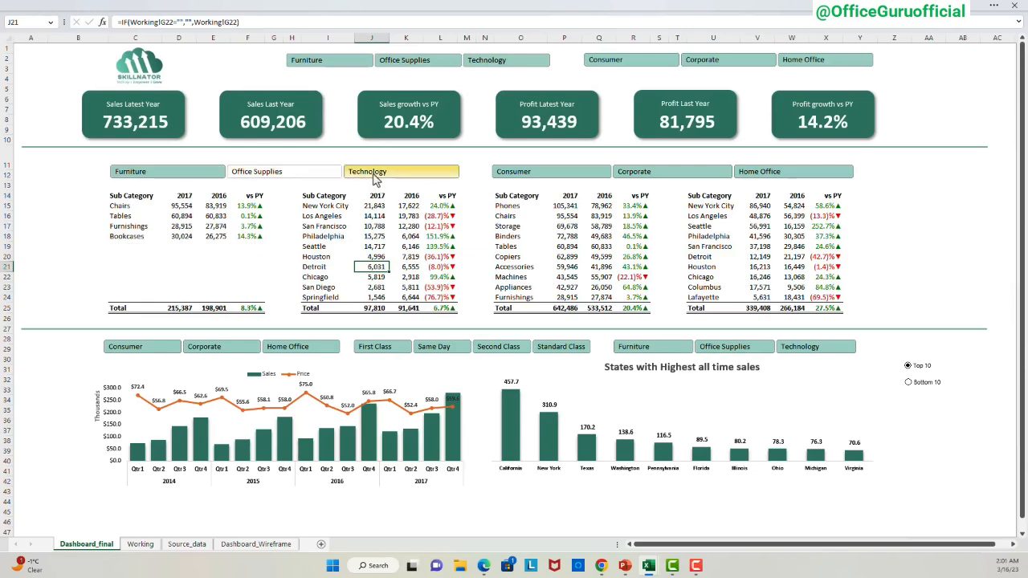
Try the lower charts' category filter and switch the states chart between Top 10 and Bottom 10.
{"action": "left_click", "coordinate": [374, 175], "text": "shift"}
{"action": "left_click", "coordinate": [832, 350]}
{"action": "left_click", "coordinate": [707, 350]}
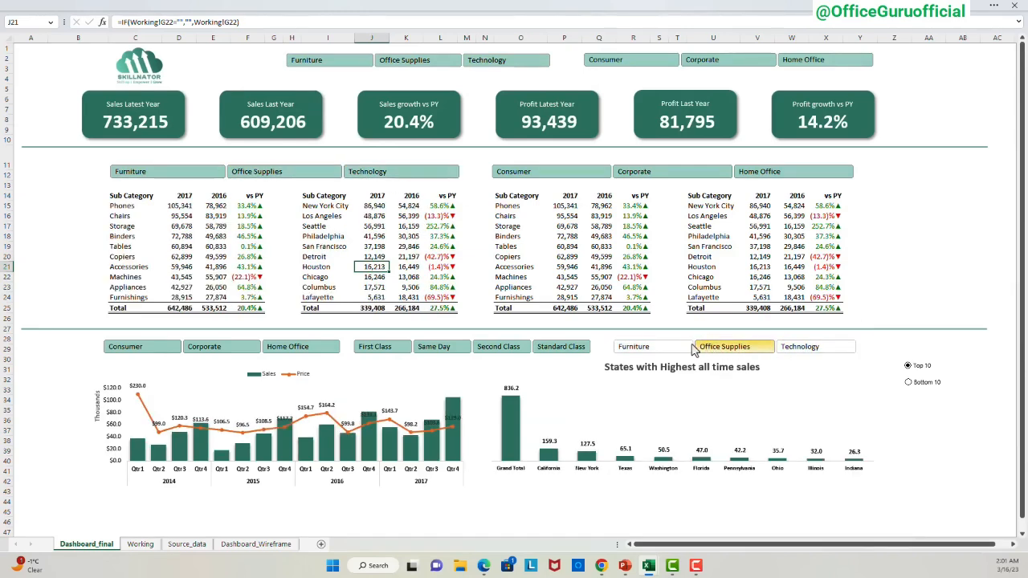
{"action": "left_click", "coordinate": [646, 350]}
{"action": "left_click", "coordinate": [717, 351], "text": "ctrl"}
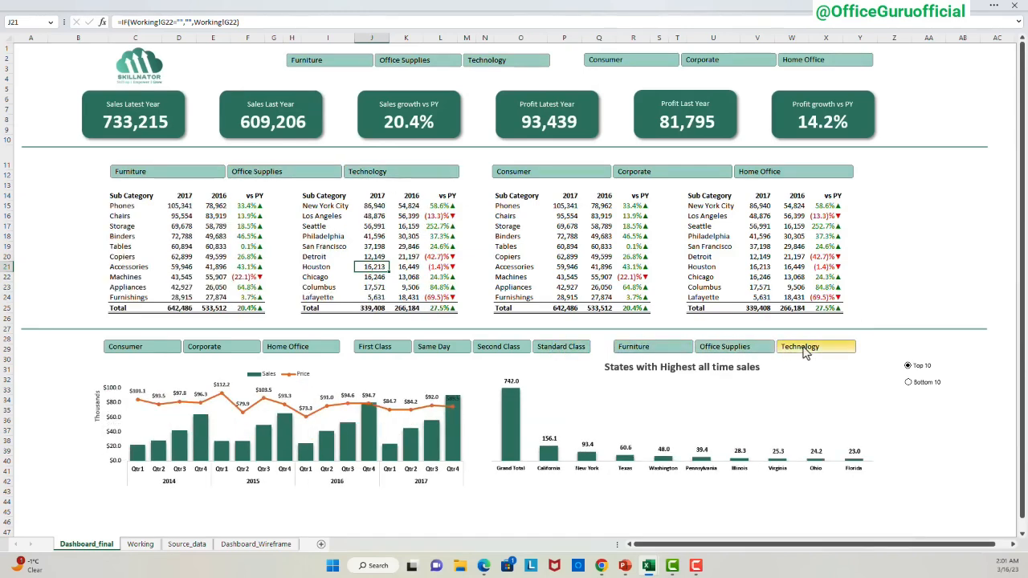
{"action": "left_click", "coordinate": [908, 383]}
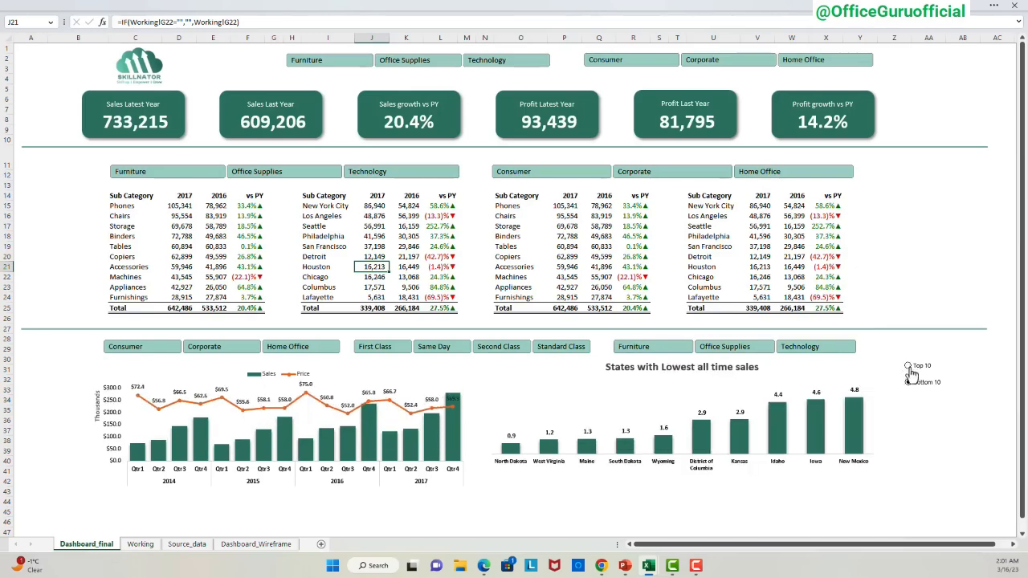
{"action": "left_click", "coordinate": [908, 366]}
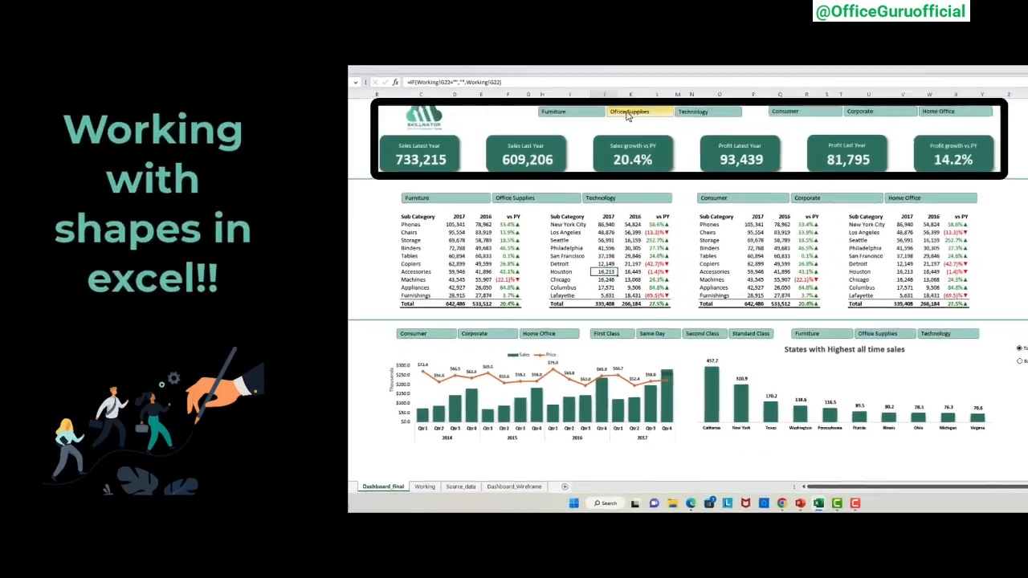
Try the category filters of the KPI cards and of the sub-category and city tables.
{"action": "left_click", "coordinate": [812, 61]}
{"action": "left_click", "coordinate": [706, 118]}
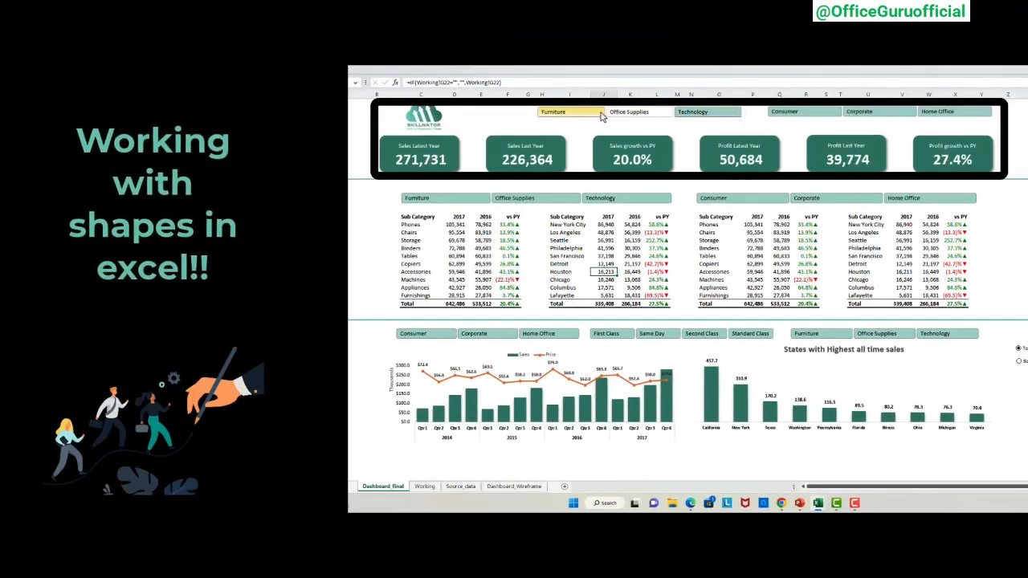
{"action": "key", "text": "alt+c"}
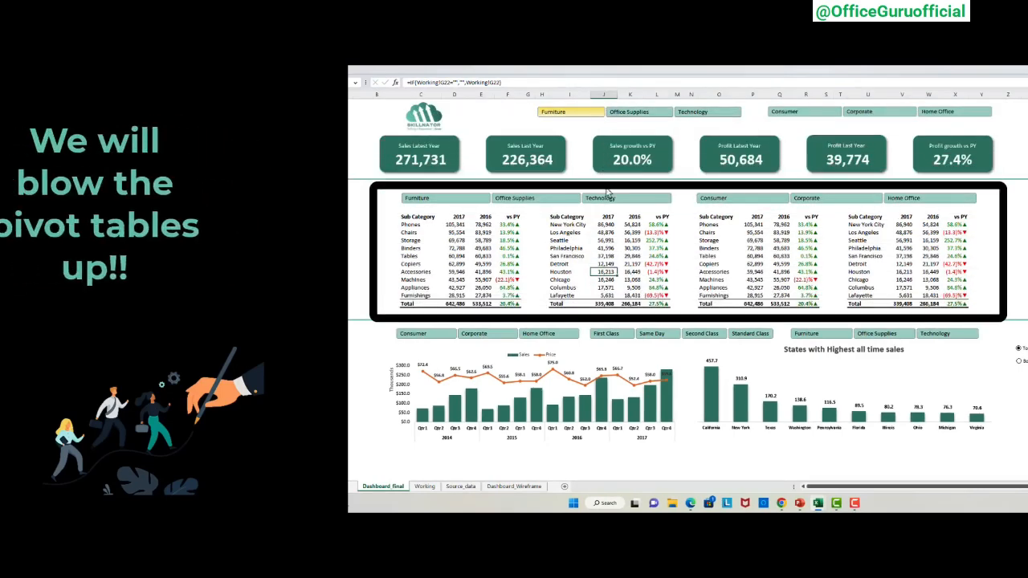
{"action": "left_click", "coordinate": [609, 200]}
{"action": "left_click", "coordinate": [450, 200]}
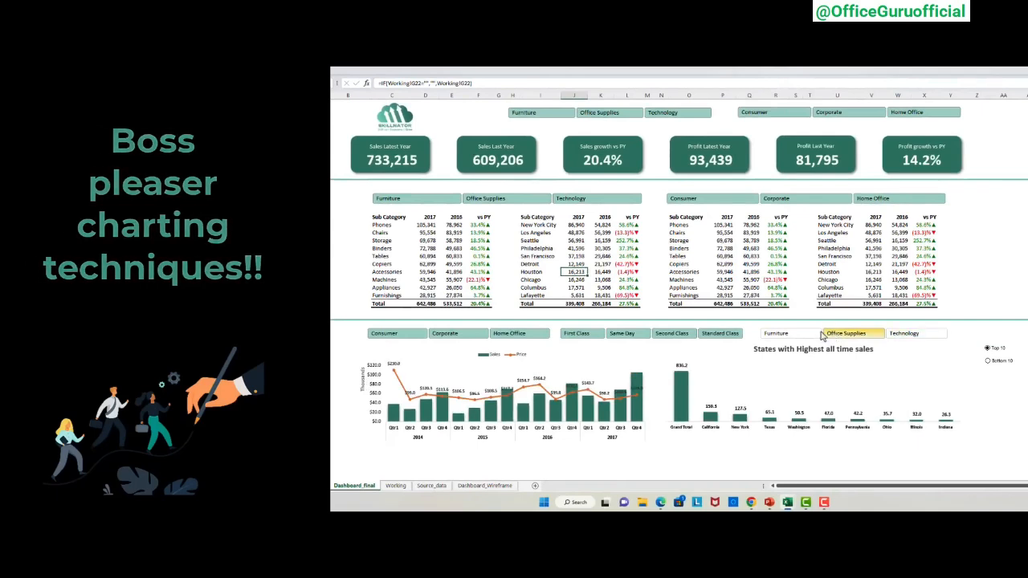
View the lower charts for different product categories and show the Bottom 10 states before returning to Top 10.
{"action": "left_click_drag", "start_coordinate": [787, 336], "coordinate": [911, 337]}
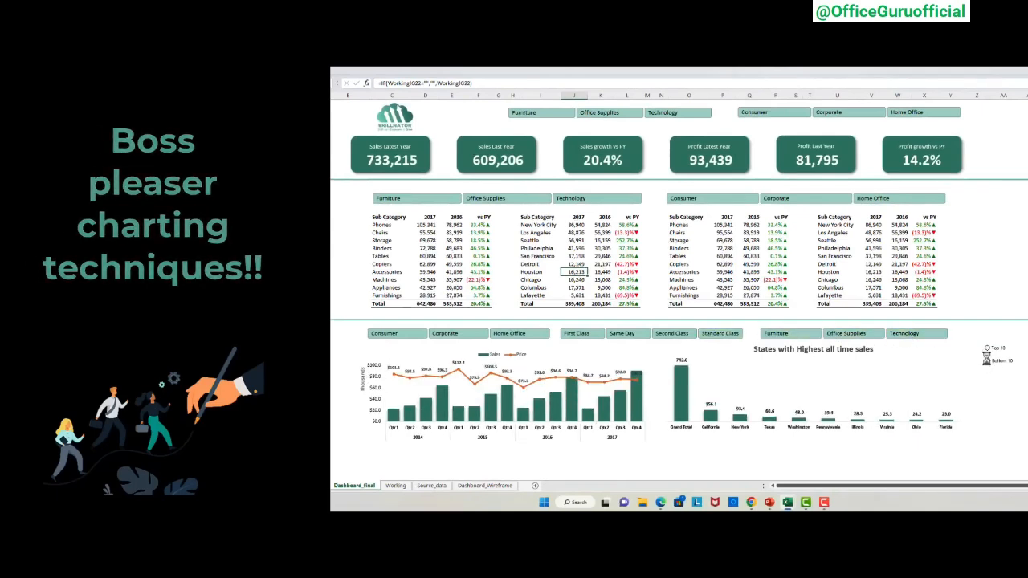
{"action": "left_click", "coordinate": [989, 360]}
{"action": "left_click", "coordinate": [988, 351]}
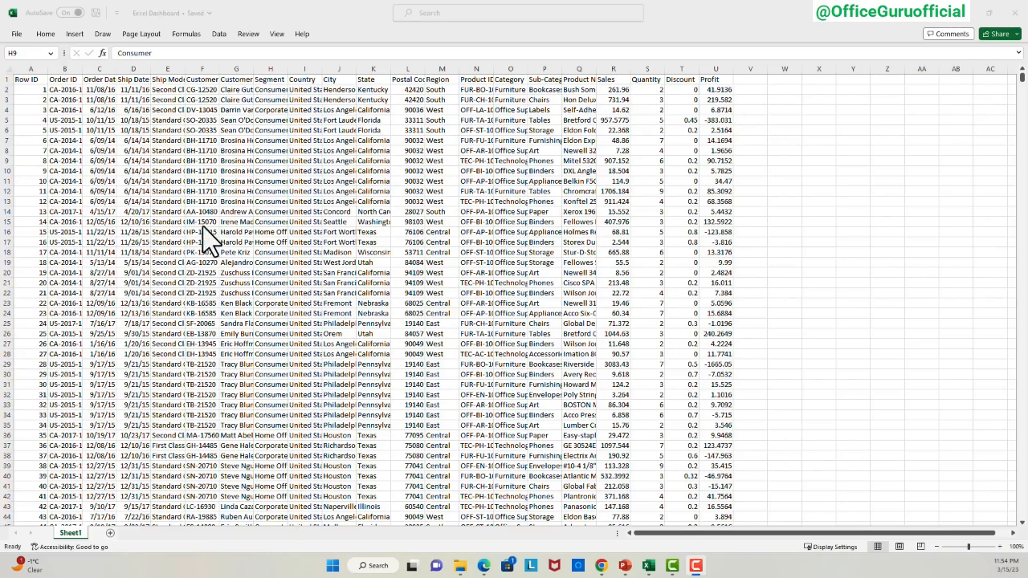
Examine the extent of the source data on Sheet1, across the header row and down to the last record.
{"action": "left_click", "coordinate": [28, 80]}
{"action": "key", "text": "ctrl+shift+Right"}
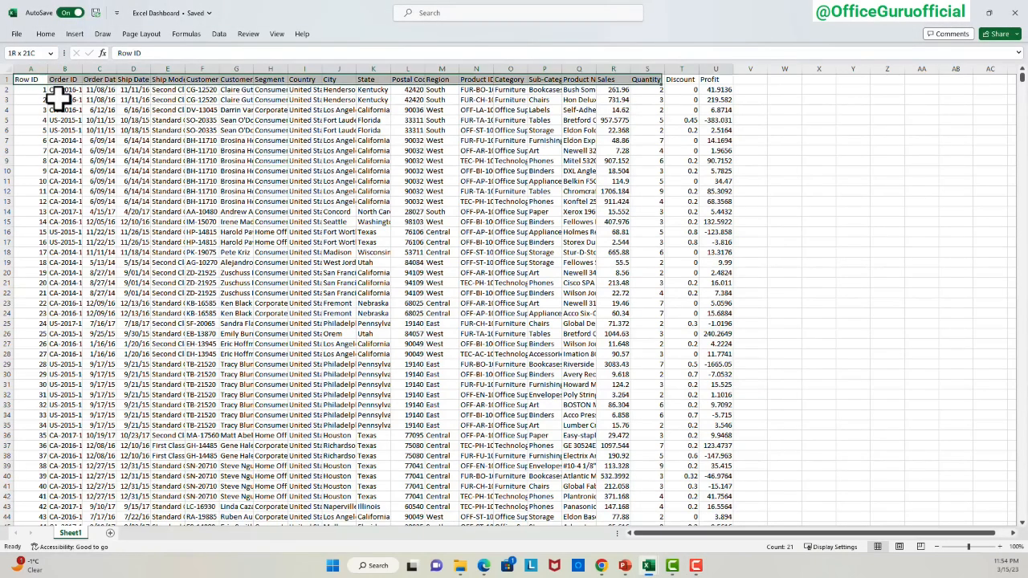
{"action": "key", "text": "ctrl+shift+Left"}
{"action": "key", "text": "ctrl+shift+Down"}
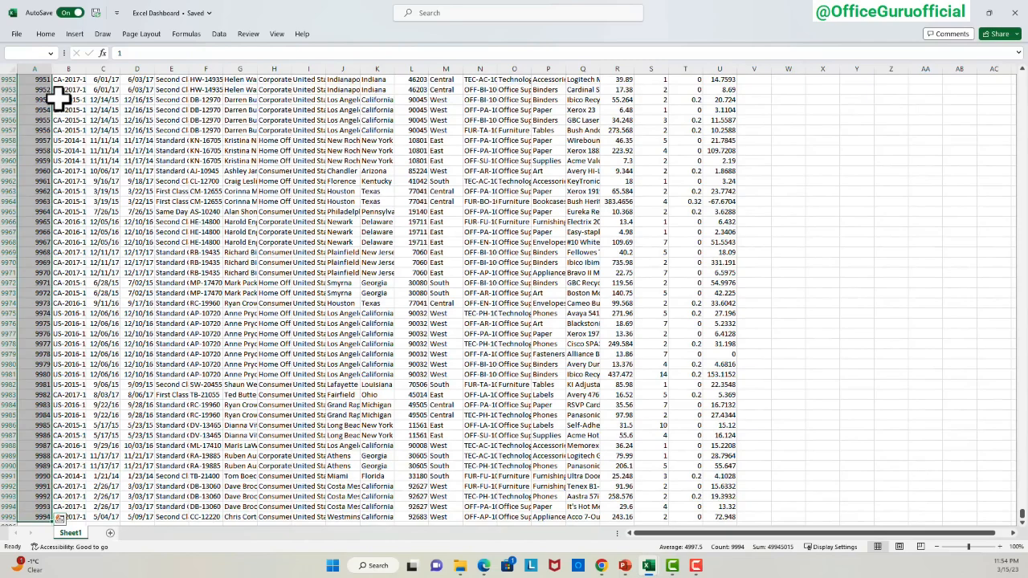
{"action": "key", "text": "ctrl+Home"}
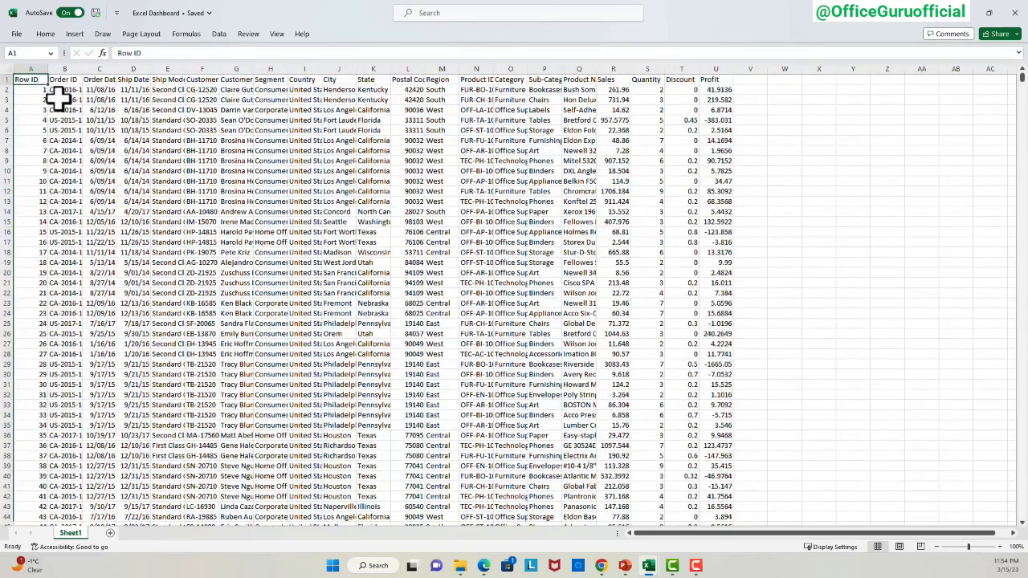
{"action": "left_click", "coordinate": [250, 221]}
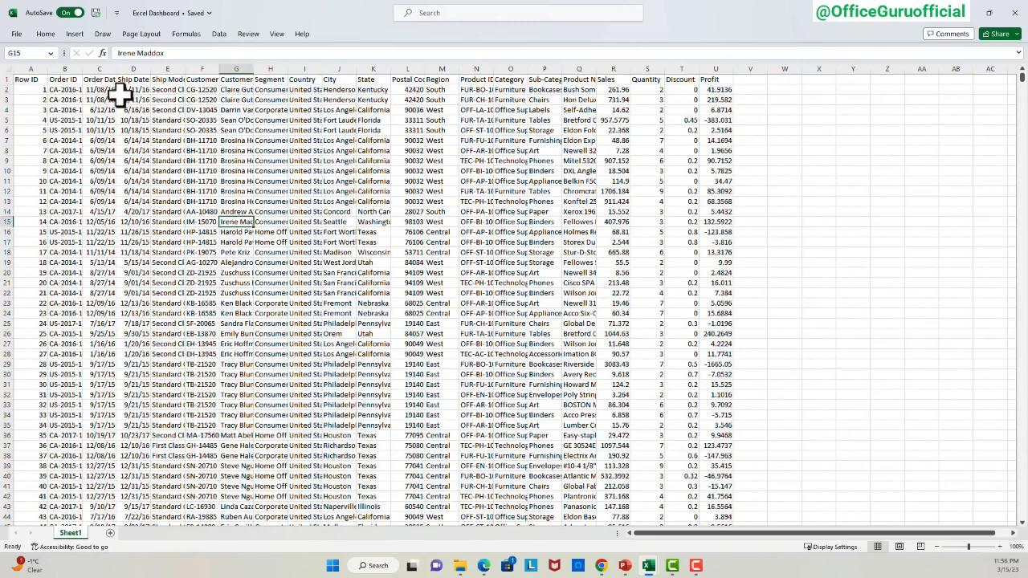
{"action": "left_click_drag", "start_coordinate": [40, 79], "coordinate": [696, 481]}
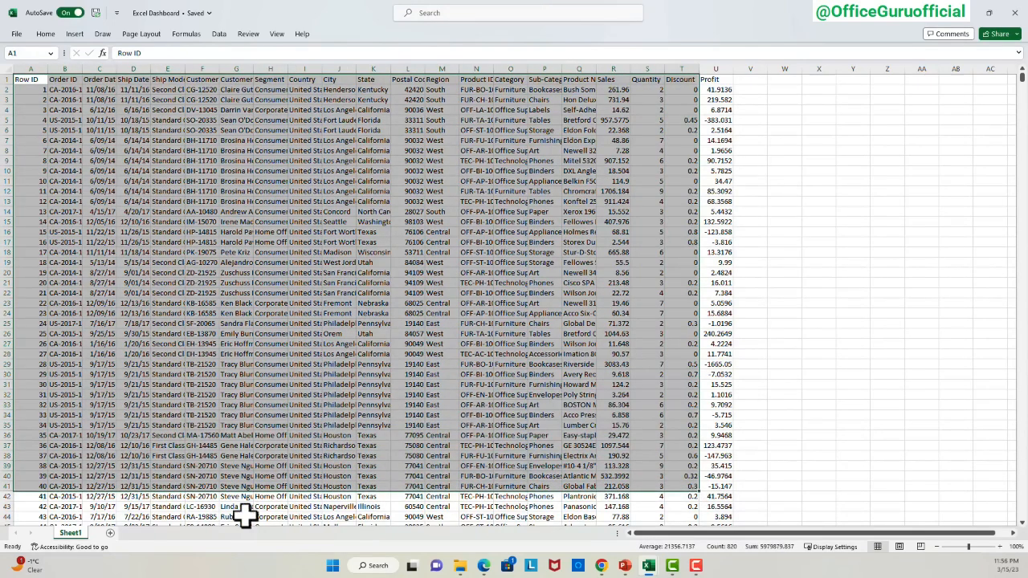
Add a new worksheet after Sheet1 and name it Working.
{"action": "left_click", "coordinate": [110, 533]}
{"action": "double_click", "coordinate": [105, 533]}
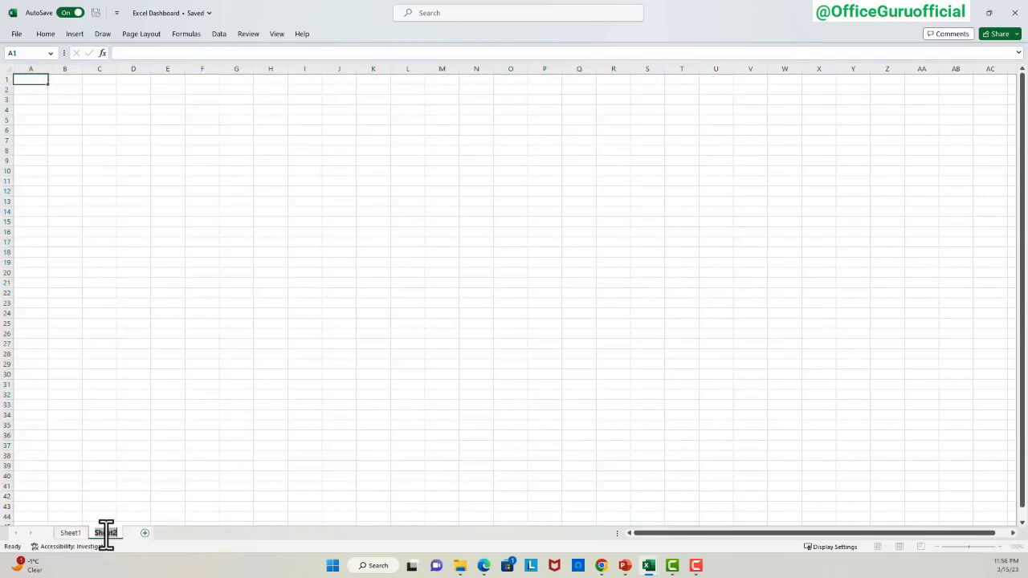
{"action": "key", "text": "Return"}
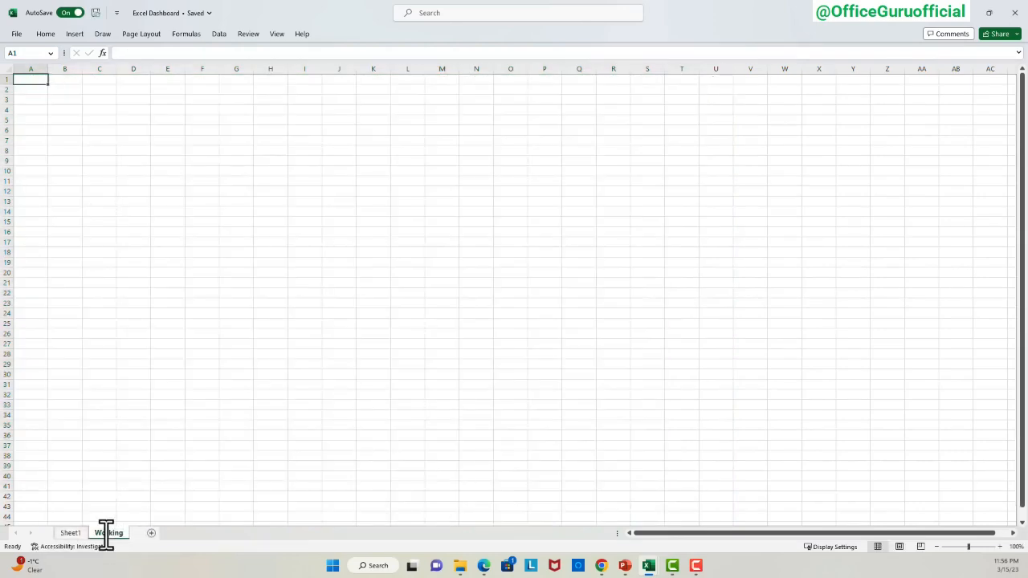
Add another worksheet after Working and name it Dashboard.
{"action": "left_click", "coordinate": [151, 533]}
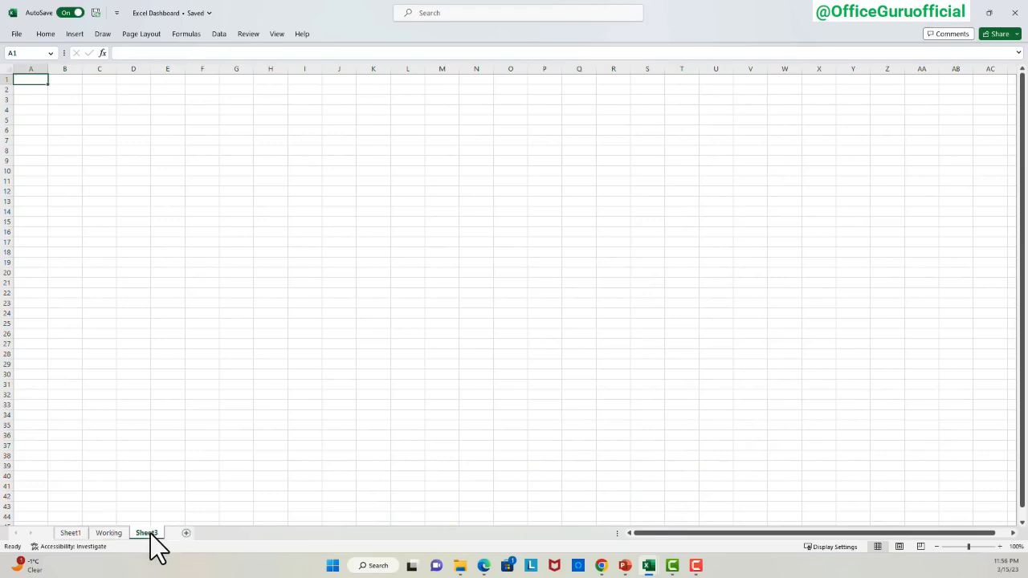
{"action": "type", "text": "Da"}
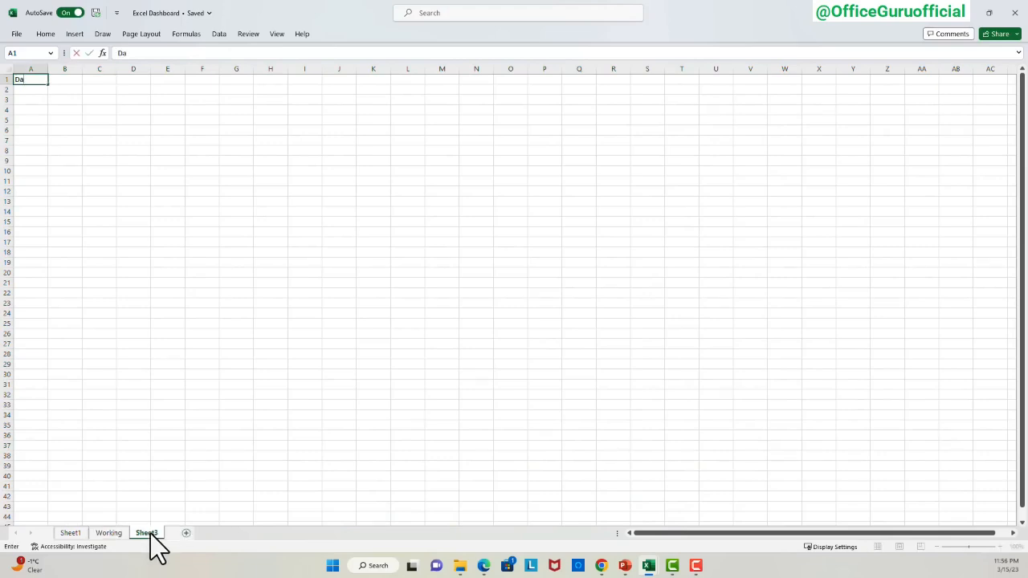
{"action": "double_click", "coordinate": [148, 534]}
{"action": "type", "text": "Dashboar"}
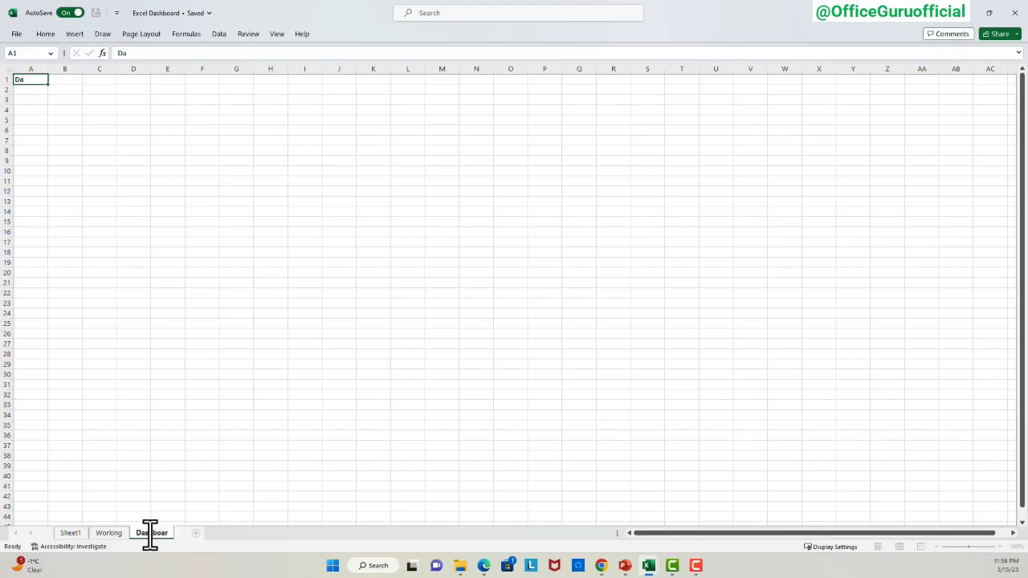
{"action": "type", "text": "d"}
{"action": "key", "text": "Return"}
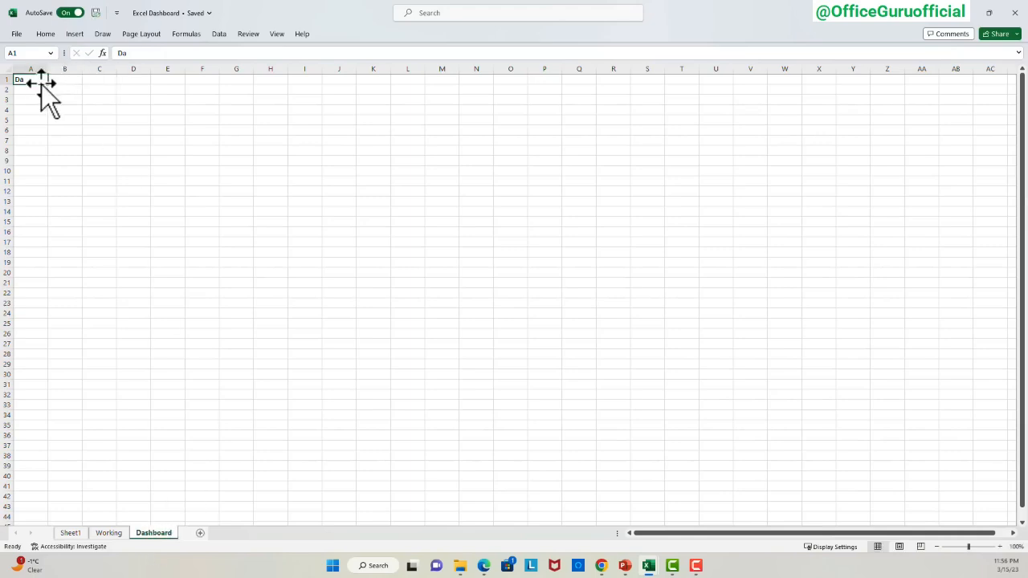
{"action": "left_click_drag", "start_coordinate": [38, 80], "coordinate": [892, 492]}
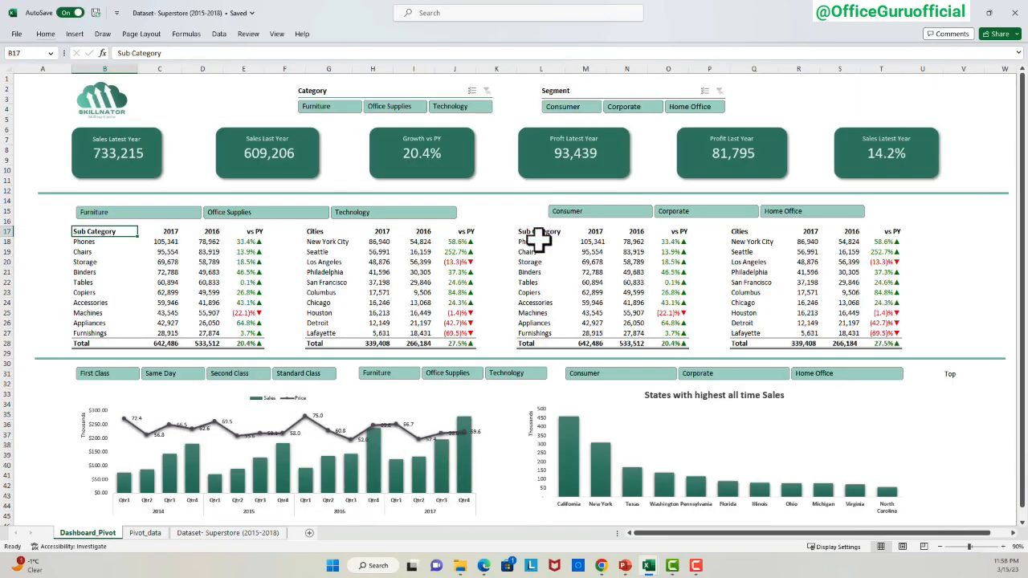
{"action": "left_click", "coordinate": [455, 252]}
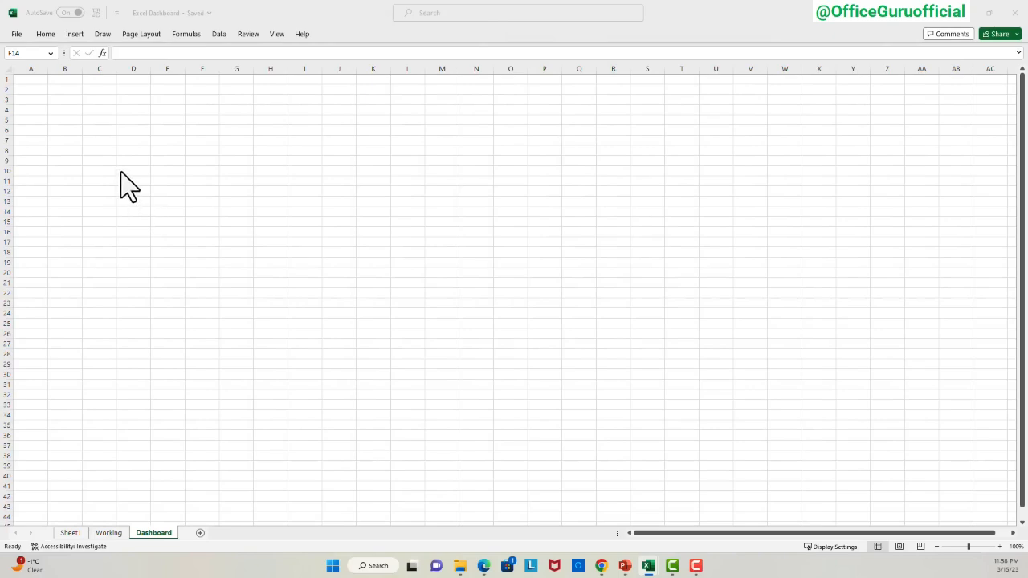
Put an outline border around B2:C4 on the Dashboard sheet.
{"action": "left_click", "coordinate": [74, 101]}
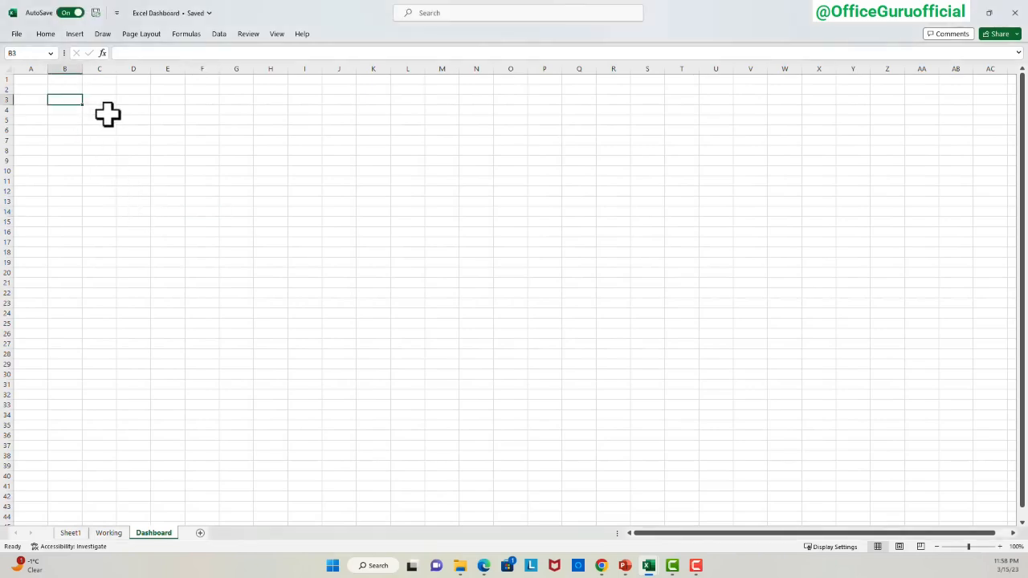
{"action": "key", "text": "Up"}
{"action": "key", "text": "shift+Down"}
{"action": "key", "text": "shift+Down"}
{"action": "key", "text": "shift+Right"}
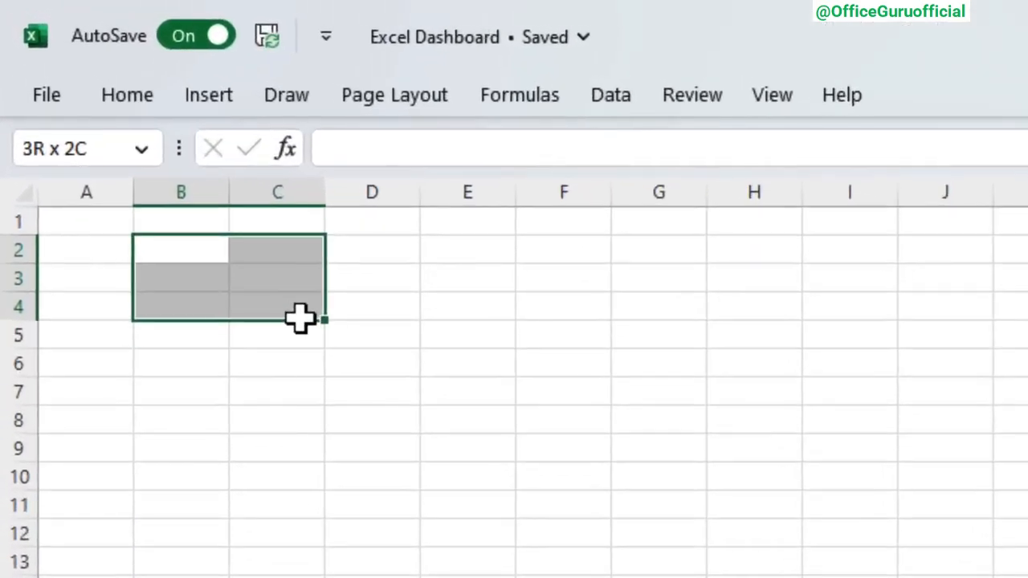
{"action": "key", "text": "Down"}
{"action": "key", "text": "Up"}
{"action": "key", "text": "shift+Down"}
{"action": "key", "text": "shift+Down"}
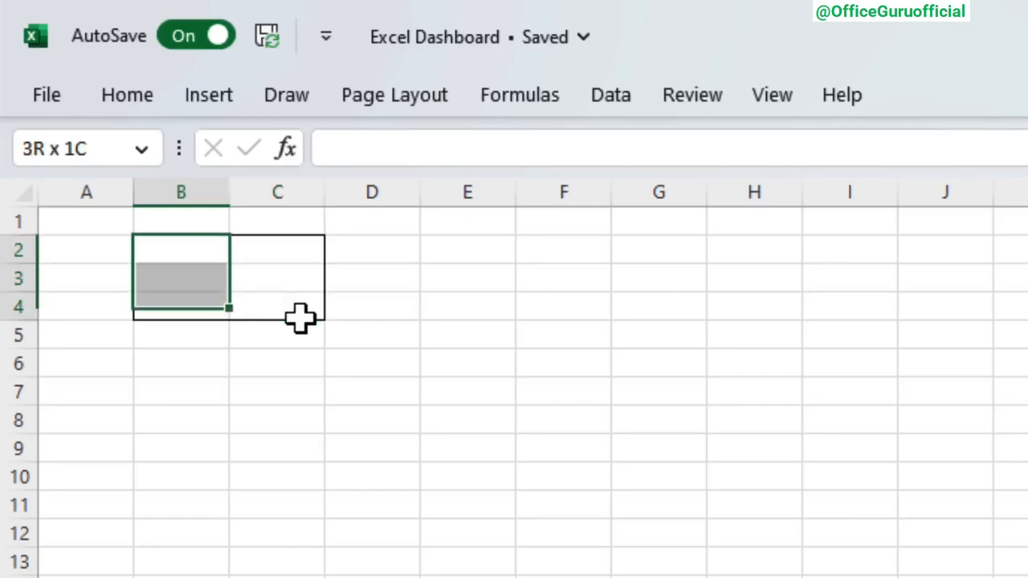
{"action": "key", "text": "shift+Right"}
{"action": "key", "text": "ctrl+shift+7"}
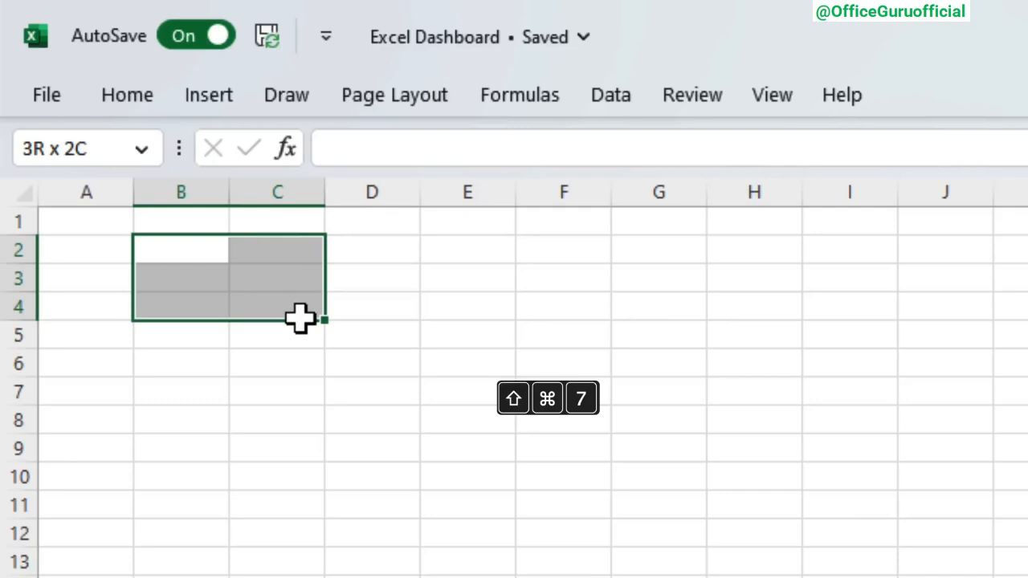
Label the bordered box by entering Logo in cell B3.
{"action": "key", "text": "Down"}
{"action": "key", "text": "Up"}
{"action": "key", "text": "Down"}
{"action": "type", "text": "Logo"}
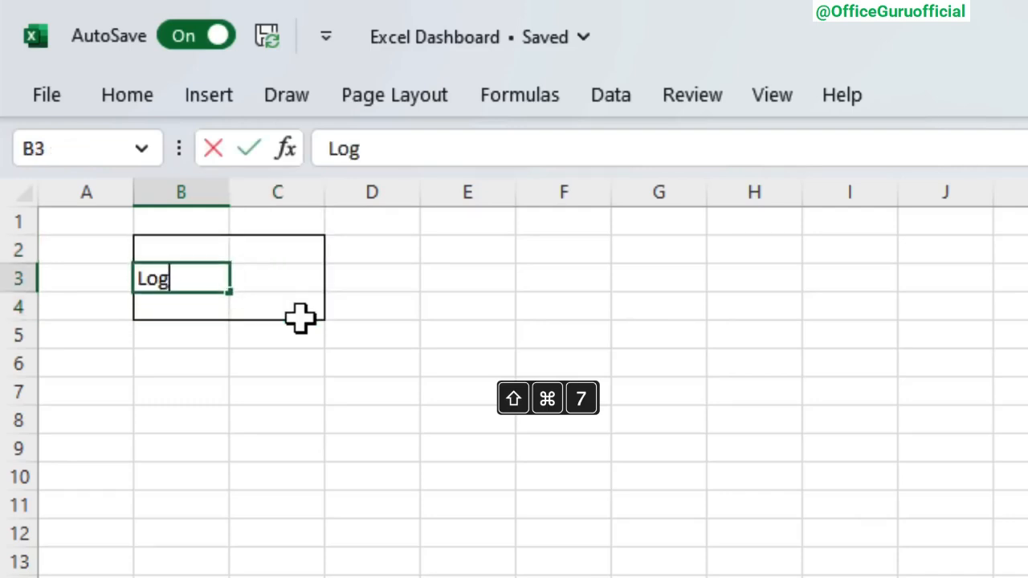
{"action": "key", "text": "Return"}
Put an outline border around C6:E9 below the logo box as the first KPI card placeholder.
{"action": "key", "text": "Up"}
{"action": "key", "text": "Right"}
{"action": "key", "text": "Right"}
{"action": "key", "text": "Right"}
{"action": "key", "text": "Right"}
{"action": "key", "text": "Right"}
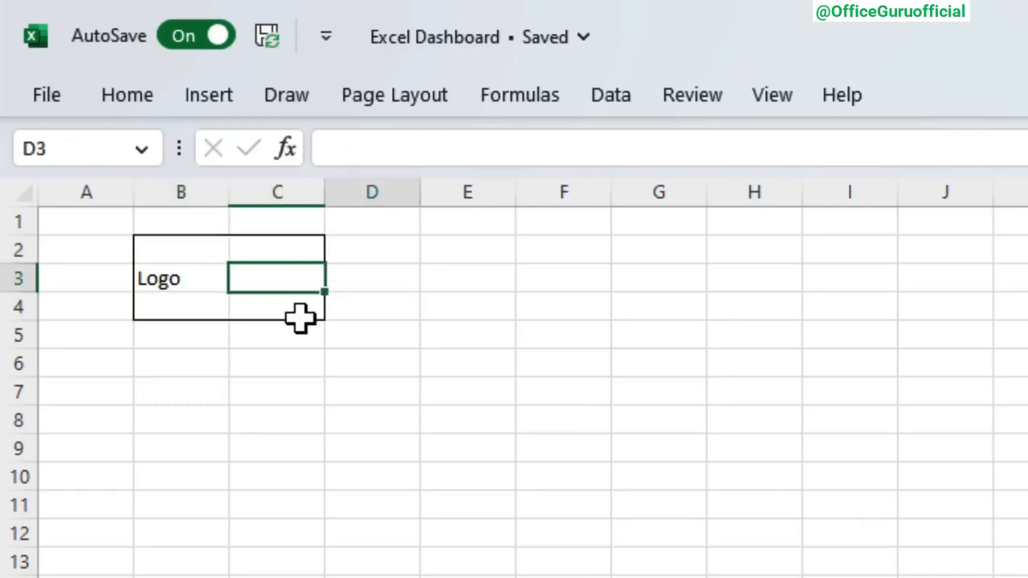
{"action": "key", "text": "Up"}
{"action": "key", "text": "Down"}
{"action": "key", "text": "Down"}
{"action": "key", "text": "Down"}
{"action": "key", "text": "Left"}
{"action": "key", "text": "Left"}
{"action": "key", "text": "Left"}
{"action": "key", "text": "Down"}
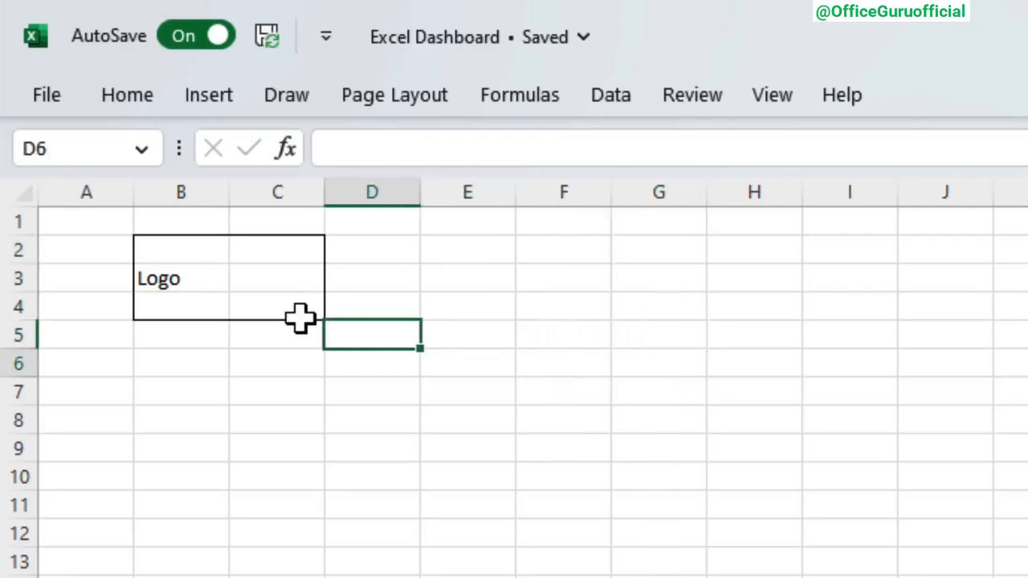
{"action": "key", "text": "Left"}
{"action": "key", "text": "shift+Down"}
{"action": "key", "text": "shift+Down"}
{"action": "key", "text": "shift+Right"}
{"action": "key", "text": "shift+Right"}
{"action": "key", "text": "shift+Down"}
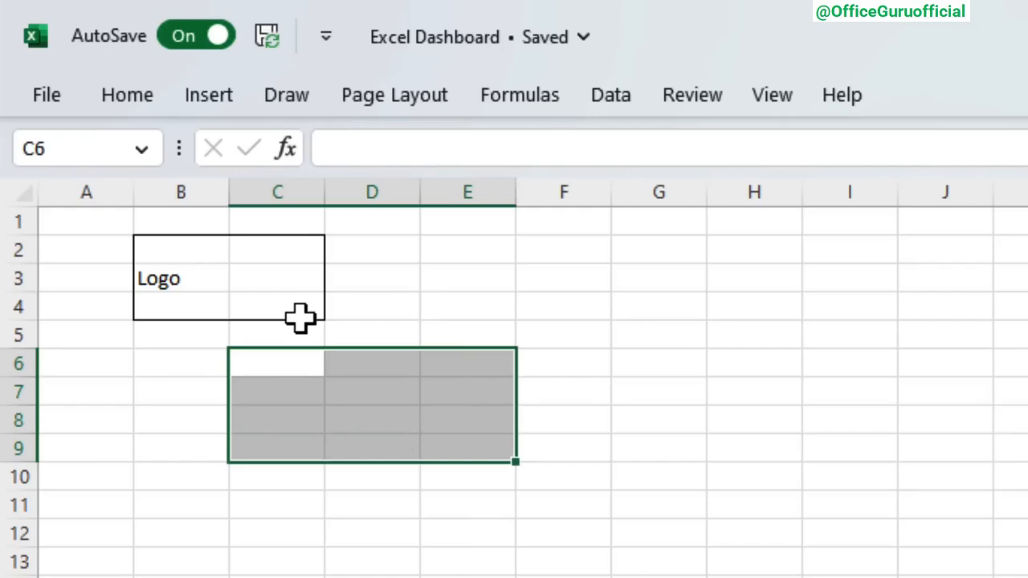
{"action": "key", "text": "shift+BackSpace"}
Copy the bordered box C6:E9 to G6, K6, O6, S6 and W6, leaving one empty column between boxes.
{"action": "key", "text": "shift+Down"}
{"action": "key", "text": "shift+Down"}
{"action": "key", "text": "shift+Down"}
{"action": "key", "text": "shift+Right"}
{"action": "key", "text": "shift+Right"}
{"action": "key", "text": "shift+Right"}
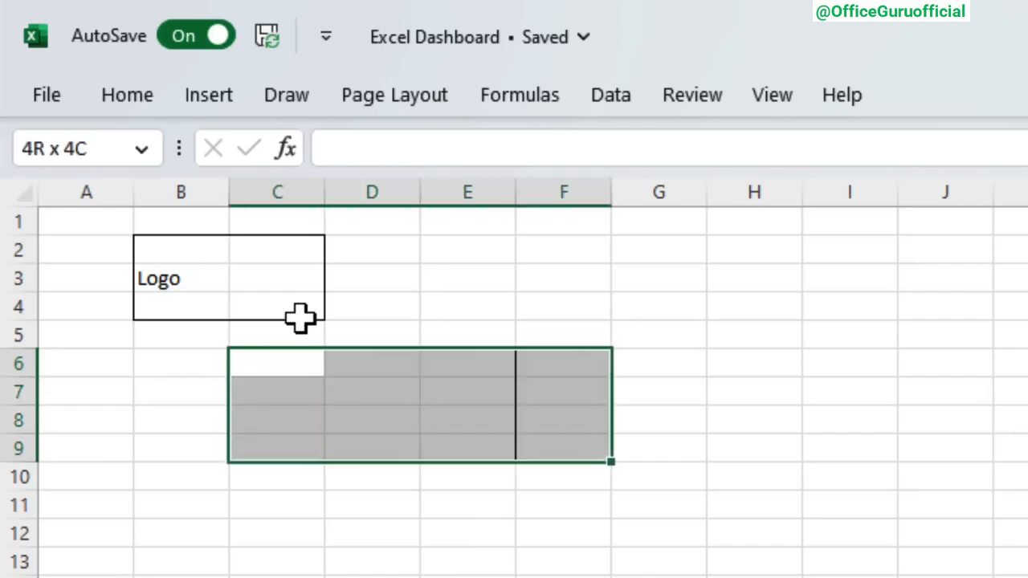
{"action": "key", "text": "shift+Left"}
{"action": "key", "text": "super+c"}
{"action": "key", "text": "Right"}
{"action": "key", "text": "Right"}
{"action": "key", "text": "Right"}
{"action": "key", "text": "Right"}
{"action": "key", "text": "super+v"}
{"action": "key", "text": "Right"}
{"action": "key", "text": "Right"}
{"action": "key", "text": "Right"}
{"action": "key", "text": "Right"}
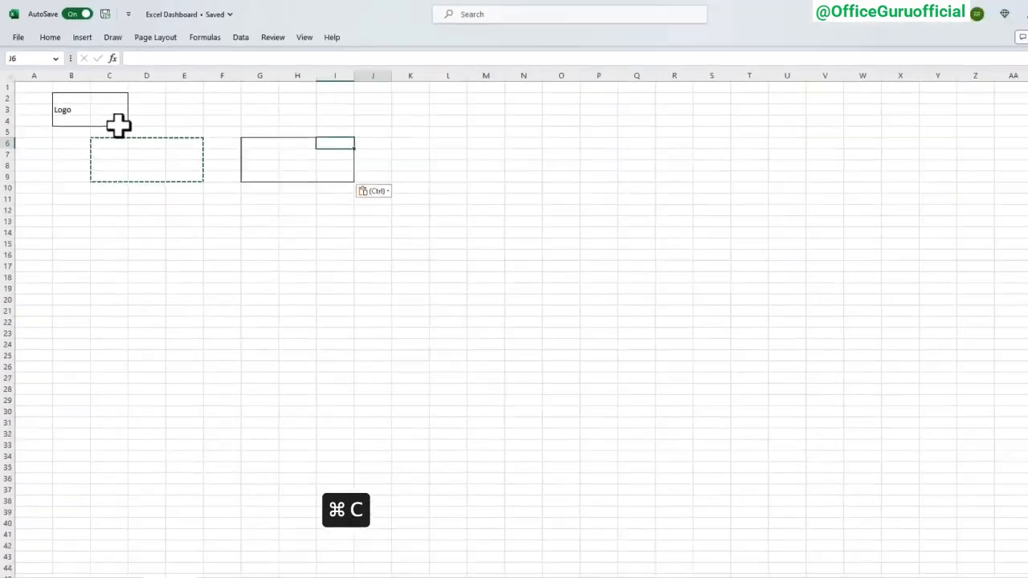
{"action": "key", "text": "super+v"}
{"action": "key", "text": "Right"}
{"action": "key", "text": "Right"}
{"action": "key", "text": "Right"}
{"action": "key", "text": "Right"}
{"action": "key", "text": "super+v"}
{"action": "key", "text": "Right"}
{"action": "key", "text": "Right"}
{"action": "key", "text": "Right"}
{"action": "key", "text": "Right"}
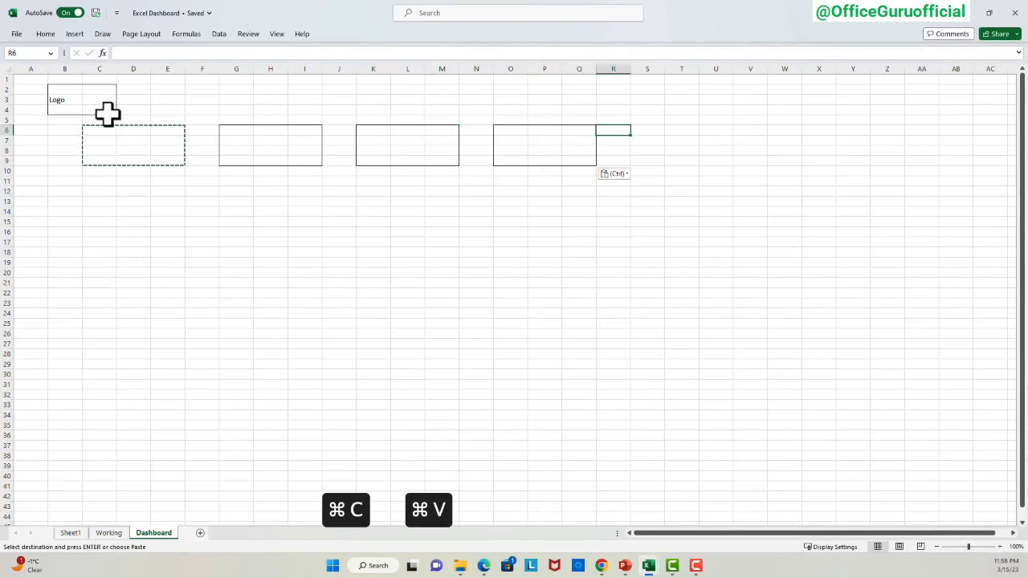
{"action": "key", "text": "super+v"}
{"action": "key", "text": "Right"}
{"action": "key", "text": "Right"}
{"action": "key", "text": "Right"}
{"action": "key", "text": "Right"}
{"action": "key", "text": "super+v"}
{"action": "key", "text": "Down"}
{"action": "key", "text": "Down"}
{"action": "key", "text": "Down"}
{"action": "key", "text": "Down"}
{"action": "key", "text": "Down"}
{"action": "key", "text": "Down"}
{"action": "key", "text": "Down"}
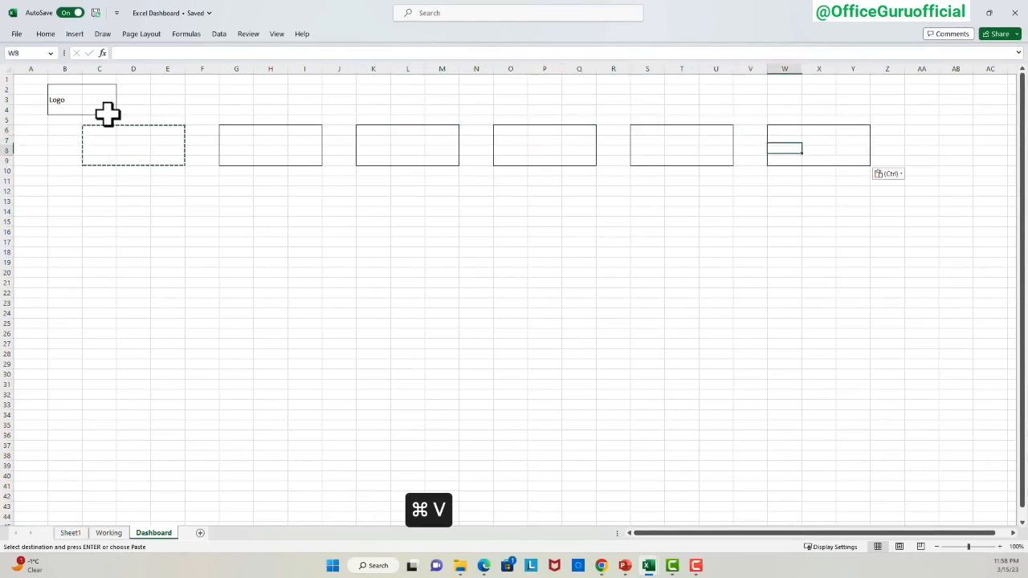
{"action": "key", "text": "Left"}
{"action": "key", "text": "Left"}
{"action": "key", "text": "Left"}
{"action": "key", "text": "Left"}
{"action": "key", "text": "Left"}
{"action": "key", "text": "Left"}
{"action": "key", "text": "Left"}
{"action": "key", "text": "Left"}
{"action": "key", "text": "Left"}
{"action": "key", "text": "Left"}
{"action": "key", "text": "Left"}
{"action": "key", "text": "Left"}
{"action": "key", "text": "Left"}
{"action": "key", "text": "Left"}
{"action": "key", "text": "Left"}
{"action": "key", "text": "Left"}
{"action": "key", "text": "Left"}
{"action": "key", "text": "Left"}
{"action": "key", "text": "Left"}
{"action": "key", "text": "Left"}
{"action": "key", "text": "Up"}
{"action": "key", "text": "Up"}
{"action": "key", "text": "Up"}
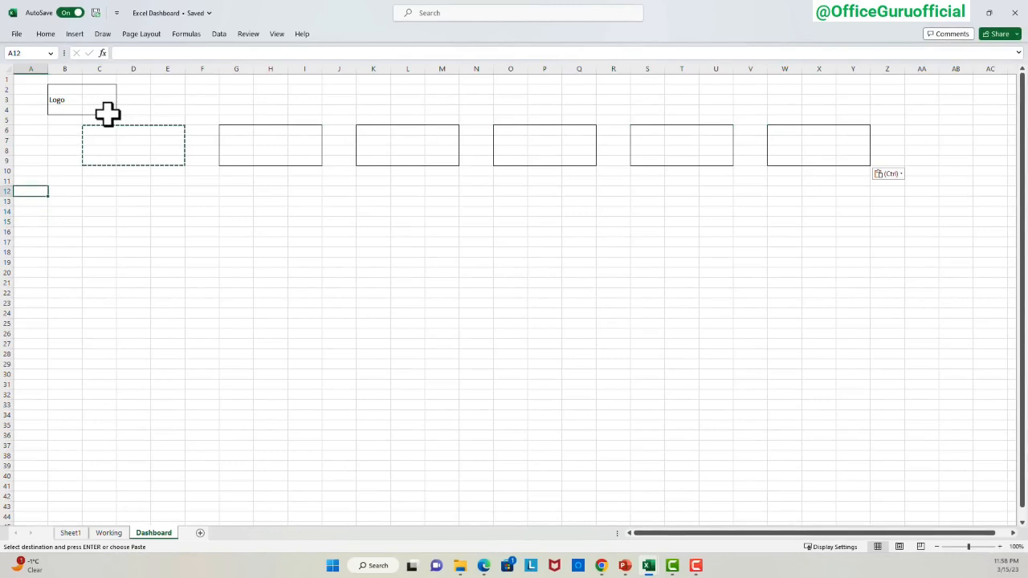
{"action": "key", "text": "shift+Right"}
{"action": "key", "text": "shift+Right"}
{"action": "key", "text": "shift+Right"}
{"action": "key", "text": "shift+Right"}
{"action": "key", "text": "shift+Right"}
{"action": "key", "text": "shift+Right"}
{"action": "key", "text": "shift+Right"}
{"action": "key", "text": "shift+Right"}
{"action": "key", "text": "shift+Right"}
{"action": "key", "text": "shift+Right"}
{"action": "key", "text": "shift+Right"}
{"action": "key", "text": "shift+Right"}
{"action": "key", "text": "shift+Right"}
{"action": "key", "text": "shift+Right"}
{"action": "key", "text": "shift+Right"}
{"action": "key", "text": "shift+Right"}
{"action": "key", "text": "shift+Right"}
{"action": "key", "text": "shift+Right"}
{"action": "key", "text": "shift+Right"}
{"action": "key", "text": "shift+Right"}
{"action": "key", "text": "shift+Right"}
{"action": "key", "text": "shift+Right"}
{"action": "key", "text": "shift+Right"}
{"action": "key", "text": "shift+Right"}
{"action": "key", "text": "shift+Right"}
{"action": "key", "text": "shift+Right"}
{"action": "key", "text": "shift+Right"}
{"action": "key", "text": "shift+Right"}
{"action": "key", "text": "shift+Right"}
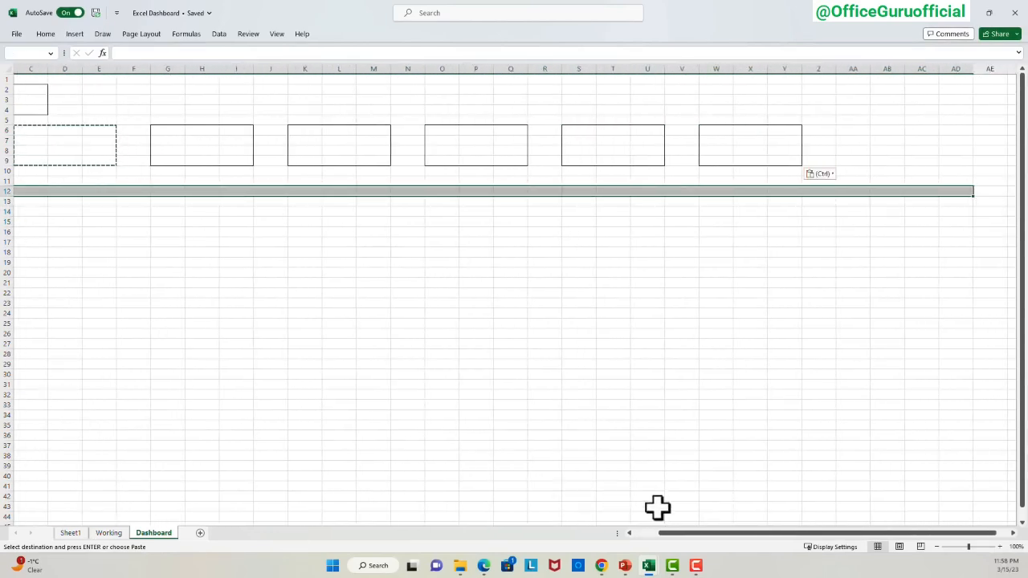
{"action": "left_click_drag", "start_coordinate": [663, 533], "coordinate": [592, 535]}
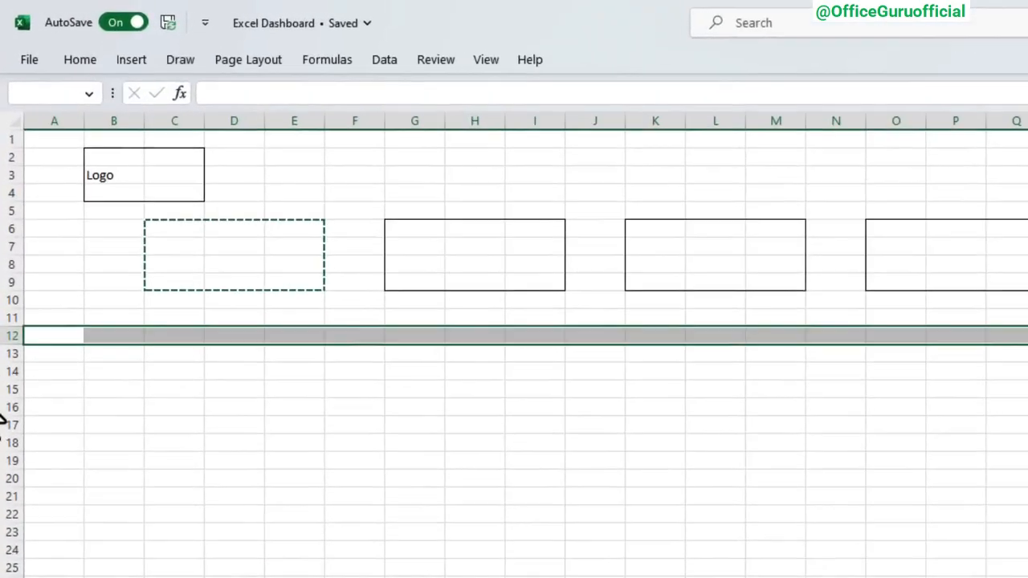
{"action": "key", "text": "Escape"}
{"action": "key", "text": "ctrl+1"}
{"action": "key", "text": "Escape"}
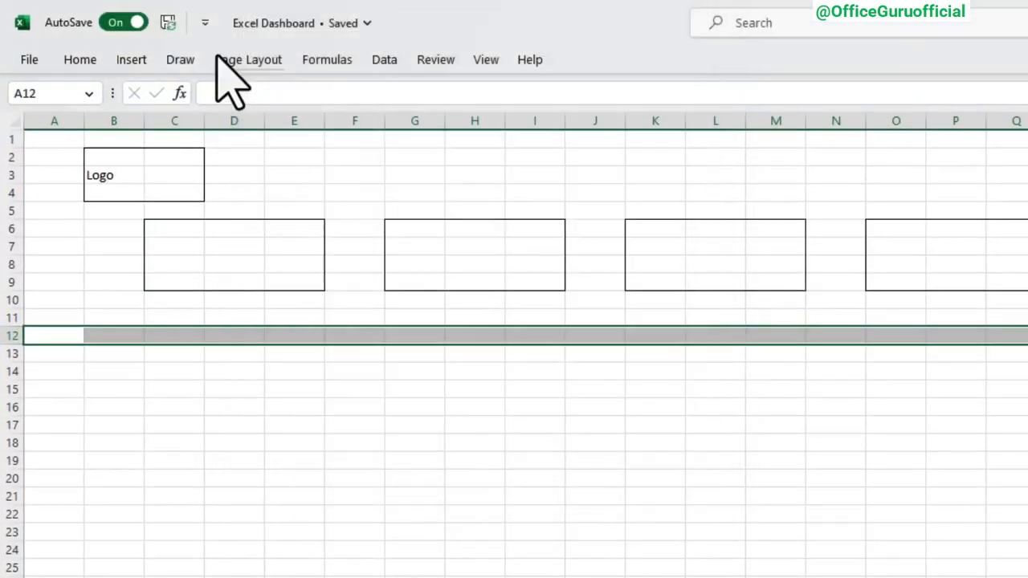
Draw a straight horizontal line along row 12, from column A to column AC, beneath the KPI boxes.
{"action": "left_click", "coordinate": [131, 59]}
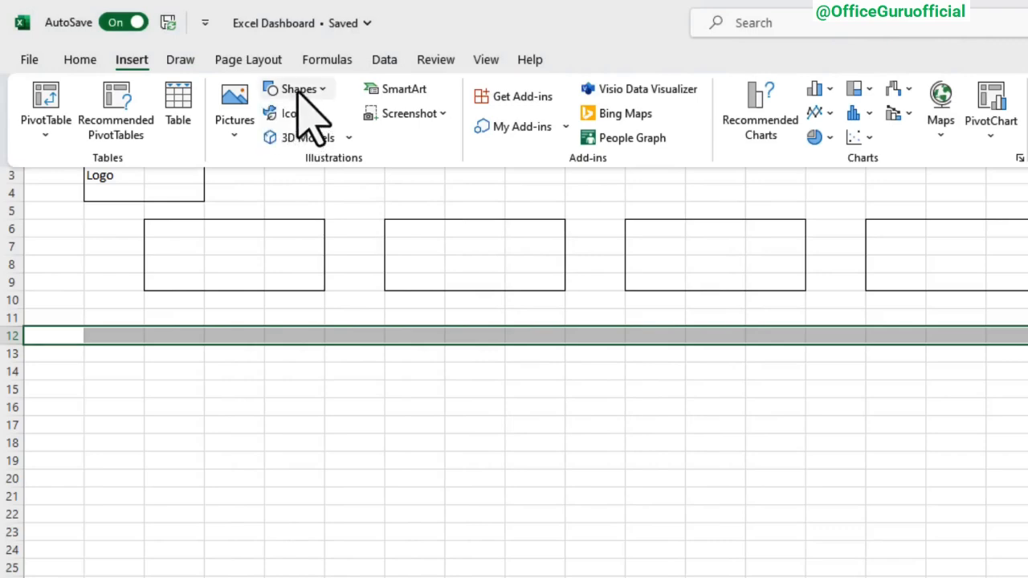
{"action": "left_click", "coordinate": [297, 90]}
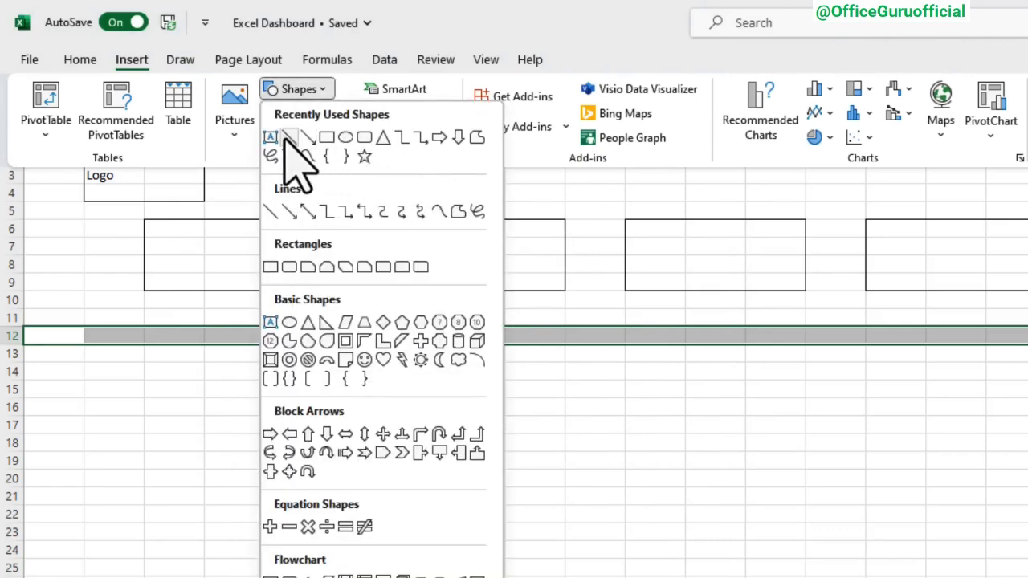
{"action": "left_click", "coordinate": [289, 137]}
{"action": "mouse_move", "coordinate": [39, 337]}
{"action": "left_mouse_down"}
{"action": "mouse_move", "coordinate": [445, 339]}
{"action": "mouse_move", "coordinate": [842, 182]}
{"action": "mouse_move", "coordinate": [981, 192]}
{"action": "left_mouse_up"}
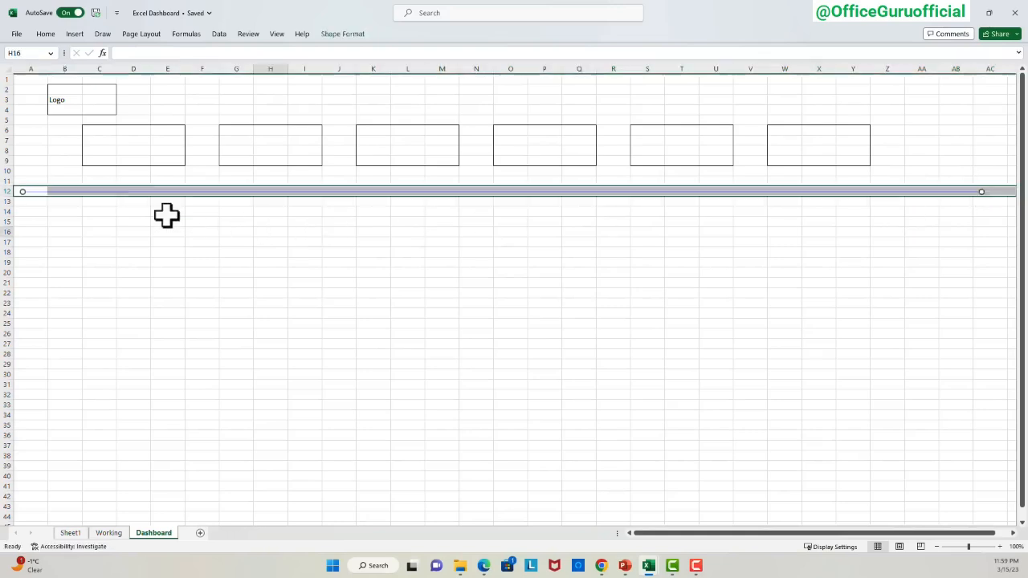
{"action": "key", "text": "Escape"}
Put an outline border around C14:G28 below the divider line as a larger placeholder box.
{"action": "left_click", "coordinate": [92, 209]}
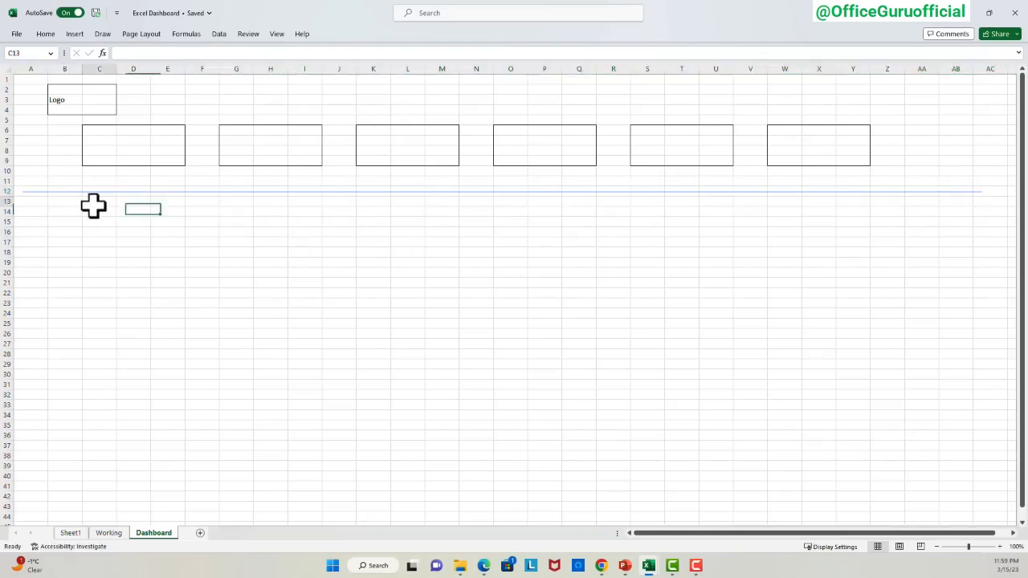
{"action": "key", "text": "shift+Right"}
{"action": "key", "text": "shift+Right"}
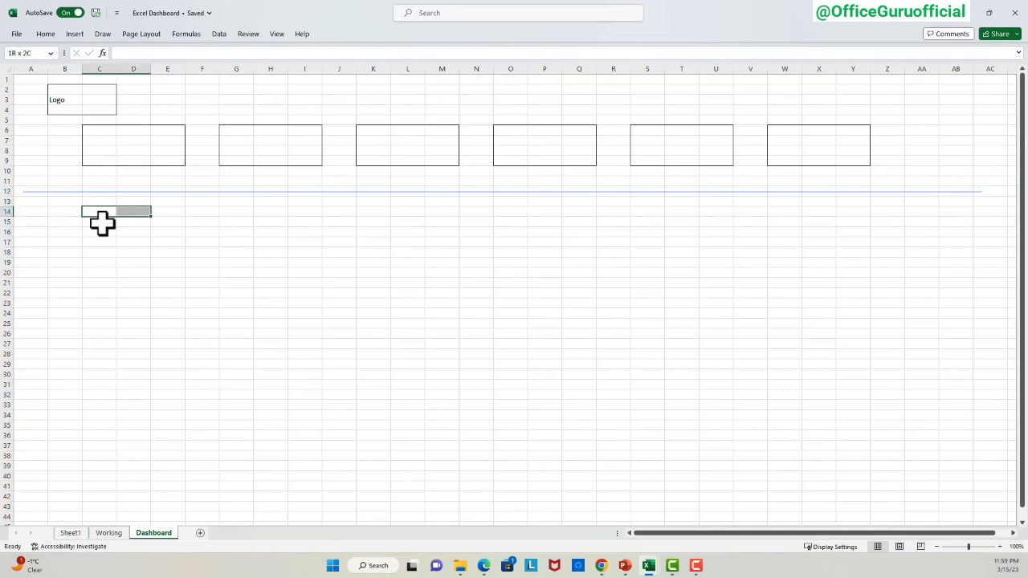
{"action": "key", "text": "shift+Down"}
{"action": "key", "text": "shift+Down"}
{"action": "key", "text": "shift+Down"}
{"action": "key", "text": "shift+Down"}
{"action": "key", "text": "shift+Down"}
{"action": "key", "text": "shift+Down"}
{"action": "key", "text": "shift+Down"}
{"action": "key", "text": "shift+Down"}
{"action": "key", "text": "shift+Down"}
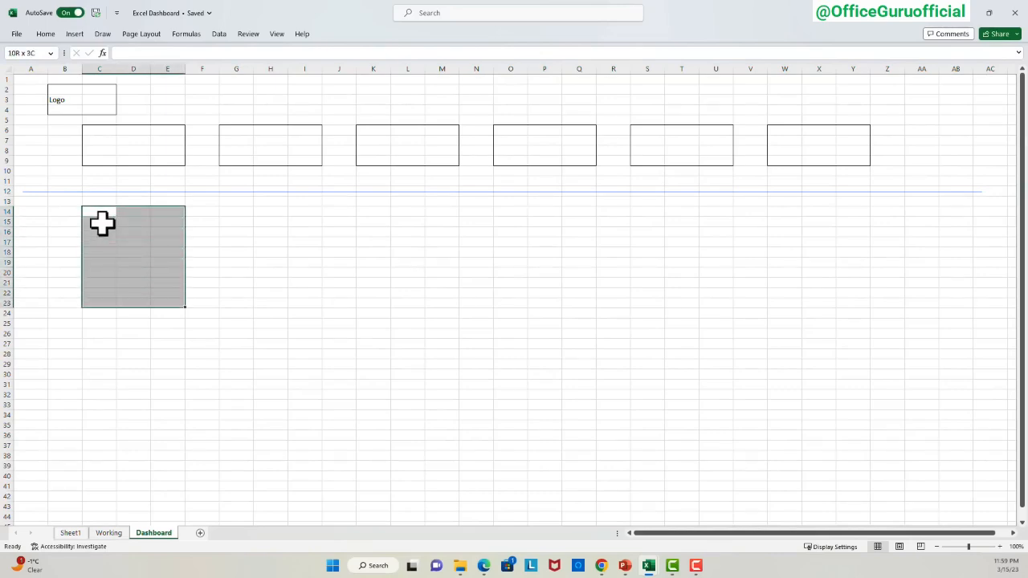
{"action": "key", "text": "shift+Right"}
{"action": "key", "text": "shift+Down"}
{"action": "key", "text": "shift+Right"}
{"action": "key", "text": "shift+Down"}
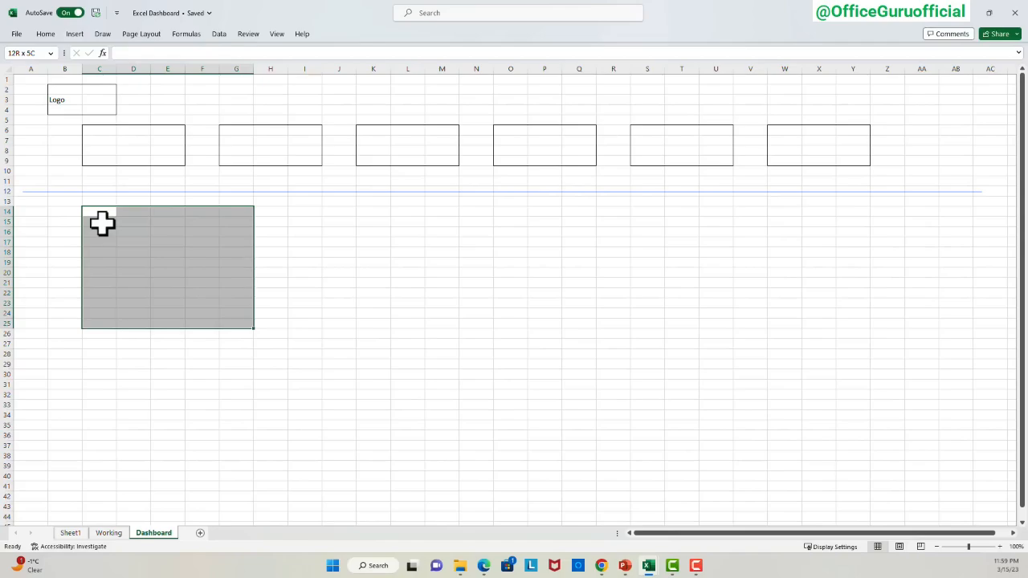
{"action": "key", "text": "shift+Down"}
{"action": "key", "text": "shift+Down"}
{"action": "key", "text": "shift+Down"}
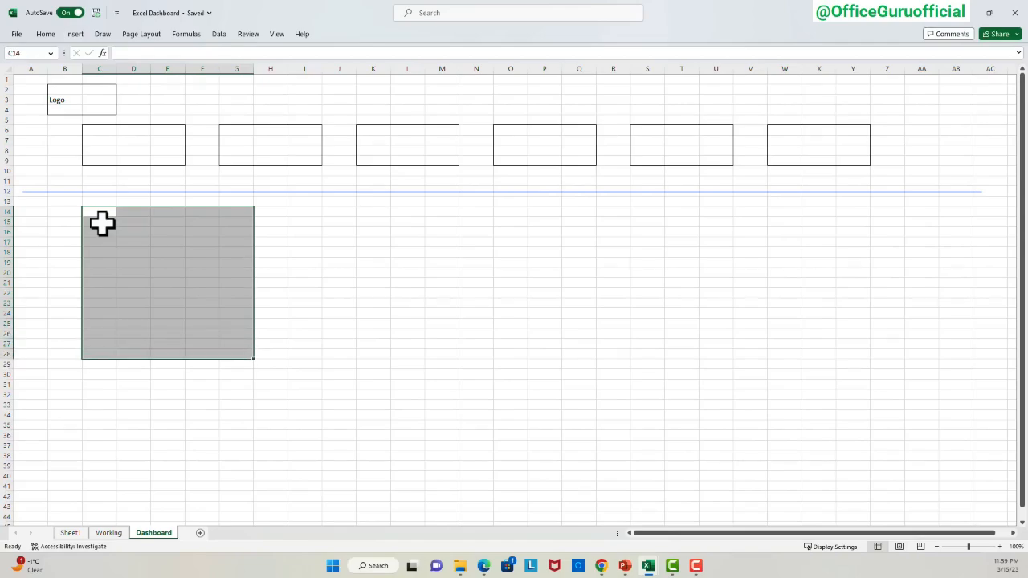
Label the first KPI box by entering Text box 1 in cell D7.
{"action": "key", "text": "Right"}
{"action": "key", "text": "Up"}
{"action": "key", "text": "Up"}
{"action": "key", "text": "Up"}
{"action": "key", "text": "Up"}
{"action": "key", "text": "Up"}
{"action": "key", "text": "Up"}
{"action": "key", "text": "Up"}
{"action": "type", "text": "Text box 1"}
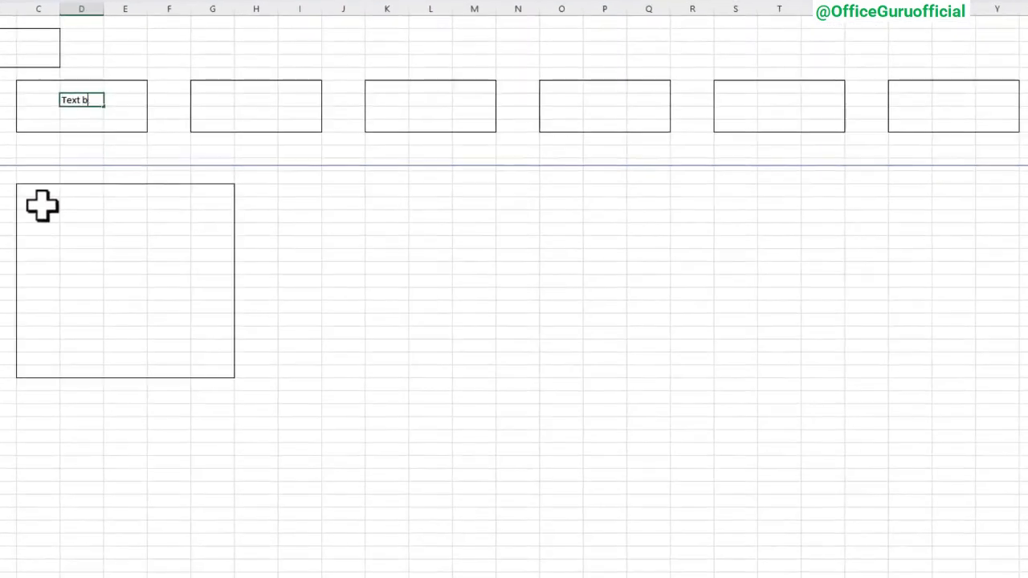
{"action": "key", "text": "Return"}
{"action": "key", "text": "Up"}
Copy the Text box 1 label from D7 to H7, L7, P7, T7 and X7 in the other KPI boxes.
{"action": "key", "text": "ctrl+c"}
{"action": "key", "text": "Right"}
{"action": "key", "text": "Right"}
{"action": "key", "text": "Right"}
{"action": "key", "text": "Right"}
{"action": "key", "text": "ctrl+v"}
{"action": "key", "text": "Right"}
{"action": "key", "text": "Right"}
{"action": "key", "text": "Right"}
{"action": "key", "text": "Right"}
{"action": "key", "text": "ctrl+v"}
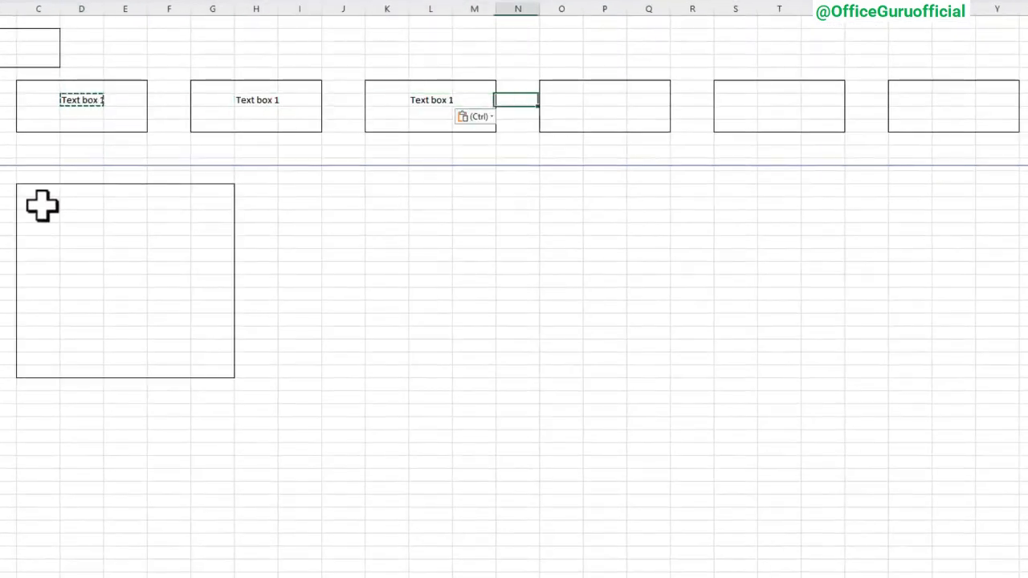
{"action": "key", "text": "Right"}
{"action": "key", "text": "Right"}
{"action": "key", "text": "Right"}
{"action": "key", "text": "Right"}
{"action": "key", "text": "ctrl+v"}
{"action": "key", "text": "Right"}
{"action": "key", "text": "Right"}
{"action": "key", "text": "Right"}
{"action": "key", "text": "Right"}
{"action": "key", "text": "ctrl+v"}
{"action": "key", "text": "Right"}
{"action": "key", "text": "Right"}
{"action": "key", "text": "Right"}
{"action": "key", "text": "Right"}
{"action": "key", "text": "ctrl+v"}
Change the label of the second KPI box in H7 to Text box 2.
{"action": "key", "text": "Left"}
{"action": "key", "text": "Left"}
{"action": "key", "text": "Left"}
{"action": "key", "text": "Left"}
{"action": "key", "text": "Left"}
{"action": "key", "text": "Left"}
{"action": "key", "text": "Left"}
{"action": "key", "text": "Left"}
{"action": "key", "text": "Left"}
{"action": "key", "text": "Left"}
{"action": "key", "text": "Left"}
{"action": "key", "text": "Left"}
{"action": "key", "text": "Left"}
{"action": "key", "text": "Left"}
{"action": "key", "text": "Left"}
{"action": "key", "text": "Left"}
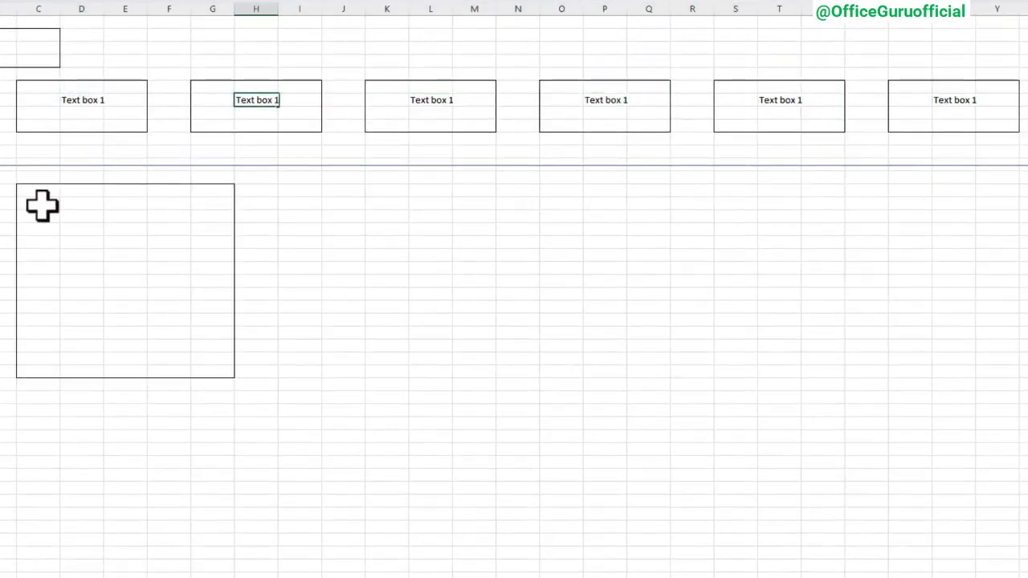
{"action": "key", "text": "F2"}
{"action": "key", "text": "BackSpace"}
{"action": "type", "text": "2"}
{"action": "key", "text": "Return"}
{"action": "key", "text": "Up"}
Change the label of the third KPI box in L7 to Text box 3.
{"action": "key", "text": "Right"}
{"action": "key", "text": "Right"}
{"action": "key", "text": "Right"}
{"action": "key", "text": "Right"}
{"action": "type", "text": "3"}
{"action": "key", "text": "Return"}
{"action": "key", "text": "Up"}
Change the label of the fourth KPI box in P7 to Text box 4.
{"action": "key", "text": "Right"}
{"action": "key", "text": "Right"}
{"action": "key", "text": "Right"}
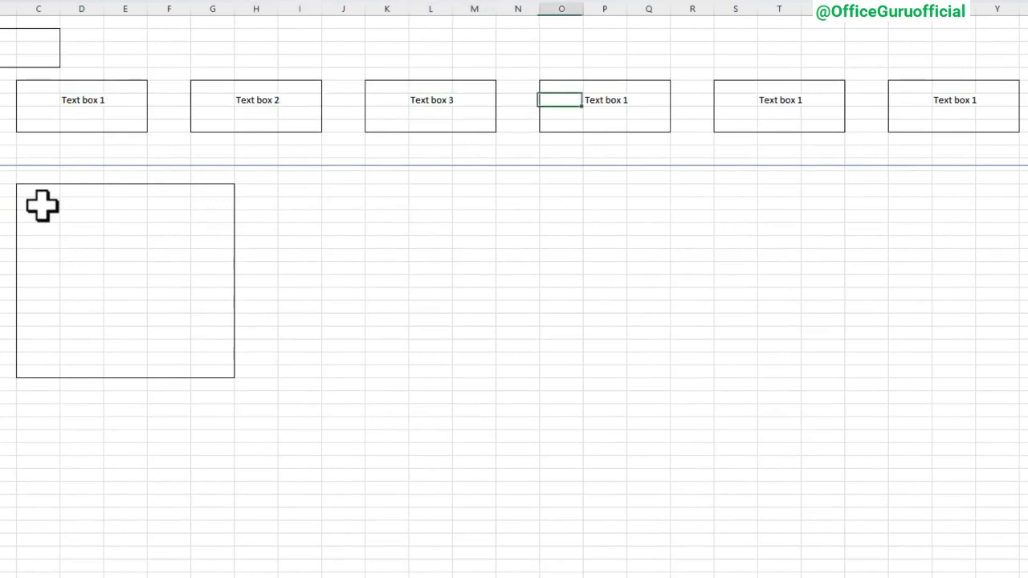
{"action": "key", "text": "Right"}
{"action": "key", "text": "F2"}
{"action": "key", "text": "BackSpace"}
{"action": "type", "text": "4"}
{"action": "key", "text": "Return"}
{"action": "key", "text": "Up"}
Change the label of the fifth KPI box in T7 to Text box 5.
{"action": "key", "text": "Right"}
{"action": "key", "text": "Right"}
{"action": "key", "text": "Right"}
{"action": "key", "text": "Right"}
{"action": "key", "text": "F2"}
{"action": "key", "text": "BackSpace"}
{"action": "type", "text": "5"}
{"action": "key", "text": "Return"}
{"action": "key", "text": "Up"}
Change the label of the sixth KPI box in X7 to Text box 6.
{"action": "key", "text": "Right"}
{"action": "key", "text": "Right"}
{"action": "key", "text": "Right"}
{"action": "key", "text": "Right"}
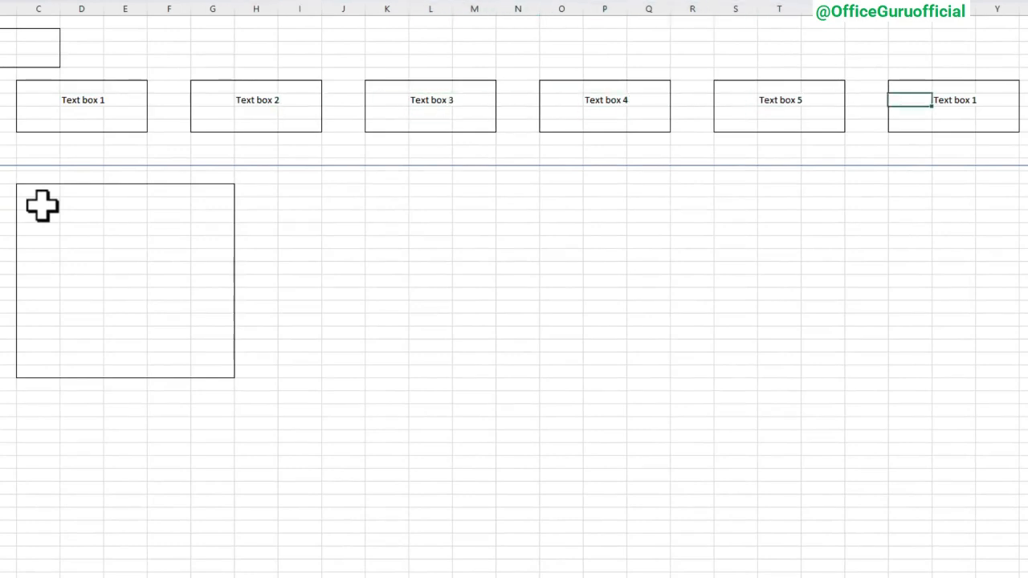
{"action": "key", "text": "F2"}
{"action": "key", "text": "BackSpace"}
{"action": "type", "text": "6"}
{"action": "key", "text": "Return"}
Label the larger placeholder box below the divider by entering Table 1 in cell D18.
{"action": "key", "text": "Down"}
{"action": "key", "text": "Left"}
{"action": "key", "text": "Left"}
{"action": "key", "text": "Left"}
{"action": "key", "text": "Left"}
{"action": "key", "text": "Left"}
{"action": "key", "text": "Left"}
{"action": "key", "text": "Left"}
{"action": "key", "text": "Left"}
{"action": "key", "text": "Left"}
{"action": "key", "text": "Left"}
{"action": "key", "text": "Left"}
{"action": "key", "text": "Left"}
{"action": "key", "text": "Left"}
{"action": "key", "text": "Left"}
{"action": "key", "text": "Left"}
{"action": "key", "text": "Left"}
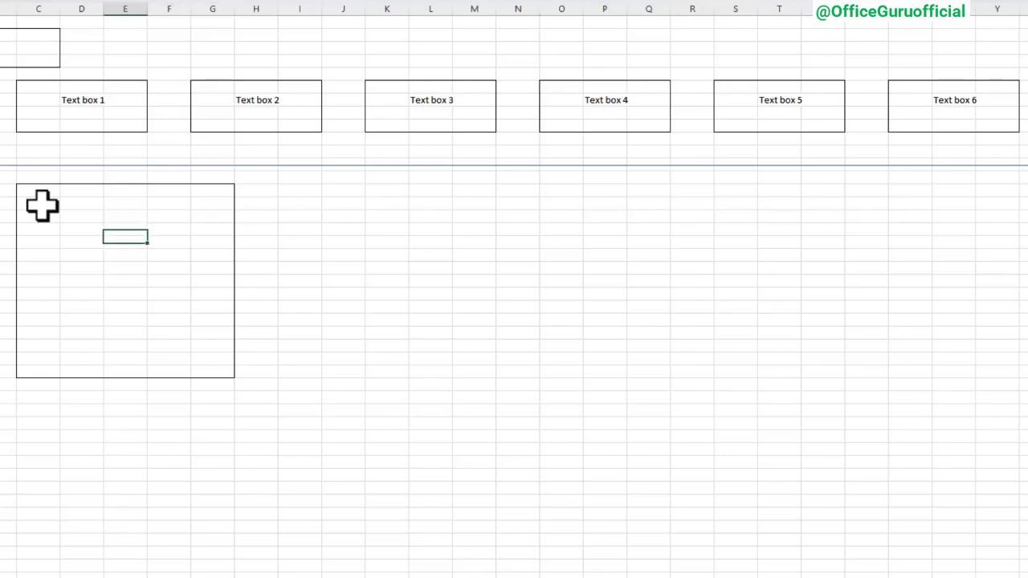
{"action": "type", "text": "Table 1"}
Copy the labelled Table 1 box C14:G28 and paste the copy at I14, one column to its right.
{"action": "key", "text": "Up"}
{"action": "key", "text": "Up"}
{"action": "key", "text": "Up"}
{"action": "key", "text": "Left"}
{"action": "key", "text": "shift+Right"}
{"action": "key", "text": "shift+Down"}
{"action": "key", "text": "shift+Down"}
{"action": "key", "text": "shift+Down"}
{"action": "key", "text": "shift+Down"}
{"action": "key", "text": "shift+Down"}
{"action": "key", "text": "shift+Down"}
{"action": "key", "text": "shift+Down"}
{"action": "key", "text": "shift+Down"}
{"action": "key", "text": "shift+Down"}
{"action": "key", "text": "shift+Down"}
{"action": "key", "text": "shift+Down"}
{"action": "key", "text": "shift+Down"}
{"action": "key", "text": "shift+Down"}
{"action": "key", "text": "shift+Down"}
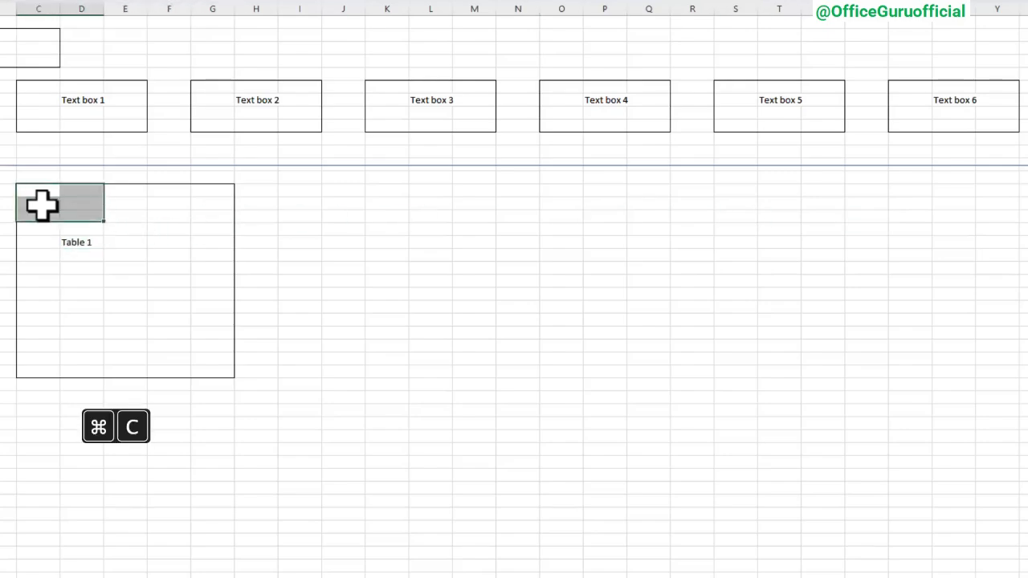
{"action": "key", "text": "shift+Right"}
{"action": "key", "text": "shift+Right"}
{"action": "key", "text": "shift+Right"}
{"action": "key", "text": "super+c"}
{"action": "key", "text": "Right"}
{"action": "key", "text": "Right"}
{"action": "key", "text": "Right"}
{"action": "key", "text": "Right"}
{"action": "key", "text": "Right"}
{"action": "key", "text": "Right"}
{"action": "key", "text": "ctrl+v"}
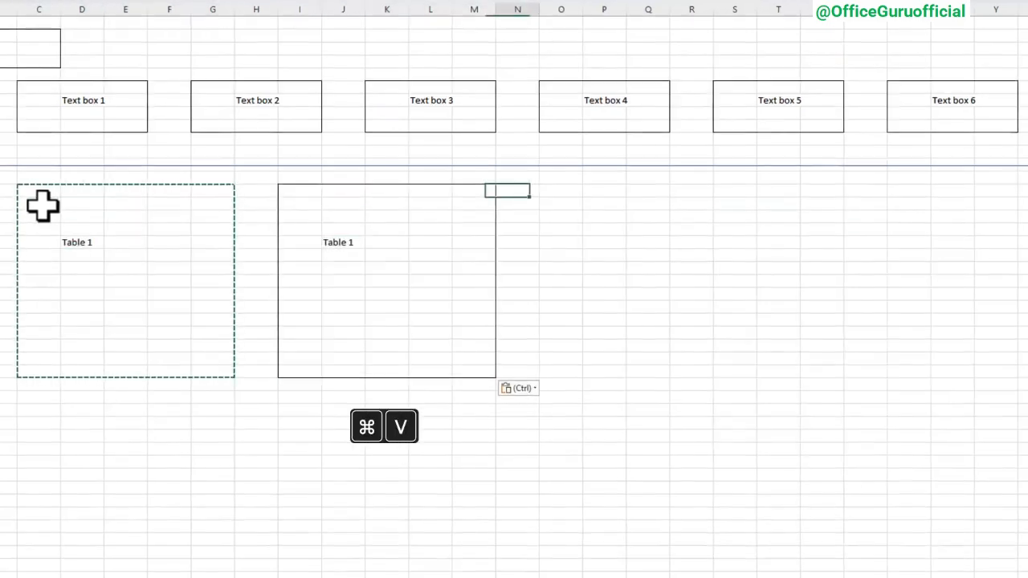
Paste two more copies of the Table 1 box at O14 and U14 to complete the row of placeholders.
{"action": "key", "text": "Right"}
{"action": "key", "text": "Right"}
{"action": "key", "text": "Right"}
{"action": "key", "text": "Right"}
{"action": "key", "text": "Right"}
{"action": "key", "text": "Right"}
{"action": "key", "text": "ctrl+v"}
{"action": "key", "text": "Right"}
{"action": "key", "text": "Right"}
{"action": "key", "text": "Right"}
{"action": "key", "text": "Right"}
{"action": "key", "text": "Right"}
{"action": "key", "text": "Right"}
{"action": "key", "text": "ctrl+v"}
{"action": "key", "text": "Down"}
{"action": "key", "text": "Down"}
{"action": "key", "text": "Down"}
{"action": "key", "text": "Down"}
{"action": "key", "text": "Down"}
{"action": "key", "text": "Down"}
{"action": "key", "text": "Down"}
{"action": "key", "text": "Down"}
{"action": "key", "text": "Down"}
{"action": "key", "text": "Down"}
{"action": "key", "text": "Down"}
{"action": "key", "text": "Down"}
{"action": "key", "text": "Left"}
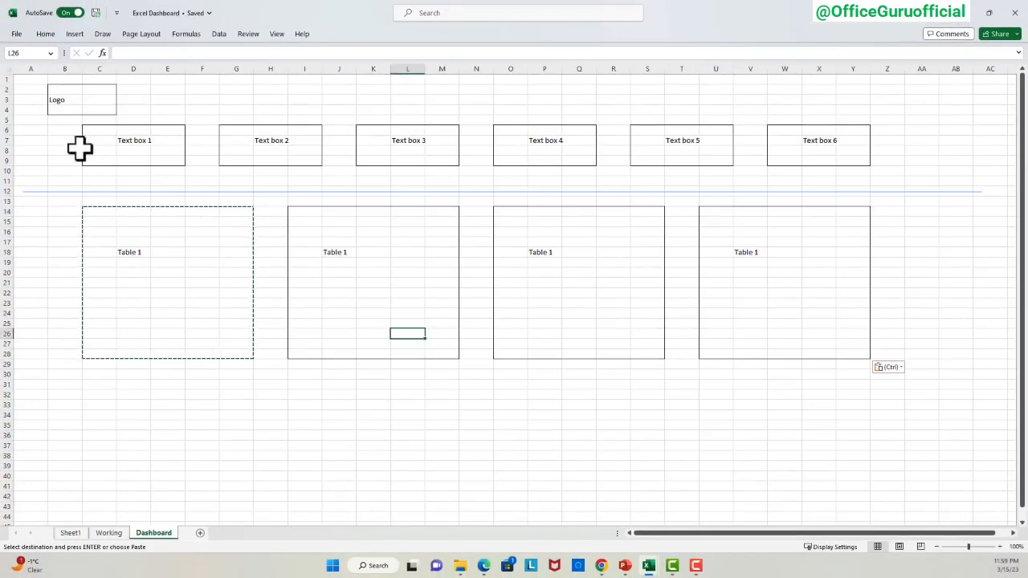
Duplicate the horizontal divider line and place the copy beneath the table boxes, between rows 29 and 30.
{"action": "left_click", "coordinate": [125, 193]}
{"action": "key", "text": "ctrl+d"}
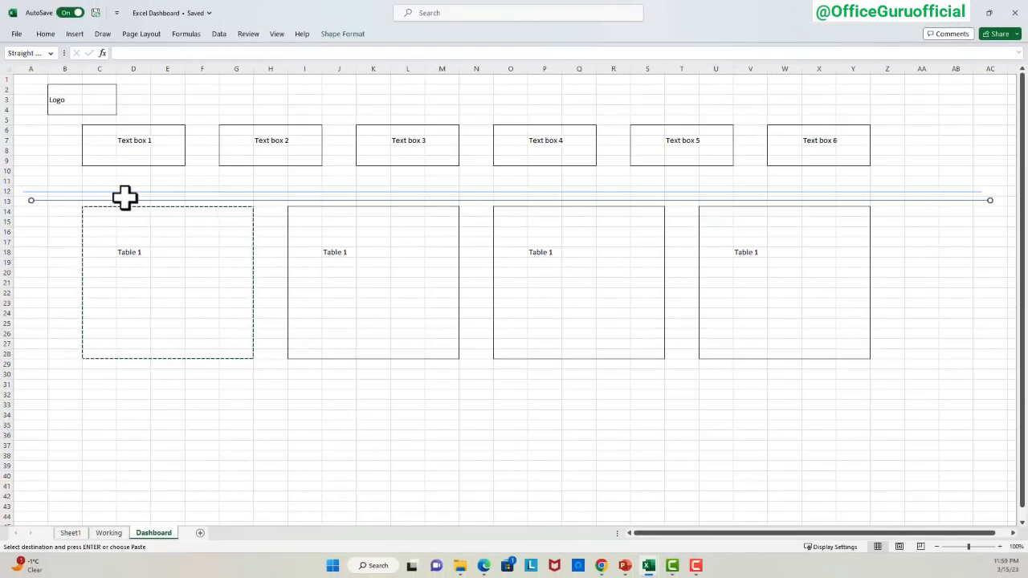
{"action": "left_click_drag", "start_coordinate": [124, 198], "coordinate": [114, 368]}
{"action": "left_click", "coordinate": [101, 333]}
Outline a chart placeholder box at C32:M42 and paste a copy of it at O32.
{"action": "left_click", "coordinate": [102, 404]}
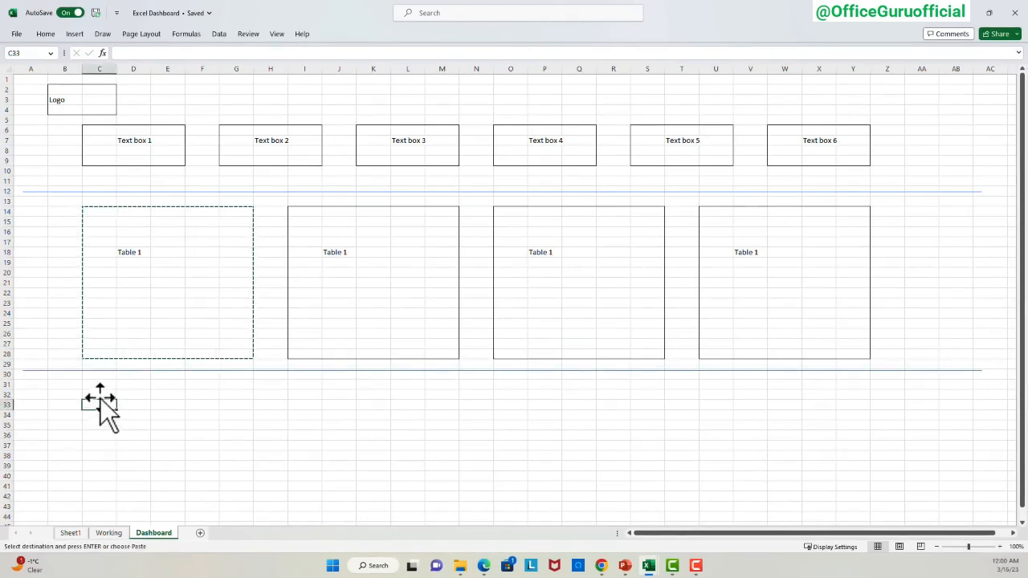
{"action": "left_click_drag", "start_coordinate": [96, 395], "coordinate": [438, 497]}
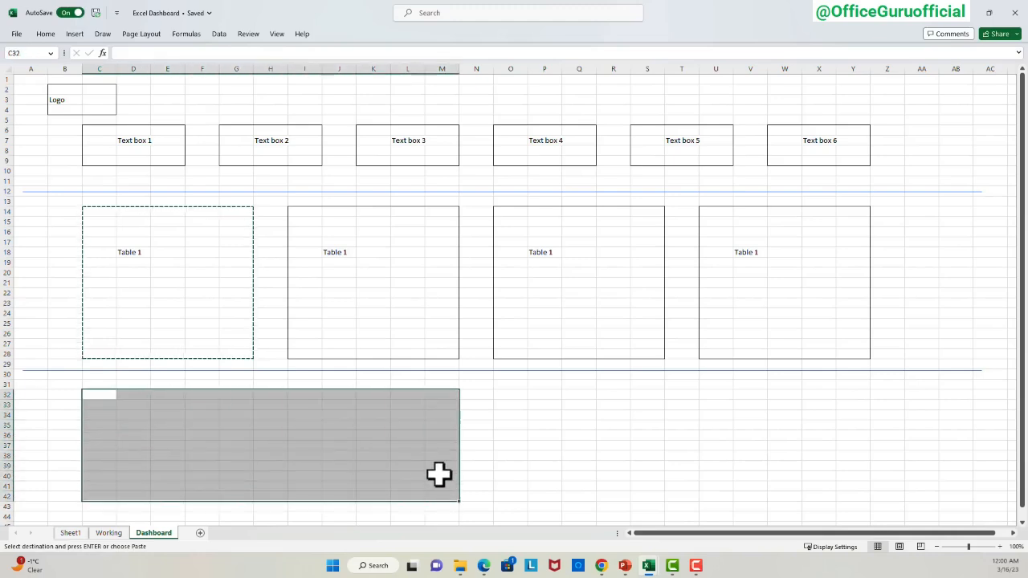
{"action": "key", "text": "ctrl+shift+7"}
{"action": "key", "text": "ctrl+c"}
{"action": "key", "text": "Right"}
{"action": "key", "text": "Right"}
{"action": "key", "text": "Right"}
{"action": "key", "text": "Right"}
{"action": "key", "text": "Right"}
{"action": "key", "text": "Right"}
{"action": "key", "text": "Right"}
{"action": "key", "text": "Right"}
{"action": "key", "text": "Right"}
{"action": "key", "text": "Right"}
{"action": "key", "text": "Right"}
{"action": "key", "text": "Right"}
{"action": "key", "text": "ctrl+v"}
Label the two lower placeholder boxes by entering Chart 1 in E35 and Chart2 in Q35.
{"action": "key", "text": "Left"}
{"action": "key", "text": "Left"}
{"action": "key", "text": "Left"}
{"action": "key", "text": "Left"}
{"action": "key", "text": "Left"}
{"action": "key", "text": "Left"}
{"action": "key", "text": "Left"}
{"action": "key", "text": "Left"}
{"action": "key", "text": "Left"}
{"action": "key", "text": "Left"}
{"action": "key", "text": "Down"}
{"action": "key", "text": "Down"}
{"action": "key", "text": "Down"}
{"action": "type", "text": "Chart 1"}
{"action": "key", "text": "Right"}
{"action": "key", "text": "Right"}
{"action": "key", "text": "Right"}
{"action": "key", "text": "Right"}
{"action": "key", "text": "Right"}
{"action": "key", "text": "Right"}
{"action": "key", "text": "Right"}
{"action": "key", "text": "Right"}
{"action": "key", "text": "Right"}
{"action": "key", "text": "Right"}
{"action": "key", "text": "Right"}
{"action": "key", "text": "Right"}
{"action": "type", "text": "Chart2"}
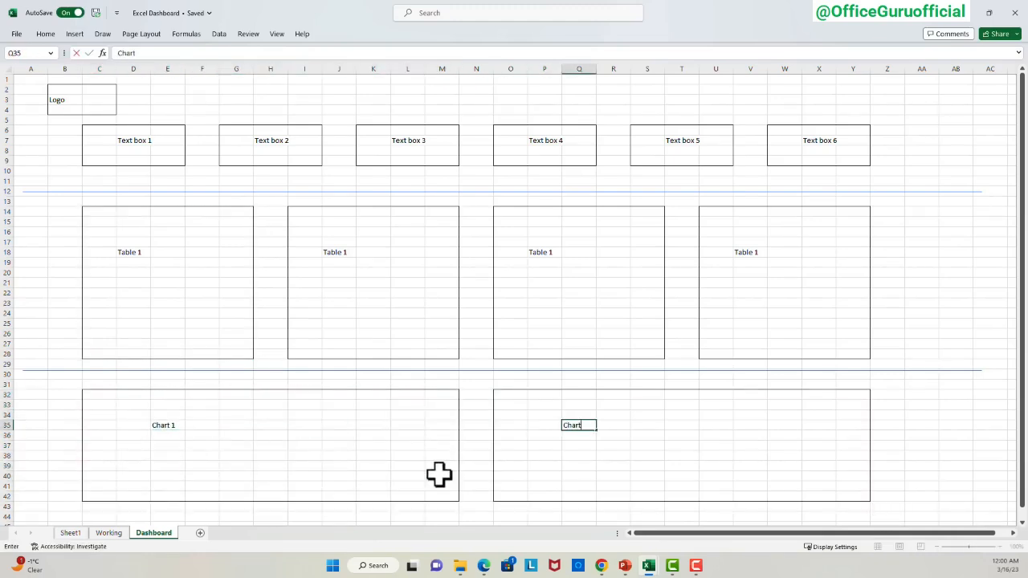
{"action": "key", "text": "Return"}
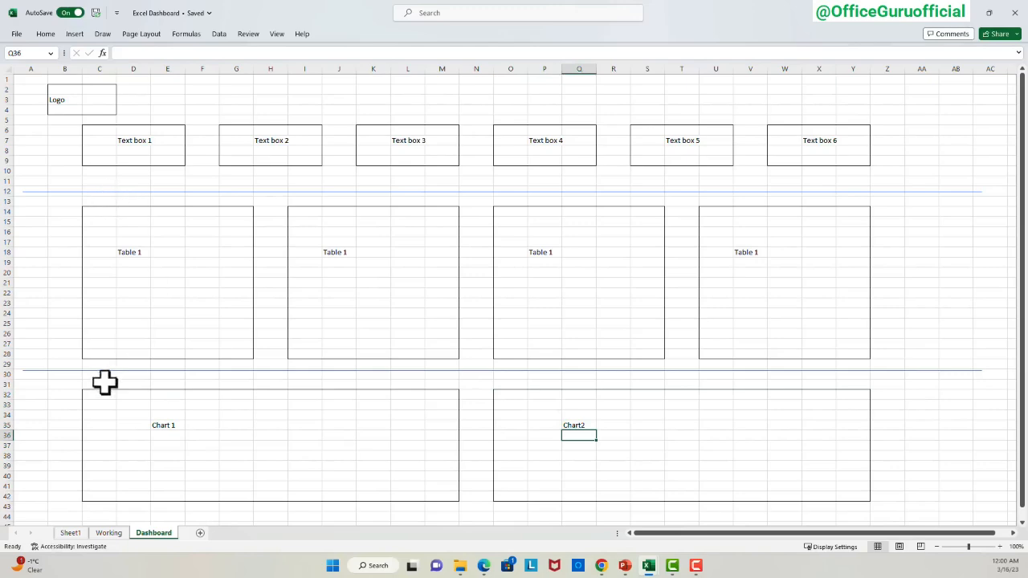
Insert a blank row above the chart boxes at row 31 and outline C31:J31 as a thin box.
{"action": "left_click_drag", "start_coordinate": [104, 384], "coordinate": [351, 386]}
{"action": "key", "text": "h"}
{"action": "key", "text": "i"}
{"action": "key", "text": "r"}
{"action": "key", "text": "ctrl+shift+7"}
Outline two more thin boxes in row 31, at L31:P31 and R31:Y31.
{"action": "key", "text": "Right"}
{"action": "key", "text": "Right"}
{"action": "key", "text": "Right"}
{"action": "key", "text": "Right"}
{"action": "key", "text": "Right"}
{"action": "key", "text": "Right"}
{"action": "key", "text": "Right"}
{"action": "key", "text": "Right"}
{"action": "key", "text": "Right"}
{"action": "key", "text": "shift+Right"}
{"action": "key", "text": "shift+Right"}
{"action": "key", "text": "shift+Right"}
{"action": "key", "text": "shift+Right"}
{"action": "key", "text": "ctrl+shift+7"}
{"action": "key", "text": "Right"}
{"action": "key", "text": "Right"}
{"action": "key", "text": "Right"}
{"action": "key", "text": "Right"}
{"action": "key", "text": "Right"}
{"action": "key", "text": "Right"}
{"action": "key", "text": "shift+Right"}
{"action": "key", "text": "shift+Right"}
{"action": "key", "text": "shift+Right"}
{"action": "key", "text": "shift+Right"}
{"action": "key", "text": "shift+Right"}
{"action": "key", "text": "shift+Right"}
{"action": "key", "text": "shift+Right"}
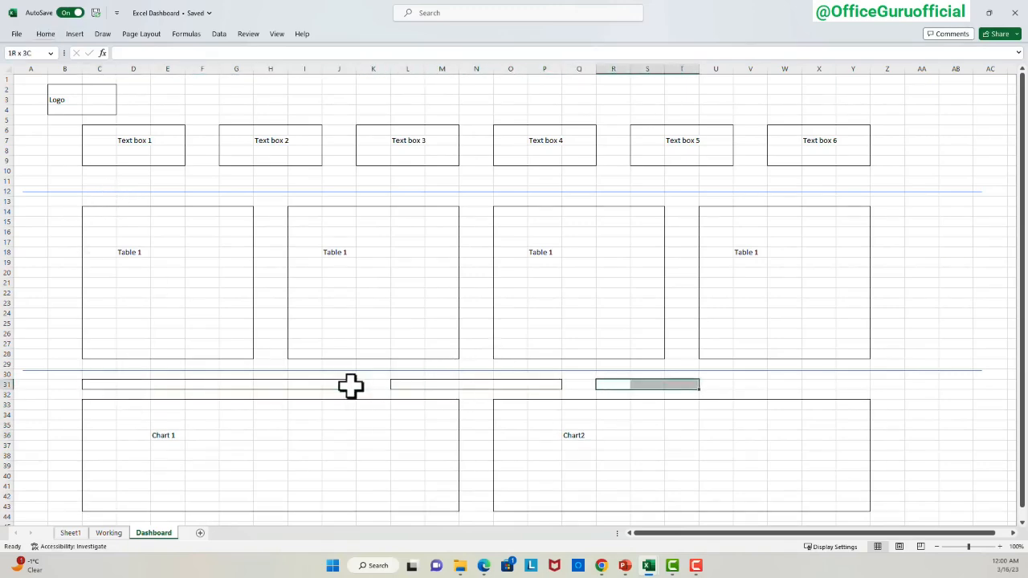
{"action": "key", "text": "ctrl+shift+7"}
Enter the label Filter buttons in cell E31, inside the first thin box.
{"action": "key", "text": "Home"}
{"action": "key", "text": "Right"}
{"action": "key", "text": "Right"}
{"action": "key", "text": "Right"}
{"action": "key", "text": "Right"}
{"action": "type", "text": "Filter buttons"}
{"action": "key", "text": "Return"}
{"action": "key", "text": "Up"}
Copy the Filter buttons label from E31 into the other two thin boxes, at N31 and U31.
{"action": "key", "text": "ctrl+x"}
{"action": "key", "text": "Right"}
{"action": "key", "text": "Right"}
{"action": "key", "text": "Right"}
{"action": "key", "text": "Right"}
{"action": "key", "text": "Right"}
{"action": "key", "text": "Right"}
{"action": "key", "text": "Right"}
{"action": "key", "text": "Right"}
{"action": "key", "text": "Right"}
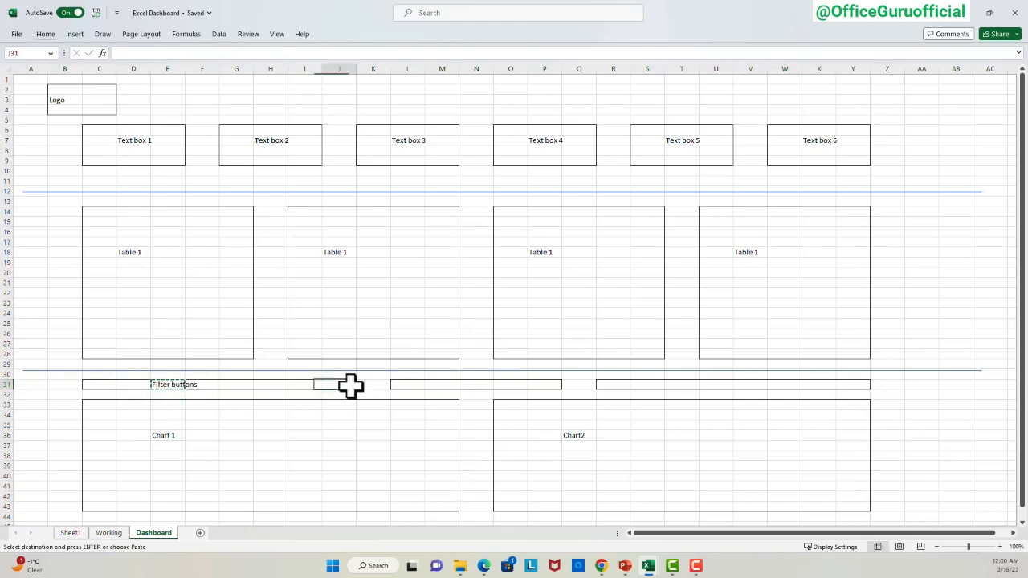
{"action": "key", "text": "ctrl+v"}
{"action": "key", "text": "Right"}
{"action": "key", "text": "Right"}
{"action": "key", "text": "Right"}
{"action": "key", "text": "Right"}
{"action": "key", "text": "Right"}
{"action": "key", "text": "ctrl+z"}
{"action": "key", "text": "ctrl+Right"}
{"action": "key", "text": "ctrl+Left"}
{"action": "key", "text": "Right"}
{"action": "key", "text": "Right"}
{"action": "key", "text": "Right"}
{"action": "key", "text": "Right"}
{"action": "key", "text": "Right"}
{"action": "key", "text": "Right"}
{"action": "key", "text": "Right"}
{"action": "key", "text": "Right"}
{"action": "key", "text": "Right"}
{"action": "key", "text": "ctrl+v"}
{"action": "key", "text": "Right"}
{"action": "key", "text": "Right"}
{"action": "key", "text": "Right"}
{"action": "key", "text": "Right"}
{"action": "key", "text": "Right"}
{"action": "key", "text": "Right"}
{"action": "key", "text": "Right"}
{"action": "key", "text": "ctrl+v"}
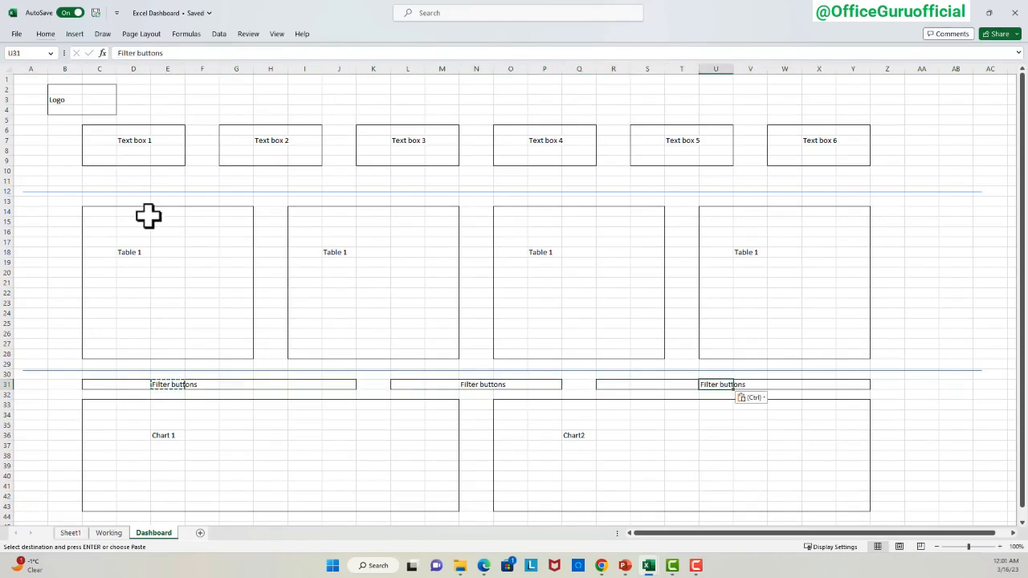
Try to insert an extra blank row above the table boxes.
{"action": "left_click", "coordinate": [112, 202]}
{"action": "key", "text": "shift+Right"}
{"action": "key", "text": "shift+Right"}
{"action": "key", "text": "shift+Right"}
{"action": "key", "text": "shift+Right"}
{"action": "key", "text": "shift+Left"}
{"action": "key", "text": "shift+Left"}
{"action": "key", "text": "shift+Left"}
{"action": "key", "text": "shift+Left"}
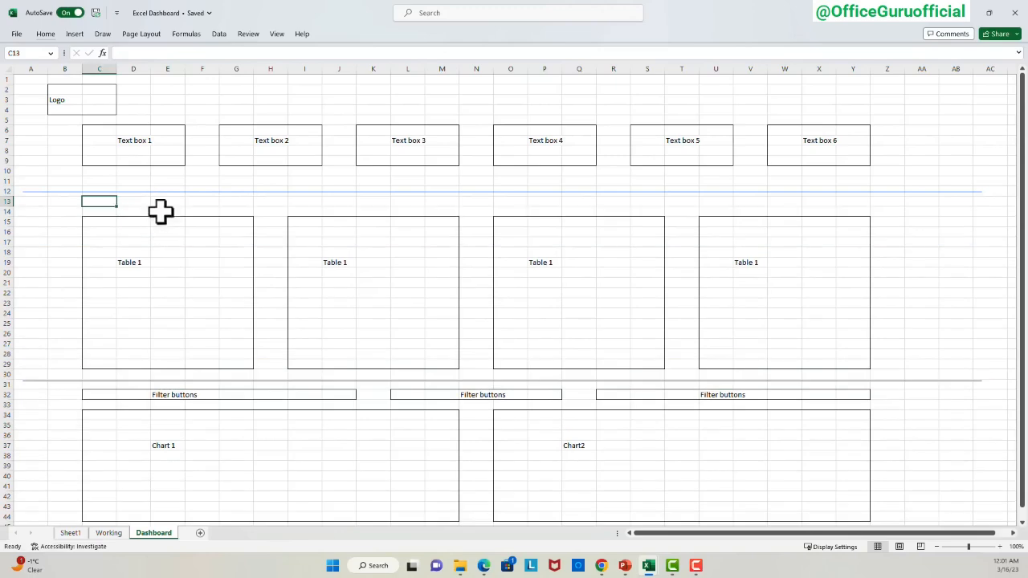
Move the upper divider up between rows 10 and 11, and paste copies of the filter box C31:J31 at C12 and O12.
{"action": "left_click_drag", "start_coordinate": [147, 189], "coordinate": [147, 174]}
{"action": "left_click_drag", "start_coordinate": [110, 386], "coordinate": [341, 384]}
{"action": "key", "text": "ctrl+c"}
{"action": "left_click", "coordinate": [104, 191]}
{"action": "key", "text": "ctrl+v"}
{"action": "left_click", "coordinate": [511, 191]}
{"action": "key", "text": "ctrl+v"}
{"action": "left_click", "coordinate": [156, 190]}
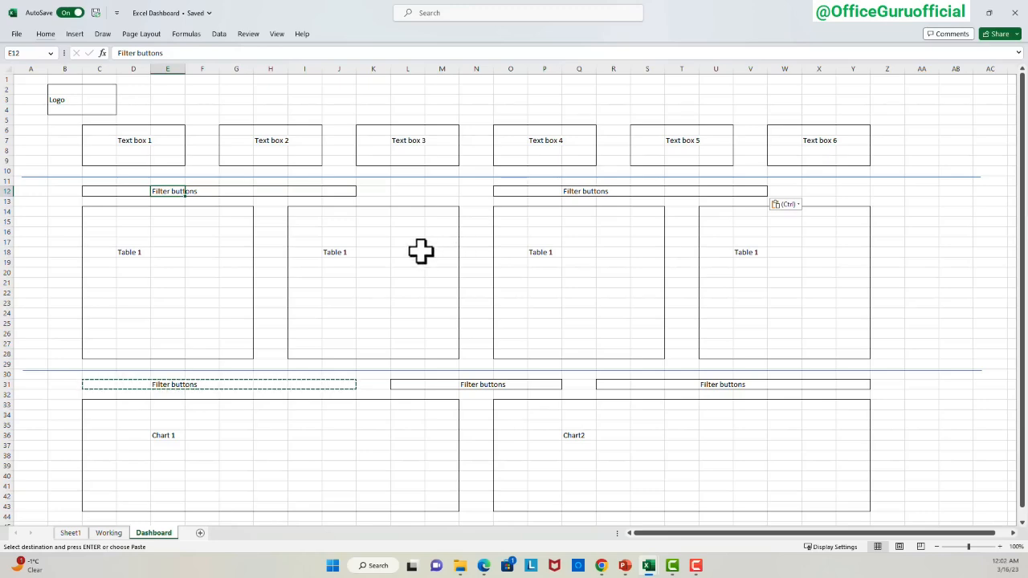
Copy the filter box C12:J12 to H2, in the header row beside the logo.
{"action": "left_click_drag", "start_coordinate": [112, 191], "coordinate": [335, 191]}
{"action": "left_click", "coordinate": [281, 89]}
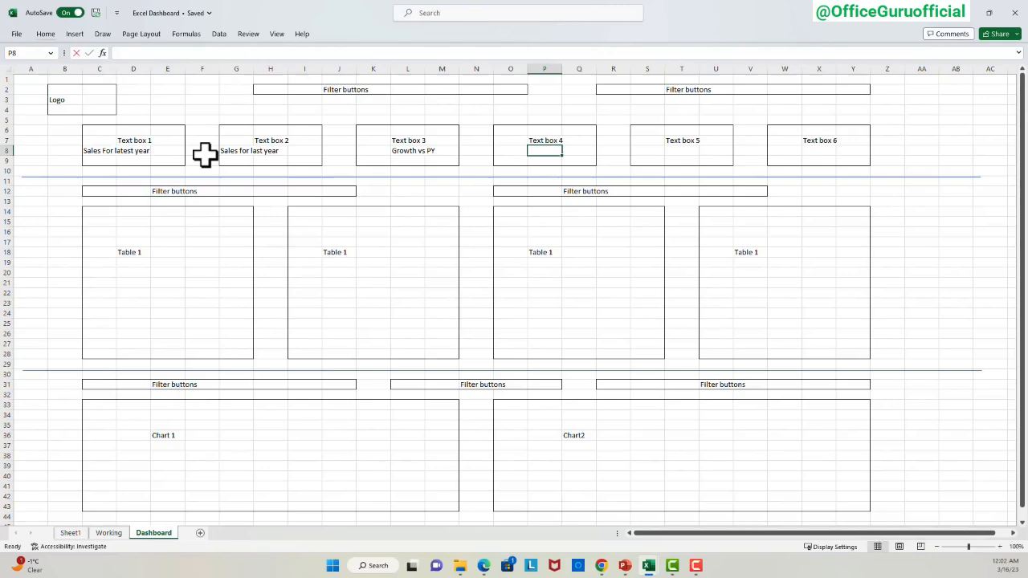
Describe the last three text boxes: Profit latest year in P8, Profit last year in T8 and Growth vs PY in X8.
{"action": "type", "text": "Profit latest year"}
{"action": "key", "text": "Right"}
{"action": "key", "text": "Right"}
{"action": "key", "text": "Right"}
{"action": "key", "text": "Right"}
{"action": "type", "text": "Profit last year"}
{"action": "key", "text": "Right"}
{"action": "key", "text": "Right"}
{"action": "key", "text": "Right"}
{"action": "key", "text": "Right"}
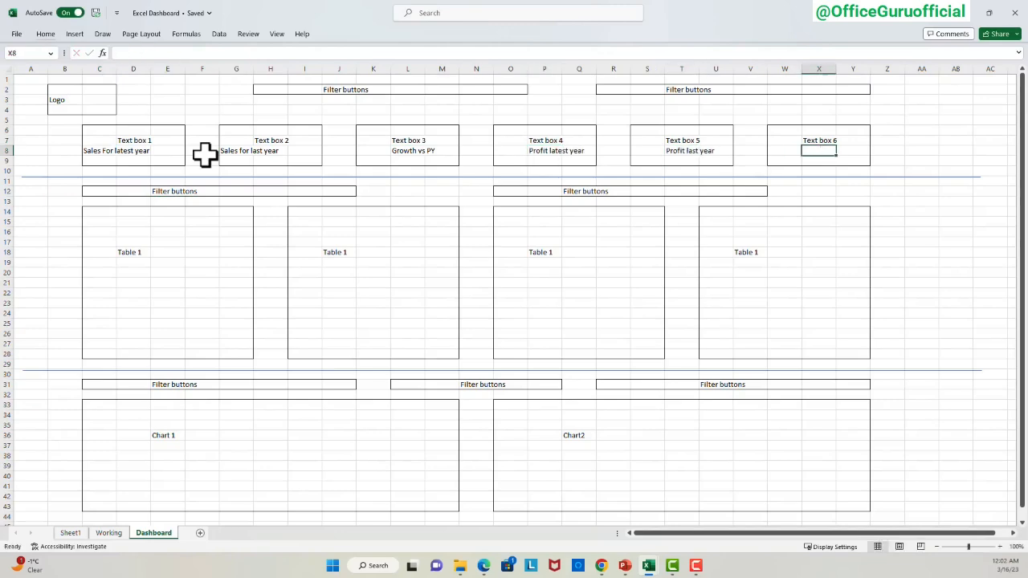
{"action": "type", "text": "Growth vs PY"}
{"action": "key", "text": "Return"}
Describe the four tables in row 19: "Sales by sub category for 2017 and 2016" in C19 and O19, "Sales by Cities for 2017 and 2016" in I19 and U19.
{"action": "left_click", "coordinate": [100, 263]}
{"action": "type", "text": "Sales by sub category for 2017 and 2016"}
{"action": "key", "text": "ctrl+v"}
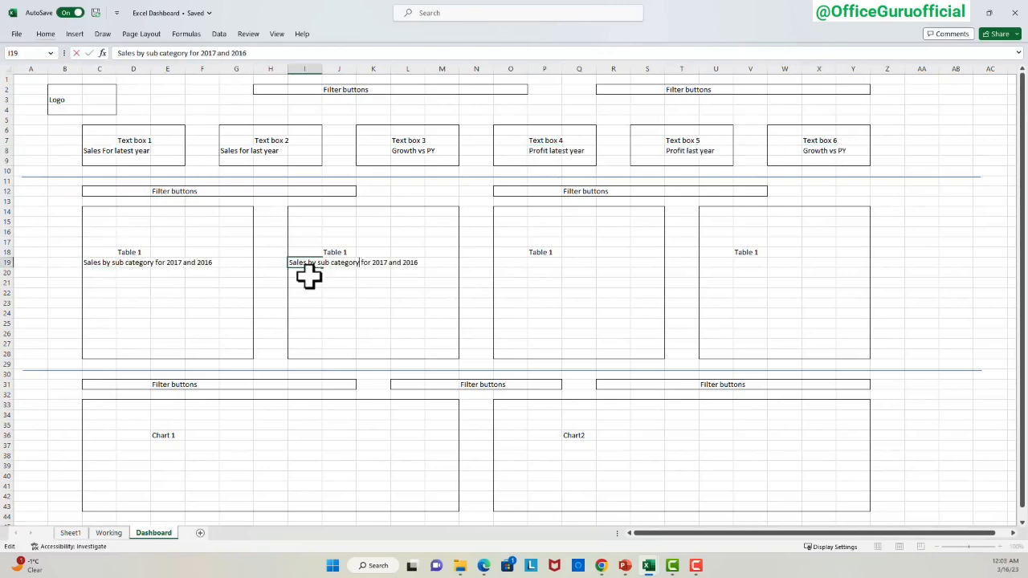
{"action": "type", "text": "Cities"}
{"action": "key", "text": "ctrl+v"}
Extend the filter bar labels with category and segment in rows 2 and 12, and with ship mode, category and segment in row 31.
{"action": "type", "text": "for category for segment for category for segment"}
{"action": "double_click", "coordinate": [133, 385]}
{"action": "type", "text": "for ship mode"}
{"action": "double_click", "coordinate": [442, 385]}
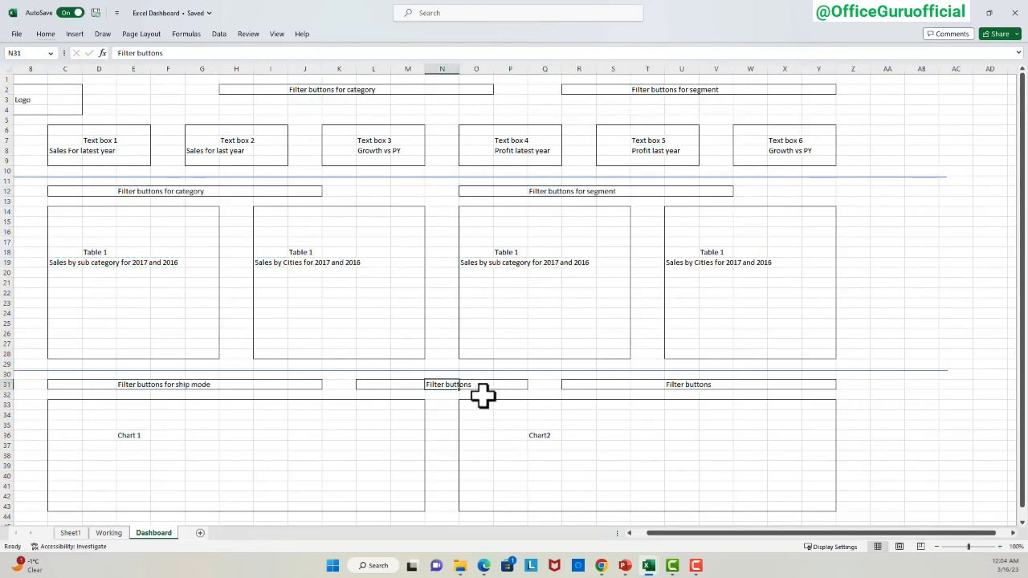
{"action": "type", "text": "category segment"}
Enter "Sales and price by quarter trend for last 4 years" under Chart 1 and "States with highest and lowest all time sales." under Chart2.
{"action": "left_click", "coordinate": [134, 435]}
{"action": "type", "text": "Sales and price by quarter trend for last 4 years"}
{"action": "key", "text": "Right"}
{"action": "key", "text": "Right"}
{"action": "key", "text": "Right"}
{"action": "key", "text": "Right"}
{"action": "key", "text": "Right"}
{"action": "key", "text": "Right"}
{"action": "key", "text": "Right"}
{"action": "key", "text": "Right"}
{"action": "key", "text": "Right"}
{"action": "key", "text": "Right"}
{"action": "key", "text": "Right"}
{"action": "key", "text": "Right"}
{"action": "type", "text": "States with highest and lowest all time sales."}
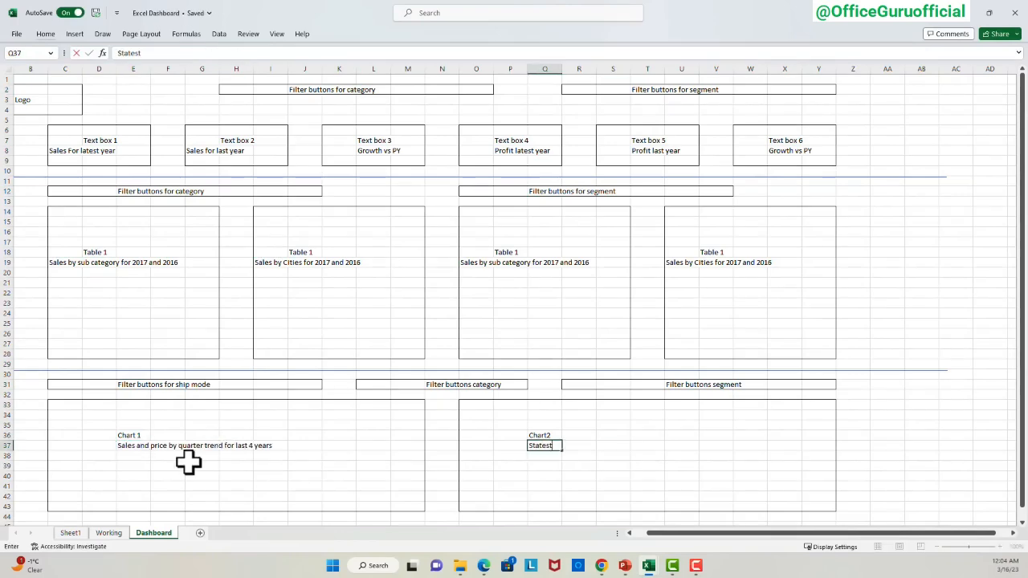
{"action": "key", "text": "Return"}
{"action": "left_click", "coordinate": [66, 263]}
{"action": "left_click", "coordinate": [682, 263]}
{"action": "left_click_drag", "start_coordinate": [53, 404], "coordinate": [402, 503]}
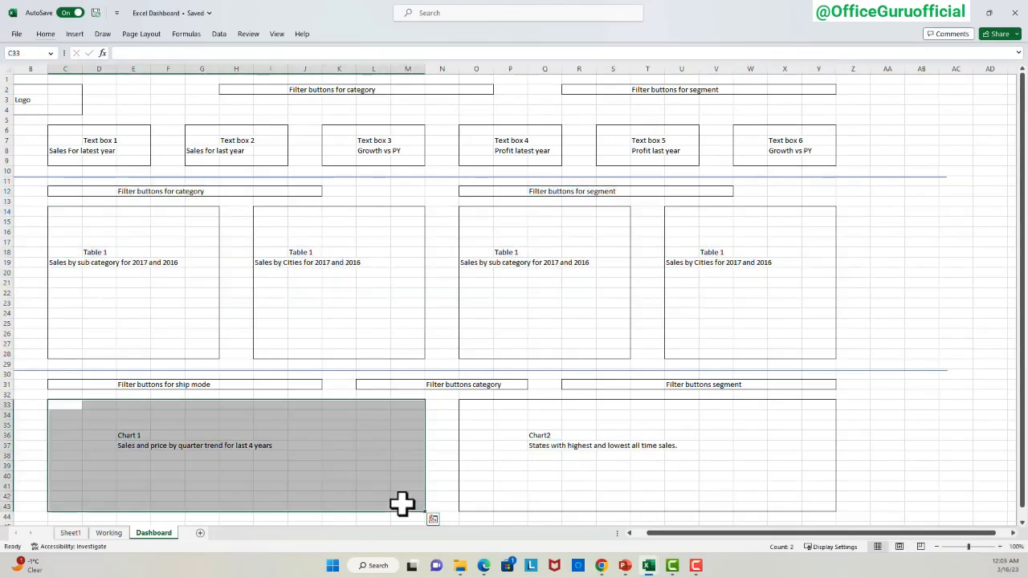
{"action": "left_click", "coordinate": [148, 447]}
{"action": "left_click", "coordinate": [544, 445]}
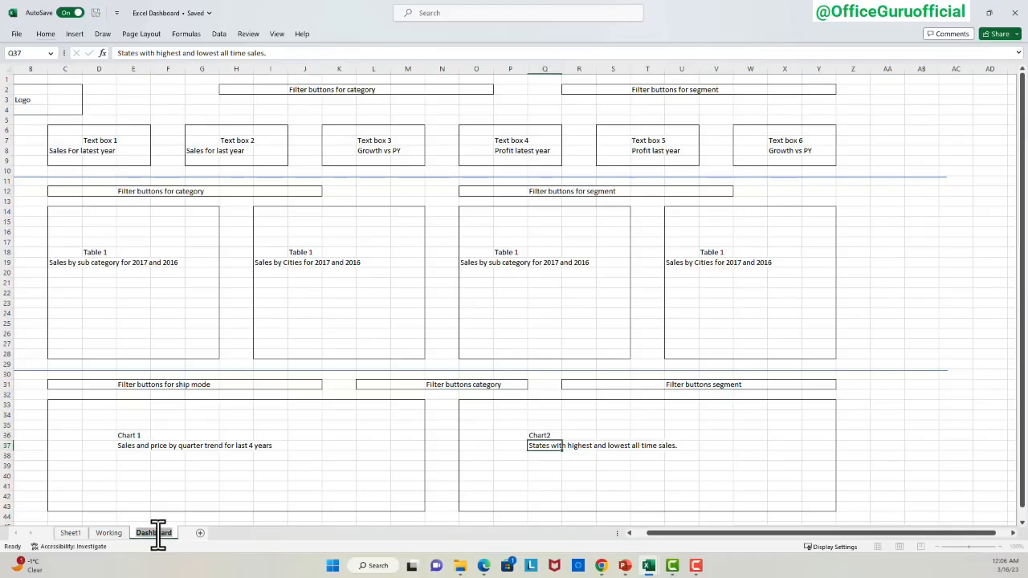
Rename the Dashboard sheet as Dashboard_Wireframe.
{"action": "key", "text": "Right"}
{"action": "type", "text": "_Wir"}
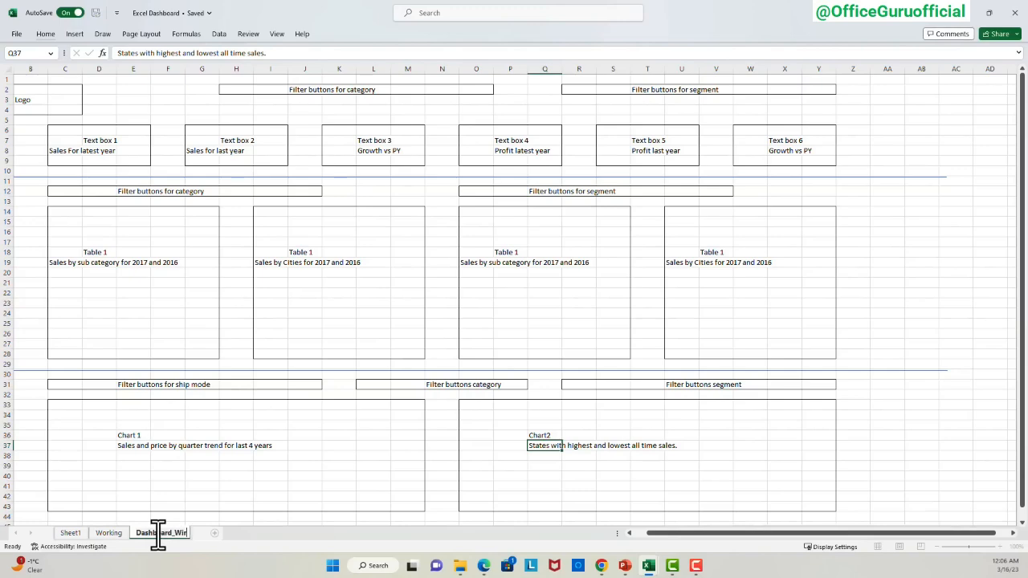
{"action": "type", "text": "eframe"}
{"action": "key", "text": "Return"}
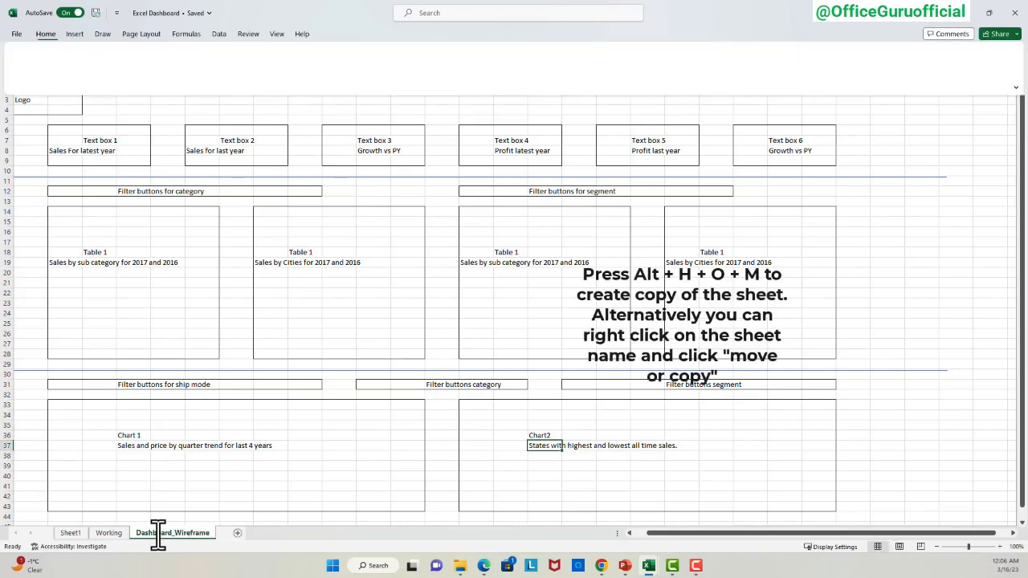
Create a copy of the Dashboard_Wireframe sheet at the end of the workbook.
{"action": "key", "text": "alt+h"}
{"action": "key", "text": "o"}
{"action": "key", "text": "m"}
{"action": "key", "text": "Tab"}
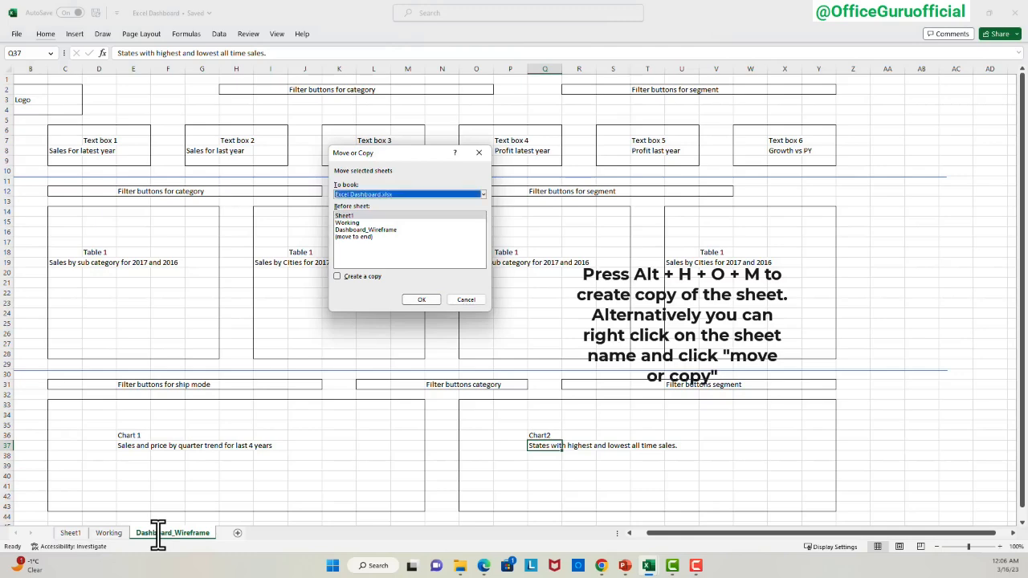
{"action": "key", "text": "Tab"}
{"action": "key", "text": "Down"}
{"action": "key", "text": "Down"}
{"action": "key", "text": "Down"}
{"action": "key", "text": "Tab"}
{"action": "key", "text": "space"}
{"action": "key", "text": "Tab"}
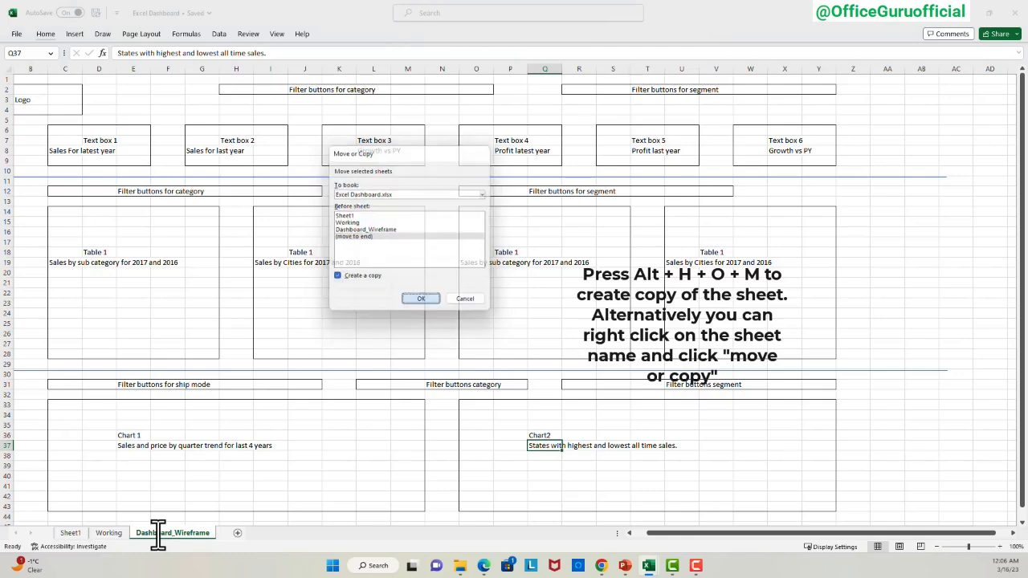
{"action": "key", "text": "Return"}
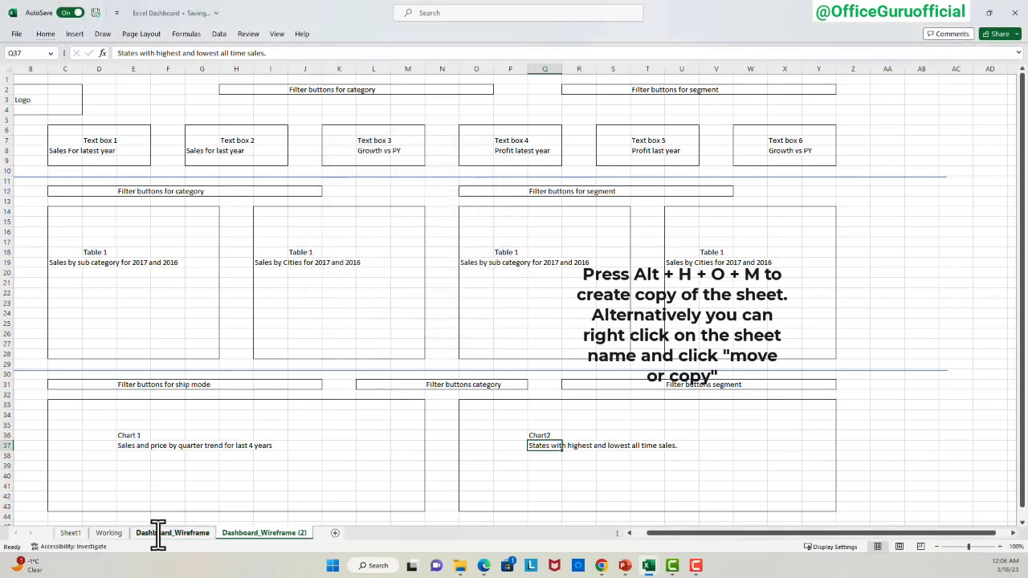
Rename the copied wireframe sheet as Dashboard_final.
{"action": "key", "text": "alt+h"}
{"action": "type", "text": "orDashboard"}
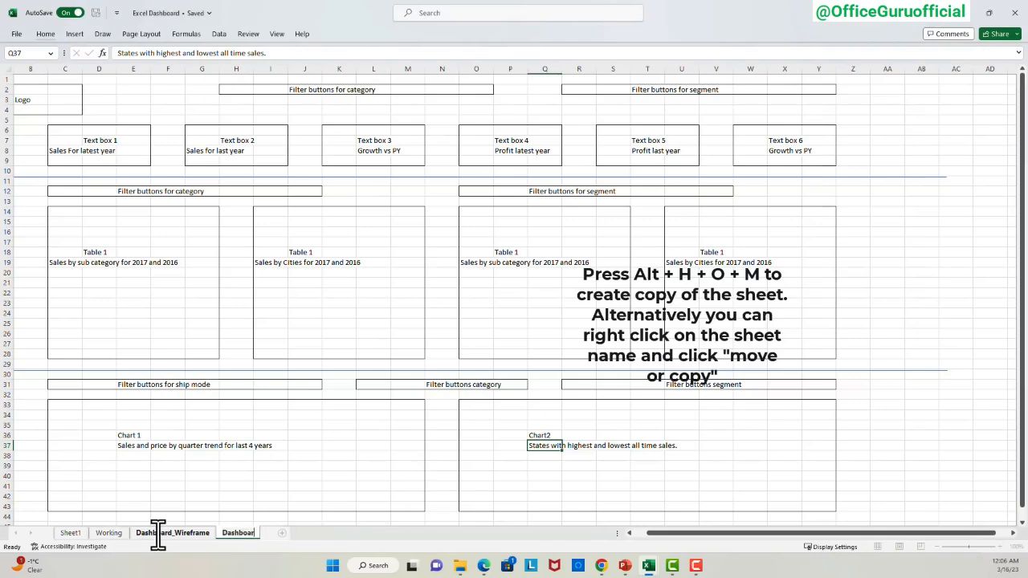
{"action": "type", "text": "_final"}
{"action": "key", "text": "Return"}
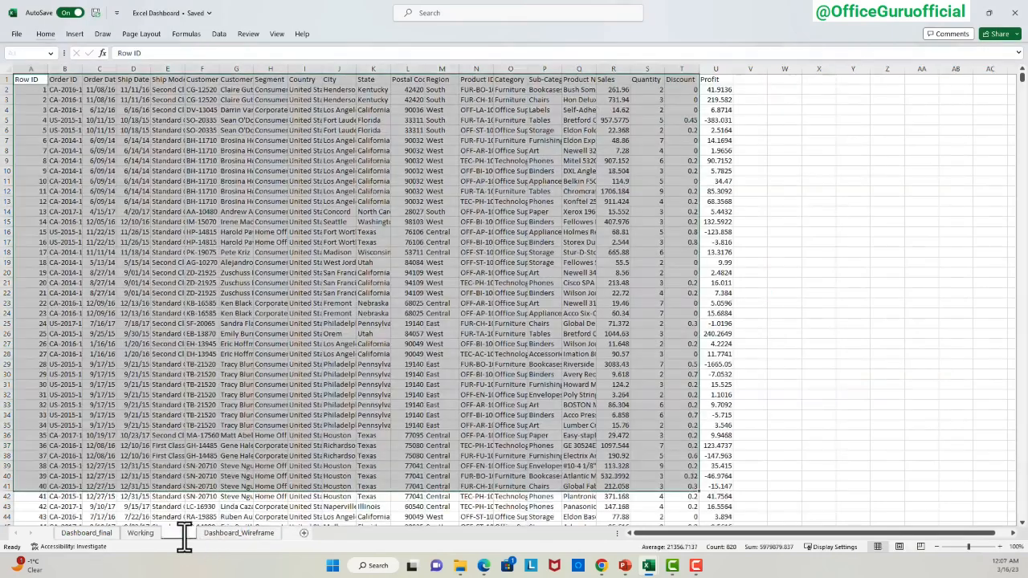
Rename Sheet1, which holds the raw order data, as Source_data.
{"action": "double_click", "coordinate": [184, 537]}
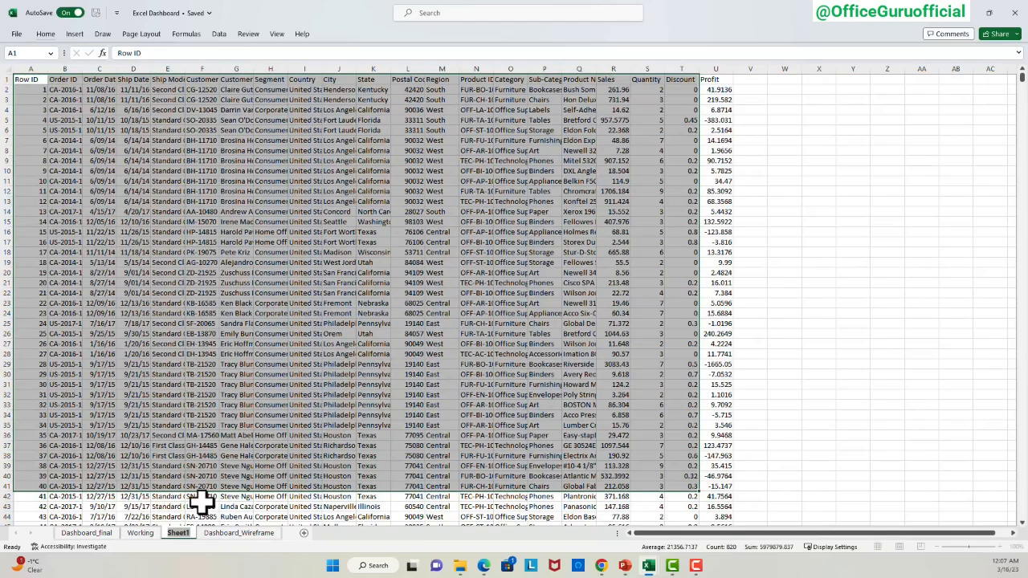
{"action": "type", "text": "Source_data"}
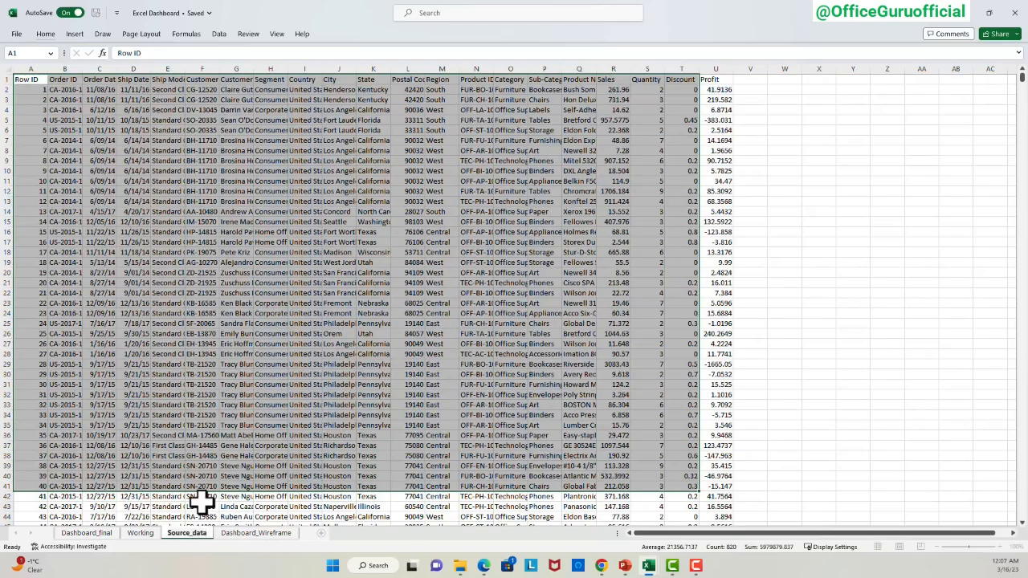
{"action": "key", "text": "Return"}
Go through the sales, profit and growth text boxes on the Dashboard_Wireframe sheet to see which figures they require.
{"action": "key", "text": "ctrl+Page_Up"}
{"action": "key", "text": "ctrl+Page_Down"}
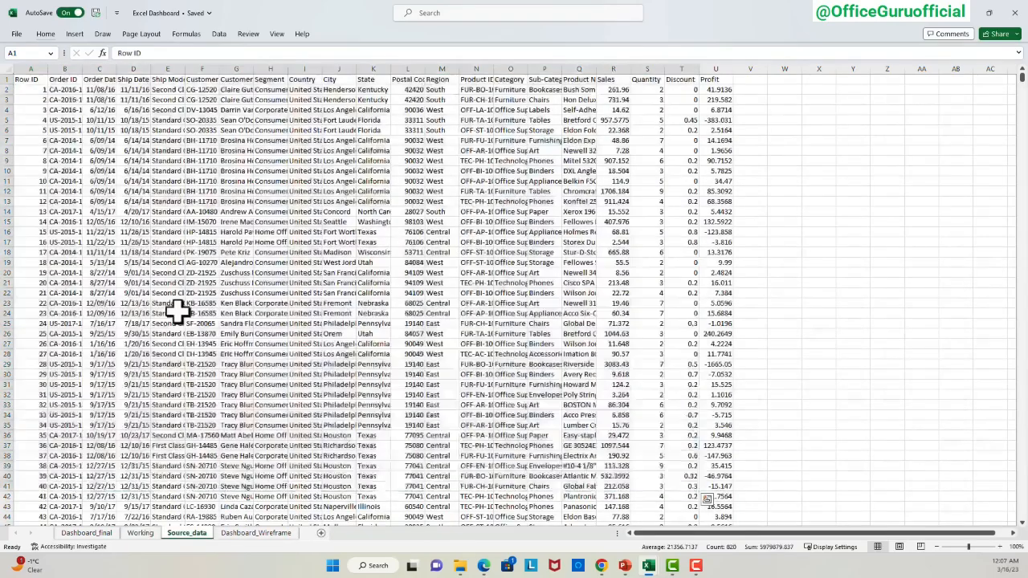
{"action": "key", "text": "ctrl+Page_Down"}
{"action": "left_click_drag", "start_coordinate": [54, 126], "coordinate": [139, 162]}
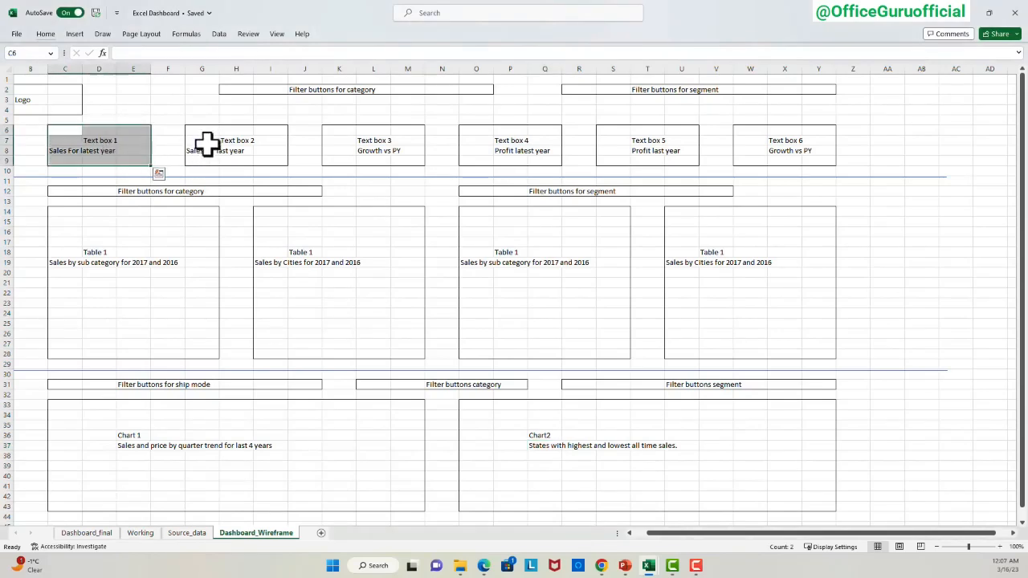
{"action": "left_click_drag", "start_coordinate": [206, 133], "coordinate": [271, 161]}
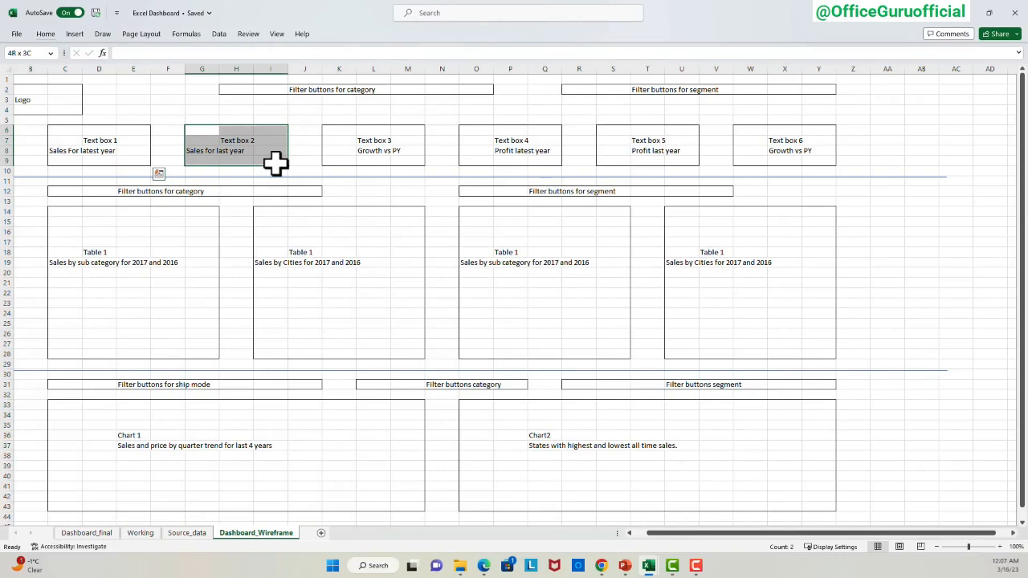
{"action": "left_click_drag", "start_coordinate": [339, 128], "coordinate": [404, 160]}
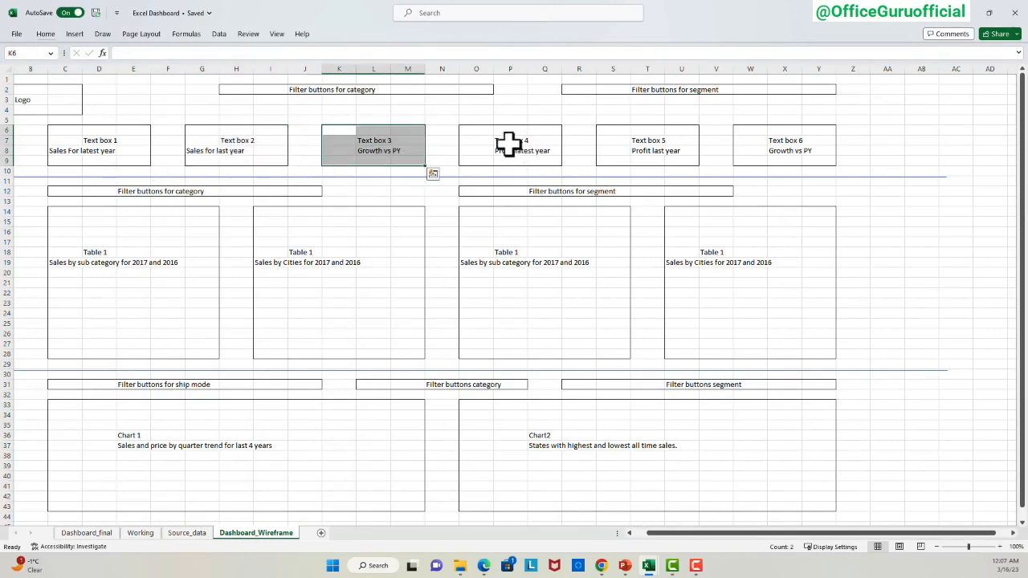
{"action": "left_click_drag", "start_coordinate": [486, 128], "coordinate": [554, 162]}
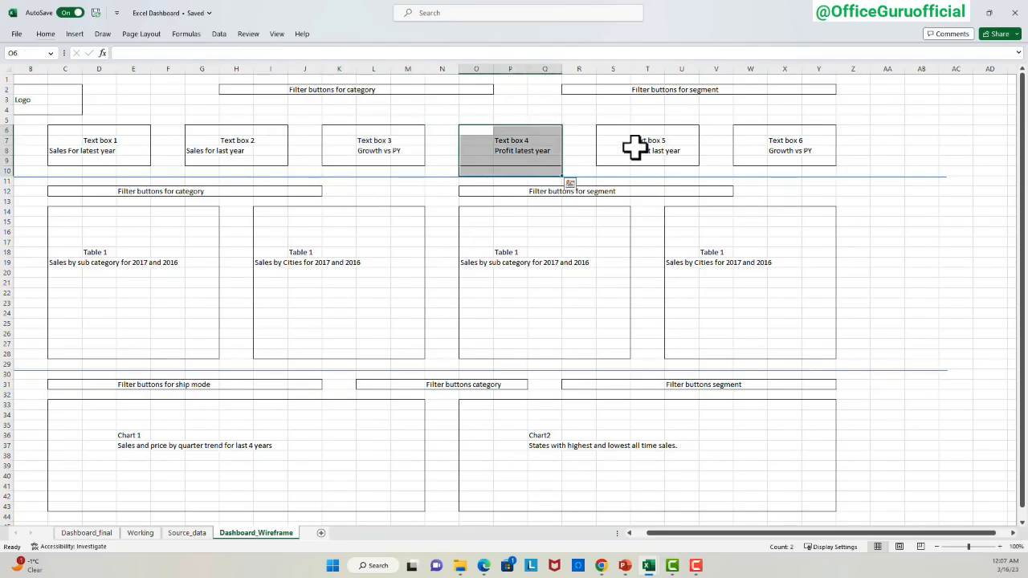
{"action": "left_click_drag", "start_coordinate": [598, 127], "coordinate": [666, 149]}
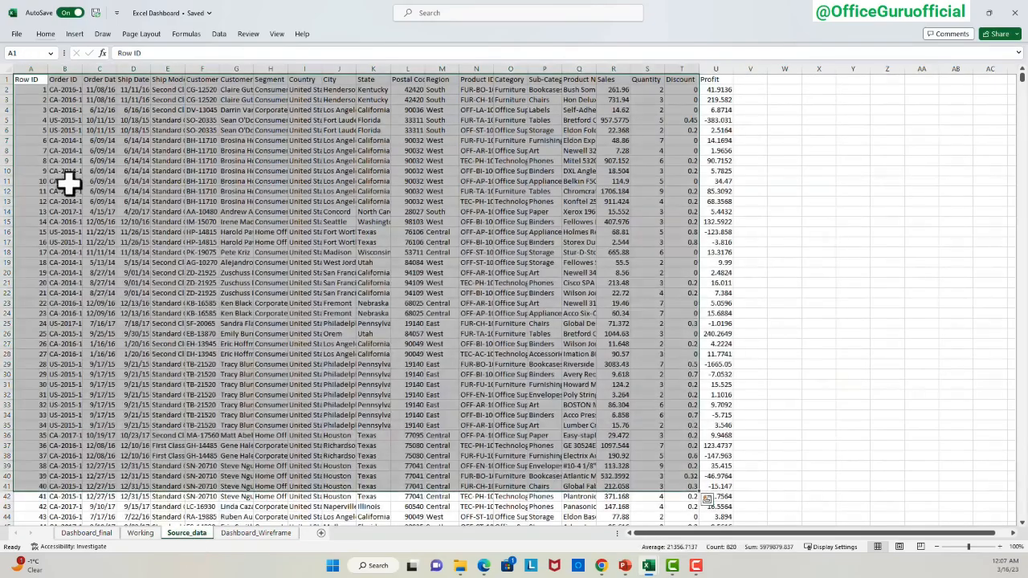
Select the full data range A1:U9995 on the Source_data sheet and open PivotTable creation from that range.
{"action": "left_click", "coordinate": [76, 160]}
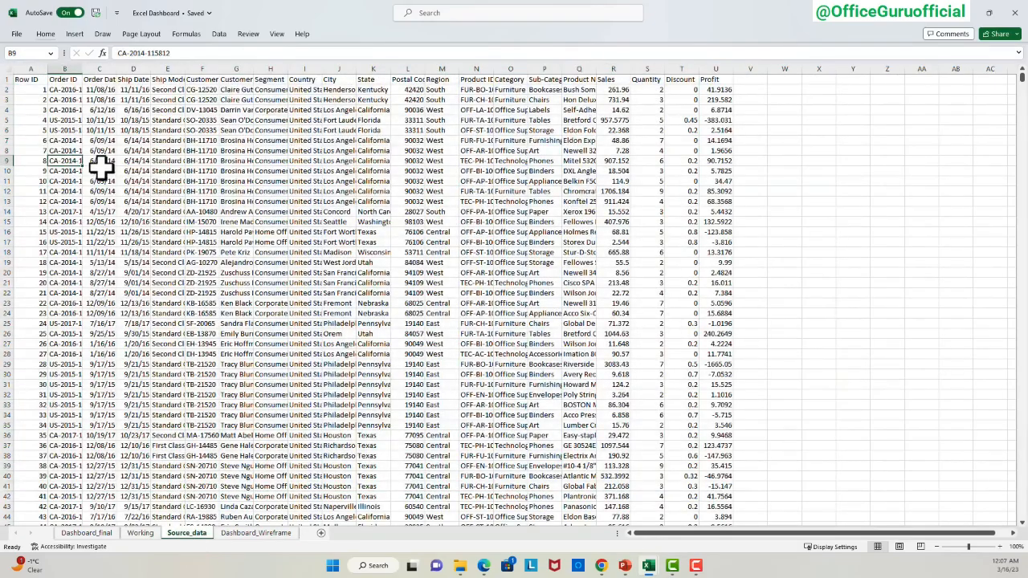
{"action": "key", "text": "ctrl+Home"}
{"action": "key", "text": "ctrl+shift+Right"}
{"action": "key", "text": "ctrl+shift+Down"}
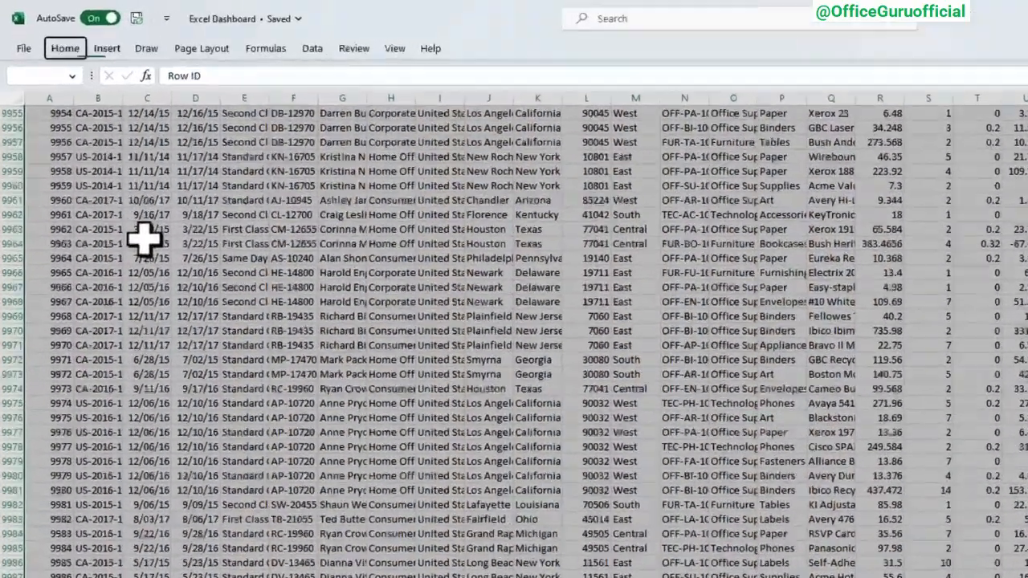
{"action": "key", "text": "alt+n"}
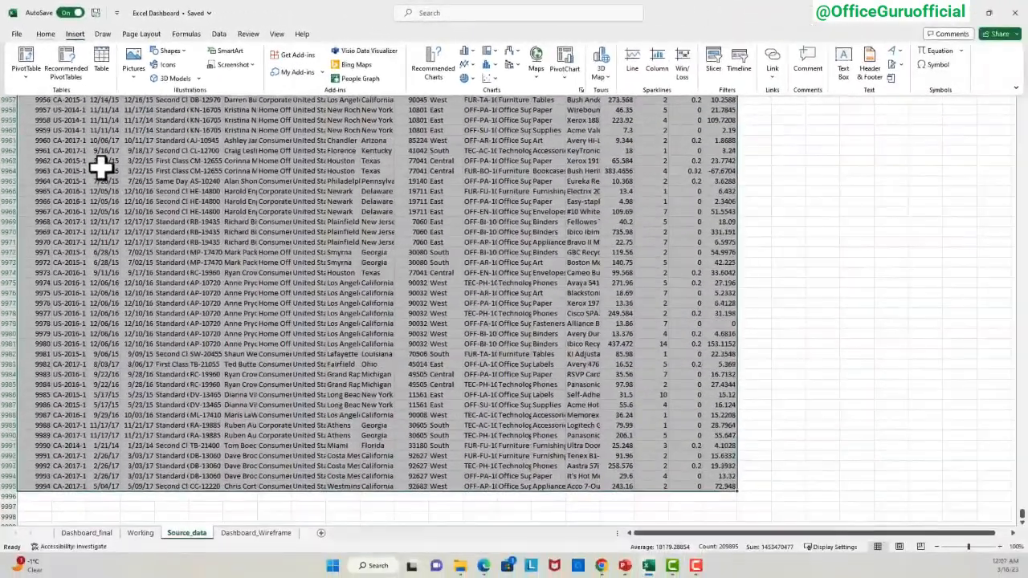
{"action": "key", "text": "alt+n"}
{"action": "key", "text": "v"}
{"action": "key", "text": "t"}
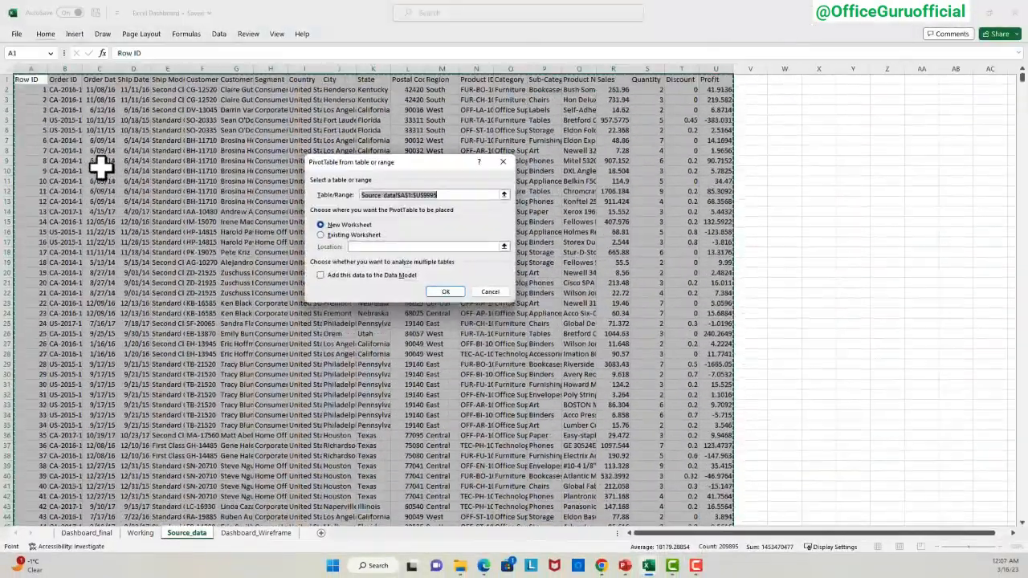
Place the PivotTable on the existing Working sheet at cell A3.
{"action": "left_click", "coordinate": [321, 236]}
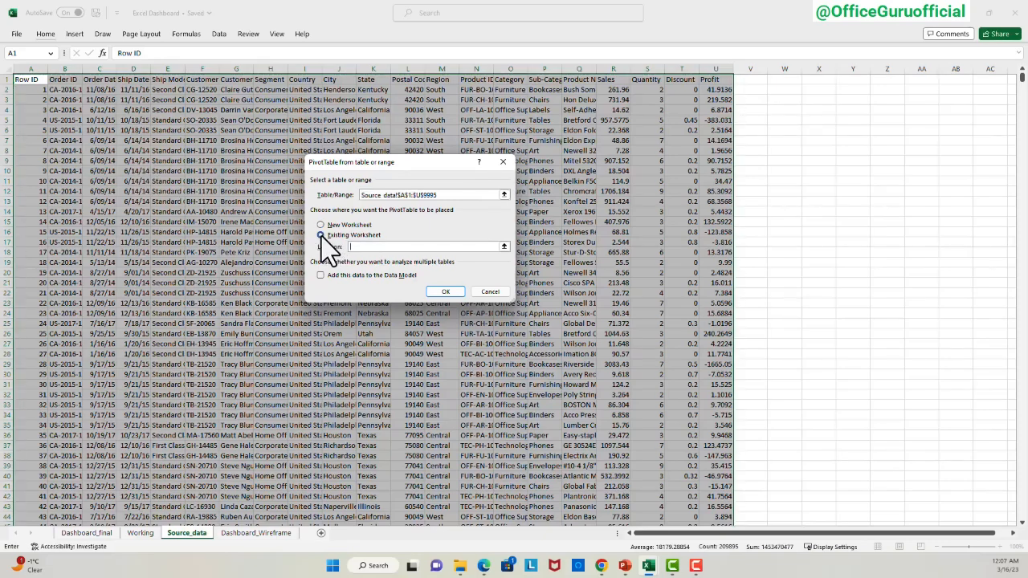
{"action": "left_click", "coordinate": [504, 246]}
{"action": "left_click", "coordinate": [140, 534]}
{"action": "left_click", "coordinate": [105, 223]}
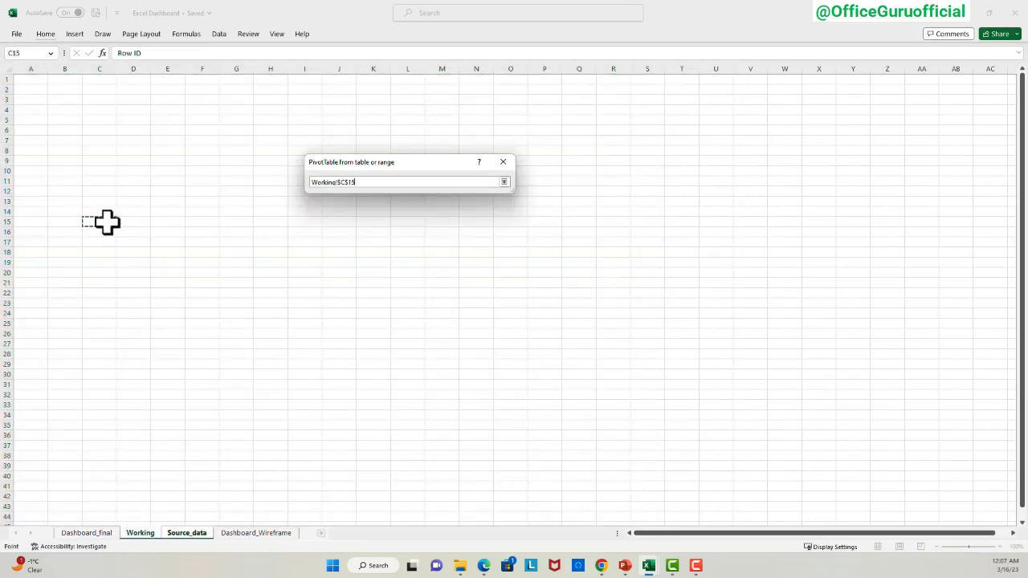
{"action": "key", "text": "ctrl+Home"}
{"action": "key", "text": "Down"}
{"action": "key", "text": "Down"}
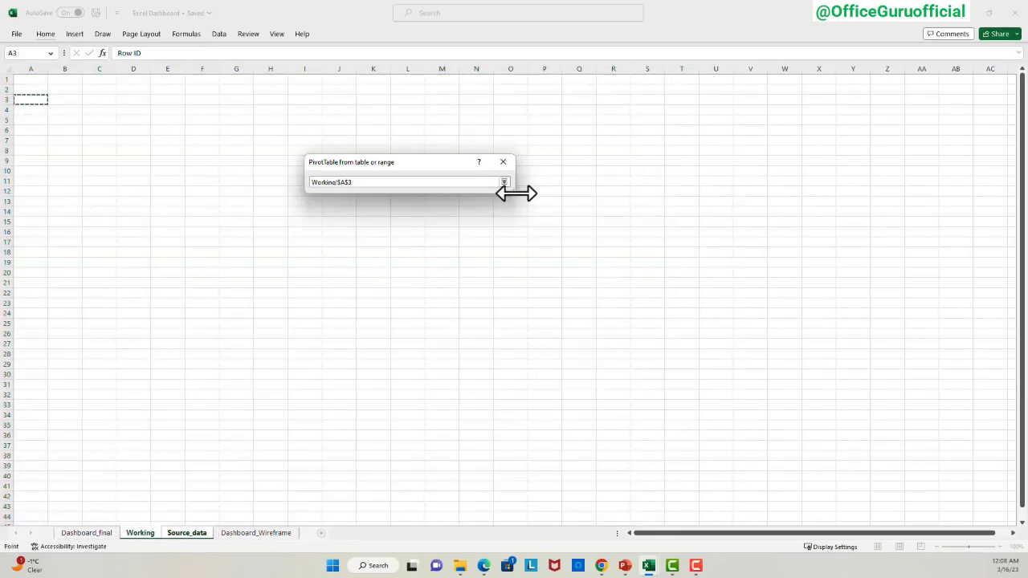
{"action": "left_click", "coordinate": [505, 182]}
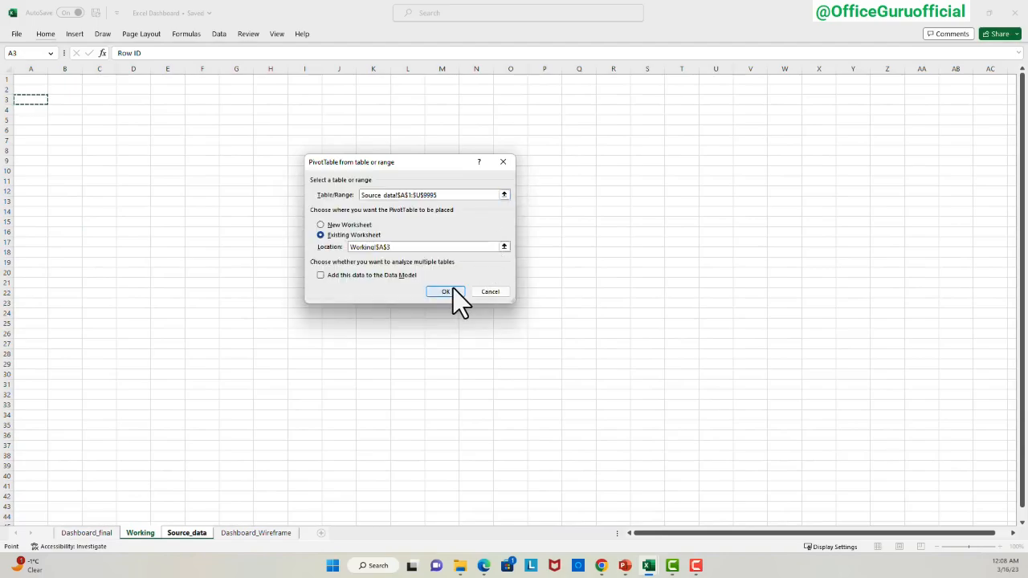
{"action": "left_click", "coordinate": [453, 289]}
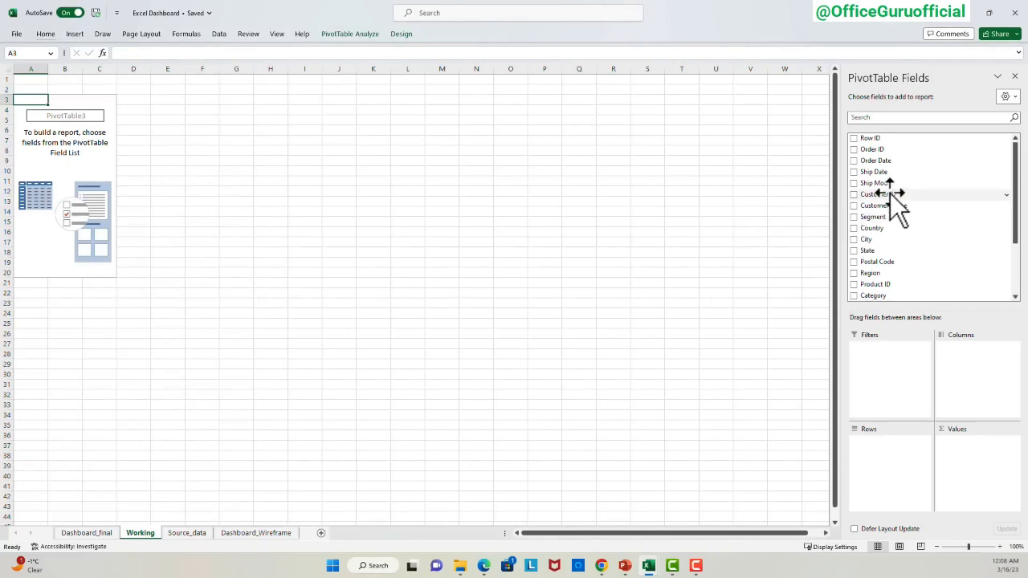
Add Order Date to the PivotTable rows and remove its detail field, keeping only Years.
{"action": "scroll", "coordinate": [890, 193], "scroll_direction": "down", "scroll_amount": 1}
{"action": "scroll", "coordinate": [890, 193], "scroll_direction": "up", "scroll_amount": 1}
{"action": "scroll", "coordinate": [890, 193], "scroll_direction": "down", "scroll_amount": 1}
{"action": "scroll", "coordinate": [890, 192], "scroll_direction": "up", "scroll_amount": 1}
{"action": "left_click_drag", "start_coordinate": [890, 150], "coordinate": [911, 305]}
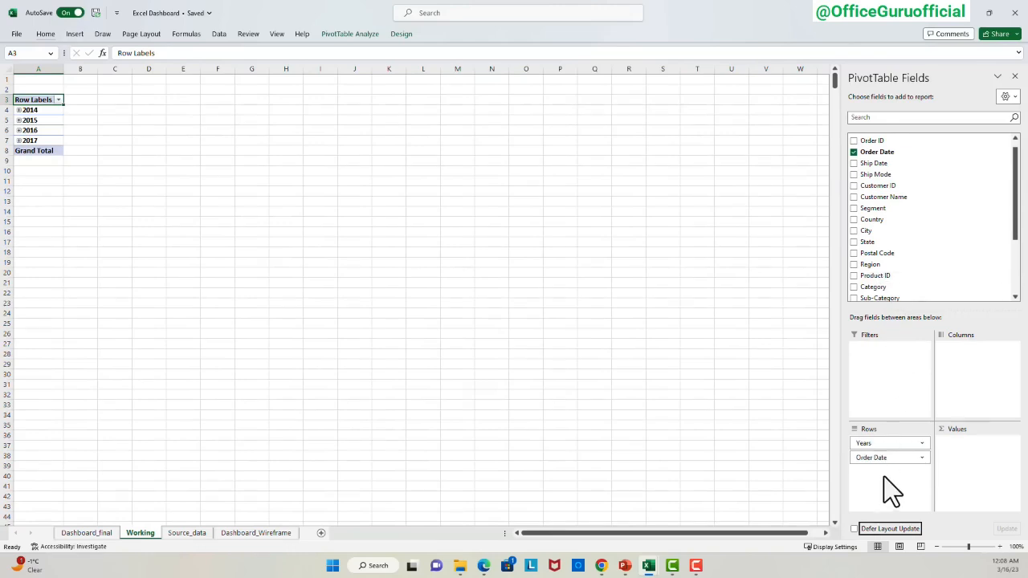
{"action": "left_click_drag", "start_coordinate": [885, 460], "coordinate": [892, 221]}
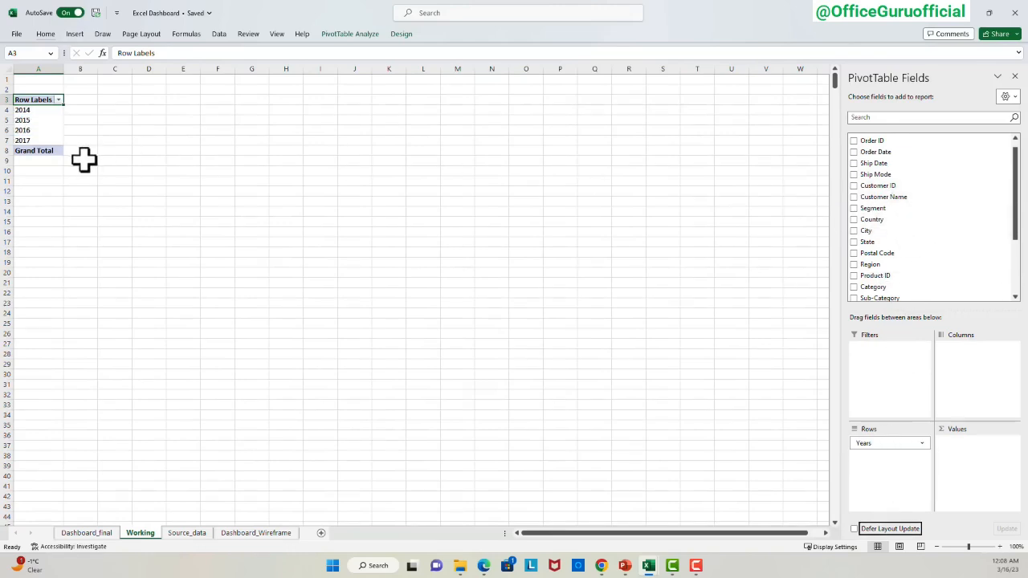
Filter the PivotTable's row labels to show only 2016 and 2017.
{"action": "left_click", "coordinate": [58, 99]}
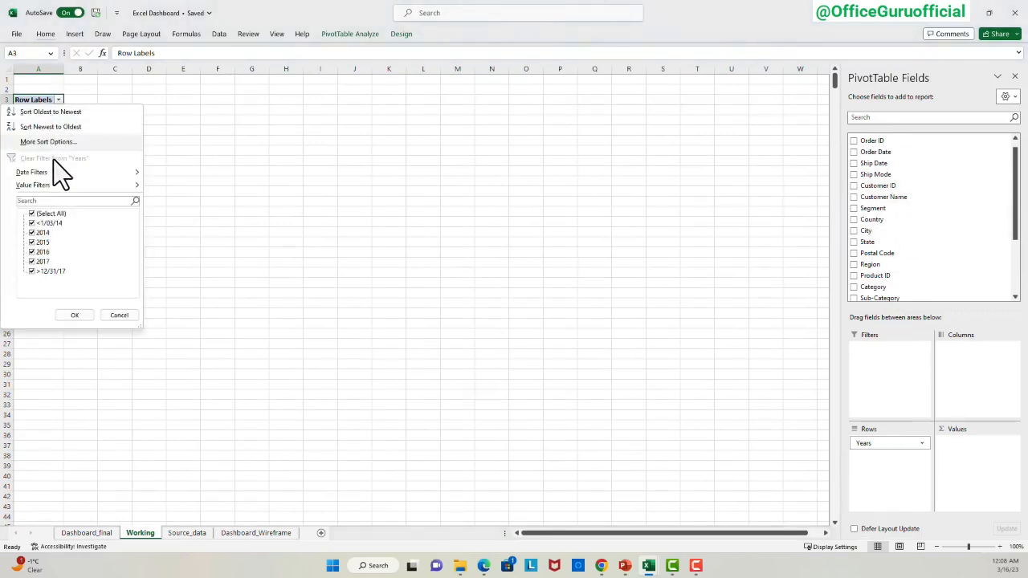
{"action": "left_click", "coordinate": [34, 214]}
{"action": "left_click", "coordinate": [36, 252]}
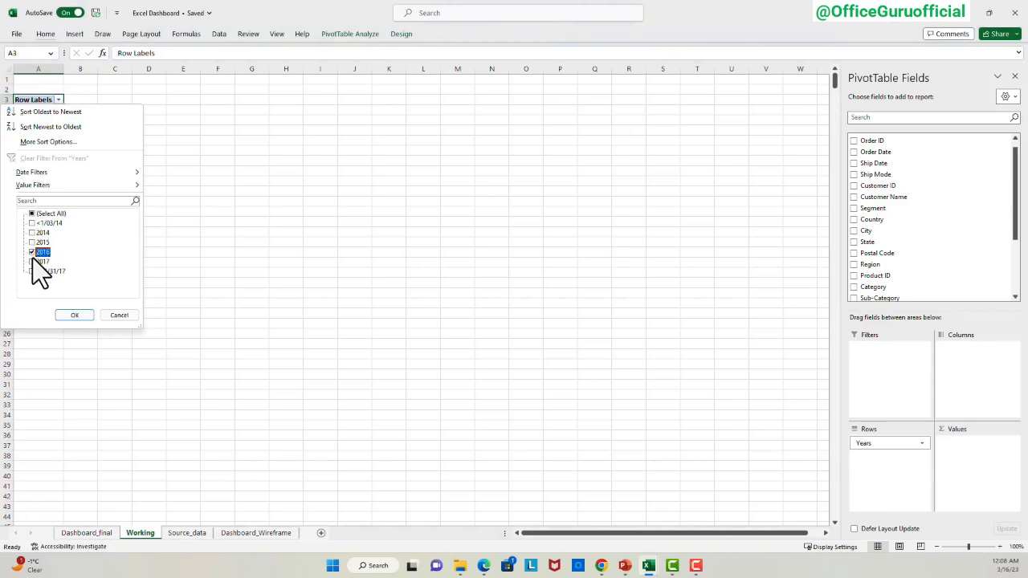
{"action": "left_click", "coordinate": [36, 261]}
{"action": "left_click", "coordinate": [72, 315]}
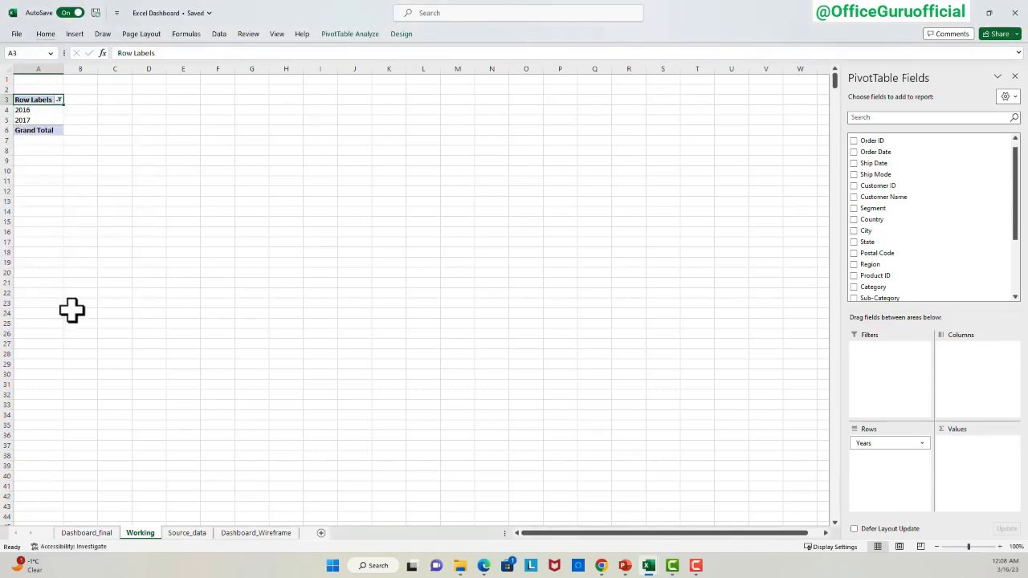
{"action": "left_click", "coordinate": [50, 120]}
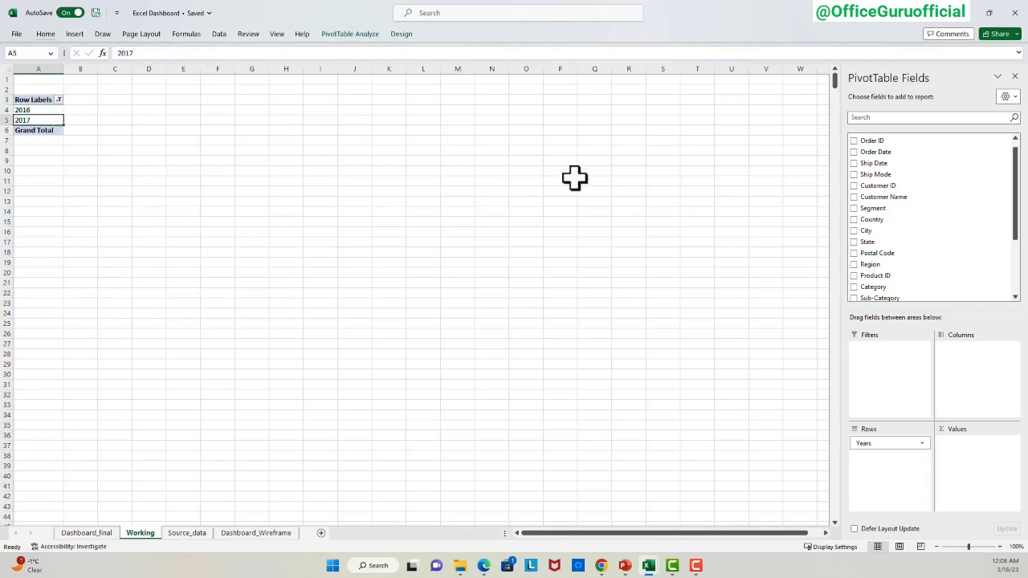
Add Sales and Profit to the PivotTable values as sums.
{"action": "scroll", "coordinate": [912, 245], "scroll_direction": "down", "scroll_amount": 3}
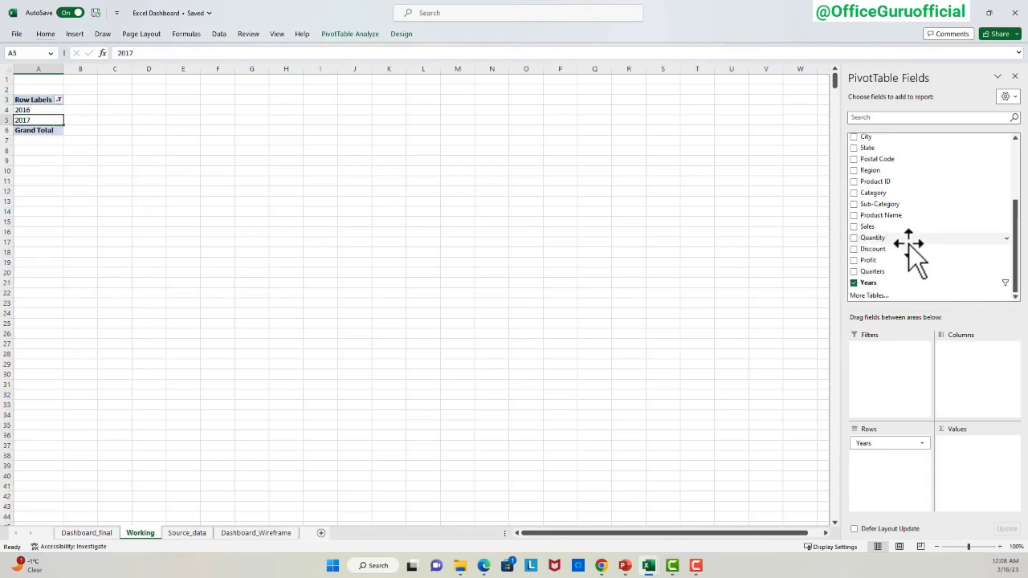
{"action": "left_click_drag", "start_coordinate": [906, 228], "coordinate": [969, 472]}
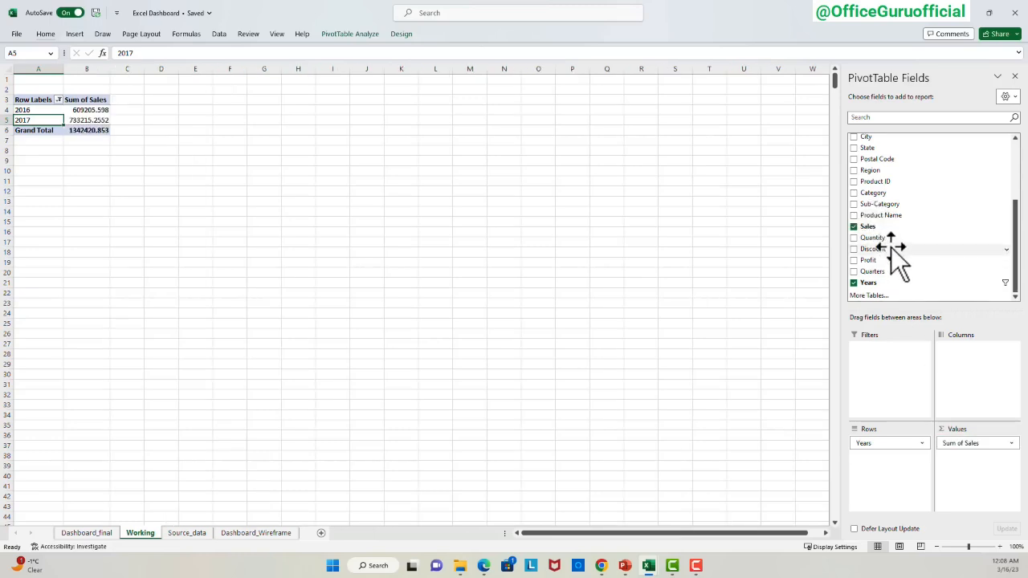
{"action": "left_click_drag", "start_coordinate": [892, 261], "coordinate": [983, 490]}
Format the PivotTable's sales and profit figures with thousands separators and one decimal place.
{"action": "left_click_drag", "start_coordinate": [89, 110], "coordinate": [136, 130]}
{"action": "left_click", "coordinate": [45, 34]}
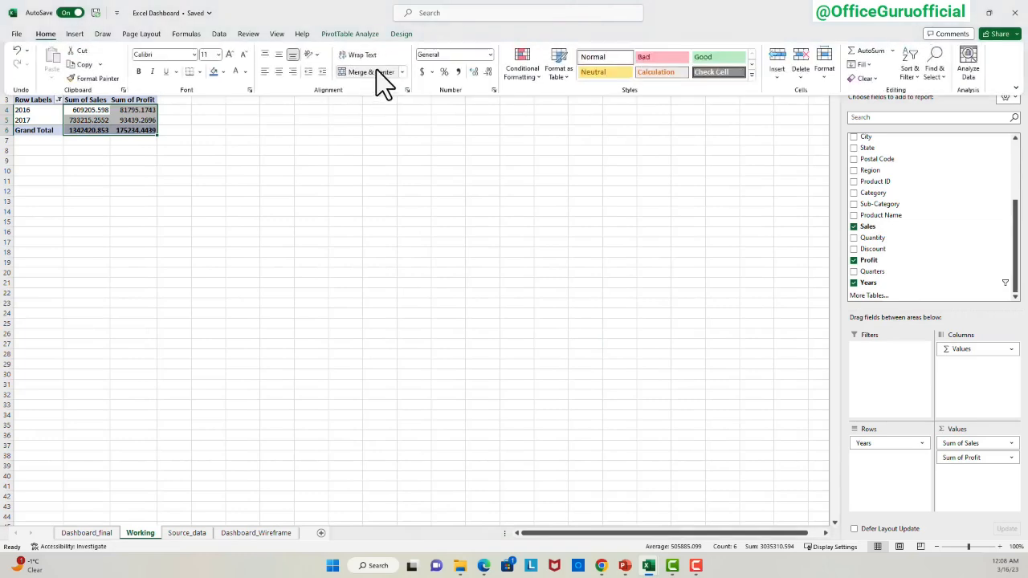
{"action": "left_click", "coordinate": [458, 72]}
{"action": "left_click", "coordinate": [489, 72]}
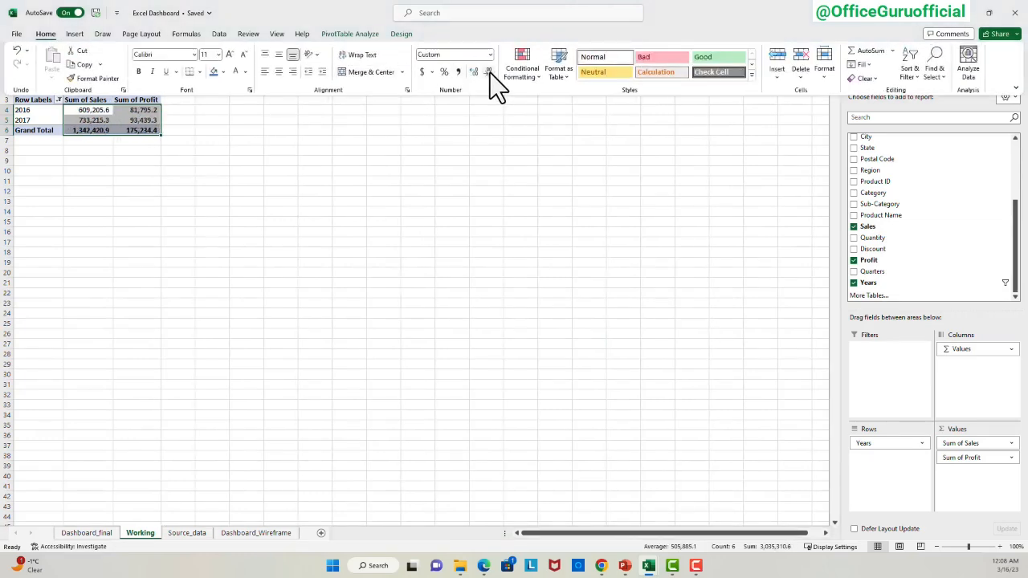
{"action": "left_click", "coordinate": [218, 125]}
Enter the heading "Sales vs PY" in cell E3 beside the PivotTable.
{"action": "left_click", "coordinate": [214, 110]}
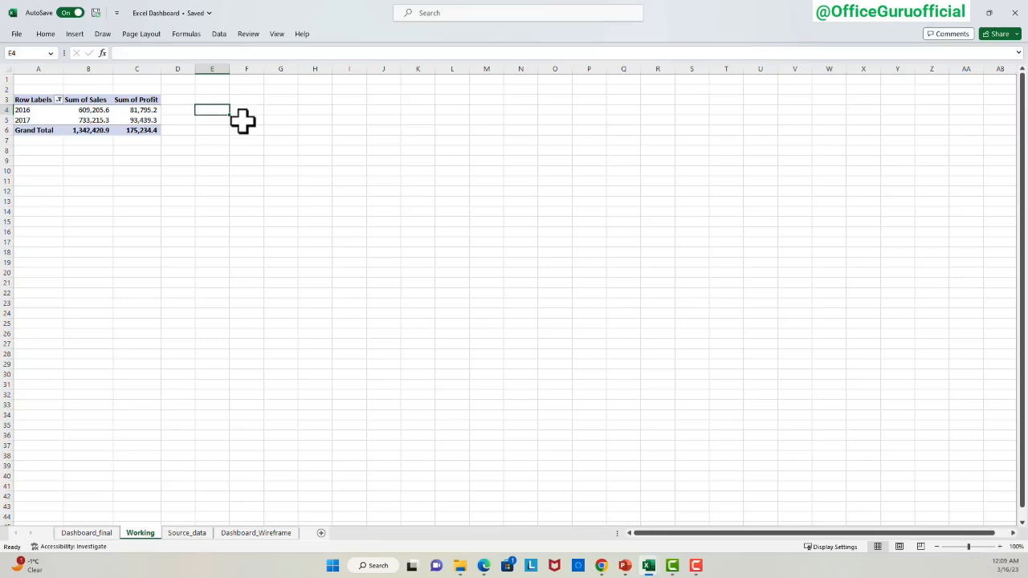
{"action": "left_click", "coordinate": [214, 100]}
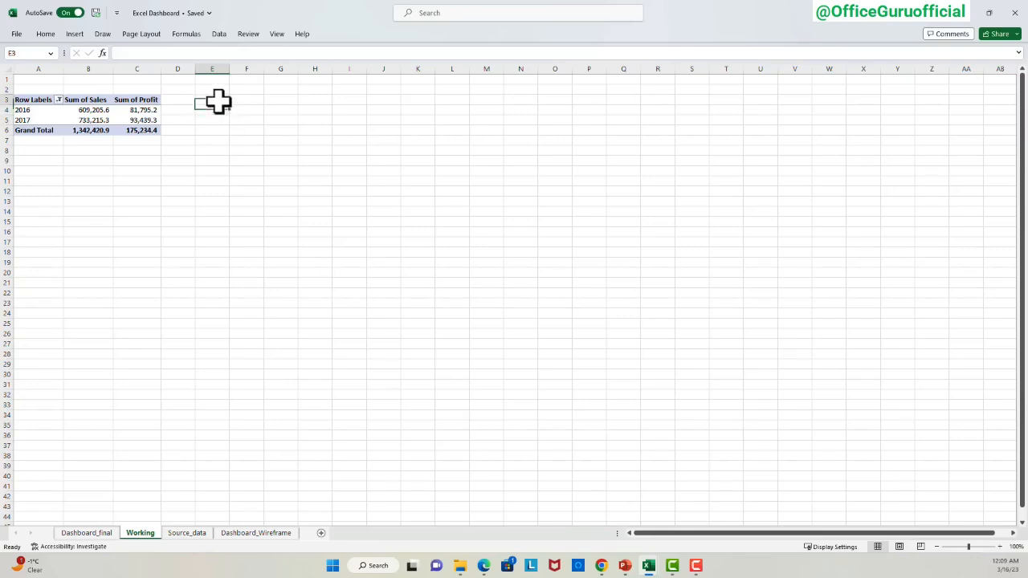
{"action": "type", "text": "Sales v"}
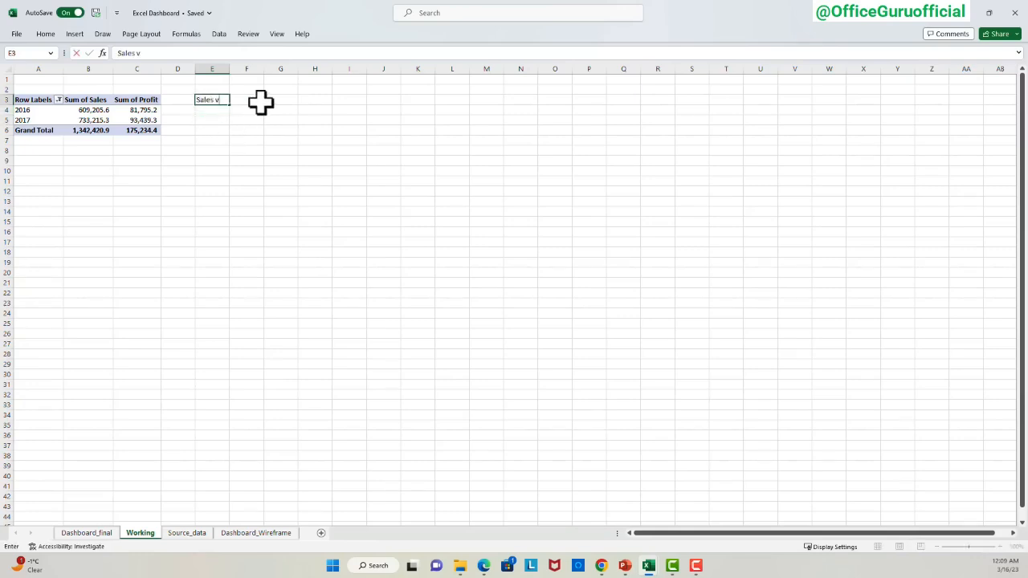
{"action": "type", "text": "s PY"}
{"action": "key", "text": "Return"}
{"action": "key", "text": "Return"}
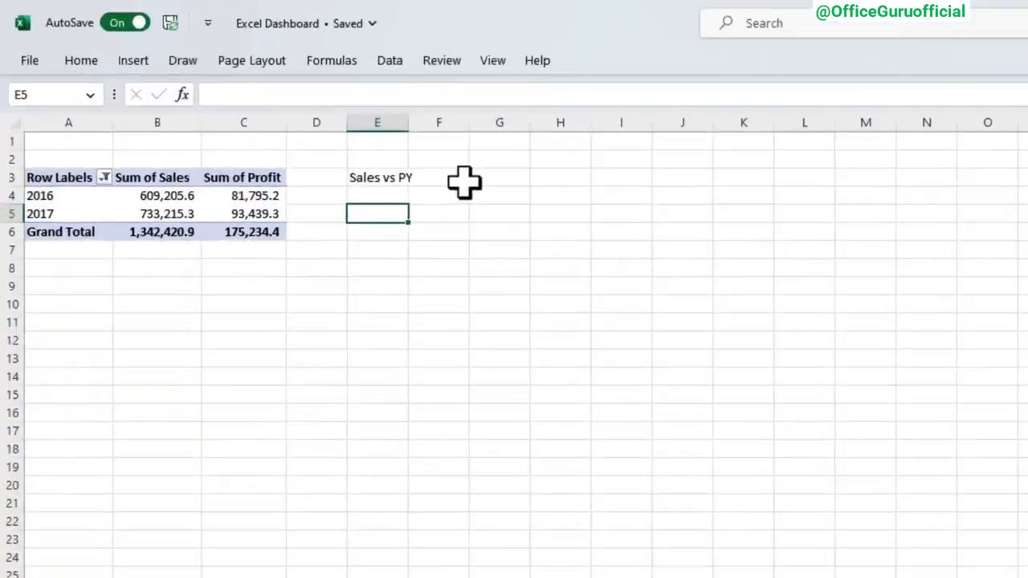
Calculate sales growth in E5 with =B5/B4-1 and format it as a percentage with one decimal place.
{"action": "type", "text": "="}
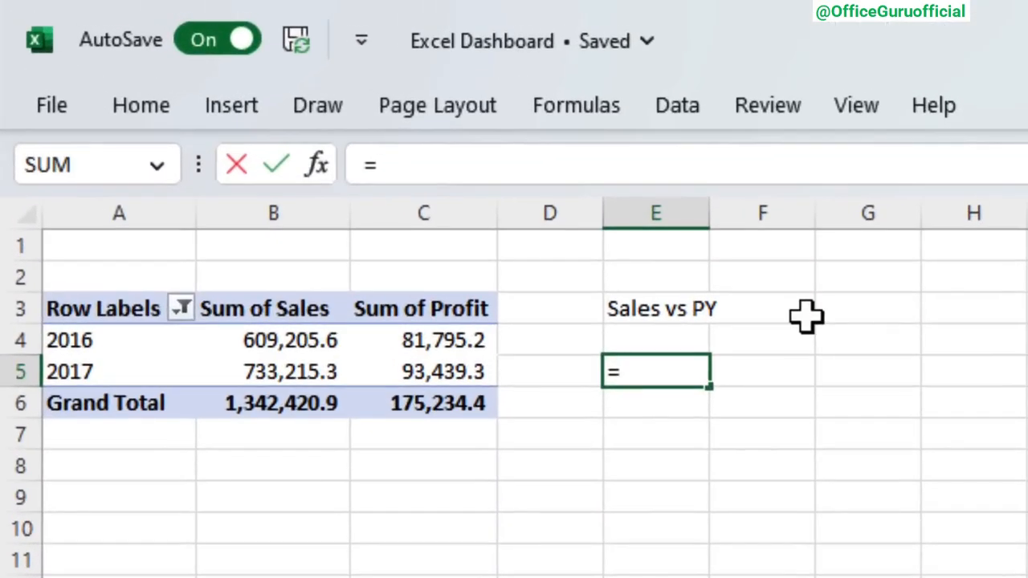
{"action": "type", "text": "B5/"}
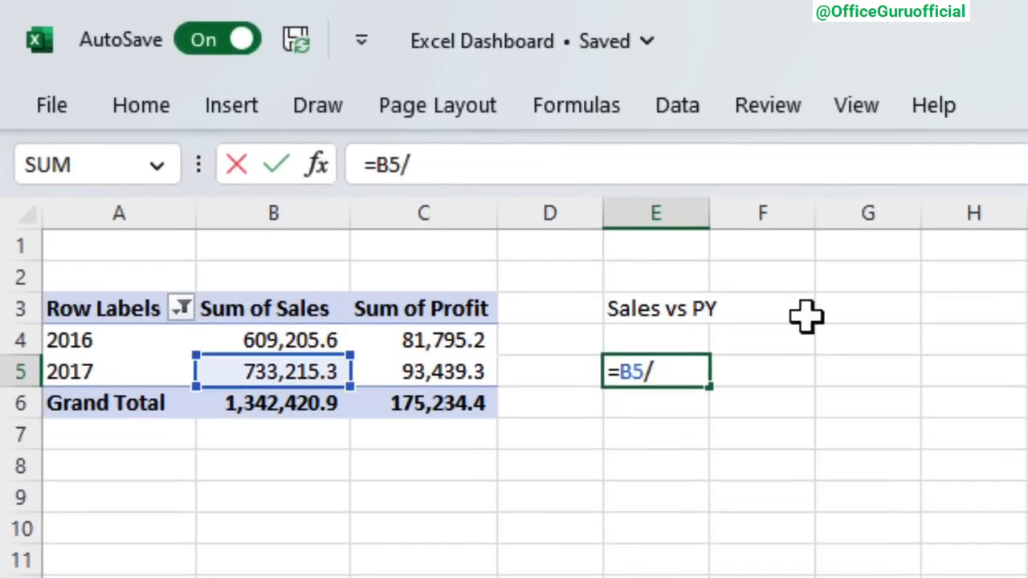
{"action": "type", "text": "B4"}
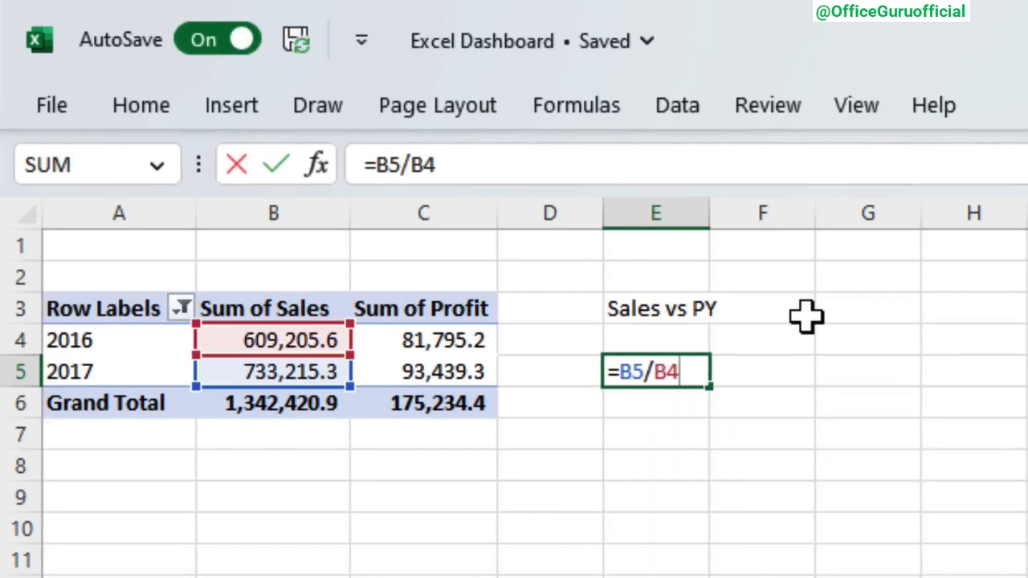
{"action": "type", "text": "-1"}
{"action": "key", "text": "Return"}
{"action": "key", "text": "Up"}
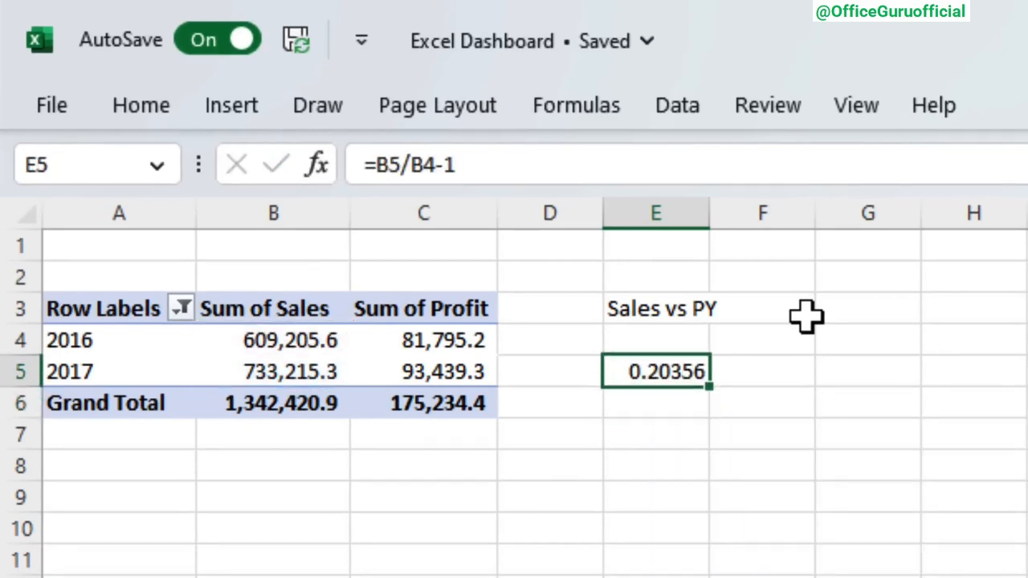
{"action": "key", "text": "ctrl+shift+5"}
{"action": "left_click", "coordinate": [141, 106]}
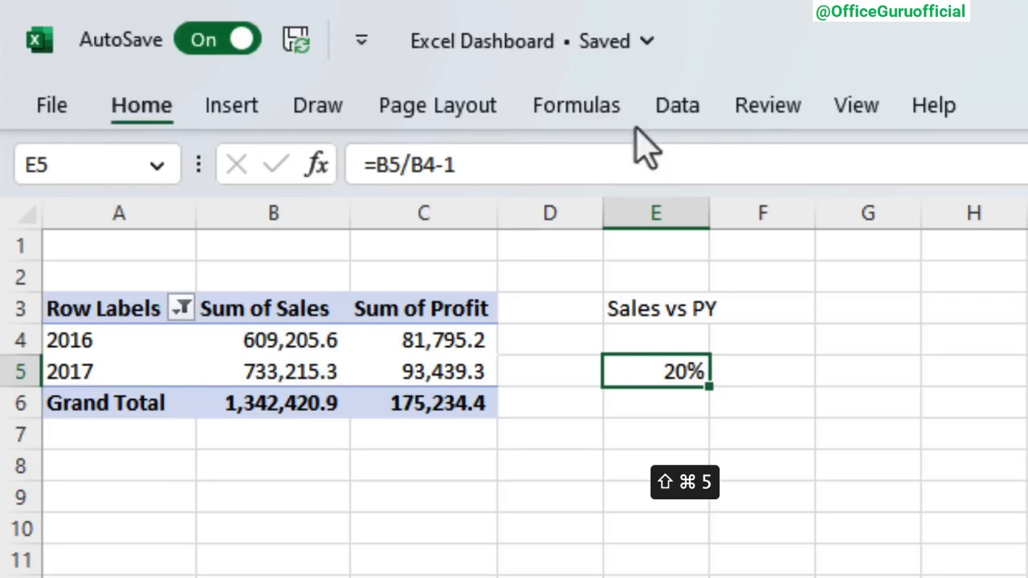
{"action": "left_click", "coordinate": [1027, 221]}
{"action": "left_click", "coordinate": [783, 388]}
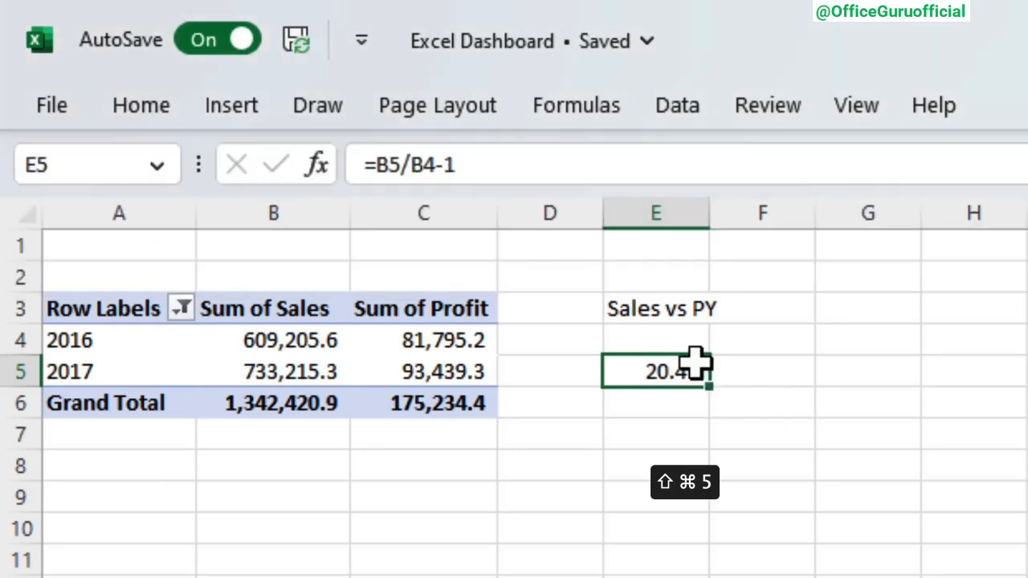
Copy the sales growth block E3:E5 into column F starting at F3.
{"action": "left_click_drag", "start_coordinate": [687, 363], "coordinate": [680, 313]}
{"action": "key", "text": "ctrl+c"}
{"action": "left_click", "coordinate": [772, 301]}
{"action": "key", "text": "ctrl+v"}
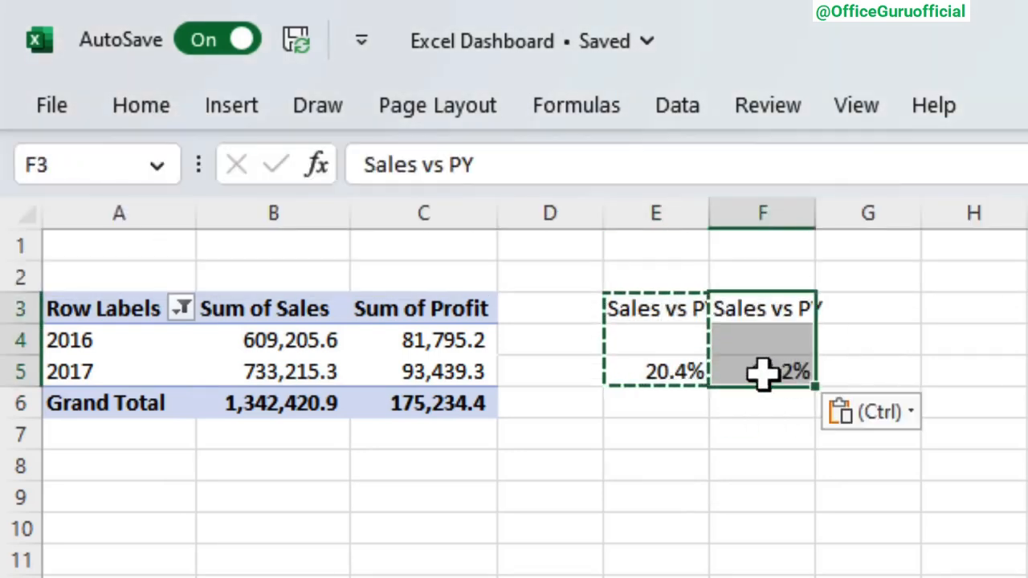
Change the heading in F3 to "Profit vs PY" and check the copied growth formula in F5.
{"action": "key", "text": "F2"}
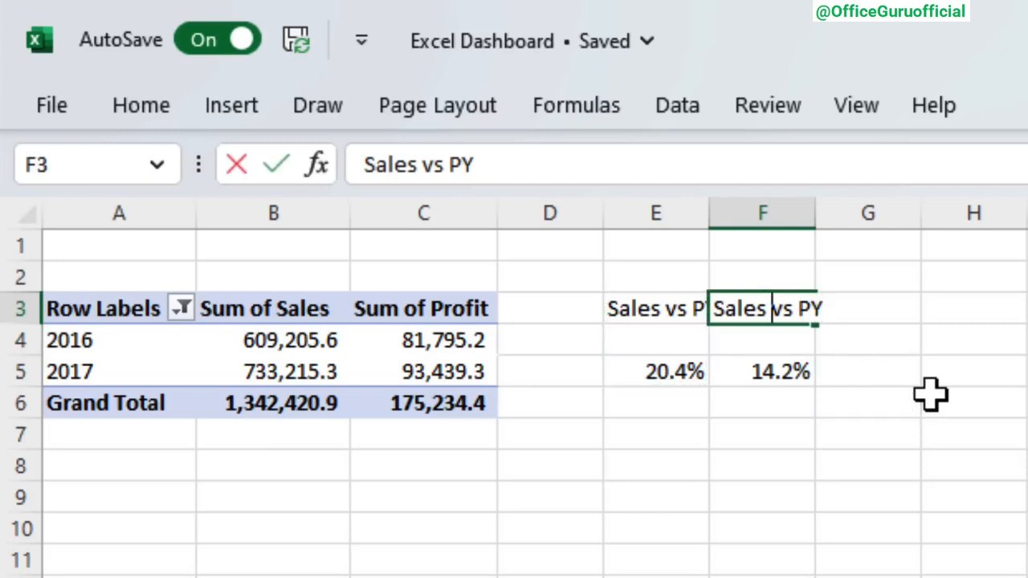
{"action": "key", "text": "ctrl+shift+Left"}
{"action": "type", "text": "Profit"}
{"action": "key", "text": "Return"}
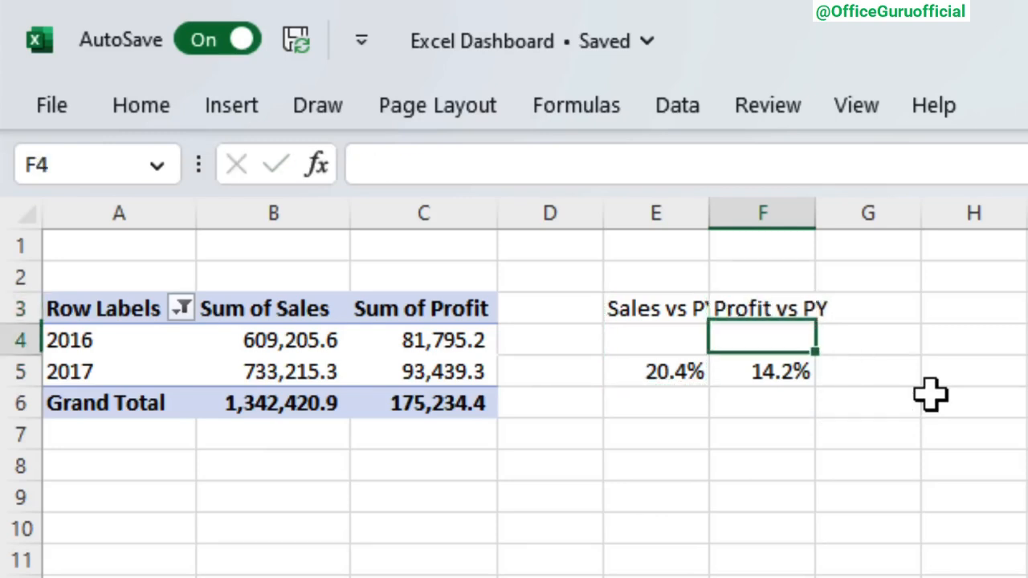
{"action": "key", "text": "Down"}
{"action": "key", "text": "F2"}
{"action": "key", "text": "Escape"}
{"action": "key", "text": "Down"}
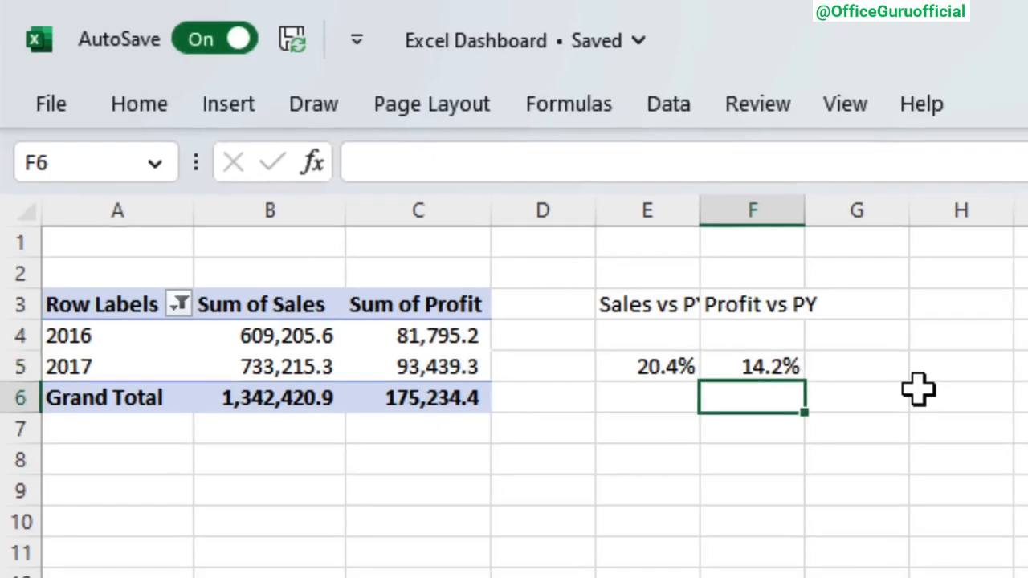
{"action": "key", "text": "Down"}
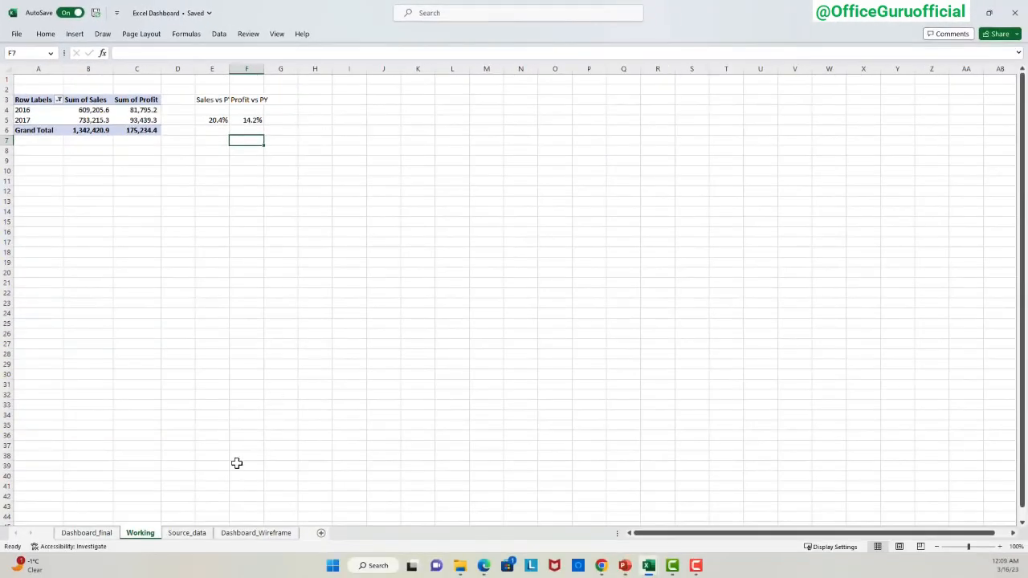
Review the six text boxes and the category and segment filter areas above them on the Dashboard_Wireframe sheet.
{"action": "left_click", "coordinate": [245, 534]}
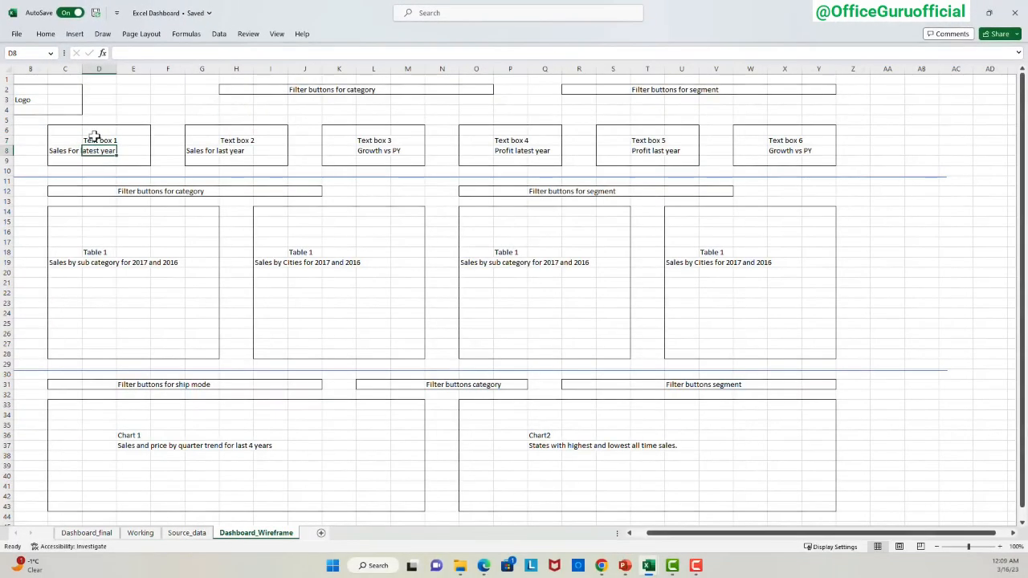
{"action": "mouse_move", "coordinate": [68, 129]}
{"action": "left_mouse_down"}
{"action": "mouse_move", "coordinate": [806, 115]}
{"action": "mouse_move", "coordinate": [823, 159]}
{"action": "left_mouse_up"}
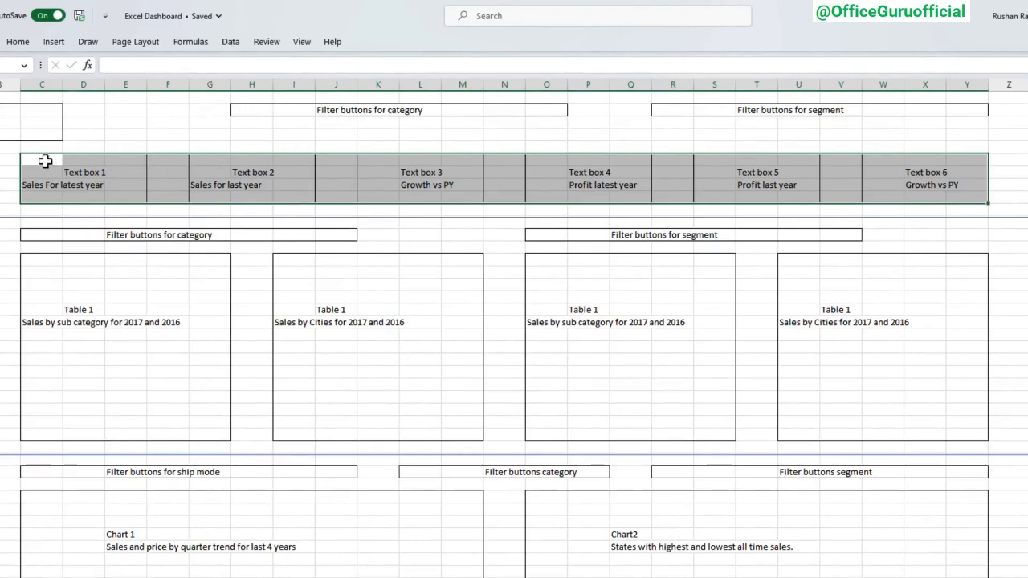
{"action": "left_click_drag", "start_coordinate": [39, 158], "coordinate": [963, 191]}
{"action": "left_click_drag", "start_coordinate": [257, 111], "coordinate": [562, 102]}
{"action": "left_click", "coordinate": [801, 99]}
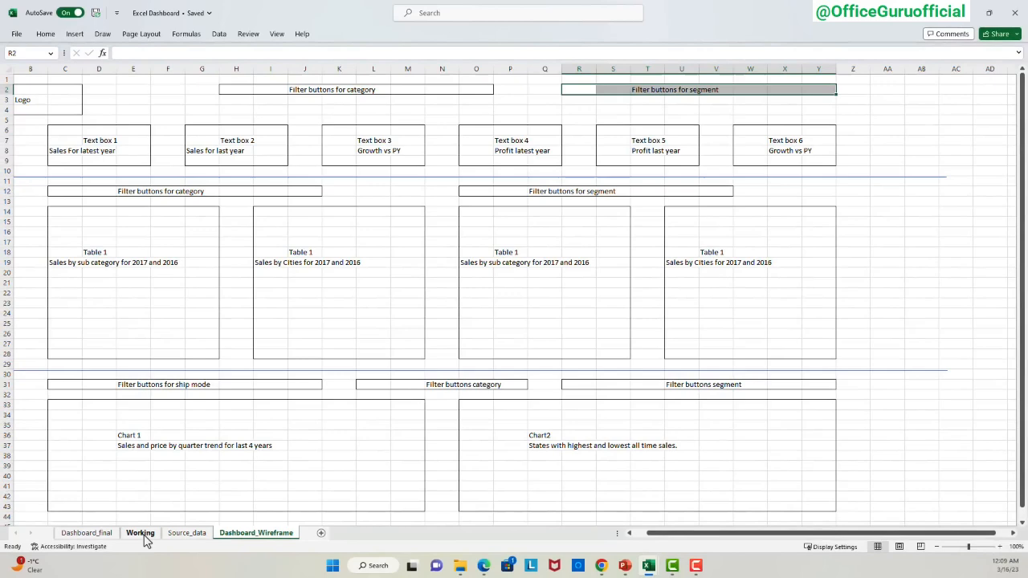
Add a Category slicer to the PivotTable on the Working sheet and place it beside the growth figures around column H.
{"action": "left_click", "coordinate": [140, 532]}
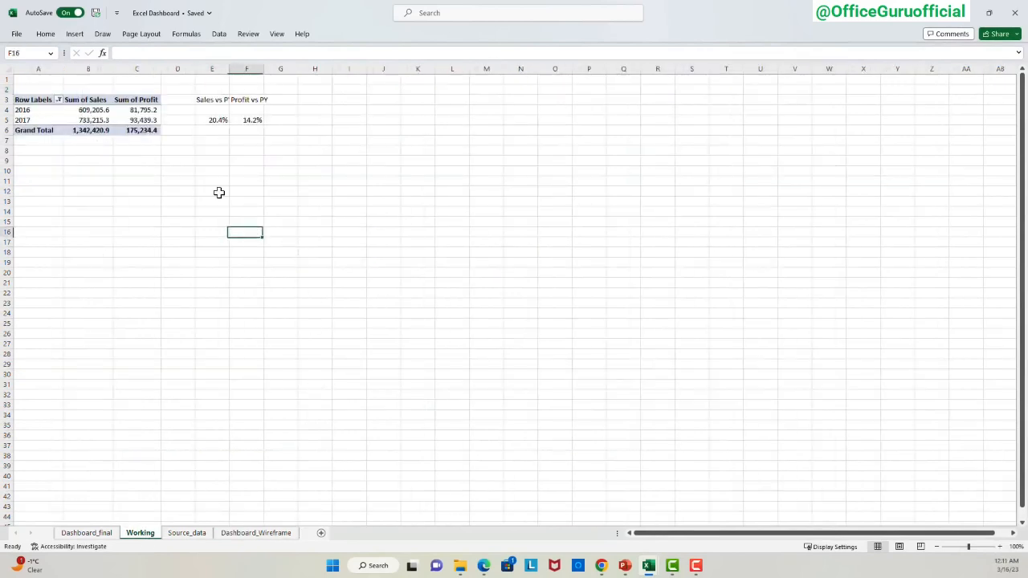
{"action": "left_click", "coordinate": [139, 112]}
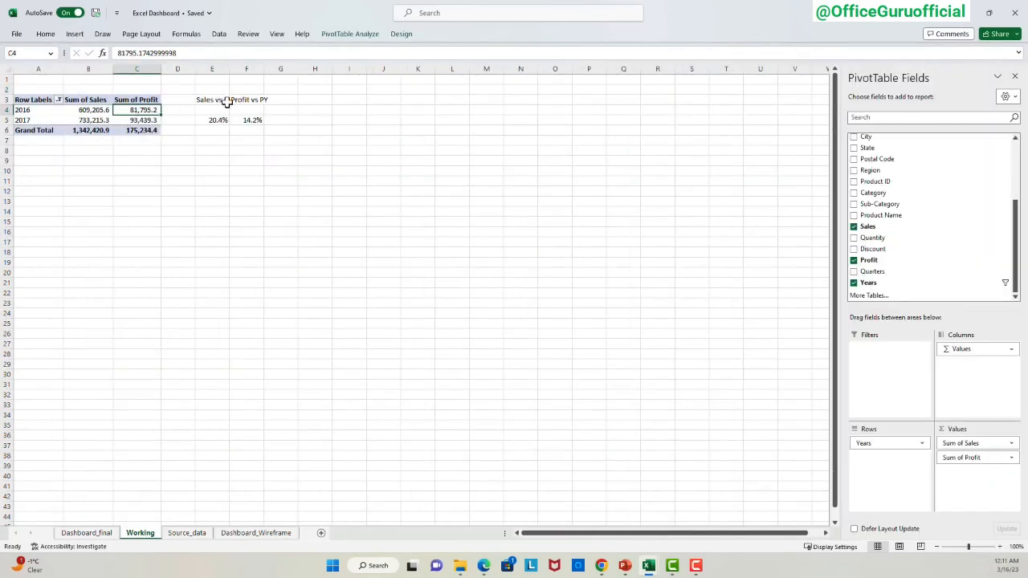
{"action": "left_click_drag", "start_coordinate": [1016, 205], "coordinate": [1013, 139]}
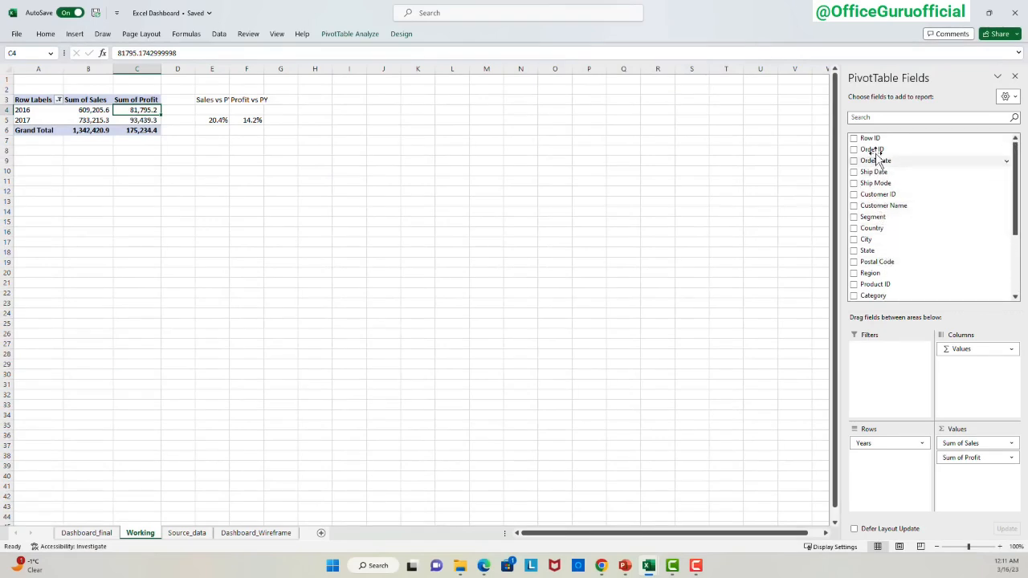
{"action": "scroll", "coordinate": [881, 177], "scroll_direction": "down", "scroll_amount": 3}
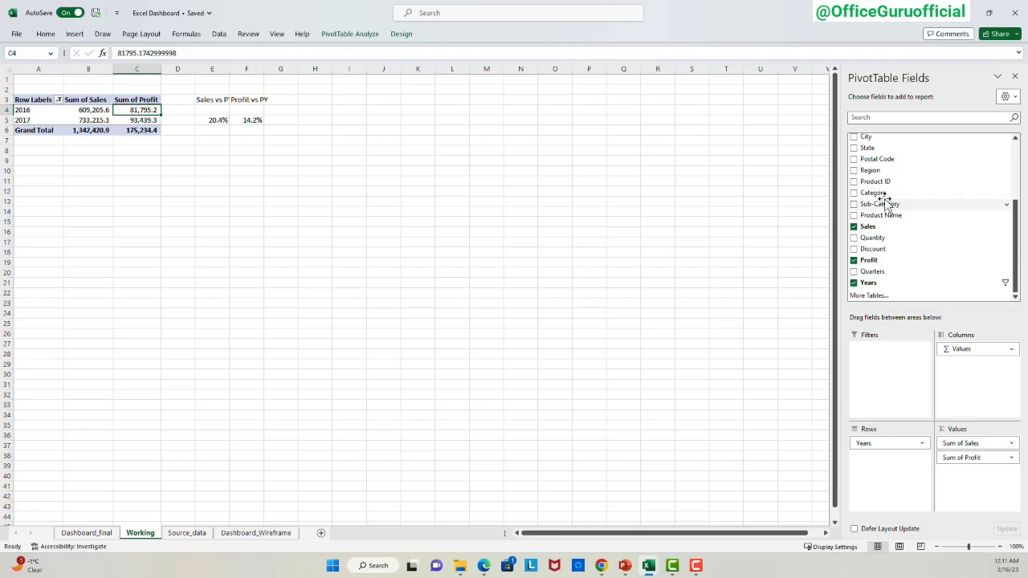
{"action": "right_click", "coordinate": [884, 197]}
{"action": "left_click", "coordinate": [827, 250]}
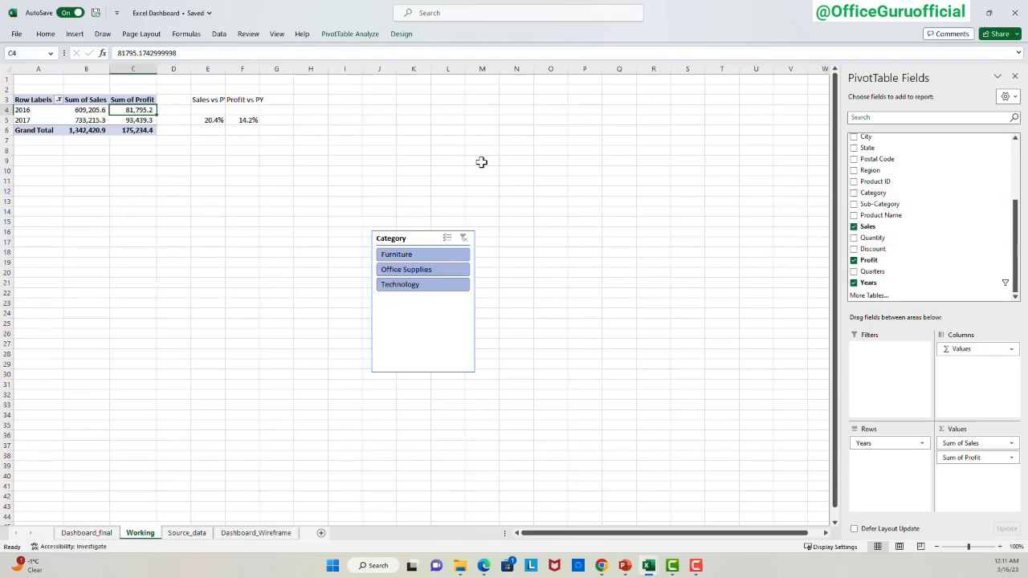
{"action": "left_click_drag", "start_coordinate": [412, 238], "coordinate": [332, 96]}
Add a Segment slicer to the same PivotTable and place it next to the Category slicer.
{"action": "left_click", "coordinate": [132, 120]}
{"action": "right_click", "coordinate": [873, 193]}
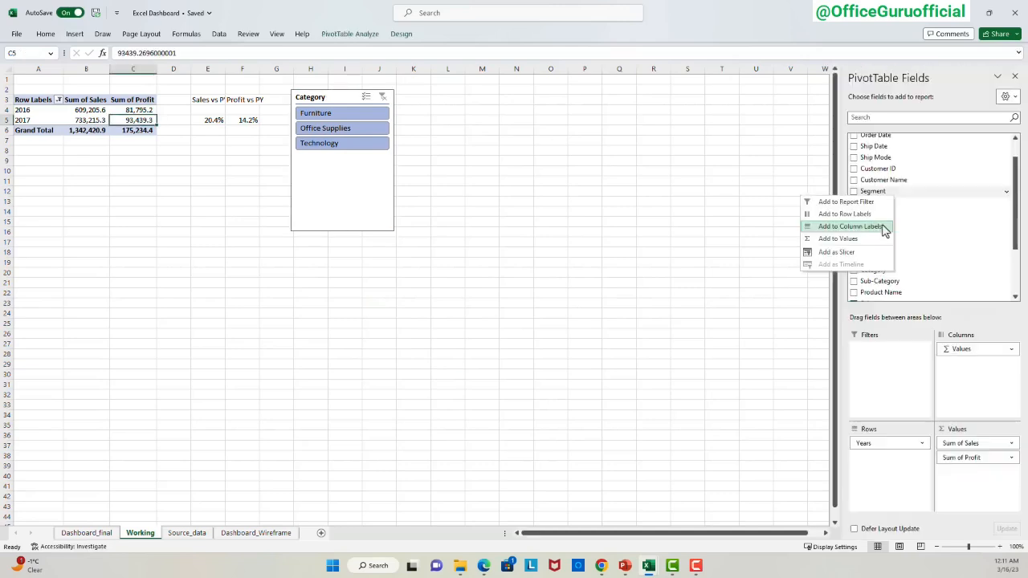
{"action": "left_click", "coordinate": [875, 250]}
{"action": "left_click_drag", "start_coordinate": [410, 231], "coordinate": [434, 90]}
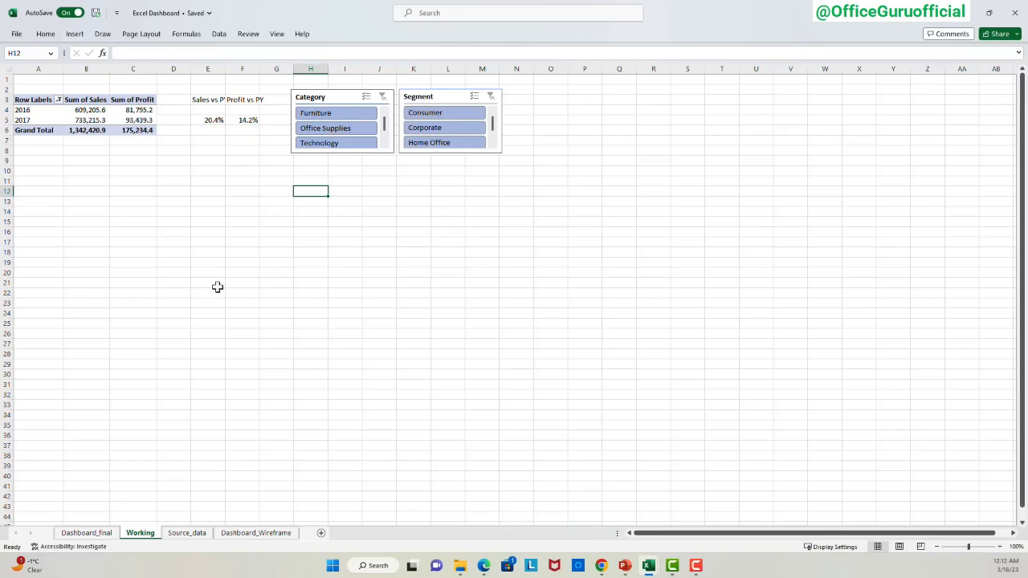
Review the sub-category and city table areas and their category and segment filters on the Dashboard_Wireframe sheet.
{"action": "left_click", "coordinate": [278, 534]}
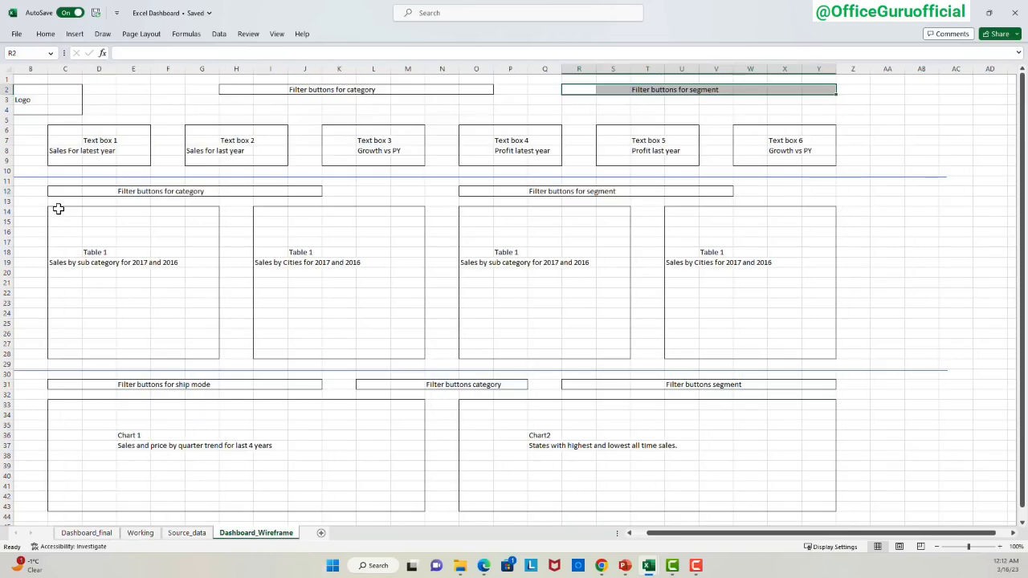
{"action": "left_click_drag", "start_coordinate": [58, 208], "coordinate": [199, 352]}
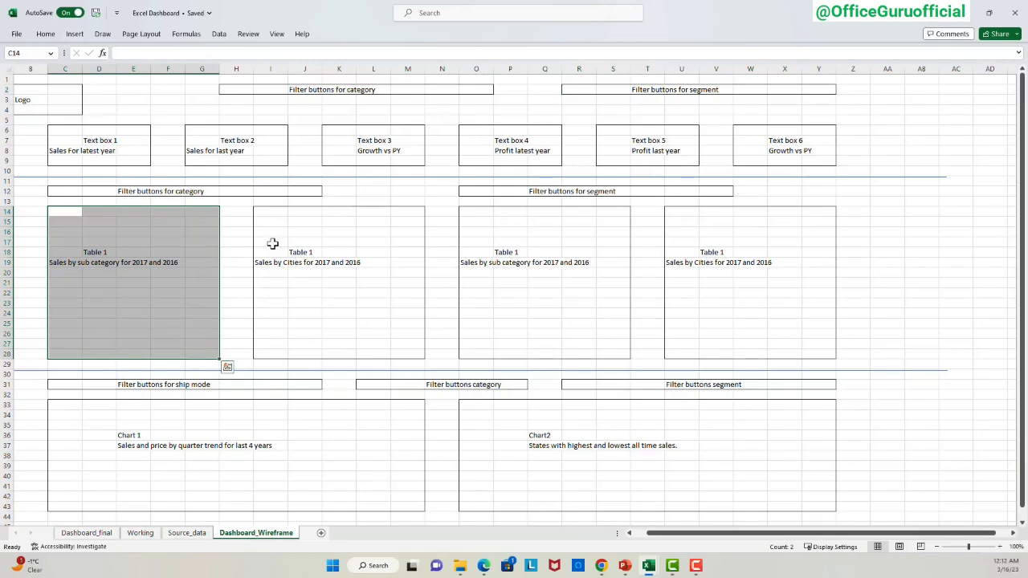
{"action": "left_click", "coordinate": [80, 191]}
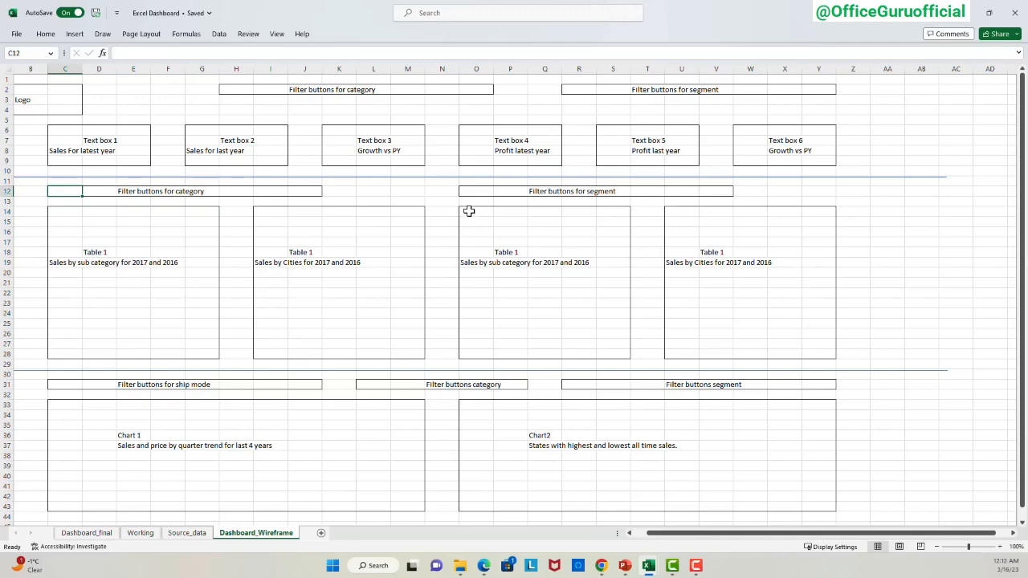
{"action": "left_click_drag", "start_coordinate": [469, 210], "coordinate": [603, 355]}
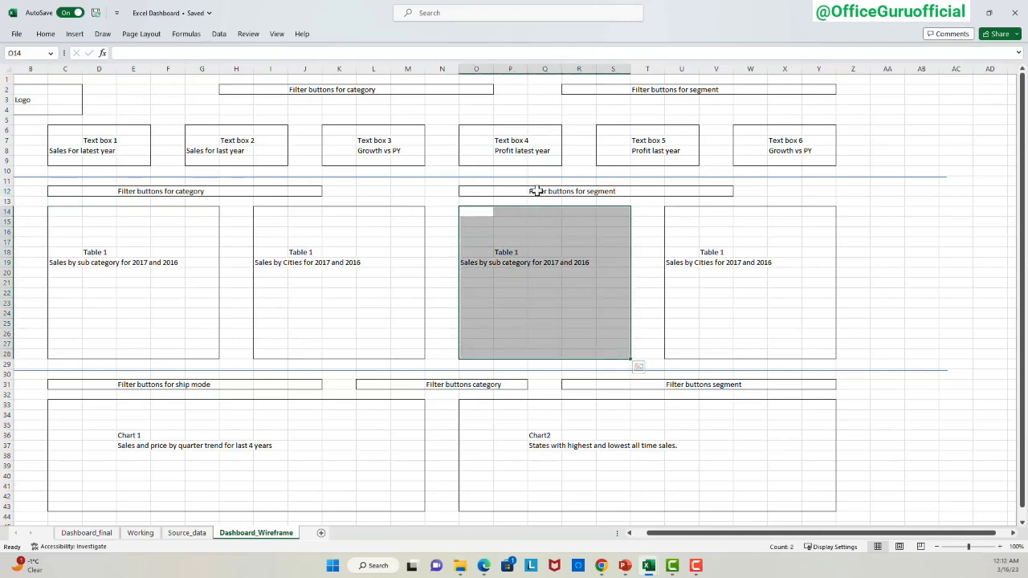
{"action": "left_click", "coordinate": [480, 189]}
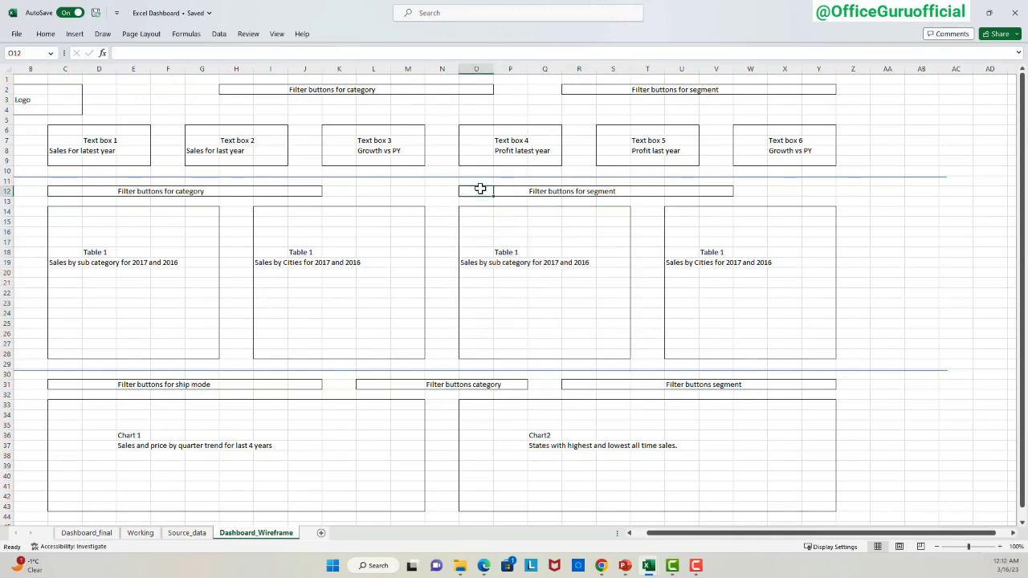
{"action": "left_click_drag", "start_coordinate": [270, 212], "coordinate": [413, 354]}
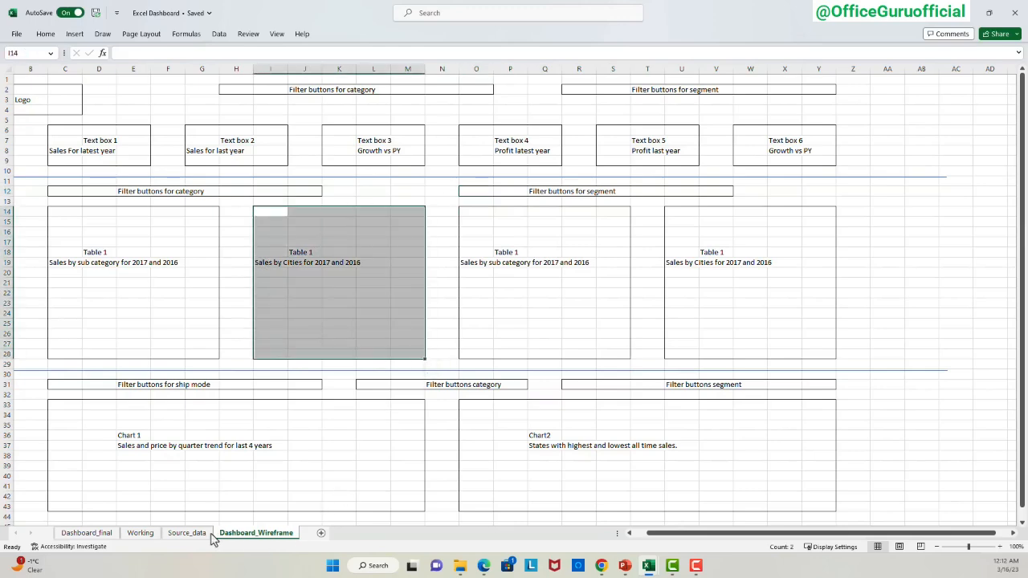
Check the year PivotTable on the Working sheet and select the complete data range on the Source_data sheet, starting from A1.
{"action": "left_click", "coordinate": [140, 533]}
{"action": "left_click", "coordinate": [95, 273]}
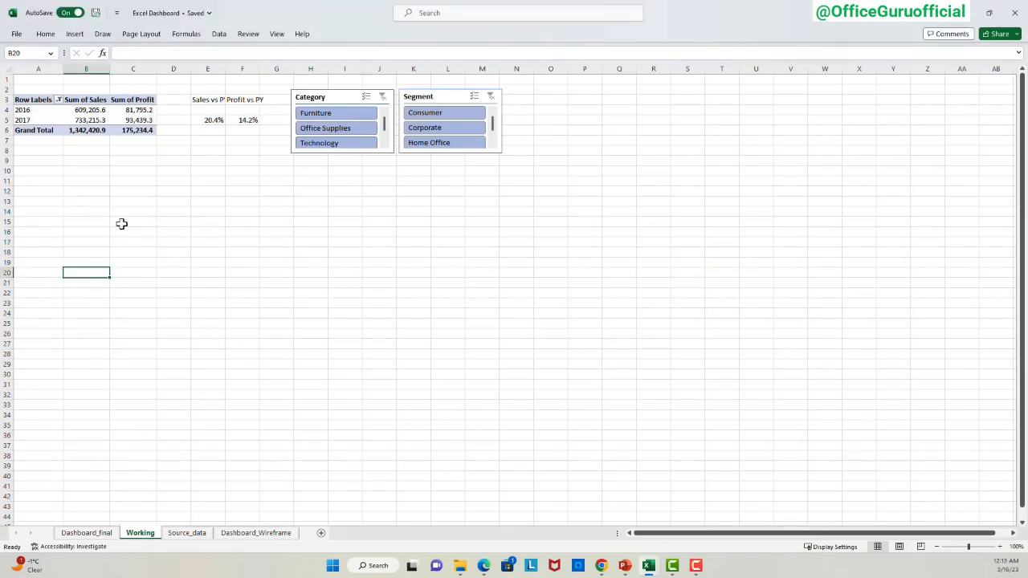
{"action": "left_click_drag", "start_coordinate": [43, 132], "coordinate": [127, 101]}
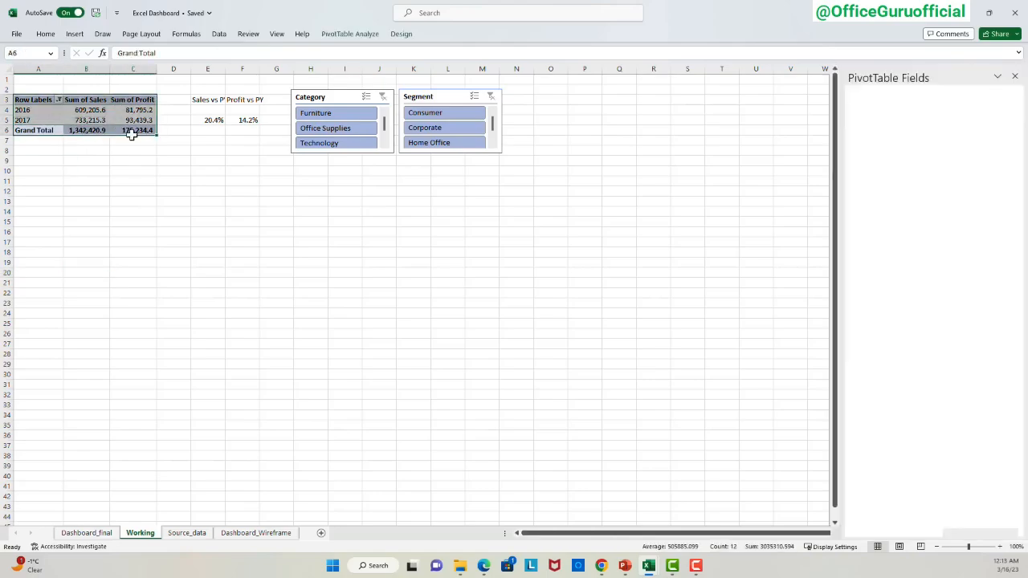
{"action": "left_click", "coordinate": [173, 262]}
{"action": "left_click", "coordinate": [199, 534]}
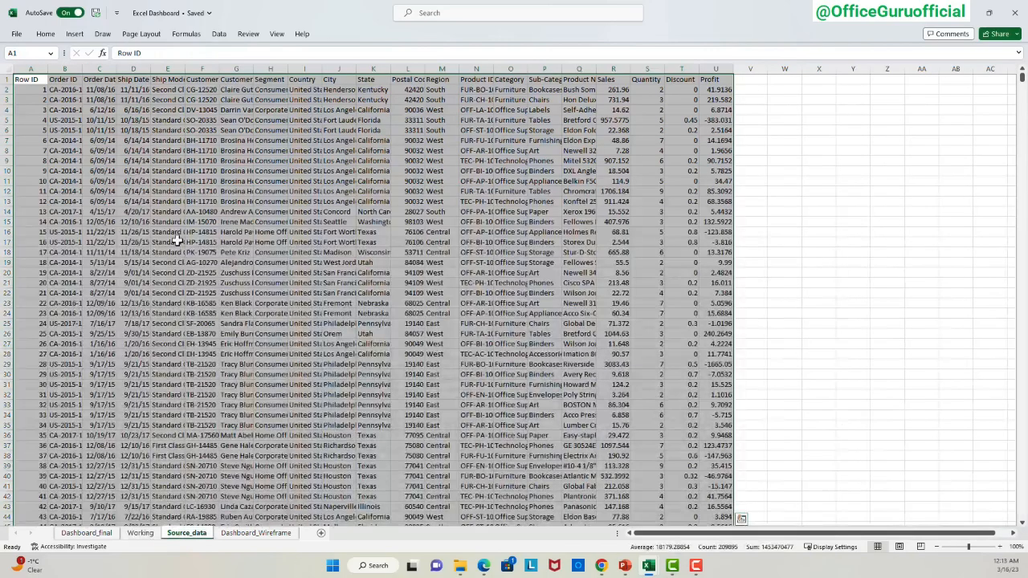
{"action": "left_click", "coordinate": [177, 241]}
{"action": "key", "text": "ctrl+Up"}
{"action": "key", "text": "ctrl+Left"}
{"action": "key", "text": "ctrl+shift+Right"}
{"action": "key", "text": "ctrl+shift+Down"}
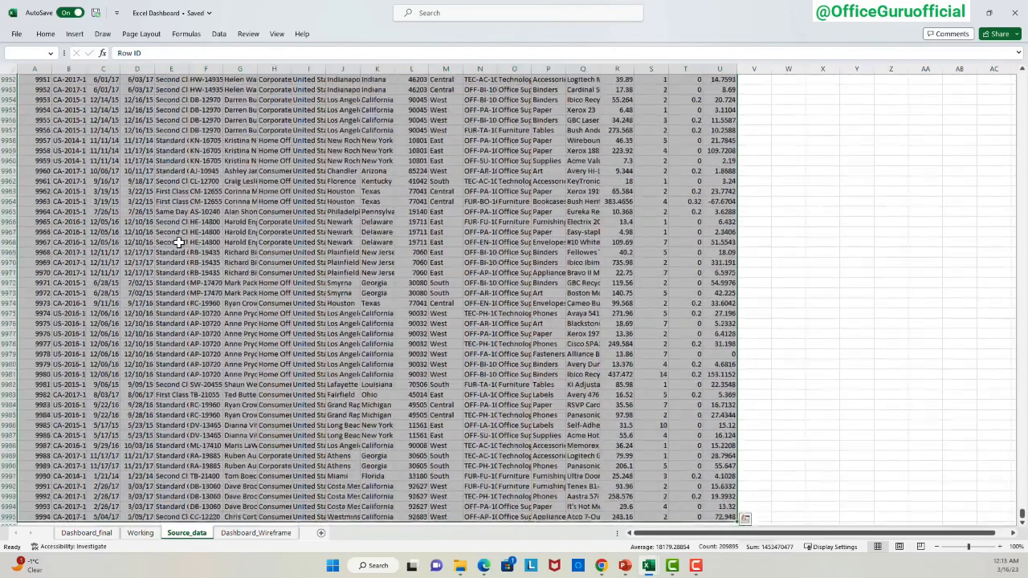
Insert a PivotTable from the selected source range on the existing Working sheet at cell A14.
{"action": "key", "text": "alt+n"}
{"action": "key", "text": "v"}
{"action": "key", "text": "t"}
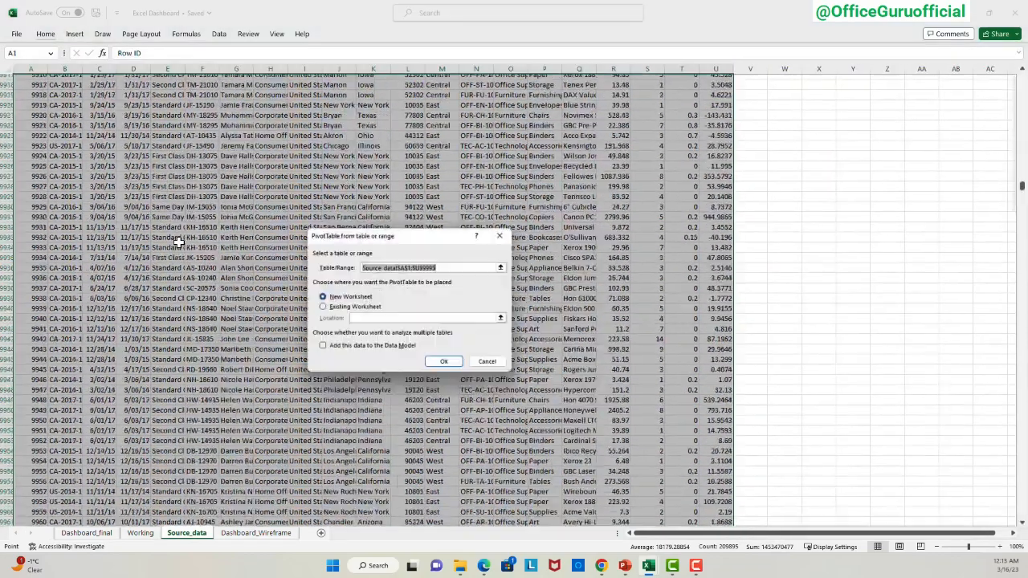
{"action": "key", "text": "alt+e"}
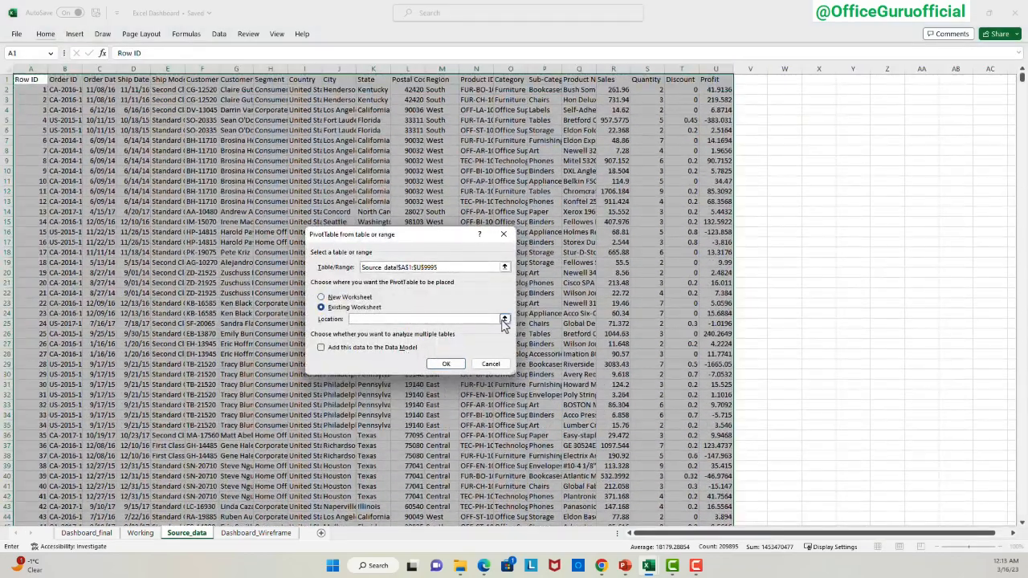
{"action": "left_click", "coordinate": [505, 319]}
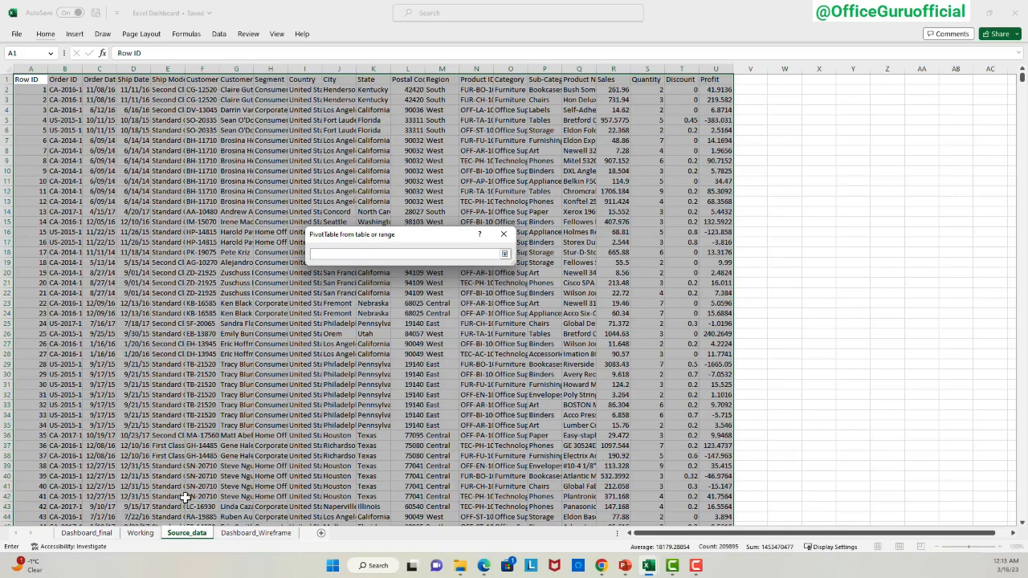
{"action": "left_click", "coordinate": [139, 533]}
{"action": "left_click", "coordinate": [39, 211]}
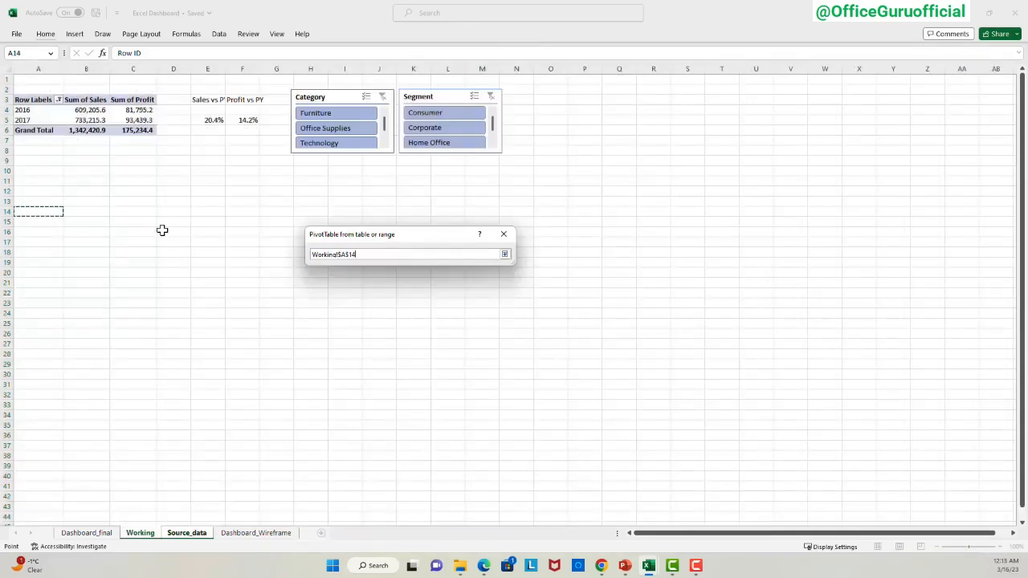
{"action": "left_click", "coordinate": [504, 255]}
{"action": "left_click", "coordinate": [455, 365]}
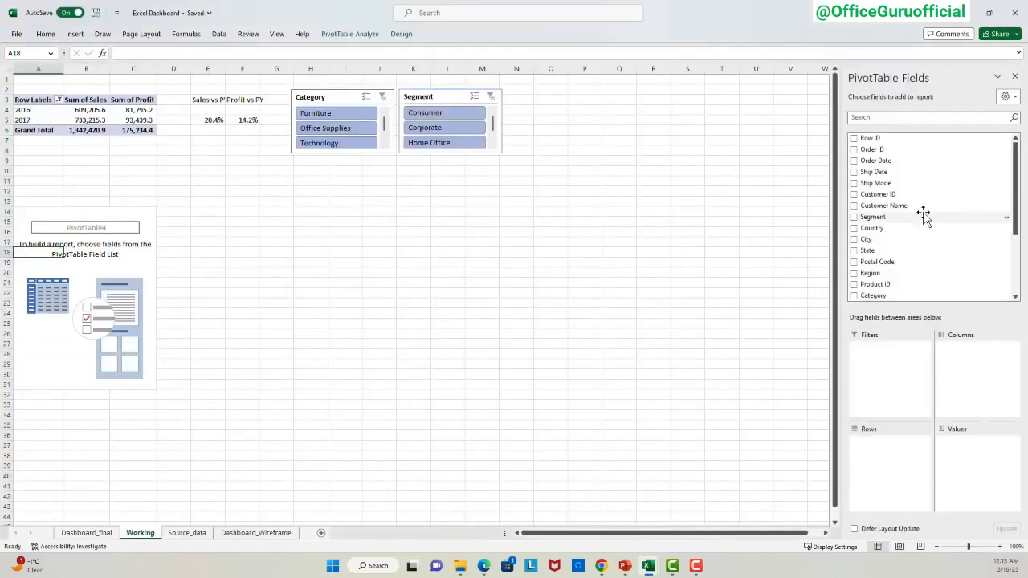
Set Sub-Category as the new PivotTable's rows and Sum of Sales as its values.
{"action": "scroll", "coordinate": [924, 216], "scroll_direction": "down", "scroll_amount": 3}
{"action": "left_click_drag", "start_coordinate": [913, 208], "coordinate": [898, 474]}
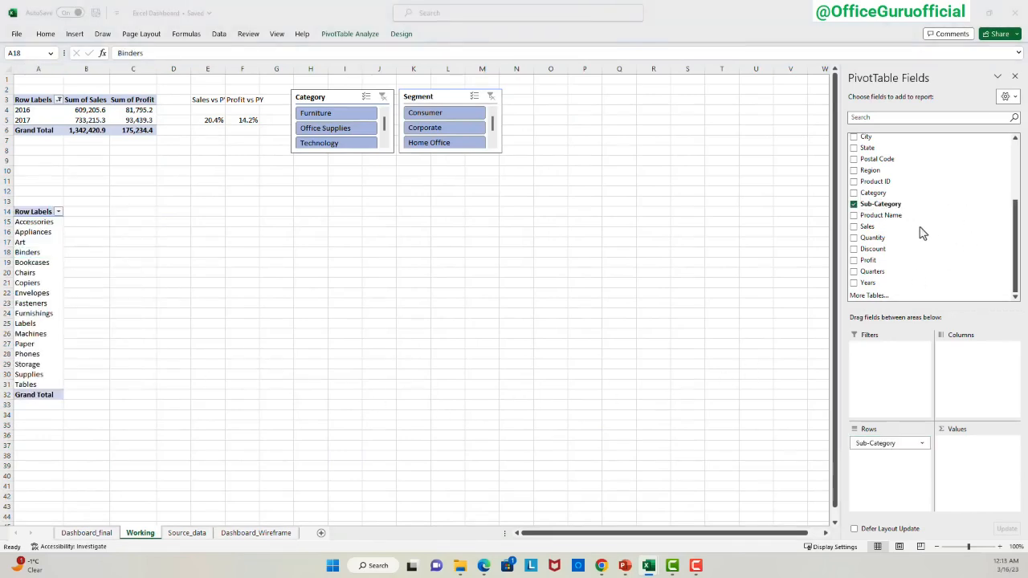
{"action": "left_click_drag", "start_coordinate": [886, 226], "coordinate": [991, 492]}
{"action": "left_click_drag", "start_coordinate": [986, 476], "coordinate": [988, 478]}
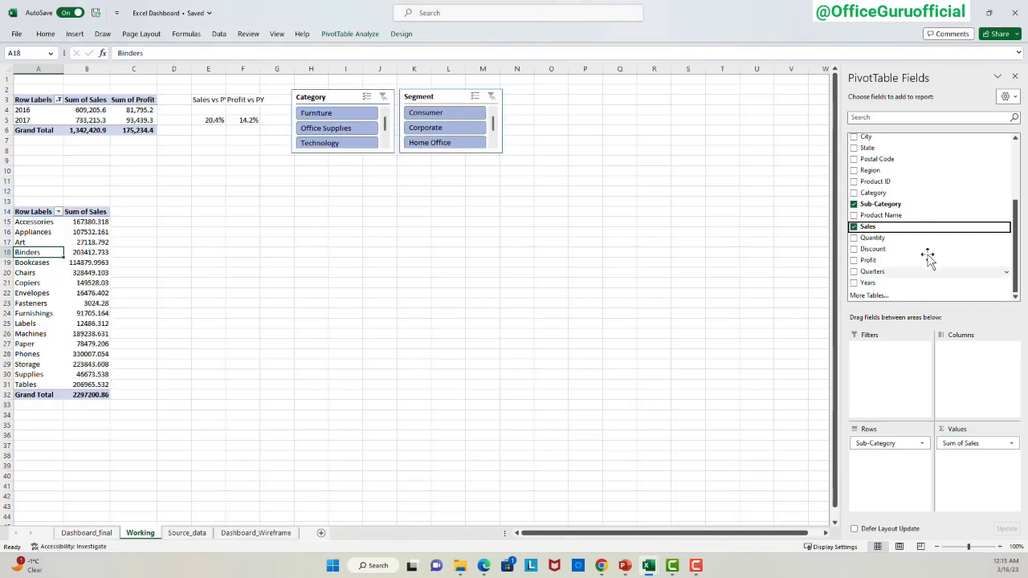
Add Order Date to the columns of the sub-category PivotTable.
{"action": "scroll", "coordinate": [898, 201], "scroll_direction": "up", "scroll_amount": 2}
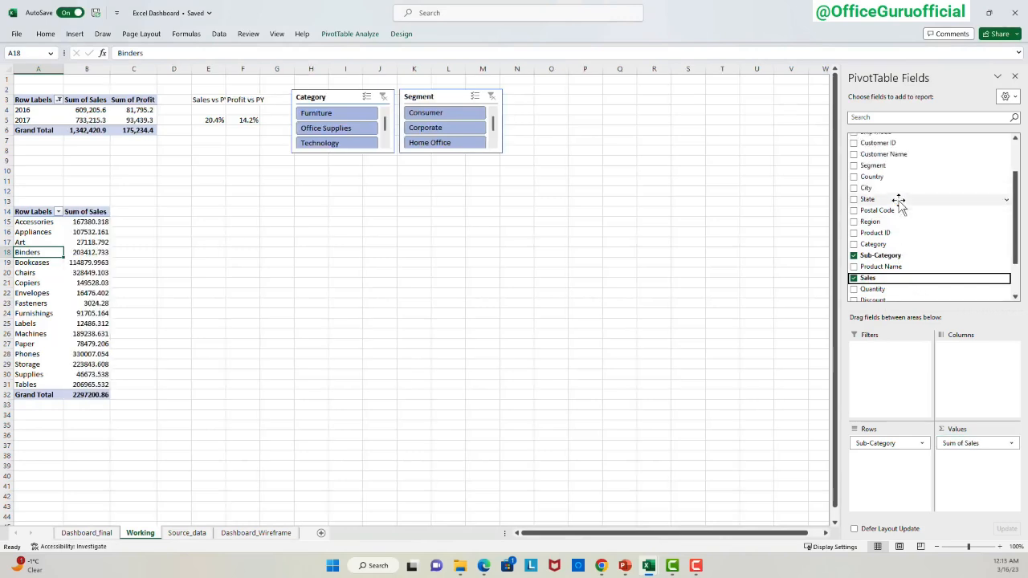
{"action": "scroll", "coordinate": [896, 198], "scroll_direction": "down", "scroll_amount": 2}
{"action": "scroll", "coordinate": [895, 195], "scroll_direction": "up", "scroll_amount": 1}
{"action": "scroll", "coordinate": [891, 195], "scroll_direction": "up", "scroll_amount": 2}
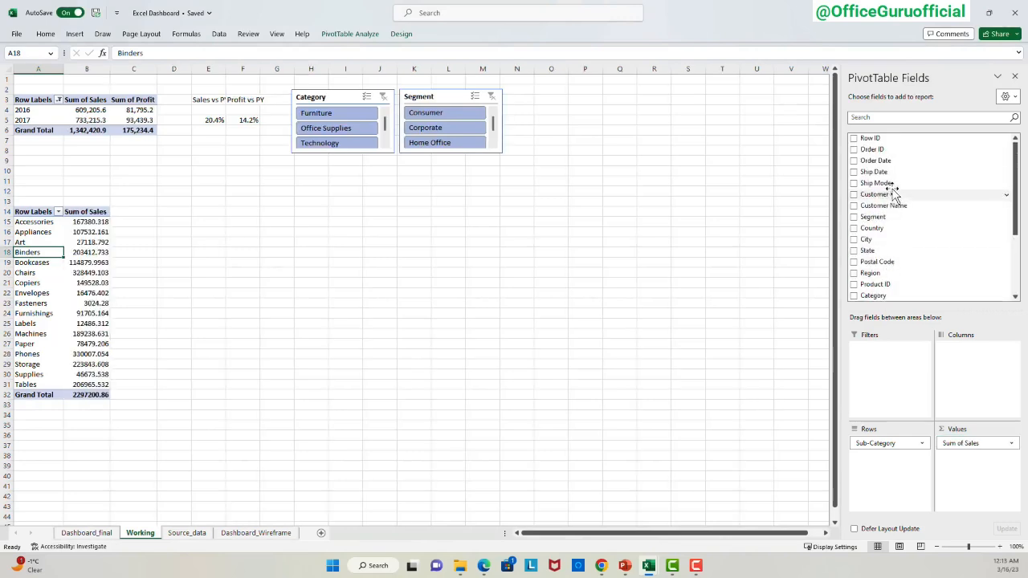
{"action": "left_click_drag", "start_coordinate": [888, 159], "coordinate": [980, 381]}
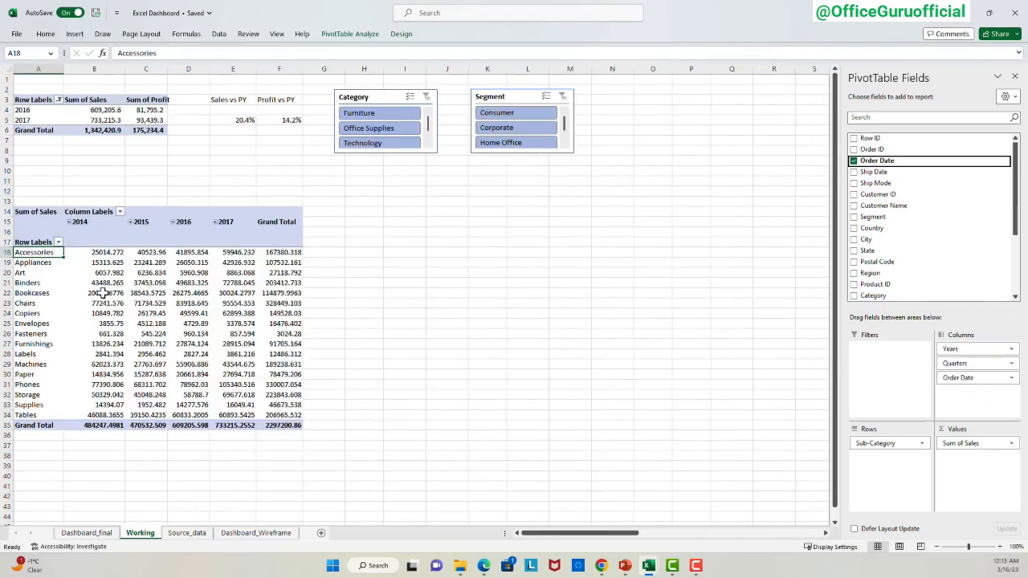
Filter the sub-category PivotTable's column years to only 2016 and 2017.
{"action": "left_click", "coordinate": [120, 212]}
{"action": "left_click", "coordinate": [32, 351]}
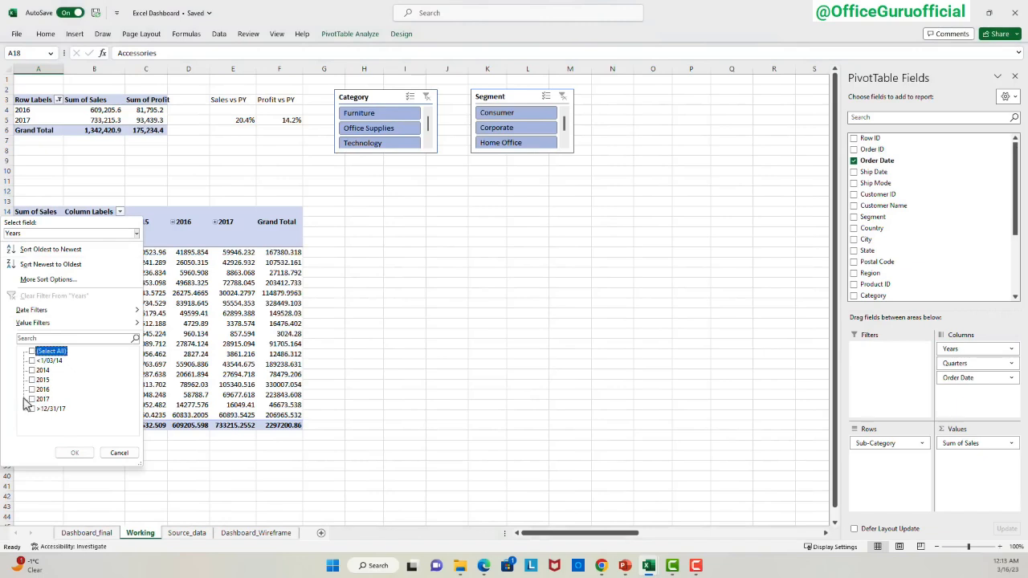
{"action": "left_click", "coordinate": [32, 399]}
{"action": "left_click", "coordinate": [32, 390]}
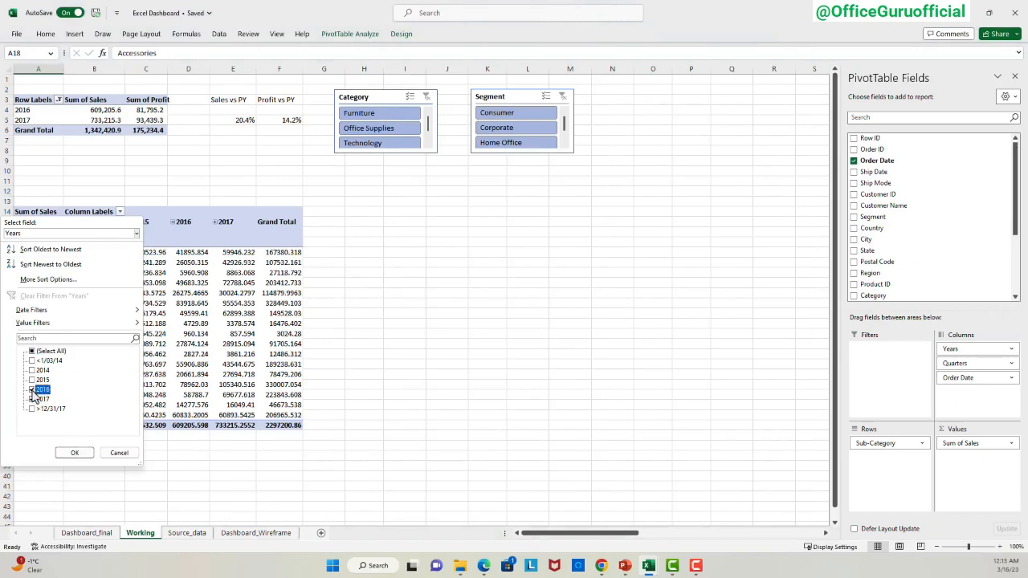
{"action": "left_click", "coordinate": [74, 454]}
Set the sub-category PivotTable's grand totals to appear for columns only.
{"action": "left_click", "coordinate": [198, 274]}
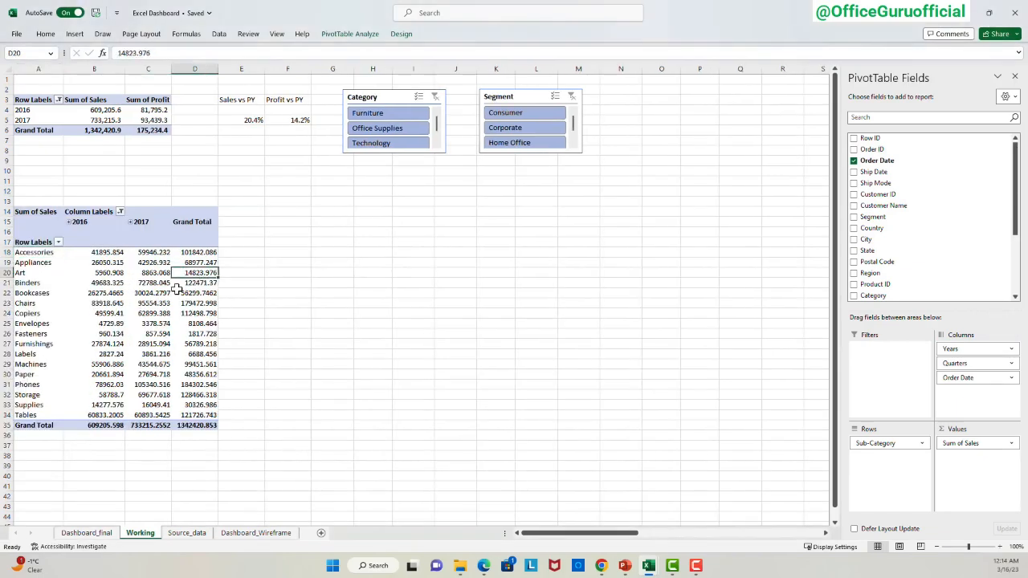
{"action": "left_click", "coordinate": [401, 35]}
{"action": "left_click", "coordinate": [53, 71]}
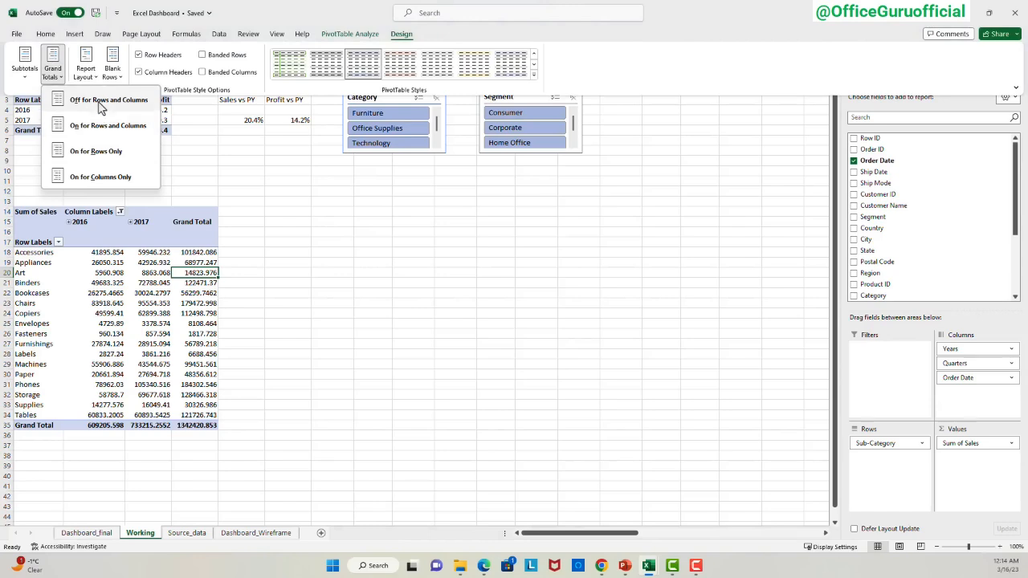
{"action": "left_click", "coordinate": [110, 179]}
{"action": "key", "text": "Left"}
{"action": "key", "text": "Down"}
{"action": "key", "text": "Down"}
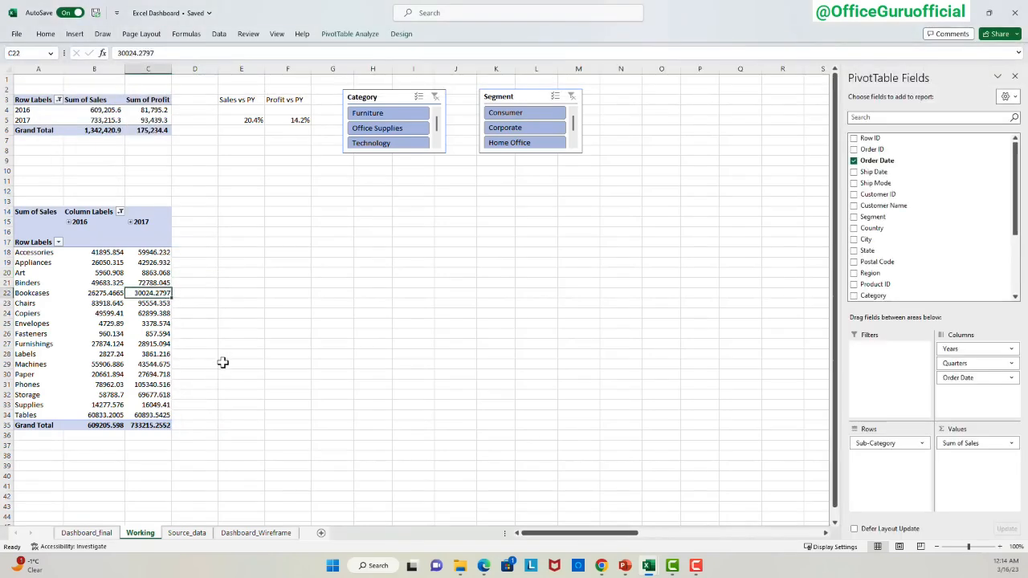
Enter "Data for table 1" in cell A12 and format the PivotTable's sales values with thousands separators and one decimal.
{"action": "left_click", "coordinate": [29, 192]}
{"action": "type", "text": "Data for table 1"}
{"action": "key", "text": "Return"}
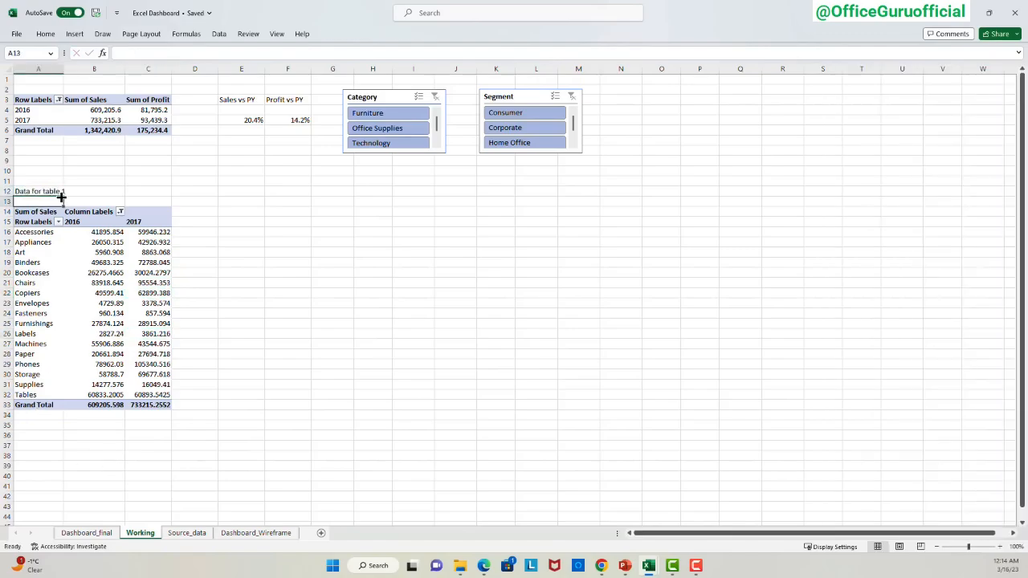
{"action": "left_click_drag", "start_coordinate": [94, 232], "coordinate": [149, 405]}
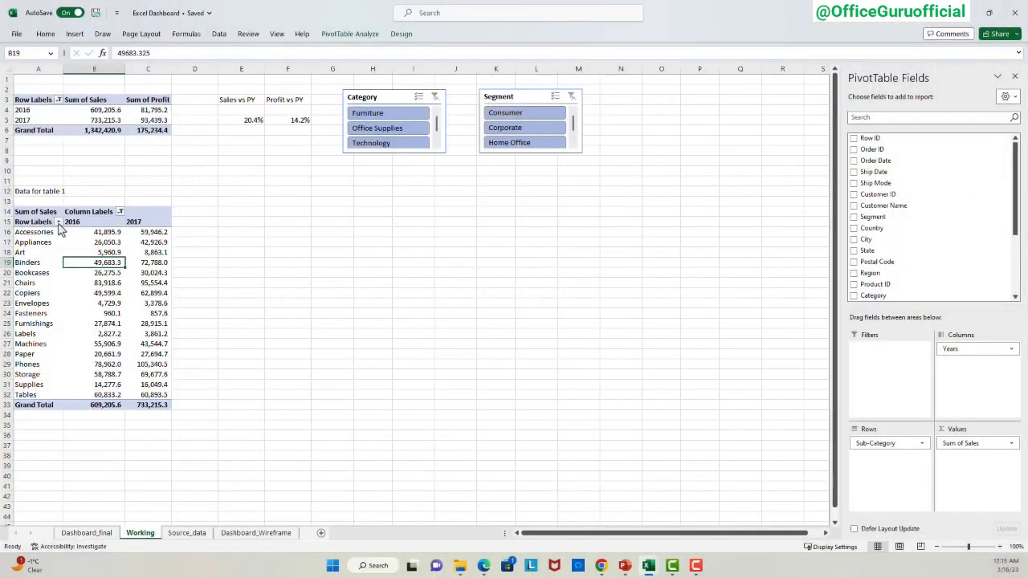
Apply a Top 10 value filter to the sub-categories, showing the top 10 items by Sum of Sales.
{"action": "left_click", "coordinate": [58, 221]}
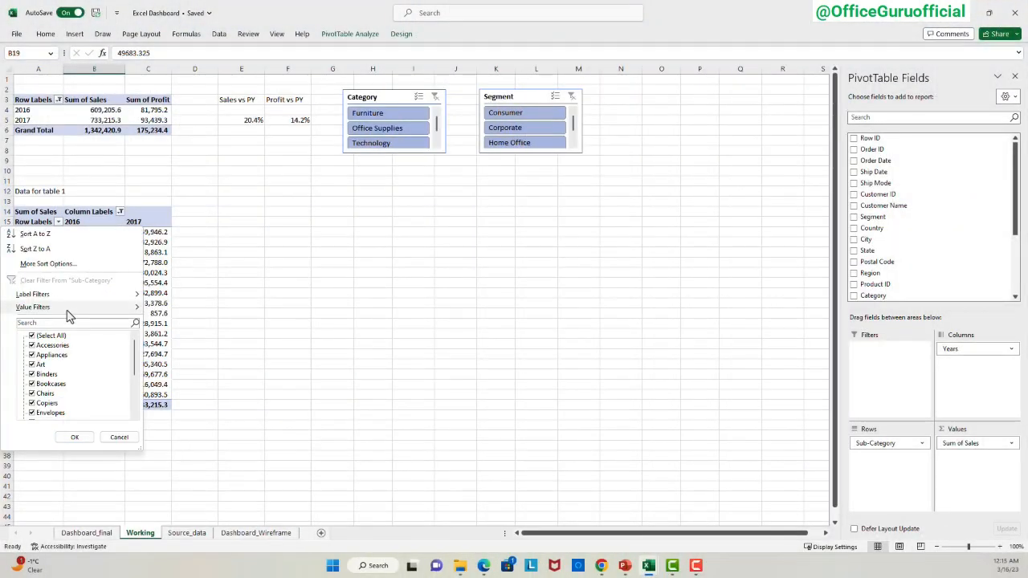
{"action": "mouse_move", "coordinate": [67, 312]}
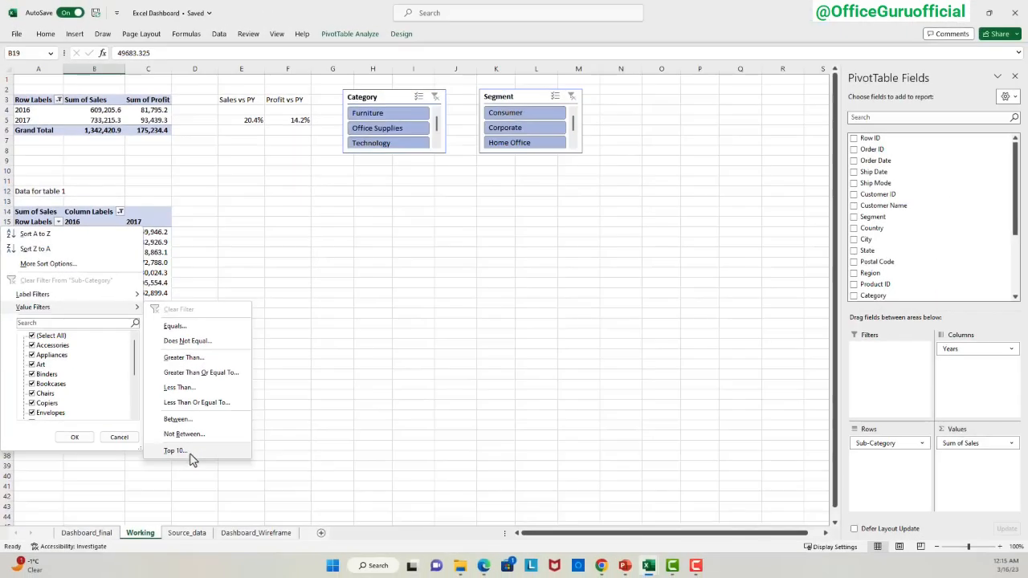
{"action": "left_click", "coordinate": [281, 547]}
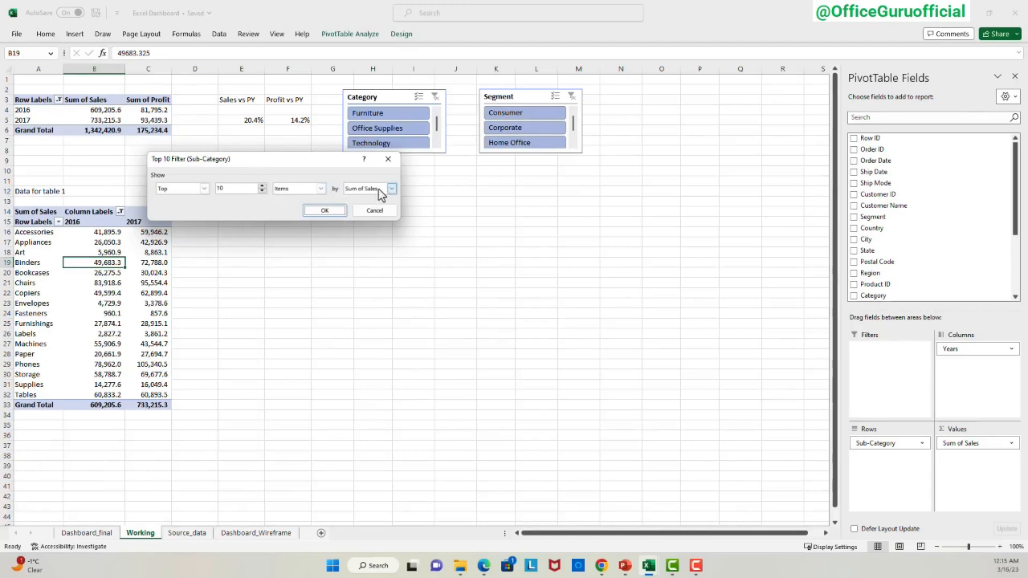
{"action": "left_click", "coordinate": [336, 213]}
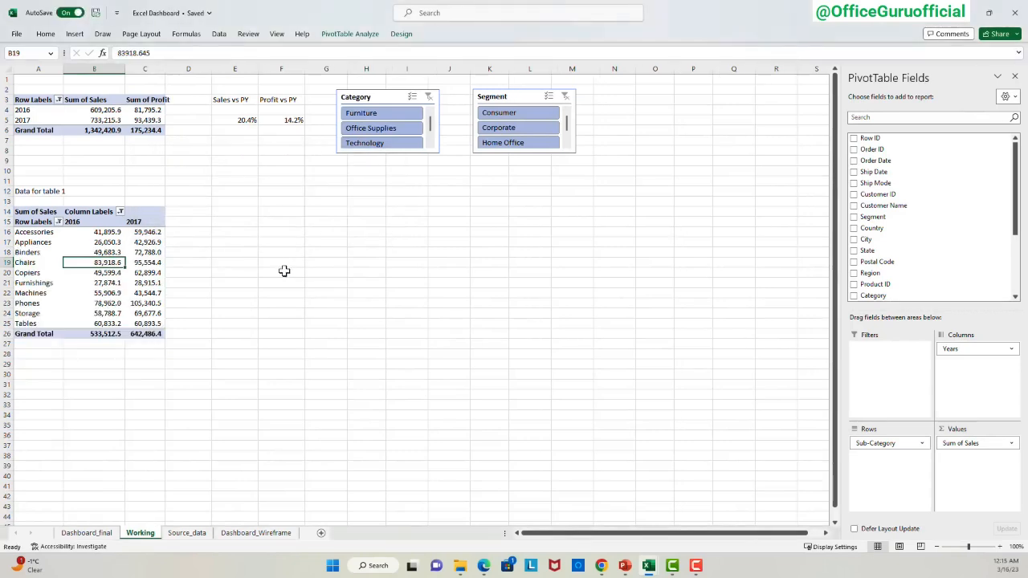
Sort the sub-category rows in descending order by Sum of Sales.
{"action": "left_click", "coordinate": [107, 234]}
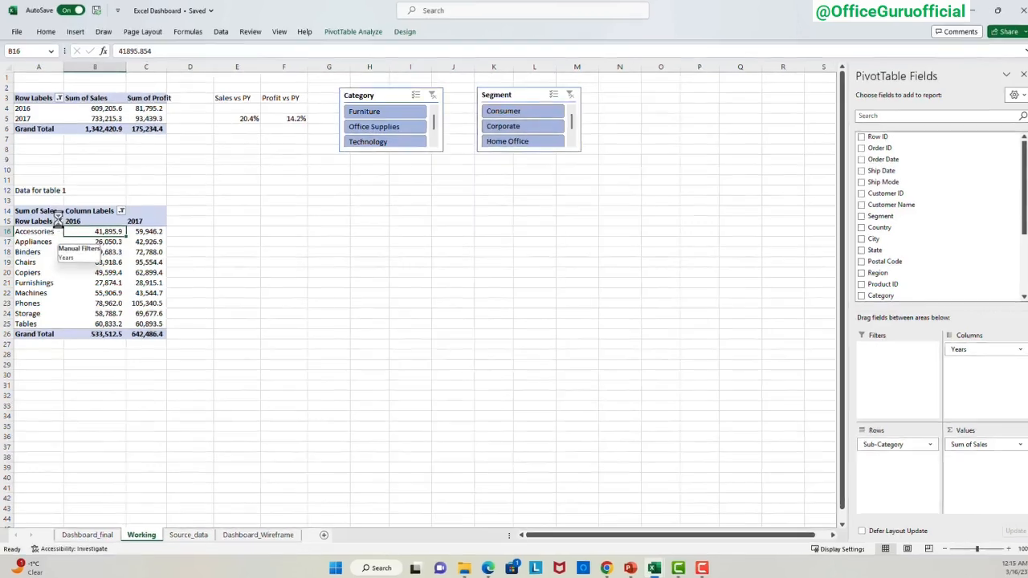
{"action": "left_click", "coordinate": [59, 222]}
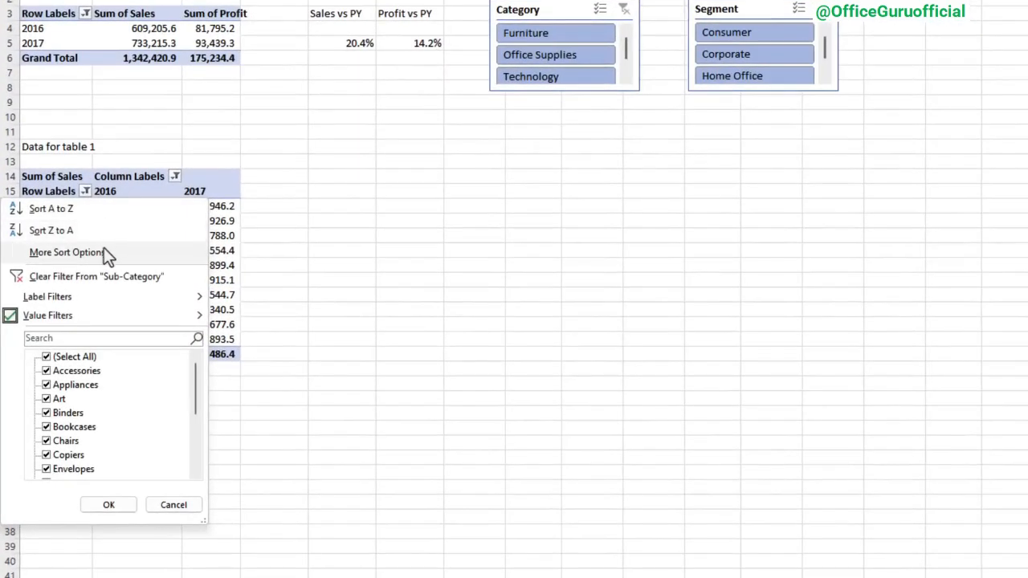
{"action": "left_click", "coordinate": [103, 248]}
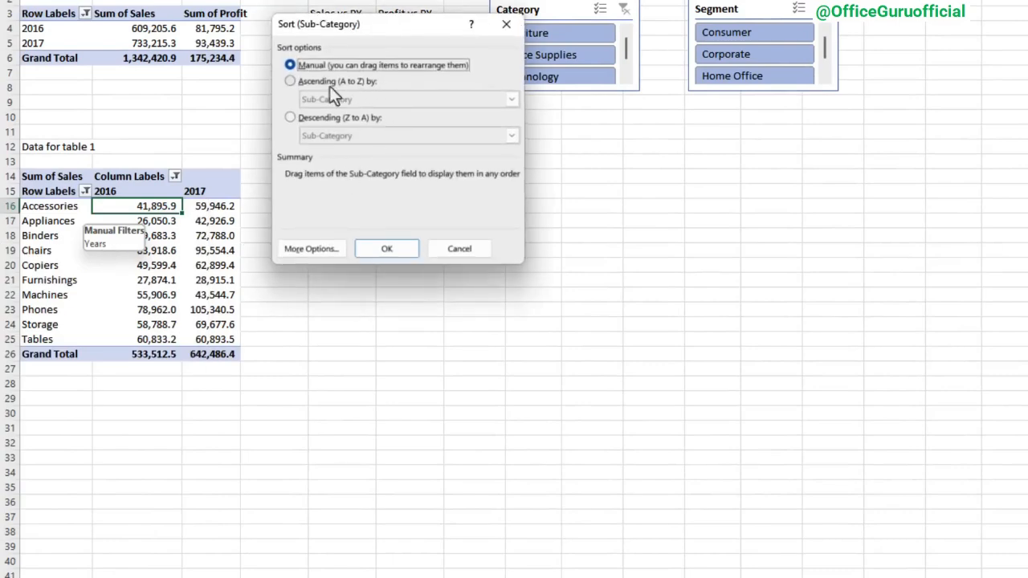
{"action": "left_click", "coordinate": [297, 117]}
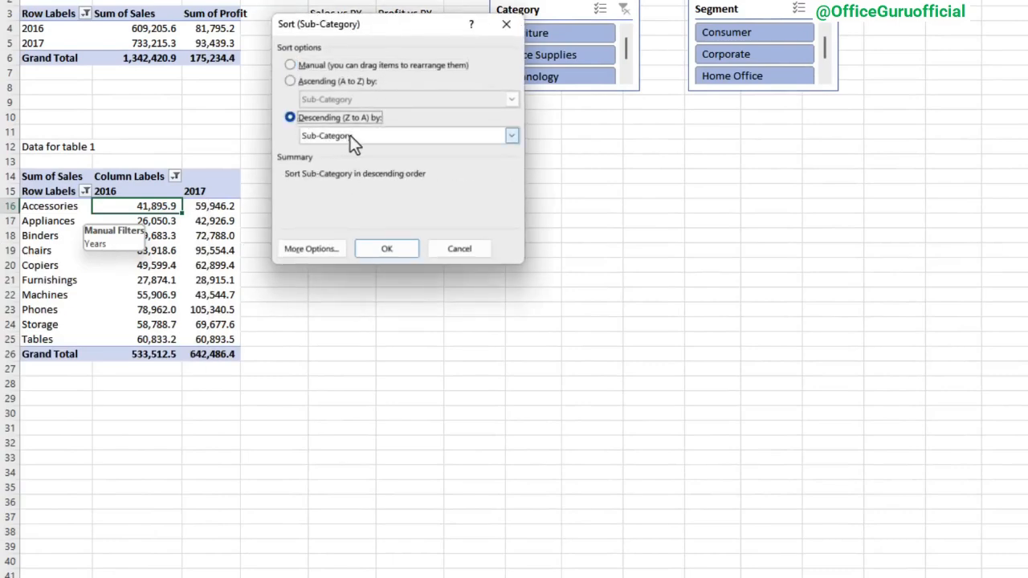
{"action": "left_click", "coordinate": [350, 135]}
{"action": "left_click", "coordinate": [354, 161]}
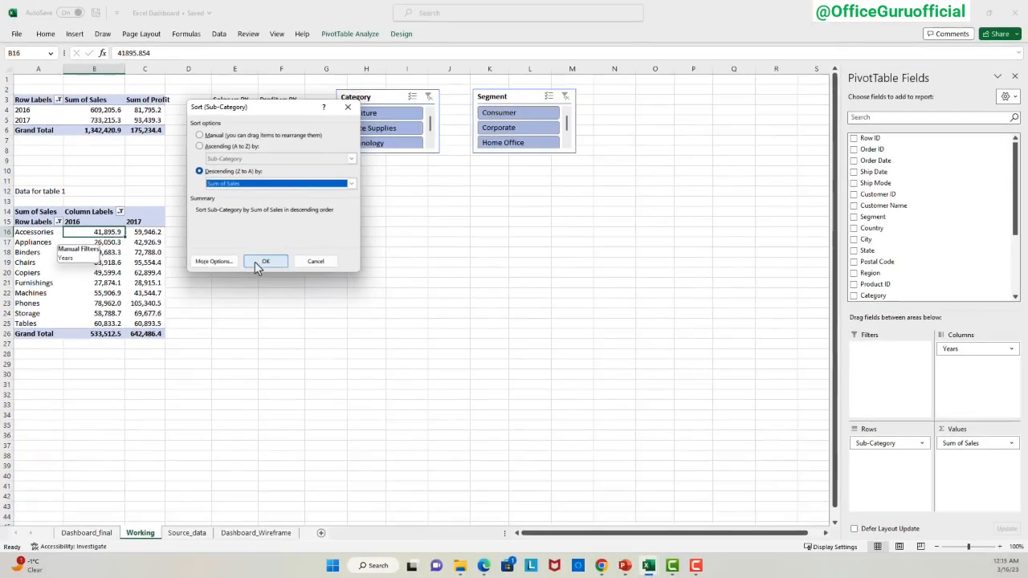
{"action": "left_click", "coordinate": [258, 263]}
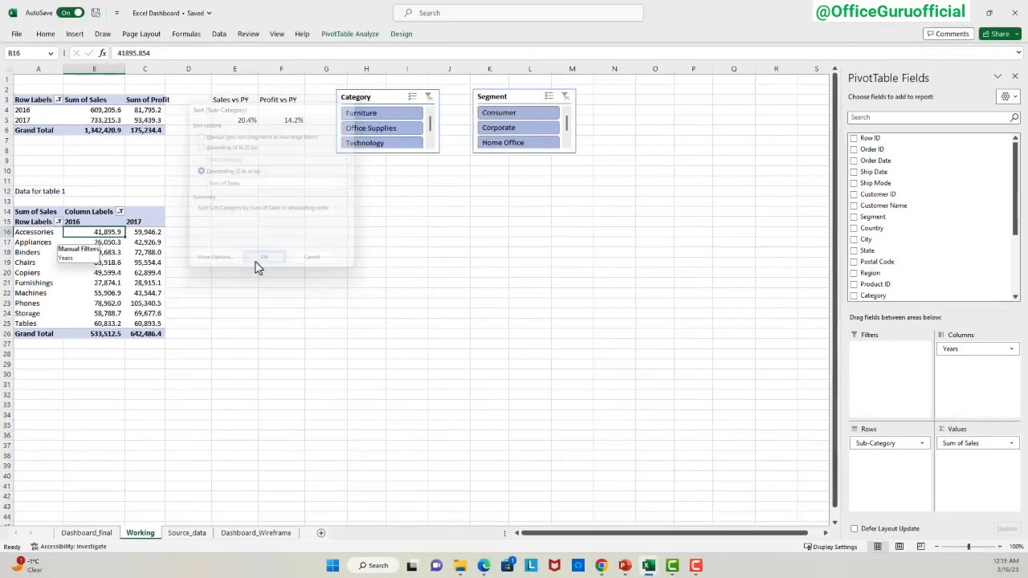
Review the sorted sub-category sales figures, and check them against the Table 1 area on the Dashboard_Wireframe sheet.
{"action": "left_click", "coordinate": [140, 242]}
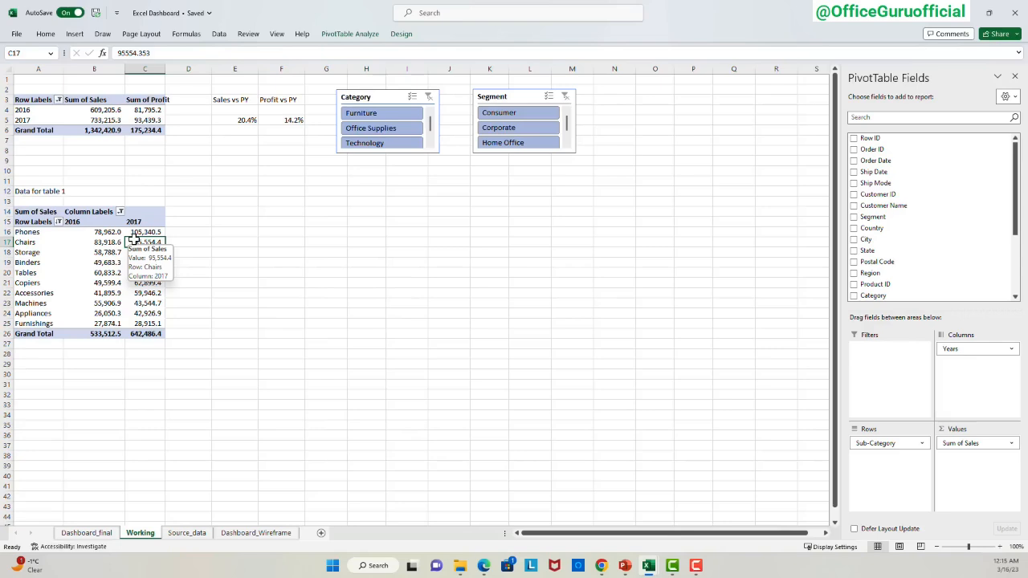
{"action": "left_click_drag", "start_coordinate": [133, 241], "coordinate": [115, 321]}
{"action": "left_click", "coordinate": [191, 262]}
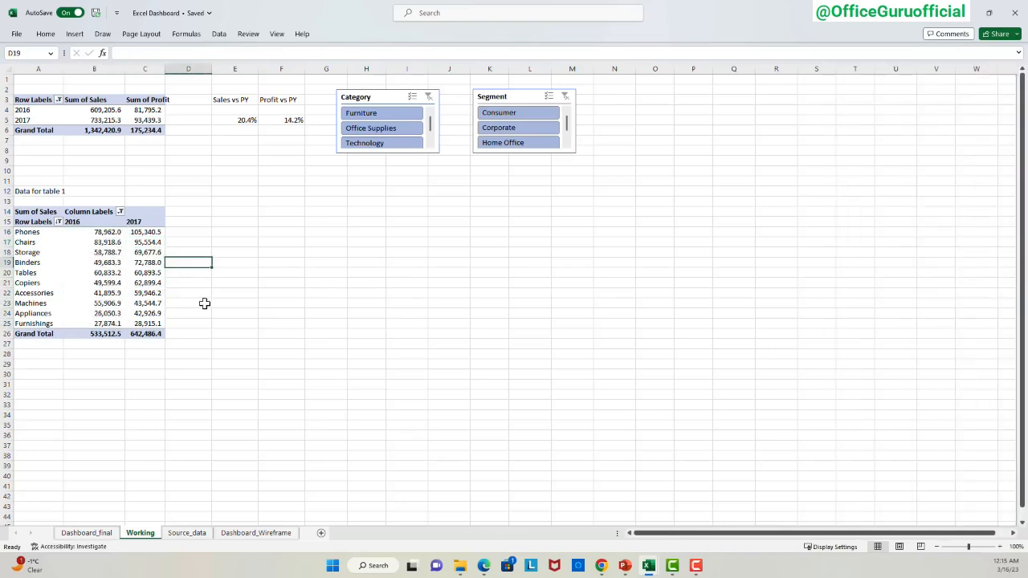
{"action": "left_click", "coordinate": [123, 283]}
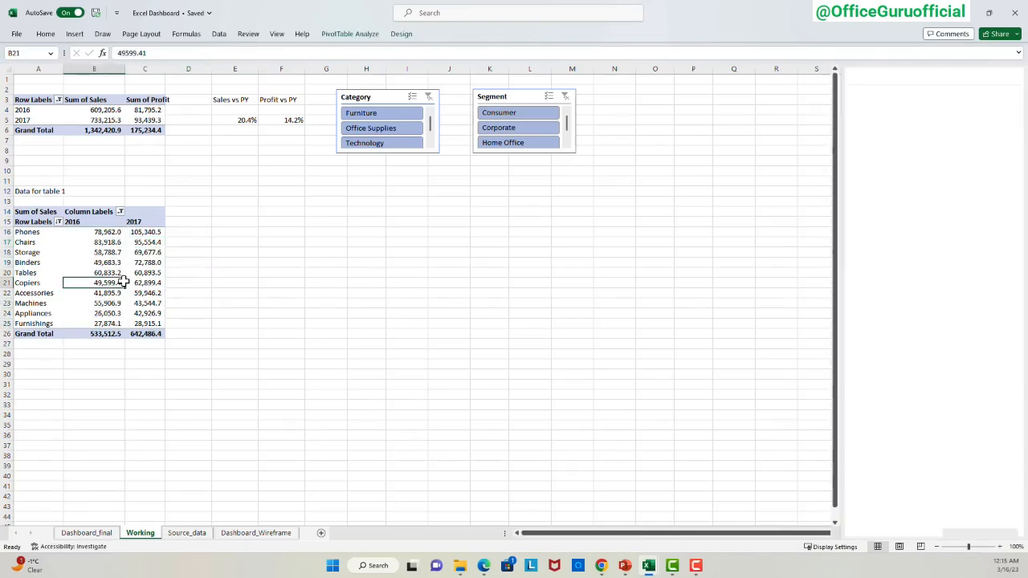
{"action": "left_click", "coordinate": [234, 533]}
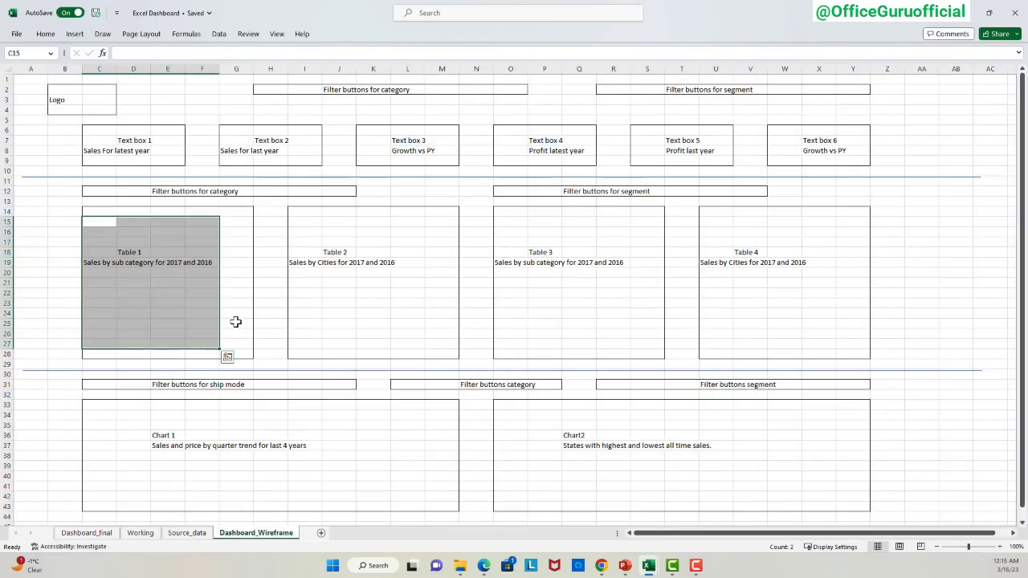
Add a Category slicer to the Table 1 PivotTable on the Working sheet and place it beside that PivotTable.
{"action": "left_click_drag", "start_coordinate": [112, 191], "coordinate": [355, 192]}
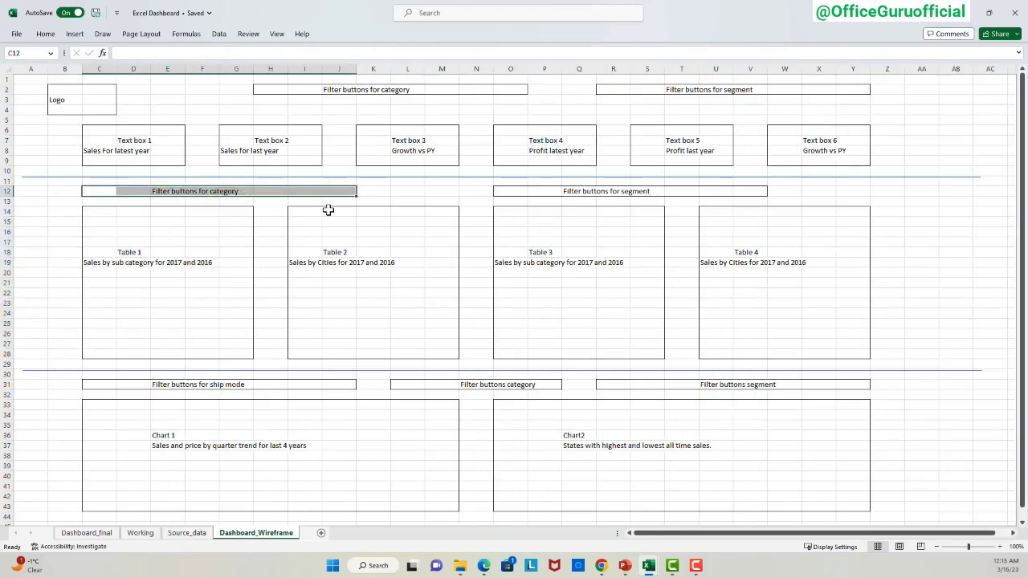
{"action": "left_click", "coordinate": [143, 534]}
{"action": "scroll", "coordinate": [908, 201], "scroll_direction": "up", "scroll_amount": 4}
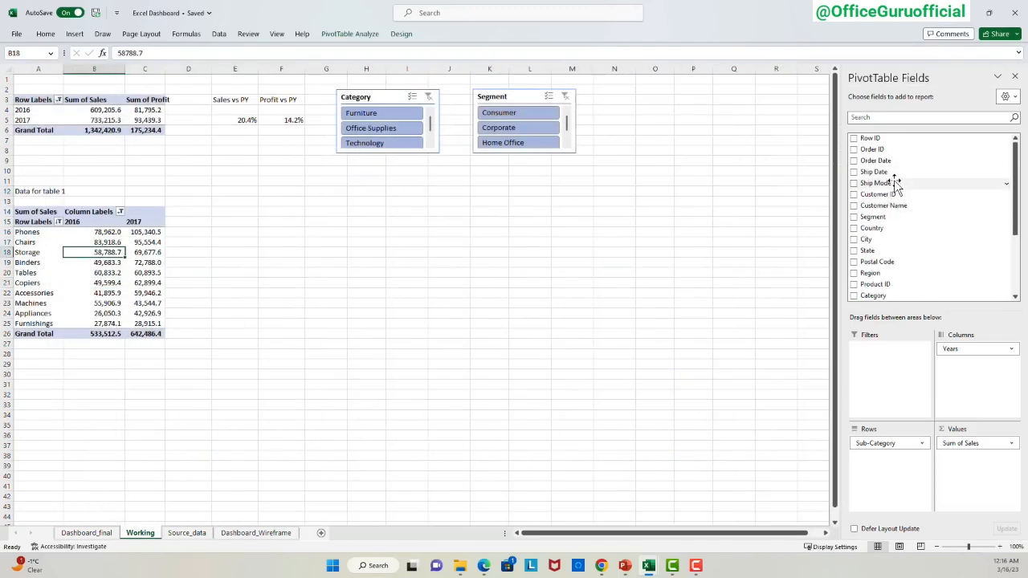
{"action": "scroll", "coordinate": [895, 185], "scroll_direction": "down", "scroll_amount": 3}
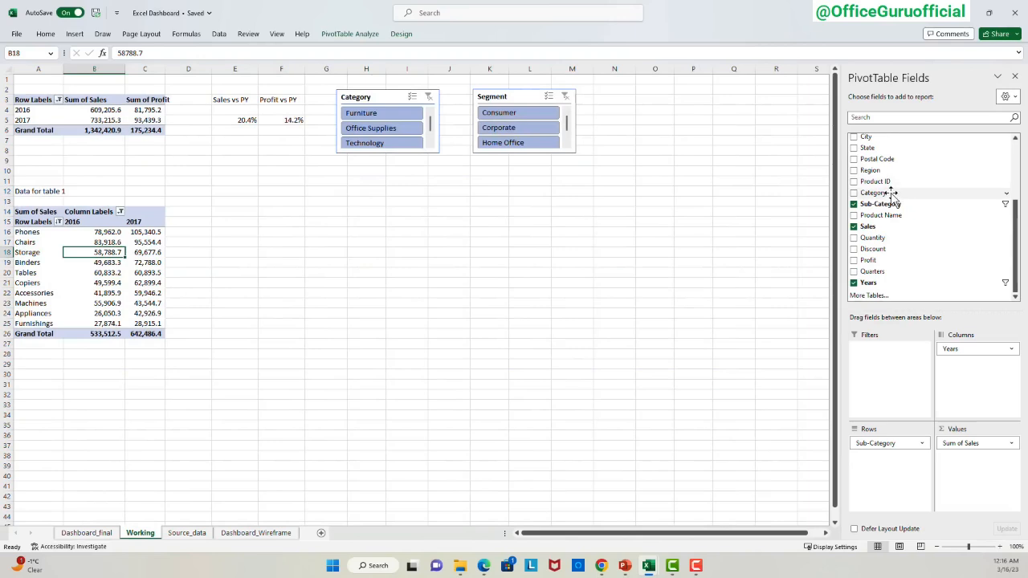
{"action": "right_click", "coordinate": [892, 194]}
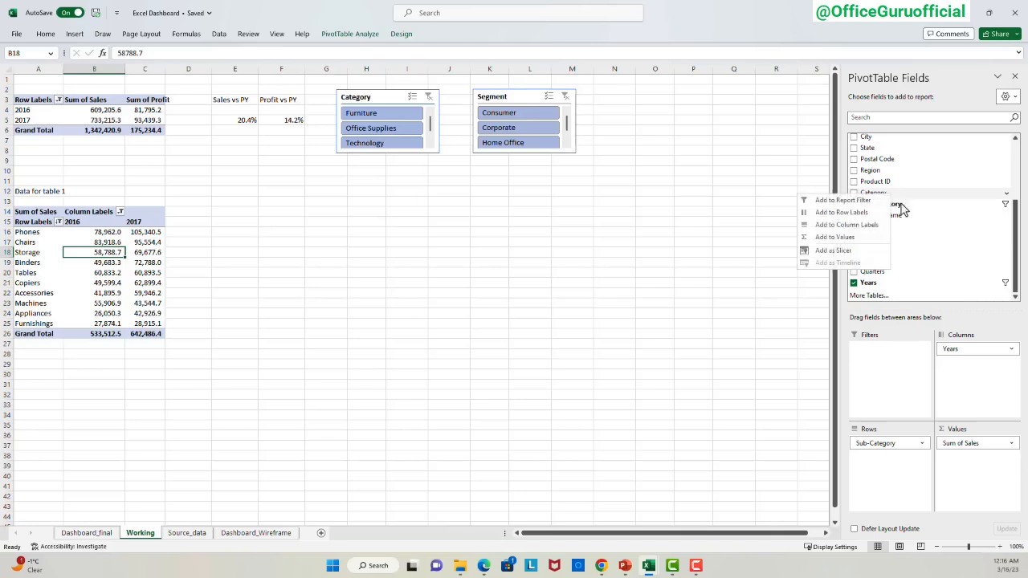
{"action": "left_click", "coordinate": [860, 251]}
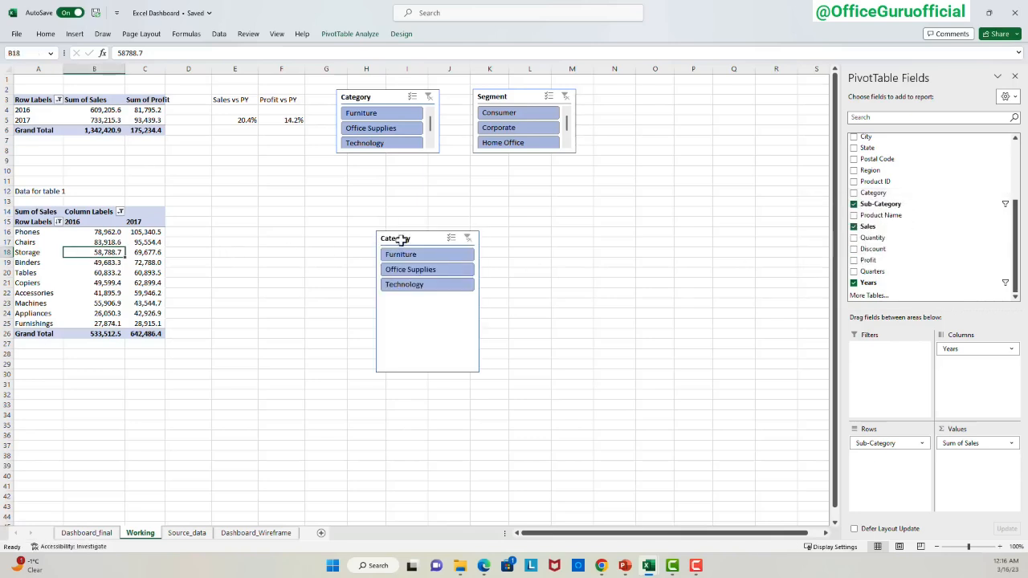
{"action": "left_click_drag", "start_coordinate": [399, 239], "coordinate": [258, 210]}
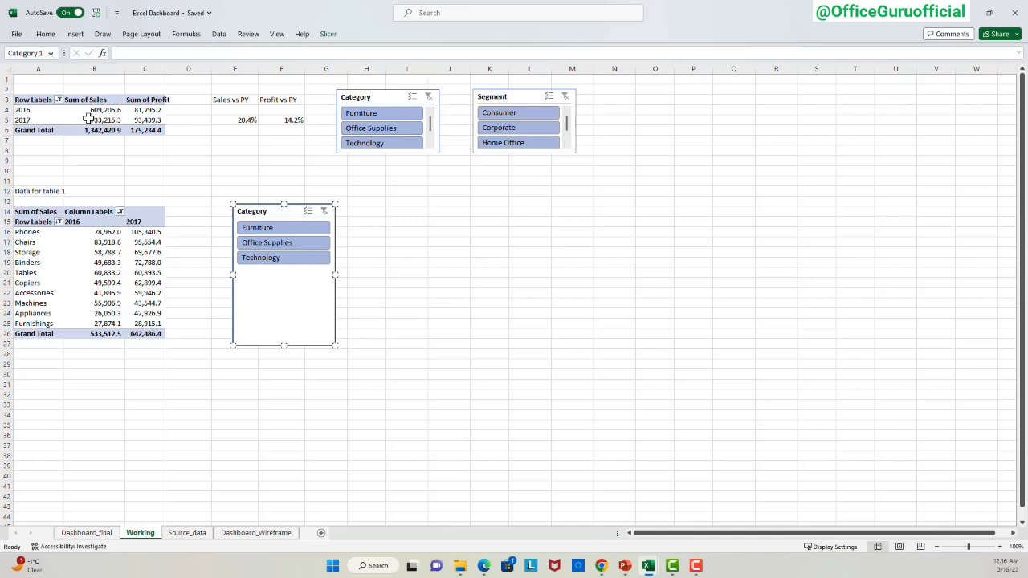
Inspect which slicers are connected to the Table 1 PivotTable in its filter connections.
{"action": "left_click_drag", "start_coordinate": [16, 103], "coordinate": [145, 134]}
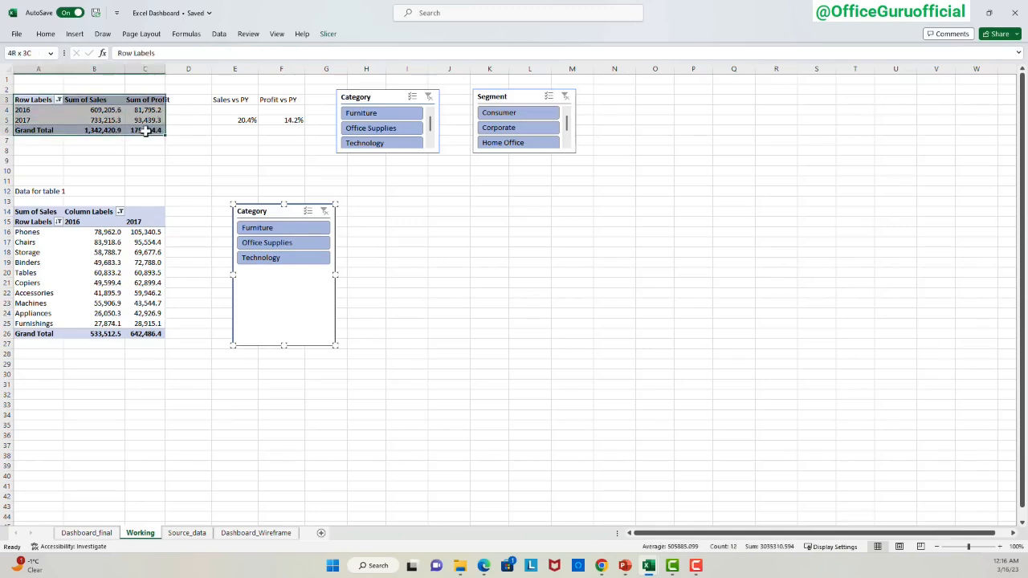
{"action": "left_click", "coordinate": [247, 213]}
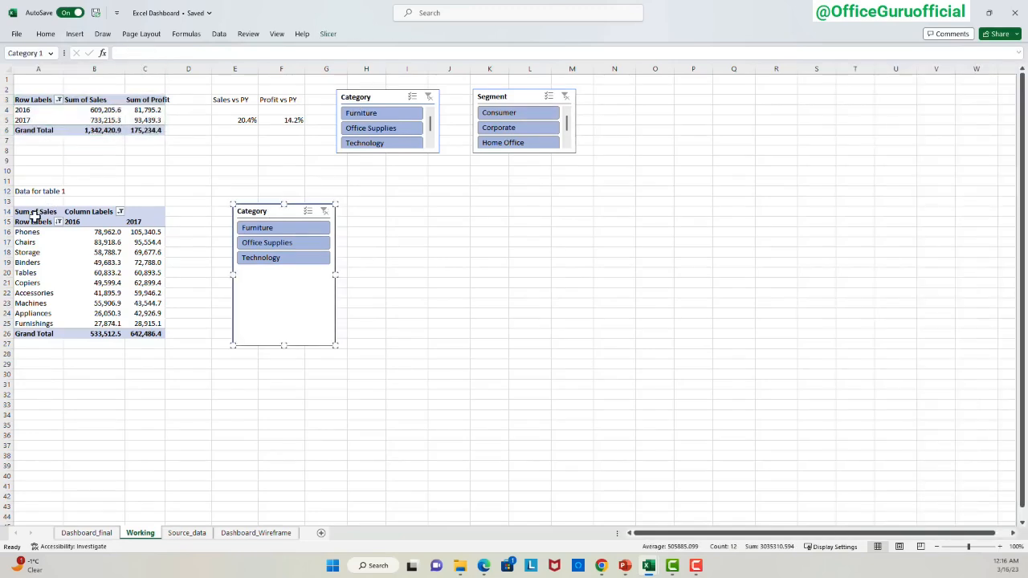
{"action": "left_click_drag", "start_coordinate": [34, 213], "coordinate": [121, 324]}
{"action": "left_click", "coordinate": [105, 285]}
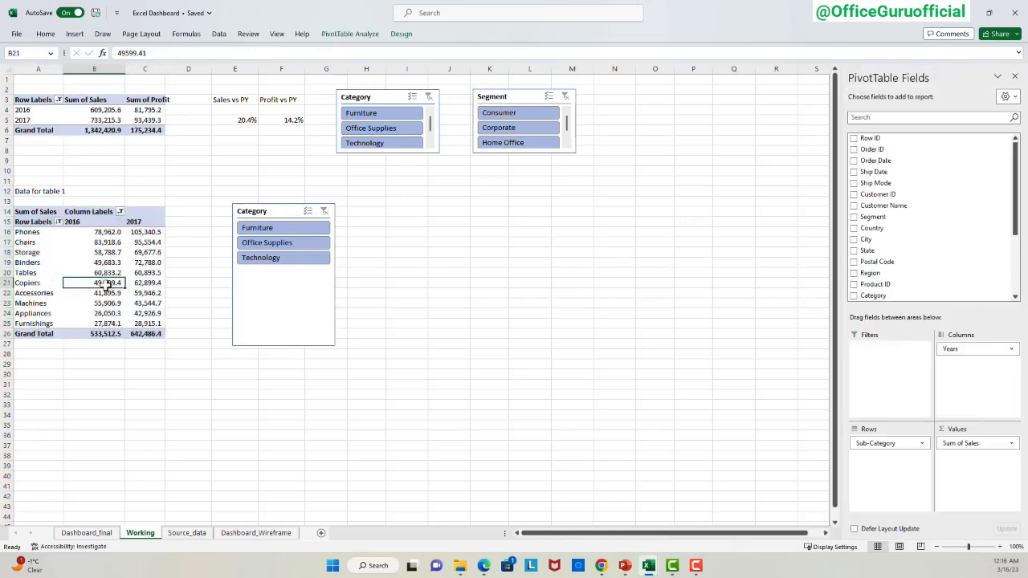
{"action": "left_click", "coordinate": [339, 37]}
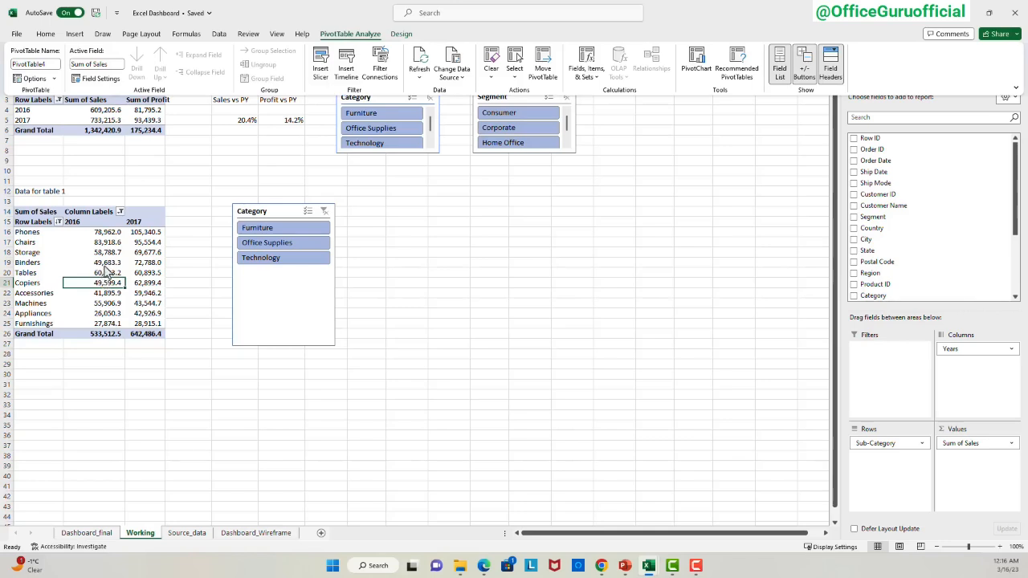
{"action": "left_click", "coordinate": [385, 65]}
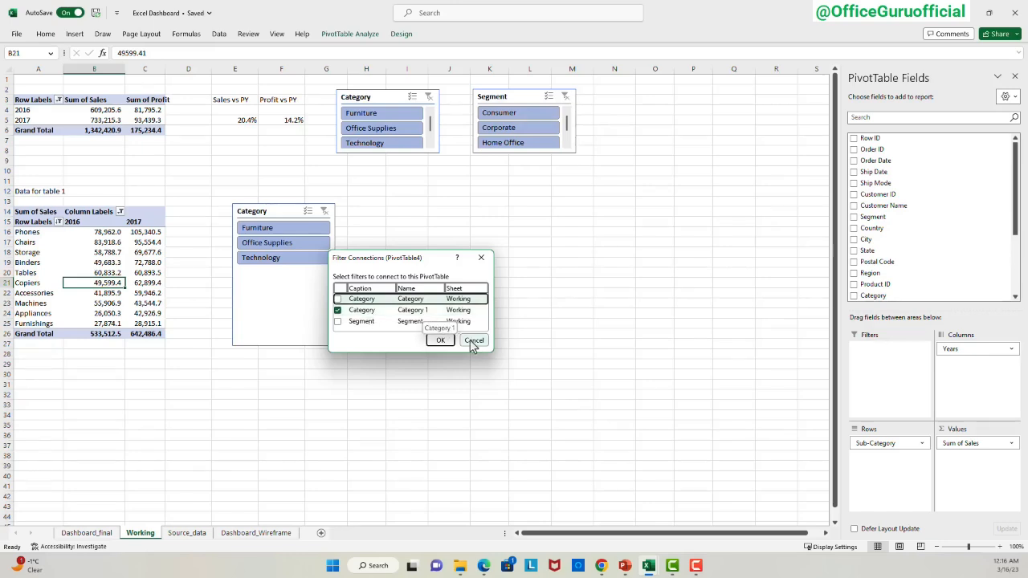
{"action": "left_click", "coordinate": [440, 341]}
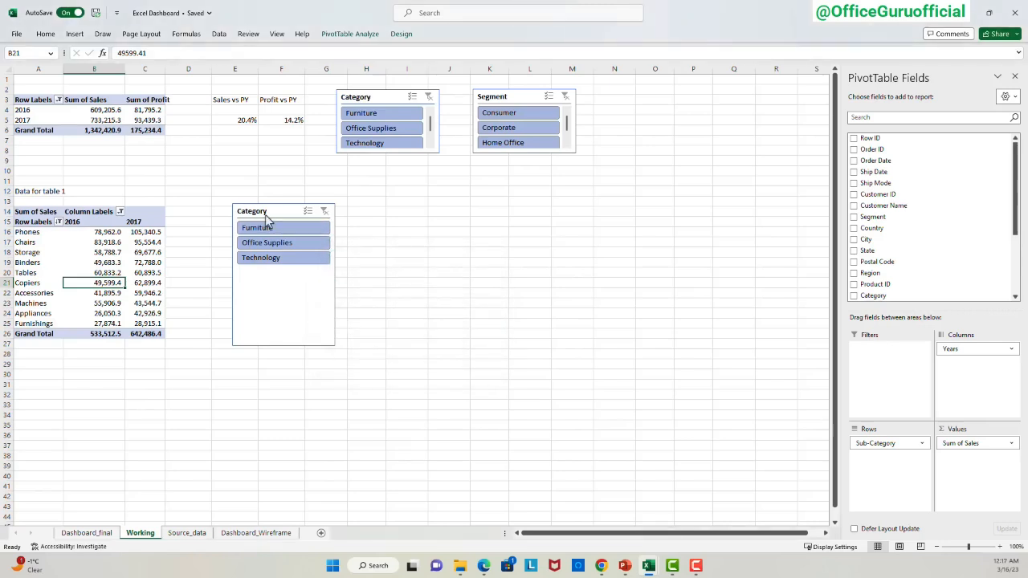
Rename the Table 1 Category slicer as Category_Table1 in its slicer settings, keeping the caption Category.
{"action": "left_click", "coordinate": [264, 211]}
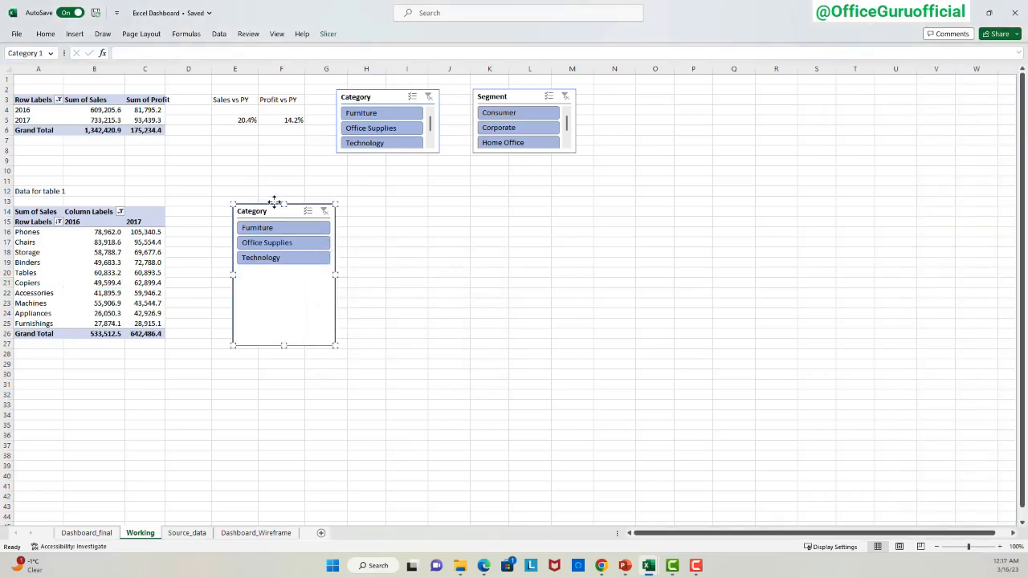
{"action": "left_click", "coordinate": [328, 34]}
{"action": "left_click", "coordinate": [42, 79]}
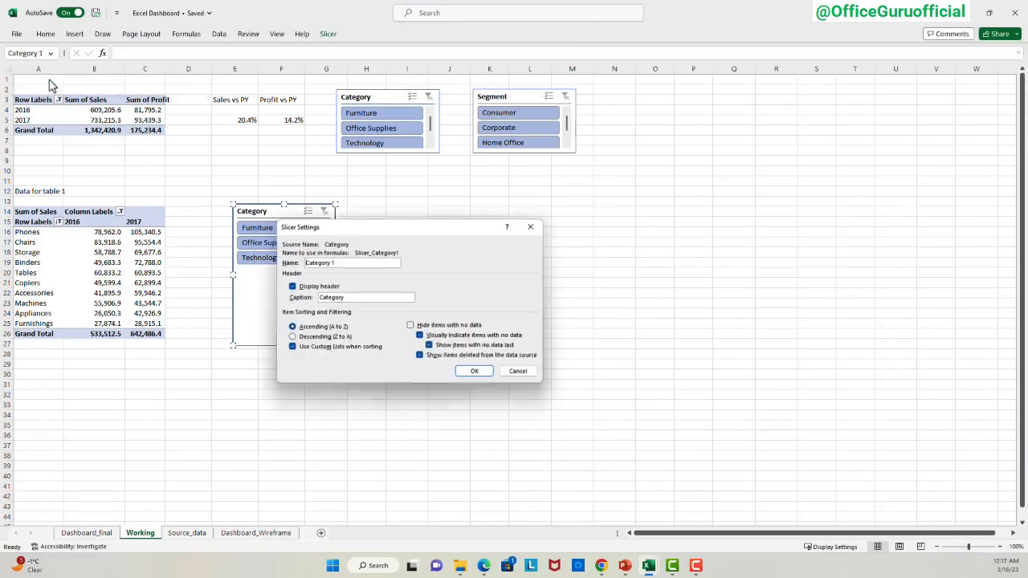
{"action": "mouse_move", "coordinate": [342, 263]}
{"action": "left_mouse_down"}
{"action": "mouse_move", "coordinate": [302, 263]}
{"action": "mouse_move", "coordinate": [328, 264]}
{"action": "left_mouse_up"}
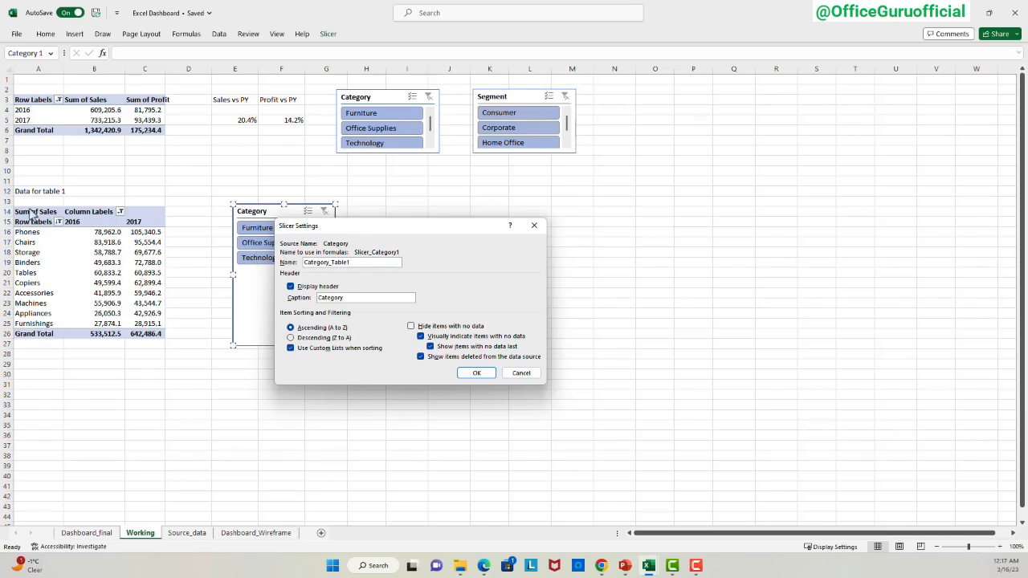
{"action": "left_click", "coordinate": [475, 375]}
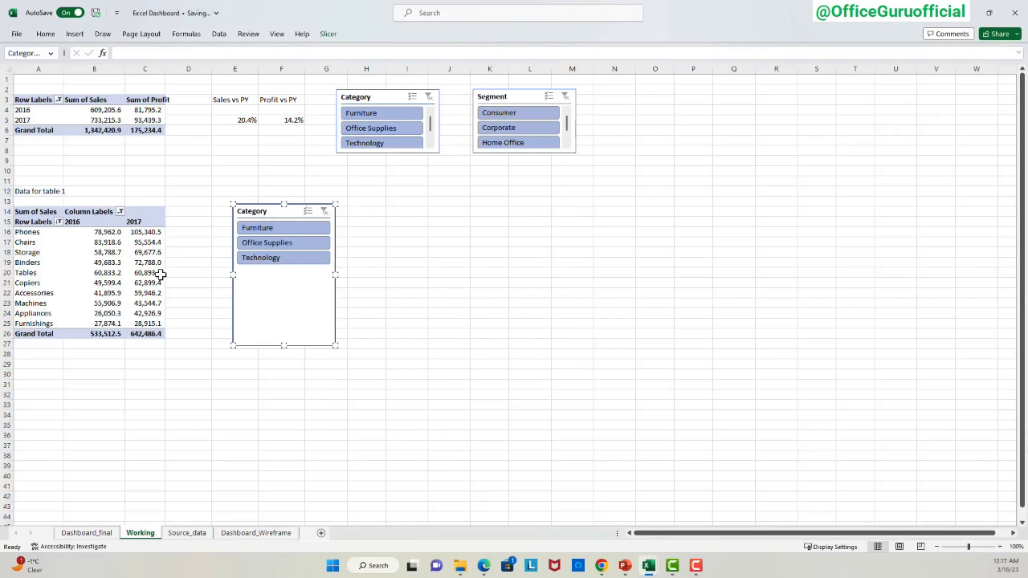
Check the filter connections of the Table 1 PivotTable and of the yearly sales and profit PivotTable.
{"action": "left_click", "coordinate": [121, 274]}
{"action": "left_click", "coordinate": [348, 33]}
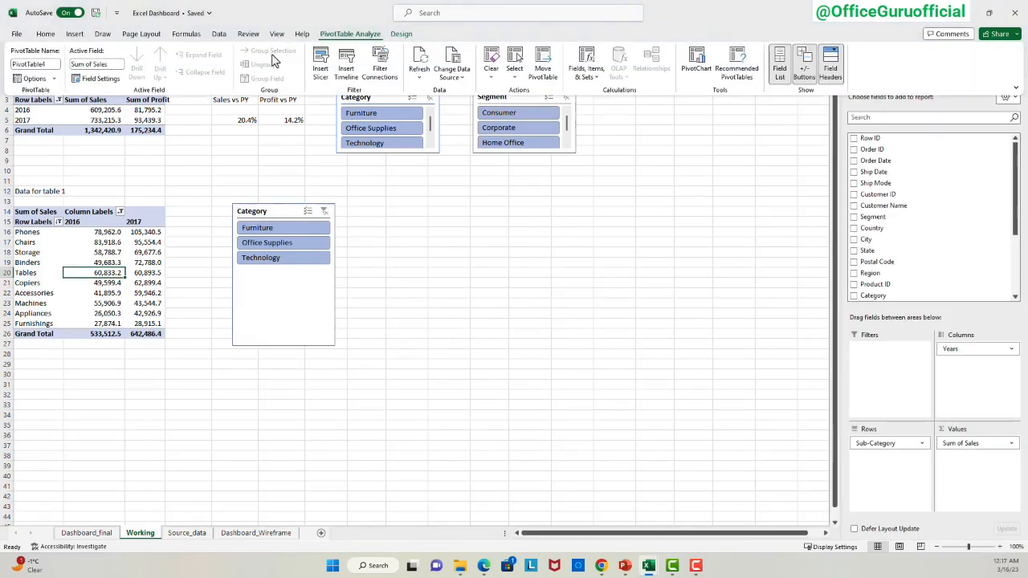
{"action": "left_click", "coordinate": [386, 74]}
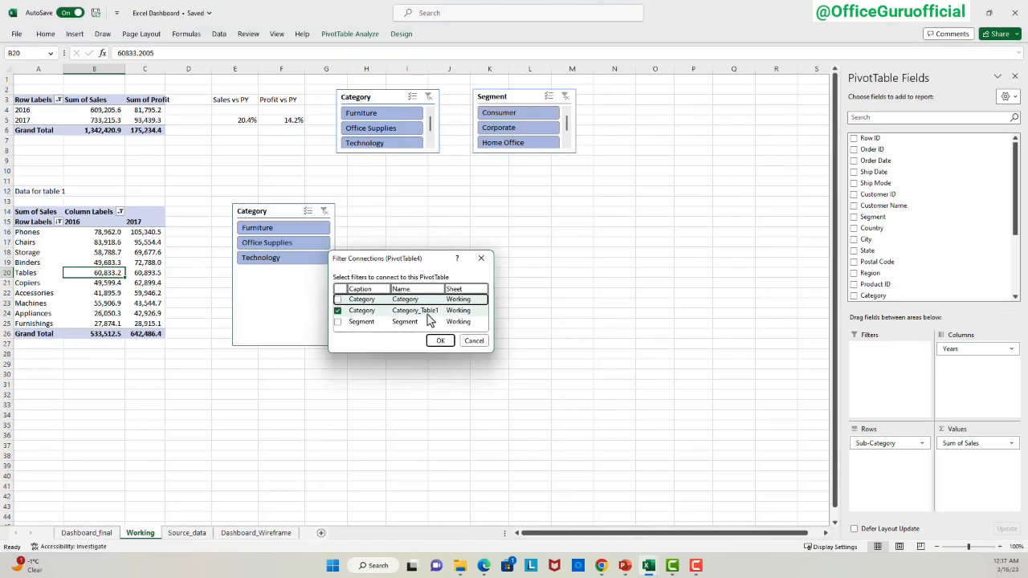
{"action": "left_click", "coordinate": [469, 340]}
{"action": "left_click", "coordinate": [154, 130]}
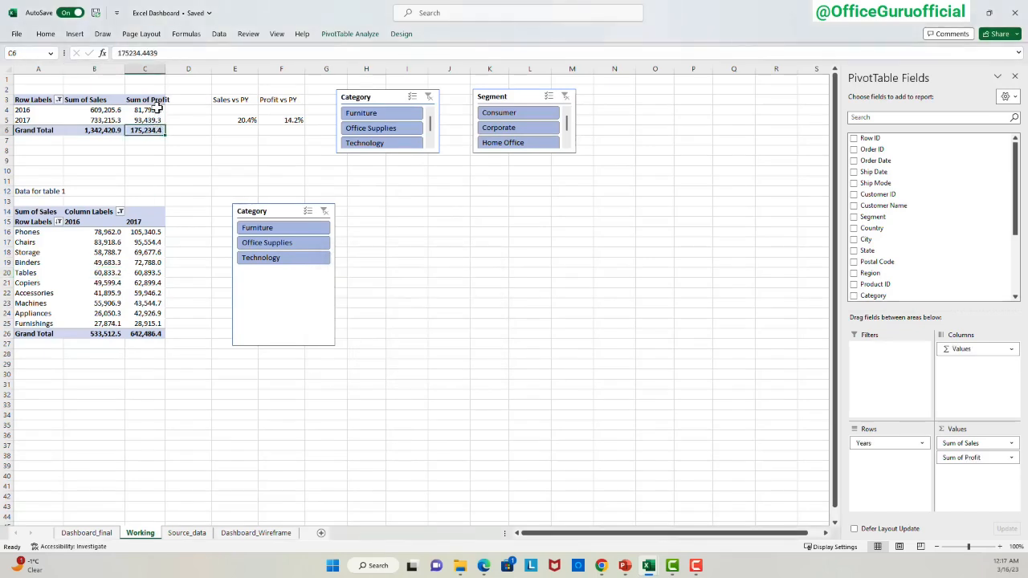
{"action": "left_click", "coordinate": [351, 36]}
{"action": "left_click", "coordinate": [386, 83]}
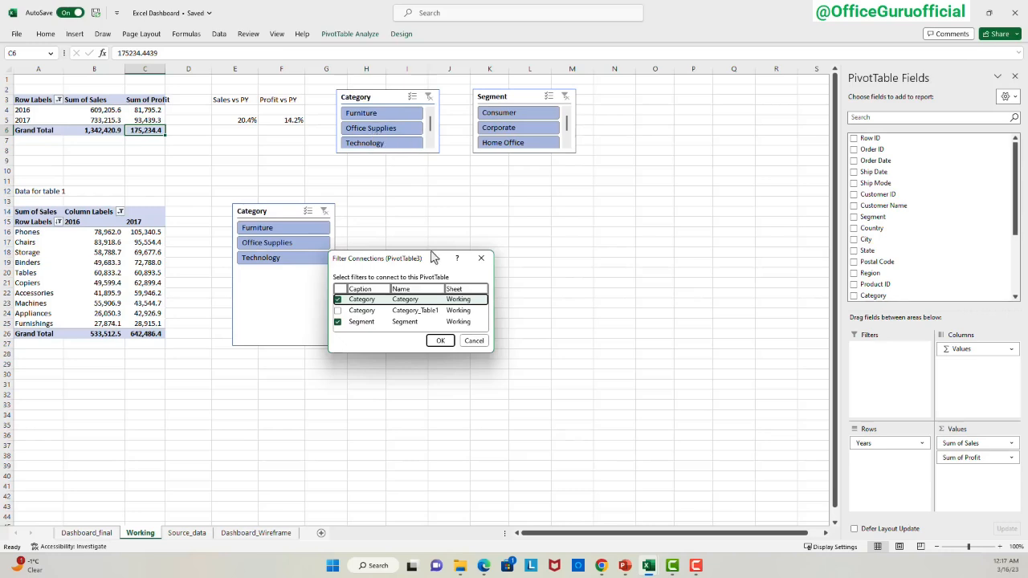
{"action": "left_click", "coordinate": [474, 340]}
Review the Table 2 area and the category filter above it on the Dashboard_Wireframe sheet, comparing with the Working sheet.
{"action": "left_click", "coordinate": [101, 324]}
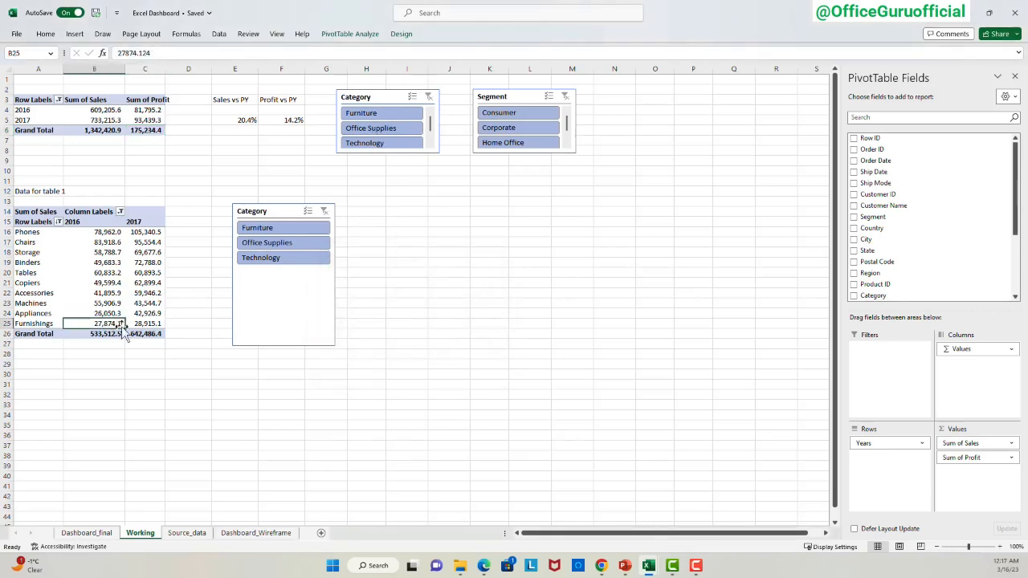
{"action": "left_click", "coordinate": [255, 534]}
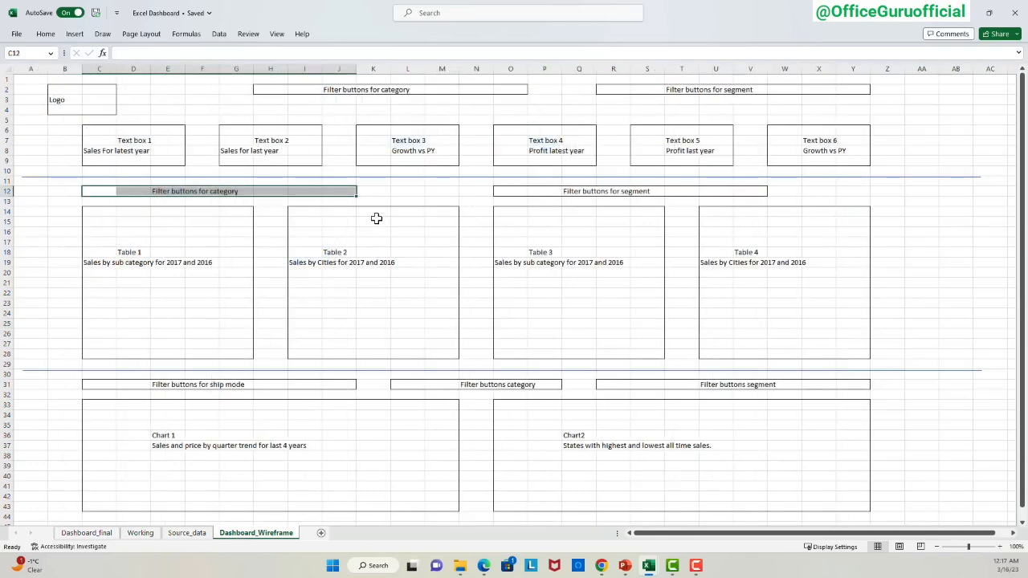
{"action": "left_click_drag", "start_coordinate": [299, 210], "coordinate": [443, 353]}
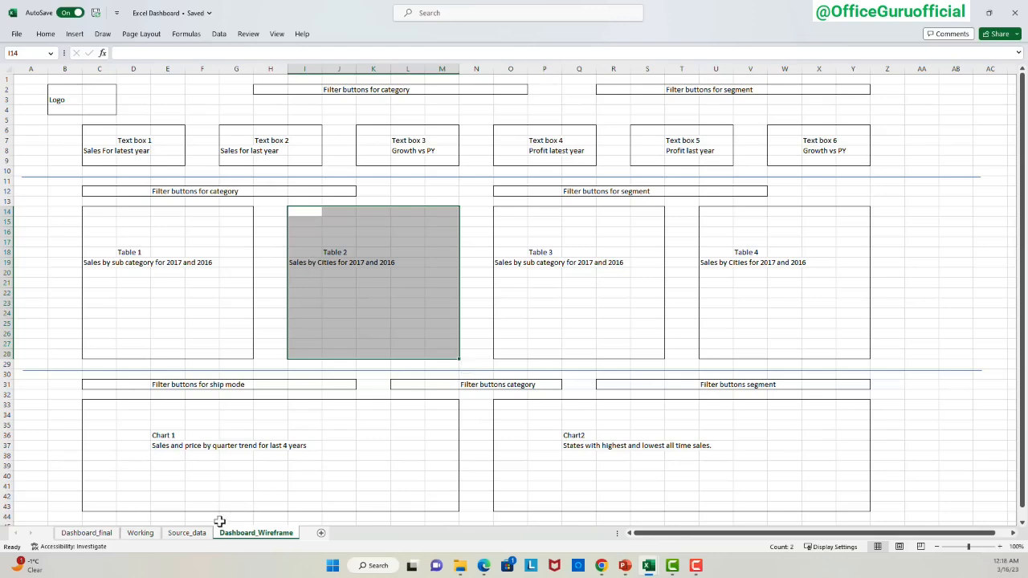
{"action": "left_click", "coordinate": [140, 534]}
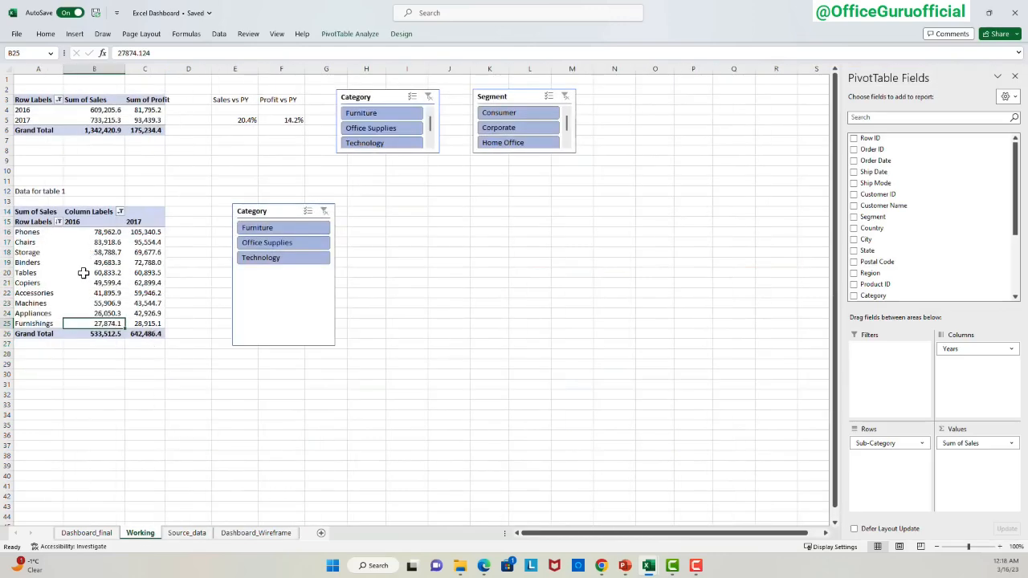
{"action": "left_click", "coordinate": [255, 532]}
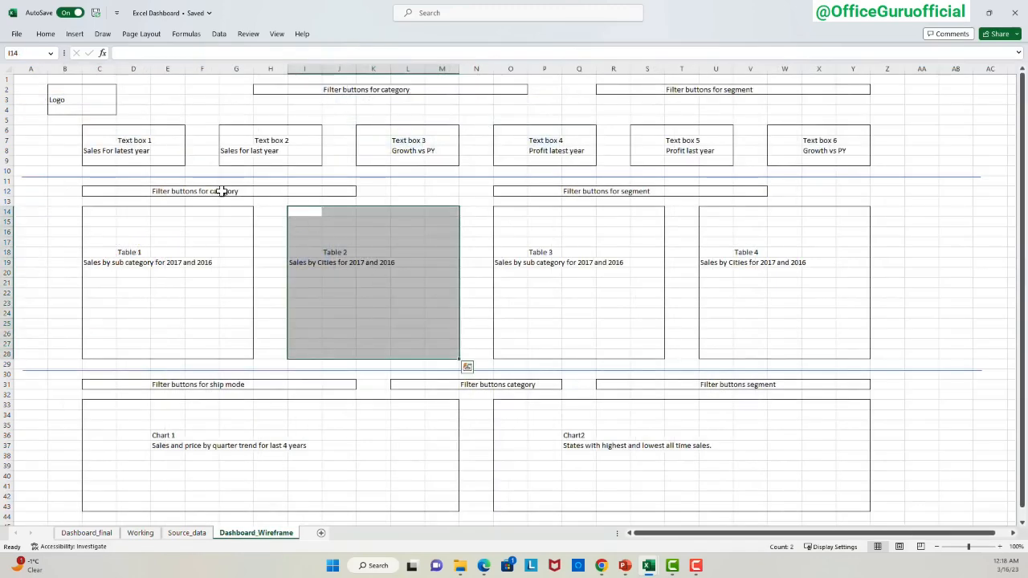
{"action": "left_click", "coordinate": [140, 533]}
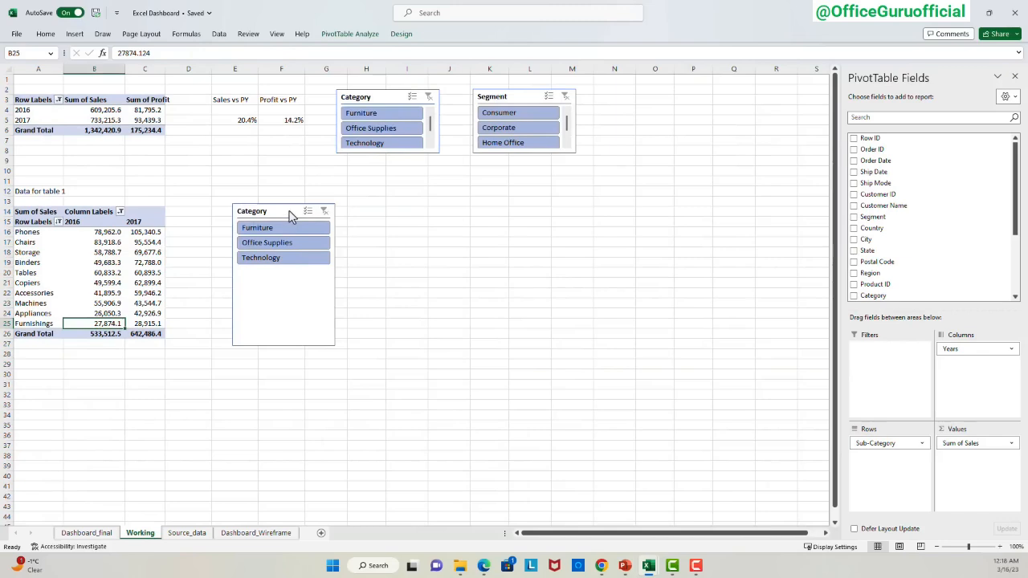
Copy the Table 1 PivotTable to cell F14, moving the Category_Table1 slicer aside to make room for it.
{"action": "left_click_drag", "start_coordinate": [38, 336], "coordinate": [136, 219]}
{"action": "key", "text": "ctrl+c"}
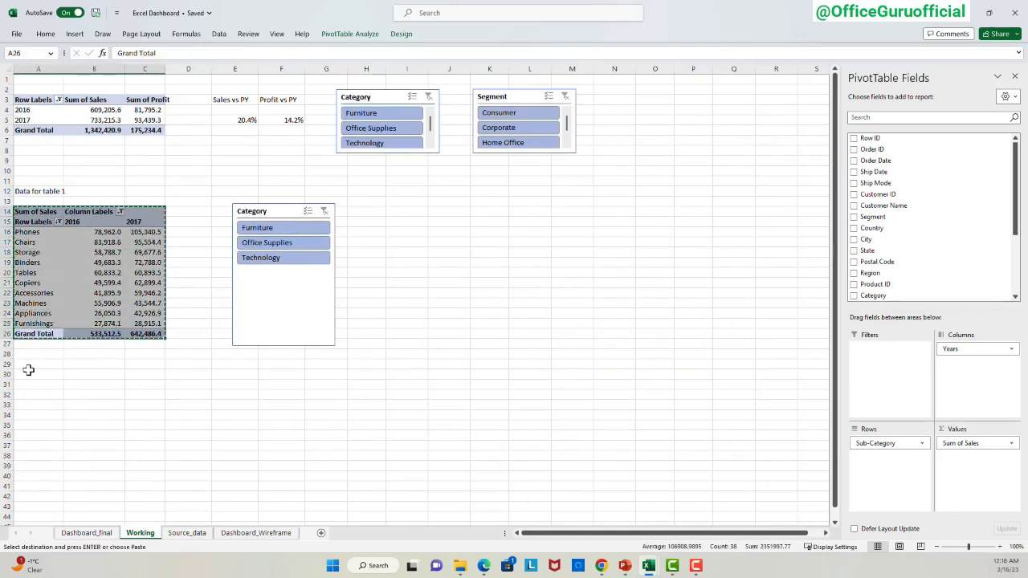
{"action": "left_click", "coordinate": [29, 373]}
{"action": "left_click", "coordinate": [34, 413]}
{"action": "left_click", "coordinate": [45, 394]}
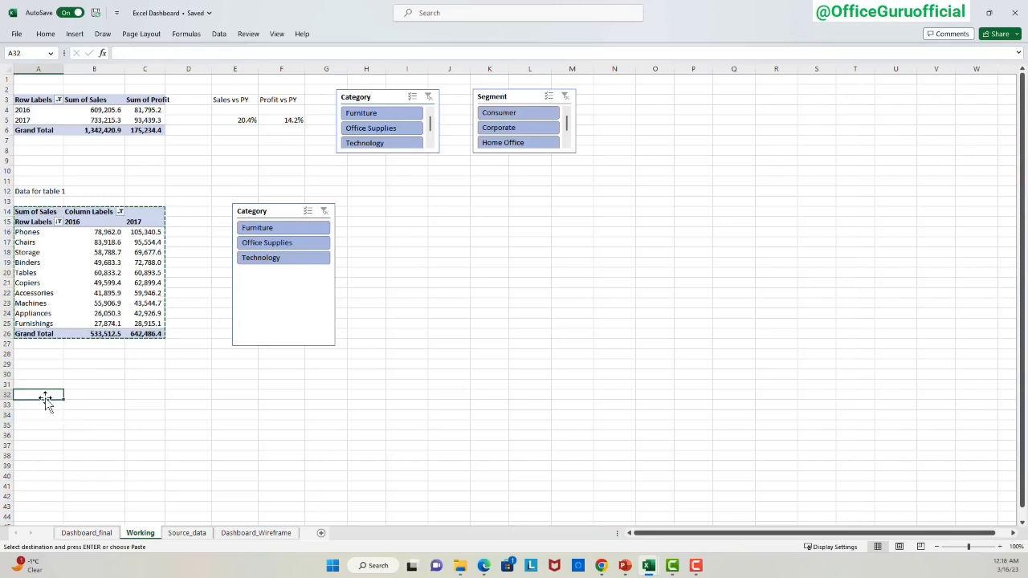
{"action": "left_click_drag", "start_coordinate": [284, 209], "coordinate": [462, 215]}
{"action": "left_click", "coordinate": [285, 211]}
{"action": "key", "text": "ctrl+v"}
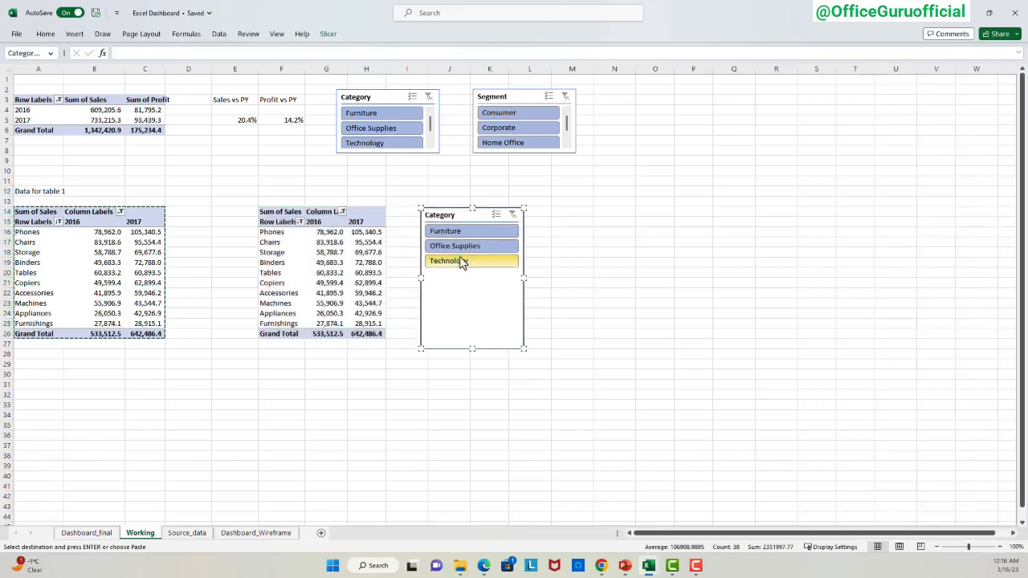
Check which slicers are connected to the copied PivotTable at F14.
{"action": "left_click", "coordinate": [303, 253]}
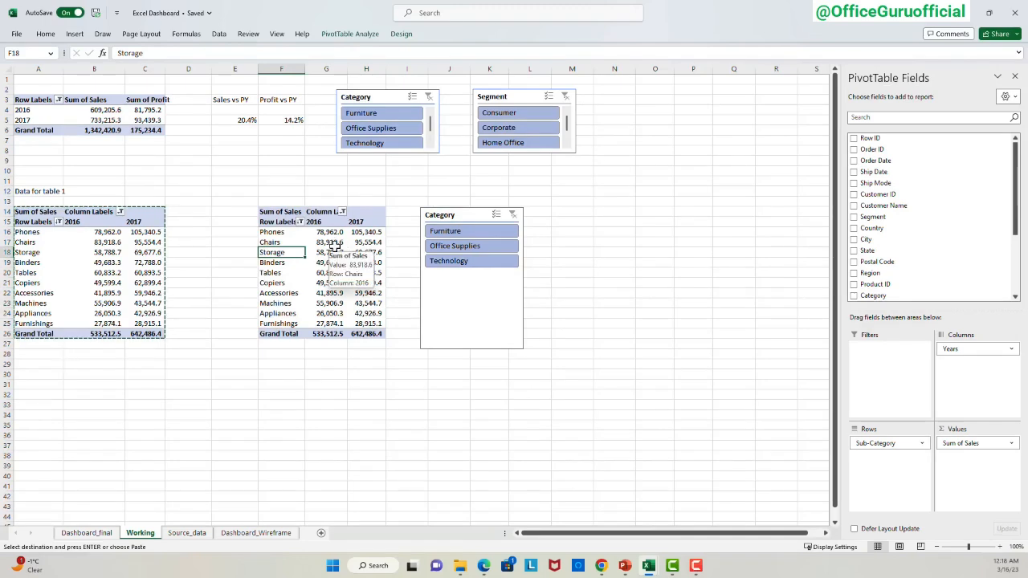
{"action": "left_click", "coordinate": [347, 33]}
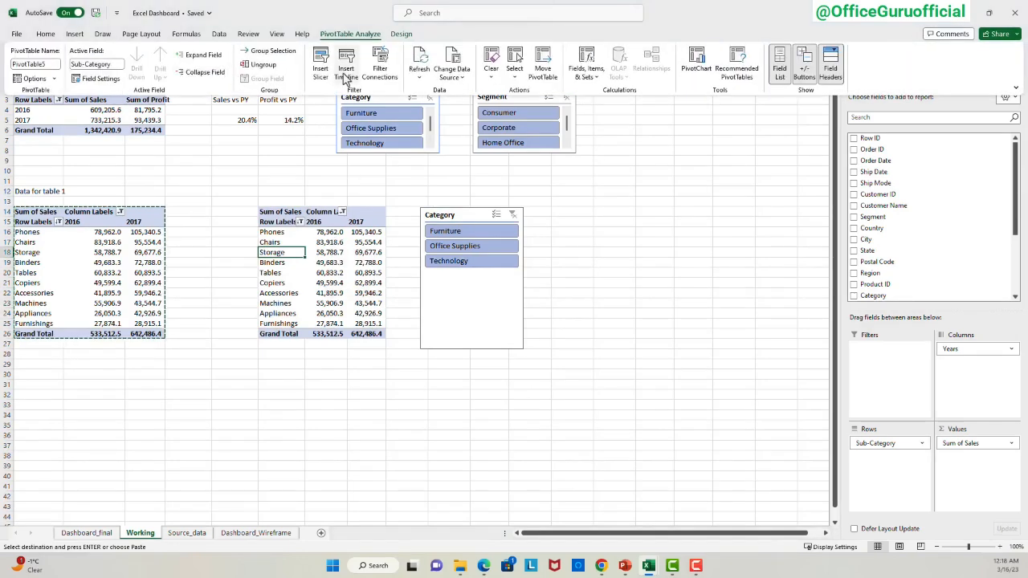
{"action": "left_click", "coordinate": [378, 66]}
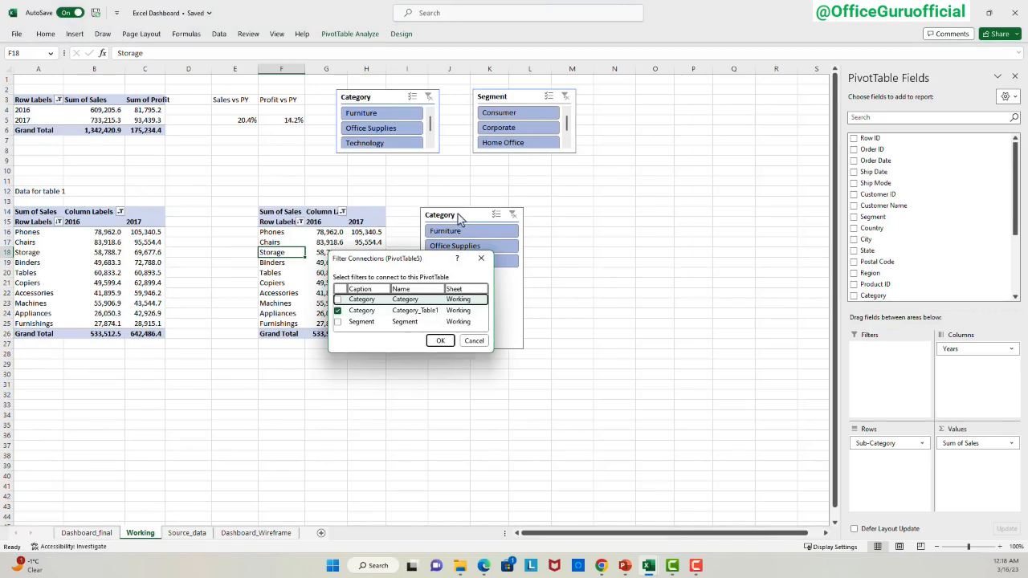
{"action": "left_click", "coordinate": [474, 341]}
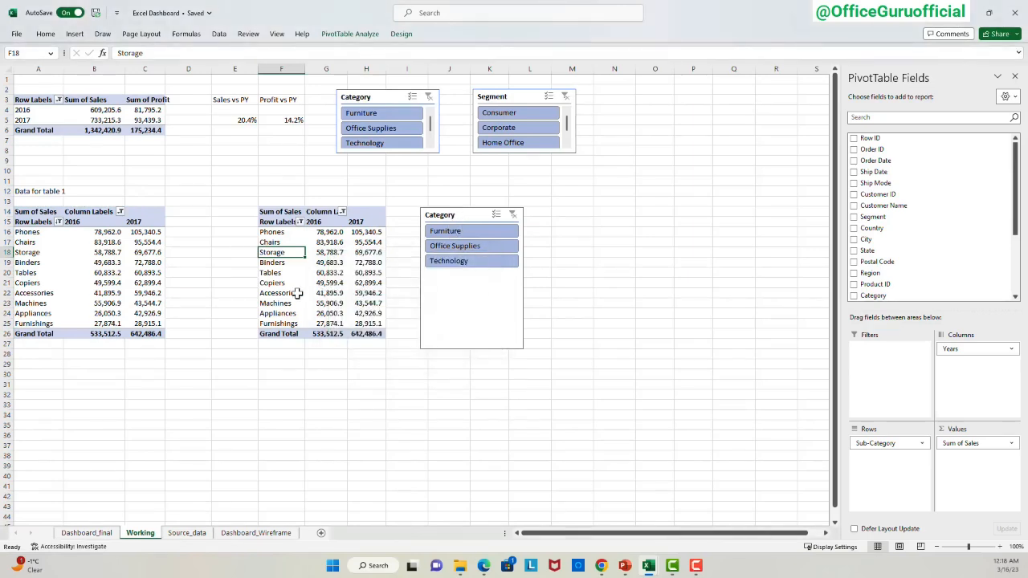
Replace Sub-Category with City as the row field of the copied PivotTable.
{"action": "left_click", "coordinate": [295, 294]}
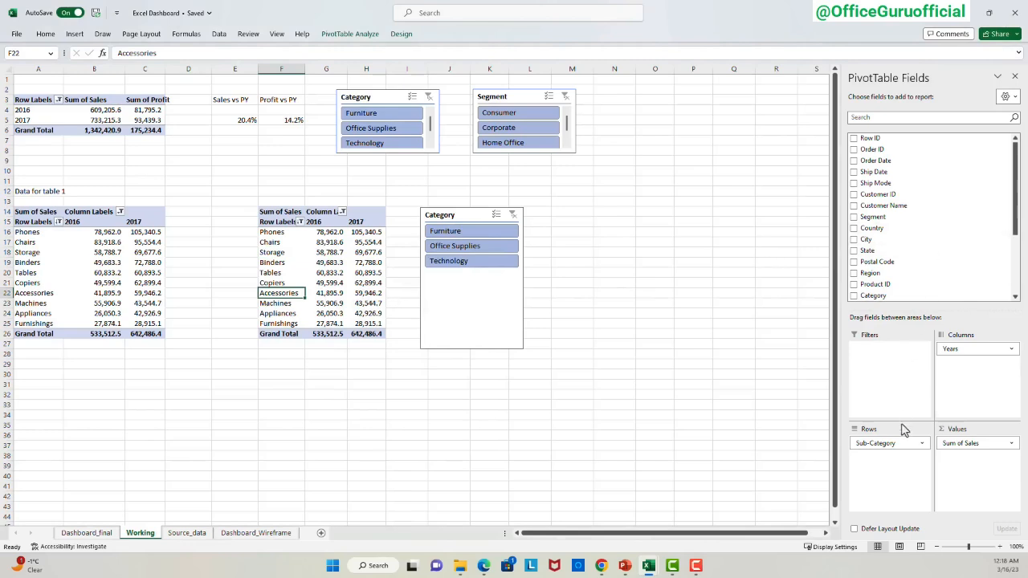
{"action": "left_click_drag", "start_coordinate": [898, 448], "coordinate": [872, 452]}
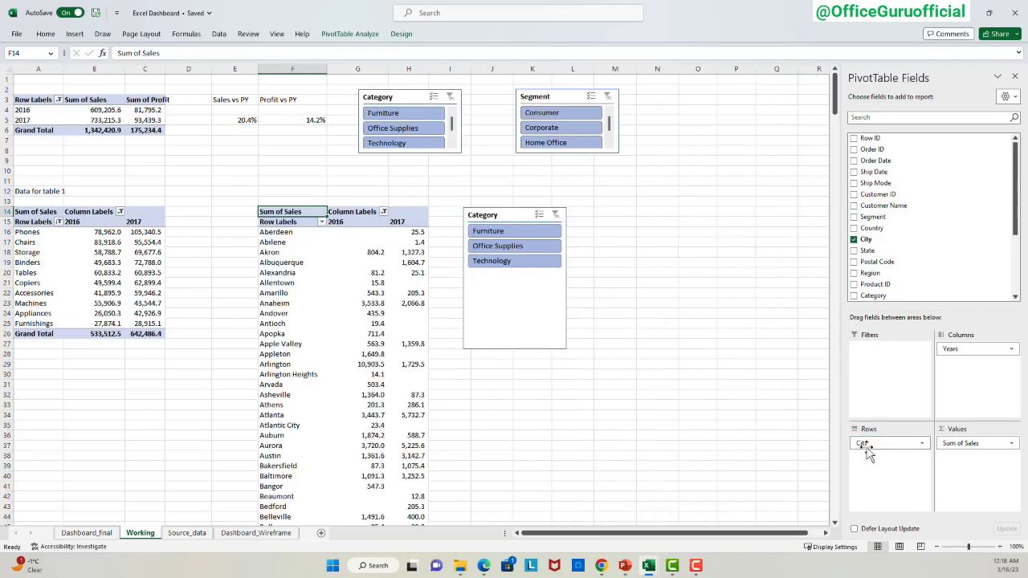
Filter the City PivotTable at F14 to the top 10 items by Sum of Sales.
{"action": "left_click", "coordinate": [291, 272]}
{"action": "left_click", "coordinate": [321, 222]}
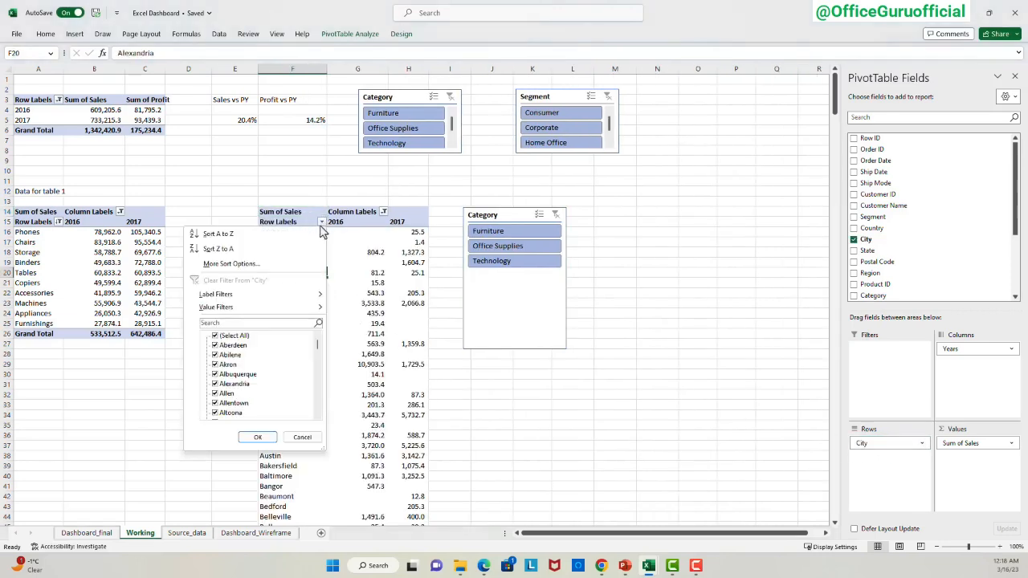
{"action": "mouse_move", "coordinate": [281, 309]}
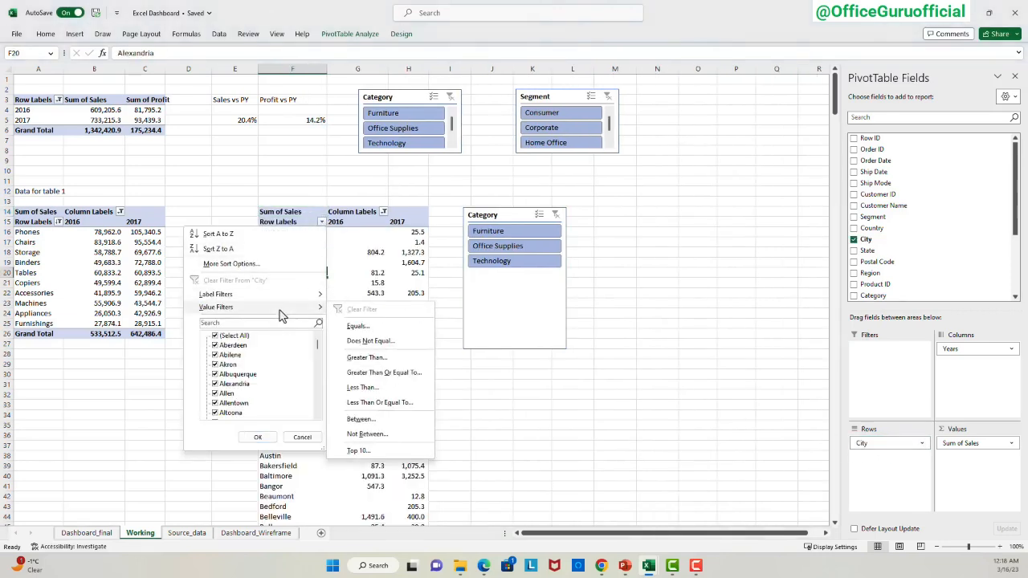
{"action": "left_click", "coordinate": [376, 453]}
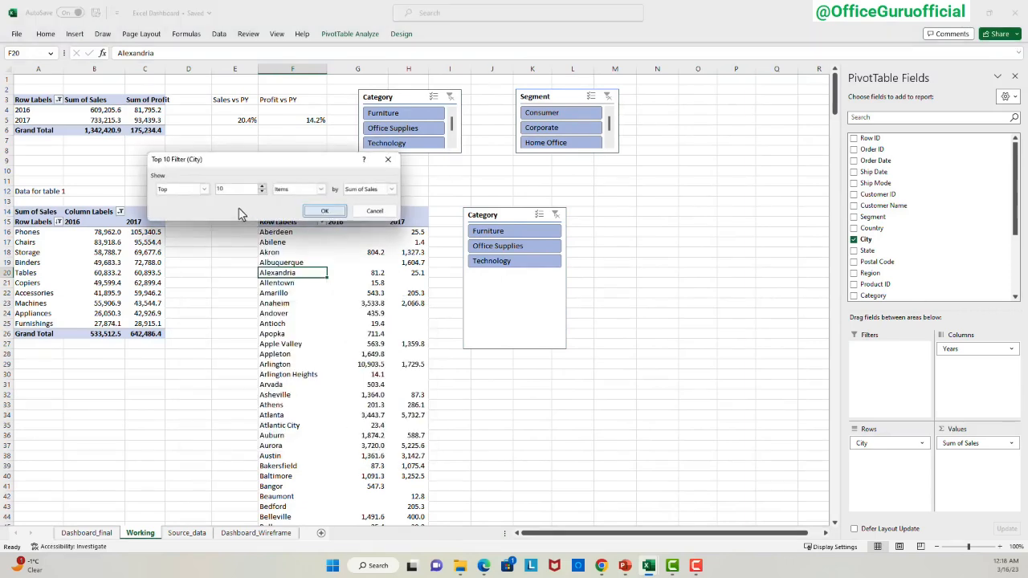
{"action": "left_click", "coordinate": [325, 211]}
Sort the cities in the PivotTable at F14 in descending order by Sum of Sales.
{"action": "left_click", "coordinate": [305, 222]}
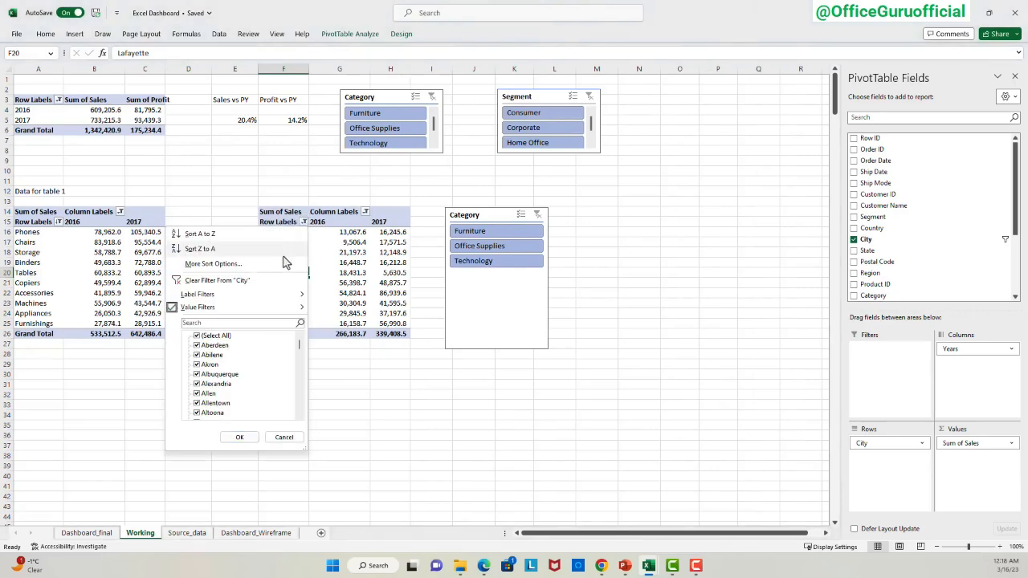
{"action": "left_click", "coordinate": [283, 262]}
{"action": "left_click", "coordinate": [239, 172]}
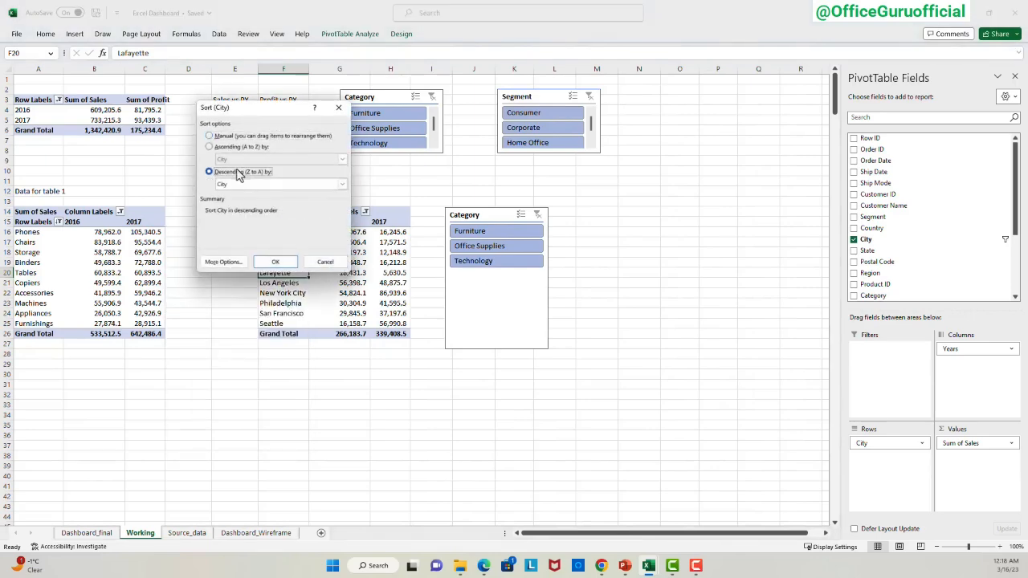
{"action": "left_click", "coordinate": [241, 184]}
{"action": "left_click", "coordinate": [243, 201]}
{"action": "left_click", "coordinate": [273, 262]}
Review the text boxes and the Table 1 to Table 4 areas on the Dashboard_Wireframe sheet against the Working sheet.
{"action": "left_click", "coordinate": [241, 534]}
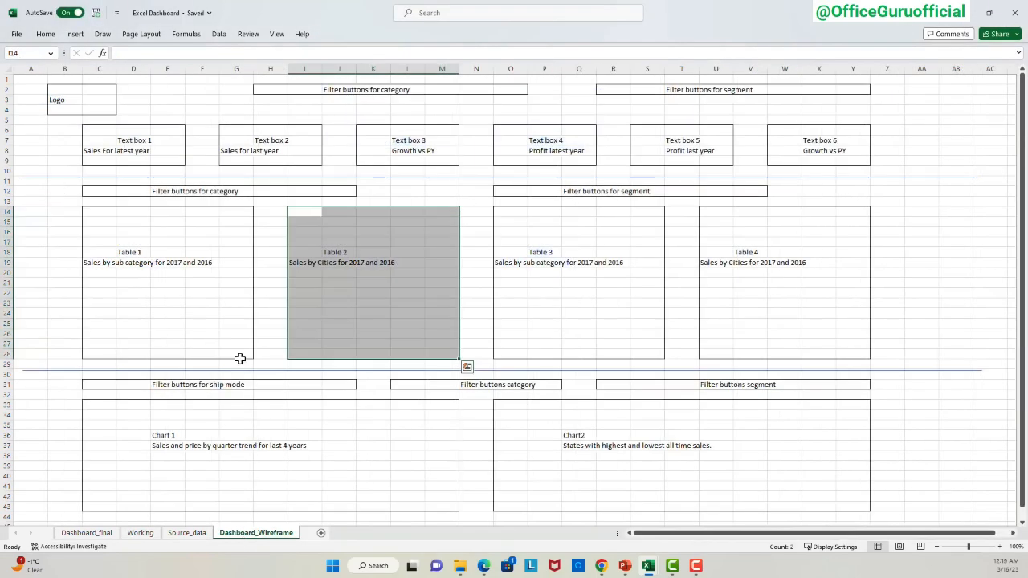
{"action": "left_click_drag", "start_coordinate": [95, 130], "coordinate": [849, 162]}
{"action": "left_click_drag", "start_coordinate": [110, 212], "coordinate": [445, 340]}
{"action": "left_click_drag", "start_coordinate": [515, 214], "coordinate": [841, 353]}
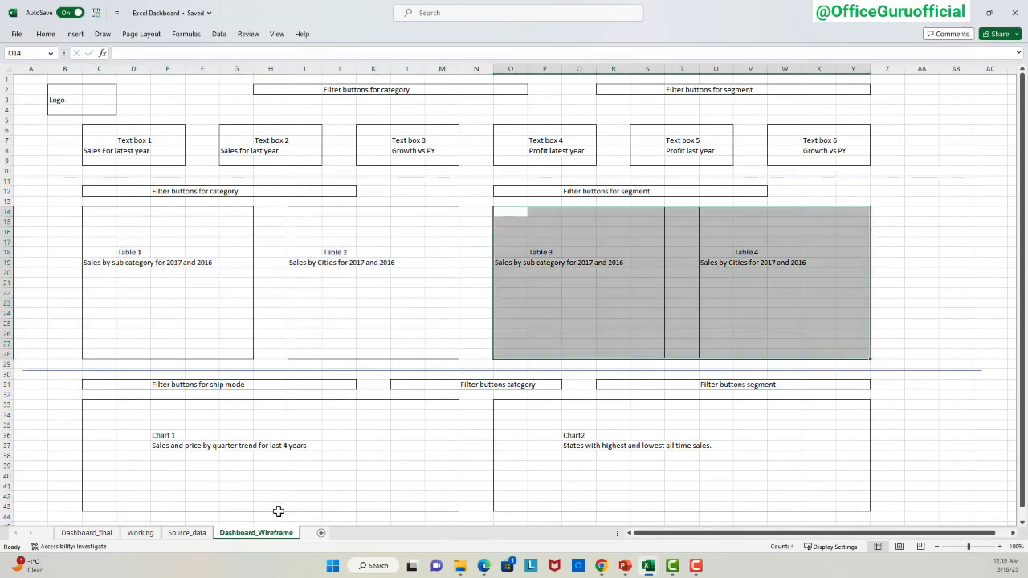
{"action": "left_click", "coordinate": [139, 532]}
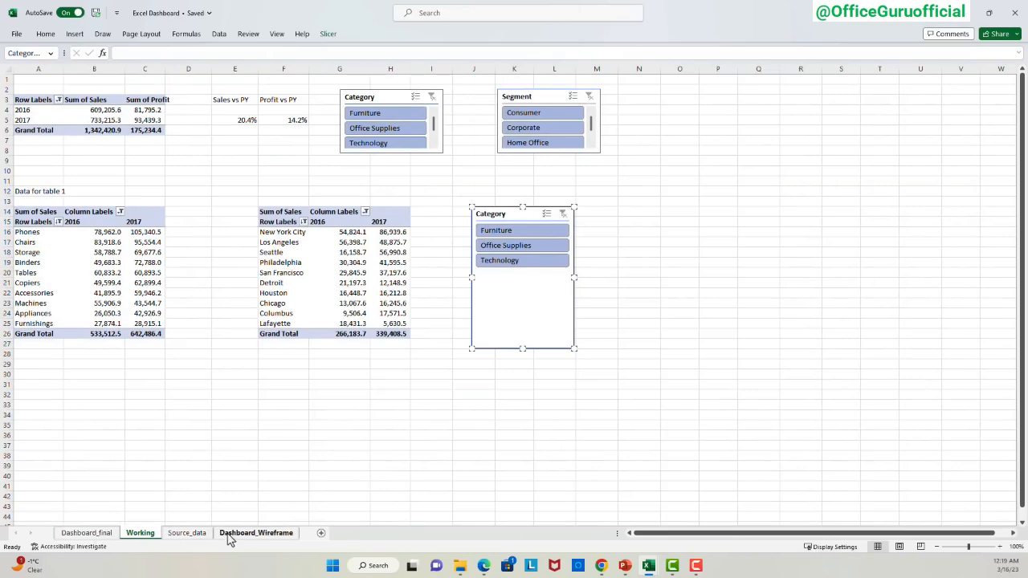
{"action": "left_click", "coordinate": [256, 533]}
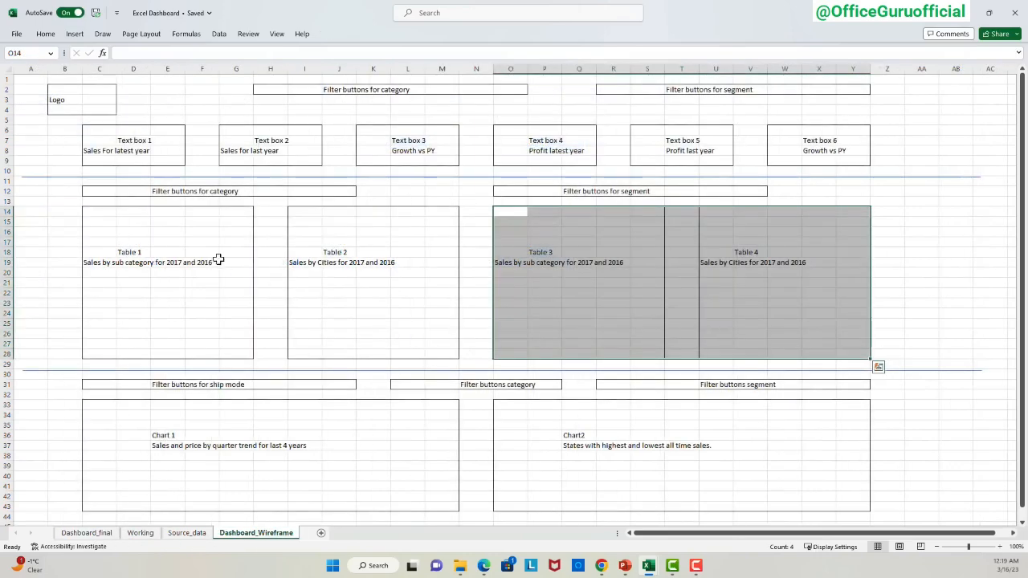
Copy both PivotTables in A14:H26 of the Working sheet to cell A33.
{"action": "left_click", "coordinate": [140, 533]}
{"action": "left_click_drag", "start_coordinate": [34, 334], "coordinate": [388, 209]}
{"action": "key", "text": "ctrl+c"}
{"action": "left_click", "coordinate": [32, 405]}
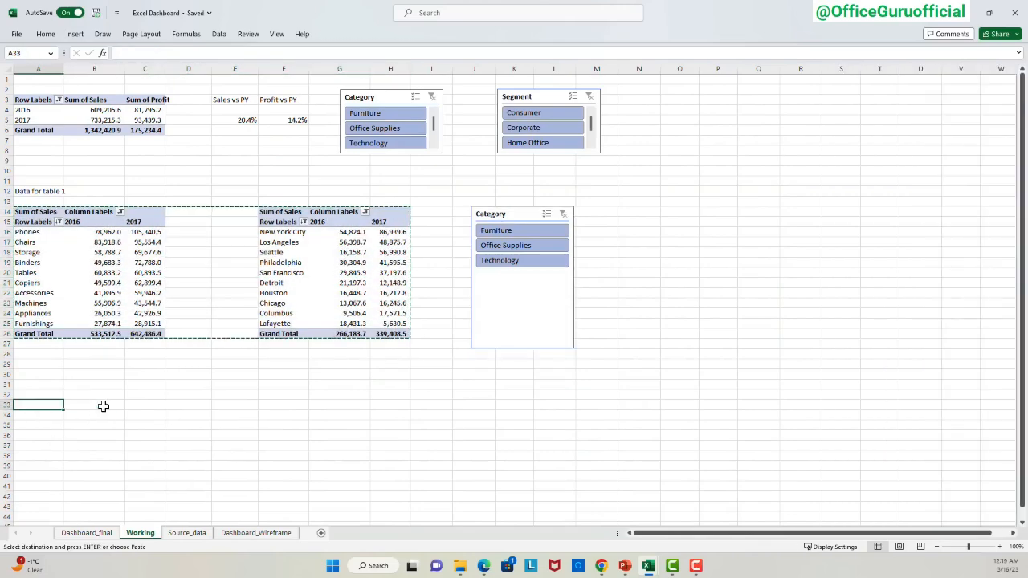
{"action": "key", "text": "ctrl+v"}
Change the heading in A12 to "Data for table 1 and table 2".
{"action": "left_click", "coordinate": [40, 193]}
{"action": "key", "text": "F2"}
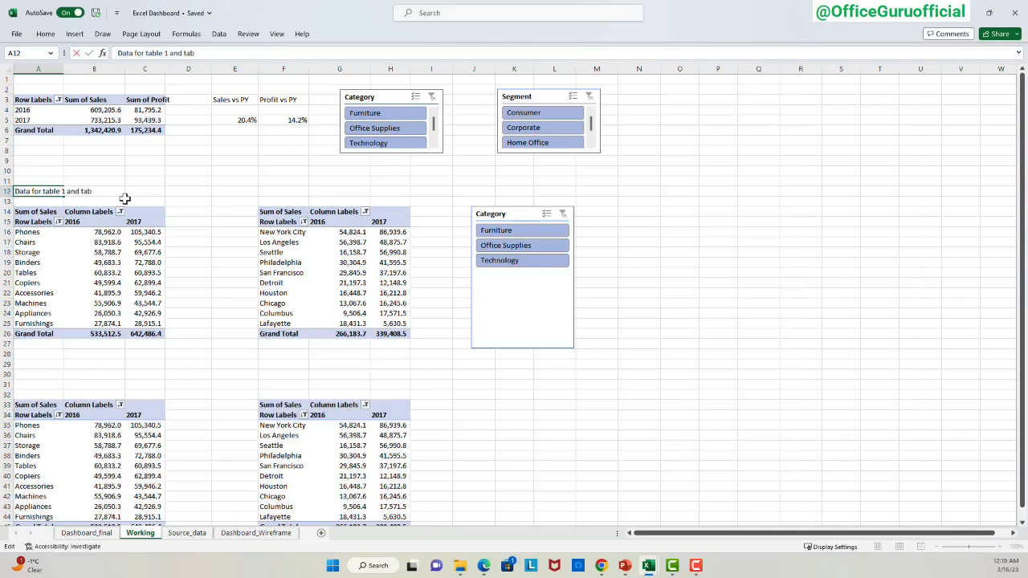
{"action": "type", "text": "2"}
{"action": "key", "text": "Return"}
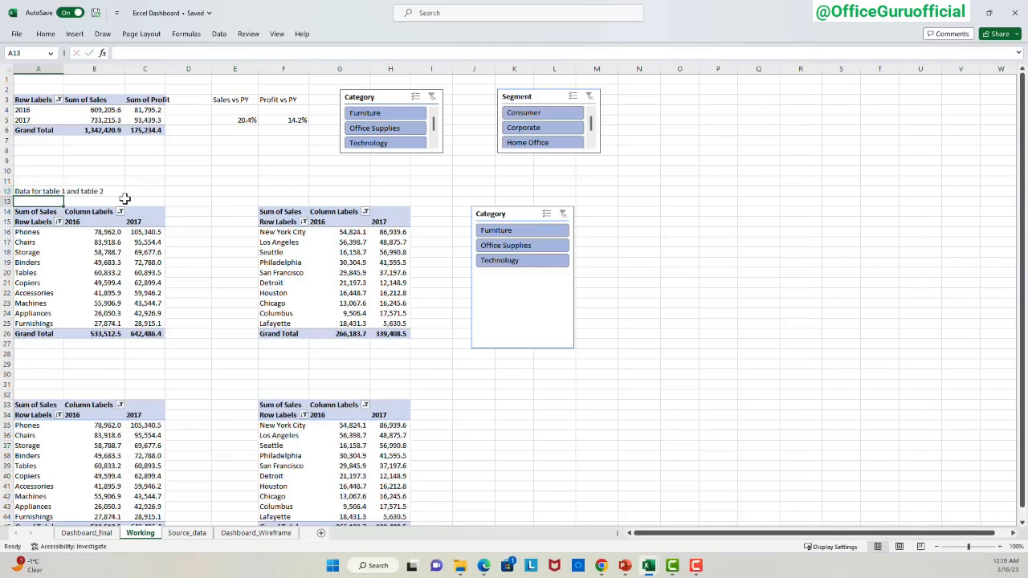
Copy the A12 heading to A31 and change it to "Data for table 3 and table 4".
{"action": "left_click", "coordinate": [41, 380]}
{"action": "left_click", "coordinate": [24, 193]}
{"action": "key", "text": "ctrl+c"}
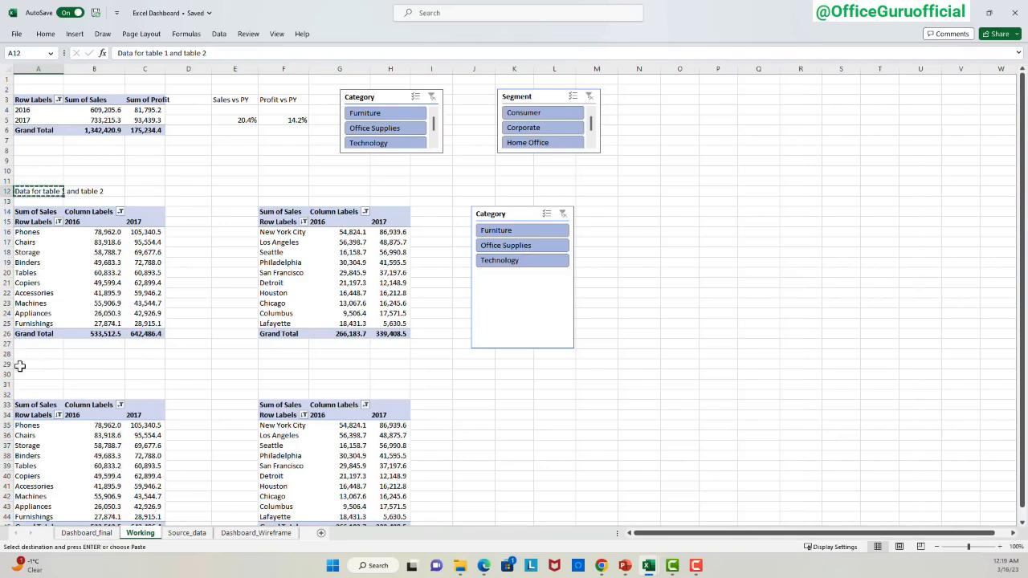
{"action": "left_click", "coordinate": [30, 388]}
{"action": "key", "text": "ctrl+v"}
{"action": "double_click", "coordinate": [57, 383]}
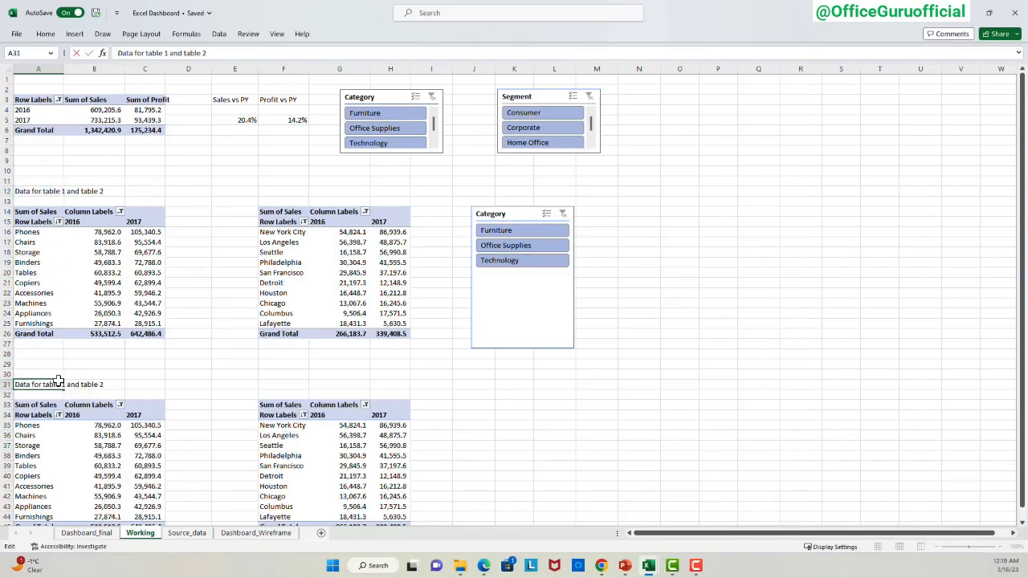
{"action": "key", "text": "BackSpace"}
{"action": "type", "text": "3"}
{"action": "type", "text": "4"}
{"action": "key", "text": "Return"}
Check on the Dashboard_Wireframe sheet which filter buttons control Tables 1 and 2 and which control Tables 3 and 4.
{"action": "scroll", "coordinate": [104, 398], "scroll_direction": "down", "scroll_amount": 2}
{"action": "left_click", "coordinate": [54, 396]}
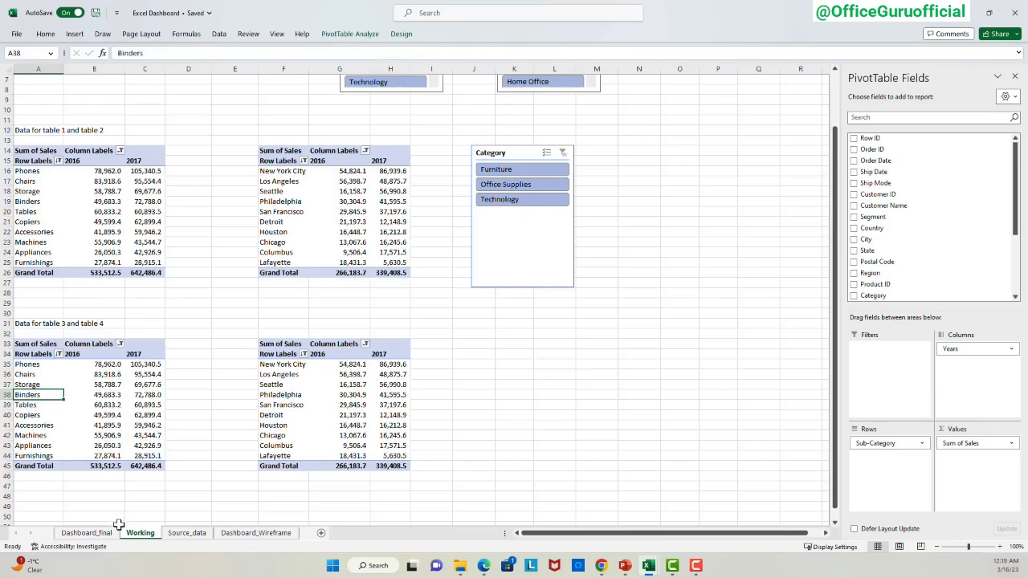
{"action": "left_click", "coordinate": [225, 537]}
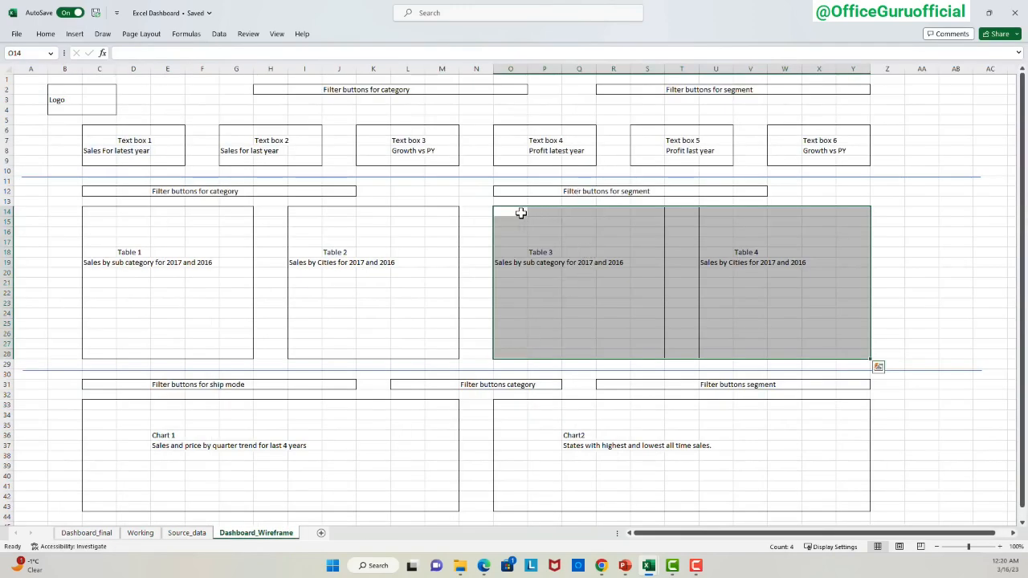
{"action": "left_click_drag", "start_coordinate": [441, 212], "coordinate": [95, 357]}
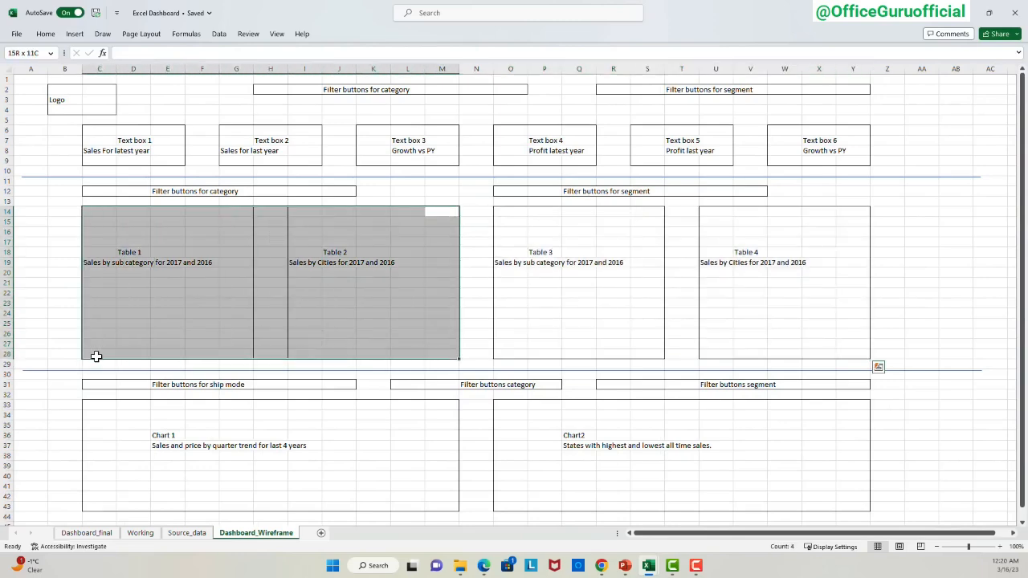
{"action": "left_click_drag", "start_coordinate": [101, 192], "coordinate": [430, 195]}
{"action": "left_click_drag", "start_coordinate": [534, 216], "coordinate": [865, 352]}
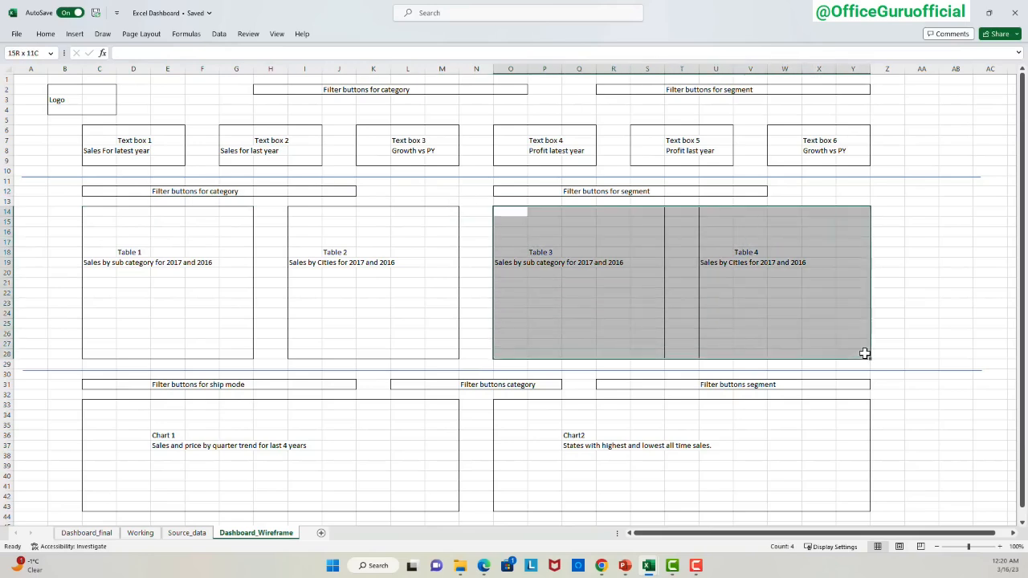
{"action": "left_click", "coordinate": [520, 189]}
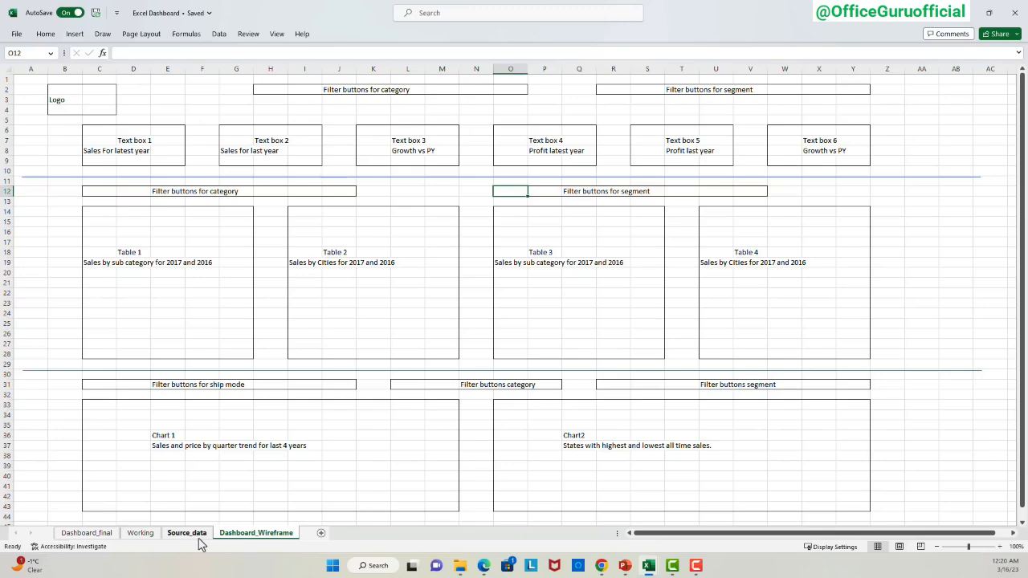
{"action": "left_click", "coordinate": [138, 534]}
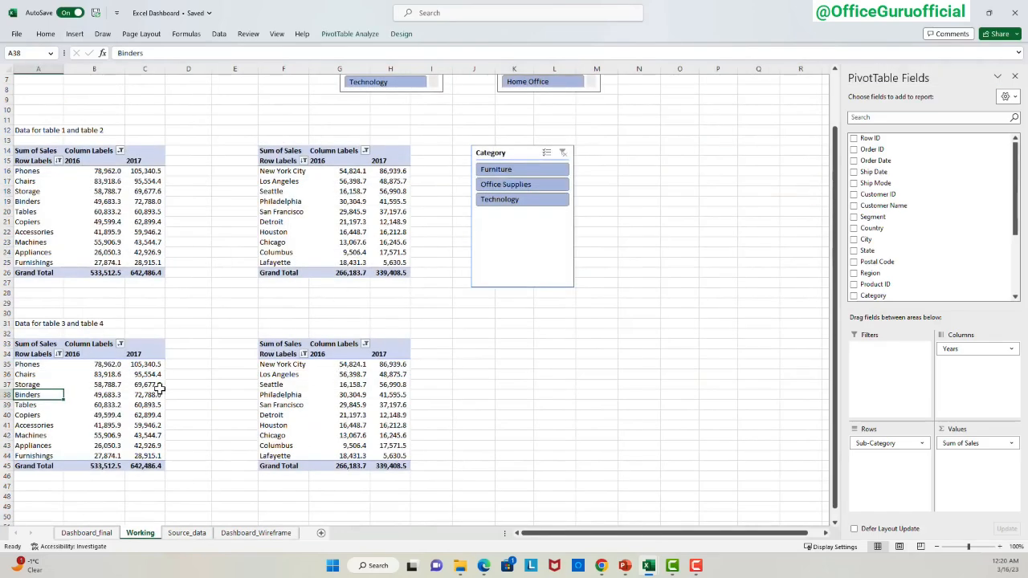
Disconnect the Sub-Category PivotTable at A33 from the Category_Table1 slicer.
{"action": "left_click", "coordinate": [105, 391]}
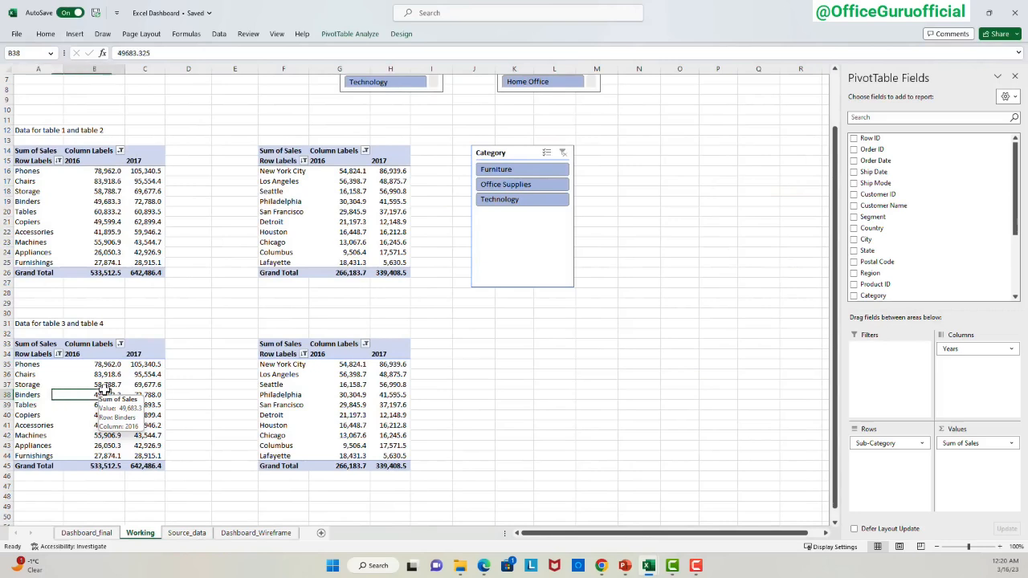
{"action": "left_click_drag", "start_coordinate": [281, 445], "coordinate": [24, 344]}
{"action": "left_click", "coordinate": [107, 385]}
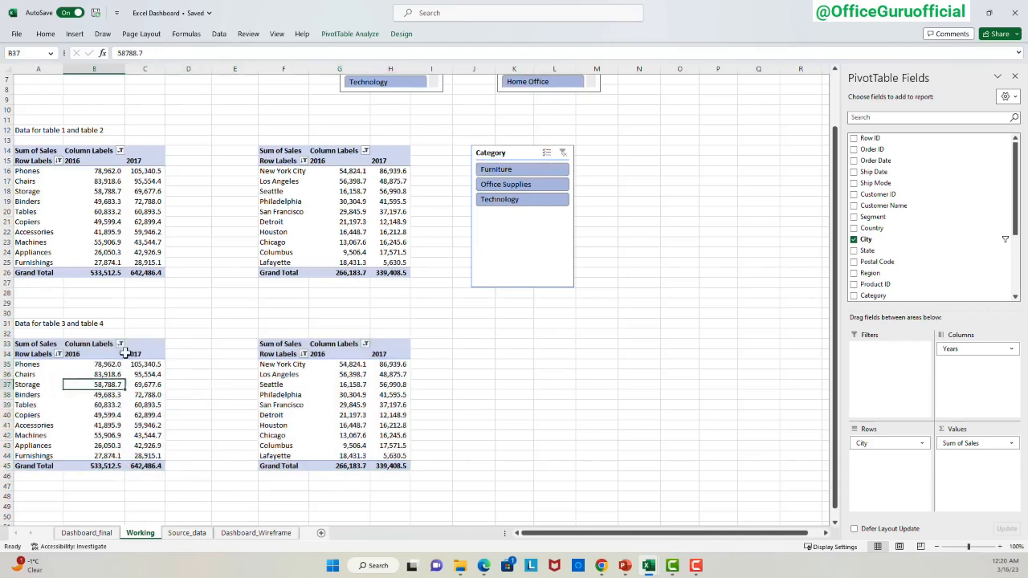
{"action": "left_click", "coordinate": [351, 35]}
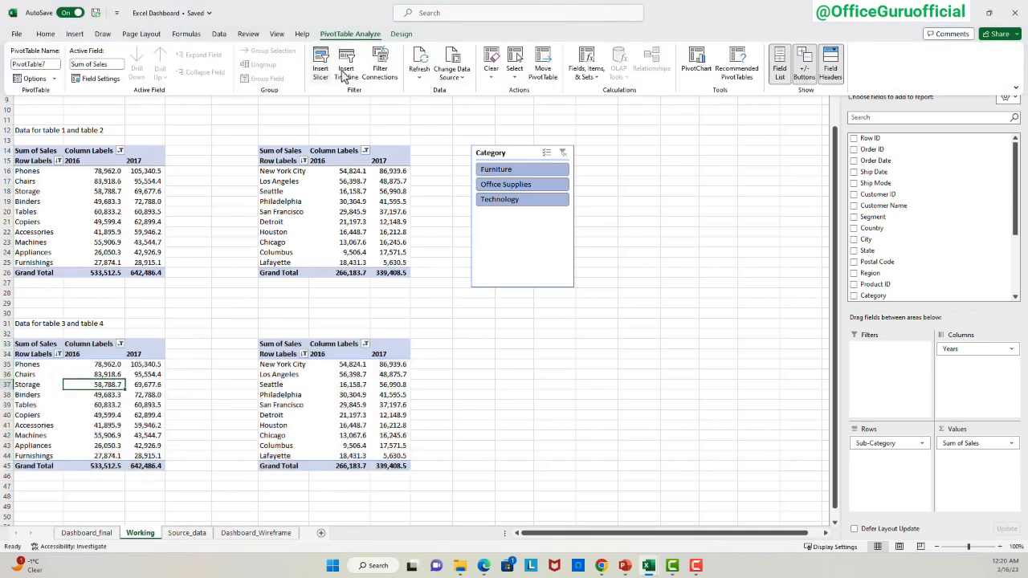
{"action": "left_click", "coordinate": [380, 69]}
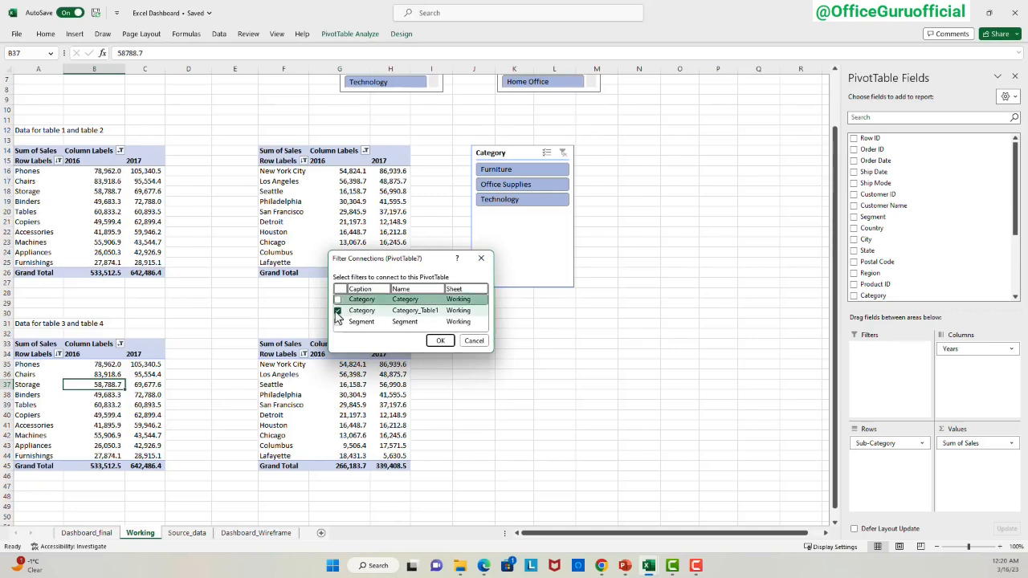
{"action": "left_click", "coordinate": [339, 311]}
{"action": "left_click", "coordinate": [482, 260]}
Test the Category_Table1 slicer with Furniture to see which PivotTables respond, and clear the filter.
{"action": "left_click", "coordinate": [514, 169]}
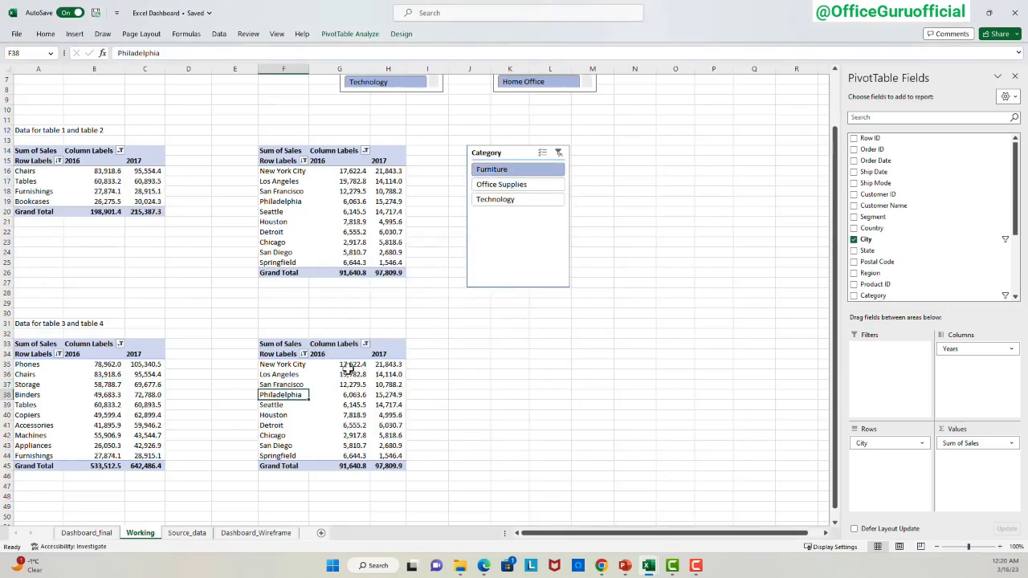
{"action": "left_click_drag", "start_coordinate": [351, 366], "coordinate": [382, 462]}
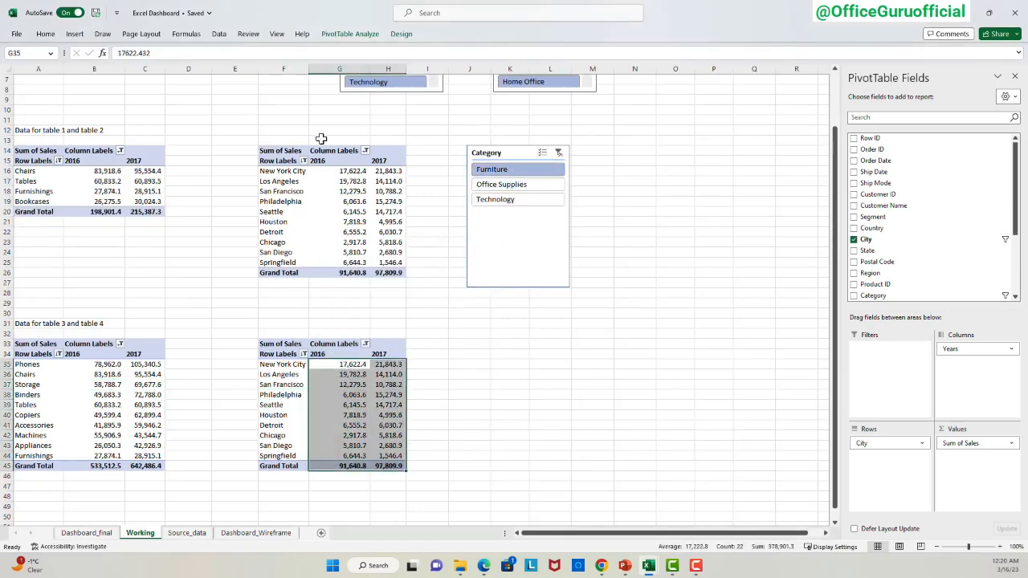
{"action": "left_click", "coordinate": [559, 154]}
Disconnect the City PivotTable at F33 from the Category_Table1 slicer.
{"action": "left_click", "coordinate": [270, 435]}
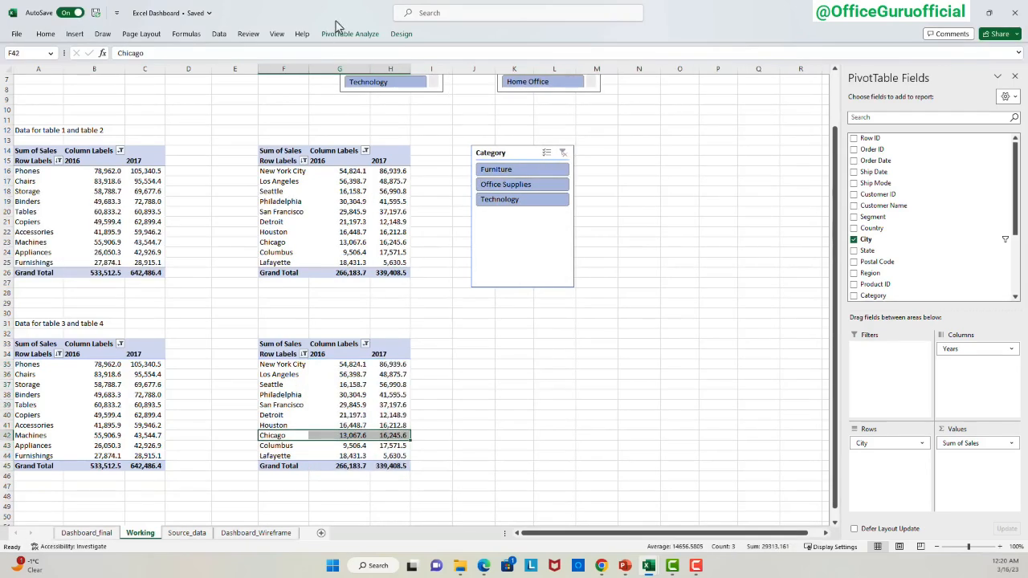
{"action": "left_click", "coordinate": [342, 35]}
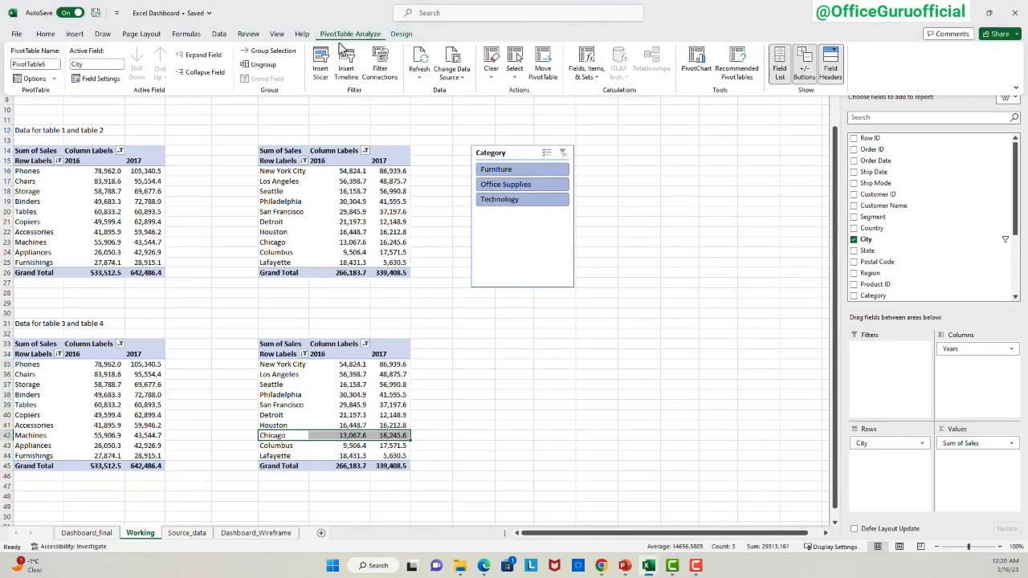
{"action": "left_click", "coordinate": [384, 71]}
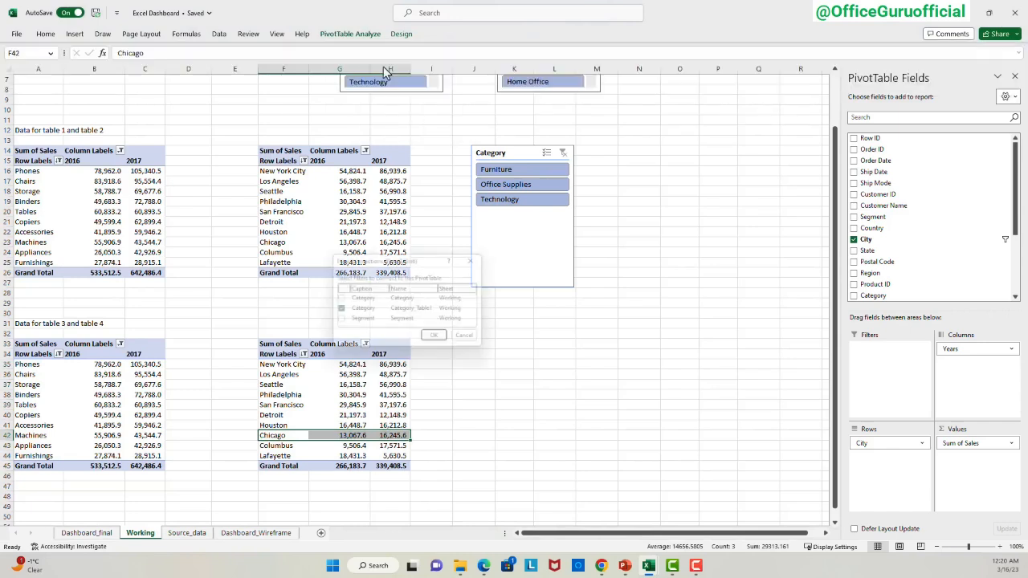
{"action": "left_click", "coordinate": [338, 299]}
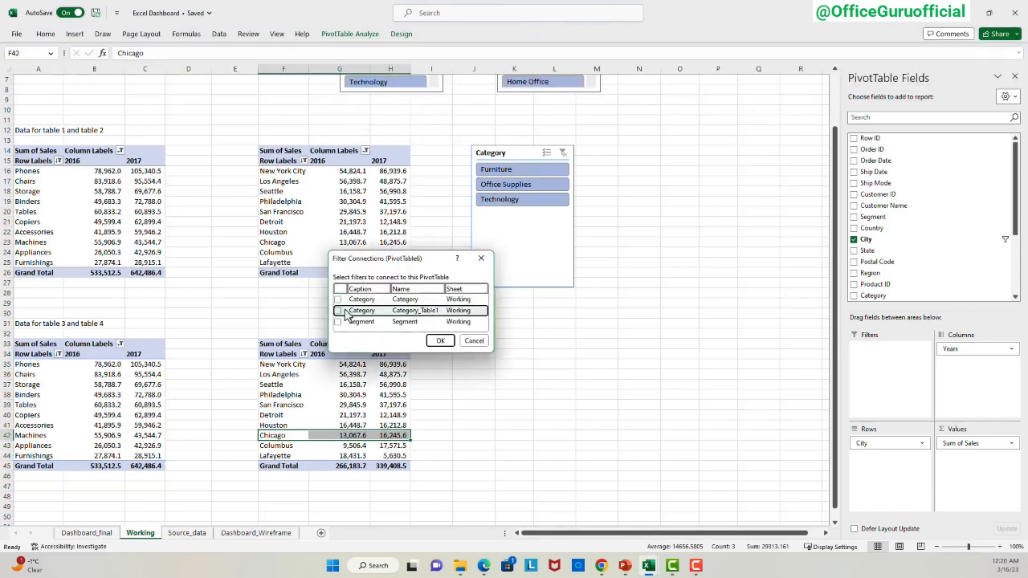
{"action": "left_click", "coordinate": [440, 340]}
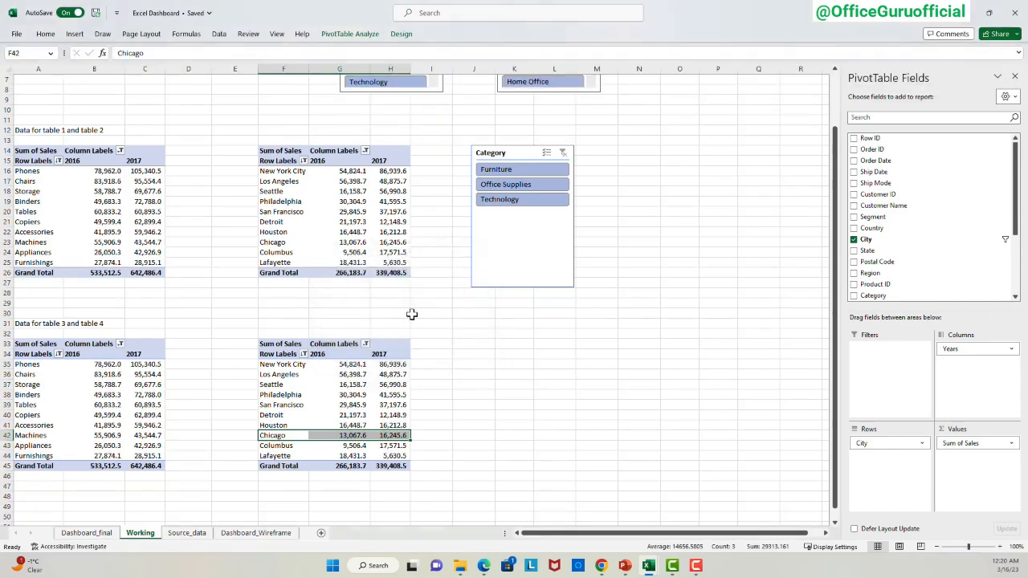
Filter the Category_Table1 slicer to Furniture again to check both lower PivotTables, and clear the filter.
{"action": "left_click", "coordinate": [508, 172]}
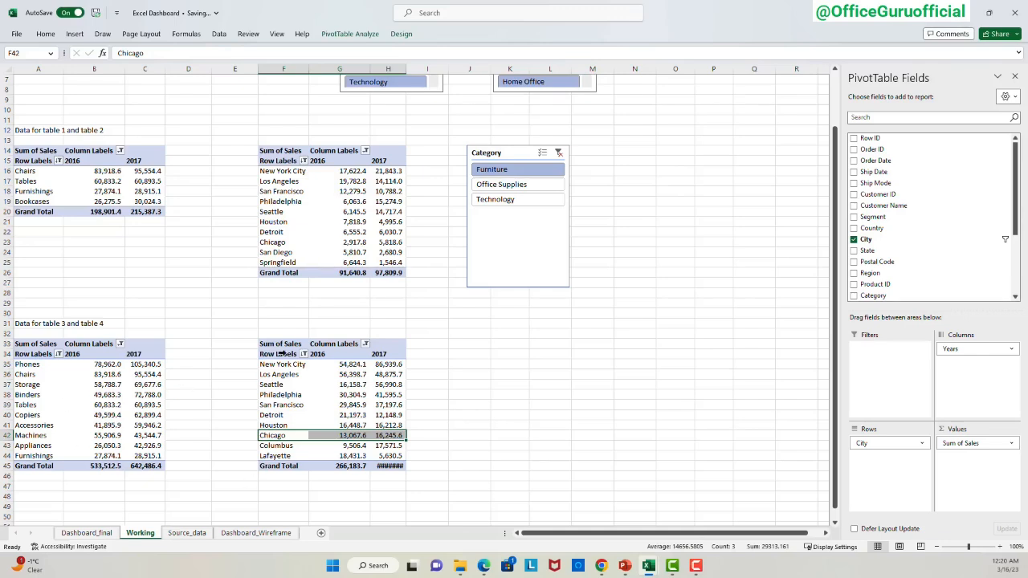
{"action": "left_click", "coordinate": [559, 153]}
{"action": "left_click", "coordinate": [345, 385]}
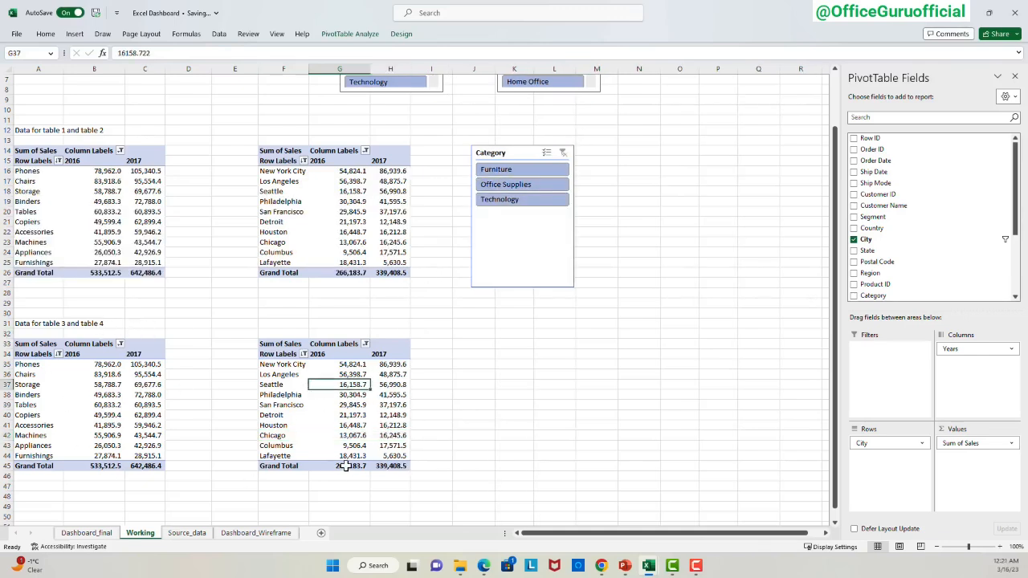
Insert a Segment slicer for the Sub-Category PivotTable at A33, move it beside the City PivotTable at F33, and shorten it to fit its buttons.
{"action": "mouse_move", "coordinate": [345, 466]}
{"action": "left_click", "coordinate": [115, 415]}
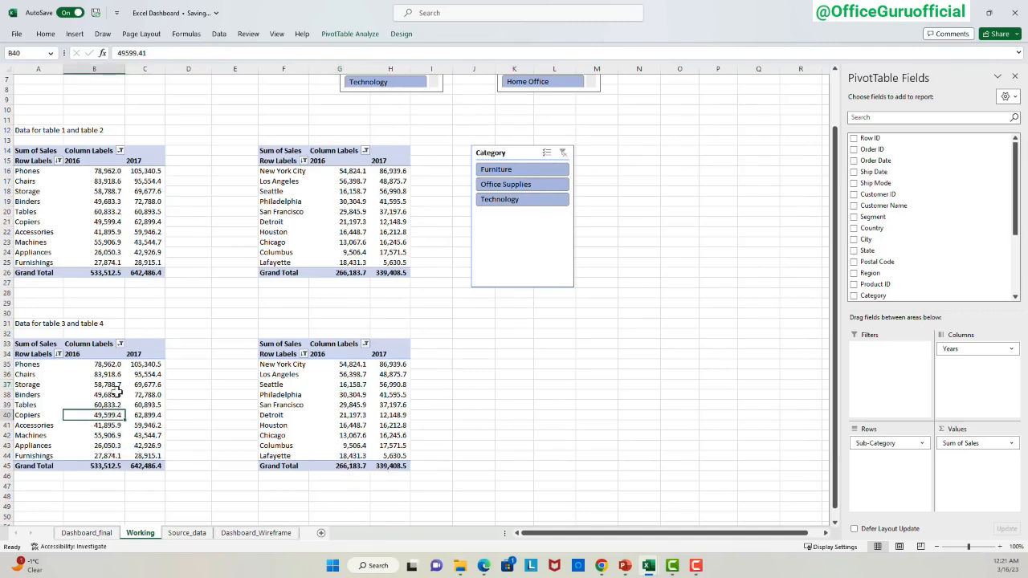
{"action": "scroll", "coordinate": [907, 246], "scroll_direction": "down", "scroll_amount": 3}
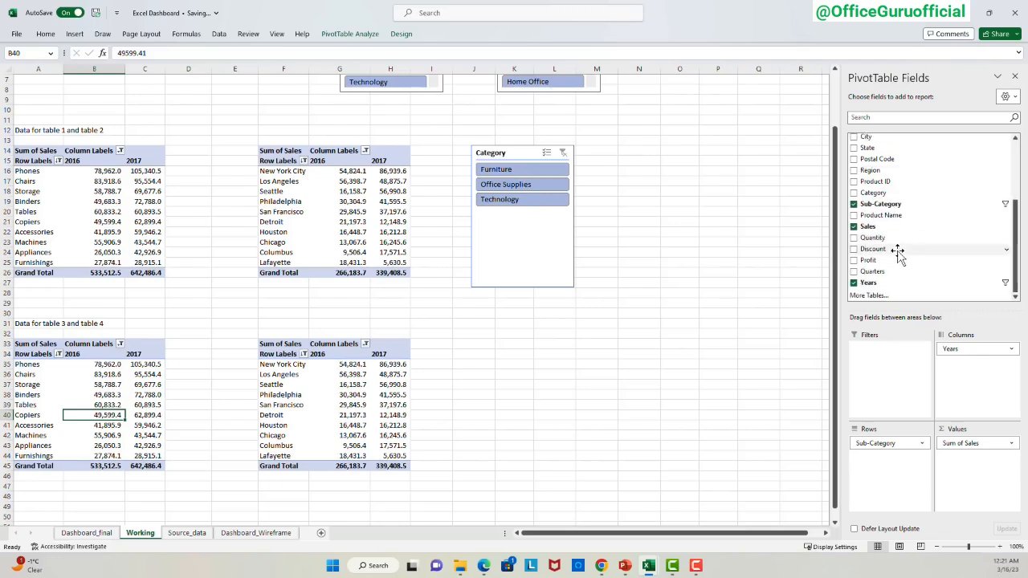
{"action": "scroll", "coordinate": [898, 252], "scroll_direction": "up", "scroll_amount": 1}
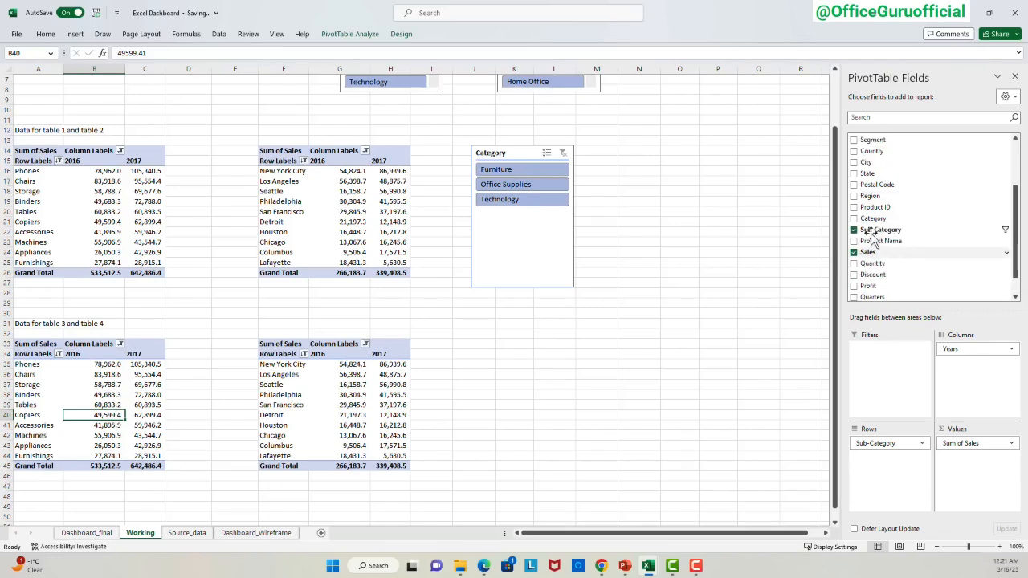
{"action": "right_click", "coordinate": [879, 229]}
{"action": "left_click", "coordinate": [826, 276]}
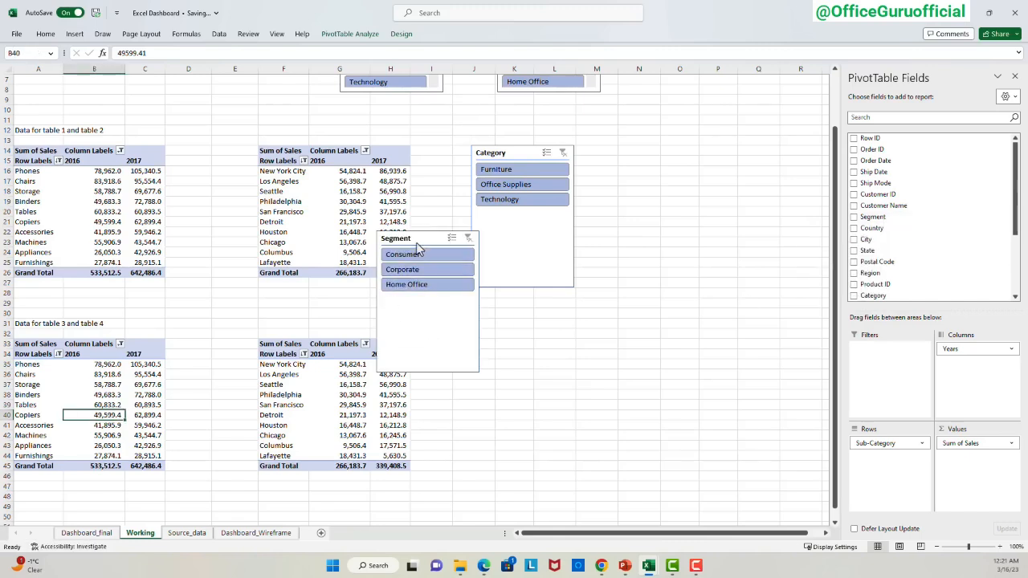
{"action": "left_click_drag", "start_coordinate": [417, 248], "coordinate": [495, 352]}
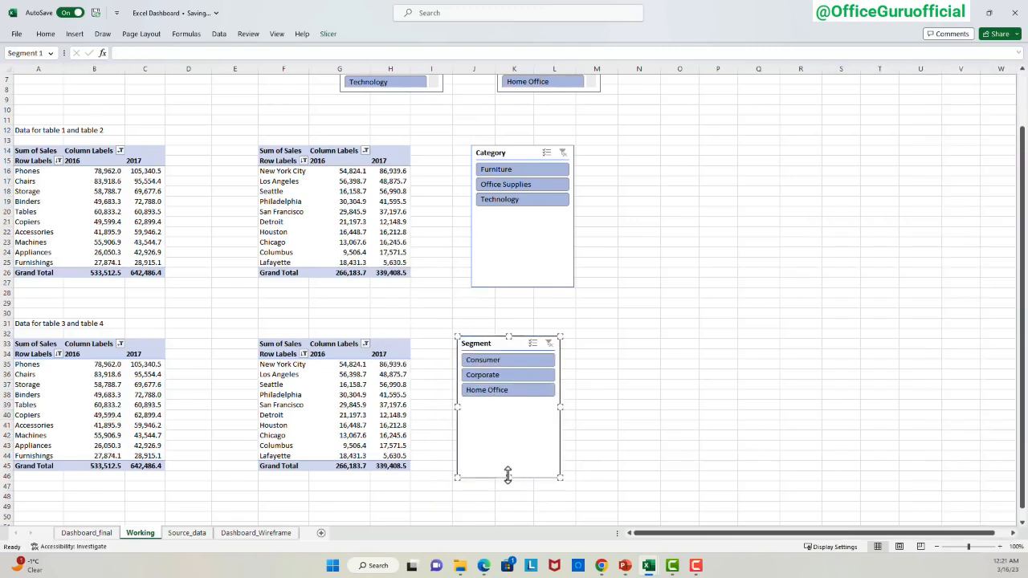
{"action": "left_click_drag", "start_coordinate": [507, 476], "coordinate": [505, 402]}
Set the new Segment slicer's name to Segment_table in its slicer settings, keeping the Segment caption.
{"action": "left_click", "coordinate": [489, 344]}
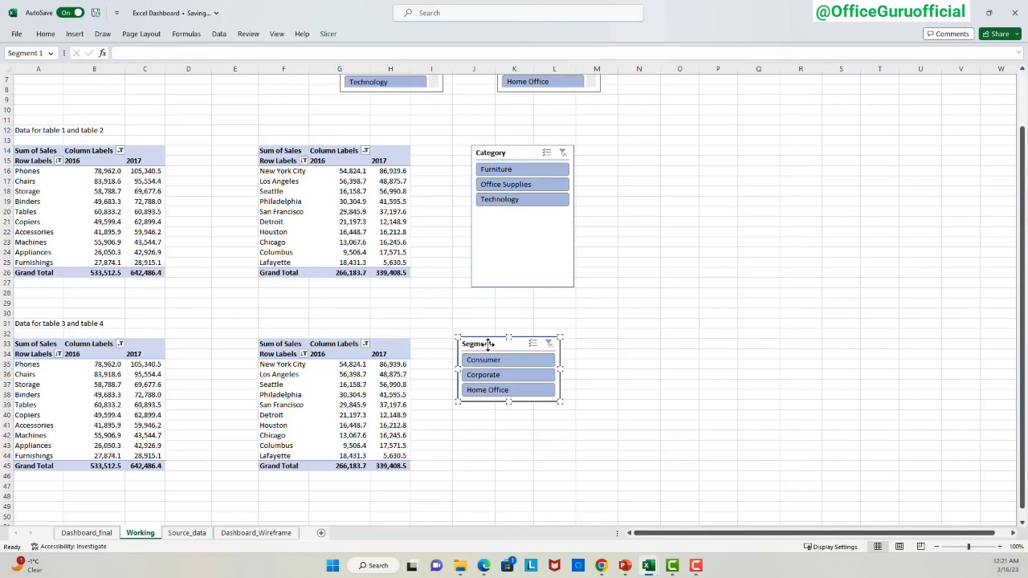
{"action": "left_click", "coordinate": [327, 34]}
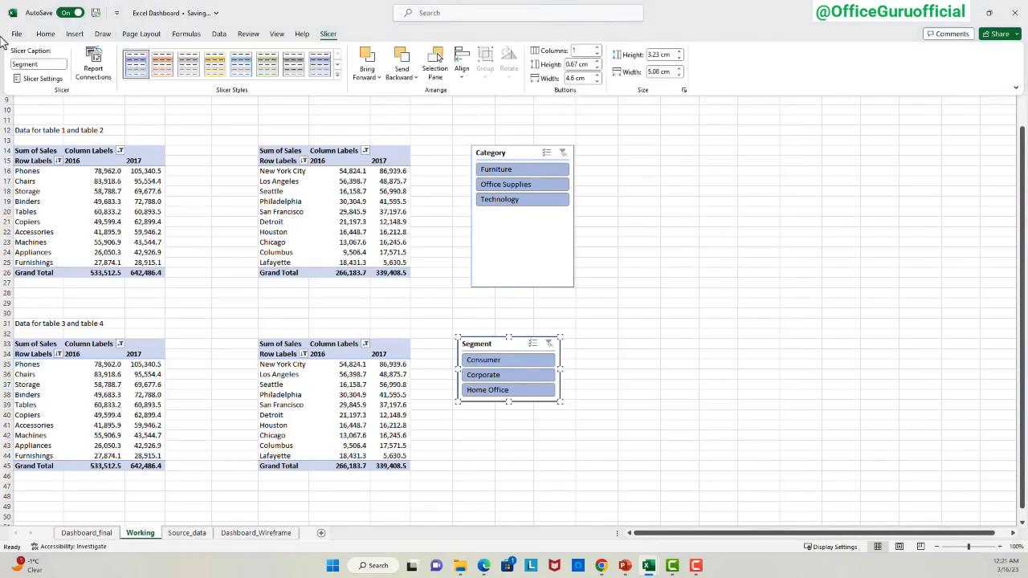
{"action": "left_click", "coordinate": [44, 79]}
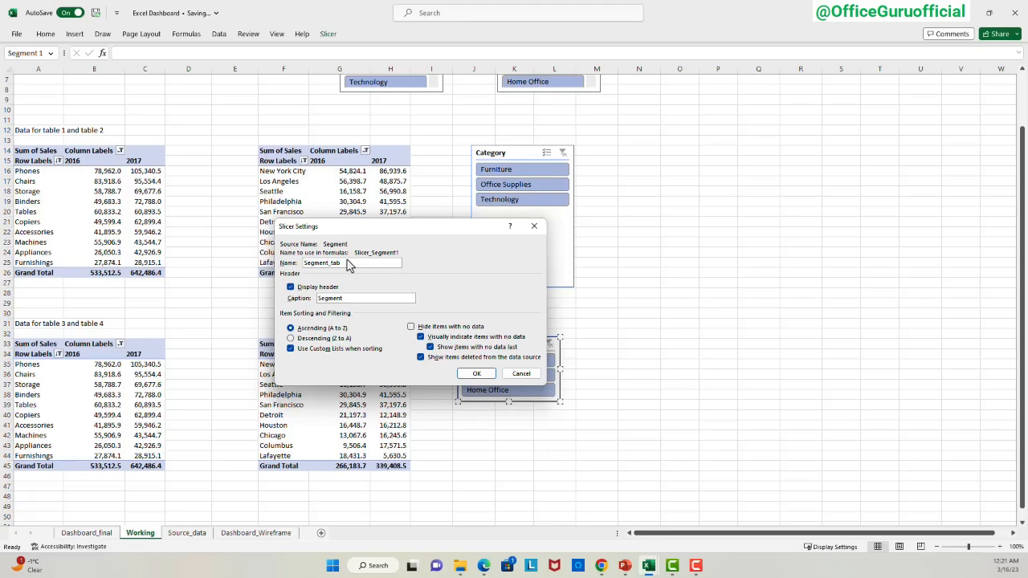
{"action": "left_click", "coordinate": [476, 373]}
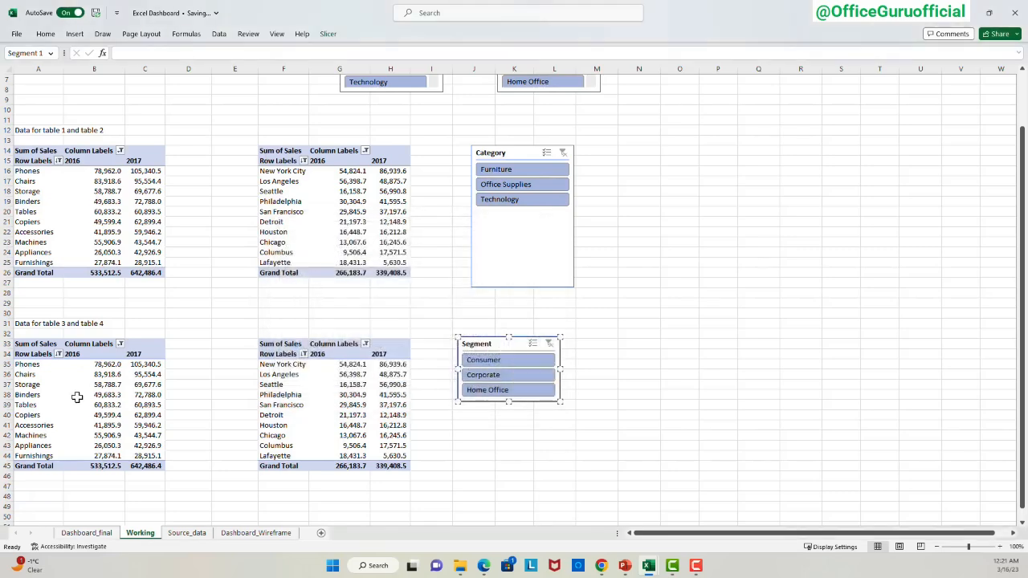
Check which slicers are connected to the Sub-Category PivotTable at A33.
{"action": "left_click", "coordinate": [89, 394]}
{"action": "left_click", "coordinate": [349, 34]}
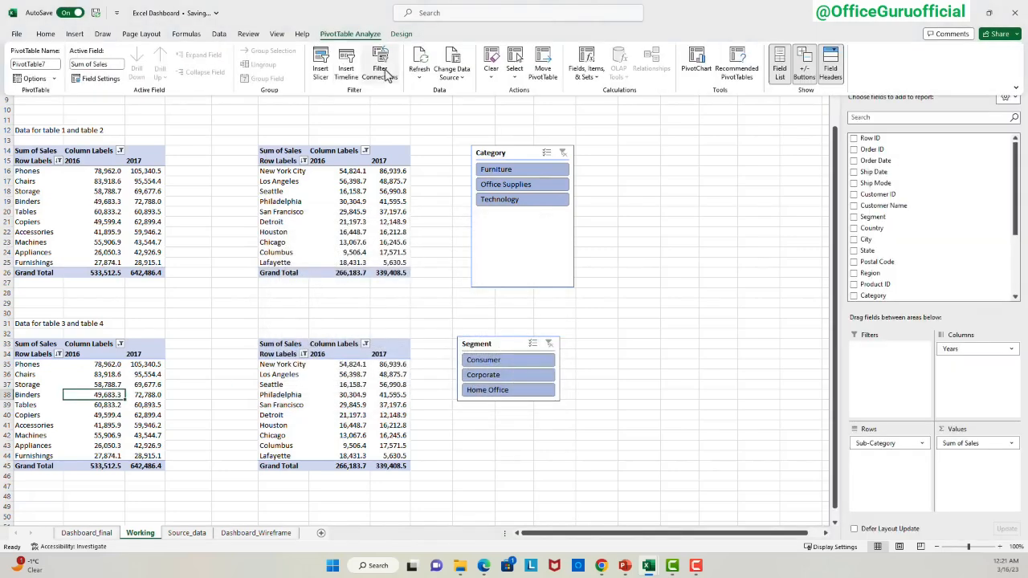
{"action": "left_click", "coordinate": [380, 63]}
{"action": "scroll", "coordinate": [417, 324], "scroll_direction": "down", "scroll_amount": 1}
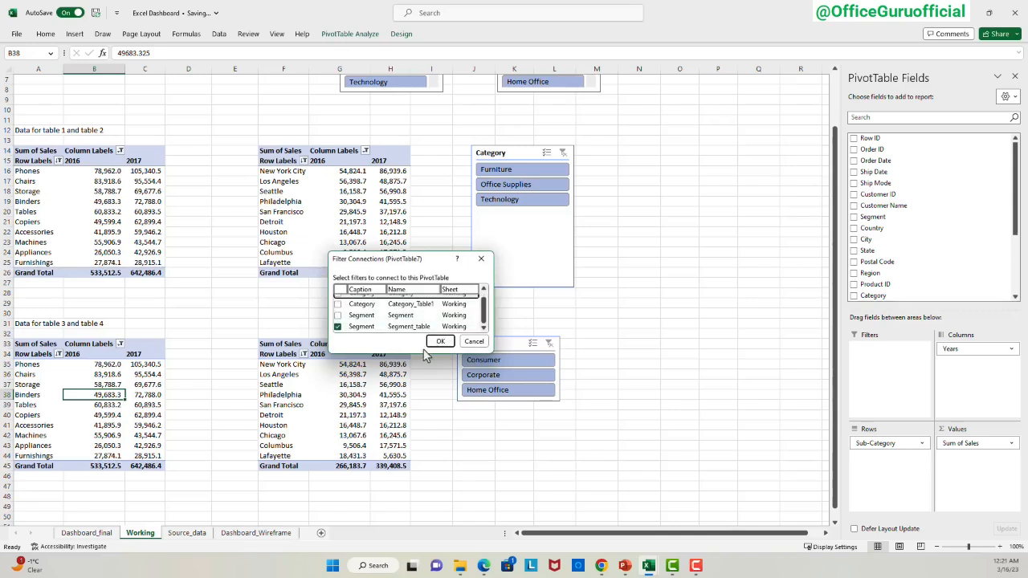
{"action": "left_click_drag", "start_coordinate": [487, 348], "coordinate": [576, 477]}
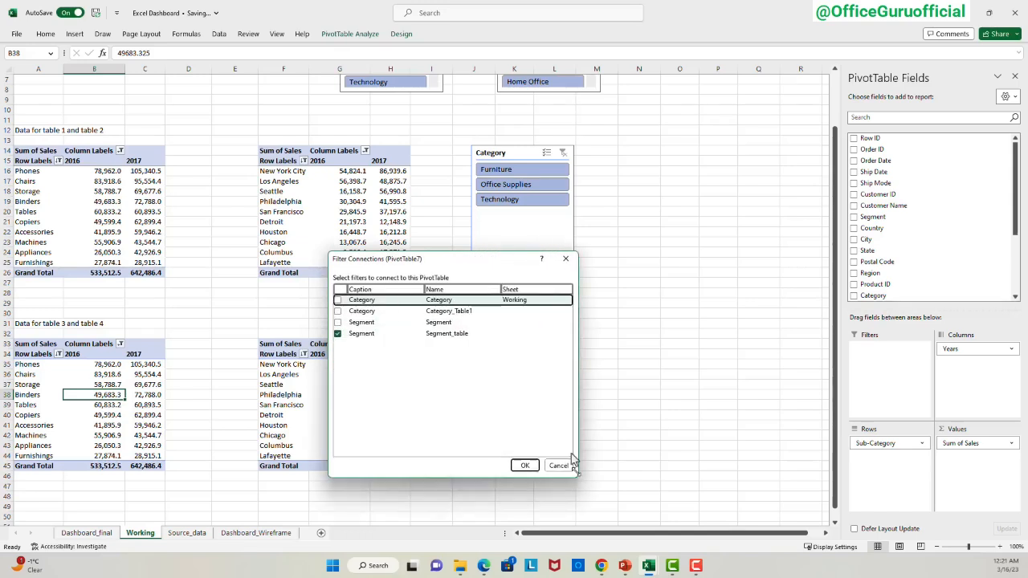
{"action": "left_click", "coordinate": [566, 466]}
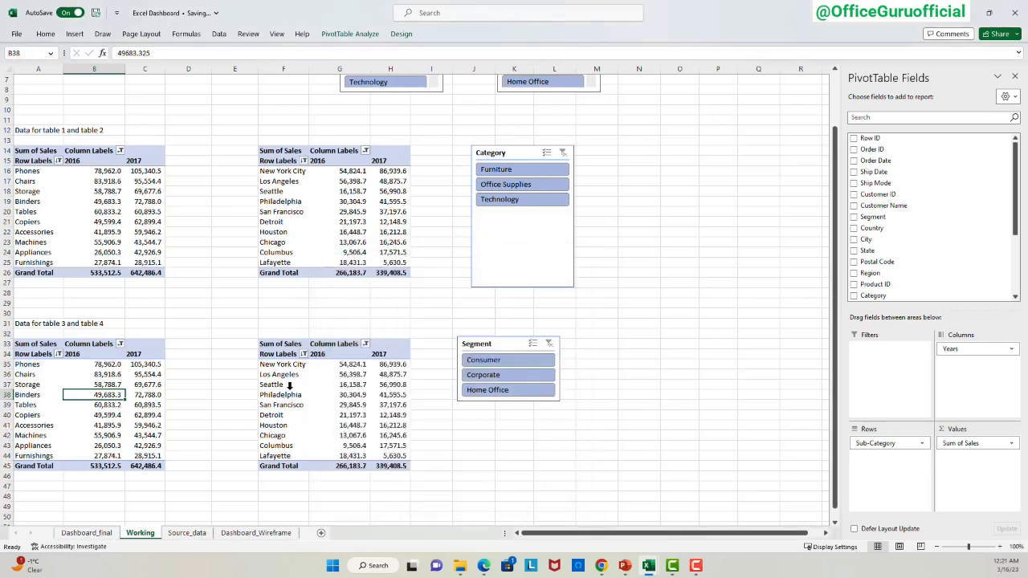
Connect the City PivotTable at F33 to the Segment_table slicer.
{"action": "left_click", "coordinate": [283, 394]}
{"action": "left_click", "coordinate": [348, 34]}
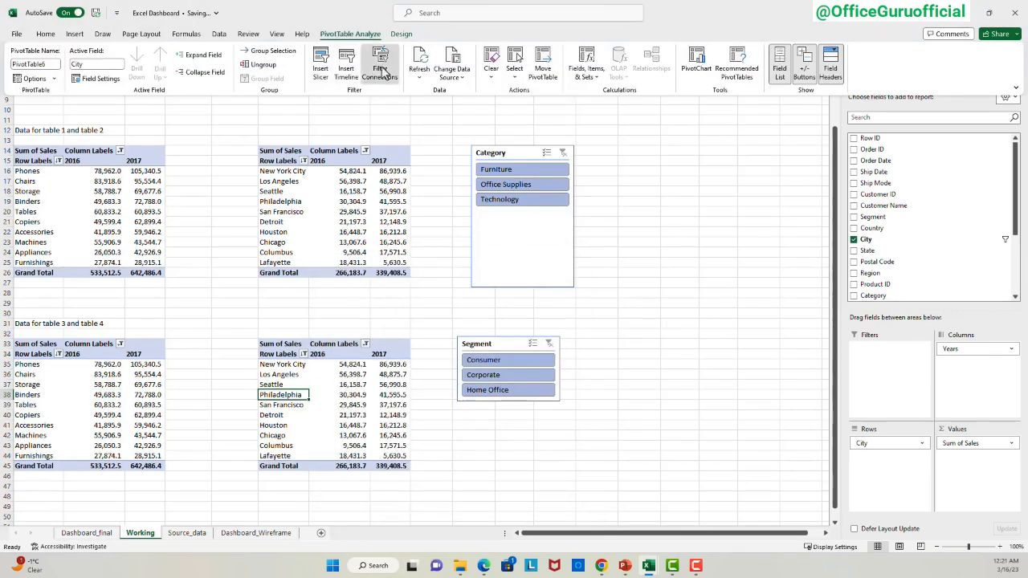
{"action": "left_click", "coordinate": [380, 64]}
{"action": "left_click_drag", "start_coordinate": [537, 412], "coordinate": [620, 487]}
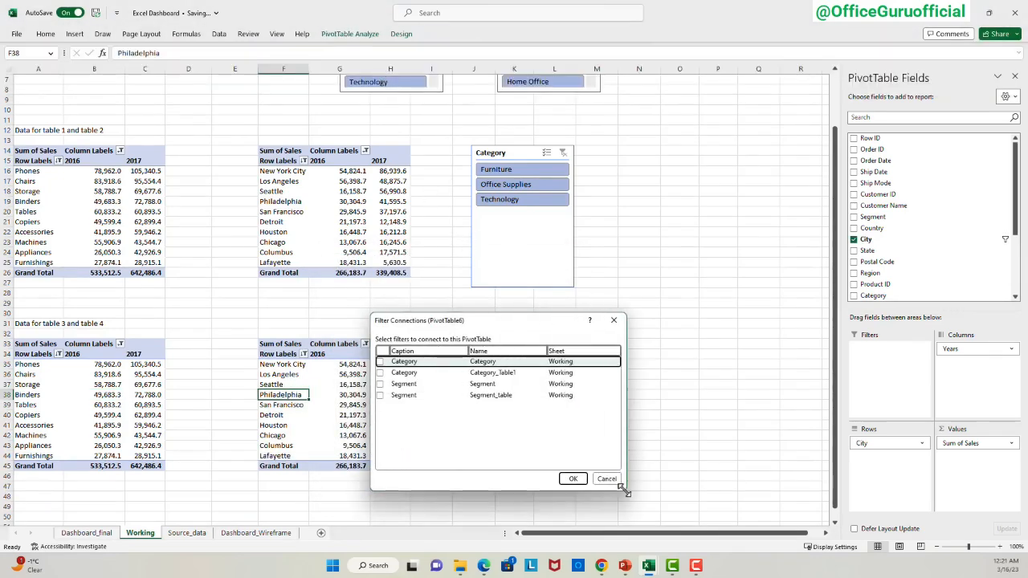
{"action": "left_click", "coordinate": [381, 395]}
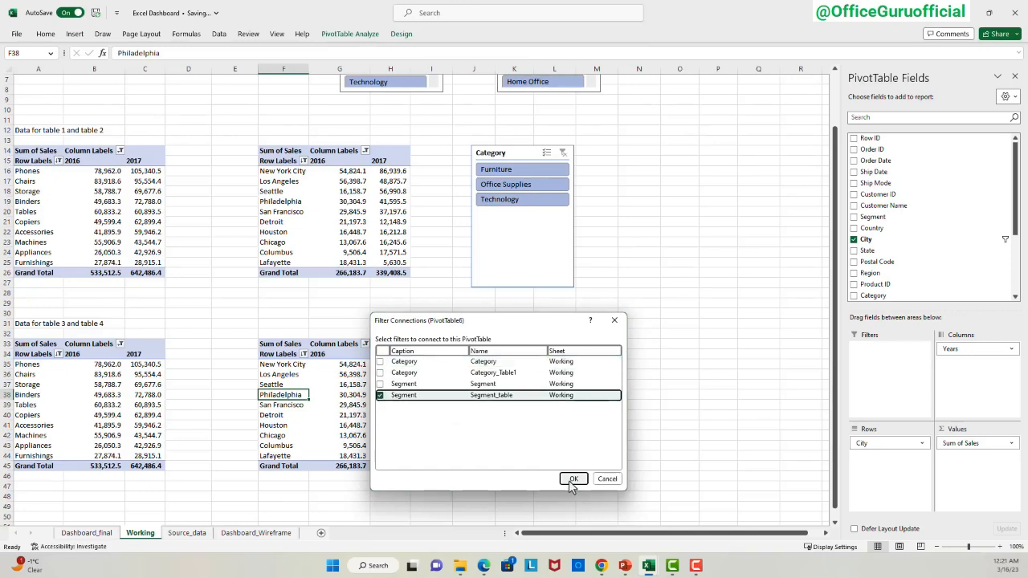
{"action": "left_click", "coordinate": [573, 480]}
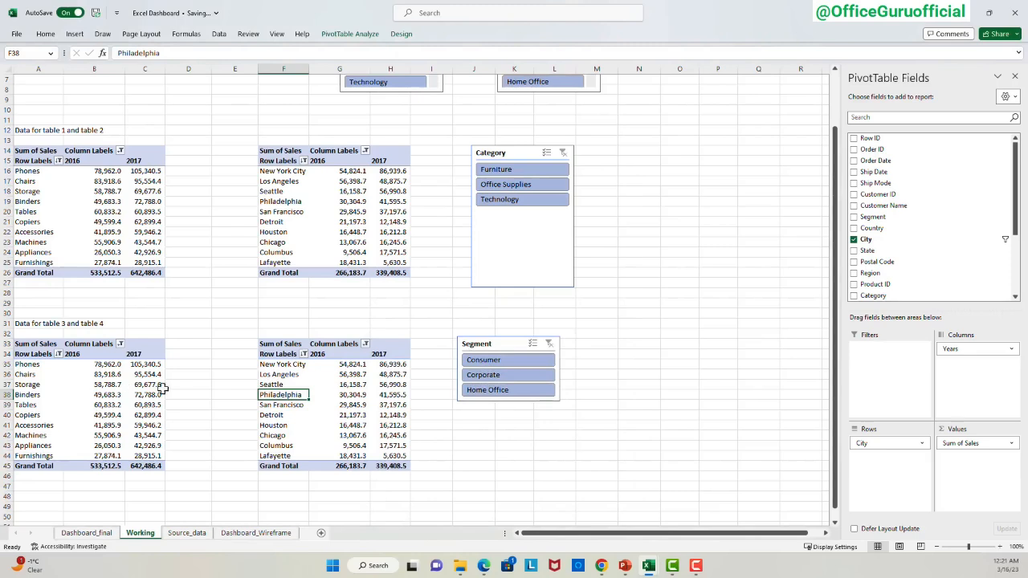
Test the Segment_table slicer with Consumer and Corporate on the two lower PivotTables, and clear the filter.
{"action": "left_click", "coordinate": [473, 362]}
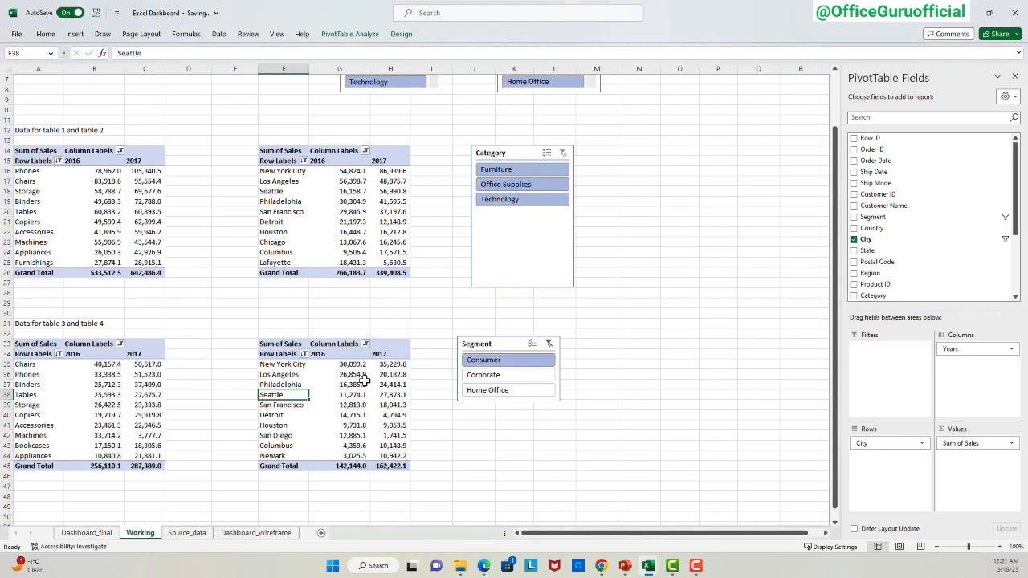
{"action": "left_click", "coordinate": [478, 375]}
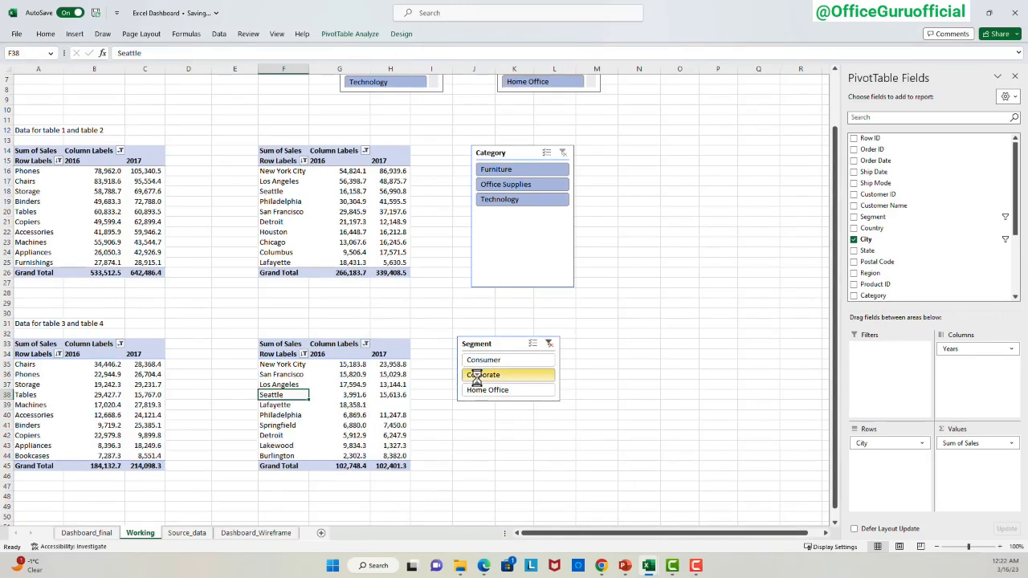
{"action": "left_click", "coordinate": [550, 346]}
{"action": "left_click", "coordinate": [283, 375]}
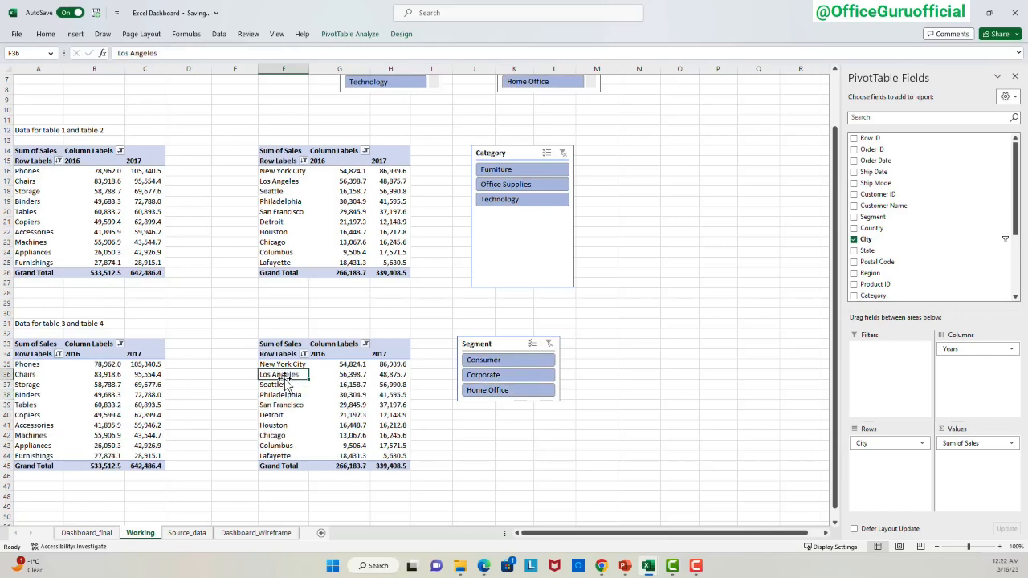
Review the wireframe's chart section and Chart 1's requirement, and find free space below the table 3 and 4 data on the Working sheet.
{"action": "left_click", "coordinate": [256, 534]}
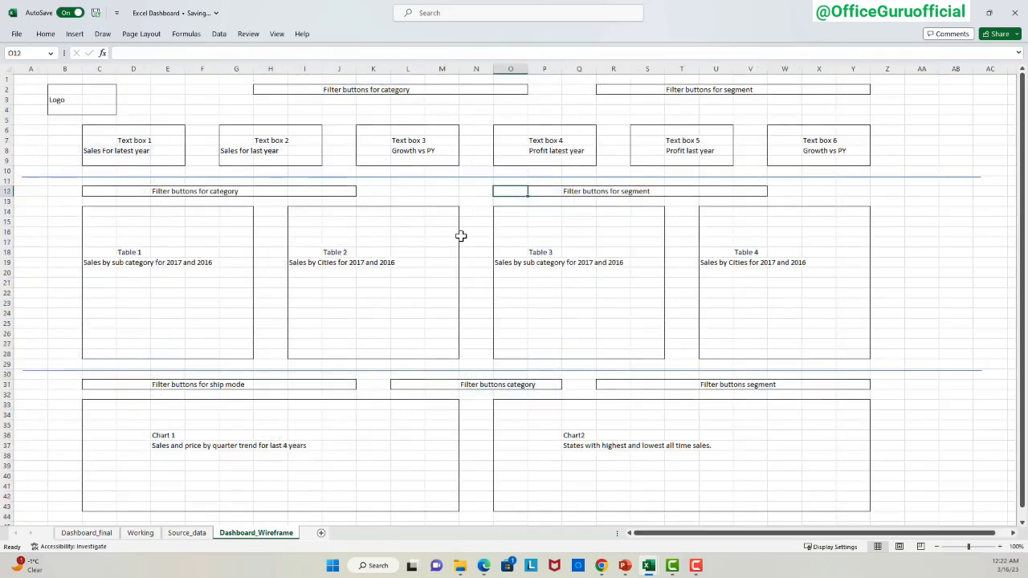
{"action": "left_click_drag", "start_coordinate": [100, 126], "coordinate": [861, 356]}
{"action": "scroll", "coordinate": [514, 309], "scroll_direction": "down", "scroll_amount": 4}
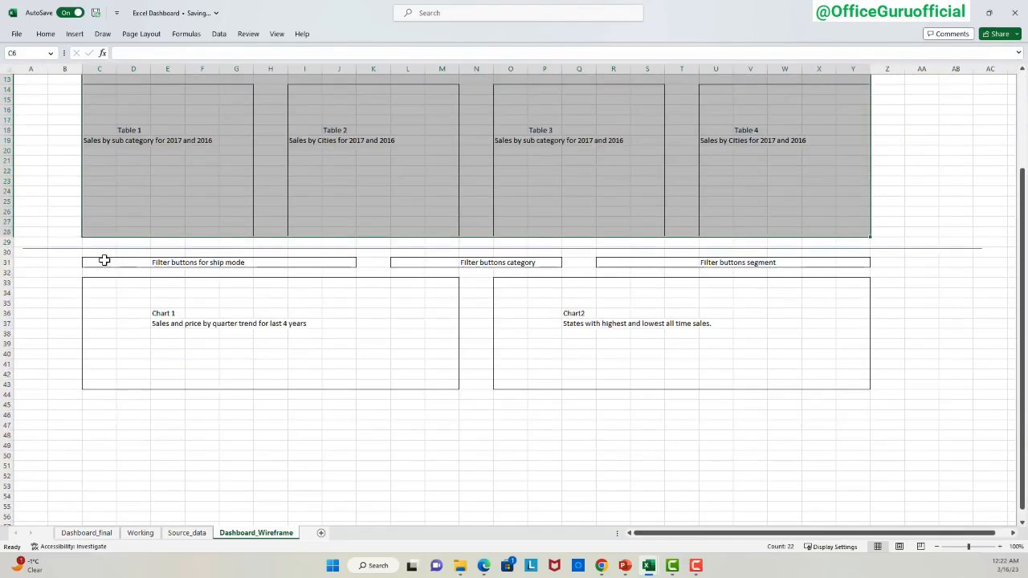
{"action": "left_click_drag", "start_coordinate": [104, 260], "coordinate": [856, 381]}
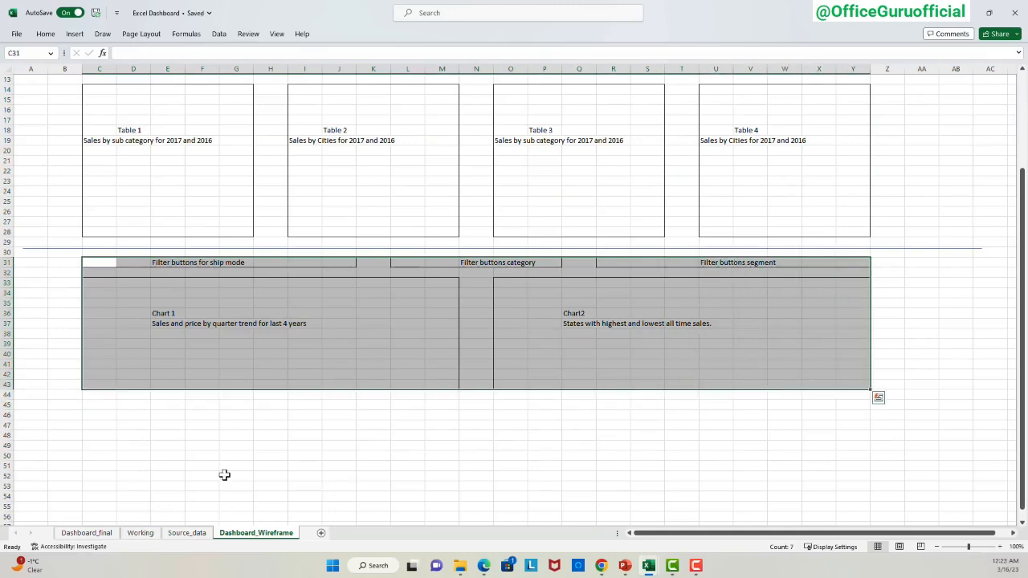
{"action": "scroll", "coordinate": [172, 358], "scroll_direction": "down", "scroll_amount": 1}
{"action": "left_click", "coordinate": [163, 293]}
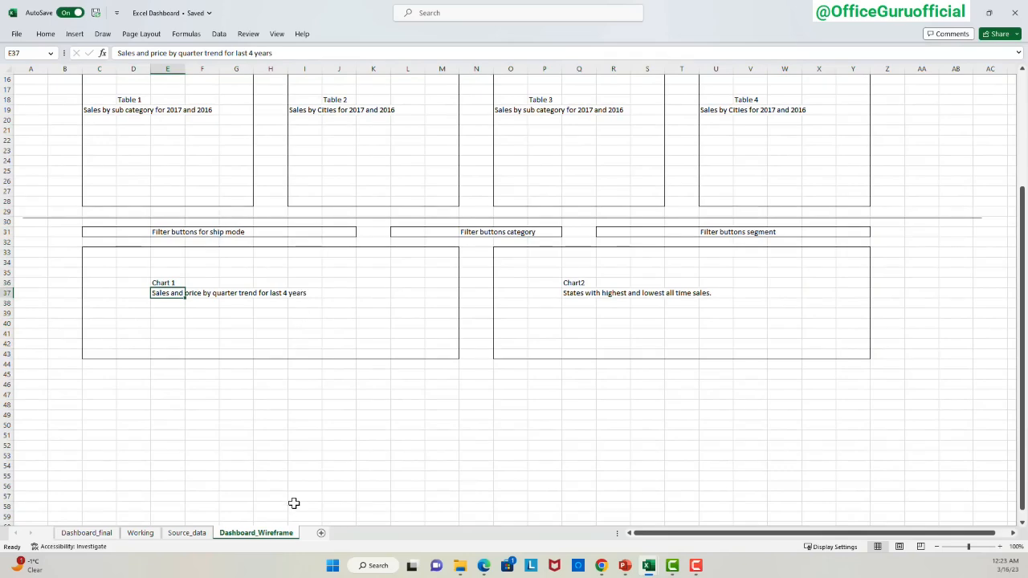
{"action": "left_click", "coordinate": [141, 534]}
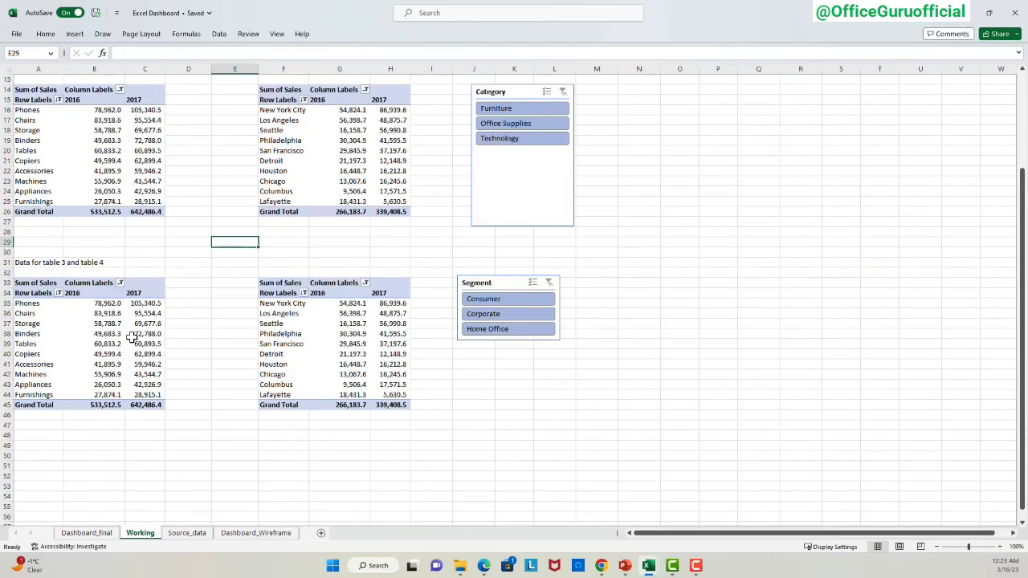
{"action": "scroll", "coordinate": [131, 339], "scroll_direction": "down", "scroll_amount": 5}
{"action": "left_click", "coordinate": [41, 305]}
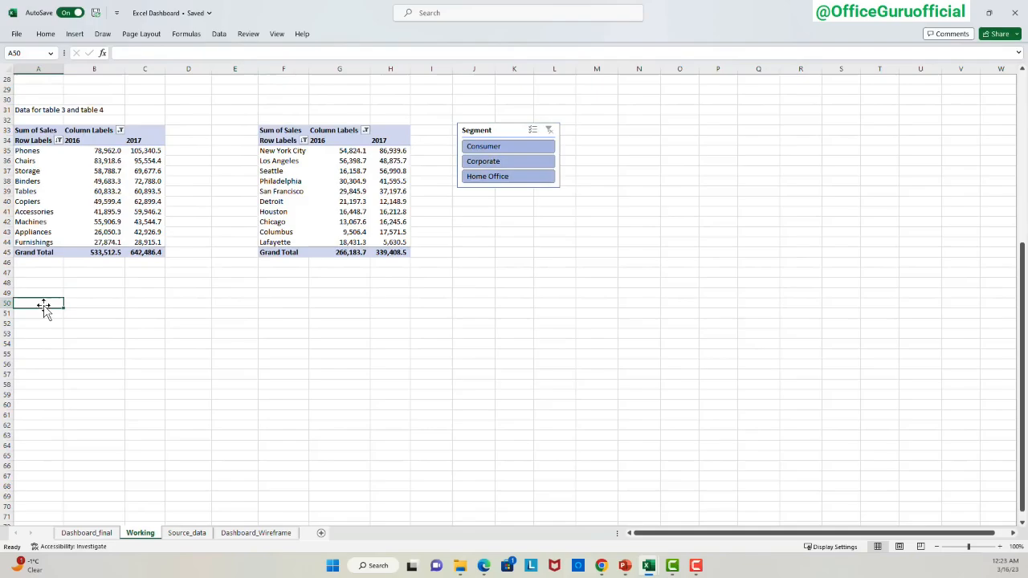
Select the whole data range A1:U9995, including headers, on the Source_data sheet.
{"action": "left_click", "coordinate": [199, 534]}
{"action": "left_click", "coordinate": [153, 204]}
{"action": "key", "text": "ctrl+Home"}
{"action": "key", "text": "ctrl+shift+Right"}
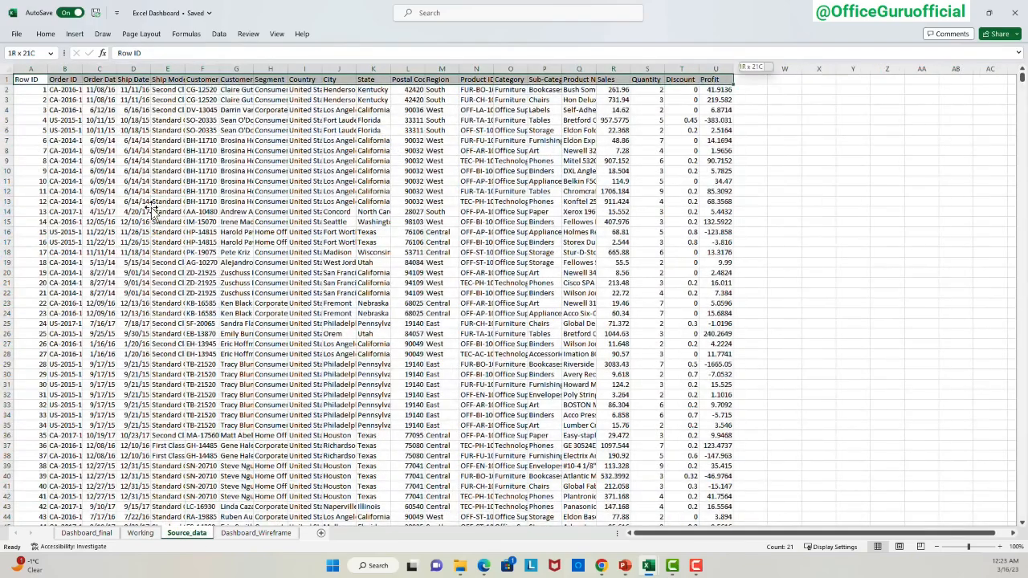
{"action": "key", "text": "ctrl+shift+Down"}
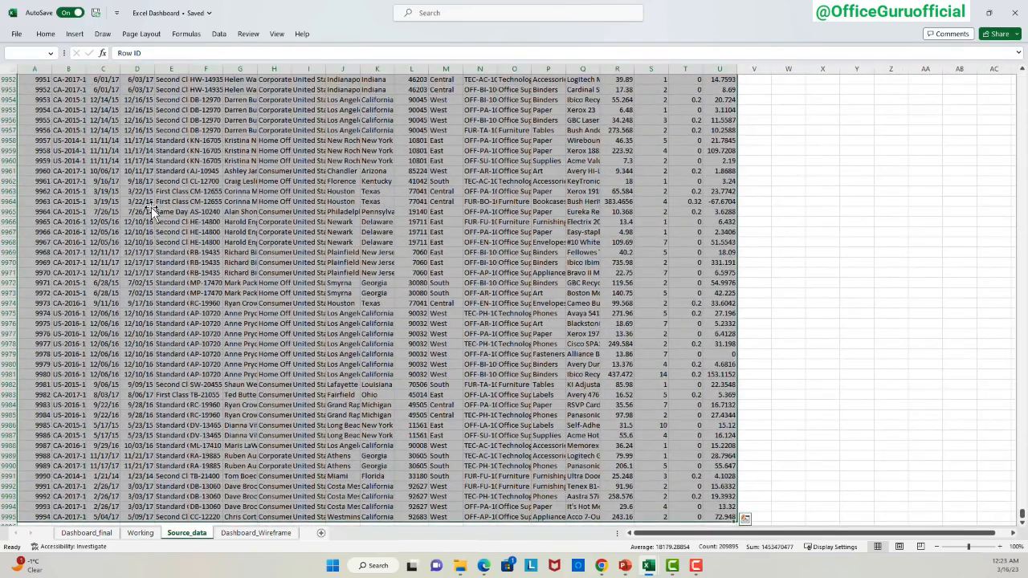
Create a PivotTable from the selected source data in the existing Working sheet at cell A52.
{"action": "key", "text": "alt"}
{"action": "key", "text": "n"}
{"action": "key", "text": "v"}
{"action": "key", "text": "t"}
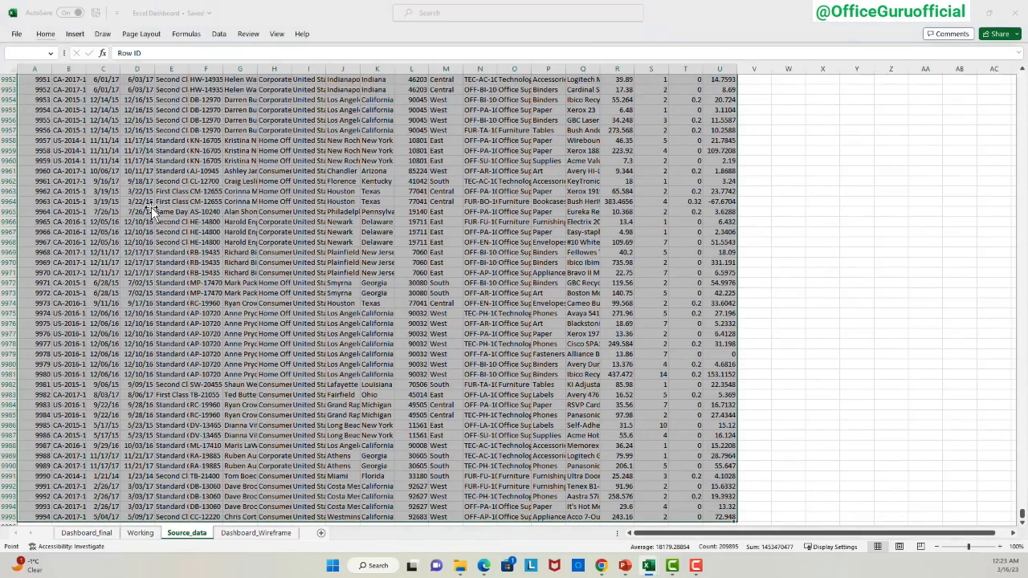
{"action": "left_click", "coordinate": [448, 409]}
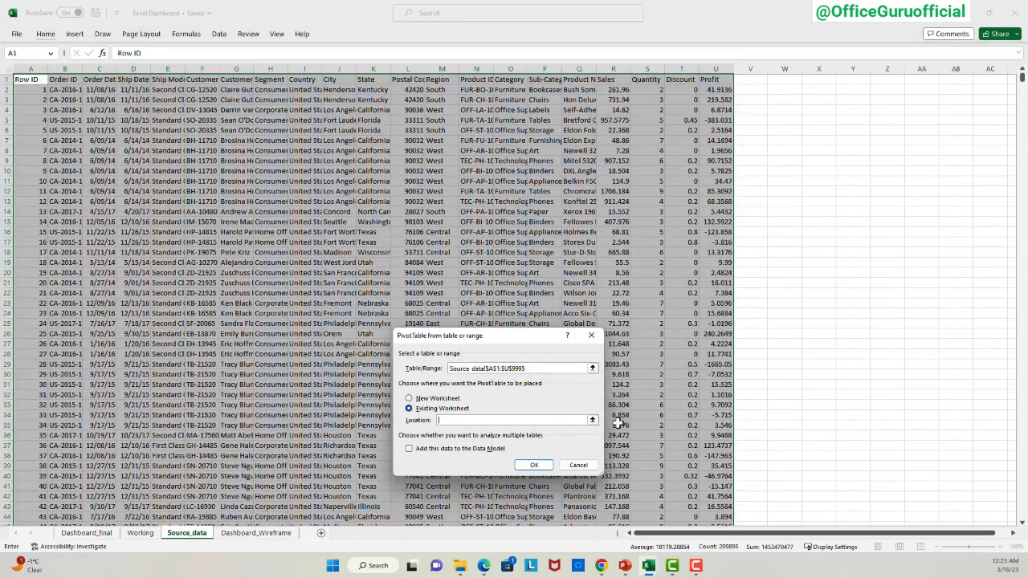
{"action": "left_click", "coordinate": [592, 422]}
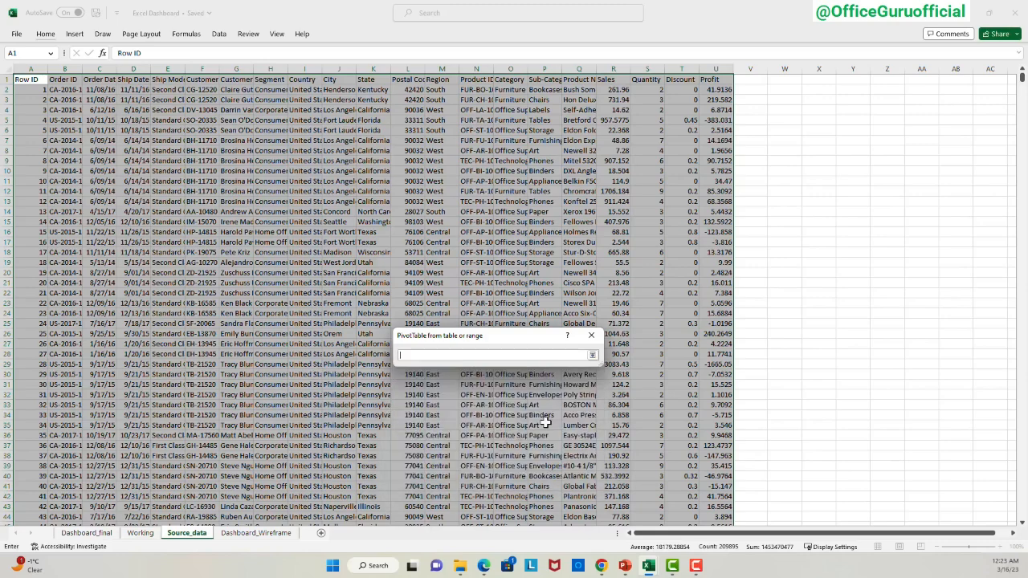
{"action": "left_click", "coordinate": [140, 533]}
{"action": "scroll", "coordinate": [75, 308], "scroll_direction": "down", "scroll_amount": 5}
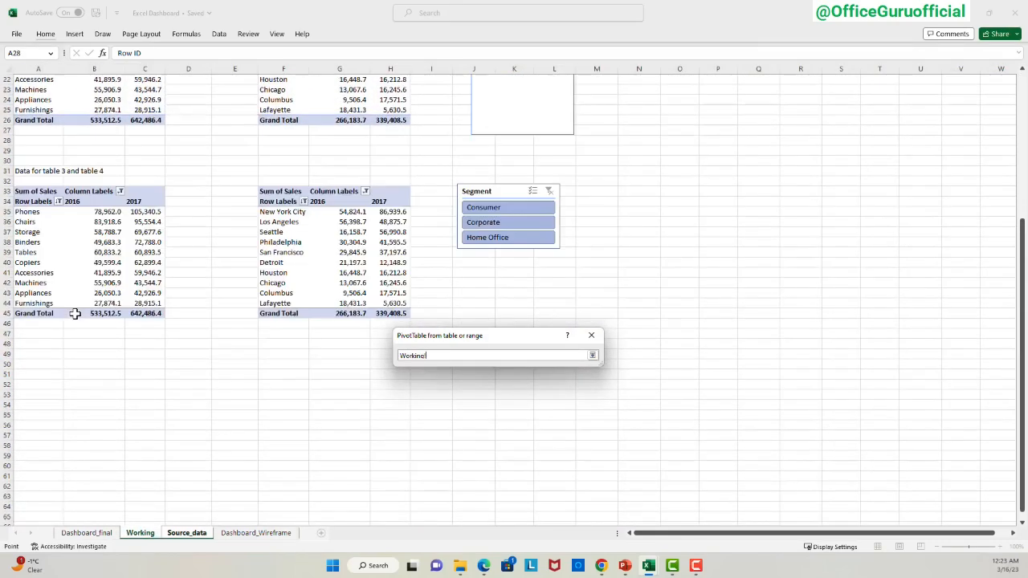
{"action": "scroll", "coordinate": [75, 313], "scroll_direction": "down", "scroll_amount": 3}
{"action": "left_click", "coordinate": [40, 384]}
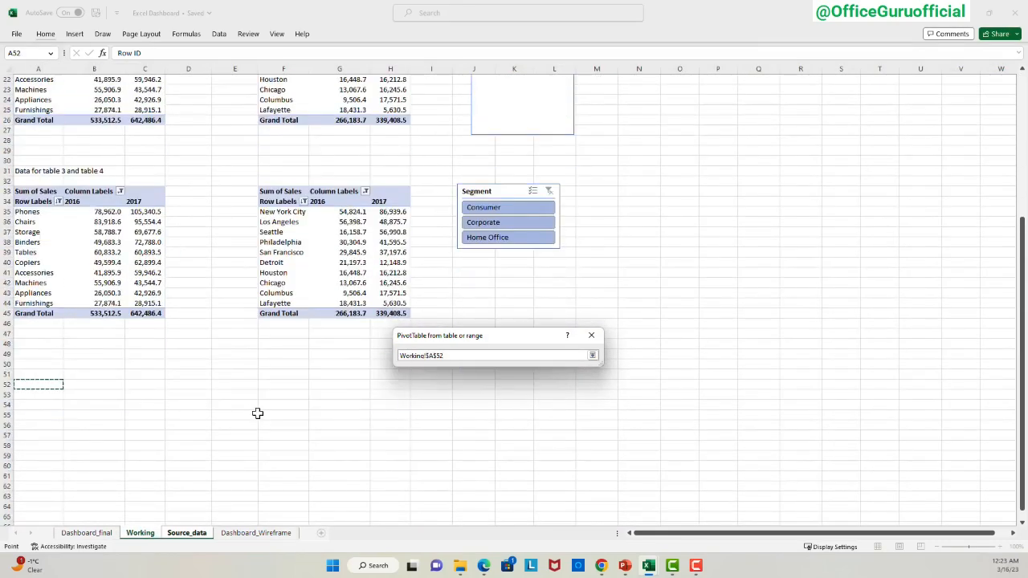
{"action": "left_click", "coordinate": [592, 356]}
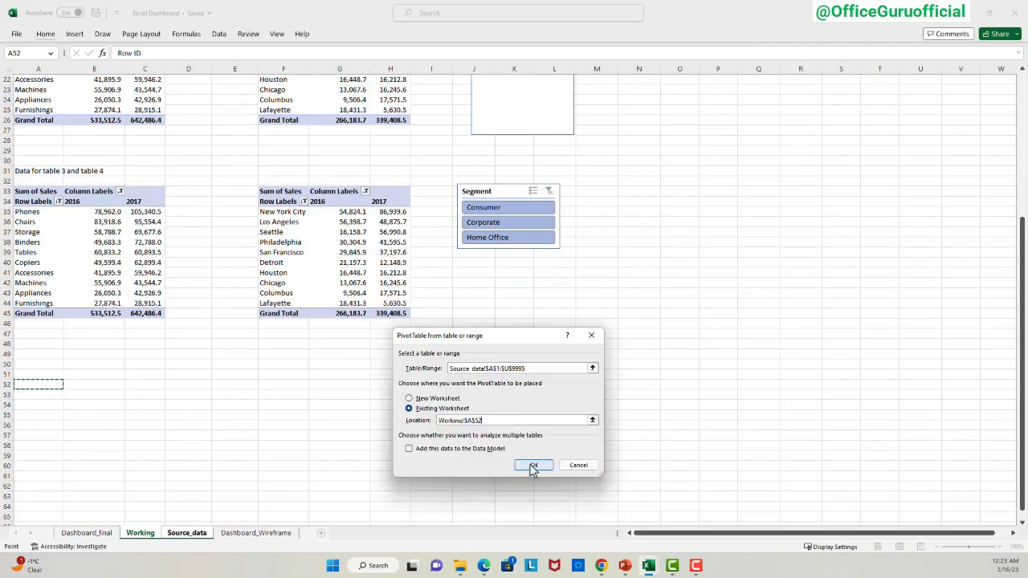
{"action": "left_click", "coordinate": [530, 462]}
{"action": "scroll", "coordinate": [294, 410], "scroll_direction": "down", "scroll_amount": 5}
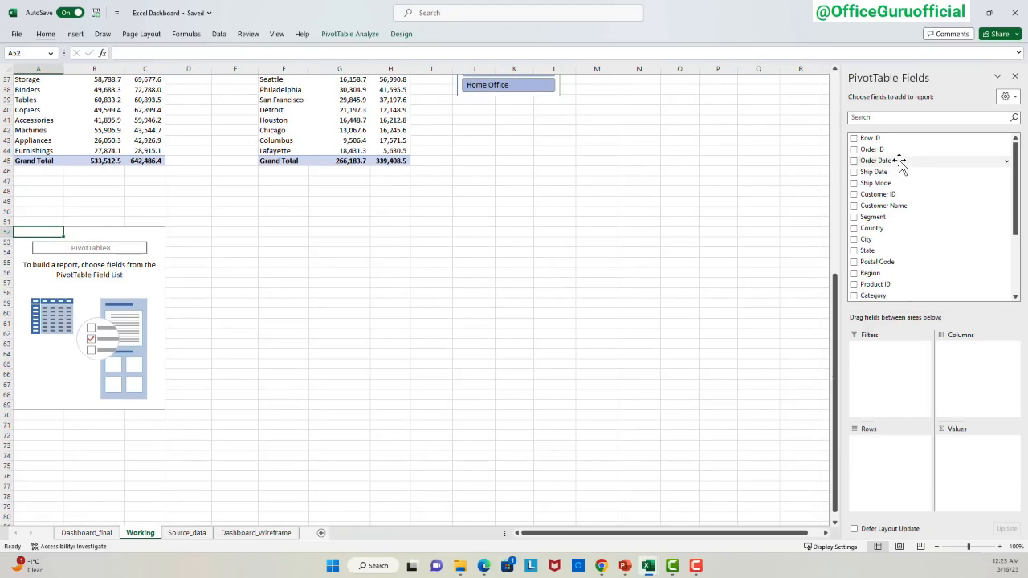
Put Order Date in the new PivotTable's rows, grouped by Years and Quarters, and expand all four years to their quarters.
{"action": "left_click_drag", "start_coordinate": [904, 161], "coordinate": [784, 454]}
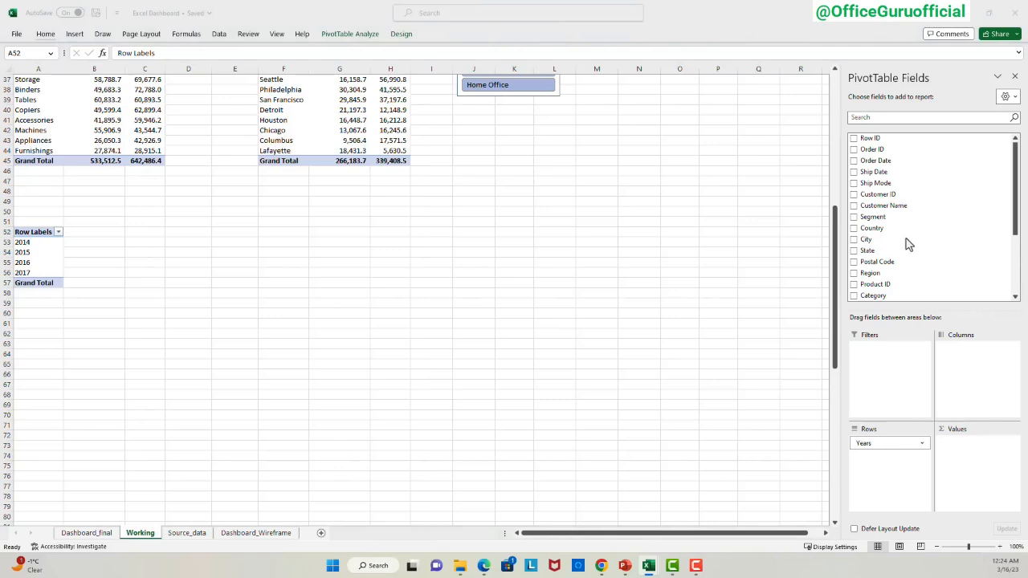
{"action": "left_click", "coordinate": [889, 193]}
{"action": "key", "text": "ctrl+z"}
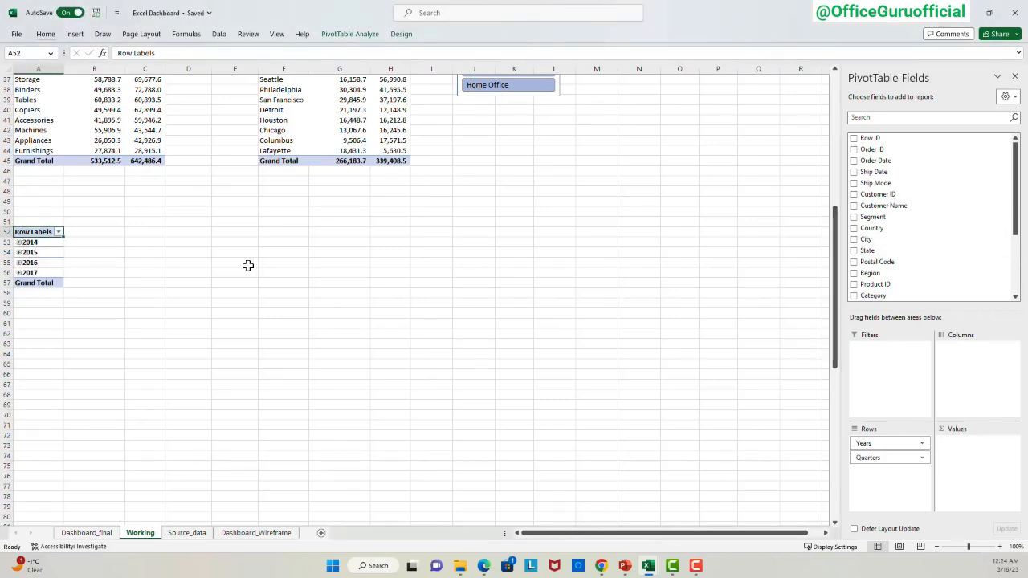
{"action": "left_click", "coordinate": [19, 242]}
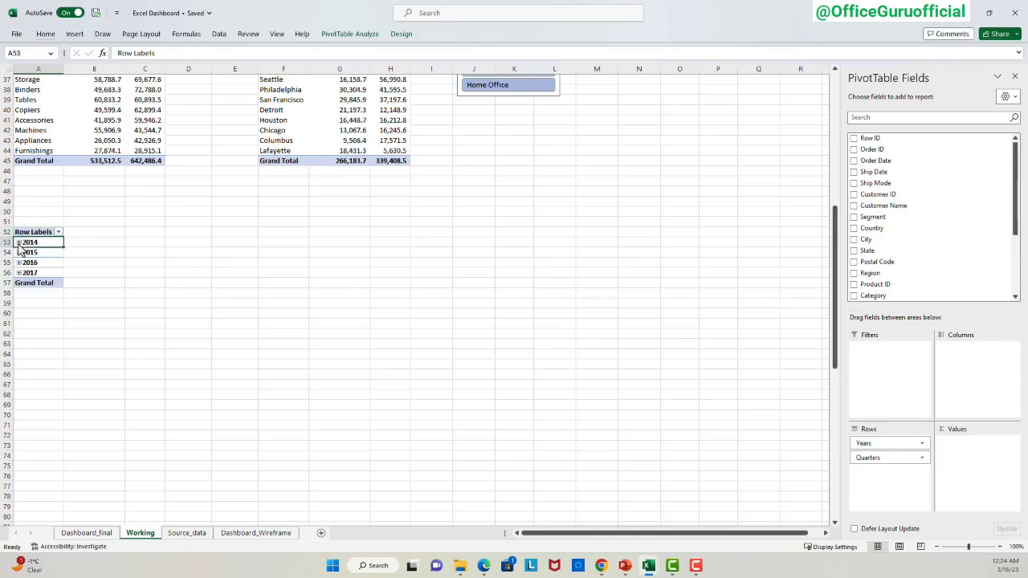
{"action": "left_click", "coordinate": [17, 293]}
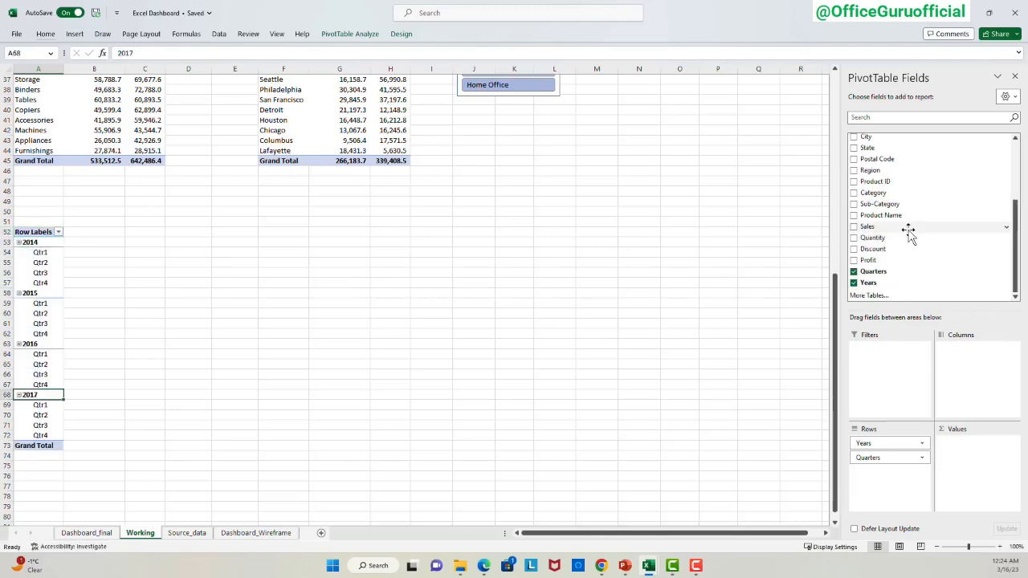
Add the sums of Sales and Quantity as values and show them with thousands separators and one decimal.
{"action": "left_click_drag", "start_coordinate": [908, 227], "coordinate": [973, 456]}
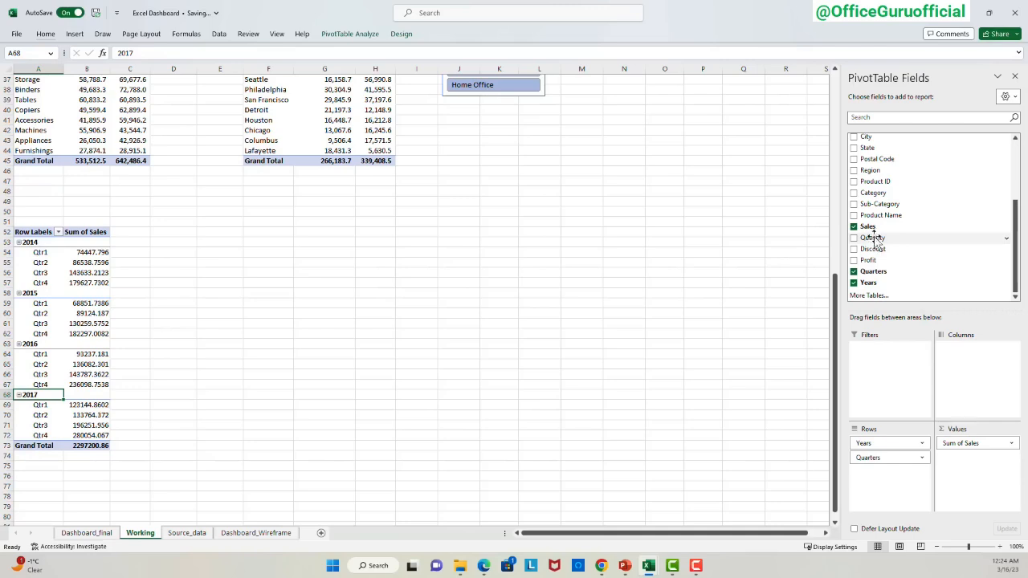
{"action": "left_click_drag", "start_coordinate": [874, 240], "coordinate": [973, 470]}
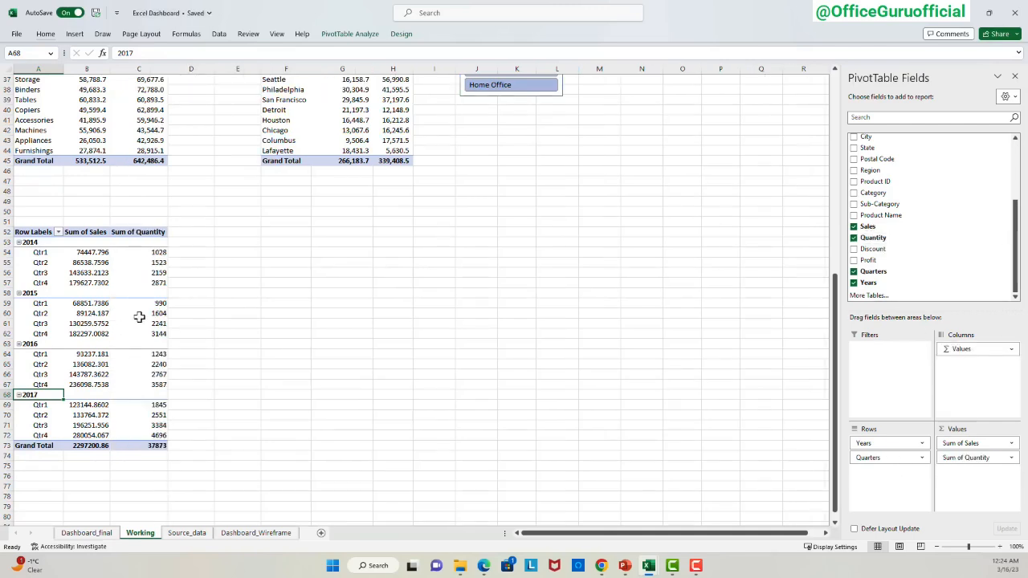
{"action": "left_click", "coordinate": [37, 243]}
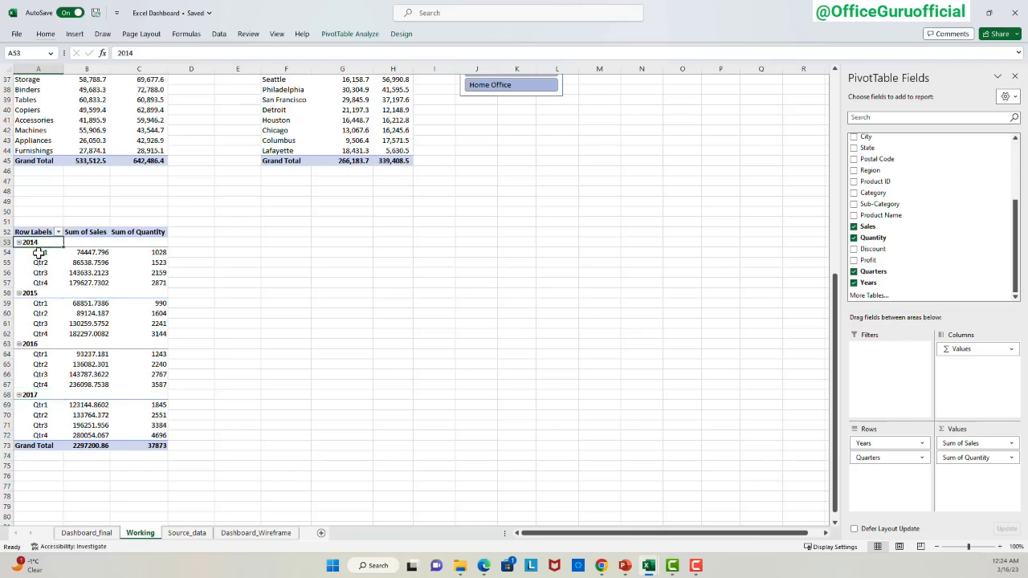
{"action": "left_click_drag", "start_coordinate": [38, 253], "coordinate": [37, 283]}
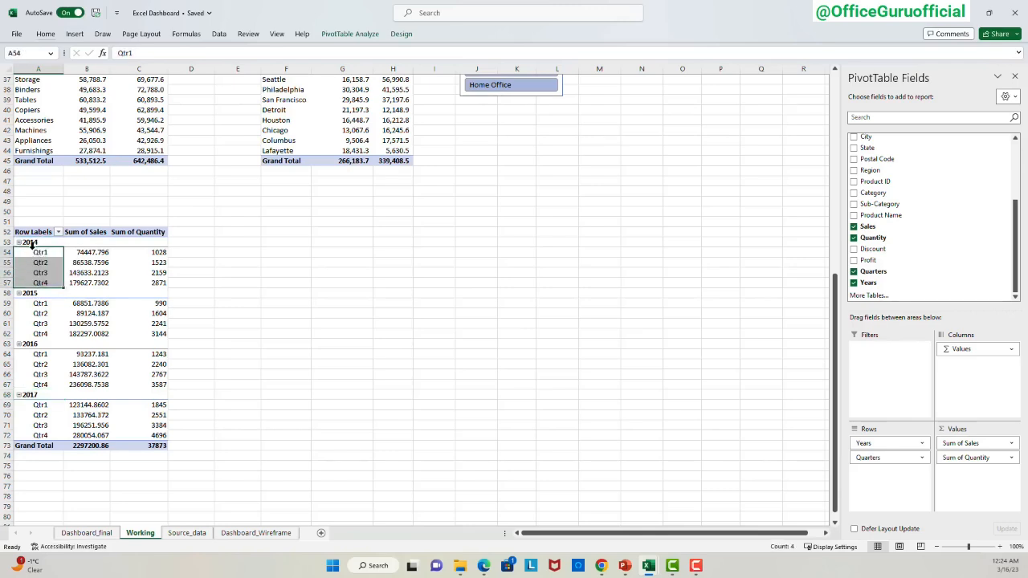
{"action": "left_click", "coordinate": [31, 242]}
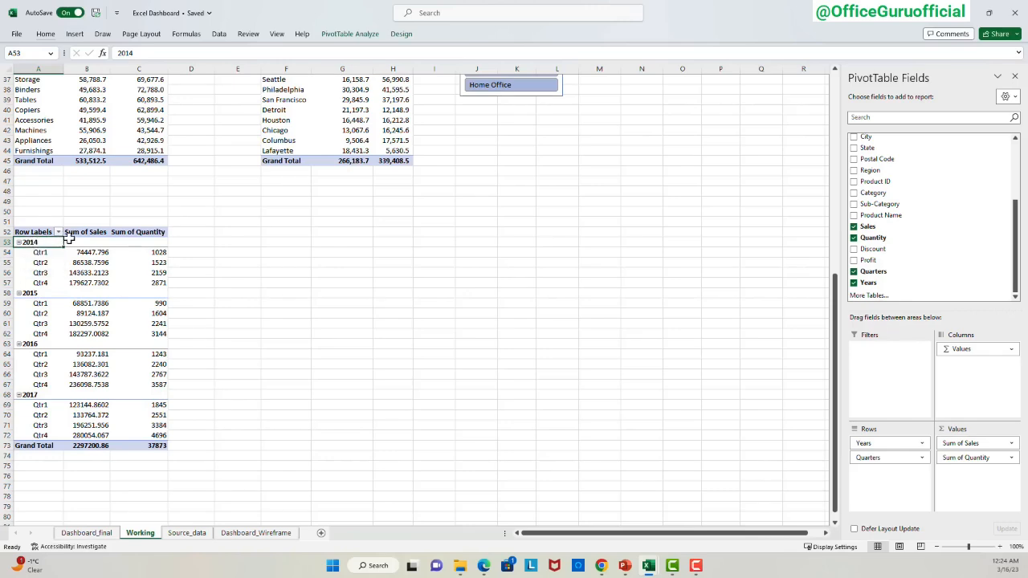
{"action": "left_click_drag", "start_coordinate": [72, 242], "coordinate": [142, 242]}
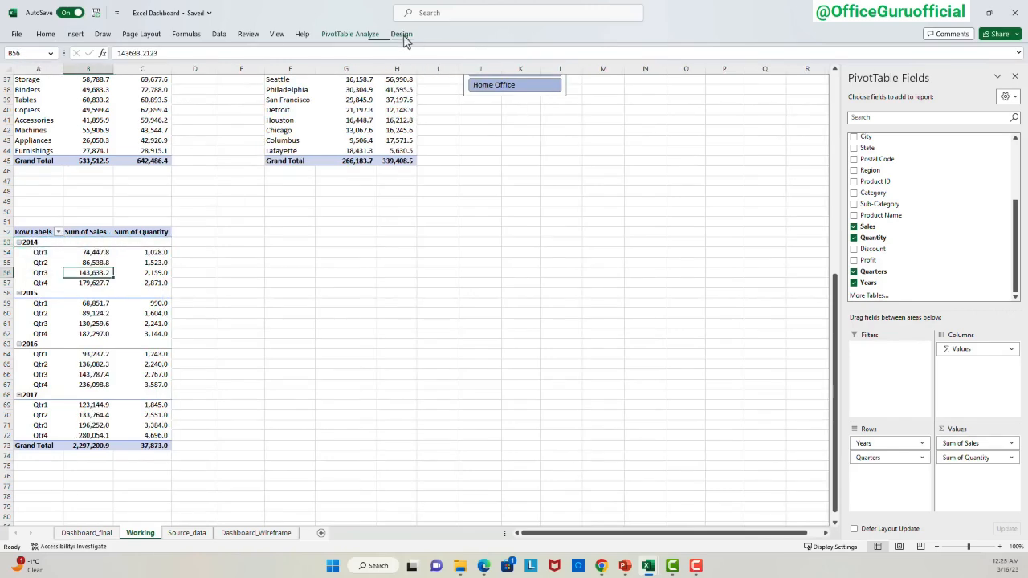
Show the PivotTable in tabular form, so that Years and Quarters have separate columns.
{"action": "left_click", "coordinate": [403, 36]}
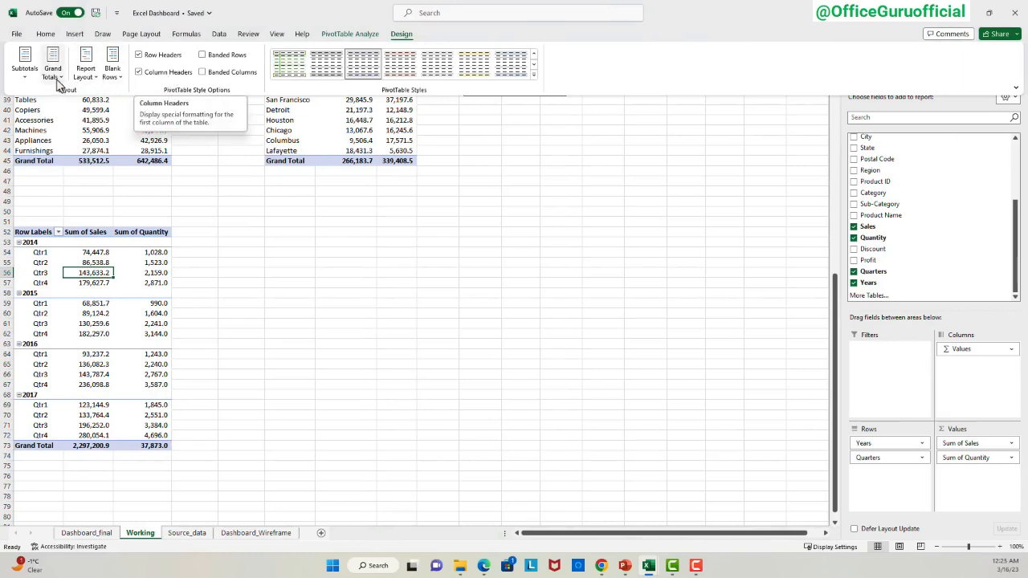
{"action": "left_click", "coordinate": [87, 74]}
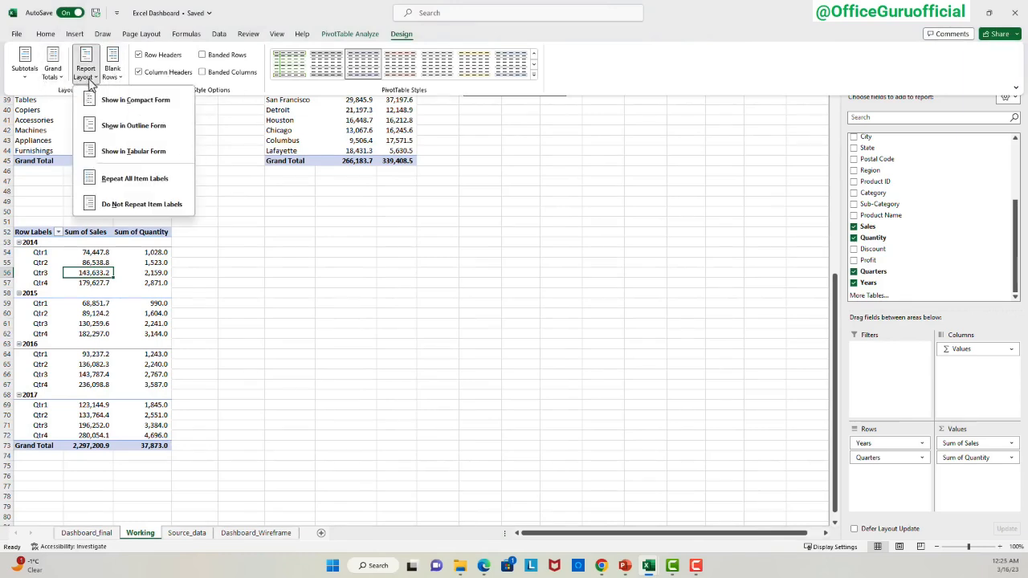
{"action": "left_click", "coordinate": [133, 152]}
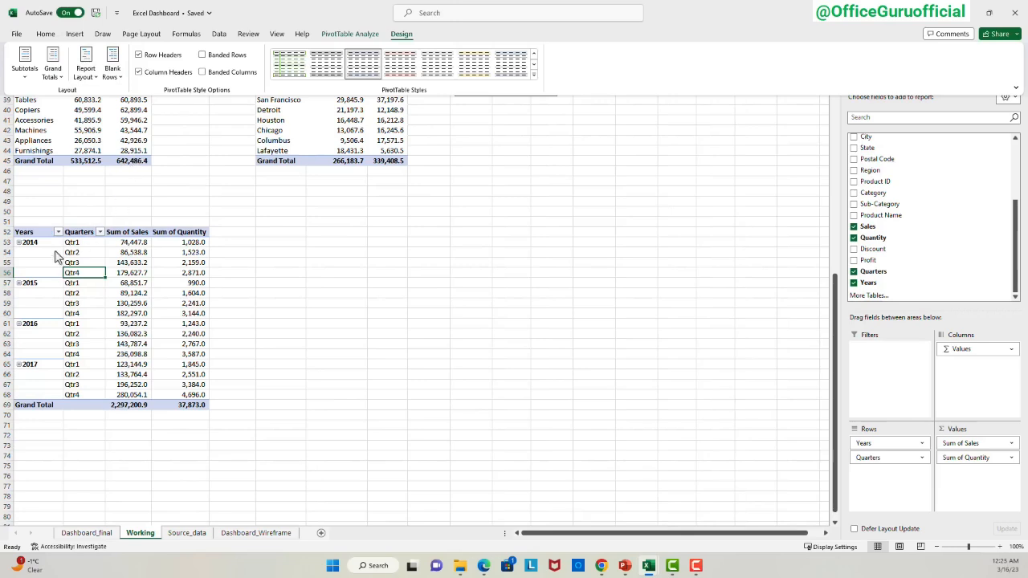
{"action": "left_click_drag", "start_coordinate": [42, 238], "coordinate": [40, 373]}
{"action": "left_click_drag", "start_coordinate": [79, 242], "coordinate": [83, 393]}
Link F53:I68 to the PivotTable by entering =A53 in F53 and filling it down and across.
{"action": "left_click", "coordinate": [303, 243]}
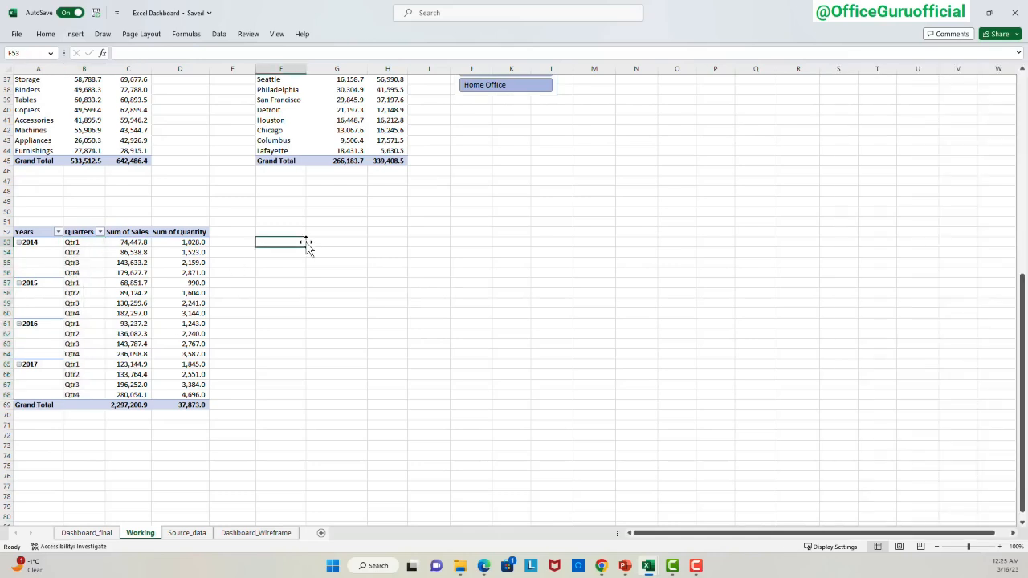
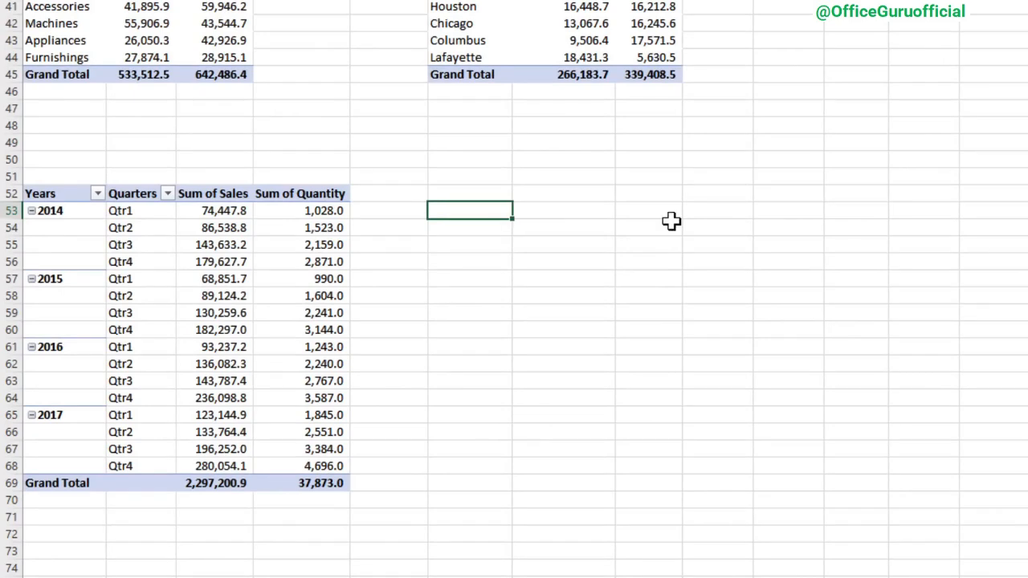
{"action": "type", "text": "="}
{"action": "key", "text": "ctrl+Left"}
{"action": "key", "text": "ctrl+Left"}
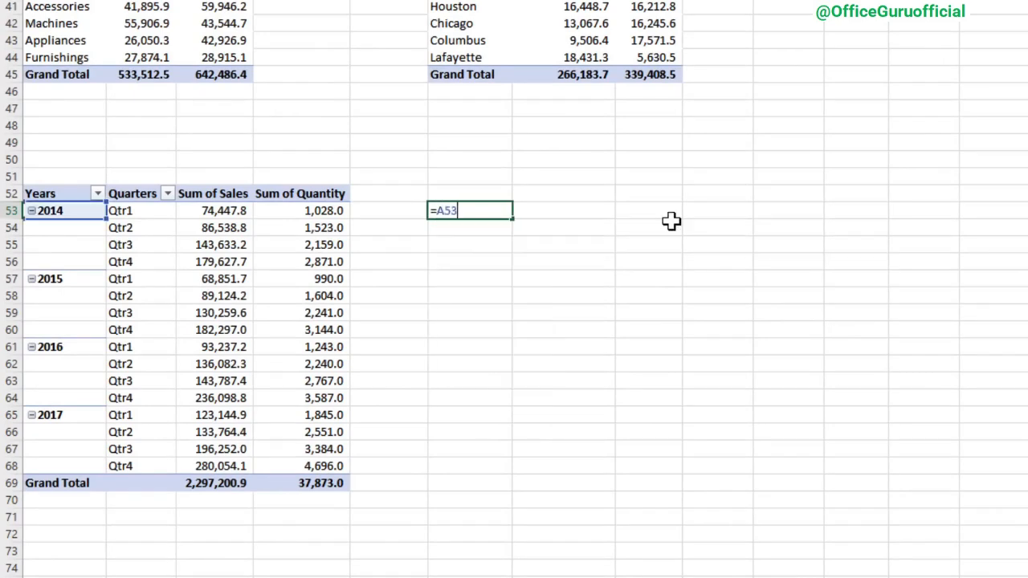
{"action": "key", "text": "ctrl+Return"}
{"action": "key", "text": "shift+Down"}
{"action": "key", "text": "shift+Down"}
{"action": "key", "text": "shift+Down"}
{"action": "key", "text": "shift+Down"}
{"action": "key", "text": "shift+Down"}
{"action": "key", "text": "shift+Down"}
{"action": "key", "text": "shift+Down"}
{"action": "key", "text": "shift+Down"}
{"action": "key", "text": "shift+Down"}
{"action": "key", "text": "shift+Down"}
{"action": "key", "text": "shift+Down"}
{"action": "key", "text": "shift+Down"}
{"action": "key", "text": "shift+Down"}
{"action": "key", "text": "shift+Down"}
{"action": "key", "text": "shift+Down"}
{"action": "key", "text": "ctrl+d"}
{"action": "key", "text": "shift+Right"}
{"action": "key", "text": "shift+Right"}
{"action": "key", "text": "shift+Right"}
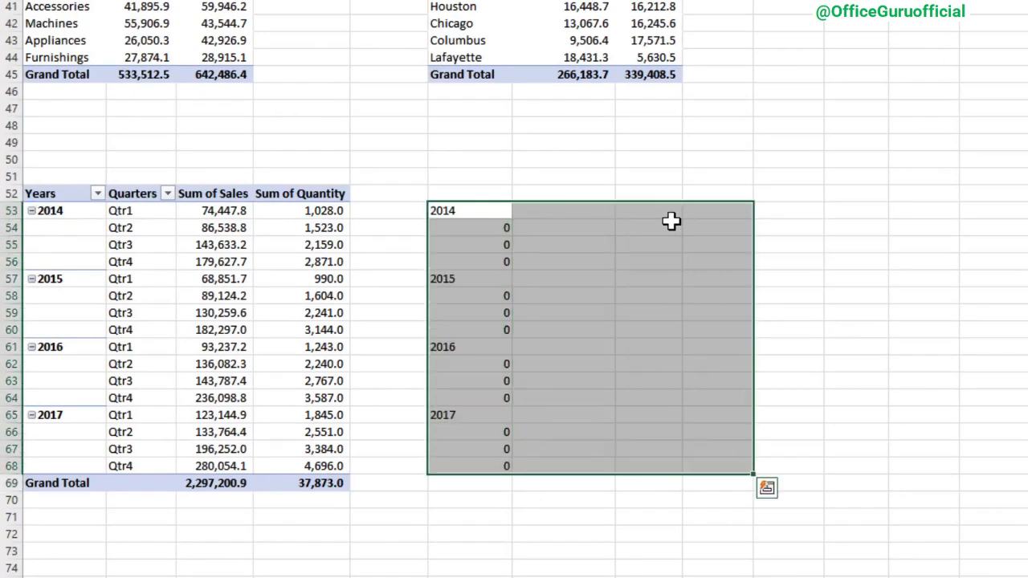
{"action": "key", "text": "ctrl+r"}
Clear the three zero cells below each year label in column F.
{"action": "key", "text": "Down"}
{"action": "key", "text": "shift+Down"}
{"action": "key", "text": "shift+Down"}
{"action": "key", "text": "Delete"}
{"action": "key", "text": "Down"}
{"action": "key", "text": "Down"}
{"action": "key", "text": "Down"}
{"action": "key", "text": "Down"}
{"action": "key", "text": "shift+Down"}
{"action": "key", "text": "shift+Down"}
{"action": "key", "text": "Delete"}
{"action": "key", "text": "Down"}
{"action": "key", "text": "Down"}
{"action": "key", "text": "Down"}
{"action": "key", "text": "Down"}
{"action": "key", "text": "shift+Down"}
{"action": "key", "text": "shift+Down"}
{"action": "key", "text": "Delete"}
{"action": "key", "text": "Down"}
{"action": "key", "text": "Down"}
{"action": "key", "text": "Down"}
{"action": "key", "text": "Down"}
{"action": "key", "text": "shift+Down"}
{"action": "key", "text": "shift+Down"}
{"action": "key", "text": "Delete"}
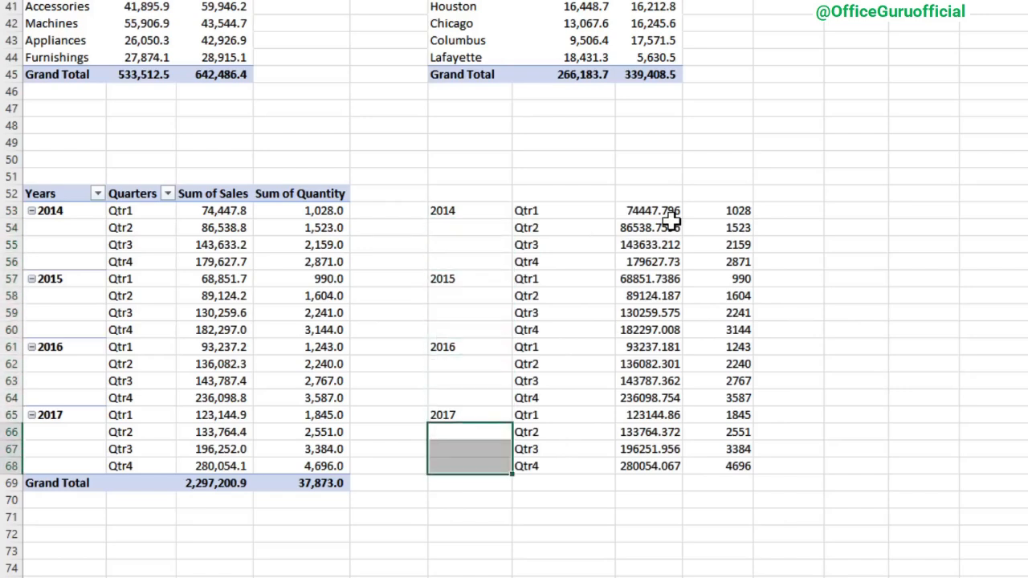
Enter the headers Sales in H52 and Price in I52.
{"action": "key", "text": "Right"}
{"action": "key", "text": "ctrl+Up"}
{"action": "key", "text": "Right"}
{"action": "key", "text": "Right"}
{"action": "key", "text": "Left"}
{"action": "key", "text": "Up"}
{"action": "type", "text": "Sal"}
{"action": "key", "text": "Return"}
{"action": "key", "text": "Up"}
{"action": "type", "text": "Sales"}
{"action": "key", "text": "Tab"}
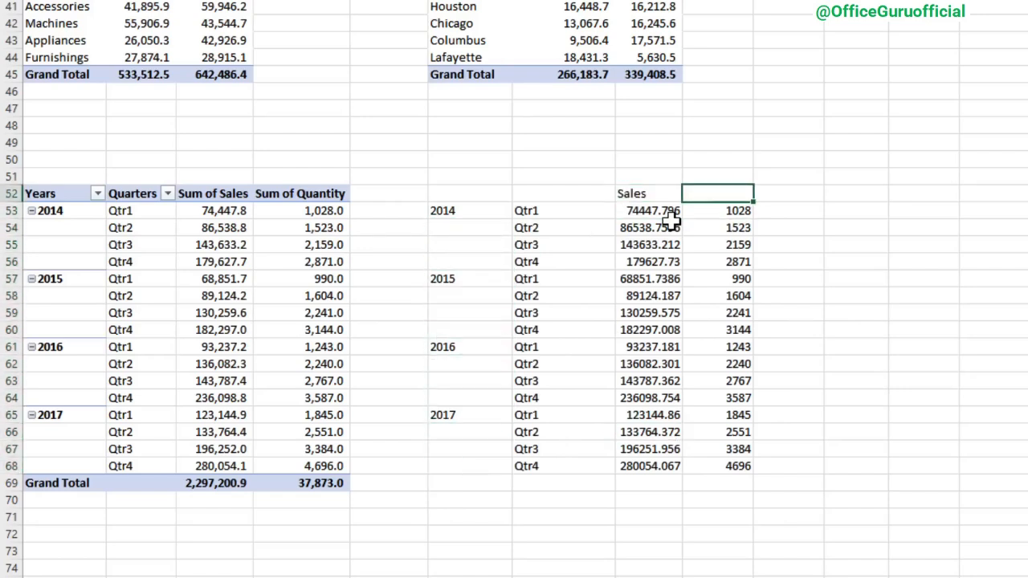
{"action": "type", "text": "price"}
{"action": "key", "text": "Escape"}
{"action": "type", "text": "KP"}
{"action": "key", "text": "Return"}
Calculate the price in I53 with =H53/D53 and fill the formula down to I68.
{"action": "type", "text": "="}
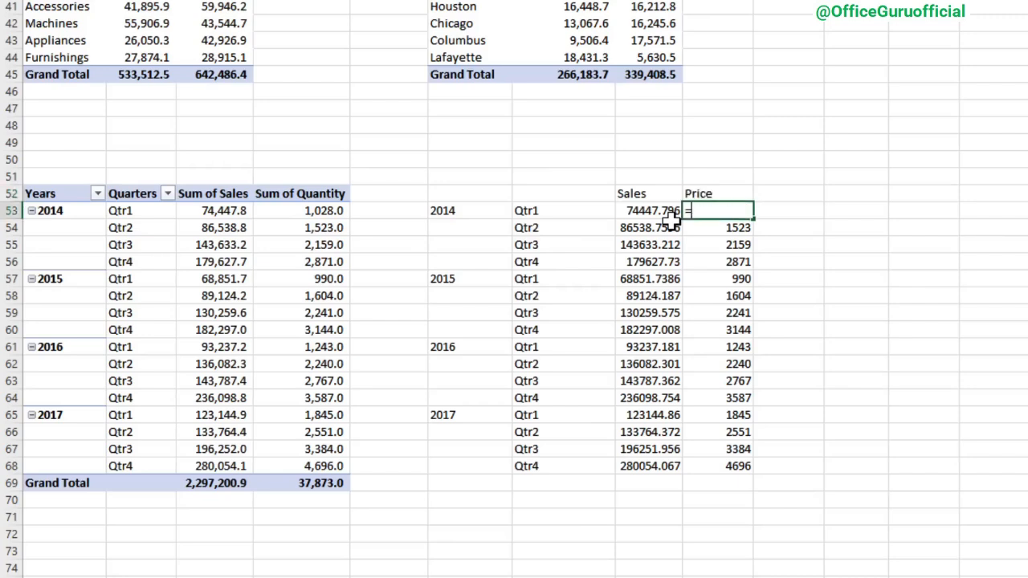
{"action": "left_click", "coordinate": [671, 216]}
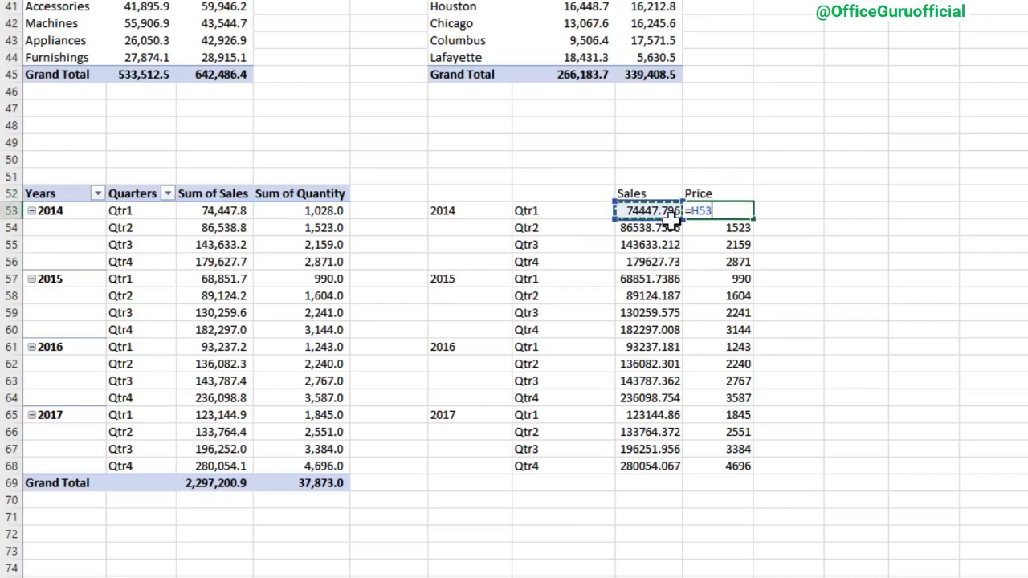
{"action": "type", "text": "/D"}
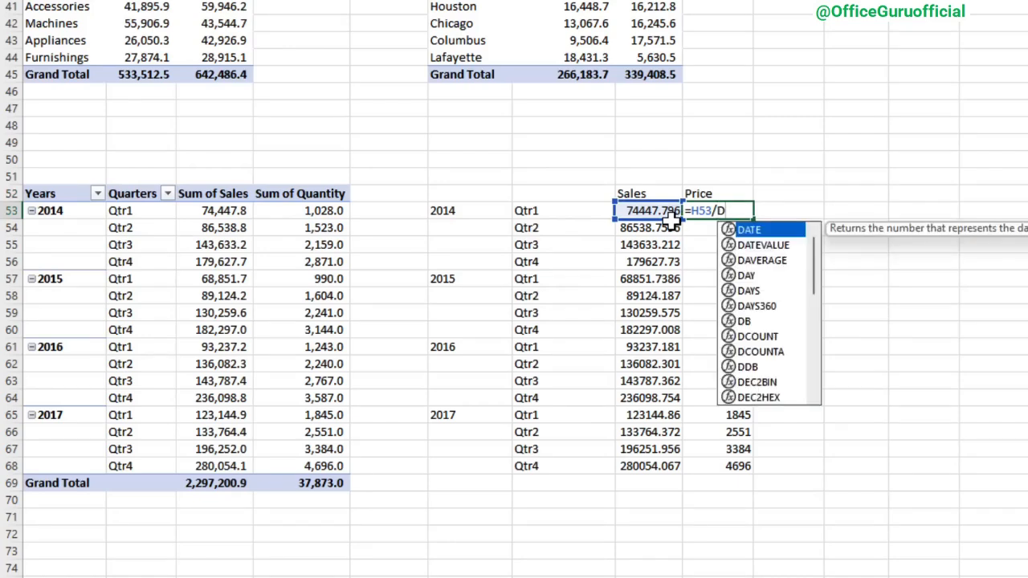
{"action": "type", "text": "53"}
{"action": "key", "text": "Return"}
{"action": "key", "text": "Up"}
{"action": "key", "text": "ctrl+shift+Down"}
{"action": "key", "text": "ctrl+d"}
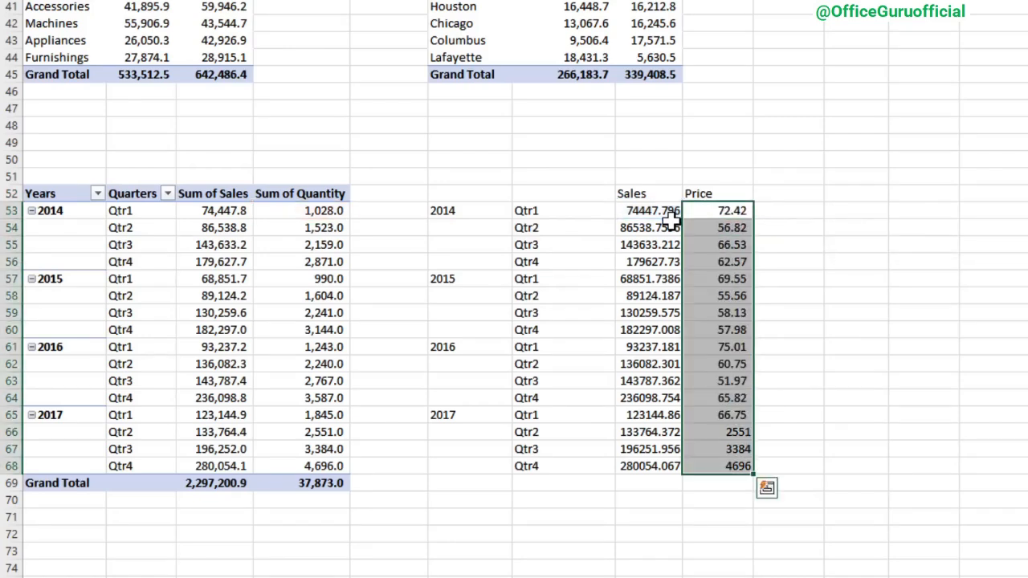
Format the Sales and Price values in H53:I68 with thousands separators and one decimal.
{"action": "left_click", "coordinate": [672, 217]}
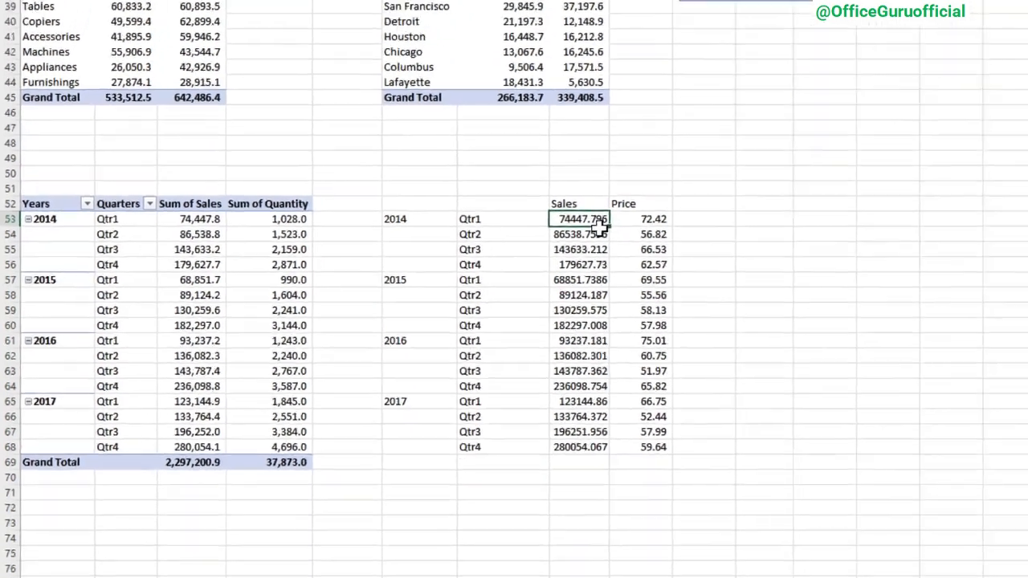
{"action": "key", "text": "shift+Right"}
{"action": "key", "text": "shift+Down"}
{"action": "key", "text": "ctrl+shift+Down"}
{"action": "left_click", "coordinate": [46, 33]}
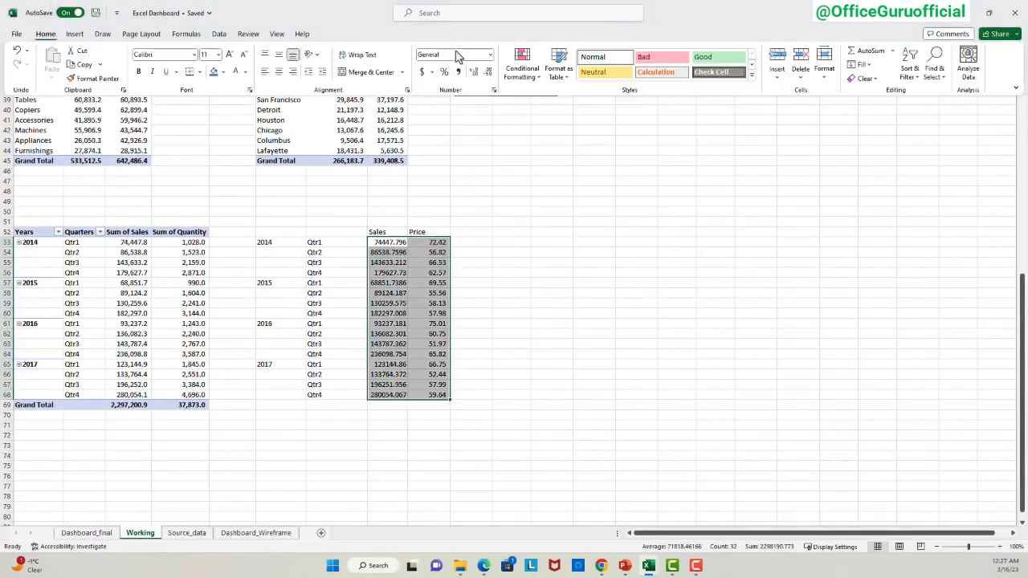
{"action": "left_click", "coordinate": [456, 70]}
{"action": "left_click", "coordinate": [485, 70]}
Format the Sales and Price values in H53:I68 as dollar currency with one decimal.
{"action": "left_click", "coordinate": [396, 244]}
{"action": "key", "text": "shift+Right"}
{"action": "key", "text": "ctrl+shift+Down"}
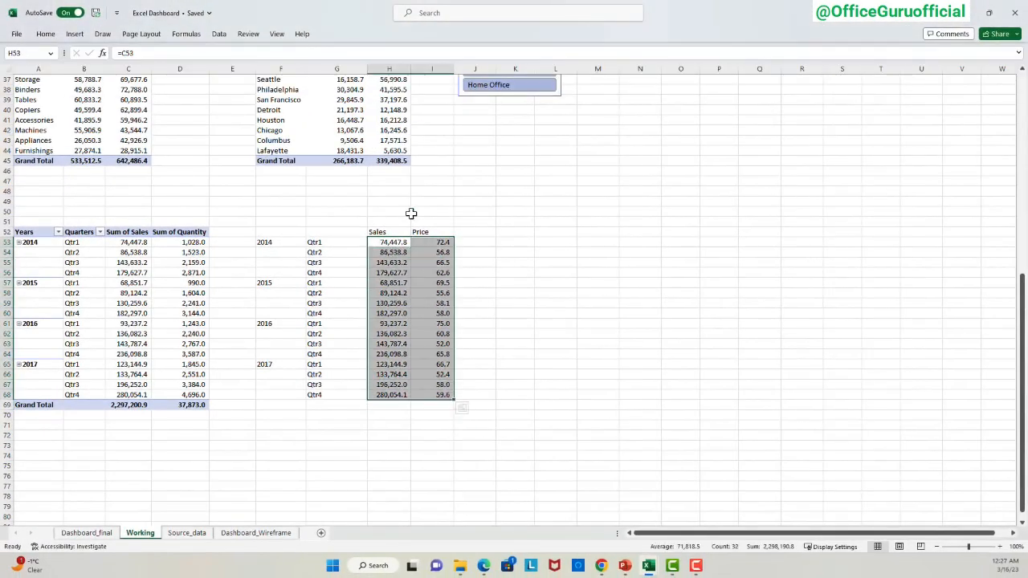
{"action": "left_click", "coordinate": [45, 34]}
{"action": "left_click", "coordinate": [490, 54]}
{"action": "left_click", "coordinate": [462, 126]}
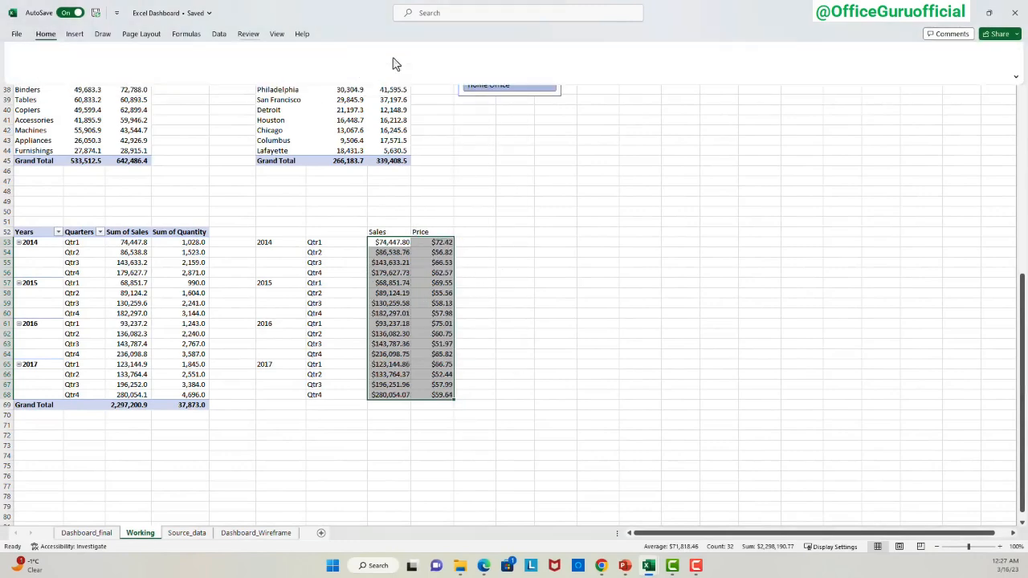
{"action": "left_click", "coordinate": [46, 34]}
{"action": "left_click", "coordinate": [485, 72]}
{"action": "left_click", "coordinate": [515, 242]}
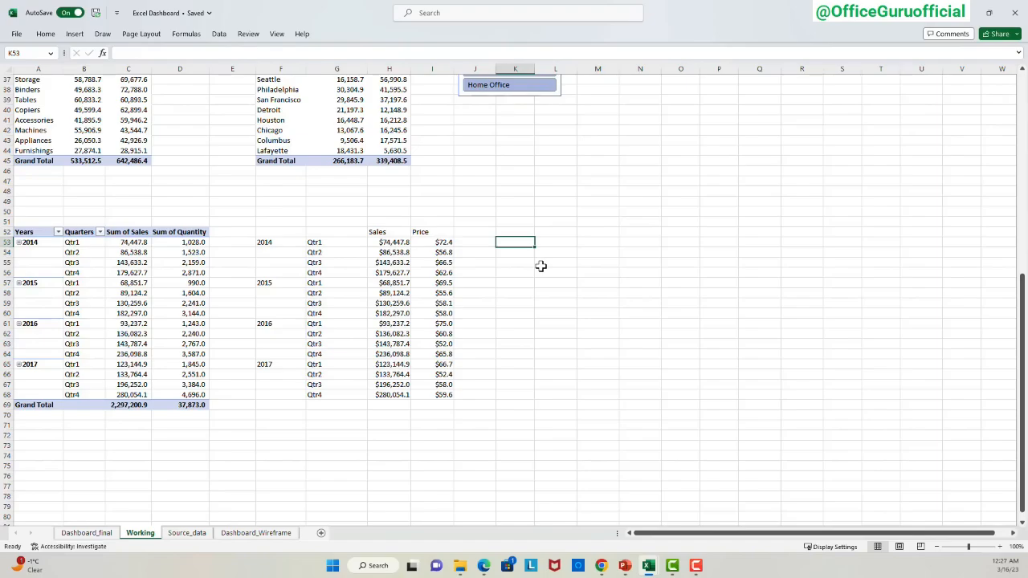
Insert a 2-D clustered column chart of quarterly sales from F52:H68, place it beside the Price column and widen it.
{"action": "left_click_drag", "start_coordinate": [281, 232], "coordinate": [396, 392]}
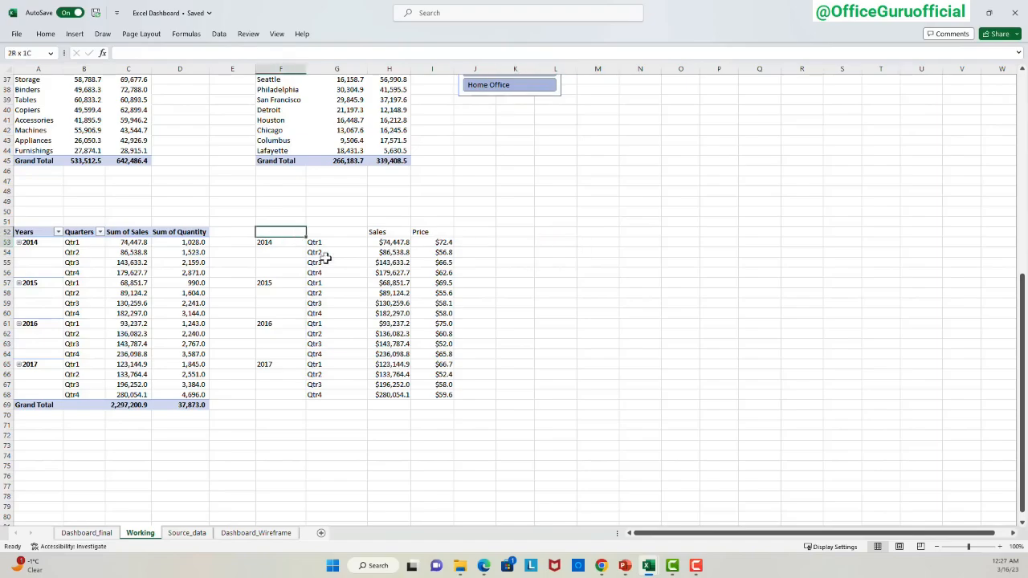
{"action": "left_click", "coordinate": [91, 41]}
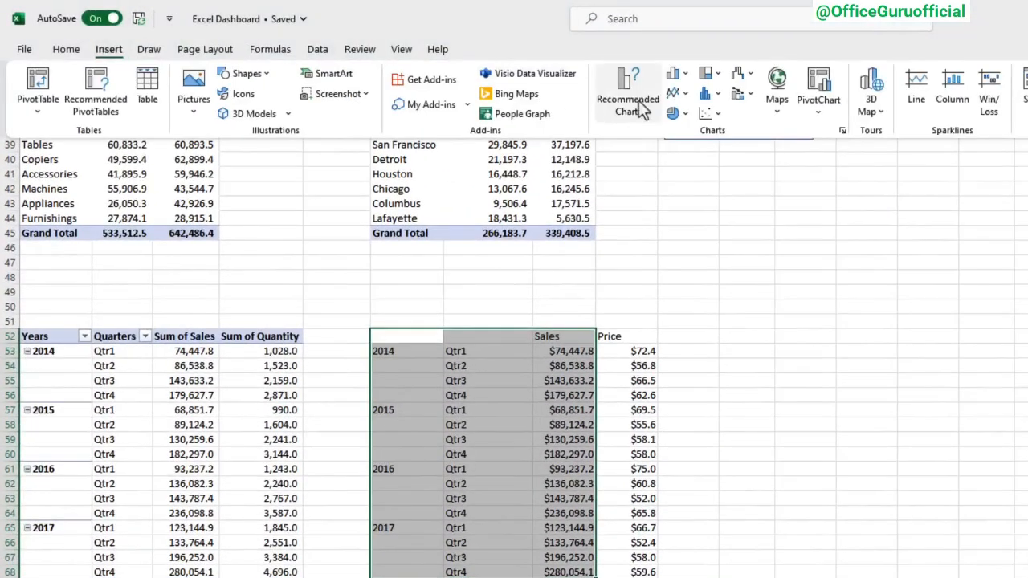
{"action": "left_click", "coordinate": [572, 62]}
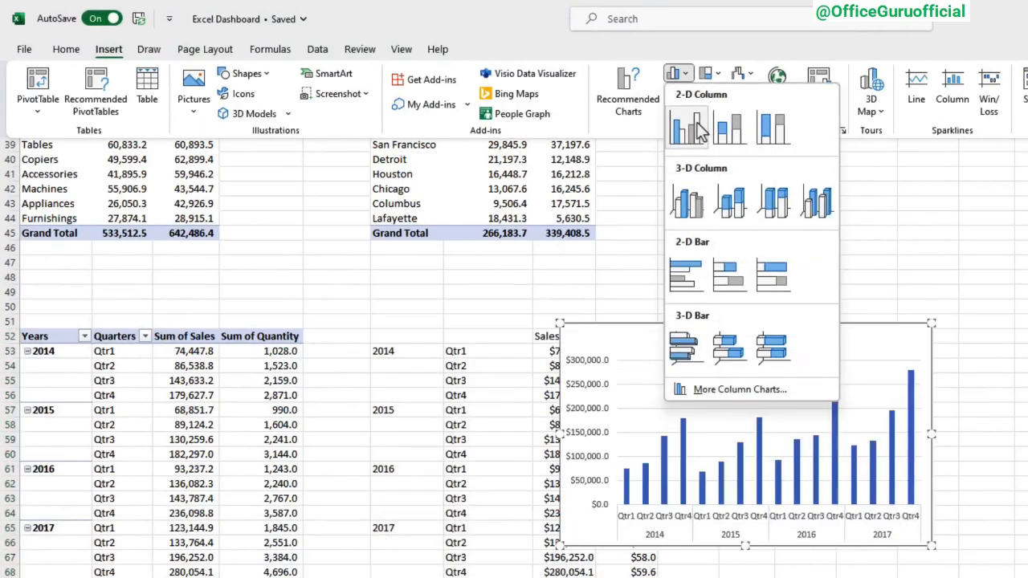
{"action": "left_click", "coordinate": [687, 127]}
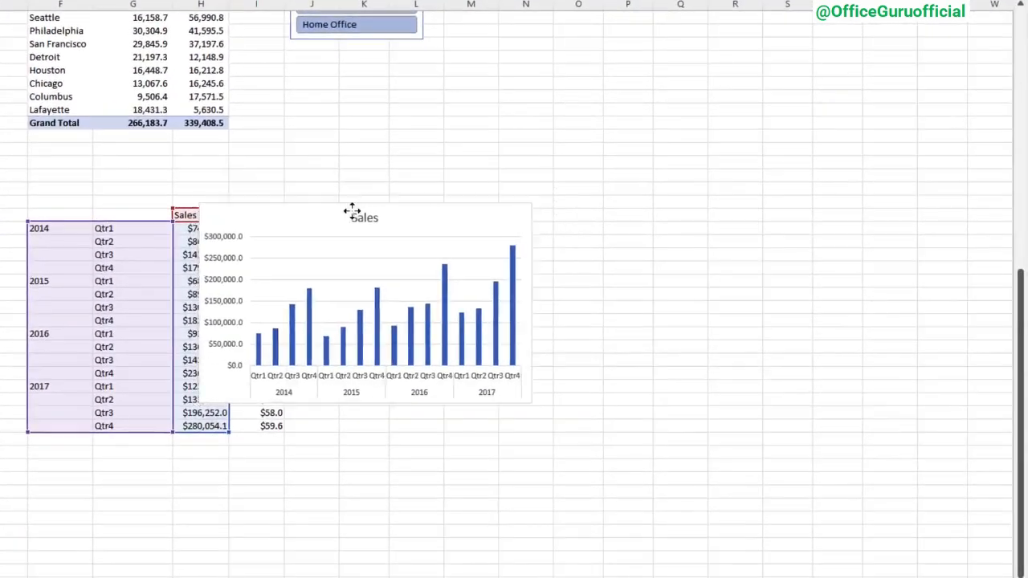
{"action": "left_click_drag", "start_coordinate": [472, 240], "coordinate": [587, 237]}
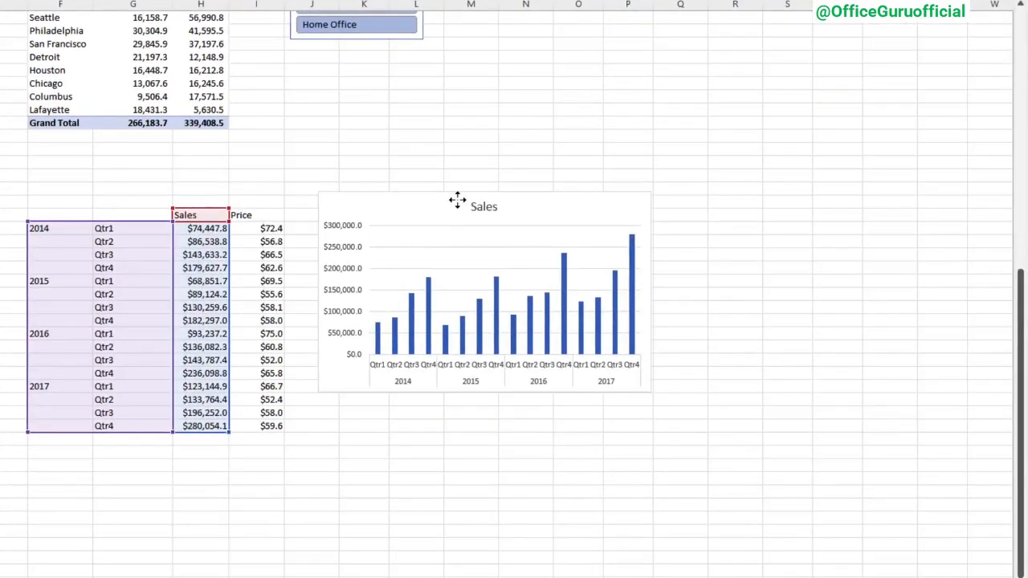
{"action": "left_click_drag", "start_coordinate": [650, 391], "coordinate": [897, 403]}
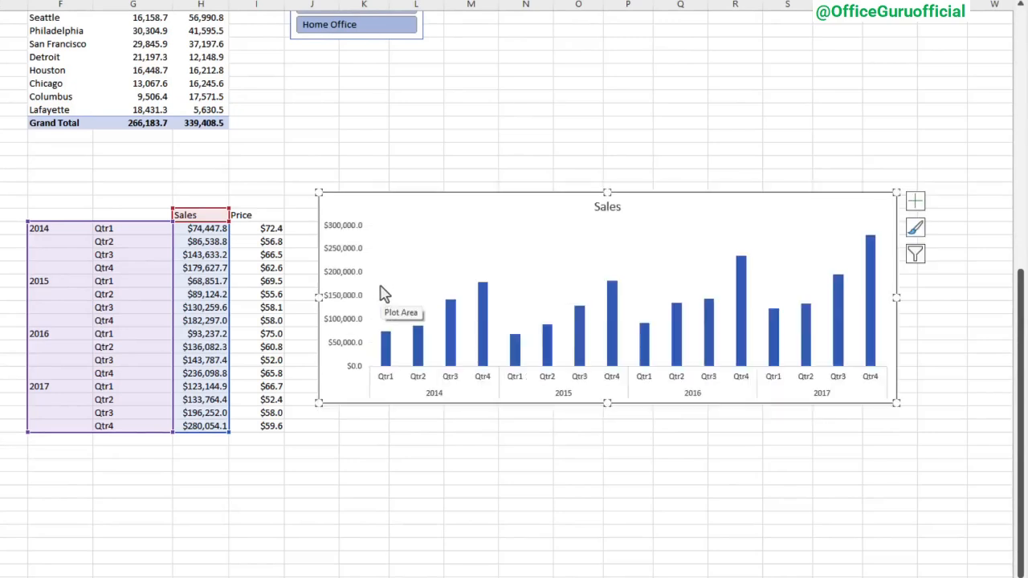
Add a Price series to the quarterly sales chart, named from I52 with values from I53:I68.
{"action": "right_click", "coordinate": [497, 248]}
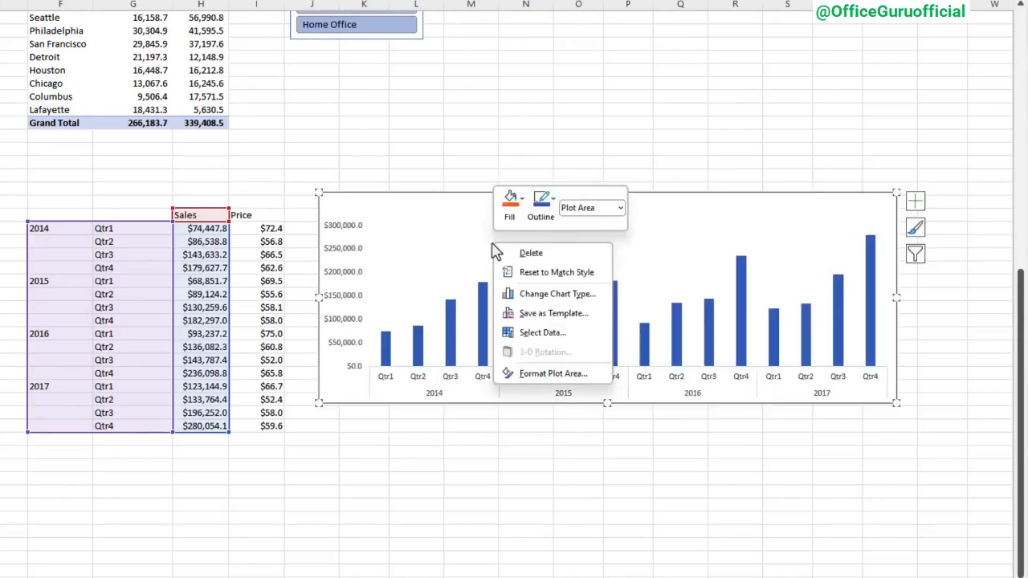
{"action": "left_click", "coordinate": [543, 333]}
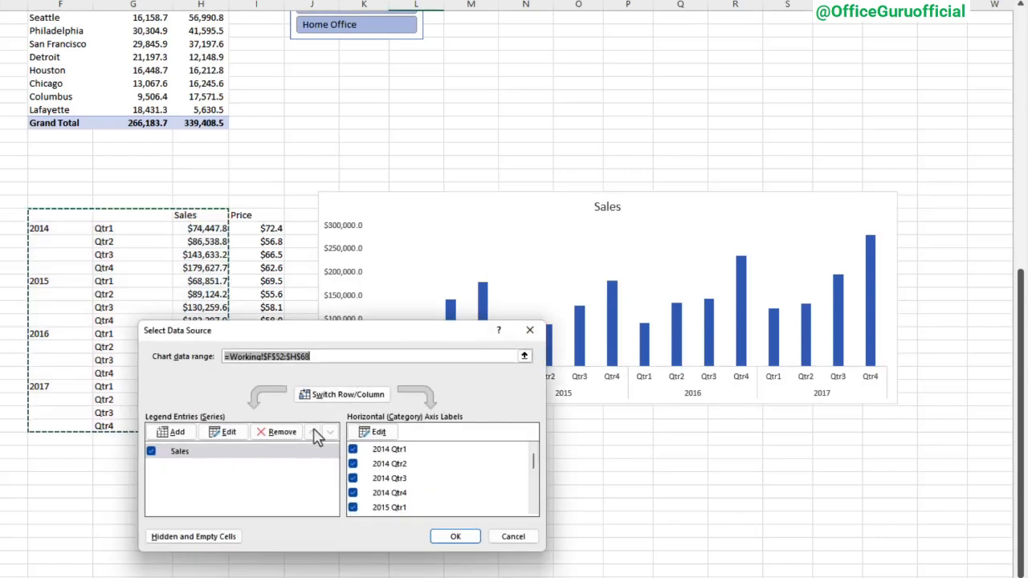
{"action": "left_click", "coordinate": [181, 432]}
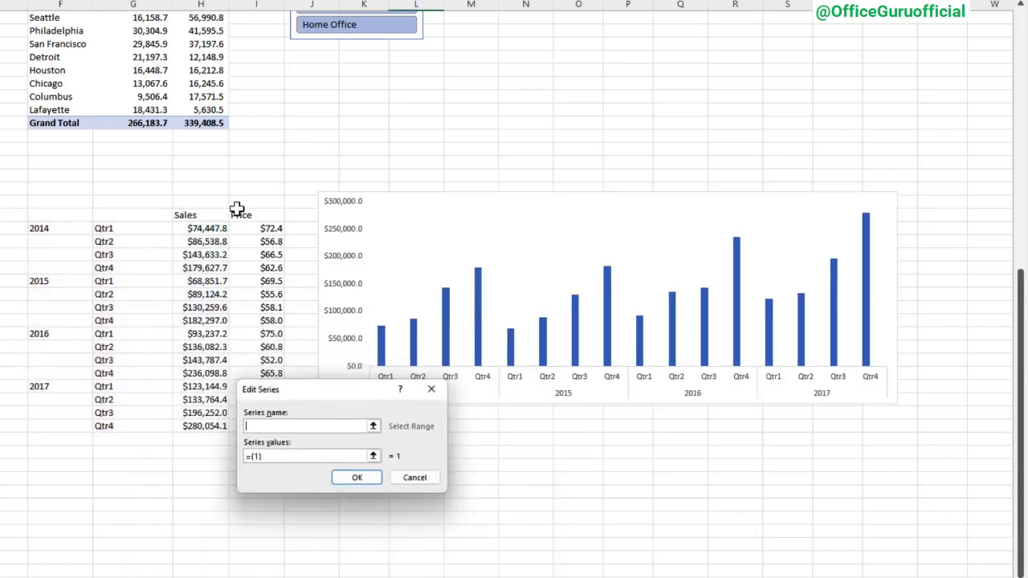
{"action": "left_click", "coordinate": [244, 214]}
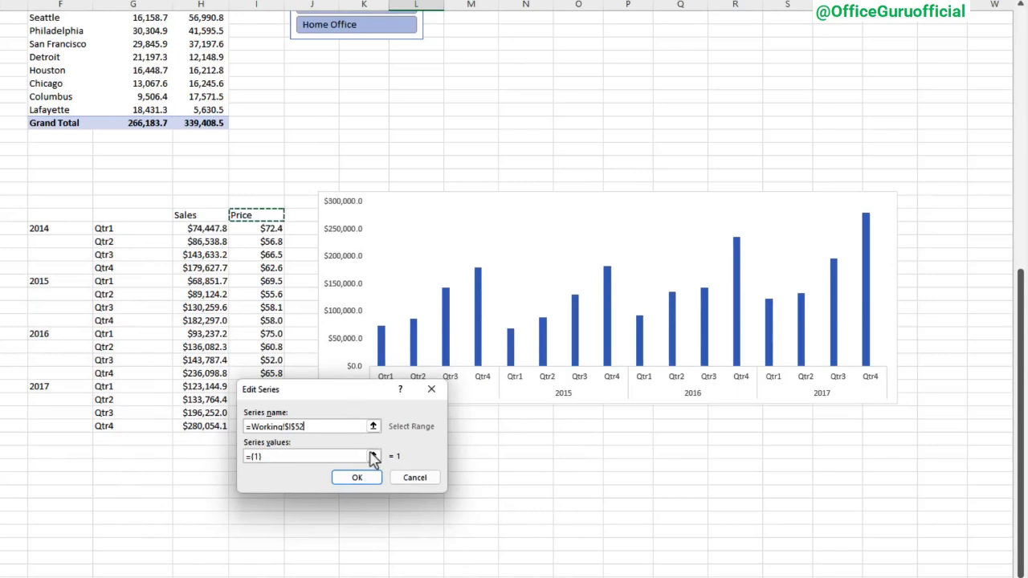
{"action": "left_click", "coordinate": [373, 457]}
{"action": "left_click_drag", "start_coordinate": [270, 229], "coordinate": [282, 427]}
{"action": "left_click_drag", "start_coordinate": [299, 393], "coordinate": [342, 478]}
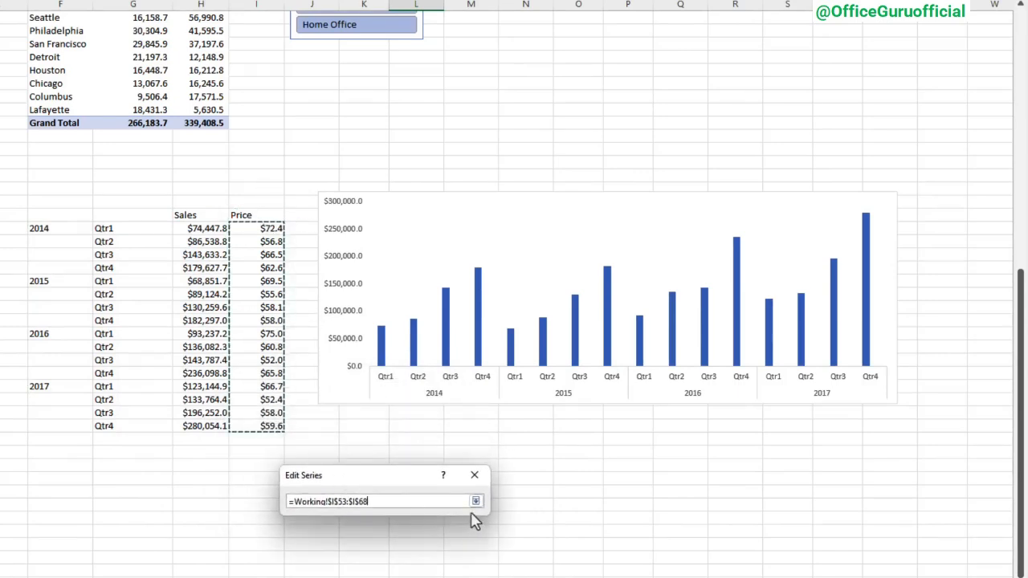
{"action": "left_click", "coordinate": [476, 501]}
{"action": "key", "text": "Return"}
Change the chart's Price series to Line with Markers and plot it on the secondary axis.
{"action": "right_click", "coordinate": [415, 338]}
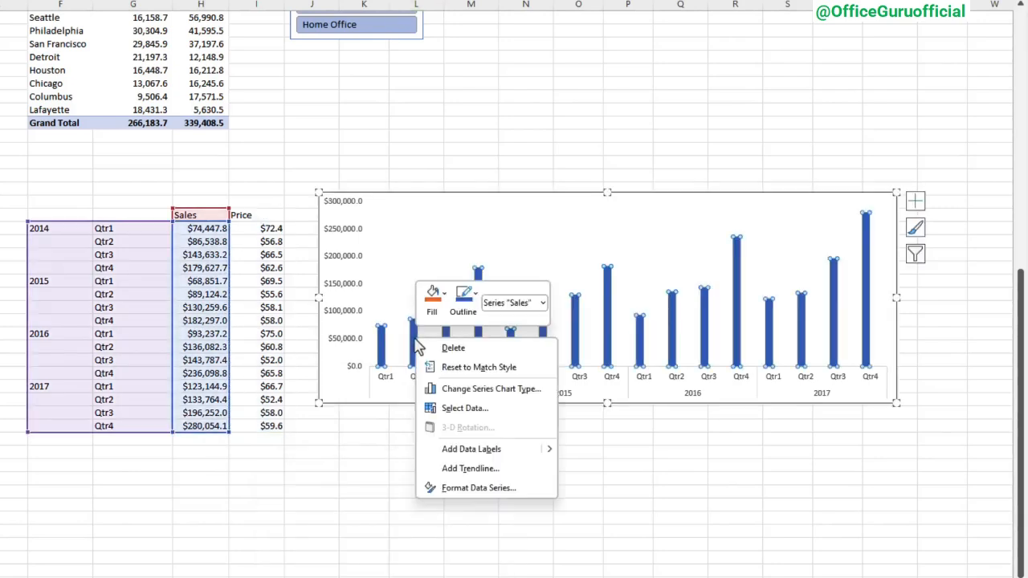
{"action": "left_click", "coordinate": [462, 389]}
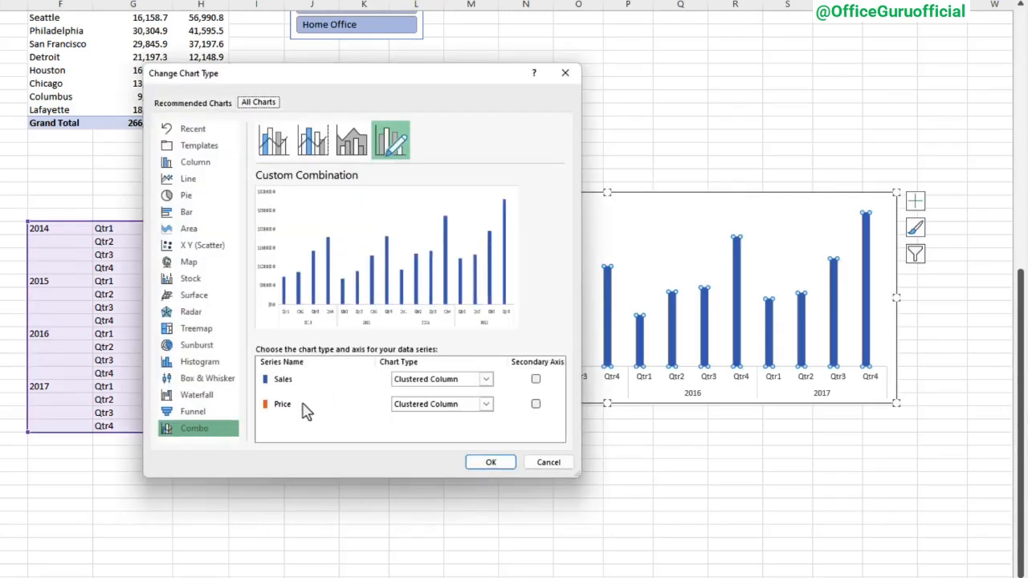
{"action": "left_click", "coordinate": [305, 410]}
{"action": "left_click", "coordinate": [485, 406]}
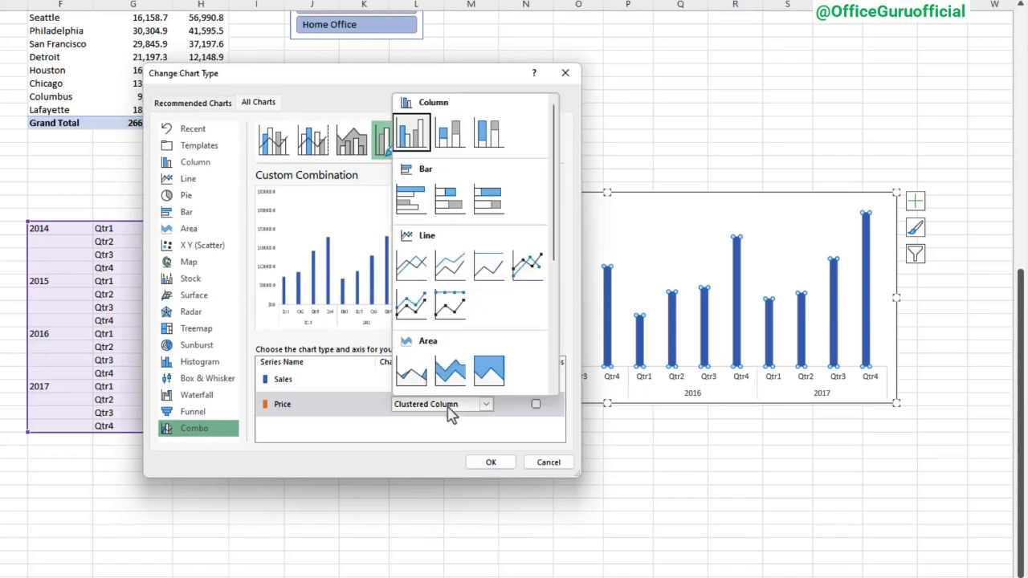
{"action": "left_click", "coordinate": [526, 268]}
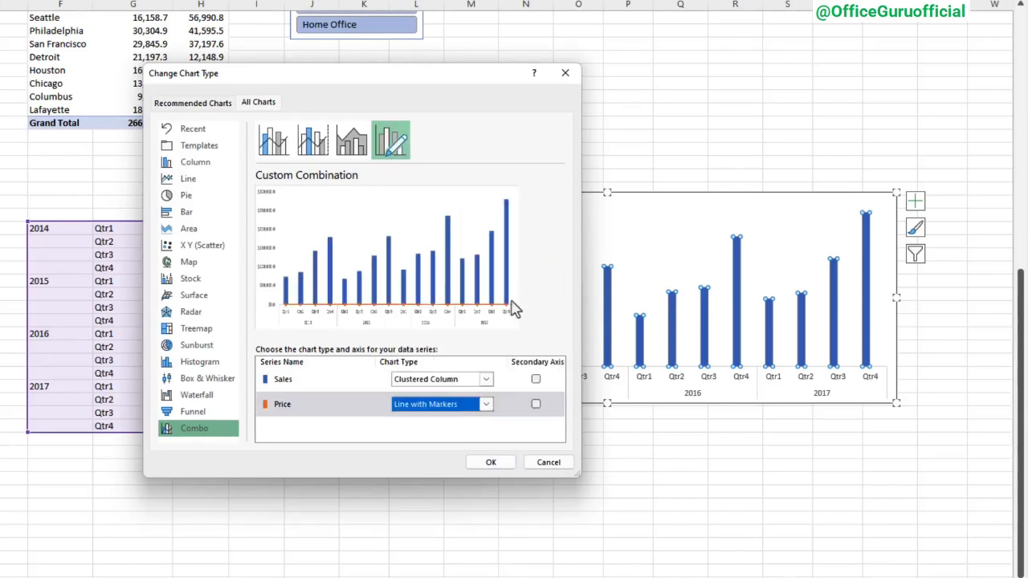
{"action": "left_click", "coordinate": [537, 405]}
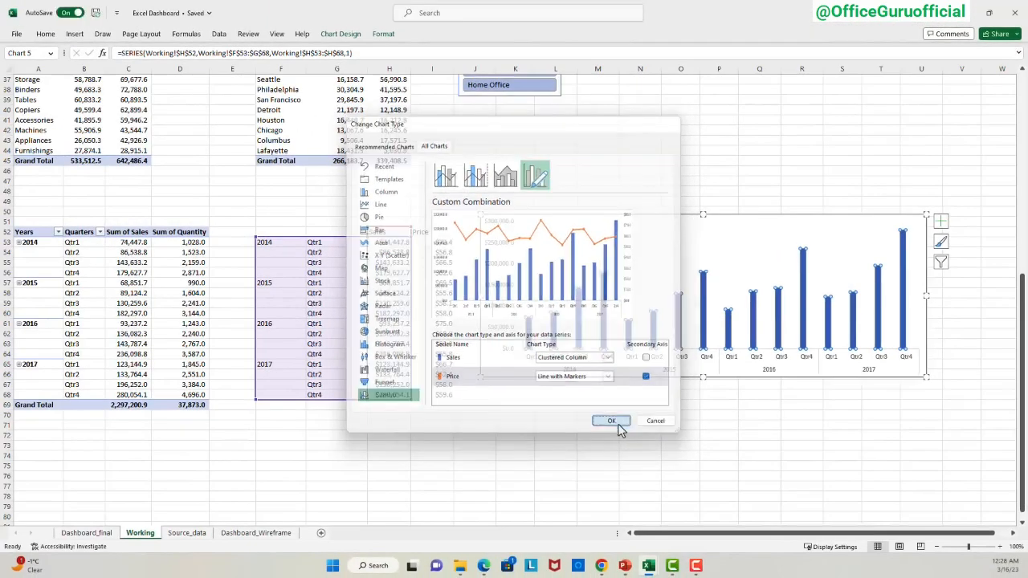
{"action": "left_click", "coordinate": [545, 446]}
{"action": "left_click", "coordinate": [612, 424]}
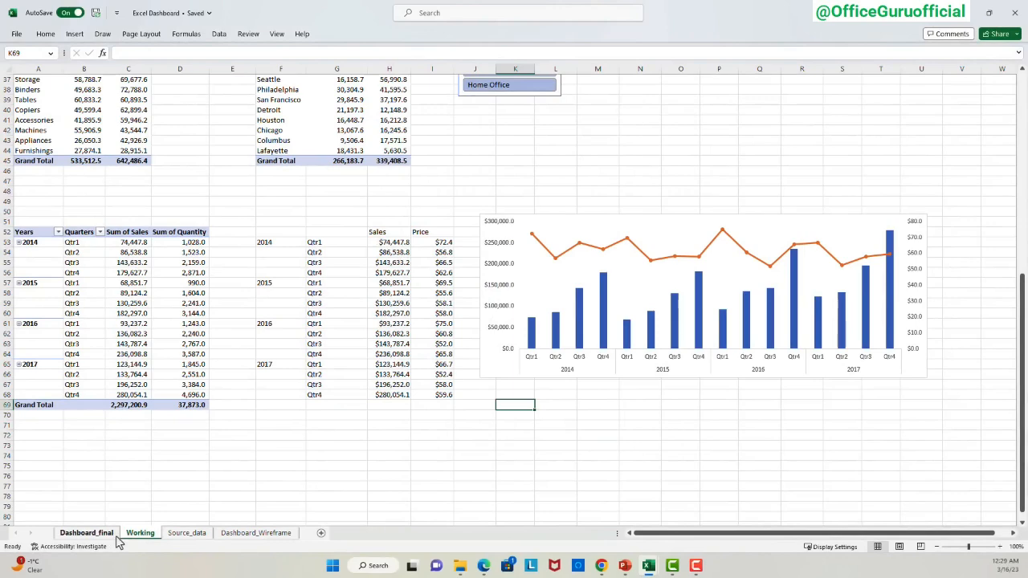
Review the Chart2 requirement on the Dashboard_Wireframe sheet and duplicate the Working sheet's quarterly pivot table at A74.
{"action": "left_click", "coordinate": [257, 533]}
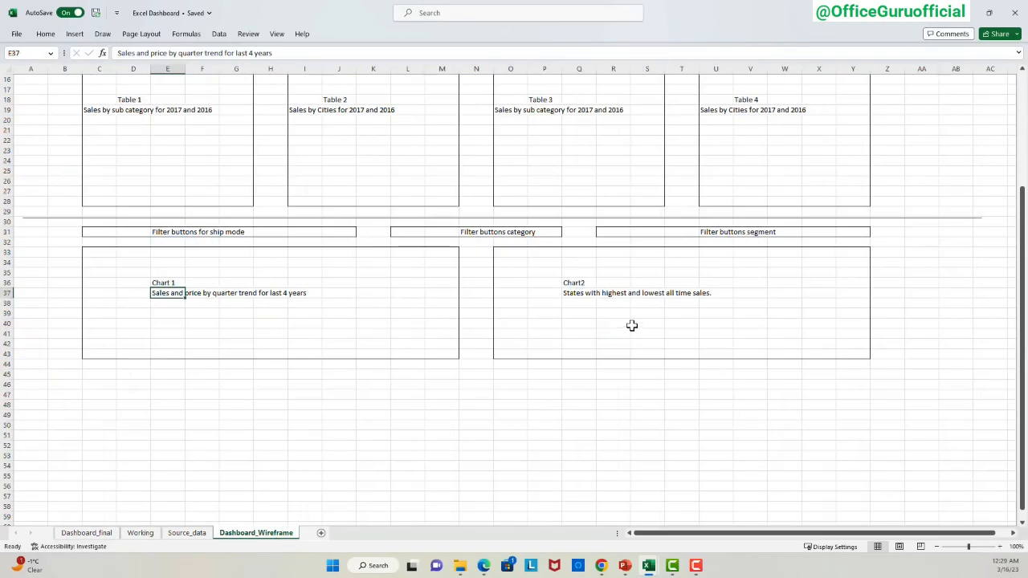
{"action": "left_click", "coordinate": [579, 293]}
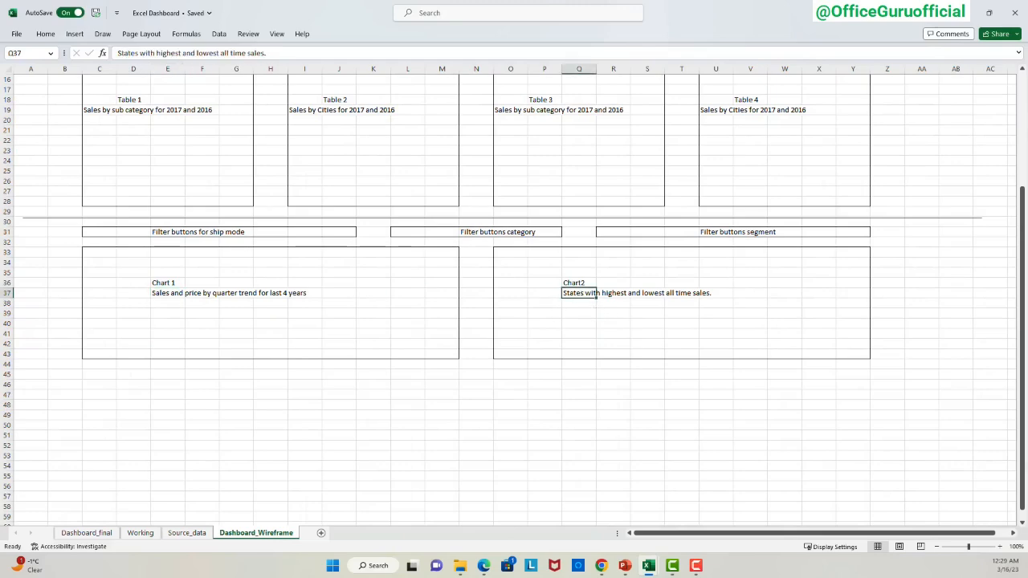
{"action": "left_click", "coordinate": [140, 533]}
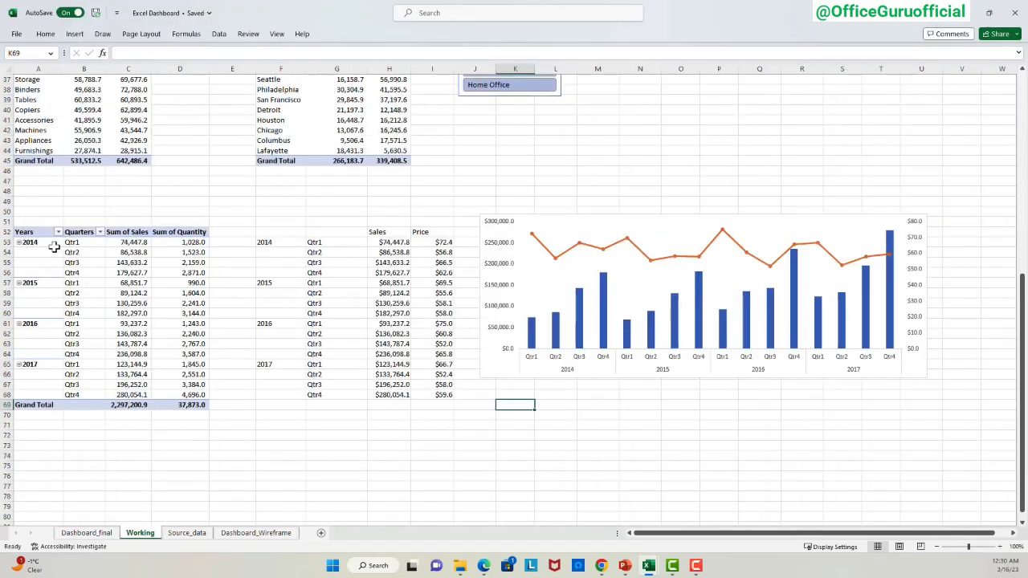
{"action": "left_click_drag", "start_coordinate": [36, 233], "coordinate": [191, 402]}
{"action": "key", "text": "ctrl+c"}
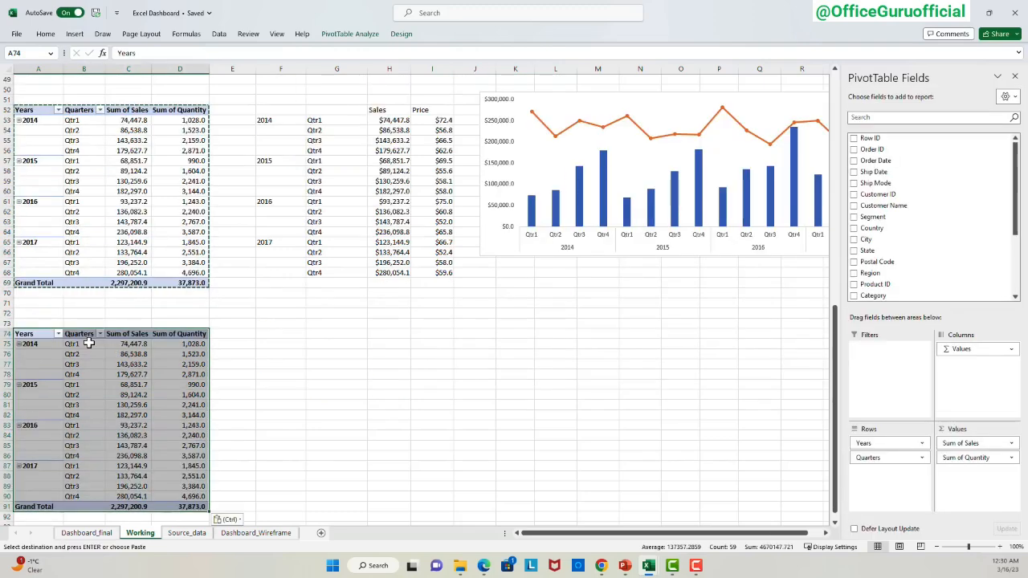
Remove Quarters, Years and Sum of Quantity from the copied pivot table and add State as its row field.
{"action": "left_click", "coordinate": [87, 357]}
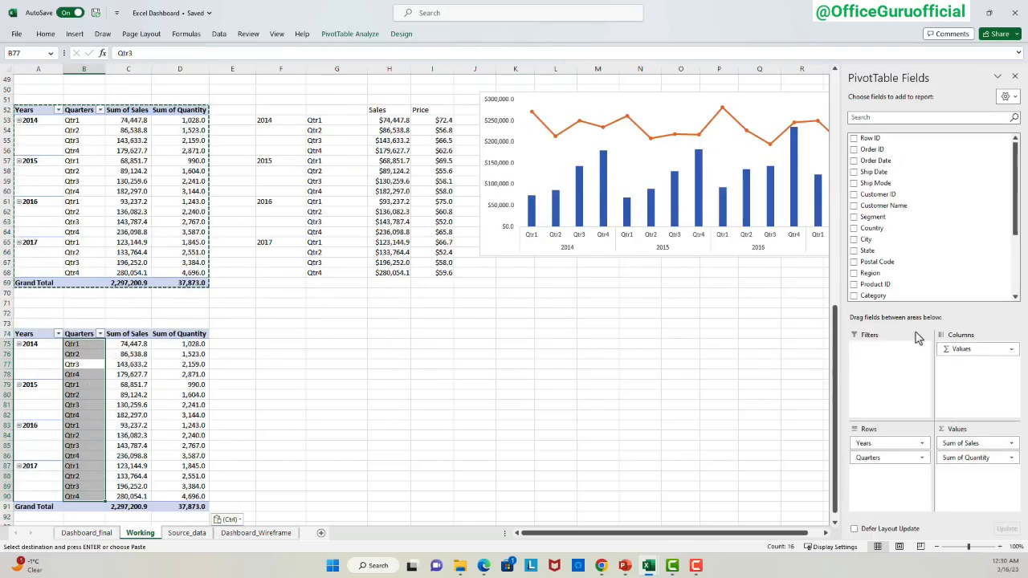
{"action": "left_click_drag", "start_coordinate": [879, 460], "coordinate": [787, 397]}
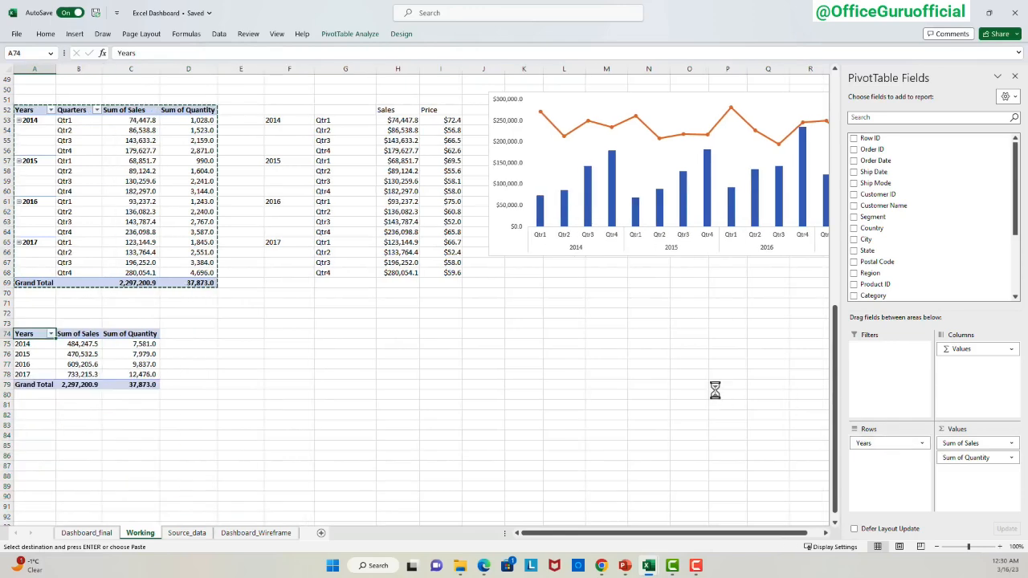
{"action": "left_click_drag", "start_coordinate": [884, 444], "coordinate": [764, 384]}
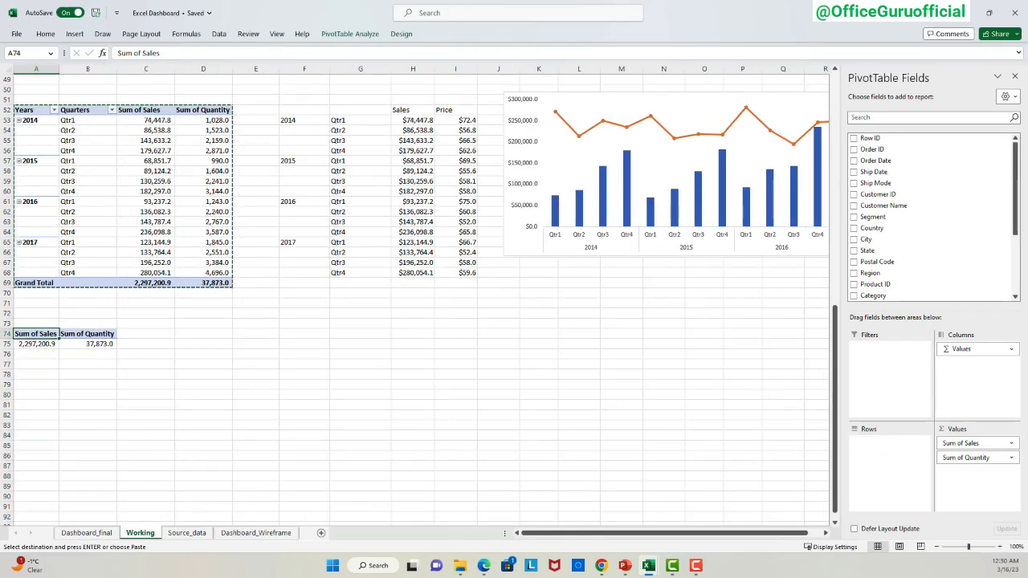
{"action": "left_click_drag", "start_coordinate": [966, 458], "coordinate": [783, 385]}
{"action": "left_click_drag", "start_coordinate": [869, 250], "coordinate": [905, 482]}
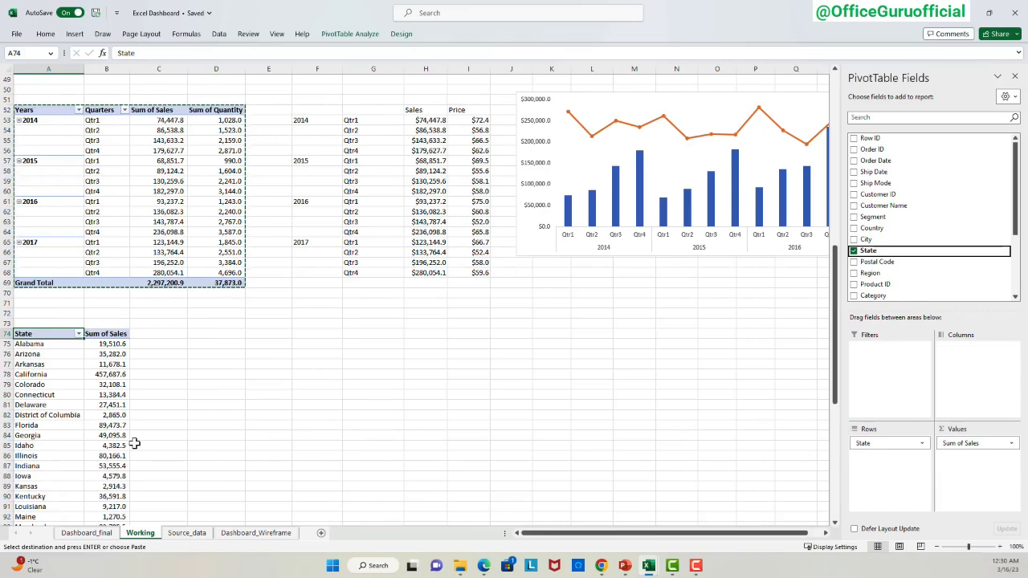
Sort the State pivot table in descending order by Sum of Sales.
{"action": "left_click", "coordinate": [79, 333]}
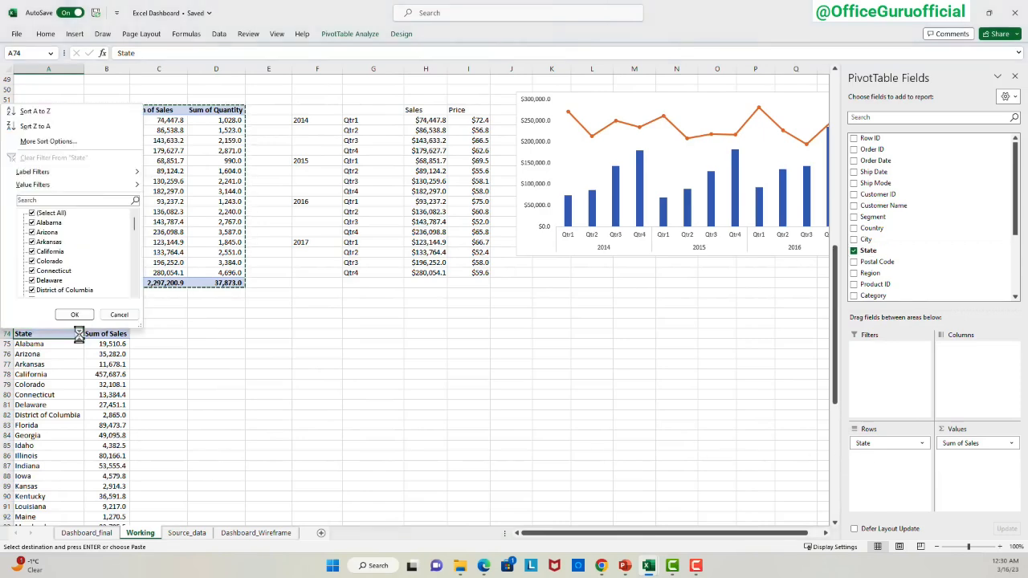
{"action": "left_click", "coordinate": [85, 143]}
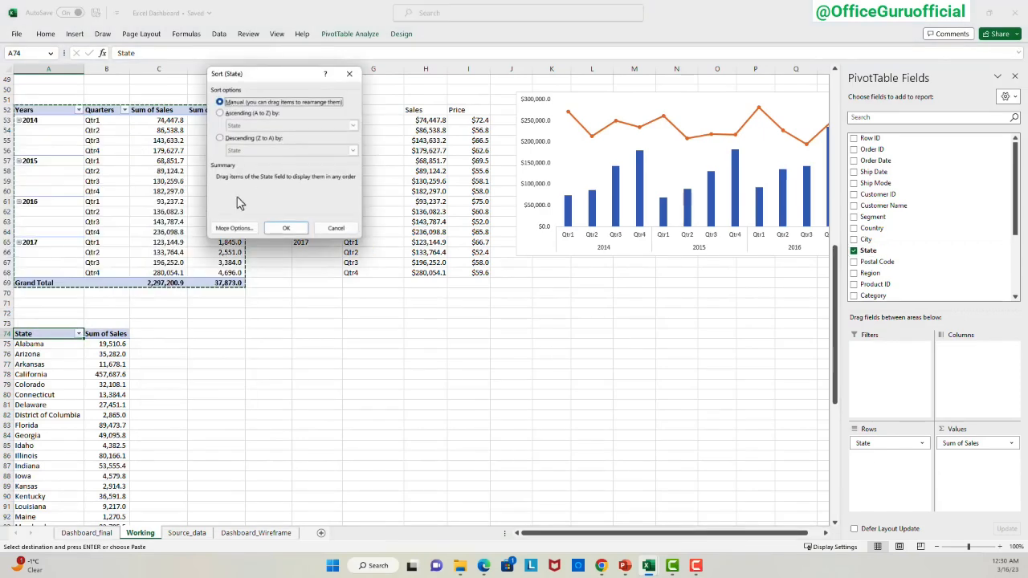
{"action": "left_click", "coordinate": [243, 139]}
{"action": "left_click", "coordinate": [290, 150]}
{"action": "left_click", "coordinate": [281, 168]}
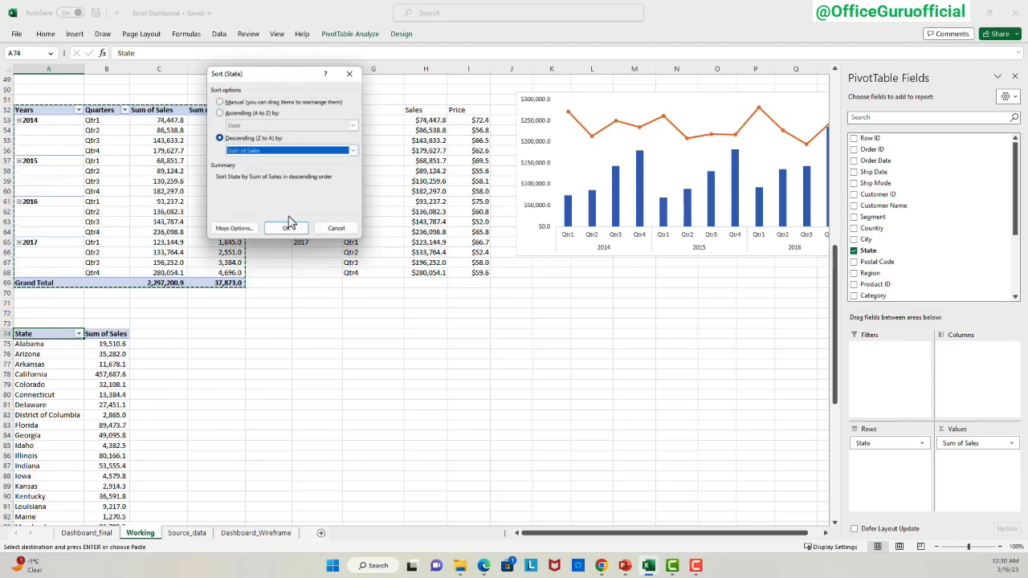
{"action": "left_click", "coordinate": [285, 229]}
Label the quarterly pivot table section by entering "Data for chart 1" in A50.
{"action": "scroll", "coordinate": [322, 238], "scroll_direction": "up", "scroll_amount": 4}
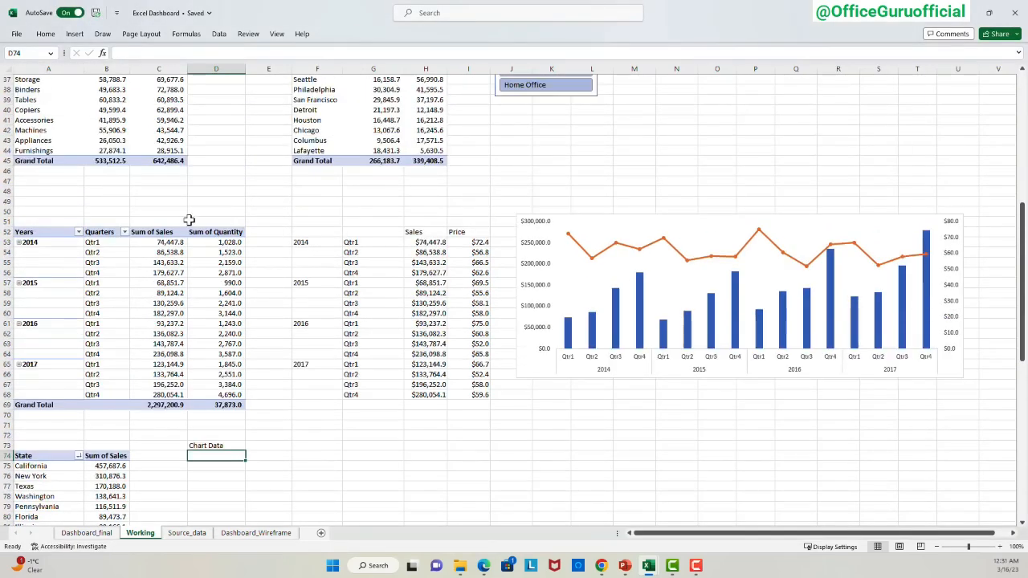
{"action": "left_click", "coordinate": [46, 202]}
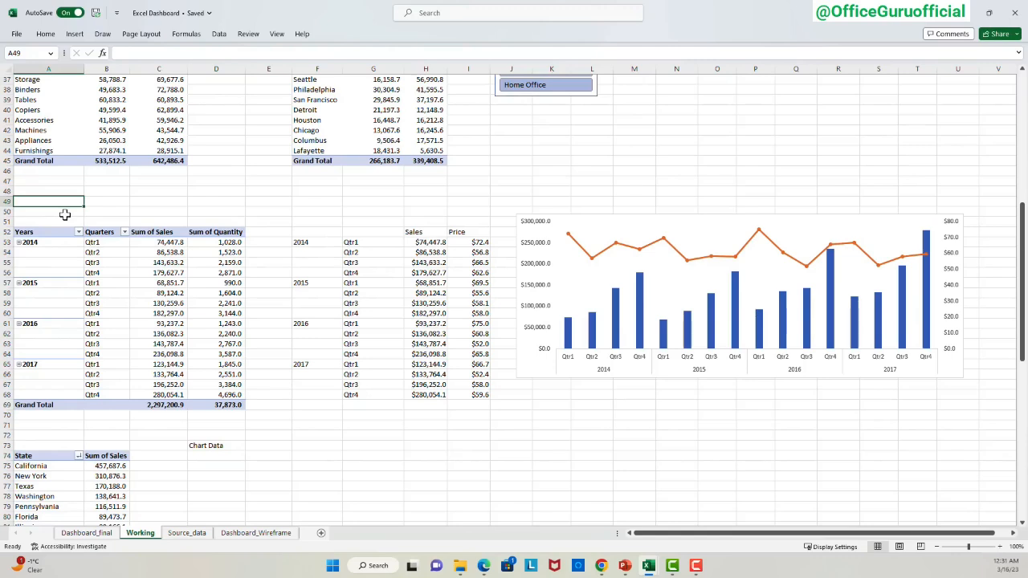
{"action": "left_click", "coordinate": [65, 215]}
{"action": "type", "text": "Data for chart 1"}
{"action": "key", "text": "Return"}
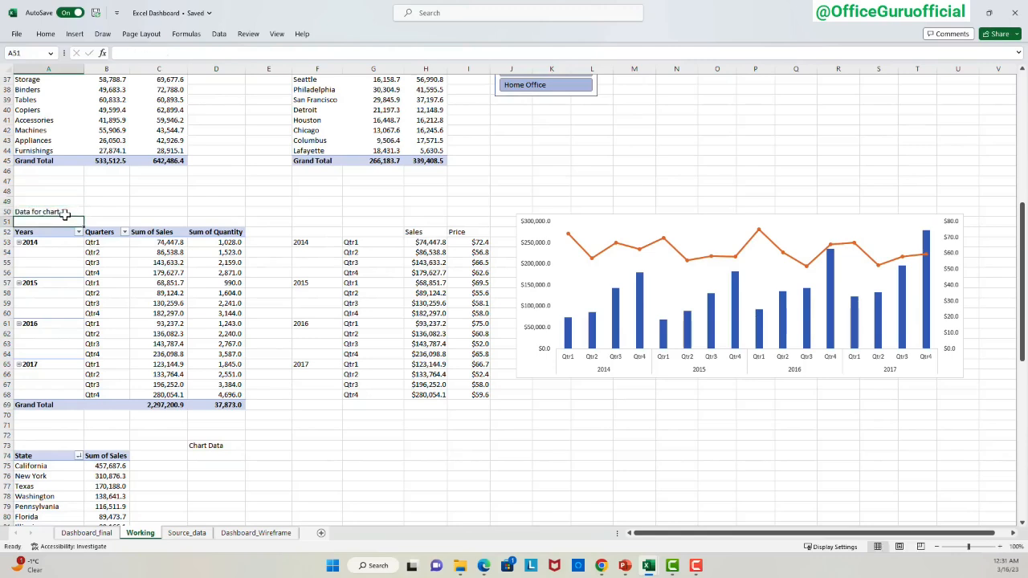
Copy the A50 label to A72 above the State pivot table and change it to "Data for chart 2".
{"action": "left_click", "coordinate": [65, 215]}
{"action": "key", "text": "ctrl+c"}
{"action": "left_click", "coordinate": [75, 436]}
{"action": "key", "text": "ctrl+v"}
{"action": "key", "text": "F2"}
{"action": "key", "text": "BackSpace"}
{"action": "type", "text": "2"}
{"action": "key", "text": "Return"}
Enter the headers State in D74 and Sales in E74 beneath the Chart Data label.
{"action": "left_click", "coordinate": [216, 445]}
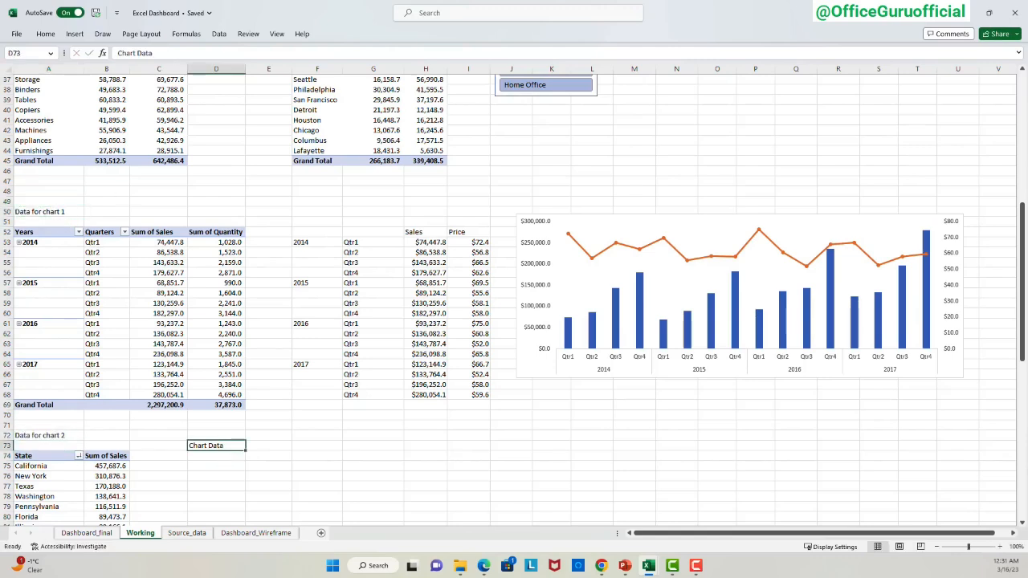
{"action": "left_click", "coordinate": [219, 455]}
{"action": "type", "text": "State"}
{"action": "key", "text": "Tab"}
{"action": "type", "text": "Sale"}
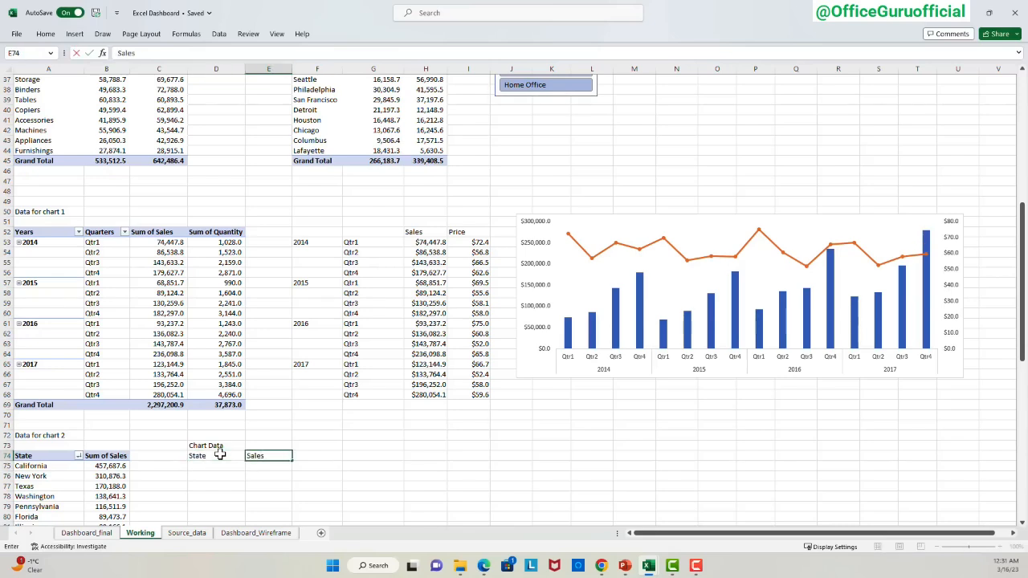
{"action": "key", "text": "Return"}
Link D75 to the state in A75 and E75 to the sales in B75, filling both formulas down the pivot's states.
{"action": "type", "text": "="}
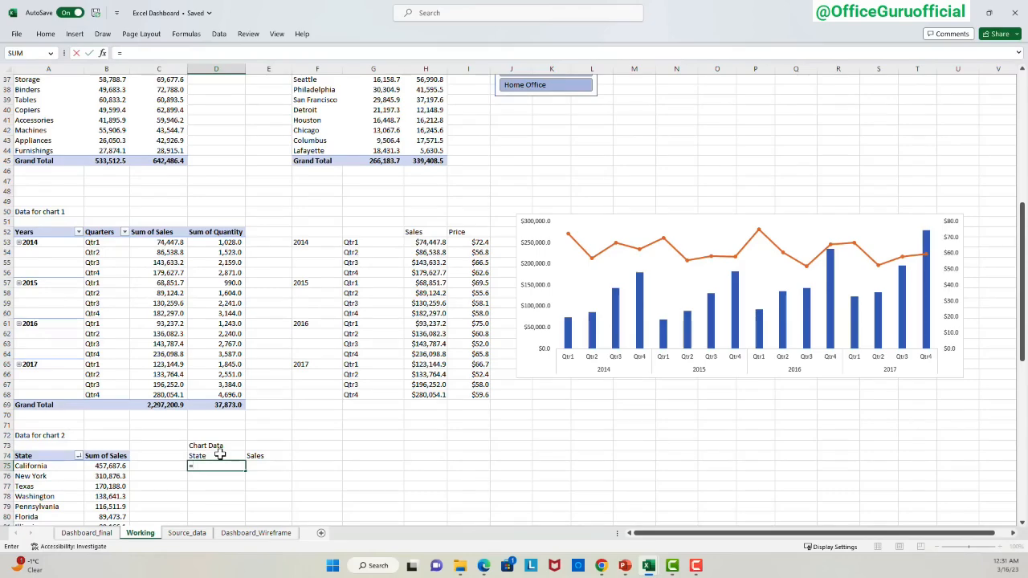
{"action": "key", "text": "Left"}
{"action": "key", "text": "Left"}
{"action": "key", "text": "Left"}
{"action": "key", "text": "Tab"}
{"action": "type", "text": "="}
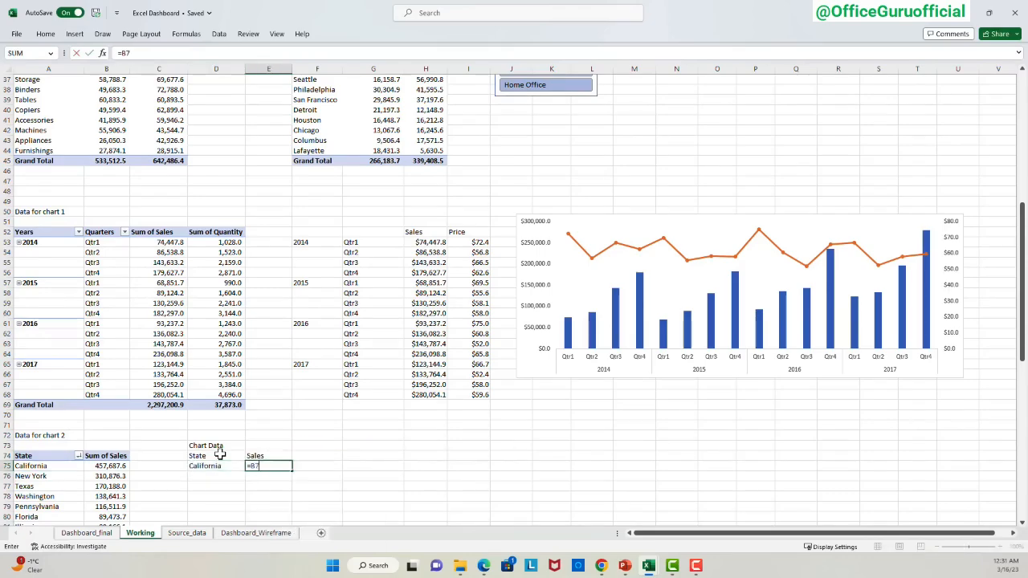
{"action": "key", "text": "Left"}
{"action": "key", "text": "Left"}
{"action": "key", "text": "Left"}
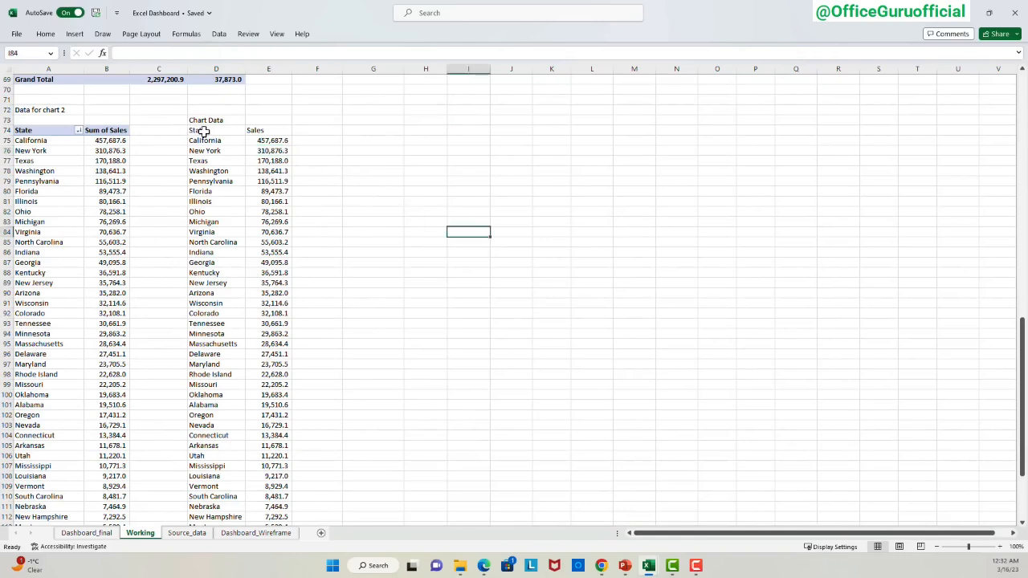
Insert a 2-D clustered column chart of the top ten states' sales from D74:E84.
{"action": "left_click_drag", "start_coordinate": [204, 132], "coordinate": [272, 233]}
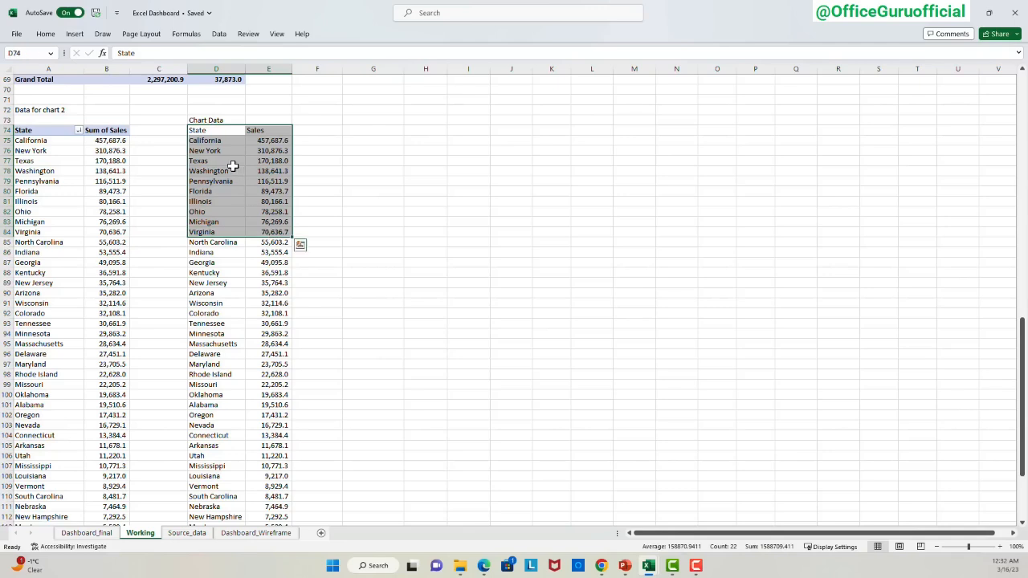
{"action": "left_click_drag", "start_coordinate": [228, 141], "coordinate": [205, 131]}
{"action": "left_click", "coordinate": [249, 229]}
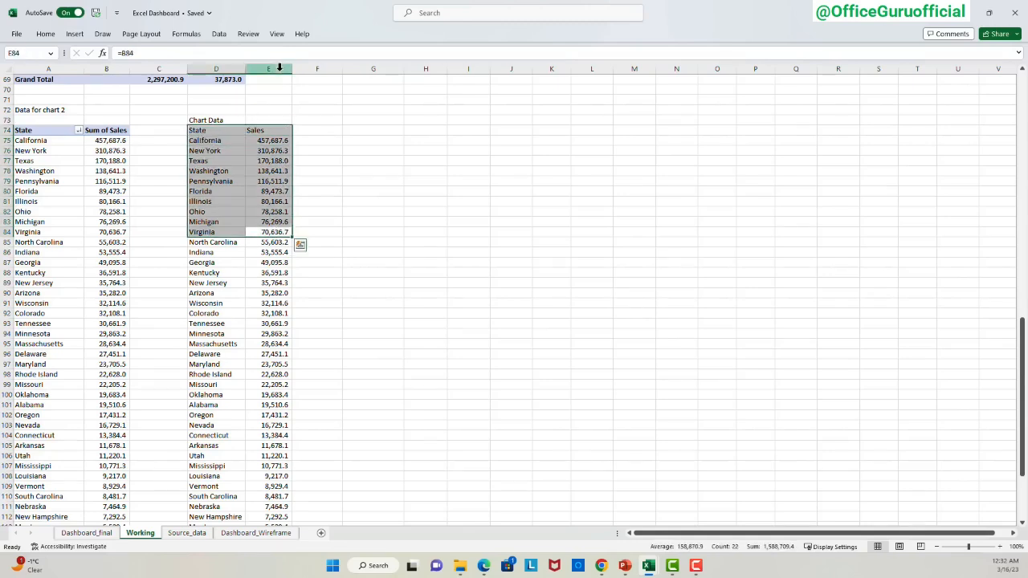
{"action": "left_click", "coordinate": [74, 33]}
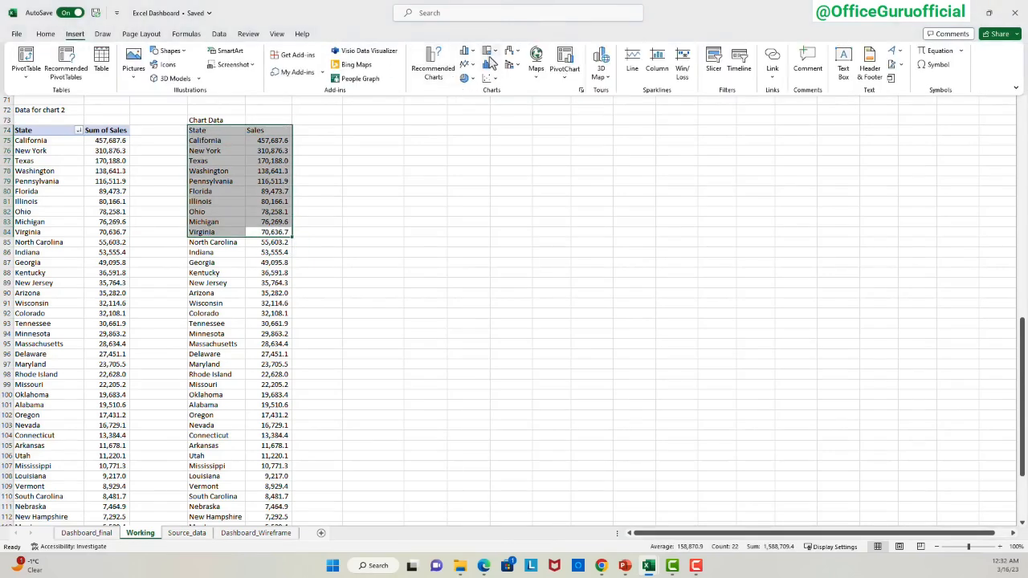
{"action": "left_click", "coordinate": [494, 68]}
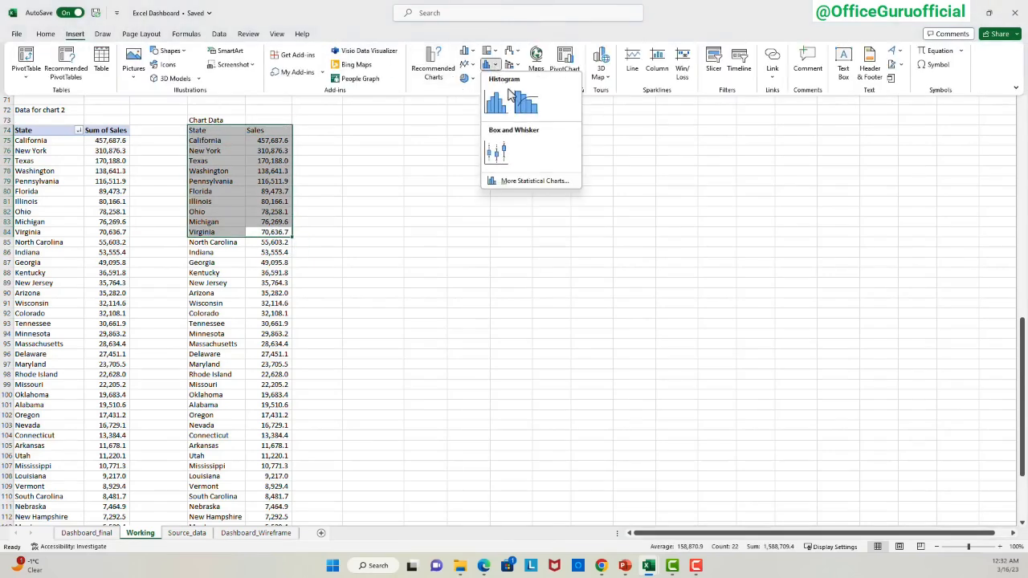
{"action": "left_click", "coordinate": [468, 51]}
{"action": "left_click", "coordinate": [474, 87]}
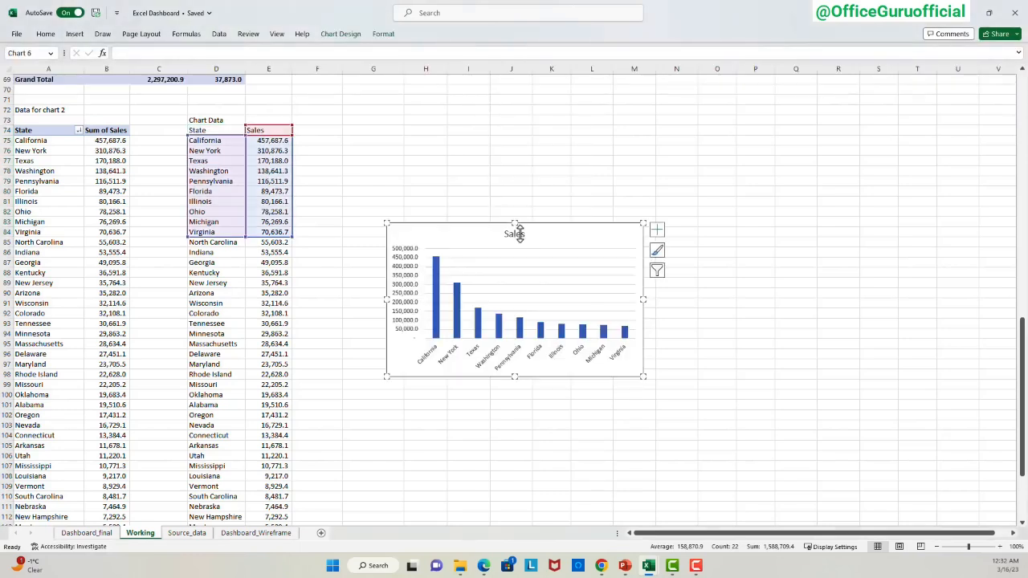
Move the state sales column chart up to sit beside rows 77 to 93 and enlarge it slightly.
{"action": "left_click_drag", "start_coordinate": [515, 231], "coordinate": [576, 218]}
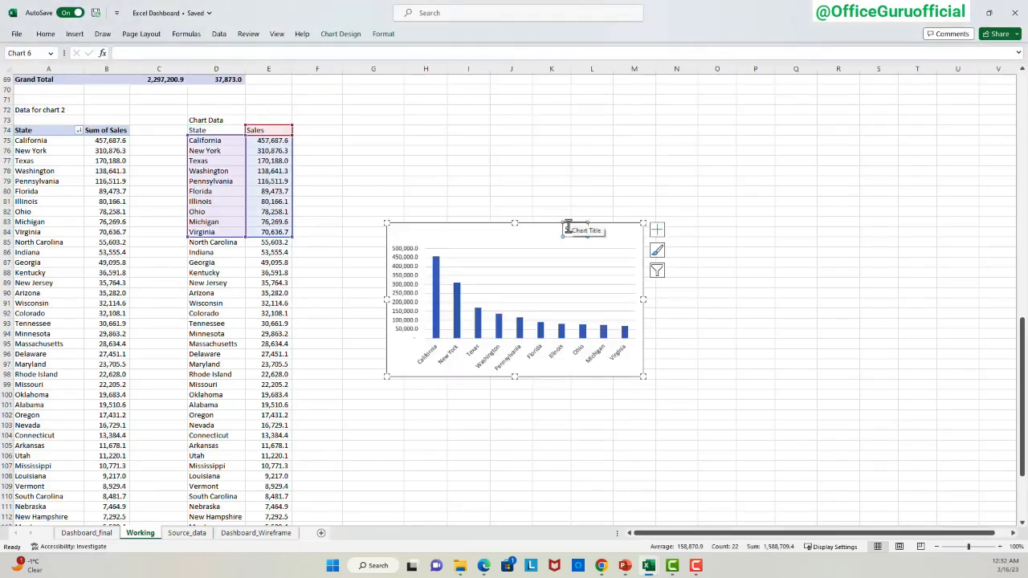
{"action": "key", "text": "ctrl+z"}
{"action": "left_click", "coordinate": [583, 230]}
{"action": "left_click_drag", "start_coordinate": [584, 232], "coordinate": [636, 174]}
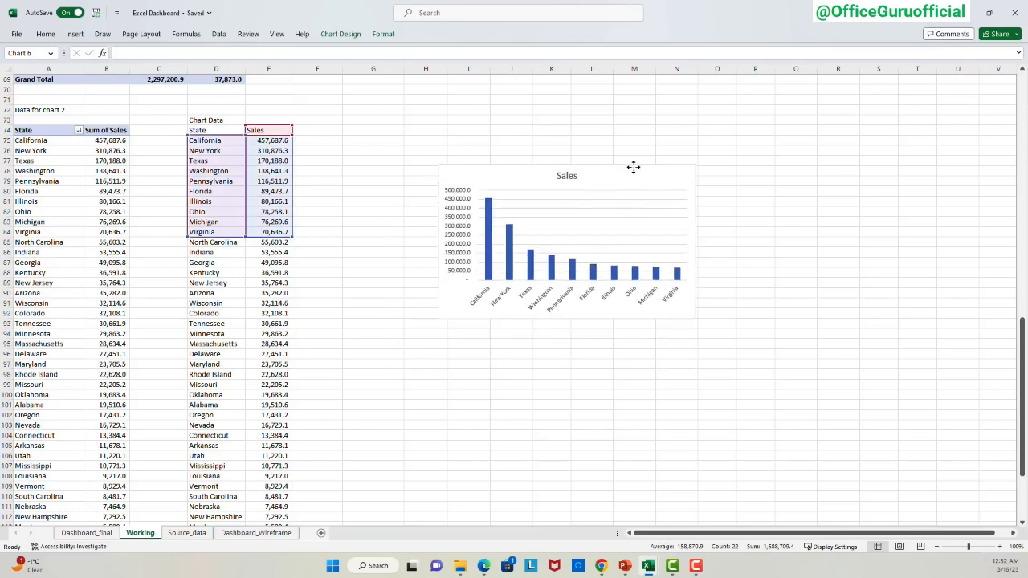
{"action": "left_click_drag", "start_coordinate": [693, 319], "coordinate": [746, 323]}
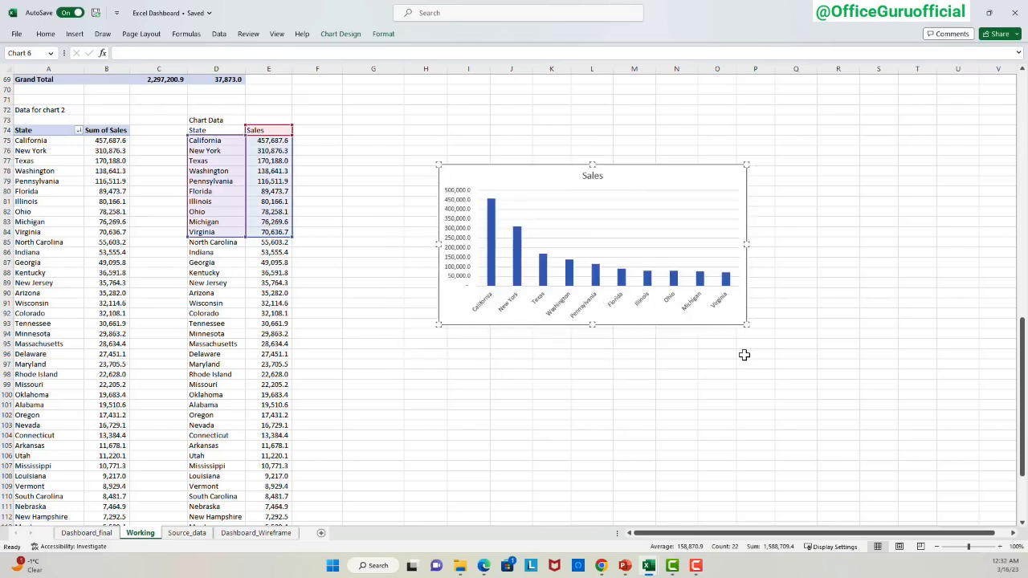
{"action": "left_click", "coordinate": [746, 354]}
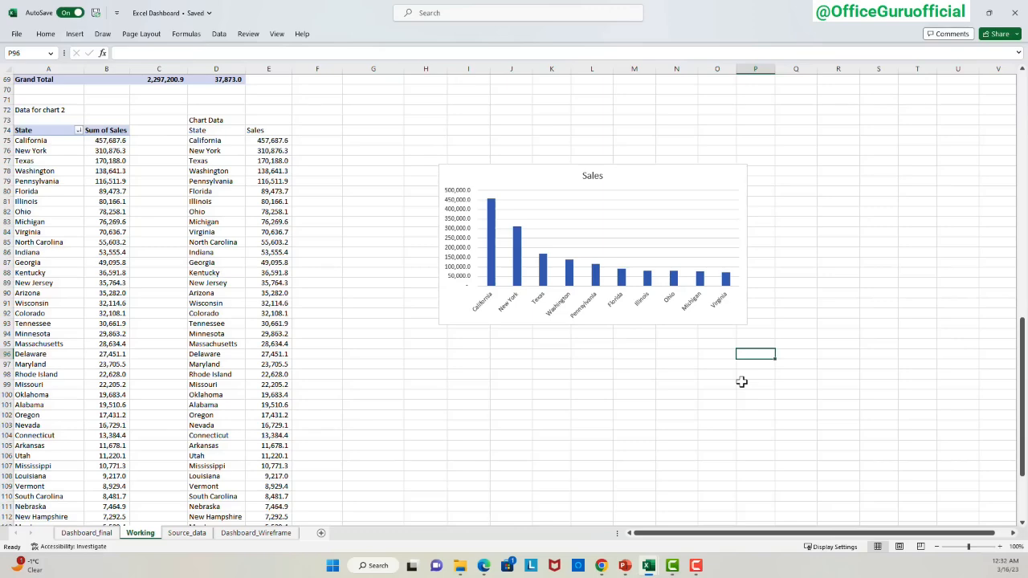
Review the ship mode, category and segment filter areas planned above the two charts on the Dashboard_Wireframe sheet.
{"action": "left_click", "coordinate": [256, 534]}
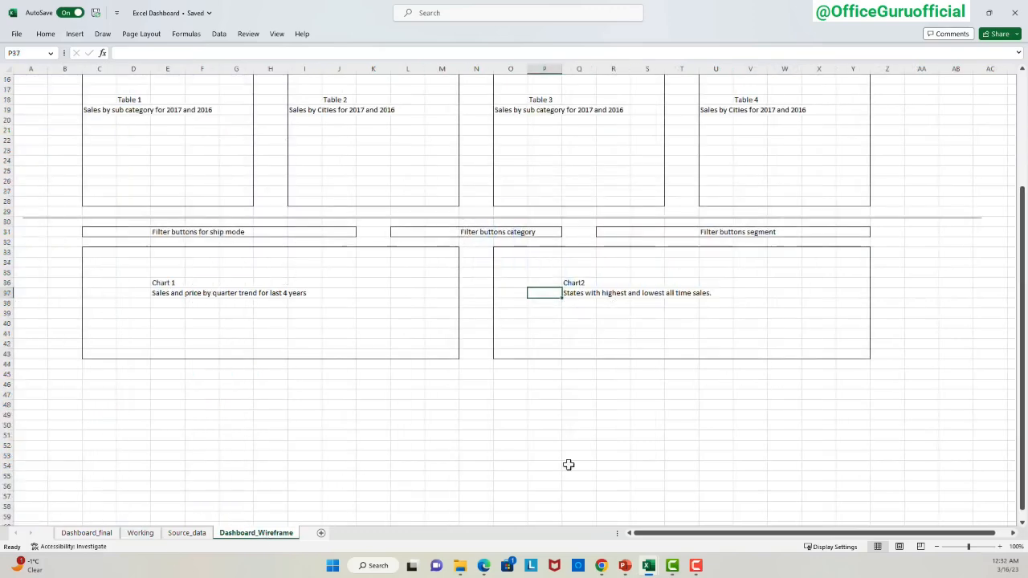
{"action": "left_click_drag", "start_coordinate": [855, 256], "coordinate": [83, 353]}
{"action": "left_click_drag", "start_coordinate": [92, 237], "coordinate": [845, 231]}
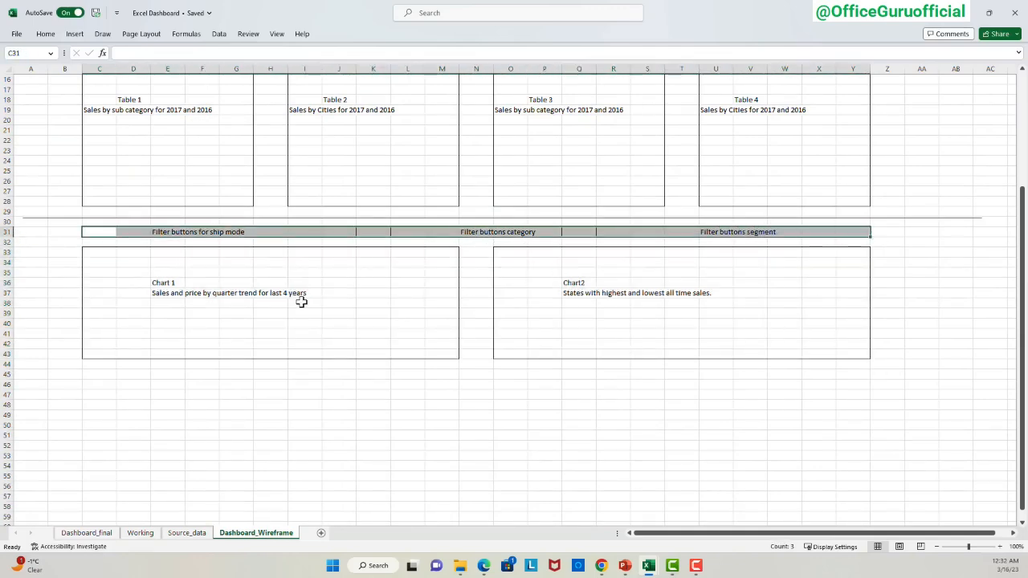
{"action": "left_click", "coordinate": [245, 299]}
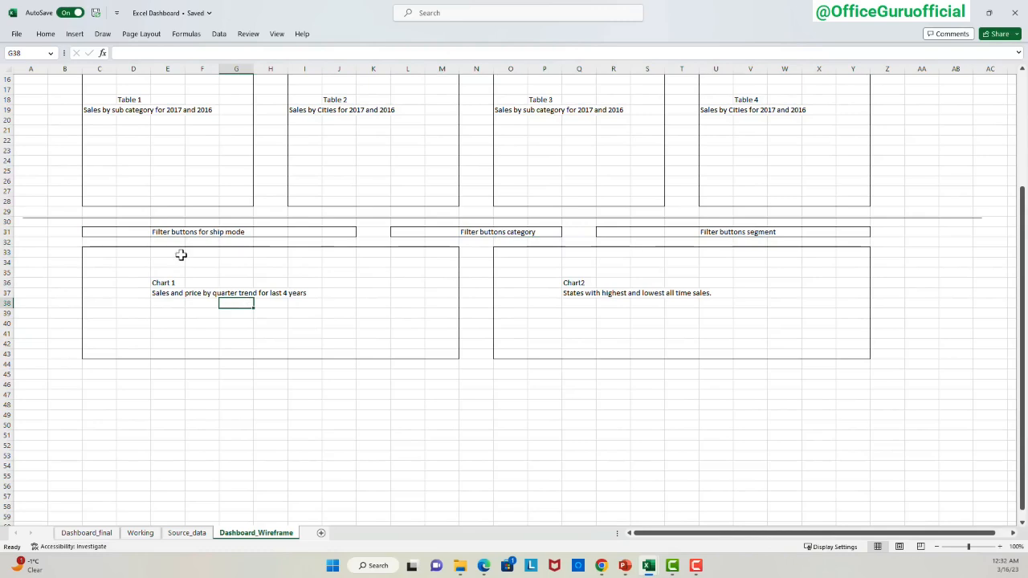
{"action": "left_click_drag", "start_coordinate": [105, 232], "coordinate": [325, 234]}
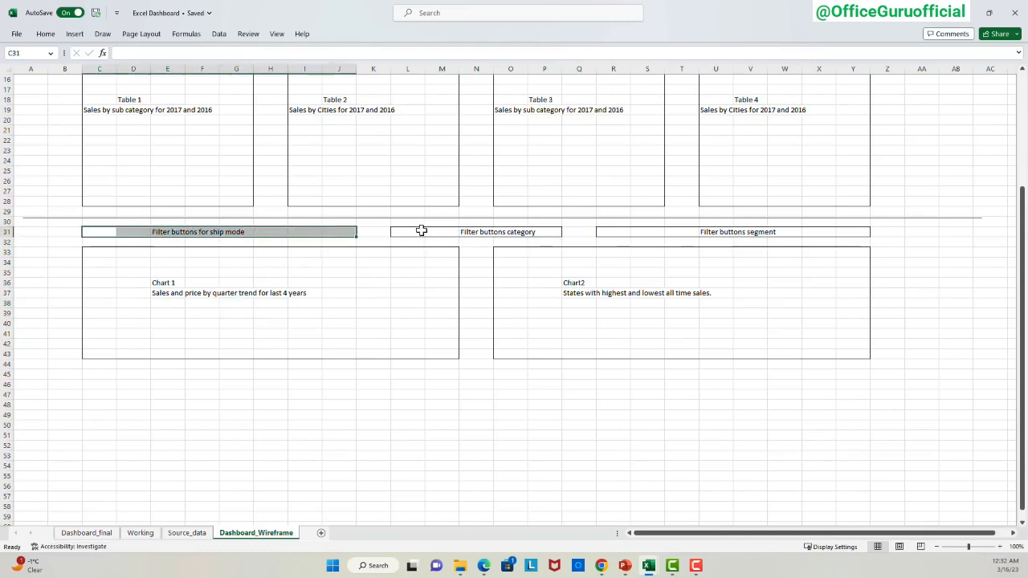
{"action": "left_click_drag", "start_coordinate": [421, 231], "coordinate": [867, 233]}
Add a Segment slicer to the quarterly sales pivot table for chart 1 on the Working sheet.
{"action": "left_click", "coordinate": [140, 533]}
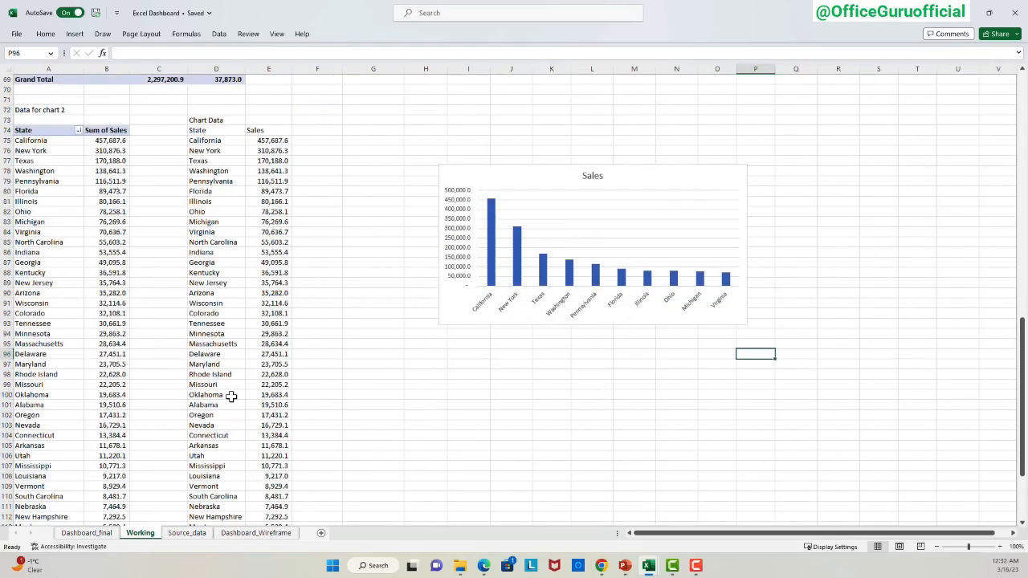
{"action": "scroll", "coordinate": [231, 396], "scroll_direction": "up", "scroll_amount": 9}
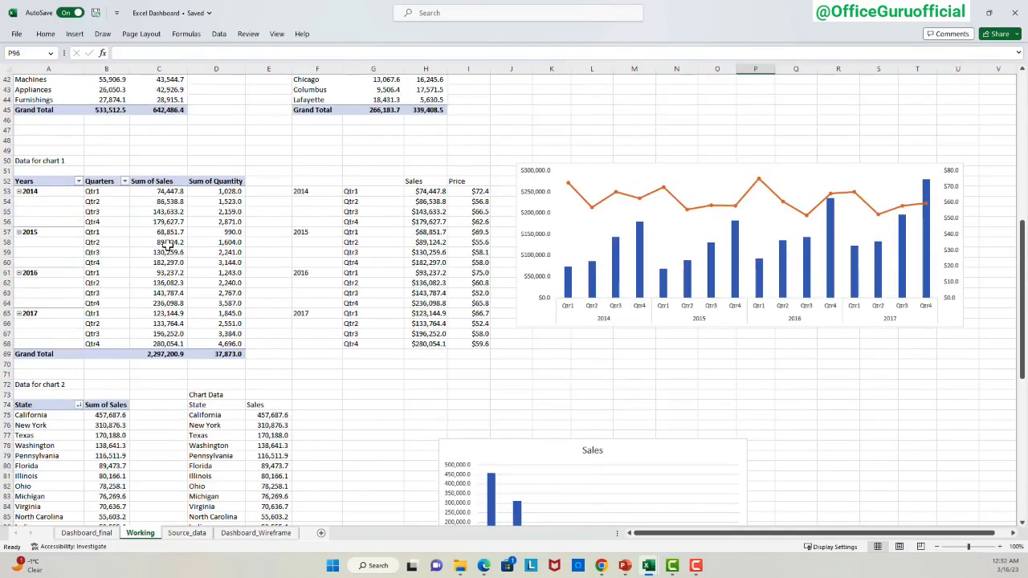
{"action": "left_click", "coordinate": [166, 242]}
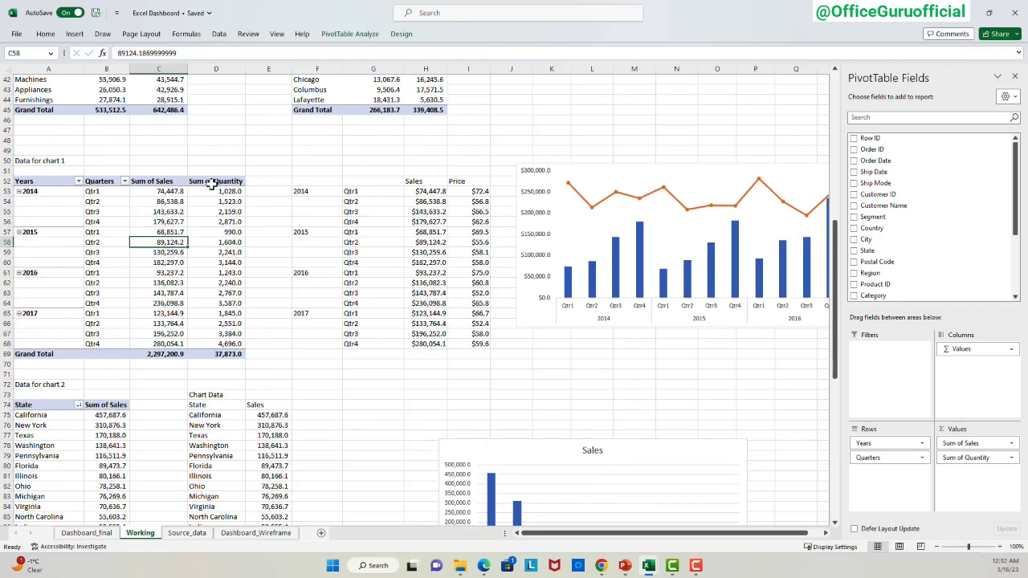
{"action": "left_click_drag", "start_coordinate": [212, 183], "coordinate": [32, 355]}
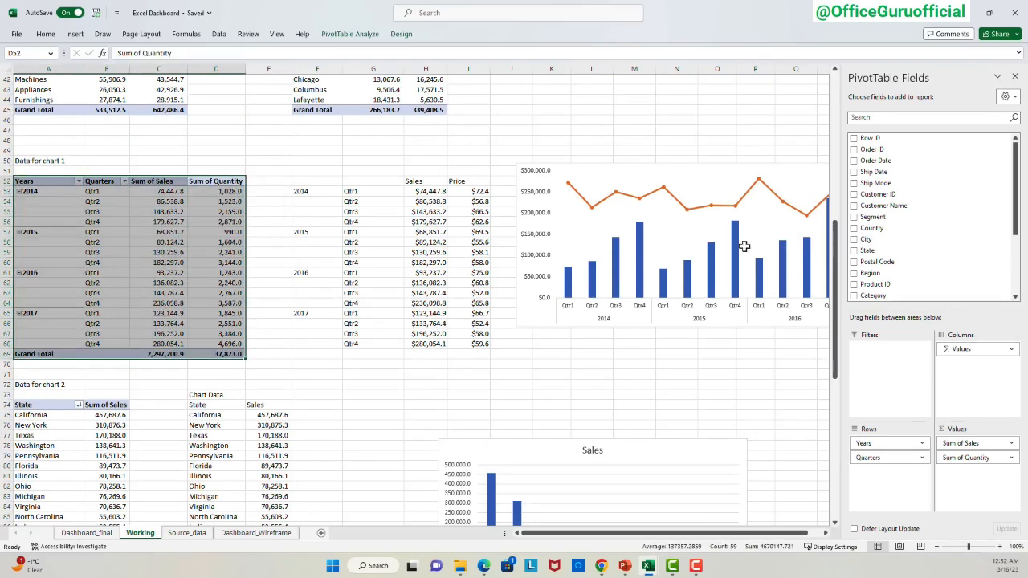
{"action": "scroll", "coordinate": [911, 201], "scroll_direction": "down", "scroll_amount": 1}
{"action": "right_click", "coordinate": [908, 193]}
{"action": "left_click", "coordinate": [887, 254]}
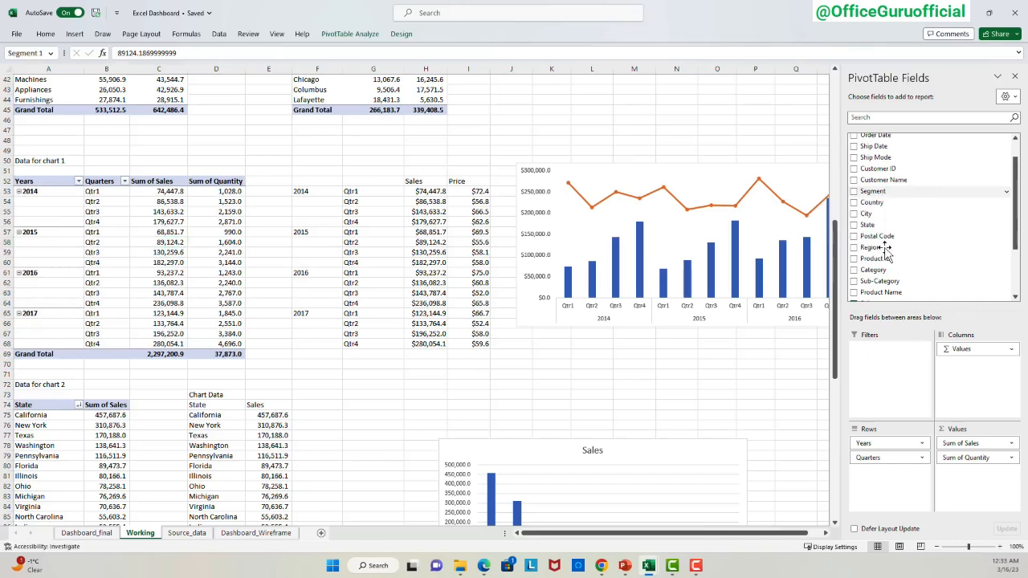
{"action": "left_click_drag", "start_coordinate": [408, 236], "coordinate": [409, 260]}
{"action": "left_click", "coordinate": [185, 273]}
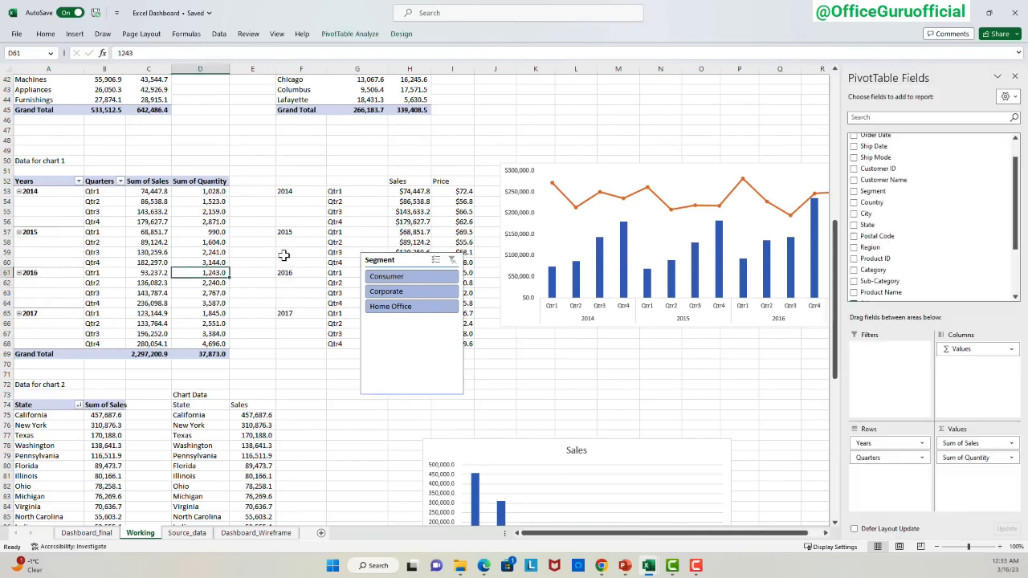
Add Category and Ship Mode slicers to the chart 1 pivot table.
{"action": "scroll", "coordinate": [932, 219], "scroll_direction": "down", "scroll_amount": 1}
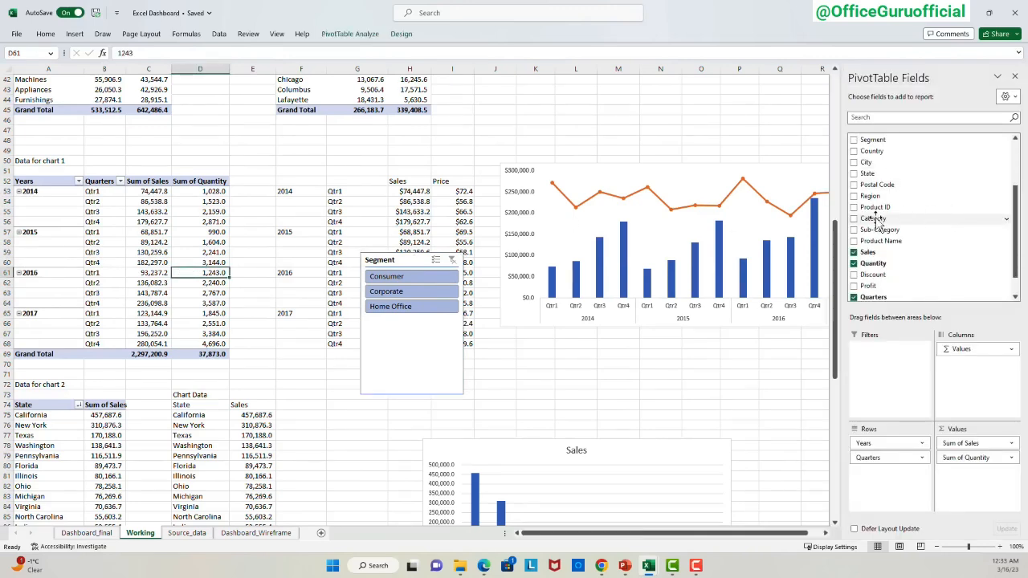
{"action": "right_click", "coordinate": [893, 239]}
{"action": "left_click", "coordinate": [836, 282]}
{"action": "scroll", "coordinate": [900, 221], "scroll_direction": "up", "scroll_amount": 3}
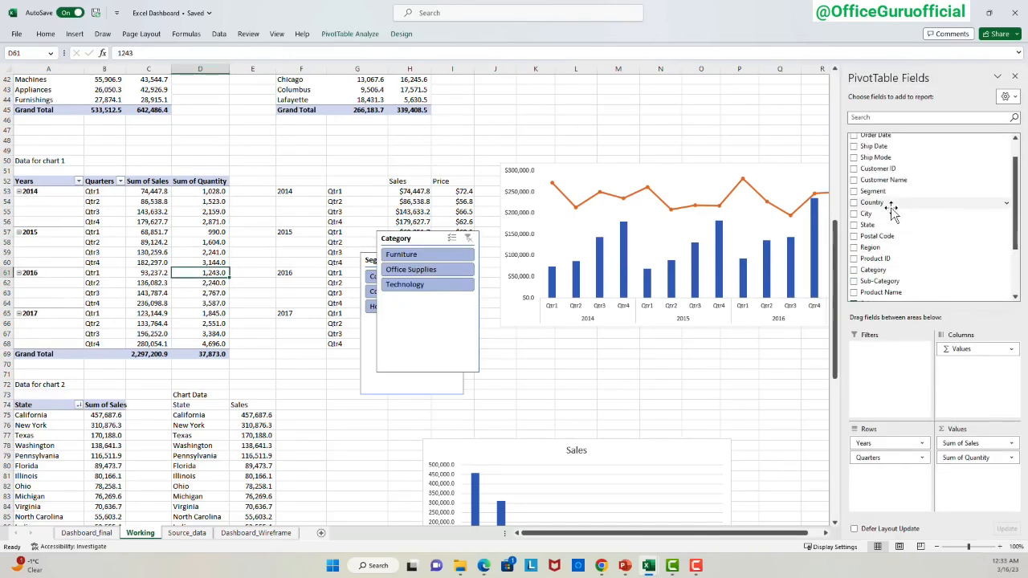
{"action": "right_click", "coordinate": [877, 183]}
{"action": "left_click", "coordinate": [836, 227]}
Arrange the new Segment, Category and Ship Mode slicers side by side without overlap, and check the existing table slicers above.
{"action": "left_click_drag", "start_coordinate": [579, 321], "coordinate": [585, 276]}
{"action": "left_click_drag", "start_coordinate": [437, 238], "coordinate": [618, 258]}
{"action": "left_click", "coordinate": [477, 164]}
{"action": "scroll", "coordinate": [476, 164], "scroll_direction": "up", "scroll_amount": 14}
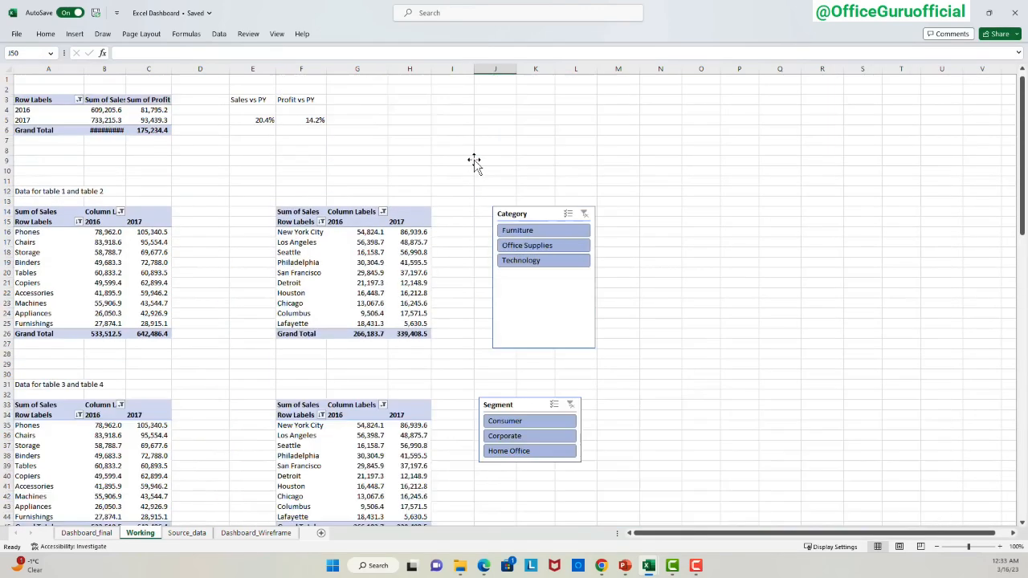
{"action": "scroll", "coordinate": [448, 278], "scroll_direction": "down", "scroll_amount": 12}
Rename the new Segment slicer as Segment_chart in its slicer settings.
{"action": "left_click", "coordinate": [401, 315]}
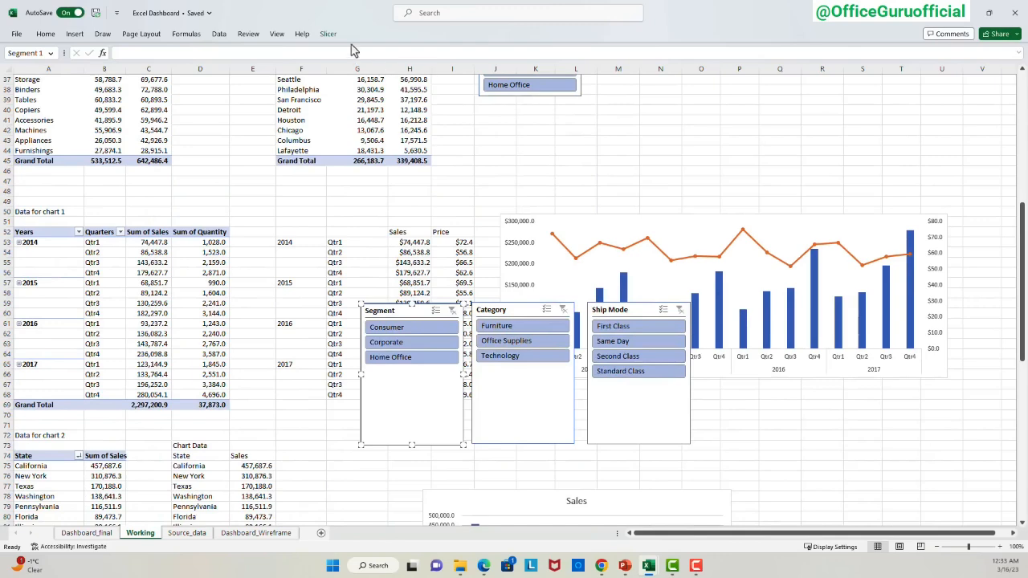
{"action": "left_click", "coordinate": [328, 34]}
{"action": "left_click", "coordinate": [41, 83]}
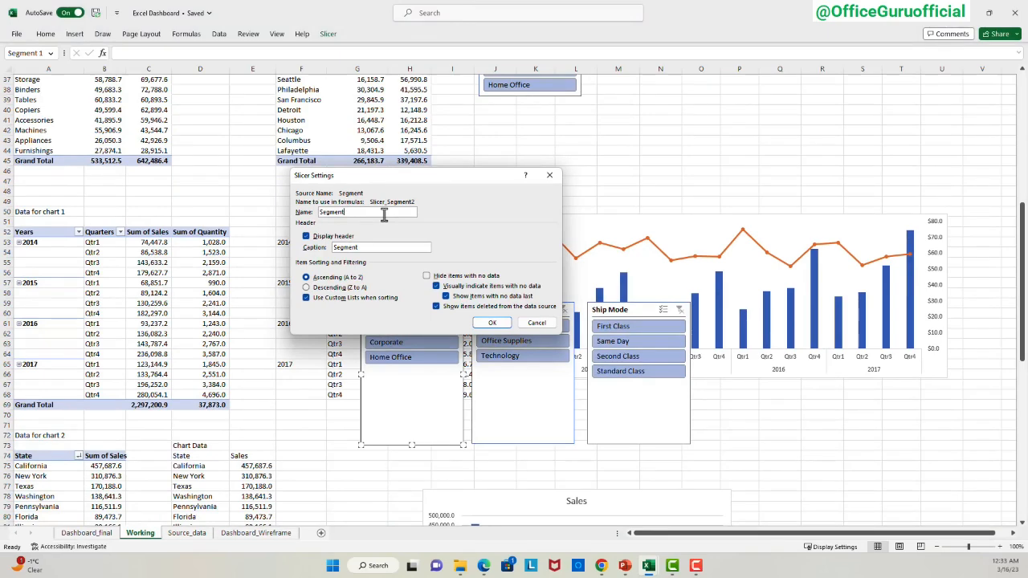
{"action": "type", "text": "_chart"}
{"action": "left_click", "coordinate": [492, 322]}
Open the slicer settings of the new Category slicer with its name ready for editing.
{"action": "left_click", "coordinate": [512, 311]}
{"action": "left_click", "coordinate": [327, 34]}
{"action": "left_click", "coordinate": [41, 84]}
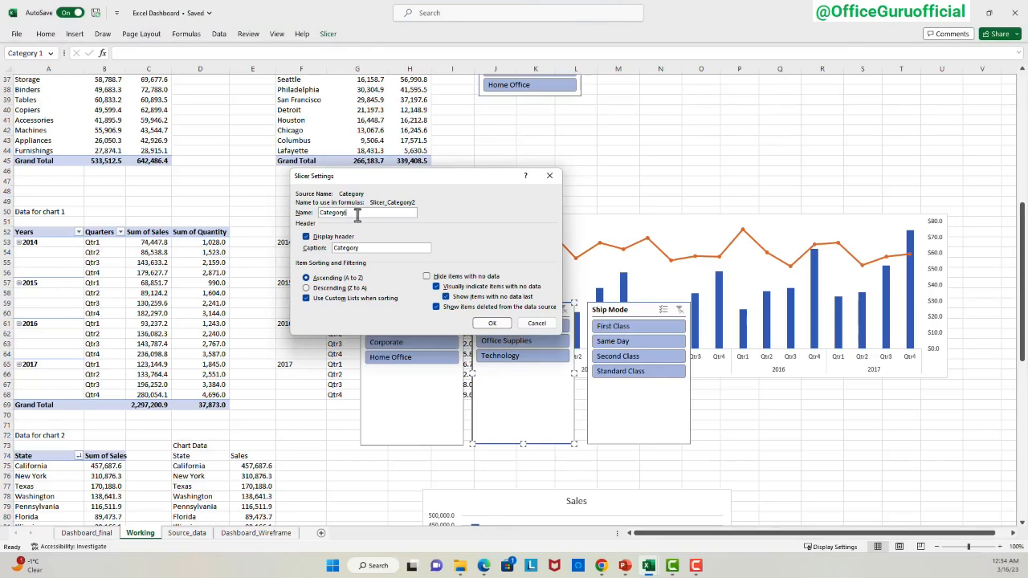
Name the Category slicer Category_charts and the Ship Mode slicer ShipMode_charts in their slicer settings.
{"action": "left_click", "coordinate": [493, 323]}
{"action": "left_click", "coordinate": [639, 310]}
{"action": "left_click", "coordinate": [328, 34]}
{"action": "left_click", "coordinate": [42, 83]}
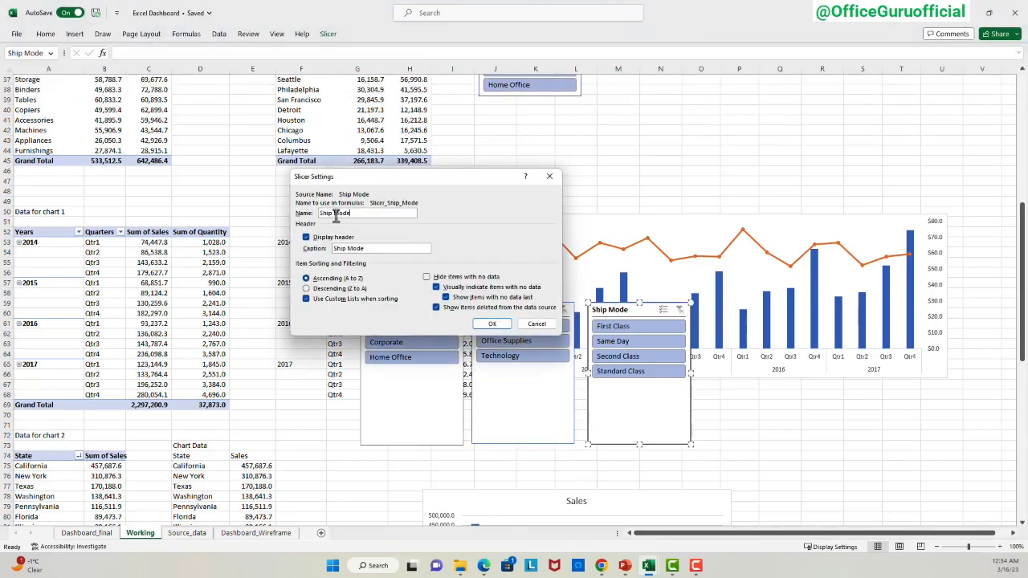
{"action": "left_click", "coordinate": [493, 324]}
Check which slicers are connected to the PivotTable under Data for chart 1.
{"action": "left_click", "coordinate": [149, 324]}
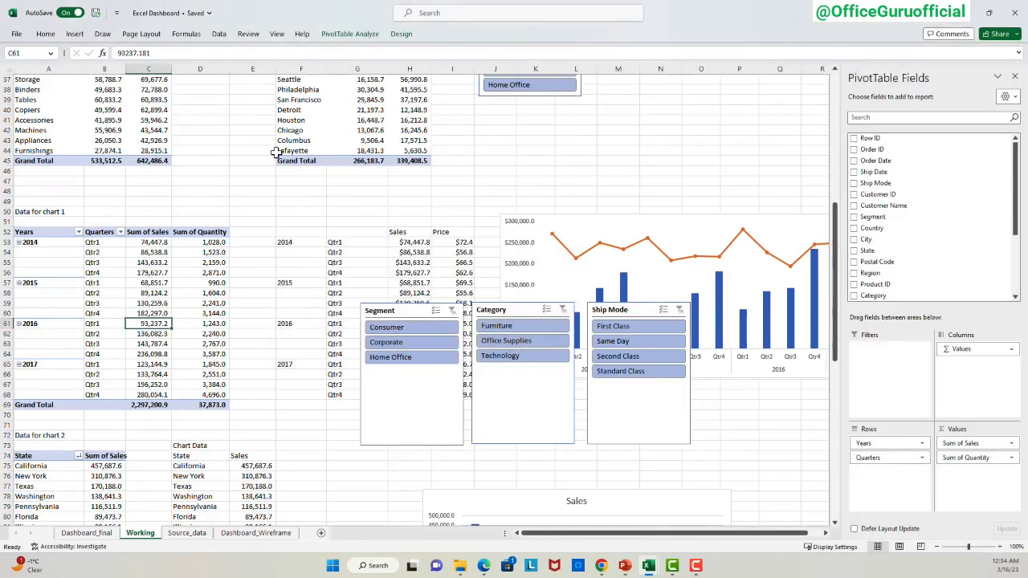
{"action": "left_click", "coordinate": [351, 34]}
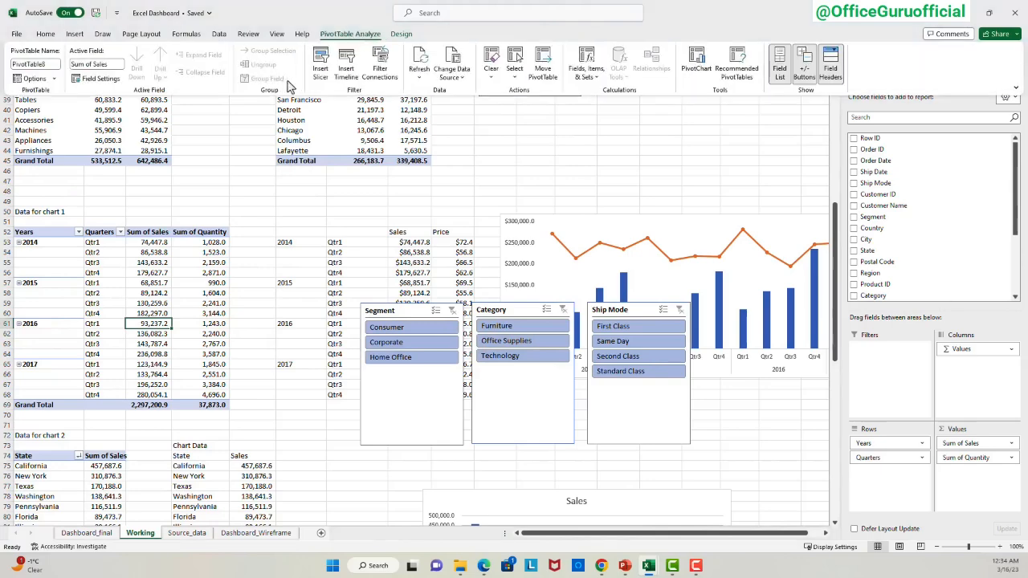
{"action": "left_click", "coordinate": [375, 64]}
{"action": "left_click_drag", "start_coordinate": [503, 300], "coordinate": [657, 492]}
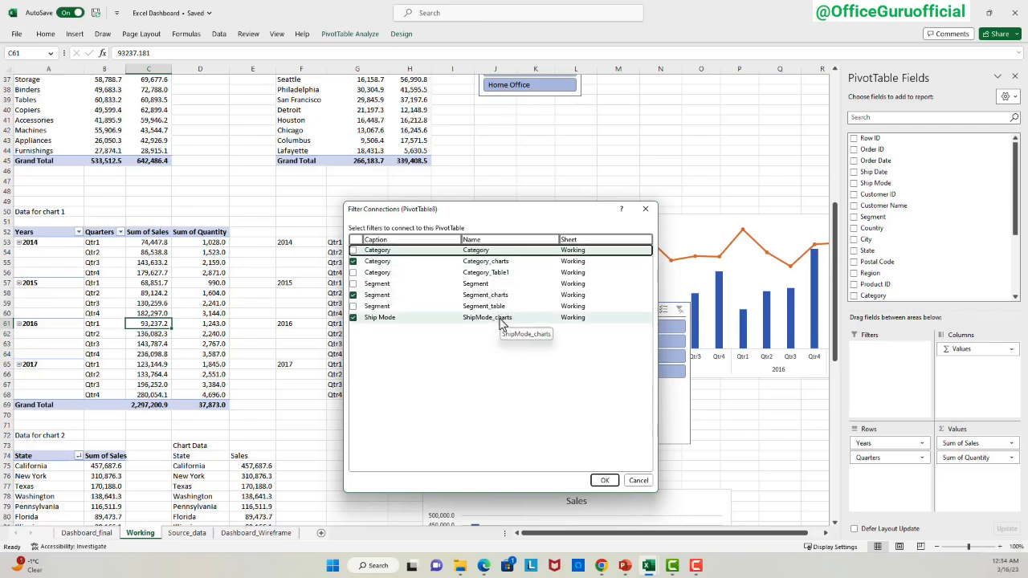
{"action": "left_click", "coordinate": [605, 481]}
Connect the Data for chart 2 PivotTable to the Category_charts, Segment_charts and ShipMode_charts slicers.
{"action": "scroll", "coordinate": [117, 347], "scroll_direction": "down", "scroll_amount": 1}
{"action": "scroll", "coordinate": [117, 347], "scroll_direction": "down", "scroll_amount": 7}
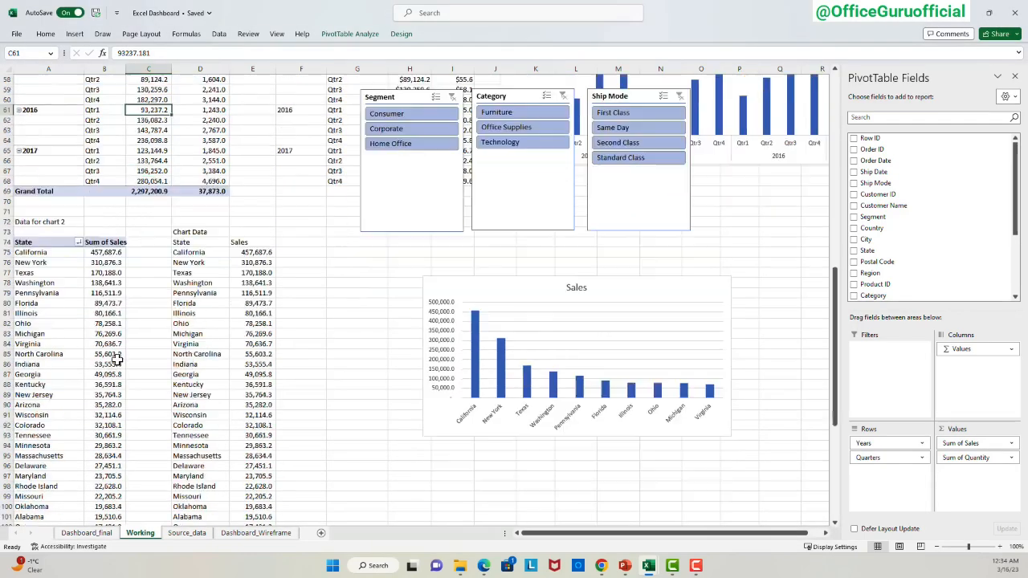
{"action": "left_click", "coordinate": [104, 364]}
{"action": "left_click", "coordinate": [351, 43]}
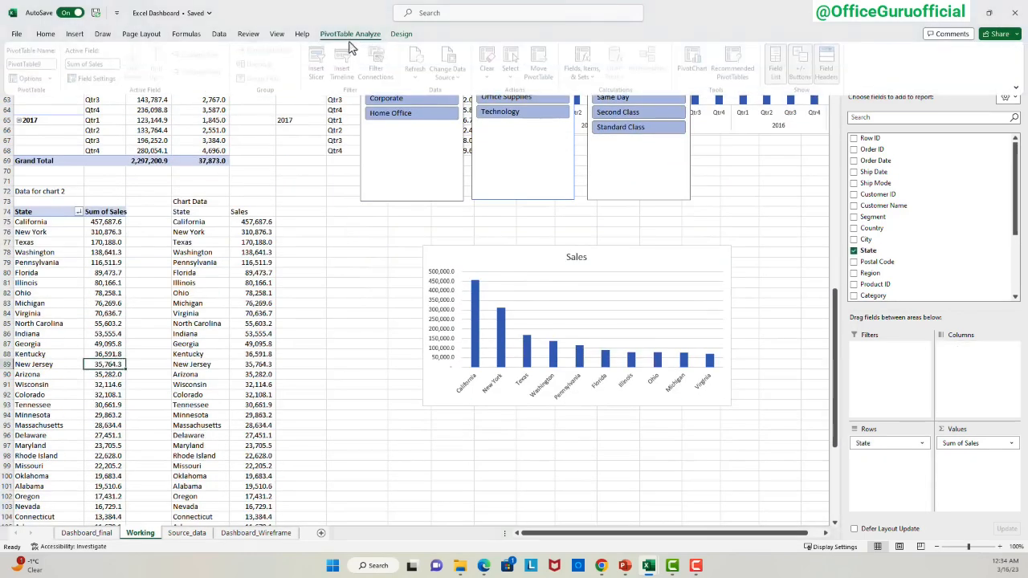
{"action": "left_click", "coordinate": [370, 70]}
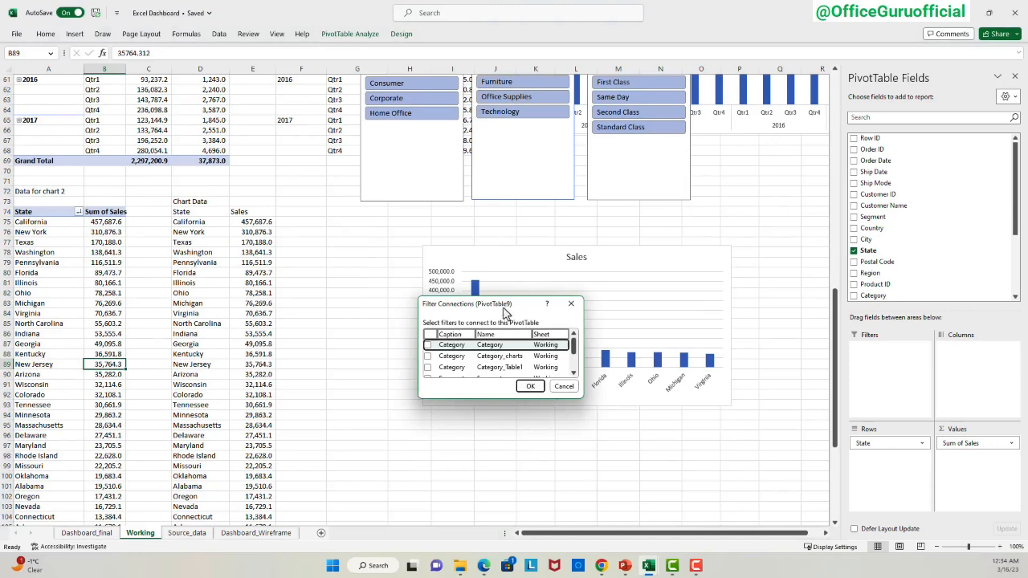
{"action": "left_click_drag", "start_coordinate": [504, 311], "coordinate": [389, 169]}
{"action": "left_click_drag", "start_coordinate": [469, 255], "coordinate": [655, 417]}
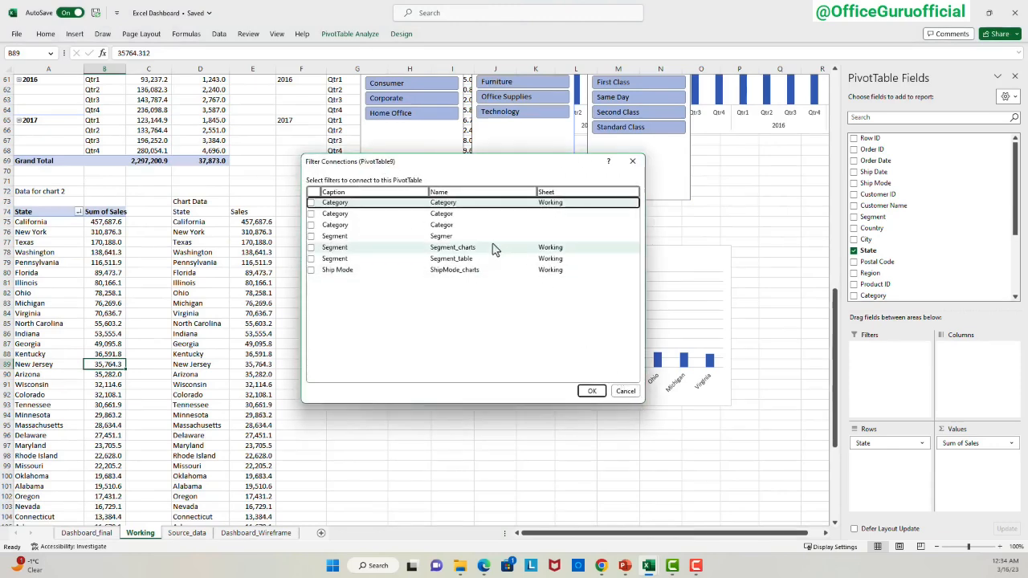
{"action": "left_click", "coordinate": [311, 214]}
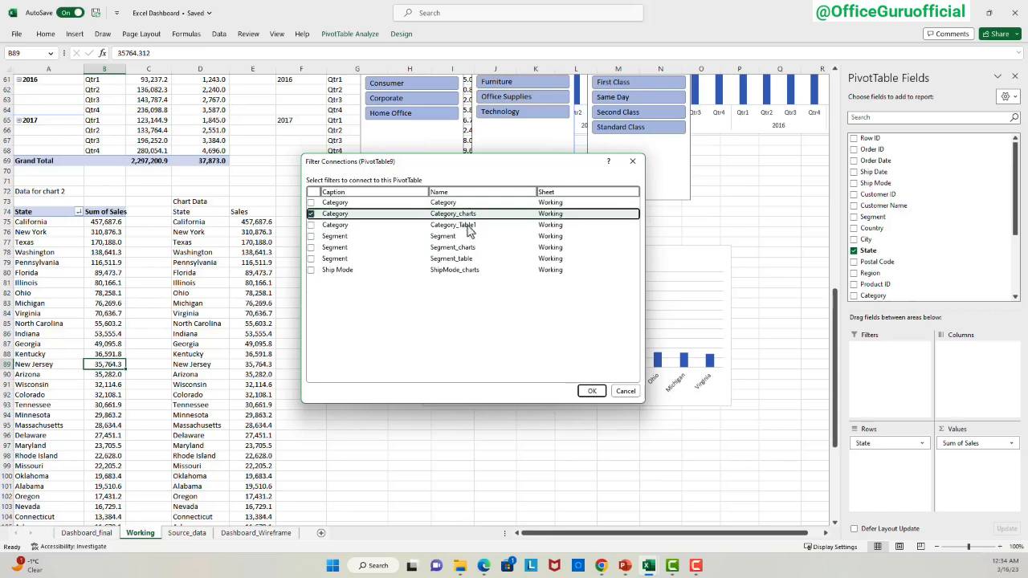
{"action": "left_click", "coordinate": [312, 249]}
{"action": "left_click", "coordinate": [311, 271]}
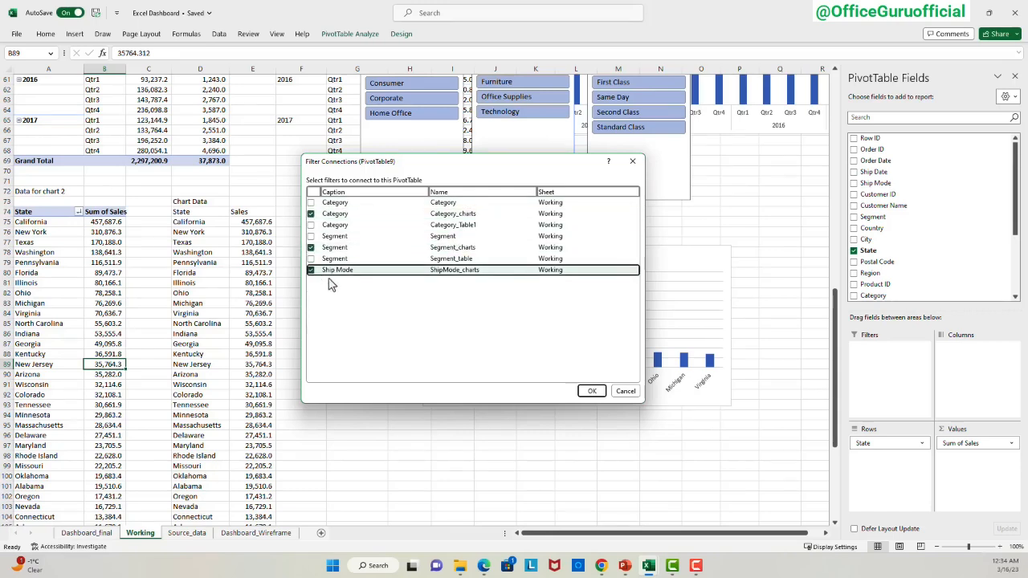
{"action": "left_click", "coordinate": [592, 391]}
Test the chart slicers by filtering to Consumer, Furniture and First Class, and clear the Ship Mode filter.
{"action": "left_click", "coordinate": [510, 249]}
{"action": "left_click", "coordinate": [489, 222]}
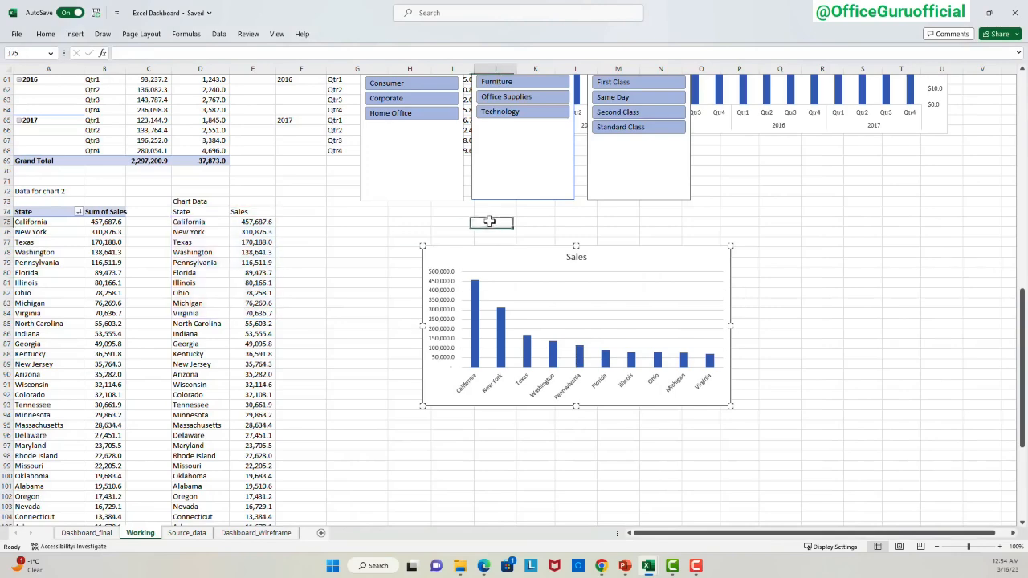
{"action": "scroll", "coordinate": [490, 222], "scroll_direction": "up", "scroll_amount": 6}
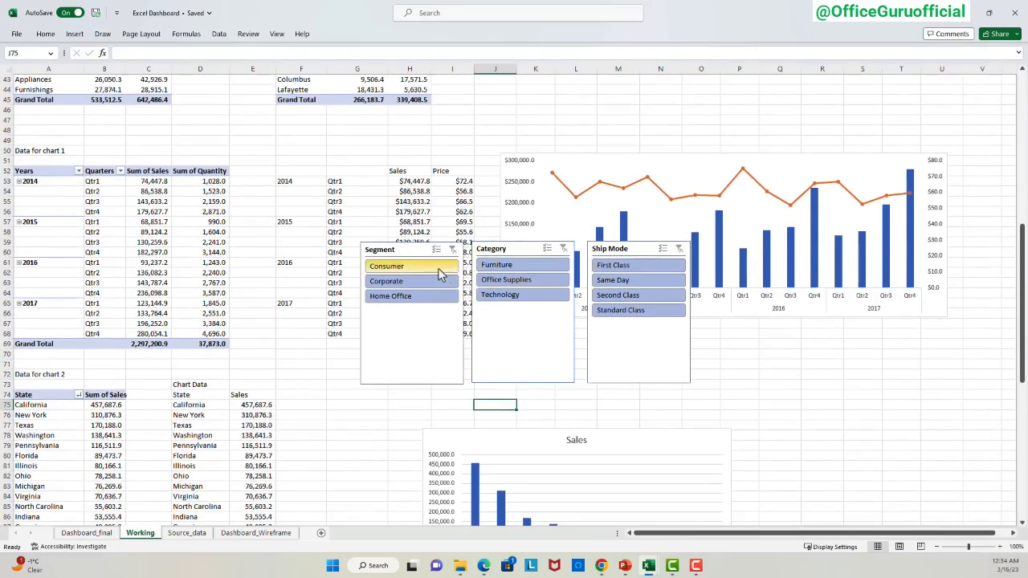
{"action": "left_click", "coordinate": [440, 271]}
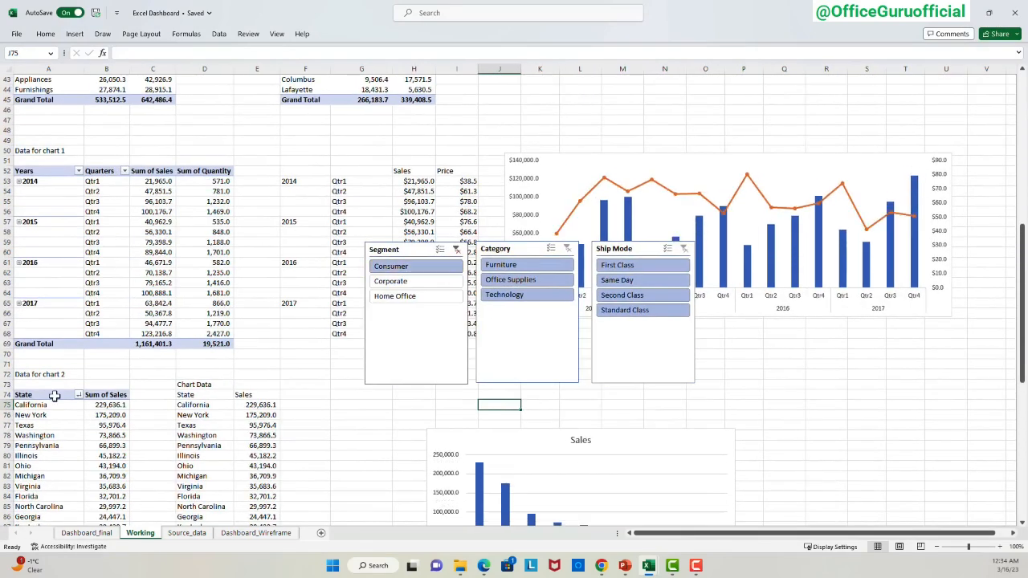
{"action": "left_click", "coordinate": [518, 270]}
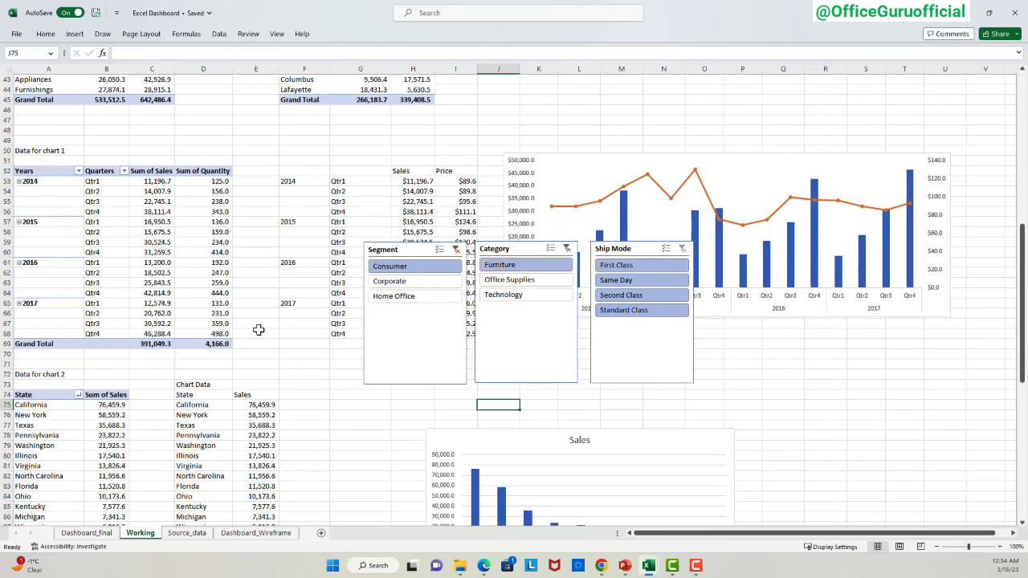
{"action": "left_click", "coordinate": [626, 266]}
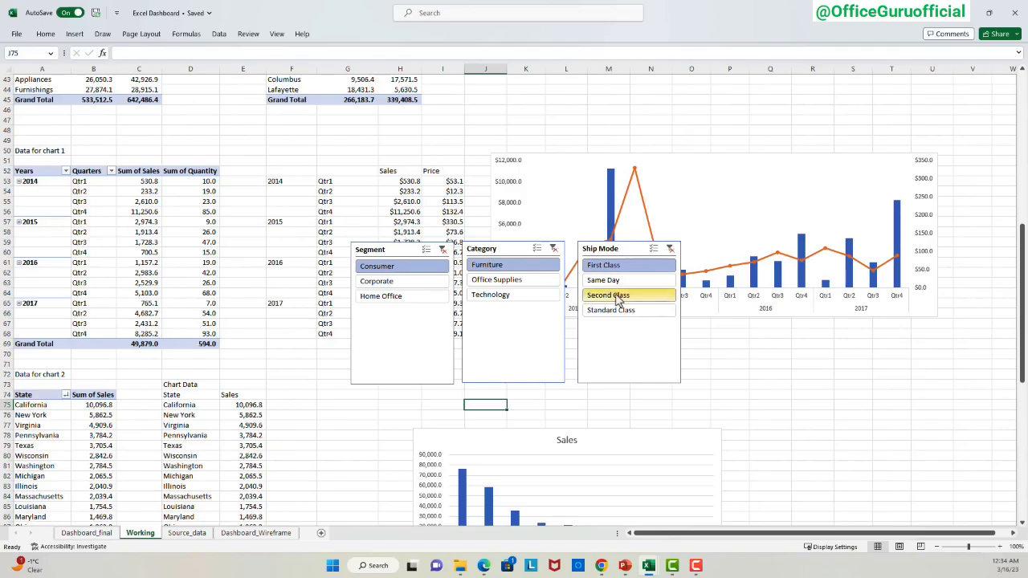
{"action": "left_click", "coordinate": [671, 249]}
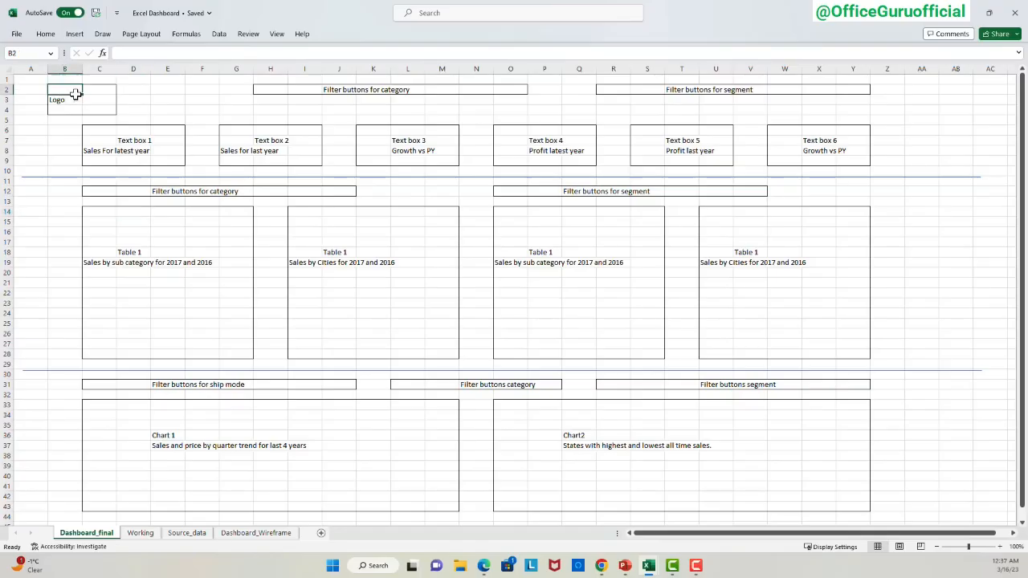
Replace the Logo placeholder on the Dashboard_final sheet with the Skillnator logo picture from this device.
{"action": "left_click_drag", "start_coordinate": [75, 97], "coordinate": [102, 106]}
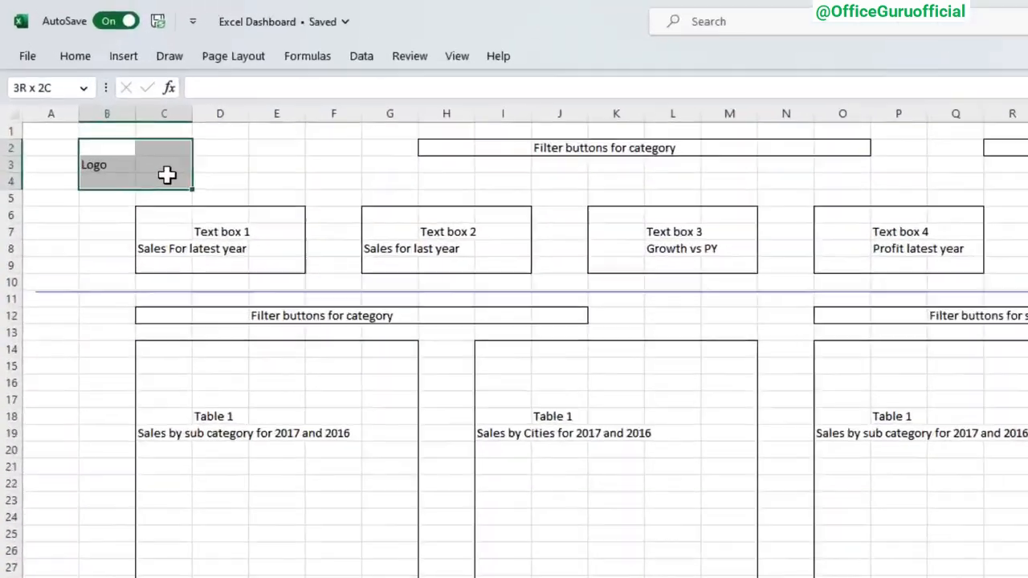
{"action": "left_click", "coordinate": [101, 102]}
{"action": "left_click", "coordinate": [149, 70]}
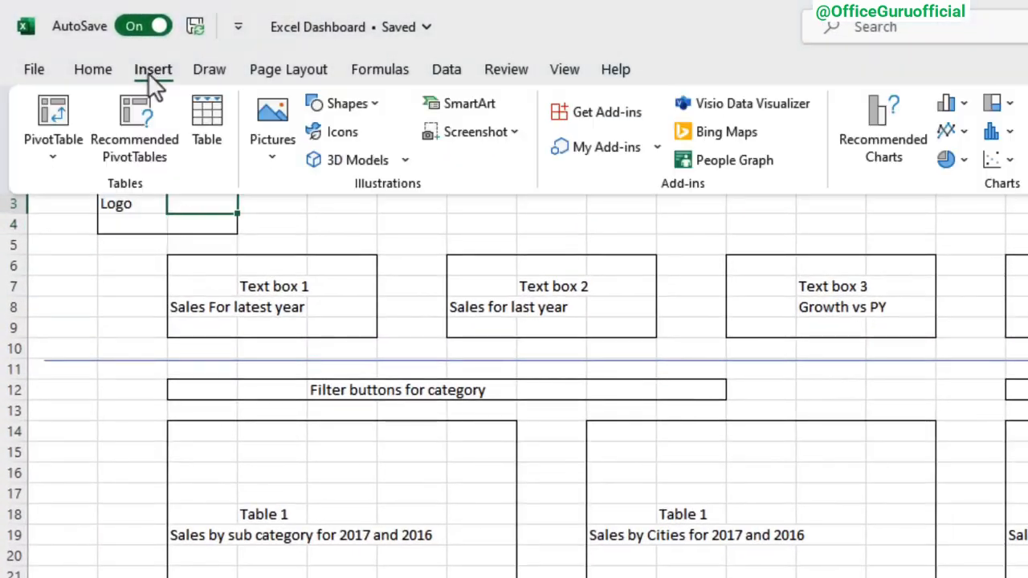
{"action": "left_click", "coordinate": [291, 157]}
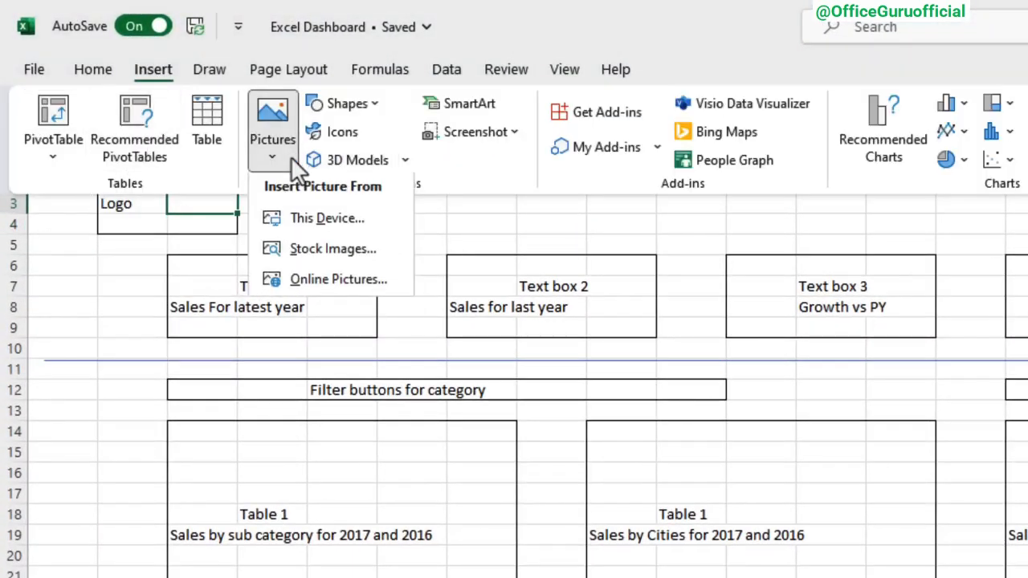
{"action": "left_click", "coordinate": [319, 223]}
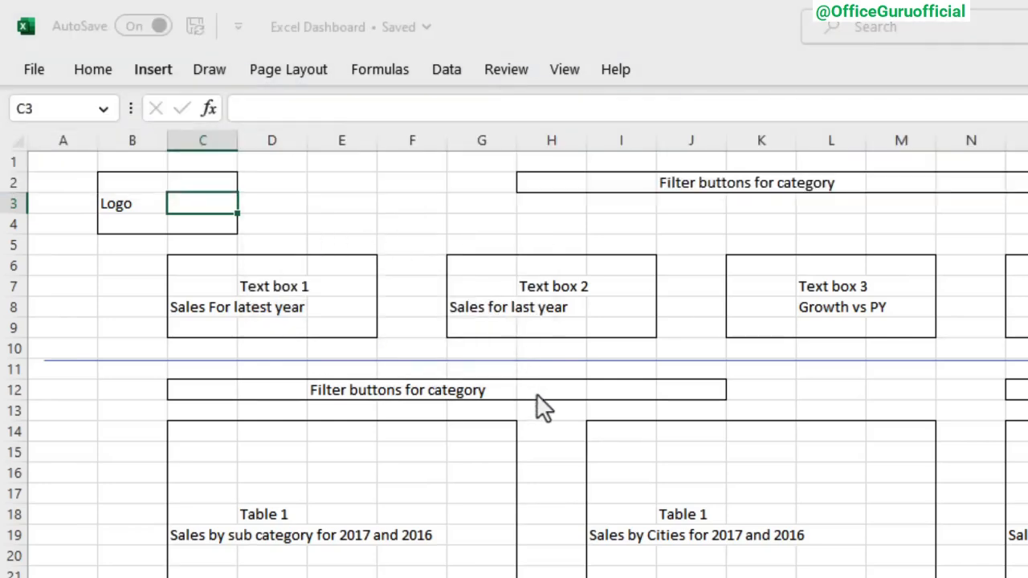
{"action": "scroll", "coordinate": [112, 269], "scroll_direction": "down", "scroll_amount": 1}
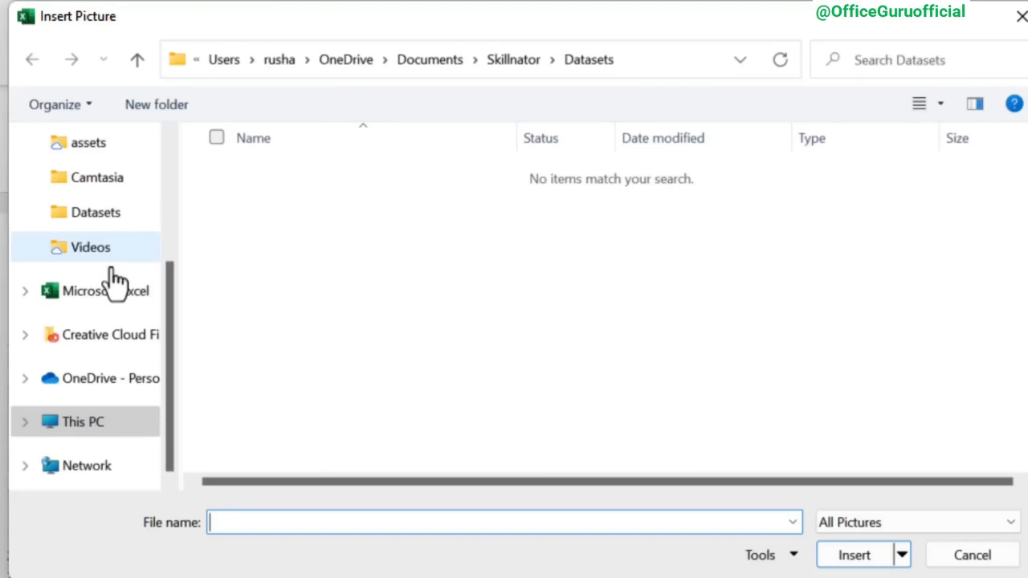
{"action": "scroll", "coordinate": [115, 281], "scroll_direction": "up", "scroll_amount": 3}
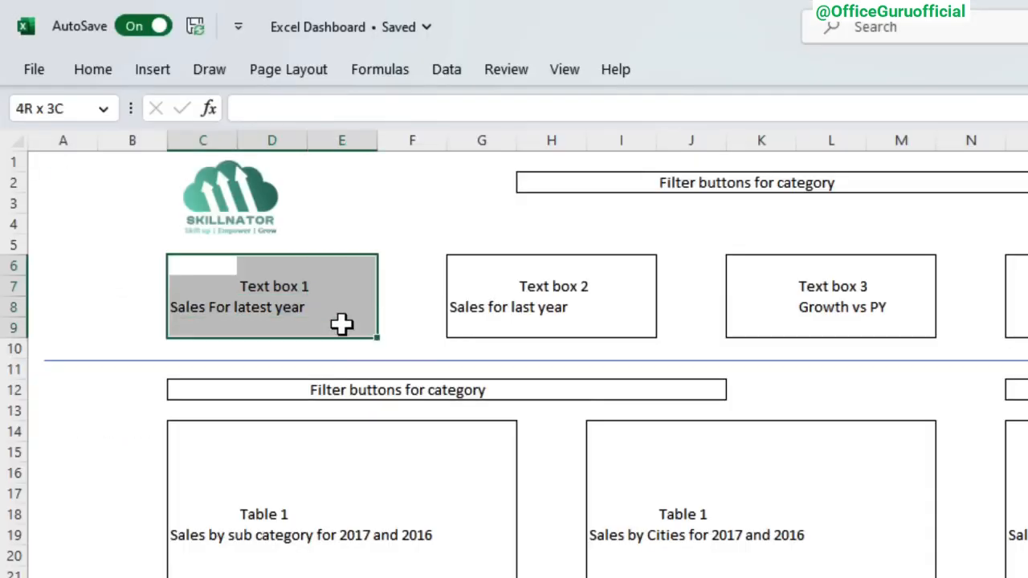
Draw a rounded rectangle over the Text box 1 placeholder and resize it to cover C6:E9.
{"action": "left_click_drag", "start_coordinate": [342, 324], "coordinate": [342, 314]}
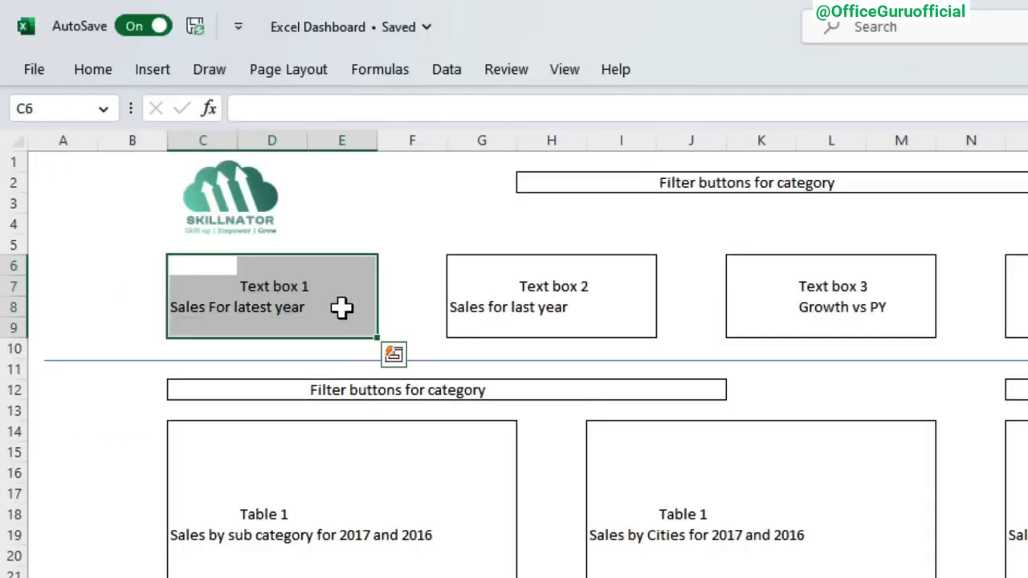
{"action": "left_click", "coordinate": [161, 69]}
{"action": "left_click", "coordinate": [373, 102]}
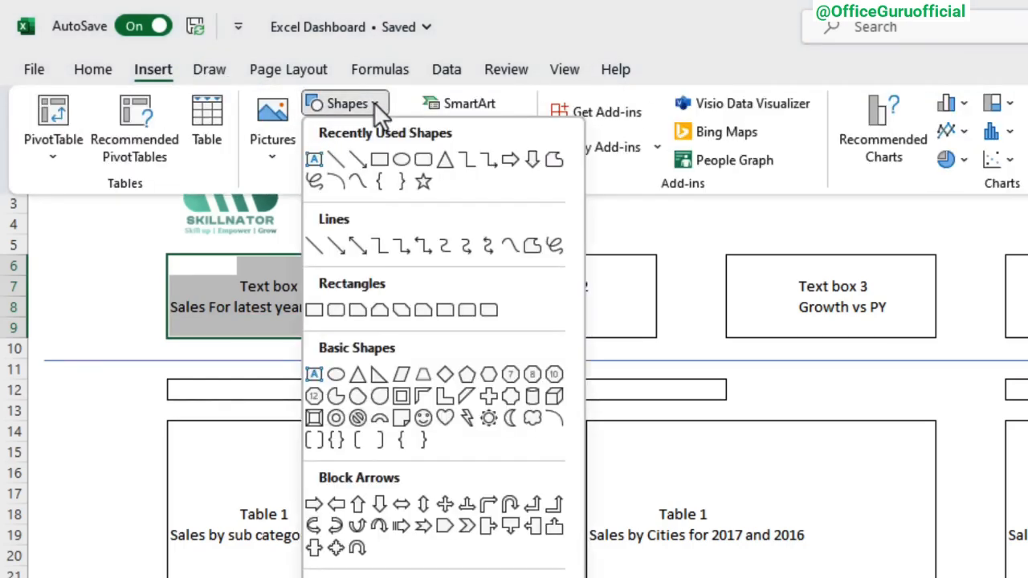
{"action": "left_click", "coordinate": [396, 170]}
{"action": "left_click_drag", "start_coordinate": [190, 257], "coordinate": [378, 341]}
{"action": "left_click_drag", "start_coordinate": [190, 298], "coordinate": [167, 305]}
{"action": "left_click_drag", "start_coordinate": [273, 340], "coordinate": [274, 346]}
{"action": "left_click", "coordinate": [410, 322]}
{"action": "left_click", "coordinate": [157, 324]}
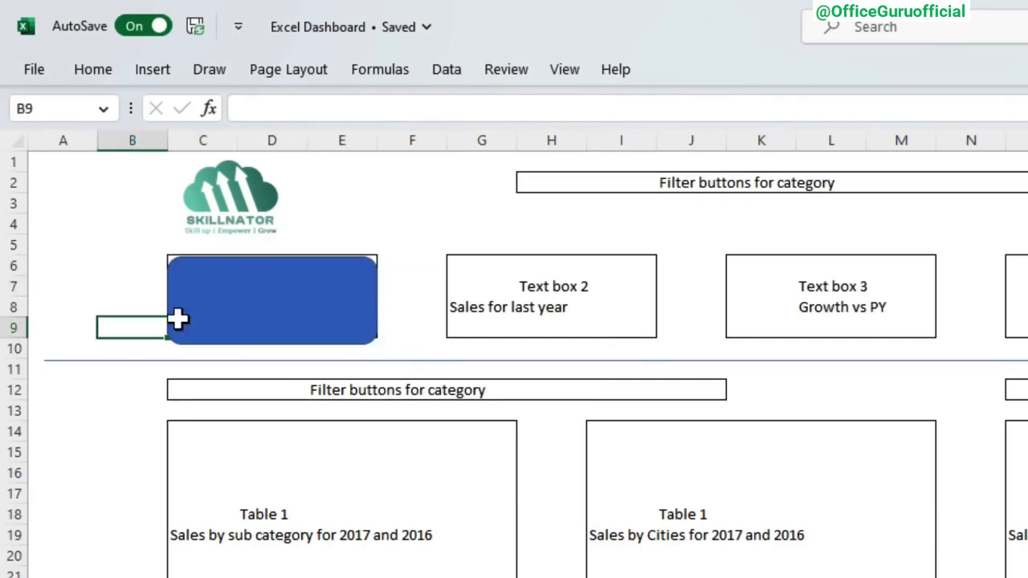
Clear the border and text of the Text box 1 placeholder in C6:E9, moving the rectangle aside and back over it.
{"action": "left_click_drag", "start_coordinate": [271, 296], "coordinate": [270, 356]}
{"action": "left_click", "coordinate": [231, 260]}
{"action": "key", "text": "shift+Down"}
{"action": "key", "text": "shift+Down"}
{"action": "key", "text": "shift+Down"}
{"action": "key", "text": "shift+Right"}
{"action": "key", "text": "shift+Right"}
{"action": "key", "text": "ctrl+1"}
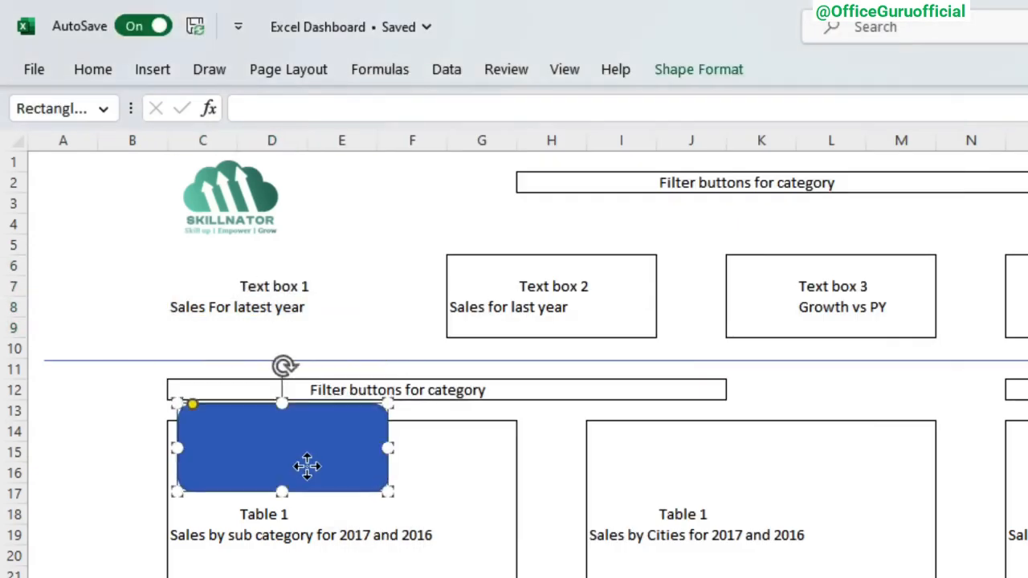
{"action": "left_click_drag", "start_coordinate": [305, 466], "coordinate": [270, 340]}
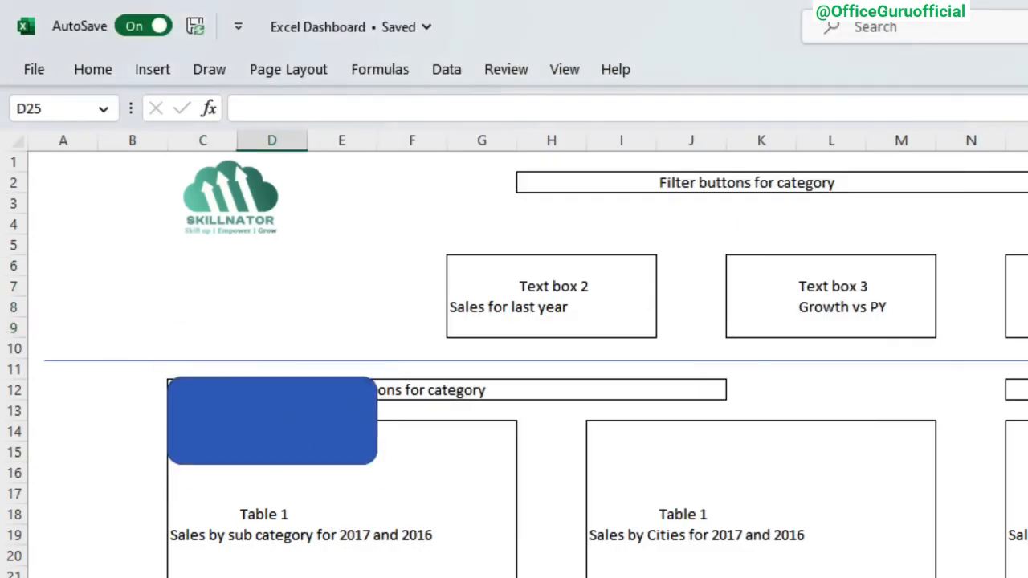
{"action": "left_click_drag", "start_coordinate": [241, 412], "coordinate": [241, 287]}
{"action": "left_click", "coordinate": [342, 224]}
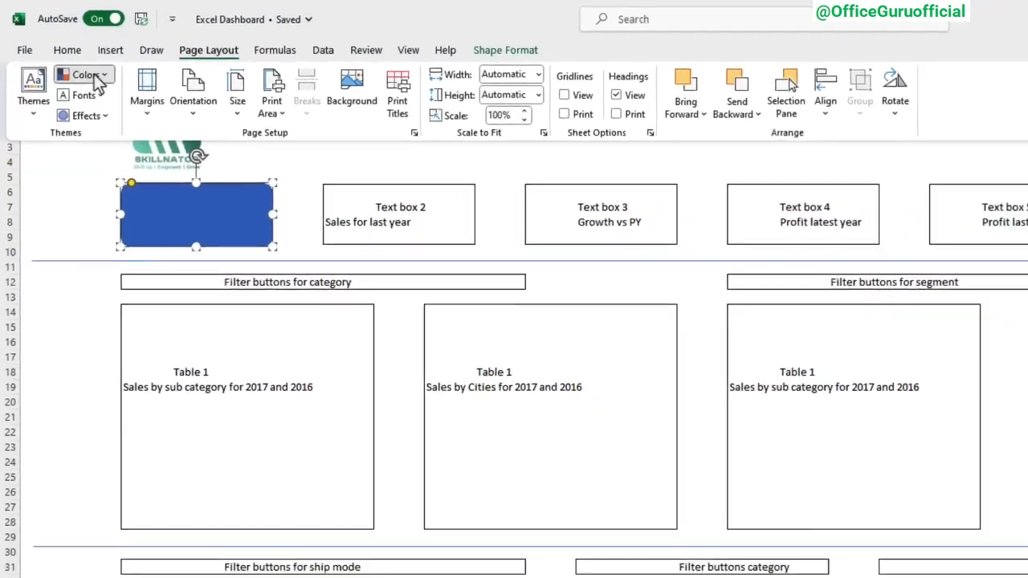
Create and save a custom theme color set with Accent 1 set to hex #3F8674.
{"action": "left_click", "coordinate": [92, 76]}
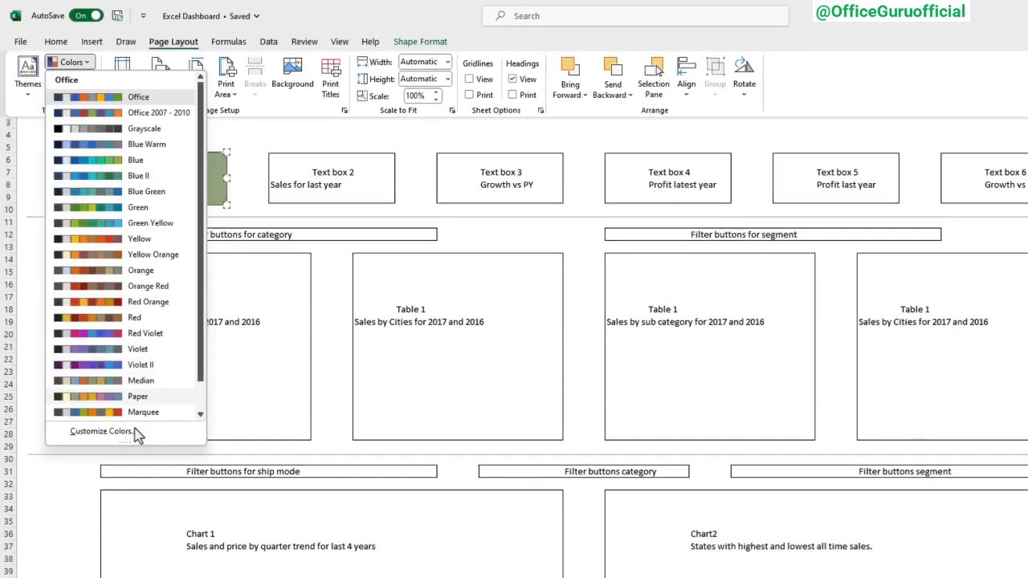
{"action": "left_click", "coordinate": [137, 433]}
{"action": "left_click", "coordinate": [611, 307]}
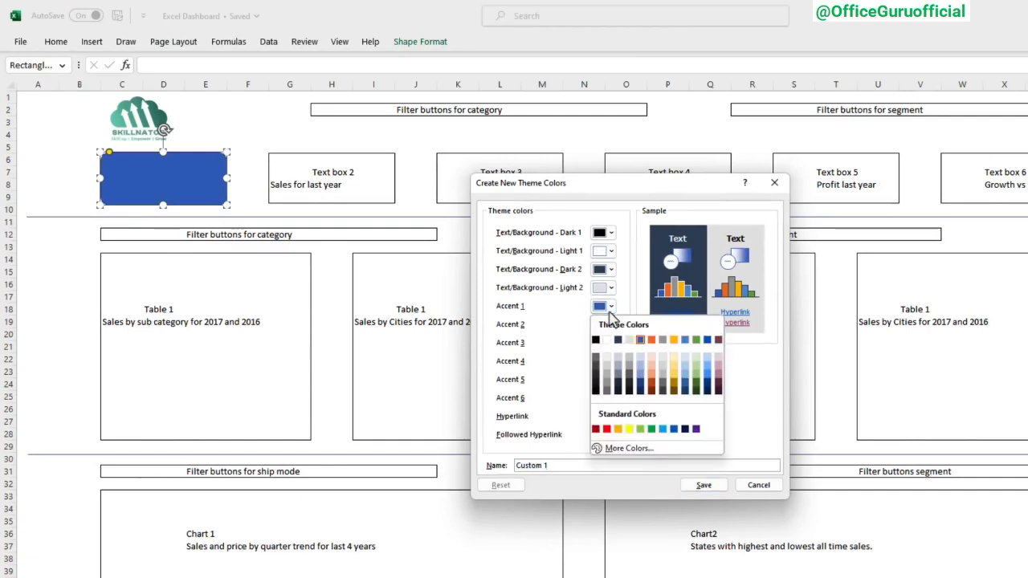
{"action": "left_click", "coordinate": [623, 448]}
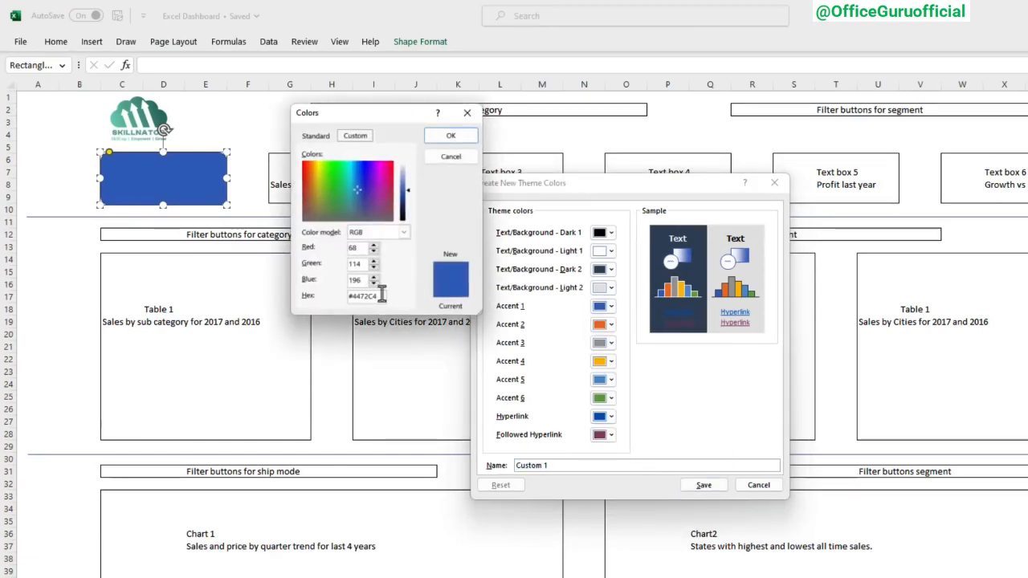
{"action": "left_click_drag", "start_coordinate": [383, 296], "coordinate": [340, 295]}
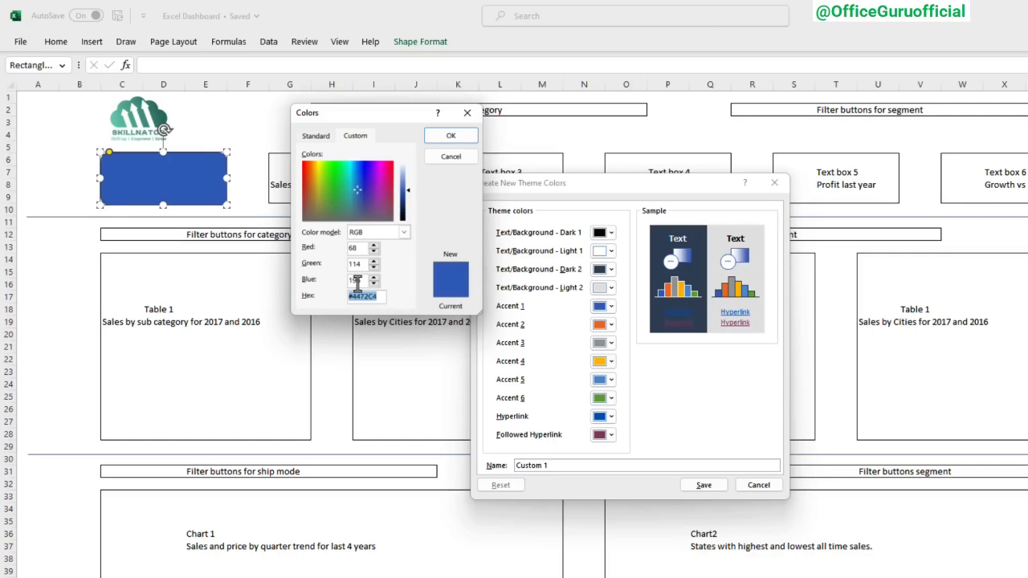
{"action": "key", "text": "ctrl+v"}
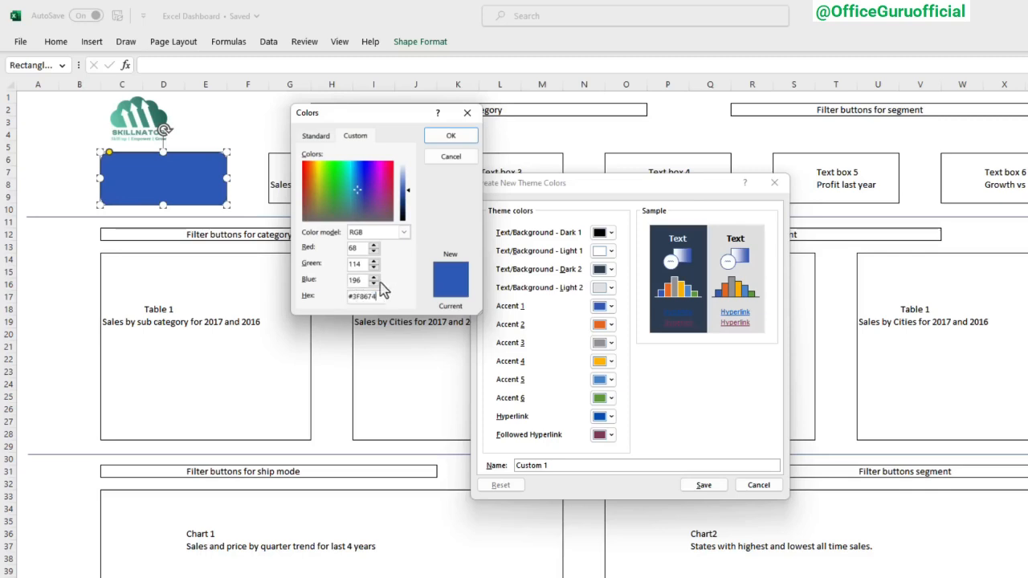
{"action": "left_click", "coordinate": [450, 137]}
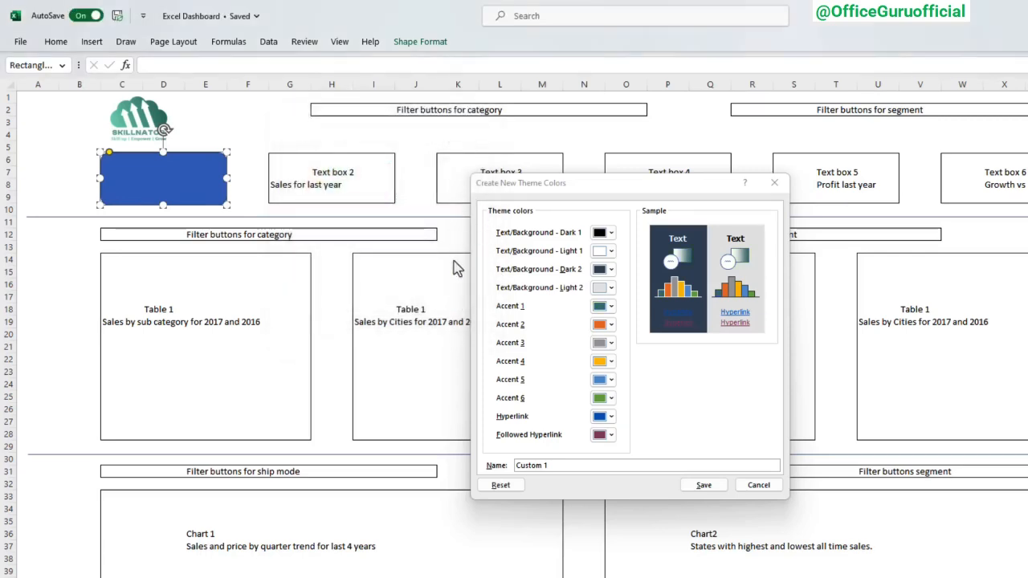
{"action": "left_click", "coordinate": [704, 485]}
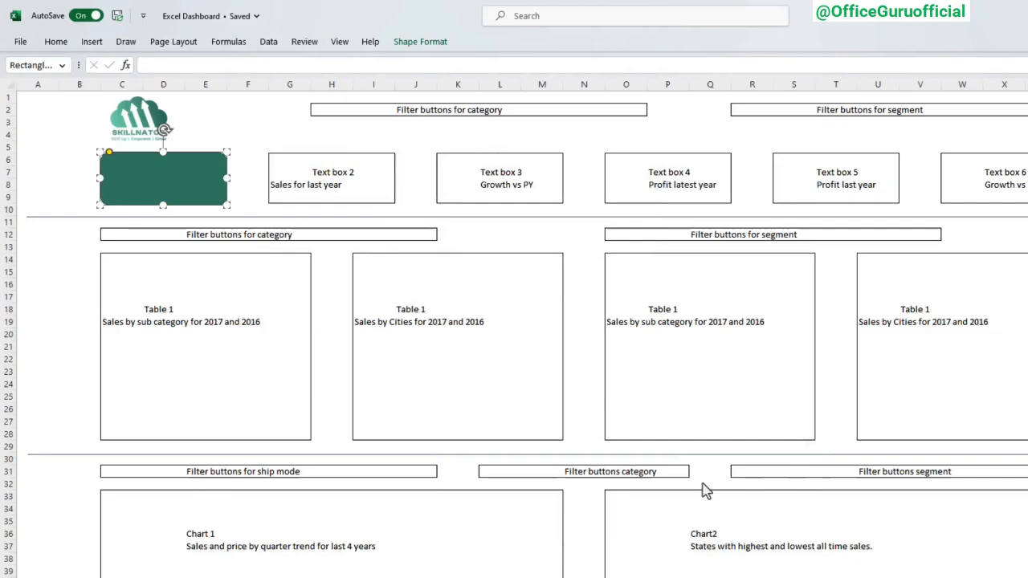
Review the PivotTables, slicers and charts on the Working sheet with the new theme colors and return to Dashboard_final.
{"action": "left_click", "coordinate": [265, 296]}
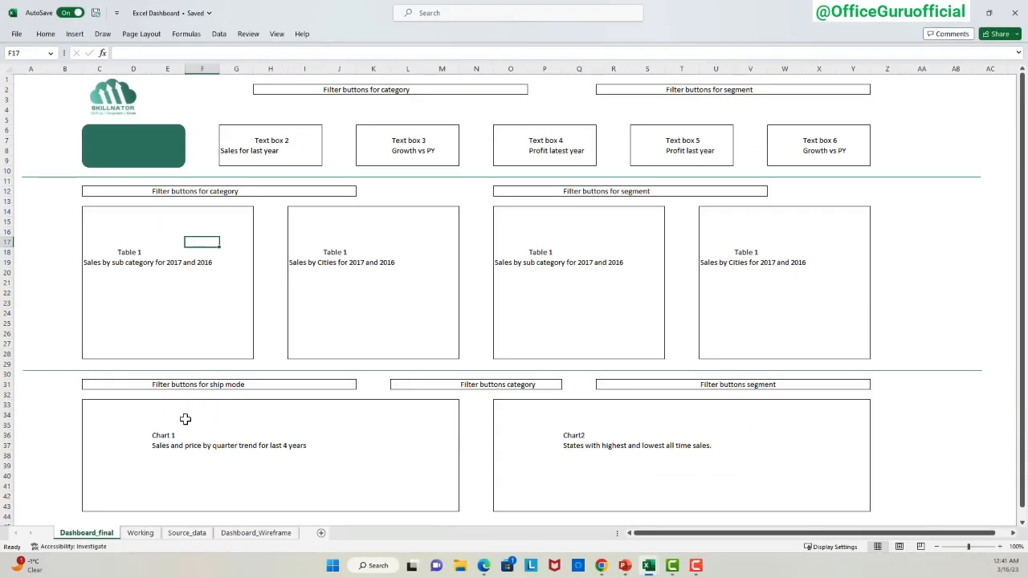
{"action": "left_click", "coordinate": [152, 537]}
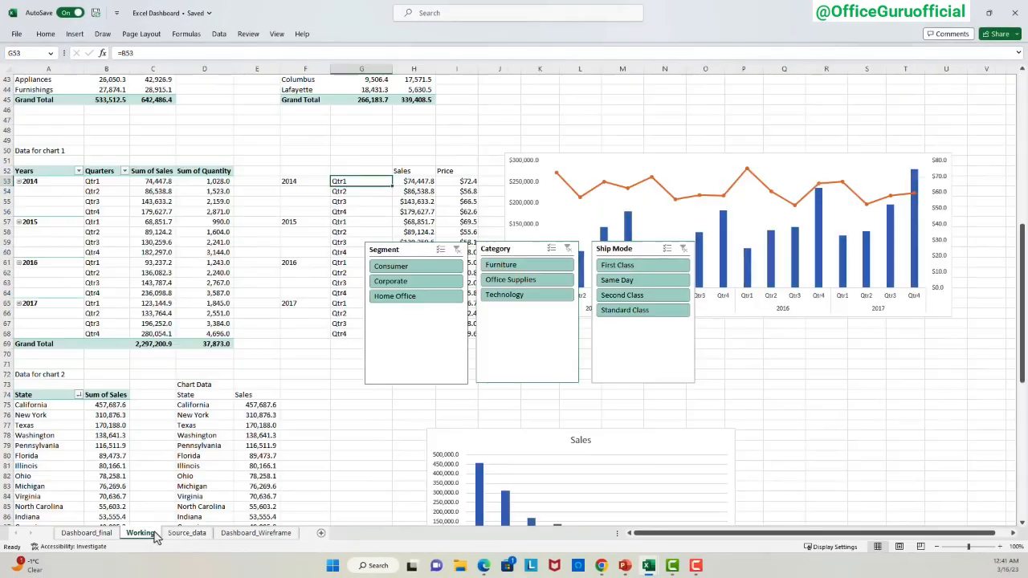
{"action": "scroll", "coordinate": [221, 199], "scroll_direction": "up", "scroll_amount": 9}
{"action": "scroll", "coordinate": [221, 199], "scroll_direction": "down", "scroll_amount": 5}
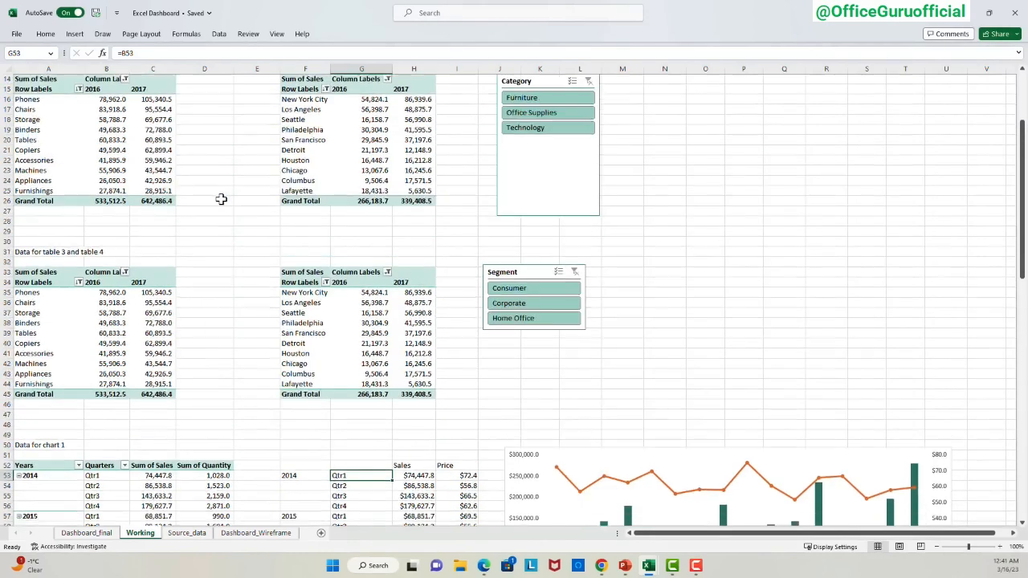
{"action": "left_click", "coordinate": [87, 536]}
{"action": "left_click", "coordinate": [202, 107]}
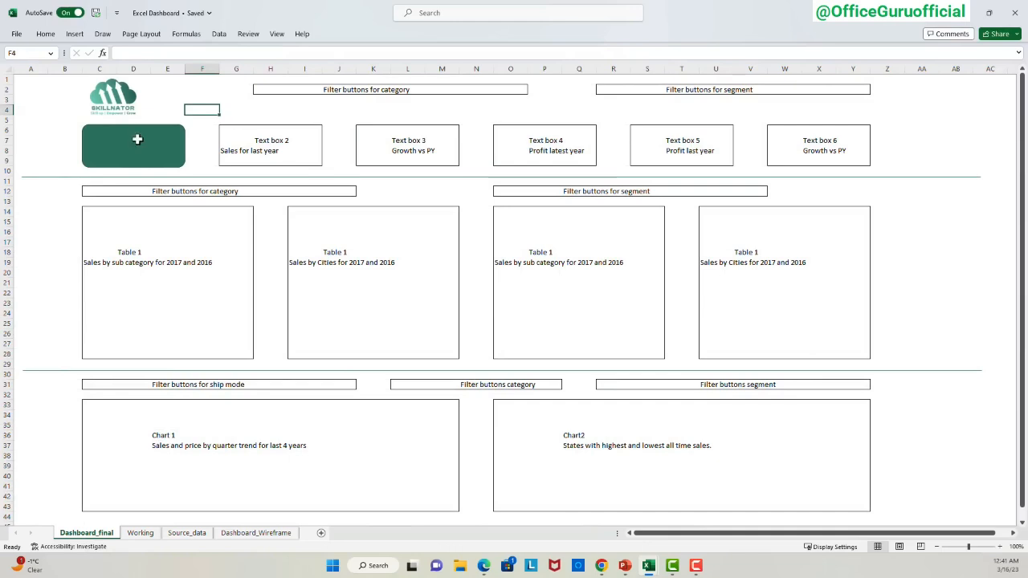
Remove the outline from the green rounded rectangle below the logo.
{"action": "left_click", "coordinate": [137, 139]}
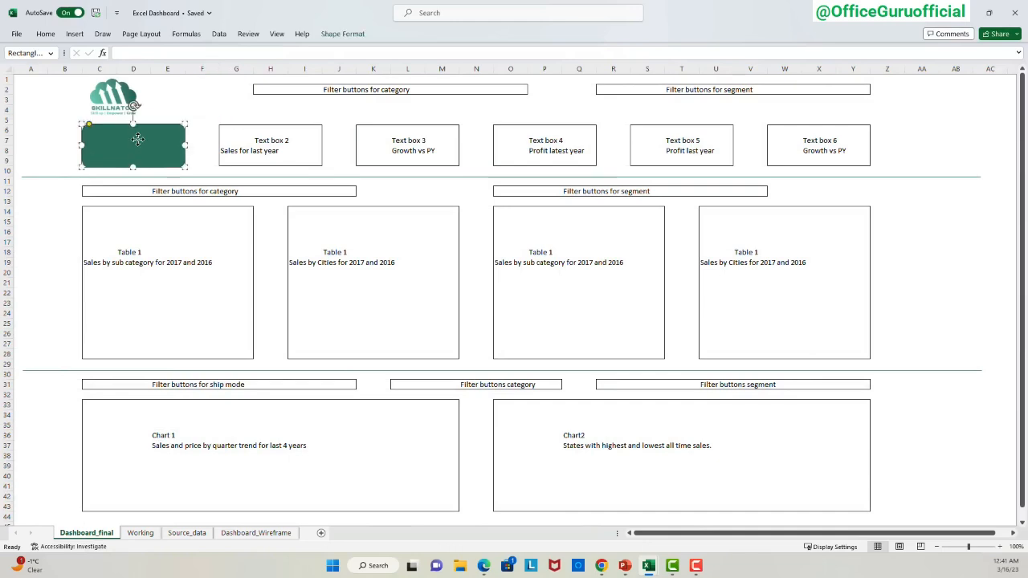
{"action": "left_click", "coordinate": [342, 34]}
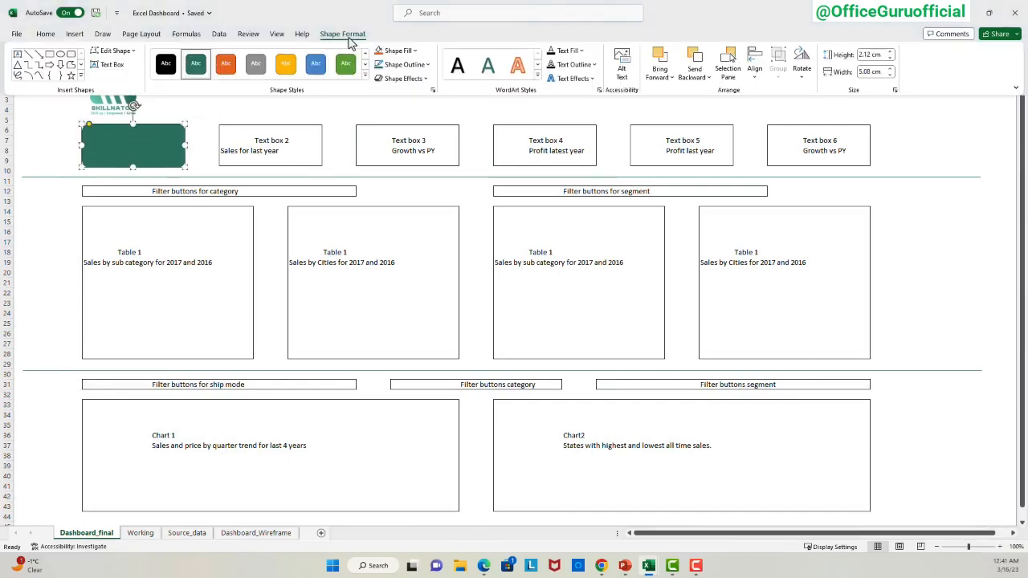
{"action": "left_click", "coordinate": [406, 64]}
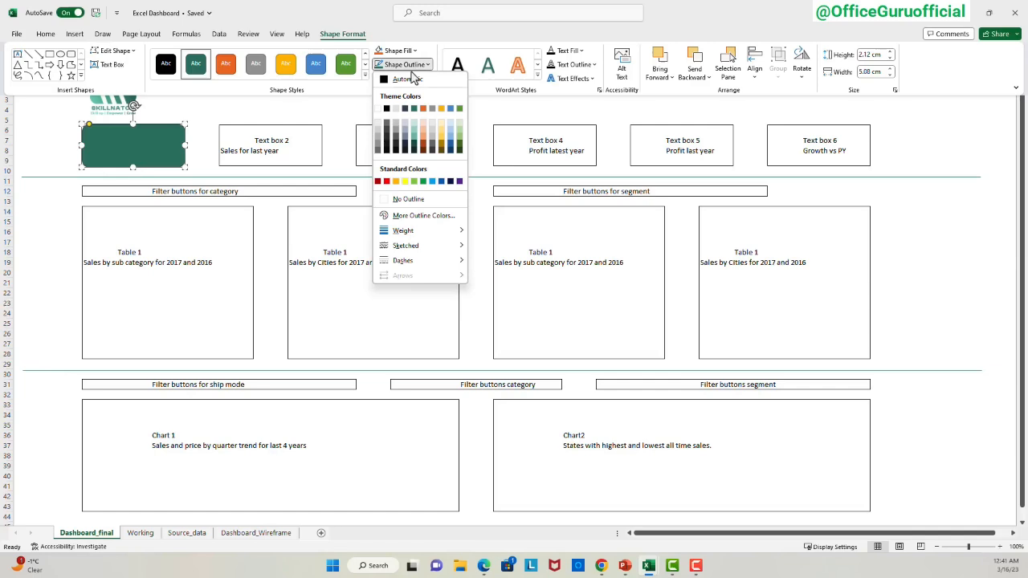
{"action": "left_click", "coordinate": [407, 199]}
{"action": "left_click", "coordinate": [157, 144]}
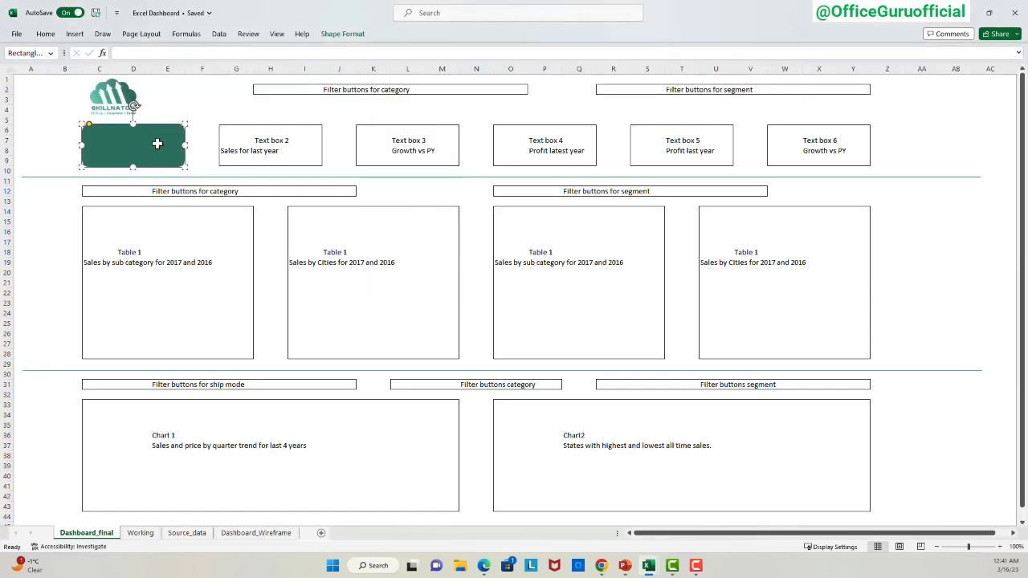
Give the green rounded rectangle an outer shadow falling to its lower right.
{"action": "left_click", "coordinate": [342, 35]}
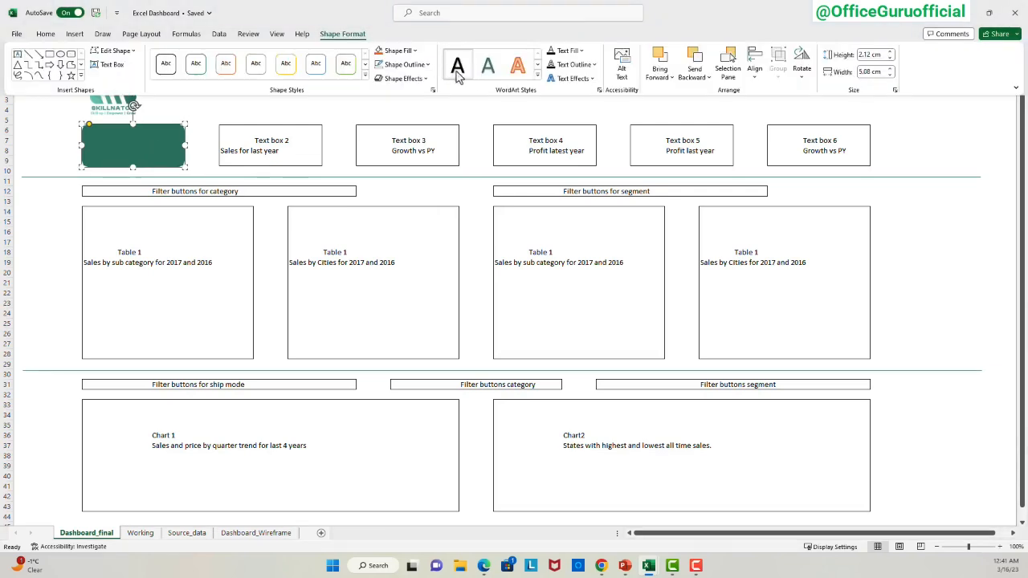
{"action": "left_click", "coordinate": [402, 78]}
{"action": "mouse_move", "coordinate": [427, 126]}
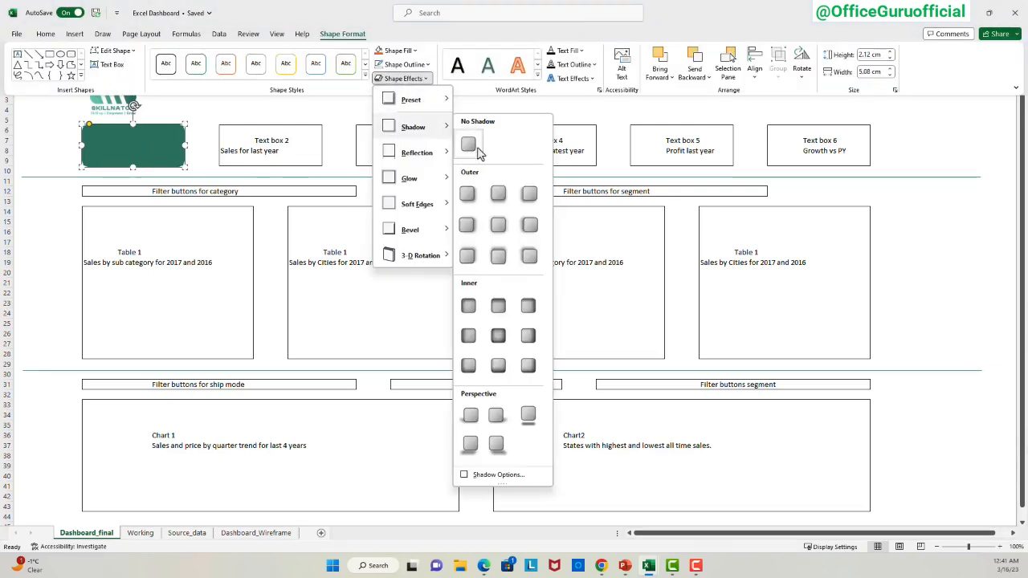
{"action": "left_click", "coordinate": [468, 195]}
{"action": "left_click", "coordinate": [231, 222]}
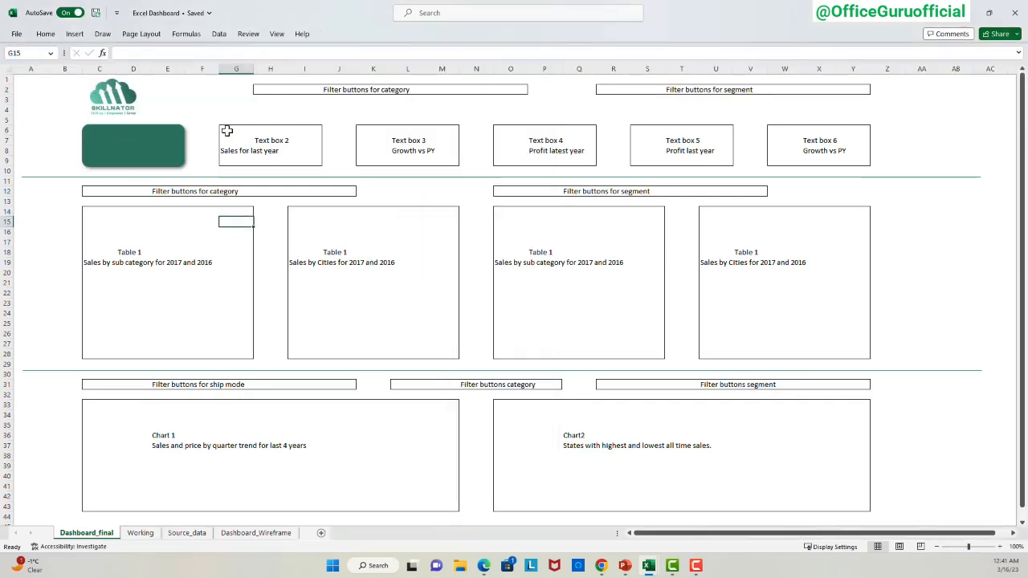
Duplicate the green rounded rectangle and move the copy below the text box row.
{"action": "left_click", "coordinate": [172, 137]}
{"action": "key", "text": "ctrl+d"}
{"action": "left_click_drag", "start_coordinate": [172, 137], "coordinate": [276, 205]}
Clear the text and borders of the Text box 2 to Text box 6 placeholders in G6:Y9.
{"action": "left_click_drag", "start_coordinate": [234, 130], "coordinate": [854, 149]}
{"action": "key", "text": "Delete"}
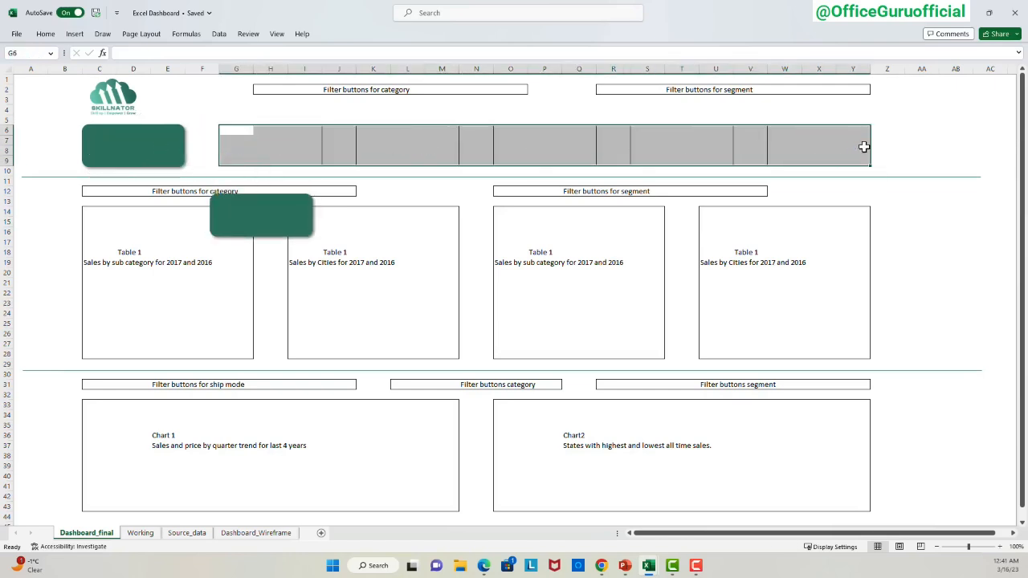
{"action": "key", "text": "ctrl+1"}
{"action": "left_click", "coordinate": [308, 114]}
{"action": "left_click", "coordinate": [379, 298]}
{"action": "left_click_drag", "start_coordinate": [408, 222], "coordinate": [482, 229]}
Place the copied rectangle beside the first one and duplicate it four times to make a row of six.
{"action": "left_click_drag", "start_coordinate": [254, 215], "coordinate": [441, 146]}
{"action": "key", "text": "ctrl+d"}
{"action": "key", "text": "ctrl+d"}
{"action": "key", "text": "ctrl+d"}
{"action": "key", "text": "ctrl+d"}
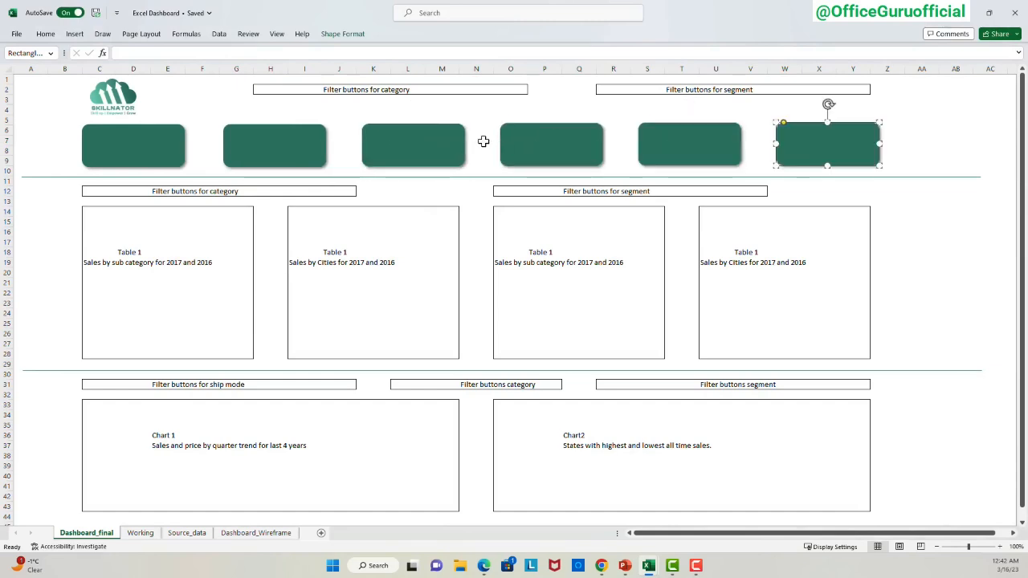
Move the last two rectangles of the row slightly lower than the others.
{"action": "left_click_drag", "start_coordinate": [820, 150], "coordinate": [820, 172]}
{"action": "left_click_drag", "start_coordinate": [701, 146], "coordinate": [702, 165]}
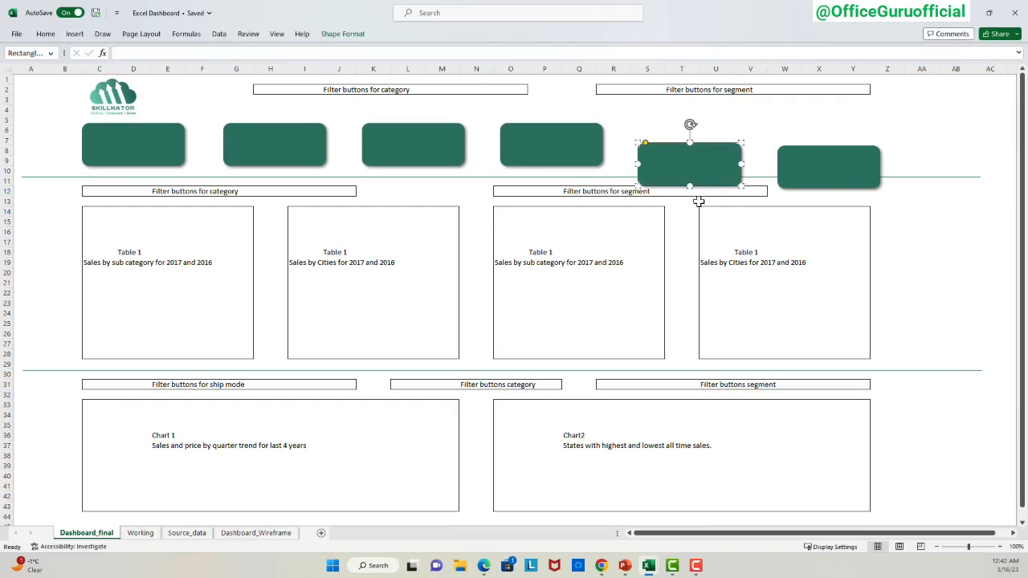
{"action": "left_click", "coordinate": [926, 168]}
{"action": "left_click", "coordinate": [885, 169]}
Select all six green rectangles and align them by their middles.
{"action": "left_click", "coordinate": [821, 174]}
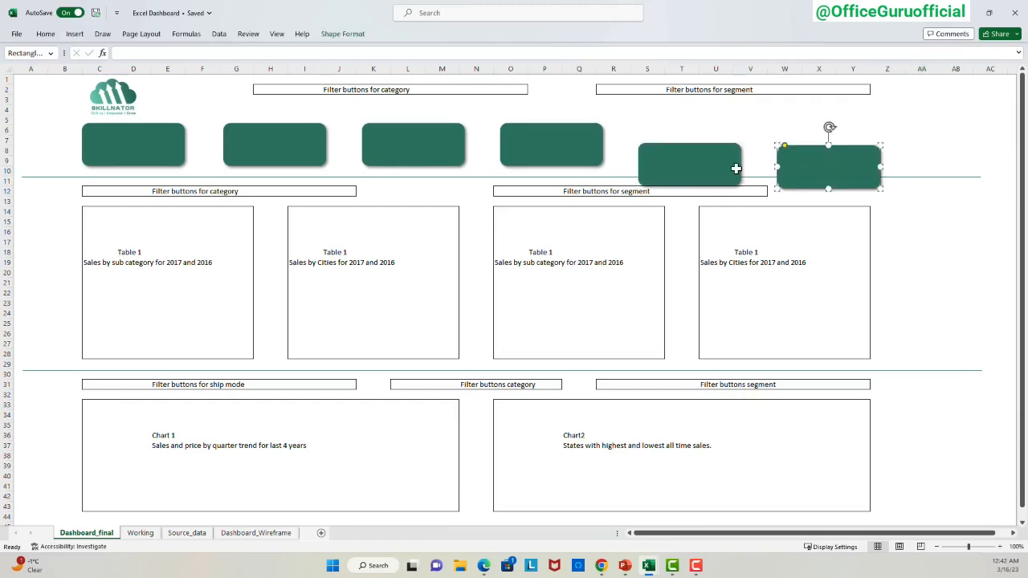
{"action": "left_click", "coordinate": [688, 159], "text": "ctrl"}
{"action": "left_click", "coordinate": [528, 147], "text": "ctrl"}
{"action": "left_click", "coordinate": [410, 143], "text": "ctrl"}
{"action": "left_click", "coordinate": [254, 150], "text": "ctrl"}
{"action": "left_click", "coordinate": [151, 139], "text": "ctrl"}
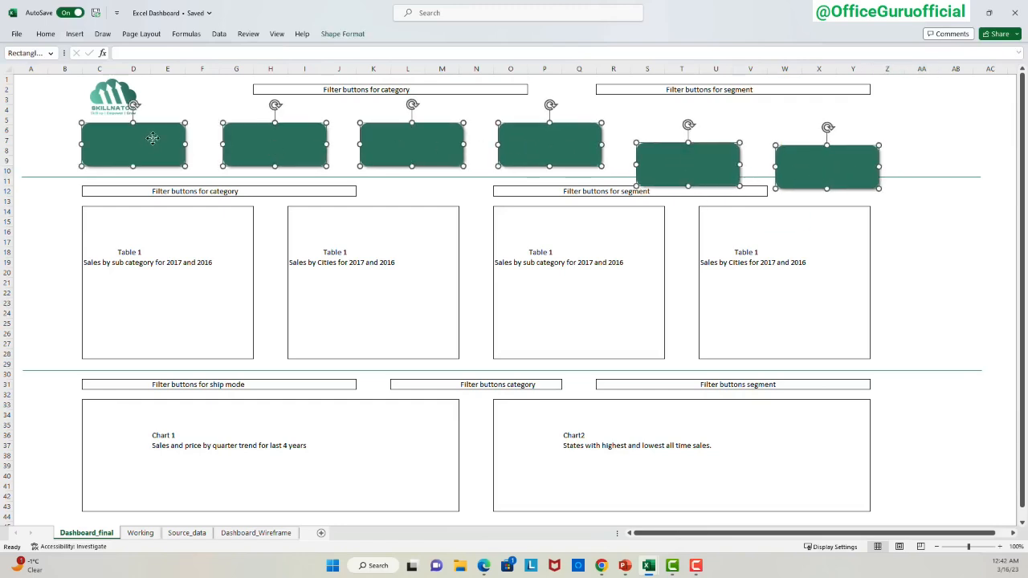
{"action": "left_click", "coordinate": [353, 36]}
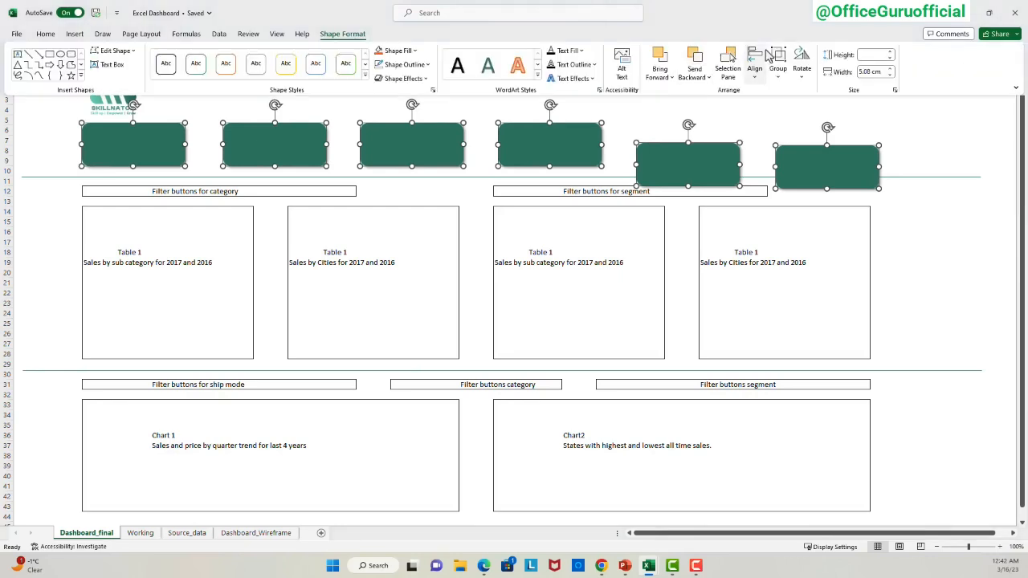
{"action": "left_click", "coordinate": [757, 78]}
{"action": "left_click", "coordinate": [773, 154]}
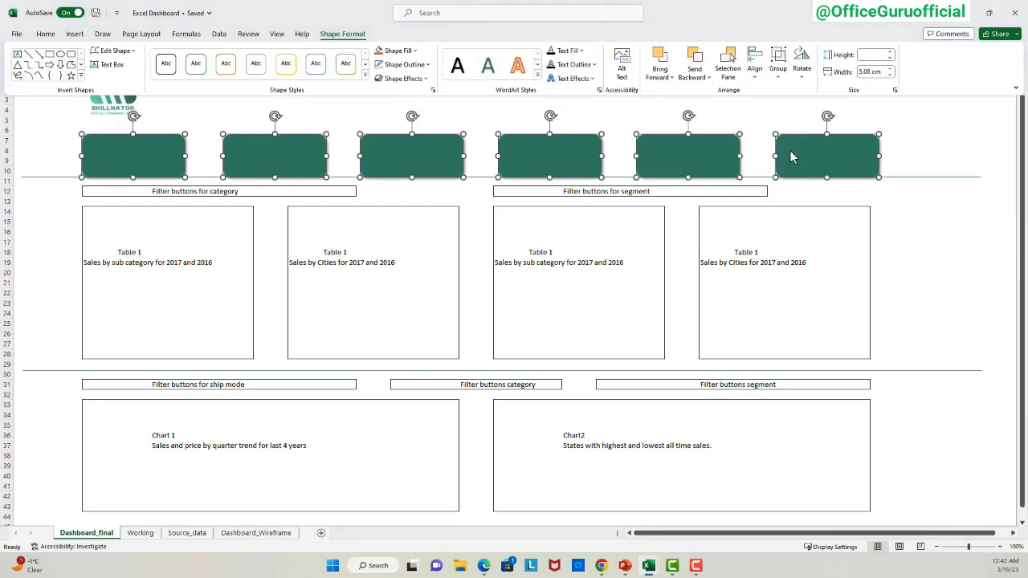
Nudge the six rectangles up until they clear the divider line, and reselect the first two.
{"action": "left_click", "coordinate": [559, 165]}
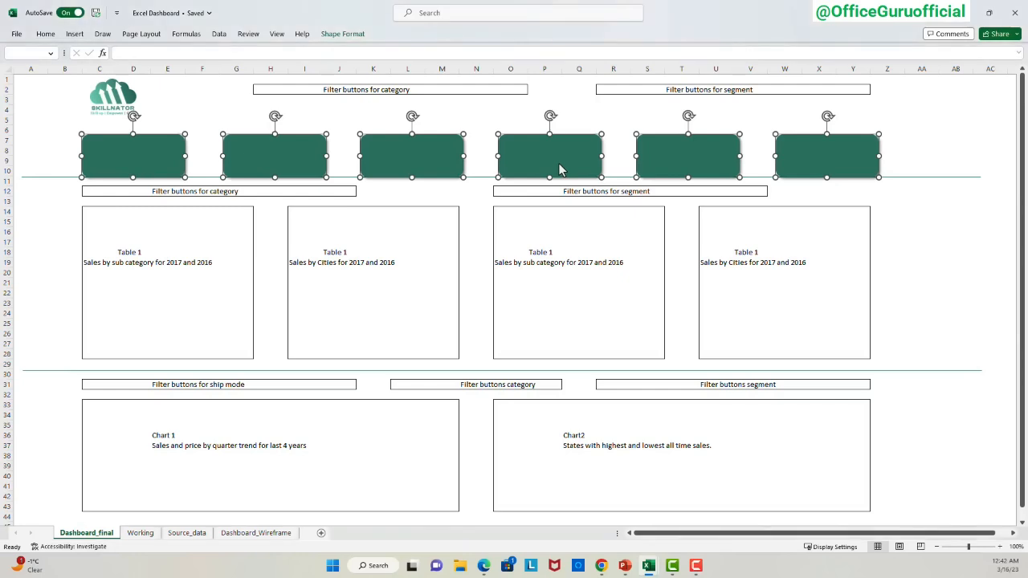
{"action": "key", "text": "Up"}
{"action": "key", "text": "Up"}
{"action": "key", "text": "Up"}
{"action": "key", "text": "Up"}
{"action": "key", "text": "Up"}
{"action": "key", "text": "Up"}
{"action": "key", "text": "Up"}
{"action": "key", "text": "Up"}
{"action": "key", "text": "Up"}
{"action": "key", "text": "Up"}
{"action": "key", "text": "Up"}
{"action": "key", "text": "Up"}
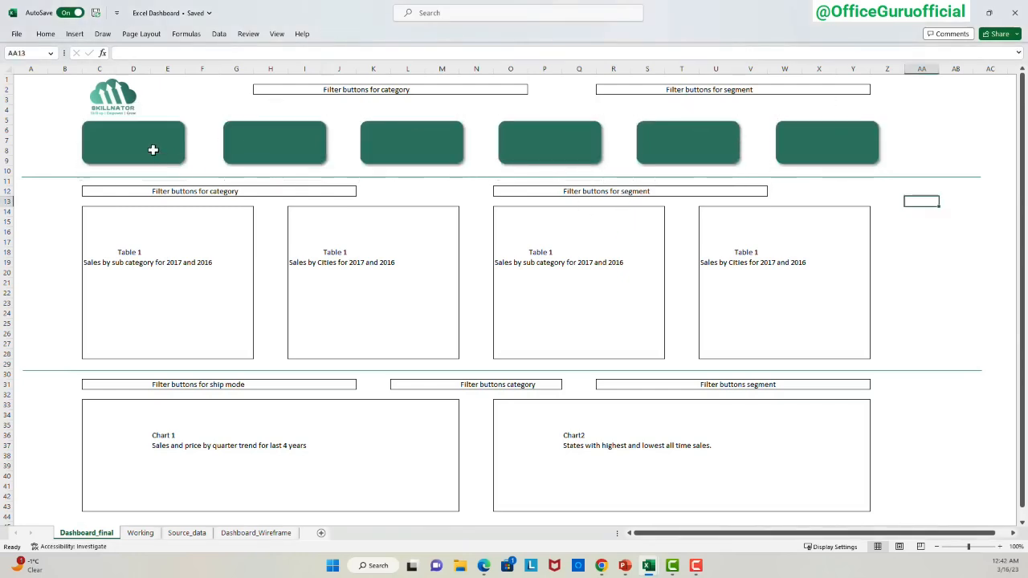
{"action": "left_click", "coordinate": [158, 149]}
{"action": "left_click", "coordinate": [264, 131], "text": "ctrl"}
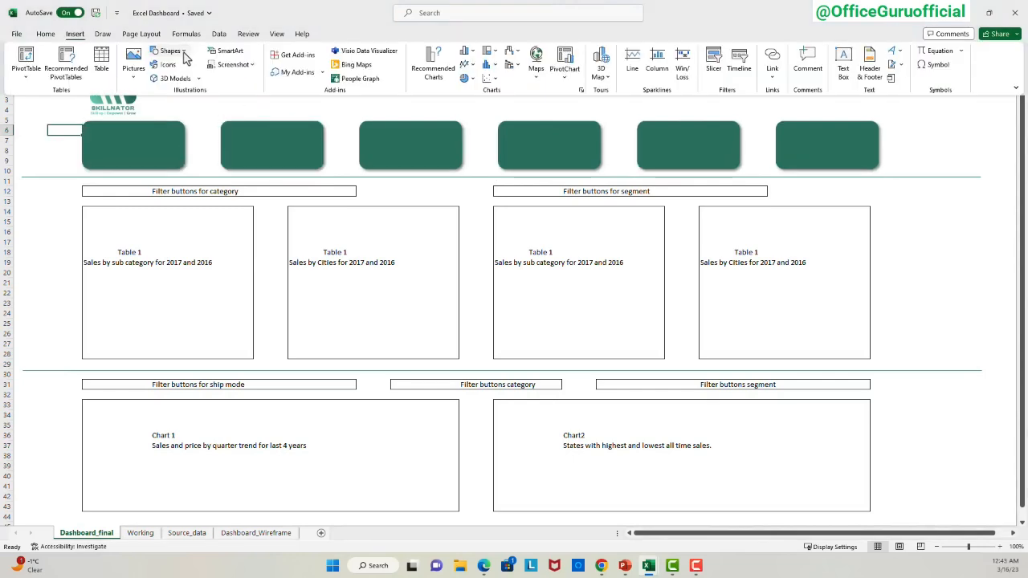
Add a text box reading "Sales Latest Year" in the upper part of the first green rectangle.
{"action": "left_click", "coordinate": [183, 53]}
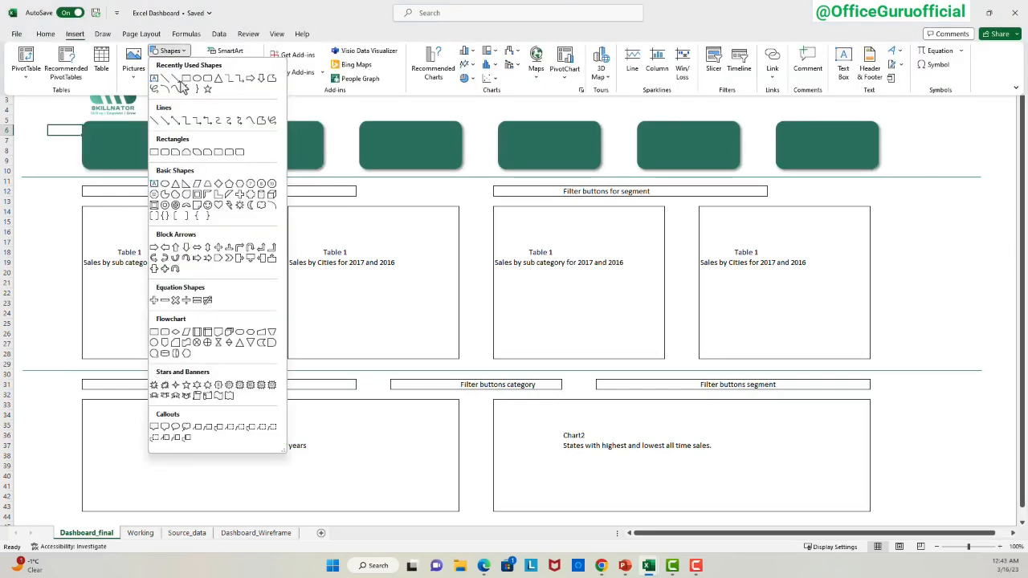
{"action": "left_click", "coordinate": [158, 84]}
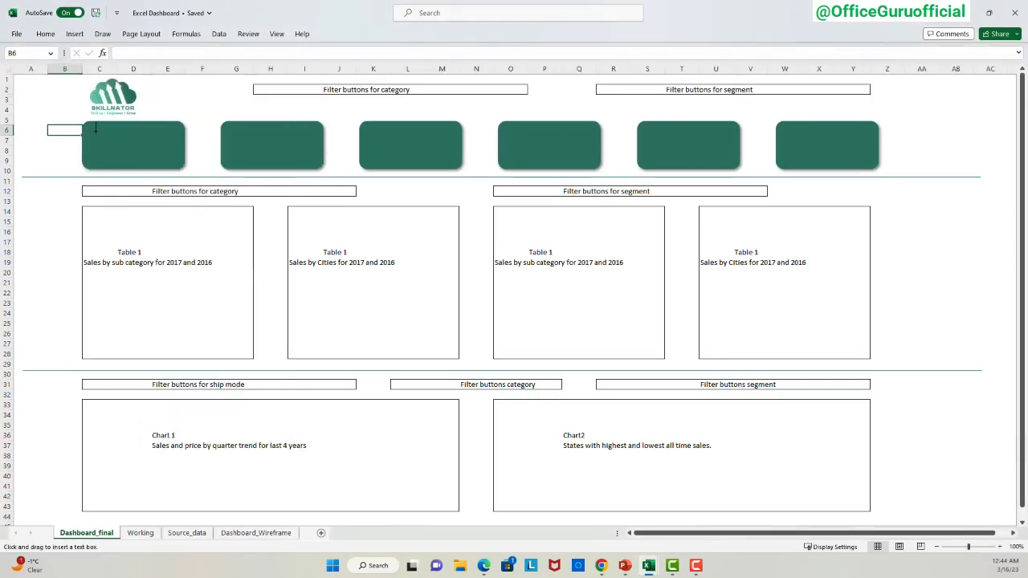
{"action": "left_click_drag", "start_coordinate": [108, 134], "coordinate": [176, 142]}
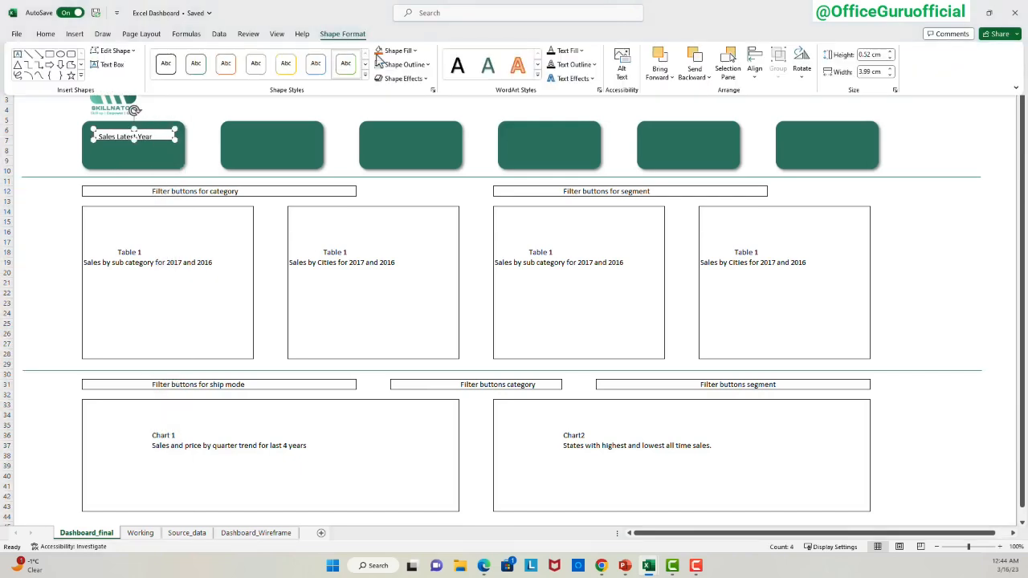
Remove the fill of the "Sales Latest Year" text box and center its text horizontally and vertically.
{"action": "left_click", "coordinate": [343, 33]}
{"action": "left_click", "coordinate": [46, 33]}
{"action": "left_click", "coordinate": [279, 54]}
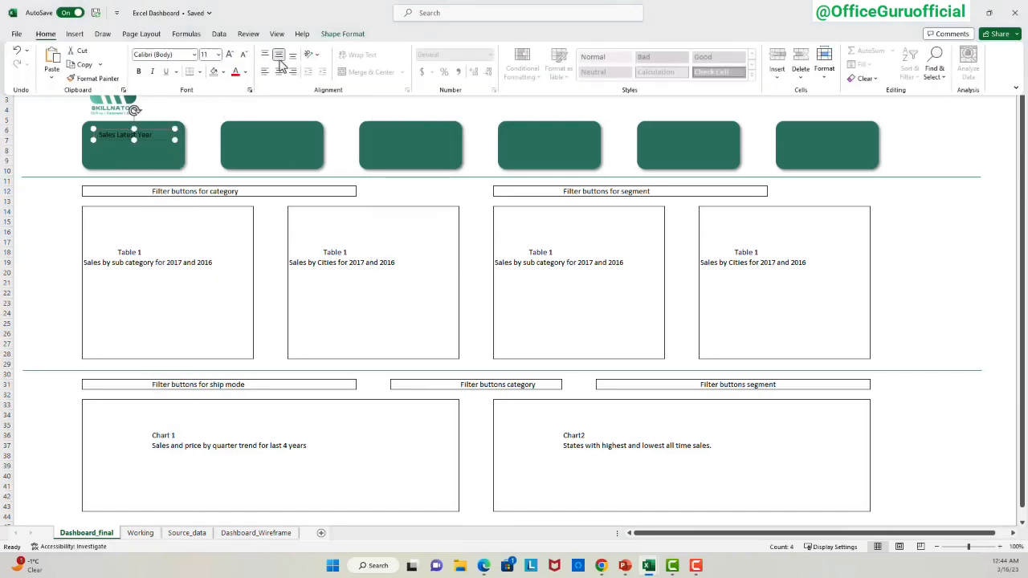
{"action": "left_click", "coordinate": [279, 68]}
Select the "Sales Latest Year" text box together with its rectangle and align their horizontal centers.
{"action": "left_click", "coordinate": [198, 141]}
{"action": "left_click", "coordinate": [152, 143]}
{"action": "left_click", "coordinate": [151, 140], "text": "ctrl"}
{"action": "left_click", "coordinate": [343, 34]}
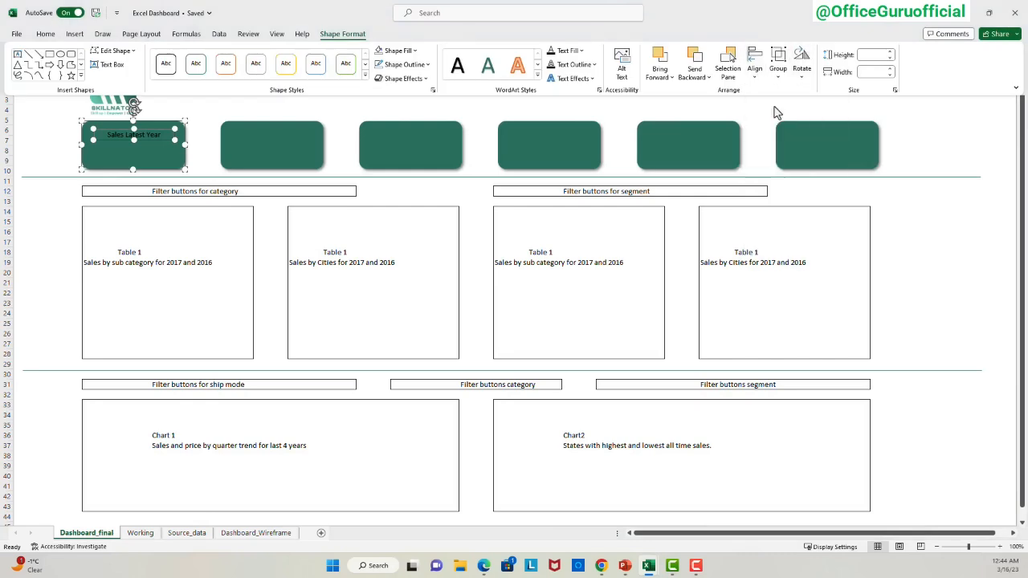
Remove the outline of the "Sales Latest Year" text box and set its font color to white.
{"action": "left_click", "coordinate": [113, 135]}
{"action": "left_click", "coordinate": [343, 34]}
{"action": "left_click", "coordinate": [418, 64]}
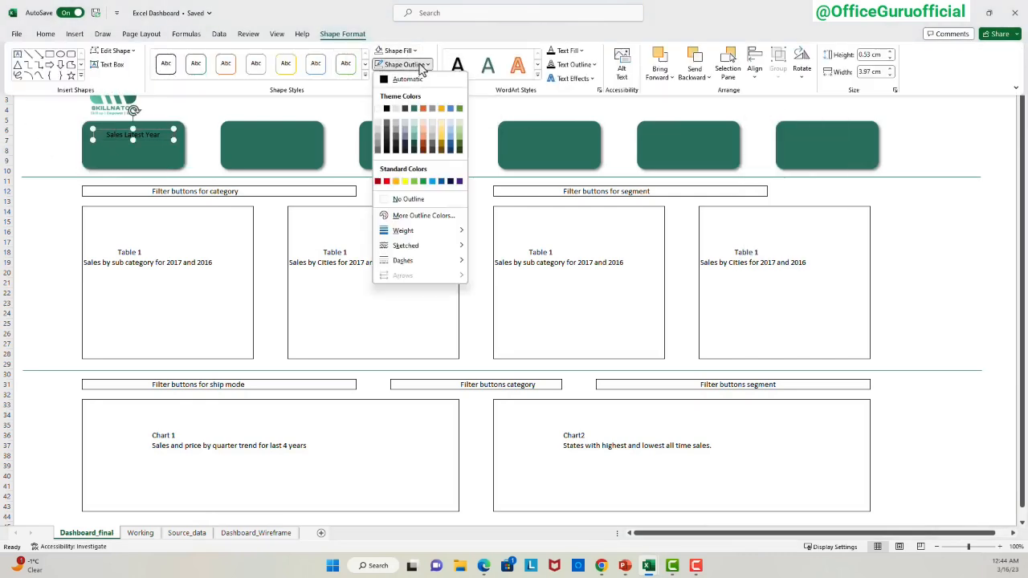
{"action": "left_click", "coordinate": [423, 200]}
{"action": "left_click", "coordinate": [214, 101]}
{"action": "left_click", "coordinate": [142, 140]}
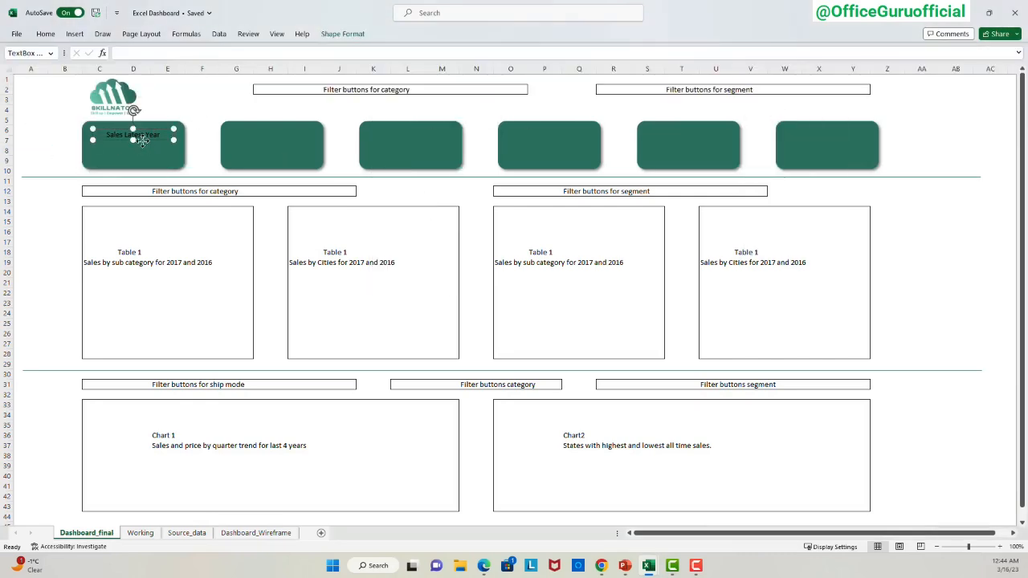
{"action": "left_click", "coordinate": [45, 34]}
{"action": "left_click", "coordinate": [238, 72]}
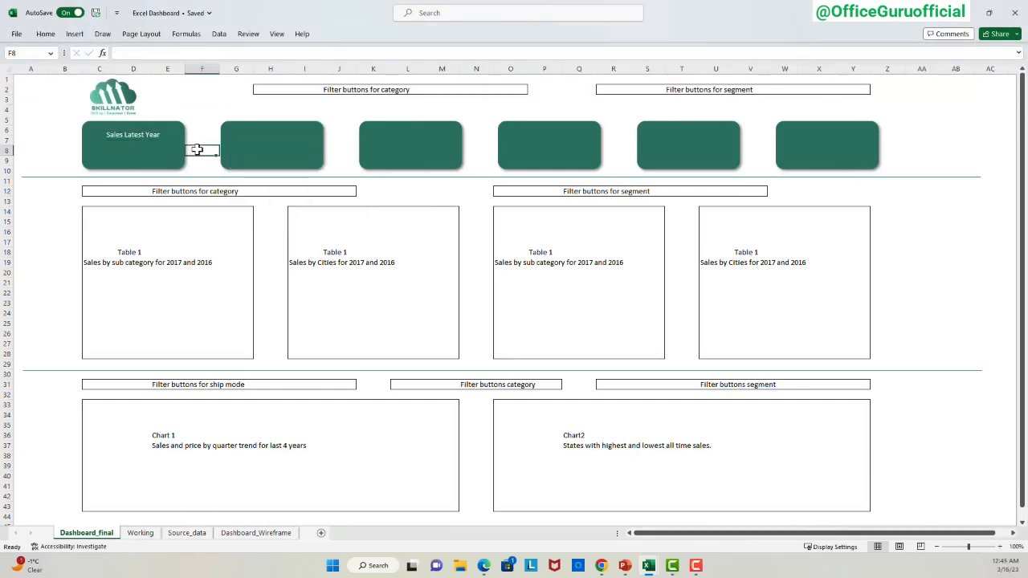
Link the first green rectangle to the 2017 sales total with the formula =Working!B5.
{"action": "left_click", "coordinate": [138, 152]}
{"action": "left_click", "coordinate": [178, 53]}
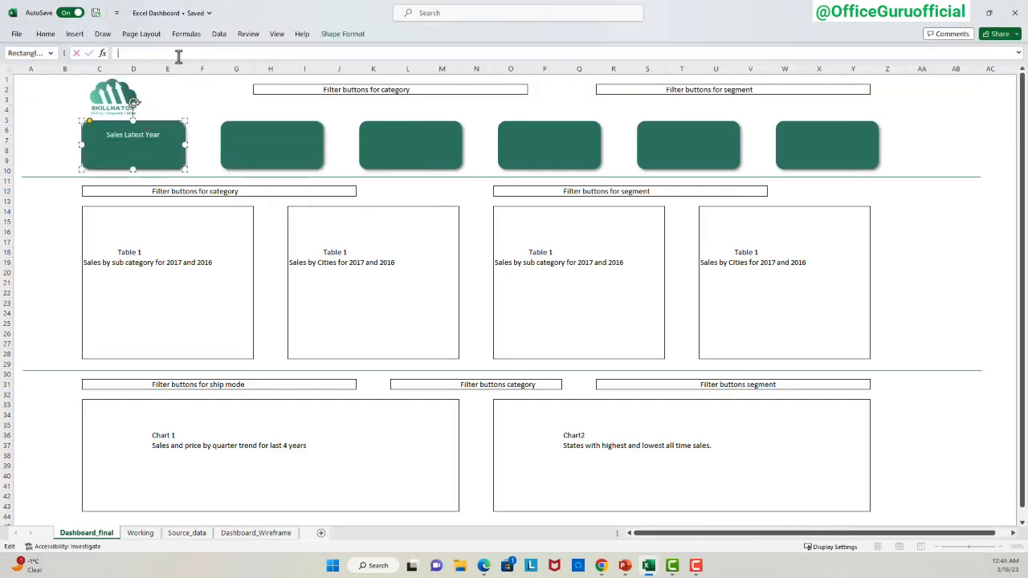
{"action": "left_click", "coordinate": [139, 532]}
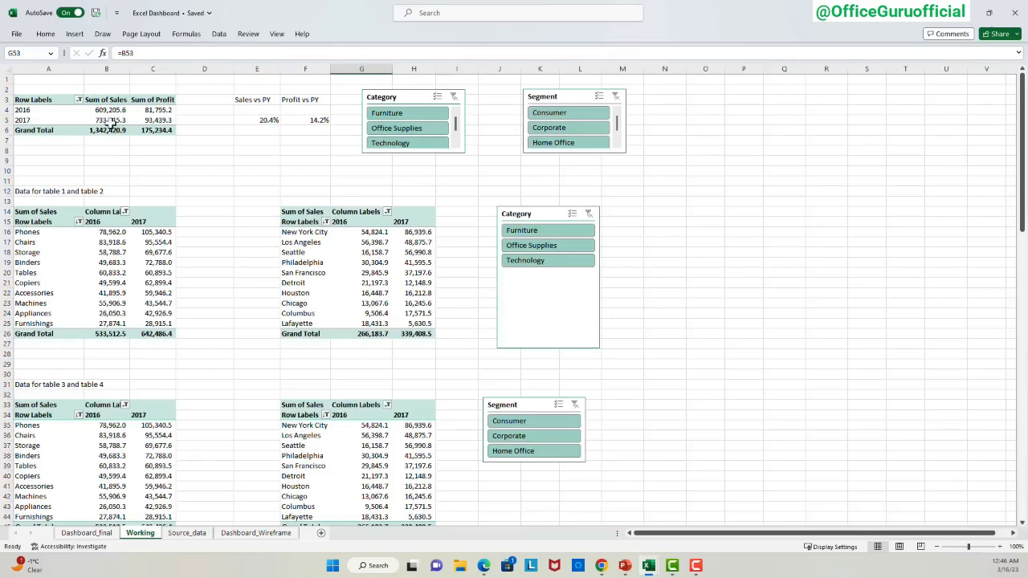
{"action": "left_click", "coordinate": [87, 533]}
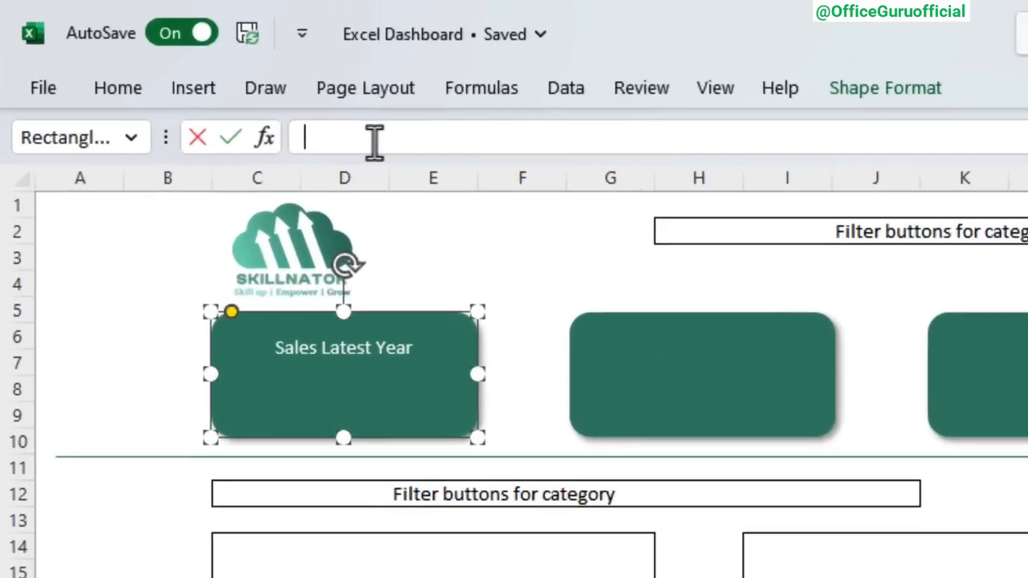
{"action": "type", "text": "Working"}
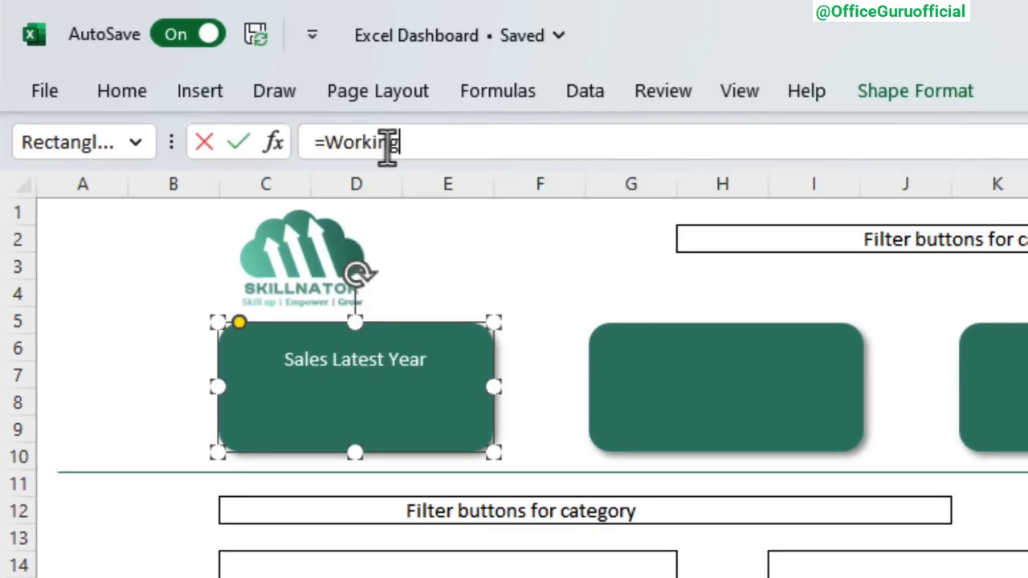
{"action": "type", "text": "!B5"}
{"action": "key", "text": "Return"}
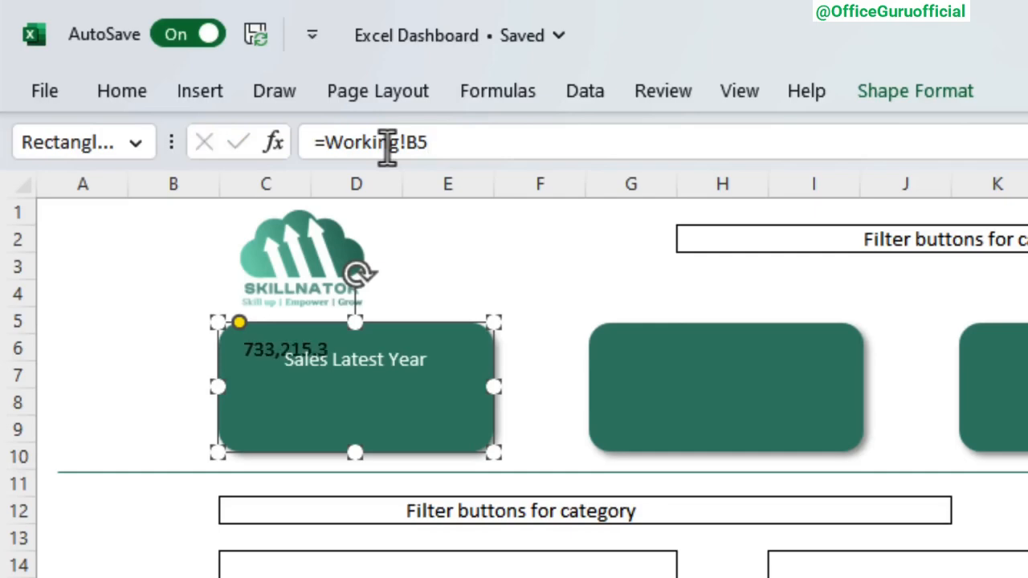
Center the linked sales value horizontally and vertically in the first rectangle.
{"action": "left_click", "coordinate": [123, 91]}
{"action": "left_click", "coordinate": [745, 147]}
{"action": "left_click", "coordinate": [746, 191]}
{"action": "left_click", "coordinate": [394, 354]}
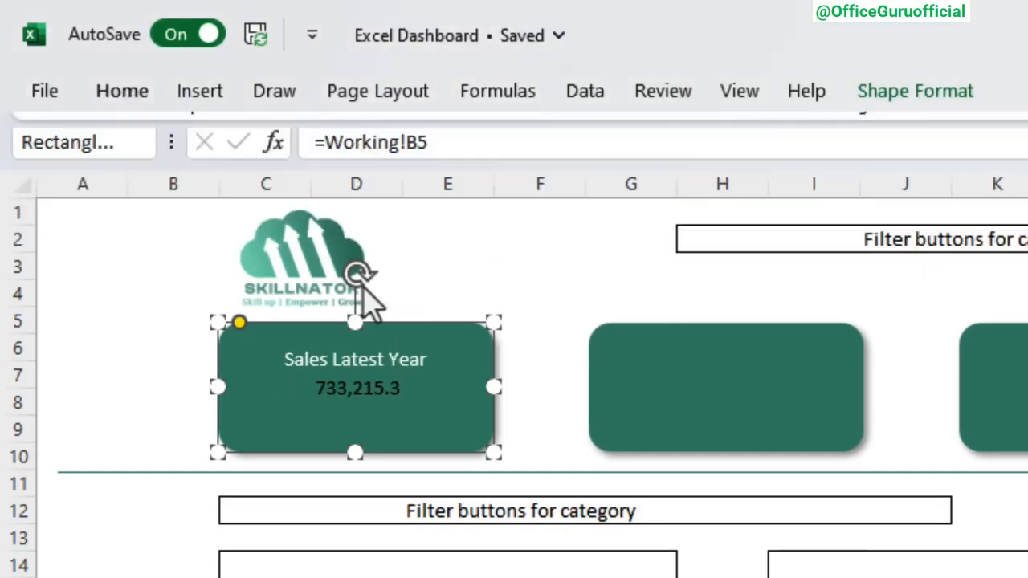
Format the linked sales value in the first card as bold white text at font size 28.
{"action": "left_click", "coordinate": [122, 91]}
{"action": "left_click", "coordinate": [781, 146]}
{"action": "left_click", "coordinate": [614, 145]}
{"action": "left_click", "coordinate": [614, 145]}
{"action": "left_click", "coordinate": [614, 146]}
{"action": "left_click", "coordinate": [614, 145]}
{"action": "left_click", "coordinate": [370, 192]}
{"action": "left_click", "coordinate": [635, 191]}
{"action": "left_click", "coordinate": [546, 269]}
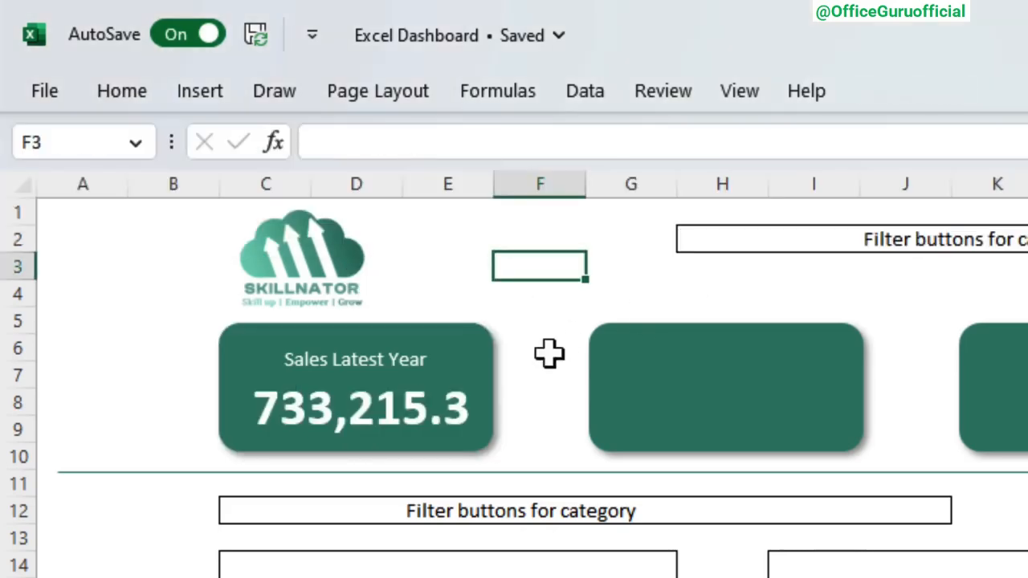
Remove the decimals from the pivot's sales and profit values on the Working sheet, then return to the first card on Dashboard_final.
{"action": "key", "text": "ctrl+Page_Up"}
{"action": "left_click_drag", "start_coordinate": [284, 294], "coordinate": [450, 349]}
{"action": "left_click", "coordinate": [122, 90]}
{"action": "key", "text": "ctrl+Page_Down"}
{"action": "left_click", "coordinate": [450, 332]}
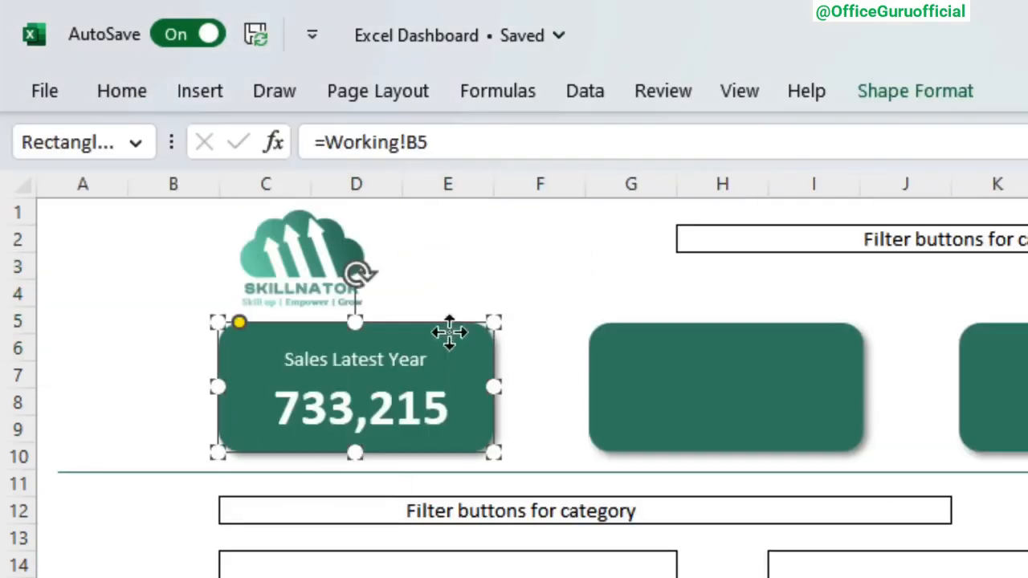
Group the first card's rectangle with its label and replace the other empty rectangles with five copies of the group in a row.
{"action": "left_click", "coordinate": [650, 363]}
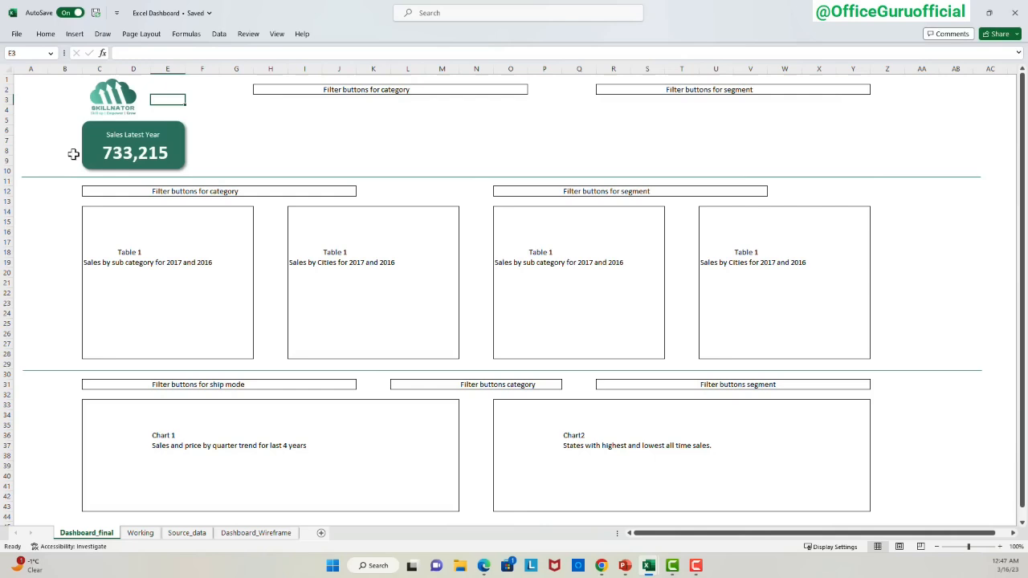
{"action": "mouse_move", "coordinate": [158, 131]}
{"action": "left_mouse_down"}
{"action": "mouse_move", "coordinate": [280, 131]}
{"action": "mouse_move", "coordinate": [158, 131]}
{"action": "left_mouse_up"}
{"action": "left_click", "coordinate": [144, 135], "text": "ctrl"}
{"action": "right_click", "coordinate": [159, 143]}
{"action": "left_click", "coordinate": [304, 233]}
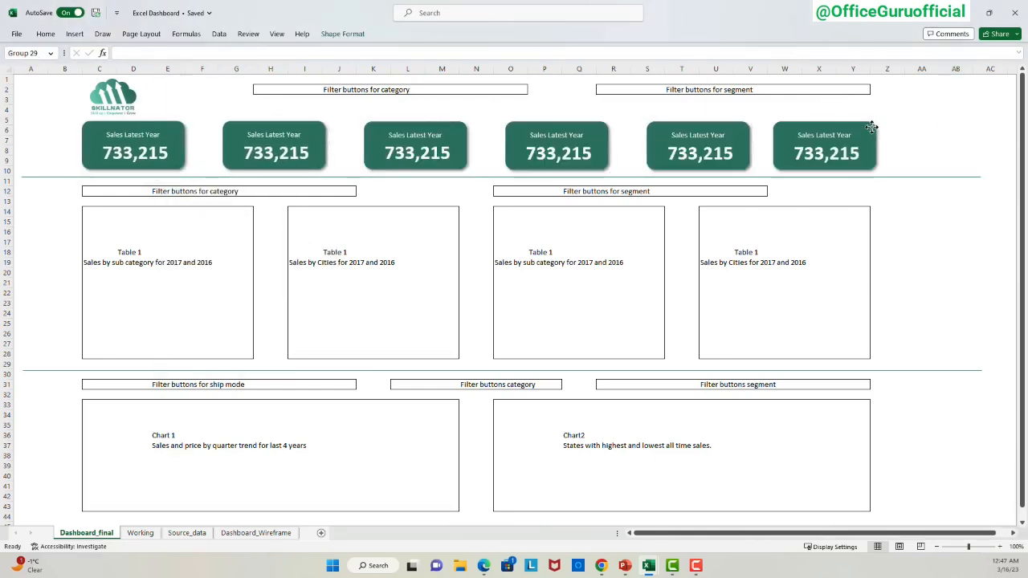
Select all six KPI cards, align them vertically in one row and distribute them horizontally.
{"action": "left_click", "coordinate": [699, 146], "text": "ctrl"}
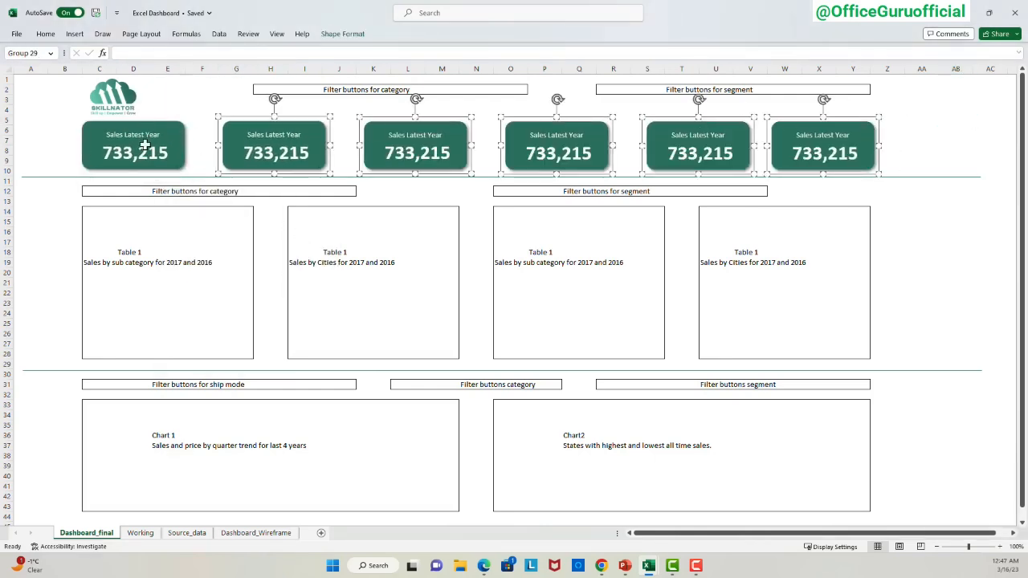
{"action": "left_click", "coordinate": [142, 147], "text": "ctrl"}
{"action": "left_click", "coordinate": [343, 34]}
{"action": "left_click", "coordinate": [755, 62]}
{"action": "left_click", "coordinate": [794, 155]}
{"action": "left_click", "coordinate": [755, 62]}
{"action": "left_click", "coordinate": [793, 186]}
{"action": "left_click", "coordinate": [888, 212]}
Change the second card's label to "Sales Last Year" and the third card's label to "Sales growth vs PY".
{"action": "double_click", "coordinate": [276, 135]}
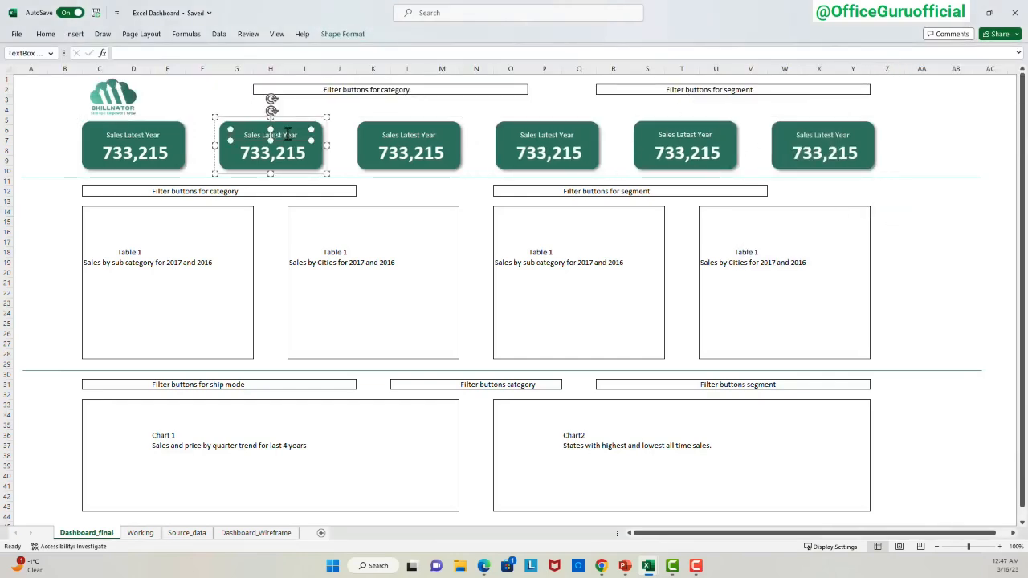
{"action": "type", "text": "Last"}
{"action": "left_click_drag", "start_coordinate": [400, 135], "coordinate": [439, 135]}
{"action": "type", "text": "growth vs PY"}
{"action": "left_click", "coordinate": [339, 110]}
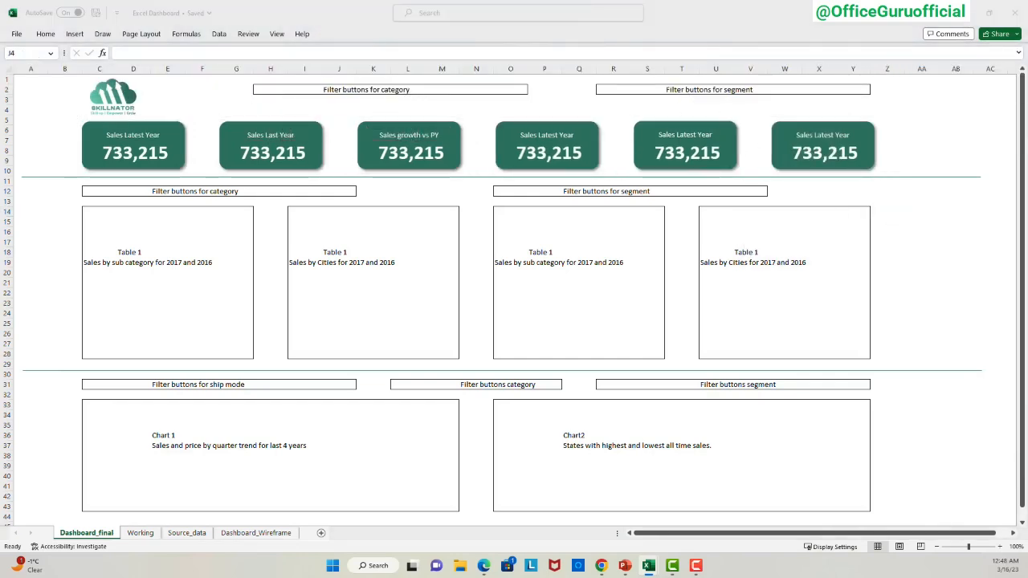
{"action": "left_click", "coordinate": [168, 168]}
{"action": "left_click", "coordinate": [46, 34]}
{"action": "left_click", "coordinate": [178, 135]}
{"action": "left_click", "coordinate": [46, 35]}
{"action": "left_click", "coordinate": [183, 109]}
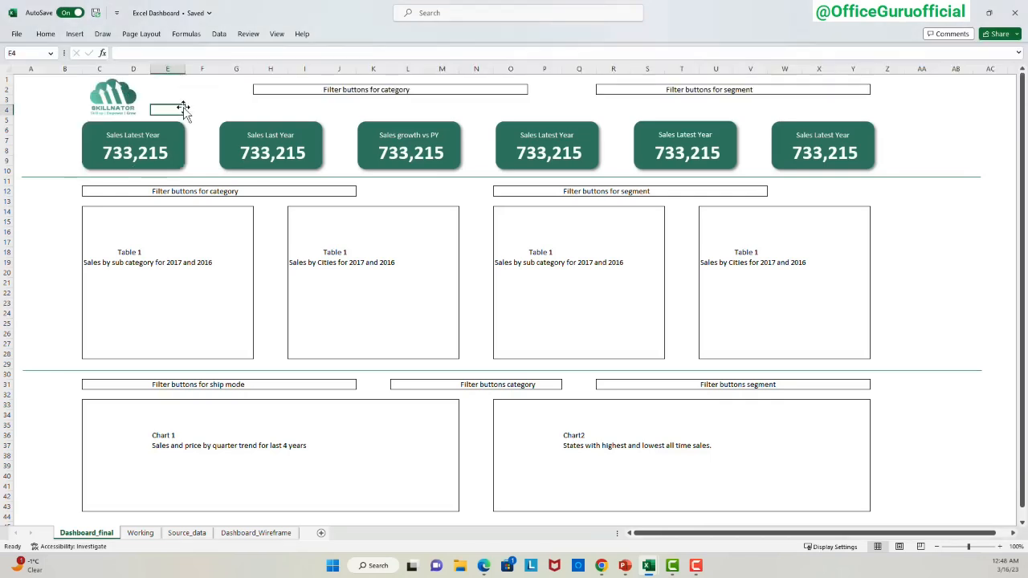
Relabel the last three cards "Profit Latest Year", "Profit Last Year" and "Profit growth vs PY".
{"action": "double_click", "coordinate": [530, 135]}
{"action": "type", "text": "Profit"}
{"action": "double_click", "coordinate": [669, 135]}
{"action": "type", "text": "Profit"}
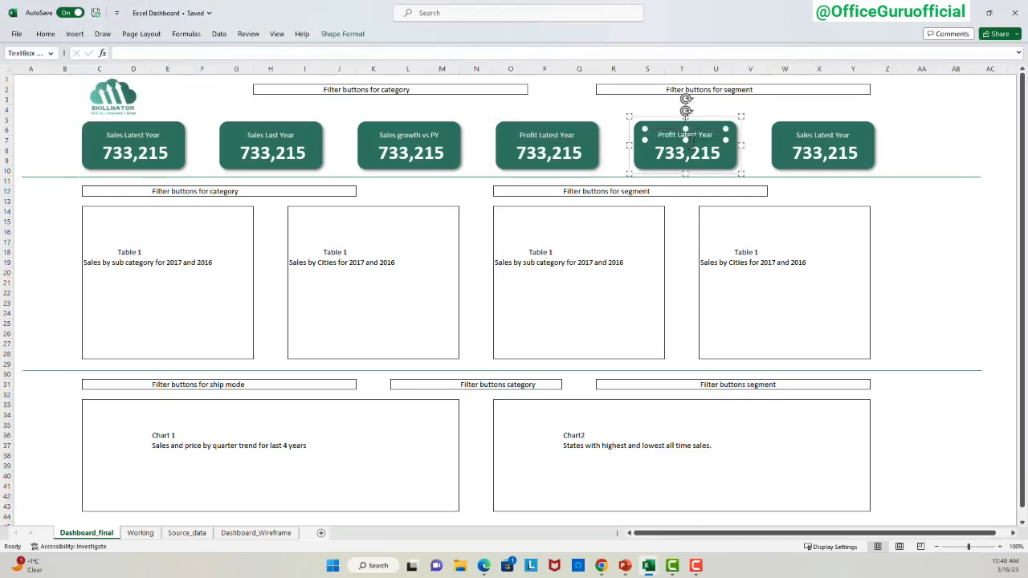
{"action": "double_click", "coordinate": [689, 135]}
{"action": "type", "text": "Last"}
{"action": "triple_click", "coordinate": [823, 135]}
{"action": "type", "text": "Profit growth vs PY"}
{"action": "left_click", "coordinate": [956, 141]}
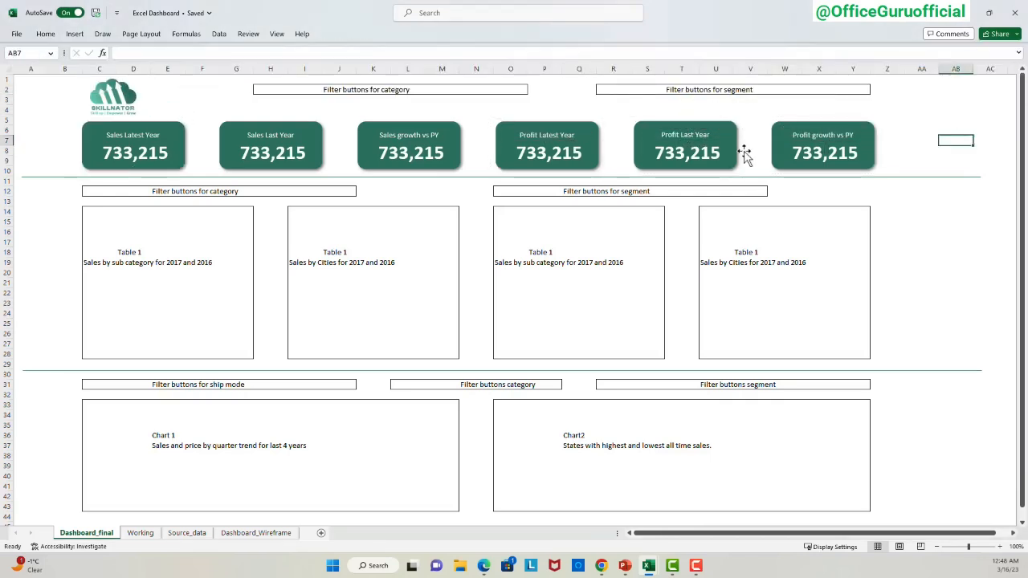
Link the "Sales Last Year" card to the 2016 sales total with the formula =Working!B4.
{"action": "left_click", "coordinate": [268, 164]}
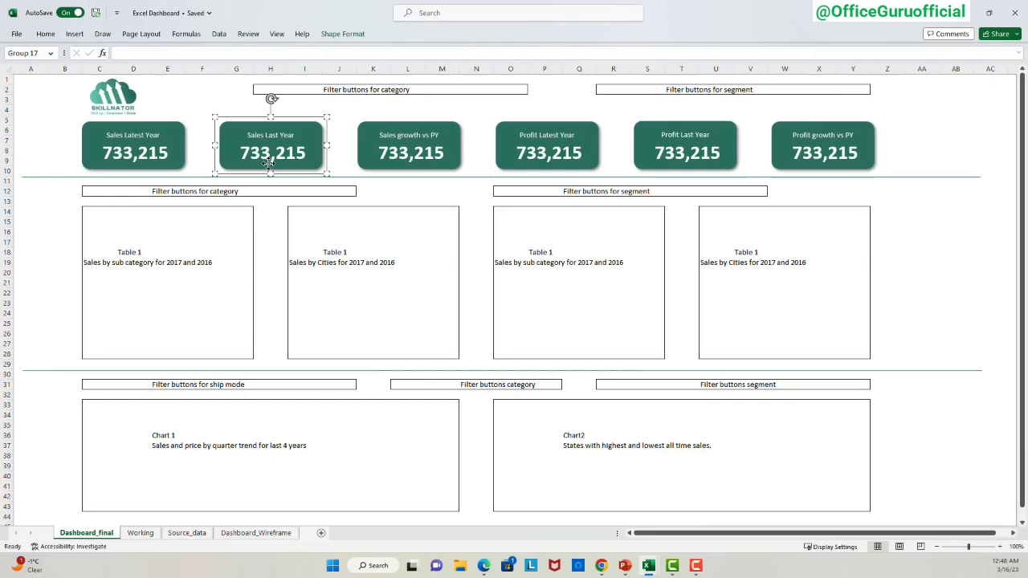
{"action": "left_click", "coordinate": [140, 533]}
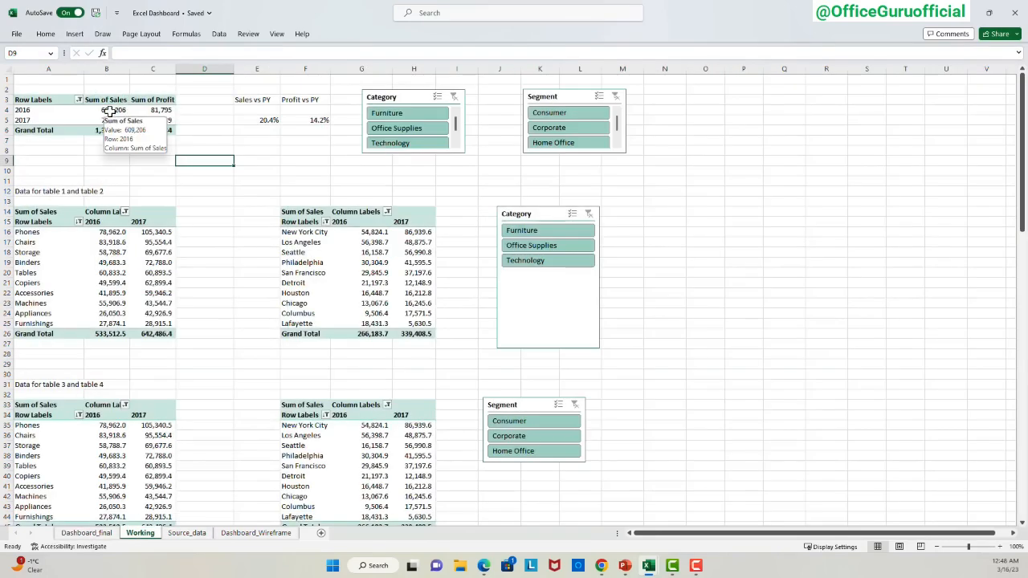
{"action": "left_click", "coordinate": [100, 533]}
{"action": "left_click", "coordinate": [232, 164]}
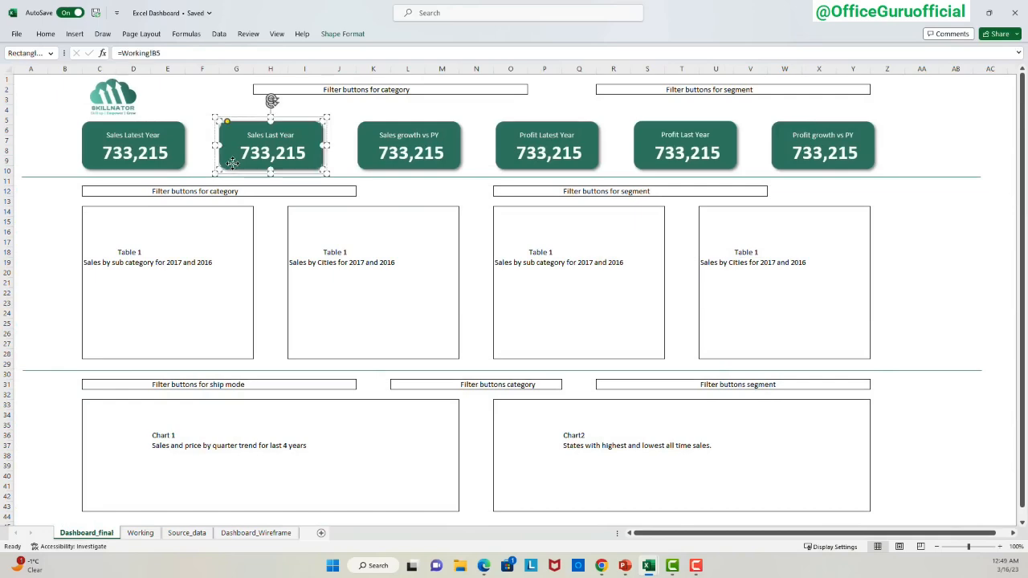
{"action": "left_click", "coordinate": [182, 55]}
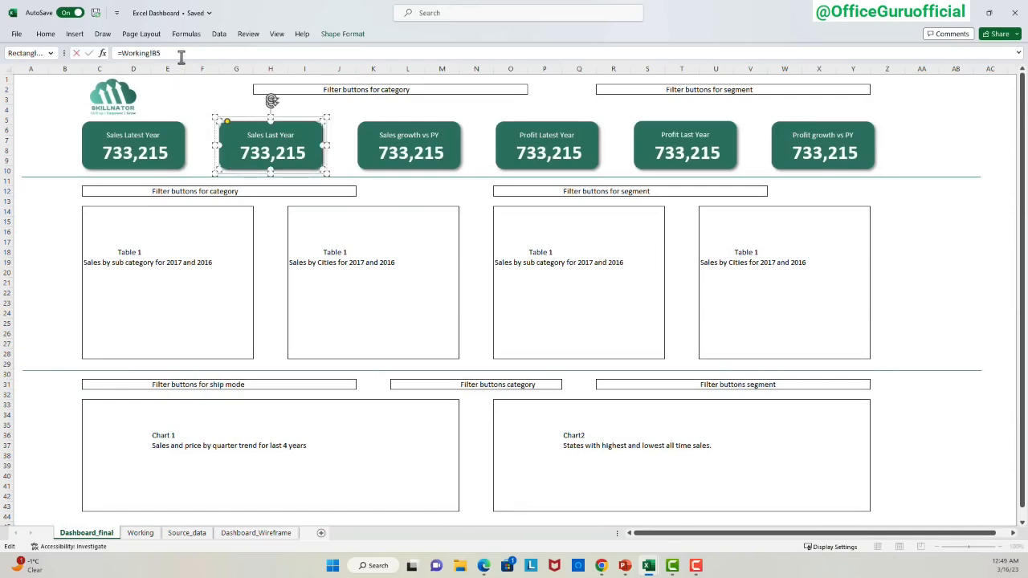
{"action": "key", "text": "Return"}
Link the "Sales growth vs PY" card to the sales growth percentage with the formula =Working!E5.
{"action": "left_click", "coordinate": [386, 133]}
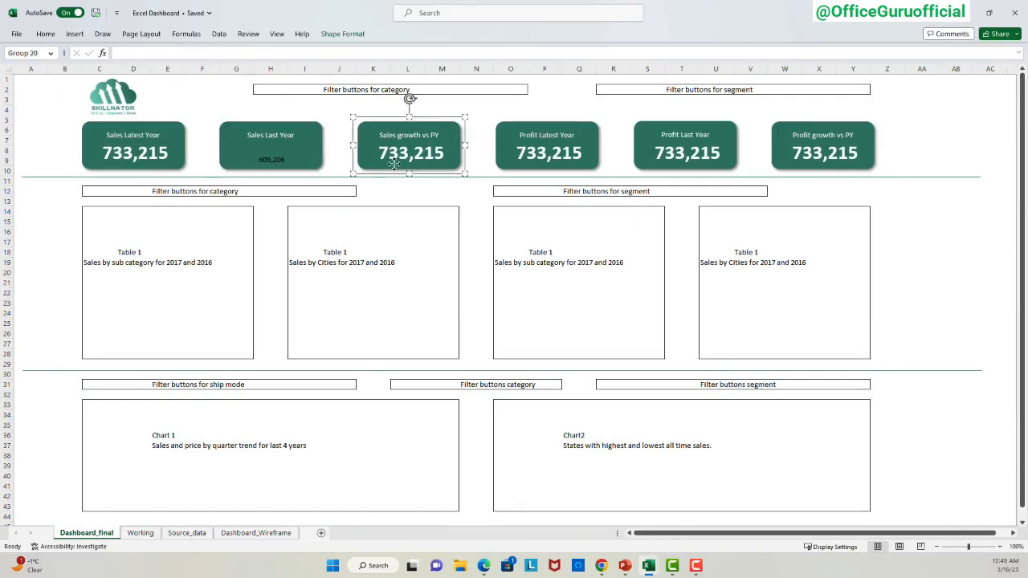
{"action": "left_click", "coordinate": [140, 534]}
{"action": "left_click", "coordinate": [100, 533]}
{"action": "left_click", "coordinate": [188, 50]}
{"action": "key", "text": "BackSpace"}
{"action": "key", "text": "BackSpace"}
{"action": "type", "text": "E5"}
{"action": "key", "text": "Return"}
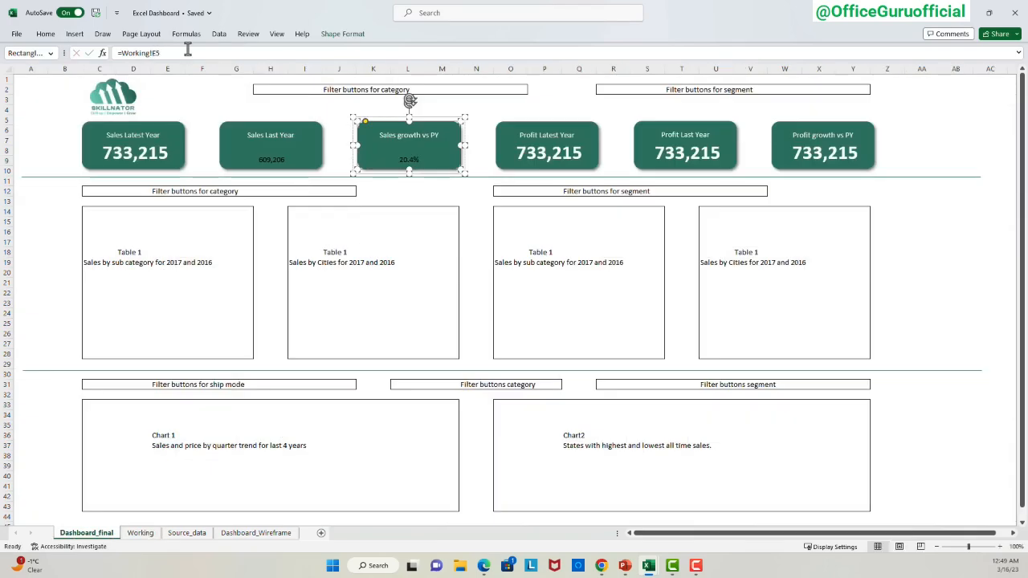
Link the "Profit Latest Year" card to the 2017 profit total with the formula =Working!C5.
{"action": "left_click", "coordinate": [582, 133]}
{"action": "left_click", "coordinate": [140, 534]}
{"action": "left_click", "coordinate": [87, 534]}
{"action": "left_click", "coordinate": [530, 154]}
{"action": "double_click", "coordinate": [216, 55]}
{"action": "type", "text": "C5"}
{"action": "key", "text": "Return"}
Link the "Profit Last Year" card to =Working!C4 and the "Profit growth vs PY" card to =Working!F5.
{"action": "left_click", "coordinate": [651, 156]}
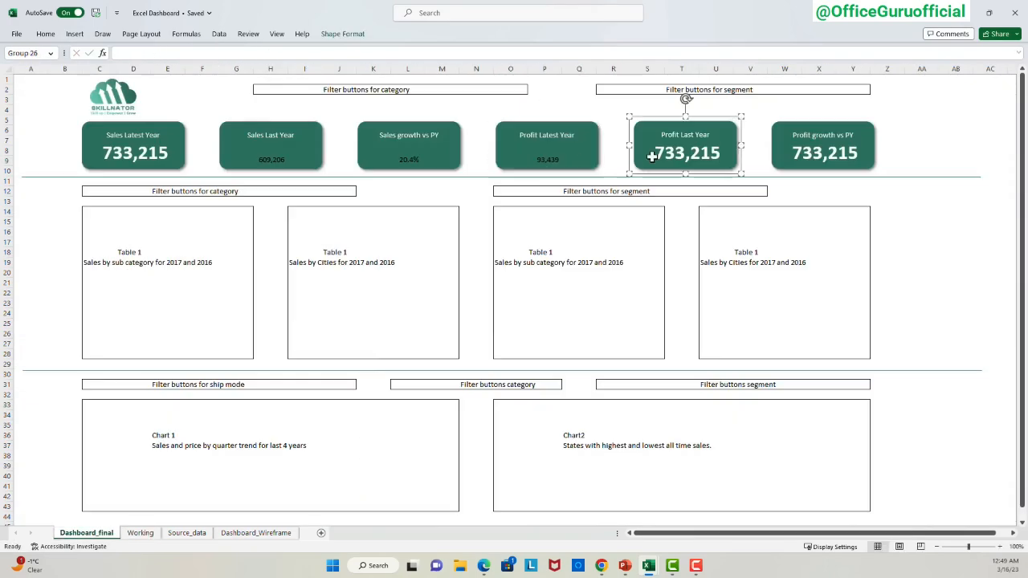
{"action": "left_click", "coordinate": [651, 156]}
{"action": "double_click", "coordinate": [270, 54]}
{"action": "type", "text": "C4"}
{"action": "key", "text": "Return"}
{"action": "left_click", "coordinate": [792, 152]}
Copy the "Sales Latest Year" card's formatting to the "Sales Last Year" card with Format Painter.
{"action": "left_click", "coordinate": [185, 139]}
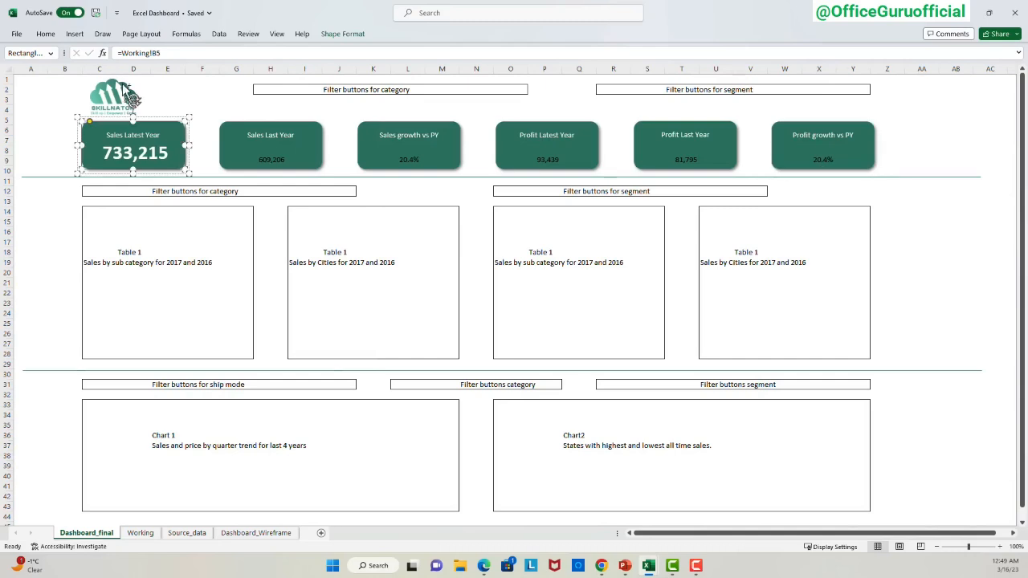
{"action": "key", "text": "alt+h"}
{"action": "key", "text": "f"}
{"action": "key", "text": "p"}
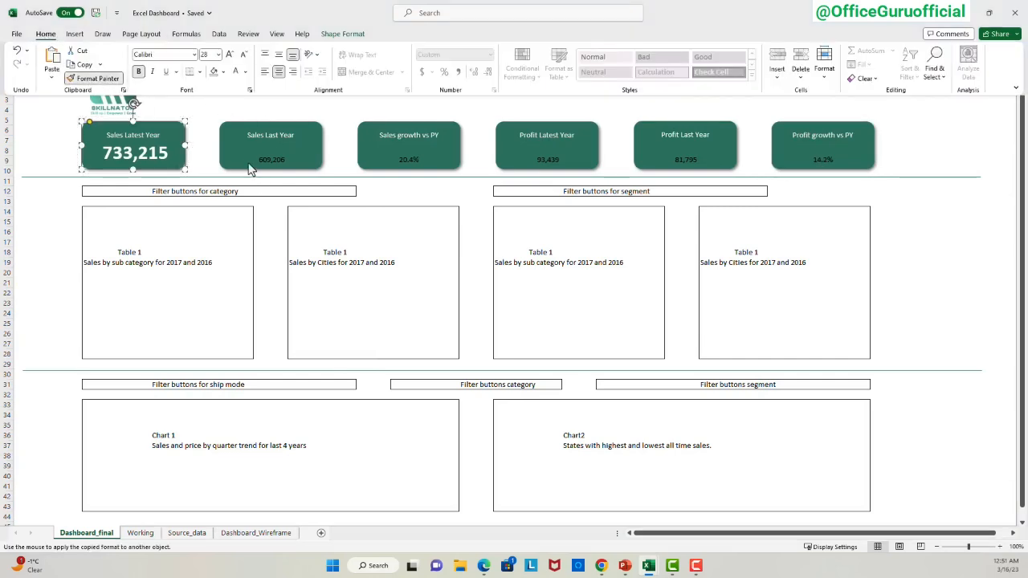
{"action": "left_click", "coordinate": [267, 165]}
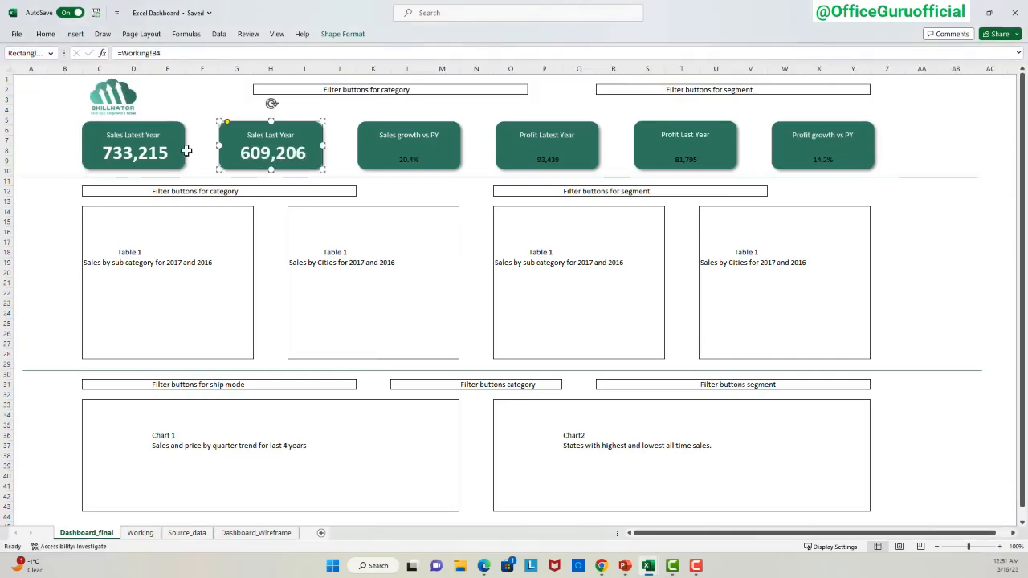
Apply the "Sales Latest Year" card's formatting to the sales growth card and the three profit cards with Format Painter.
{"action": "left_click", "coordinate": [143, 163]}
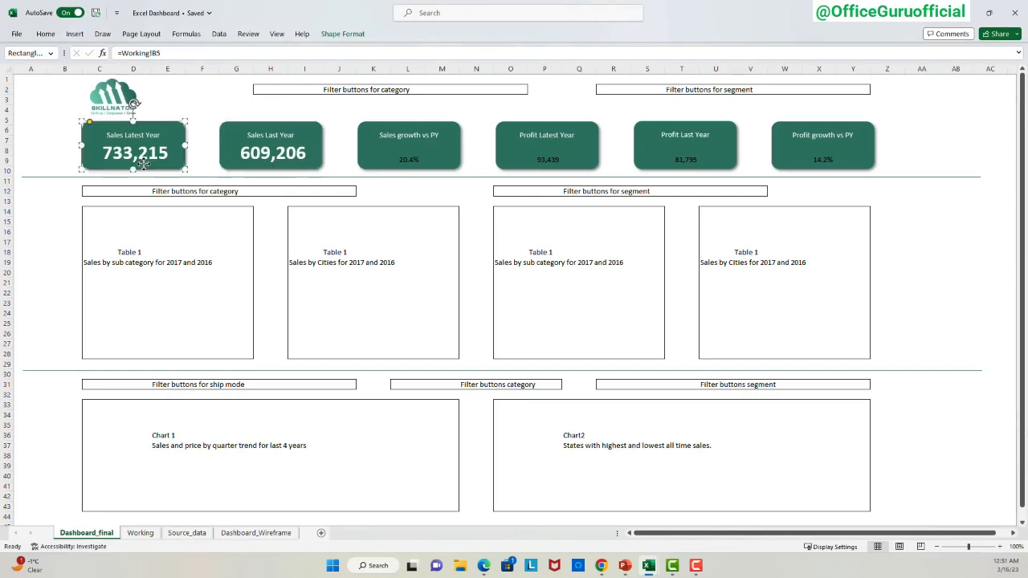
{"action": "left_click", "coordinate": [45, 34]}
{"action": "left_click", "coordinate": [98, 79]}
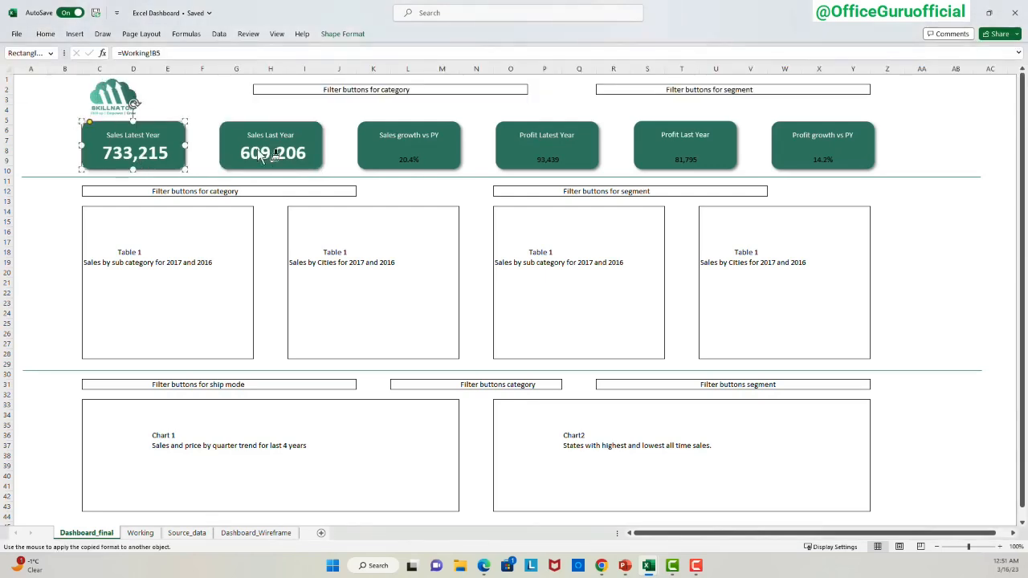
{"action": "left_click", "coordinate": [434, 166]}
{"action": "left_click", "coordinate": [526, 165]}
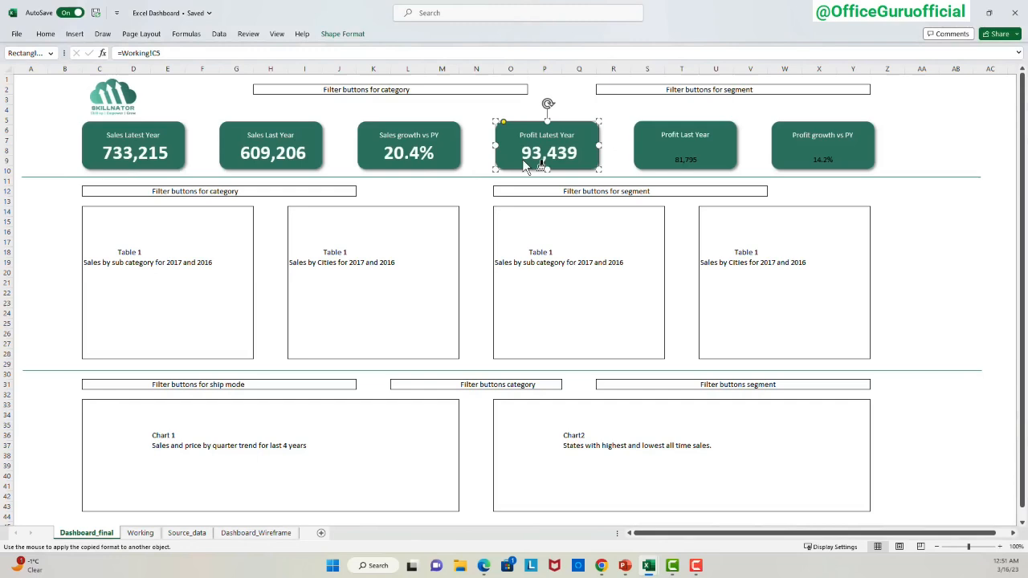
{"action": "left_click", "coordinate": [659, 165]}
{"action": "left_click", "coordinate": [789, 160]}
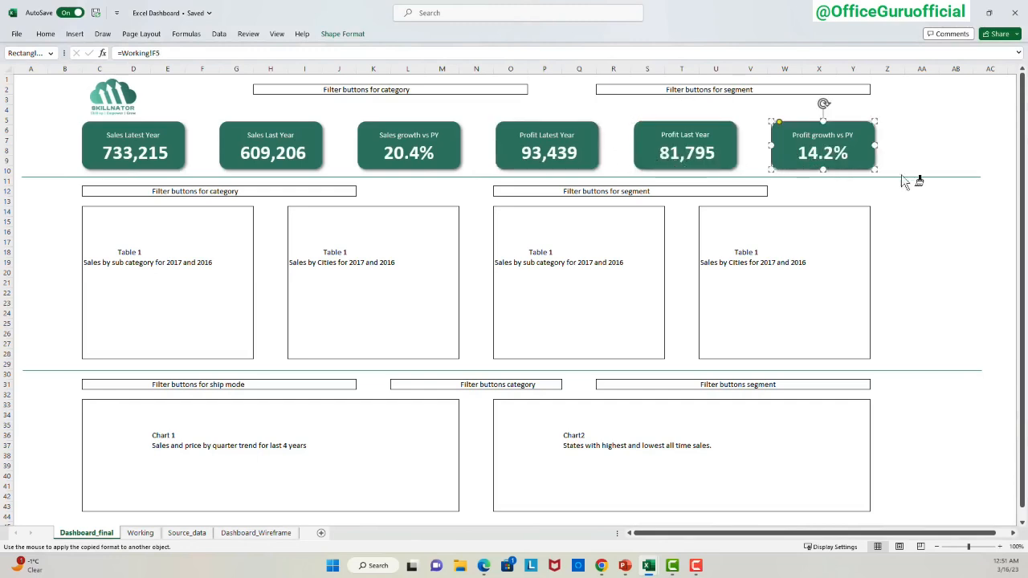
{"action": "left_click", "coordinate": [920, 213]}
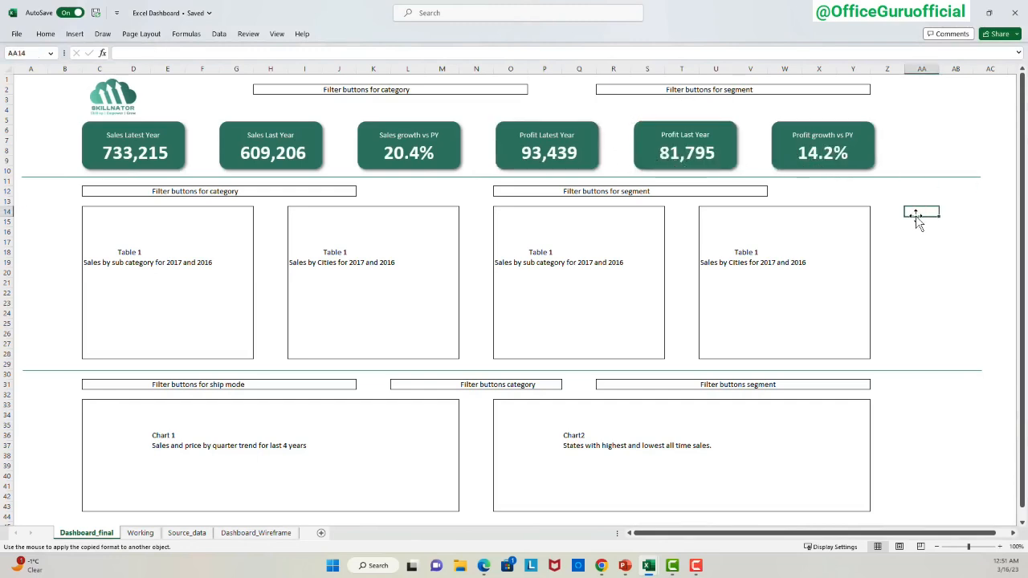
Increase the outline weight of the green divider line below the KPI cards.
{"action": "left_click", "coordinate": [164, 176]}
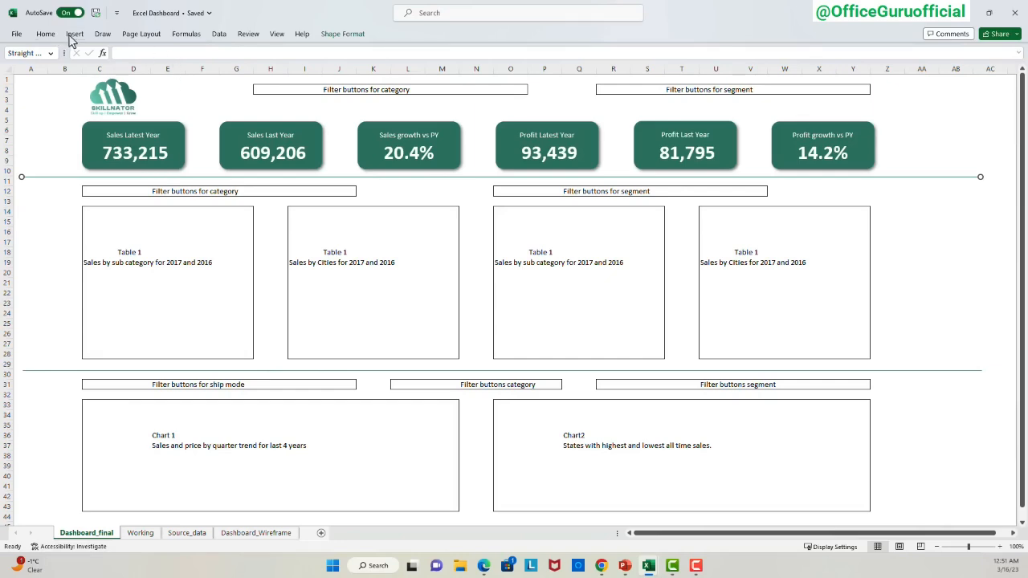
{"action": "left_click", "coordinate": [363, 35]}
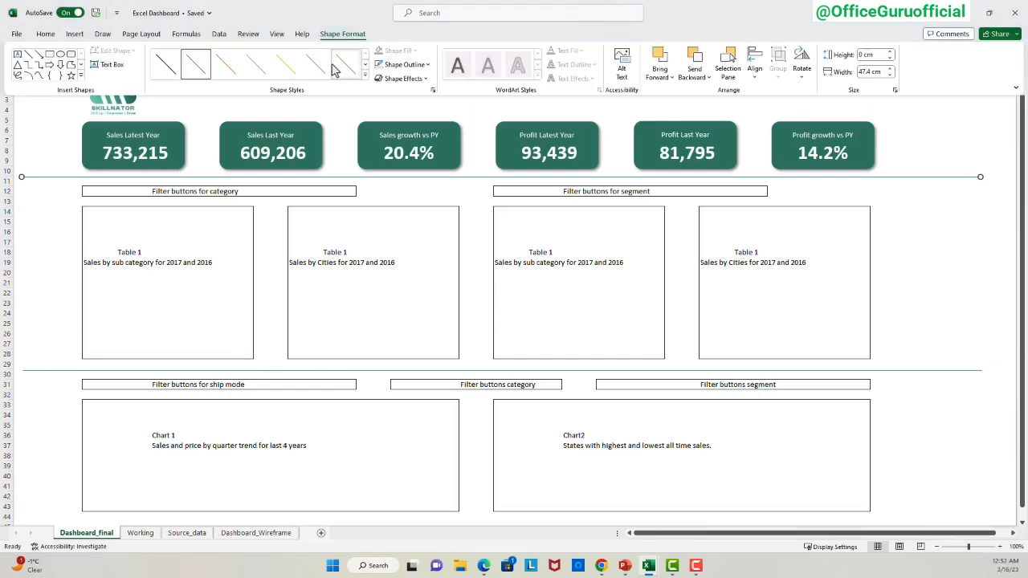
{"action": "left_click", "coordinate": [408, 64]}
{"action": "mouse_move", "coordinate": [394, 230]}
{"action": "left_click", "coordinate": [510, 300]}
{"action": "left_click", "coordinate": [925, 214]}
Nudge the divider line below the KPI cards slightly down and give its outline a lighter green theme color.
{"action": "left_click", "coordinate": [134, 135]}
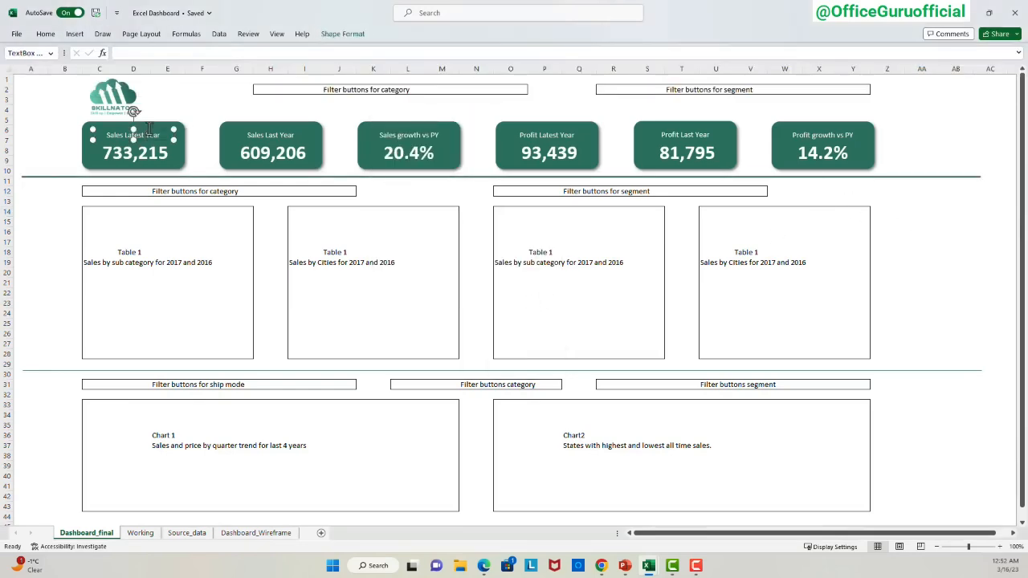
{"action": "left_click", "coordinate": [135, 153]}
{"action": "left_click", "coordinate": [323, 178]}
{"action": "key", "text": "Down"}
{"action": "left_click", "coordinate": [46, 34]}
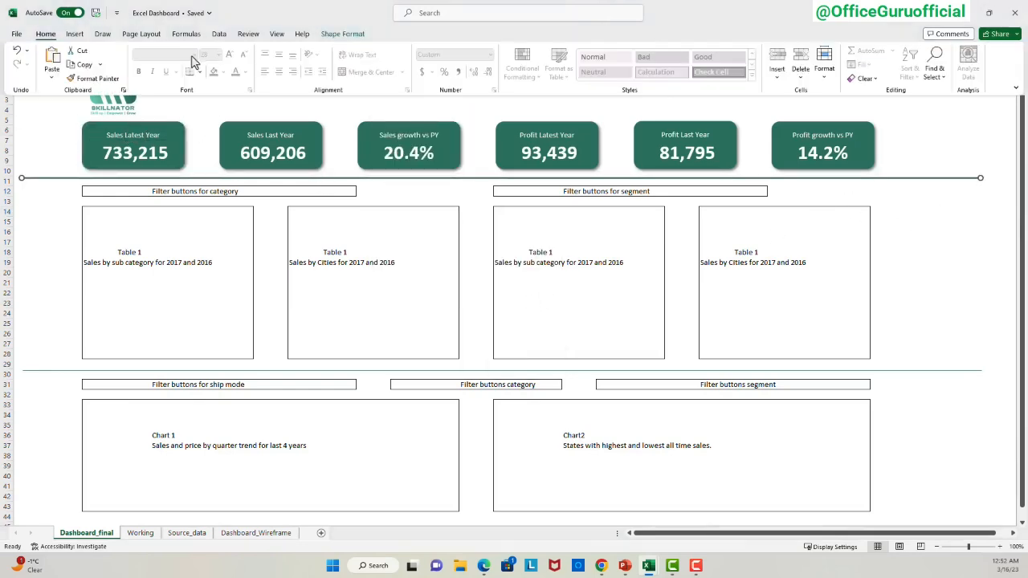
{"action": "left_click", "coordinate": [343, 33]}
{"action": "left_click", "coordinate": [410, 64]}
{"action": "left_click", "coordinate": [416, 135]}
Enter the first table's headers Sub Category, 2017, 2016 and vs PY in C14:F14 and widen column C to fit.
{"action": "left_click_drag", "start_coordinate": [99, 212], "coordinate": [852, 354]}
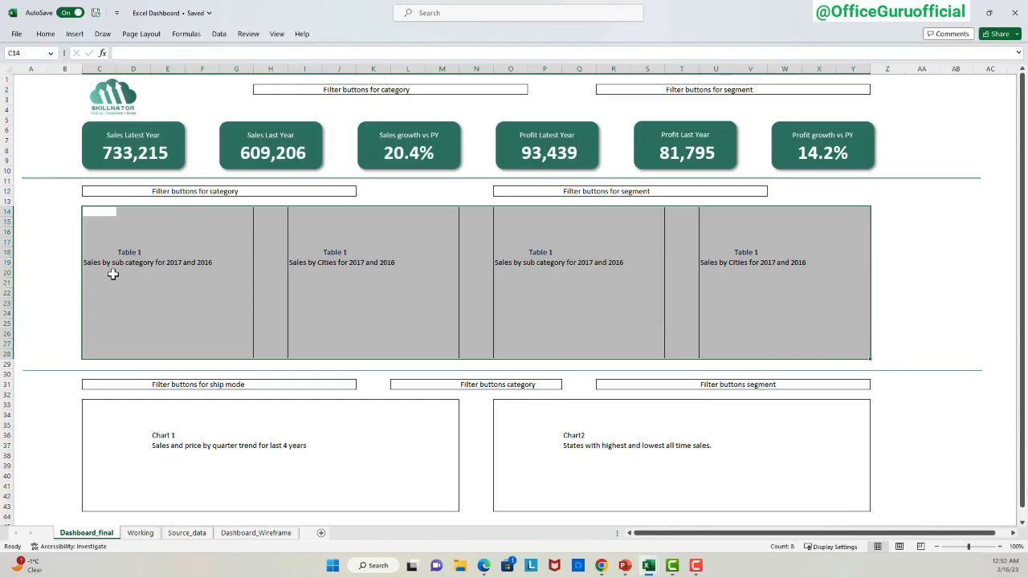
{"action": "left_click", "coordinate": [98, 212]}
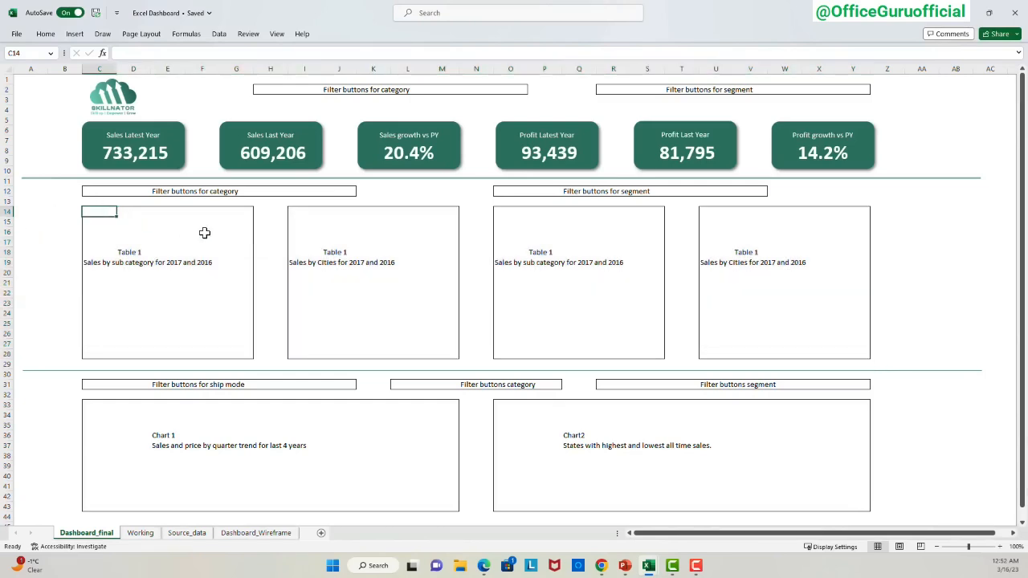
{"action": "type", "text": "Su"}
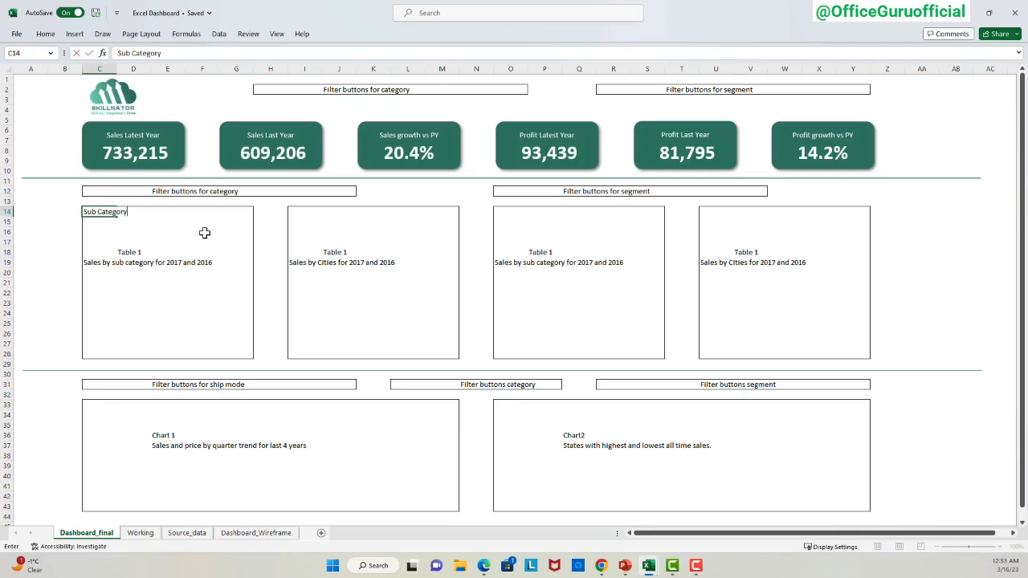
{"action": "type", "text": "b Category"}
{"action": "key", "text": "Tab"}
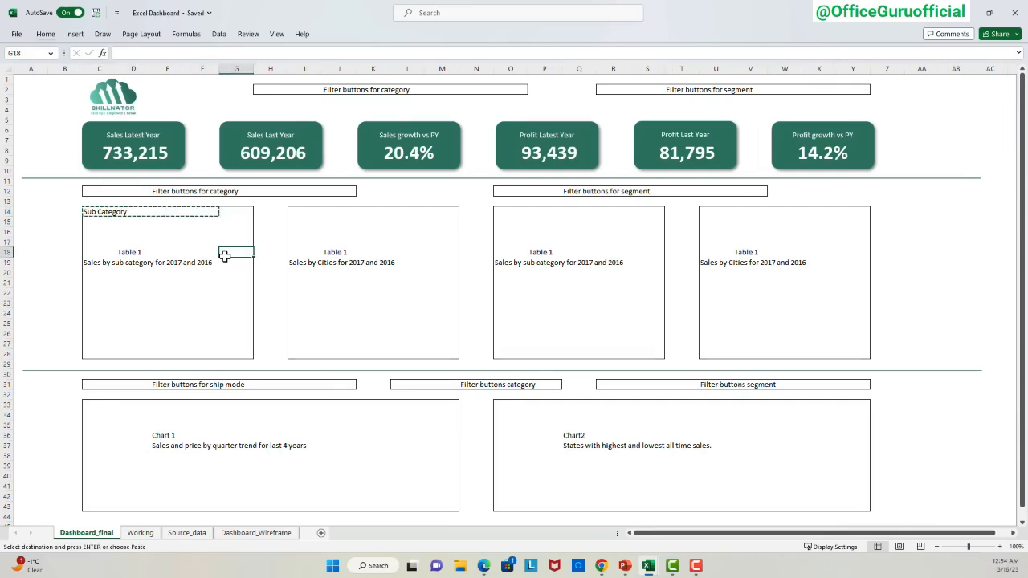
{"action": "left_click", "coordinate": [162, 212]}
{"action": "type", "text": "2017"}
{"action": "key", "text": "Tab"}
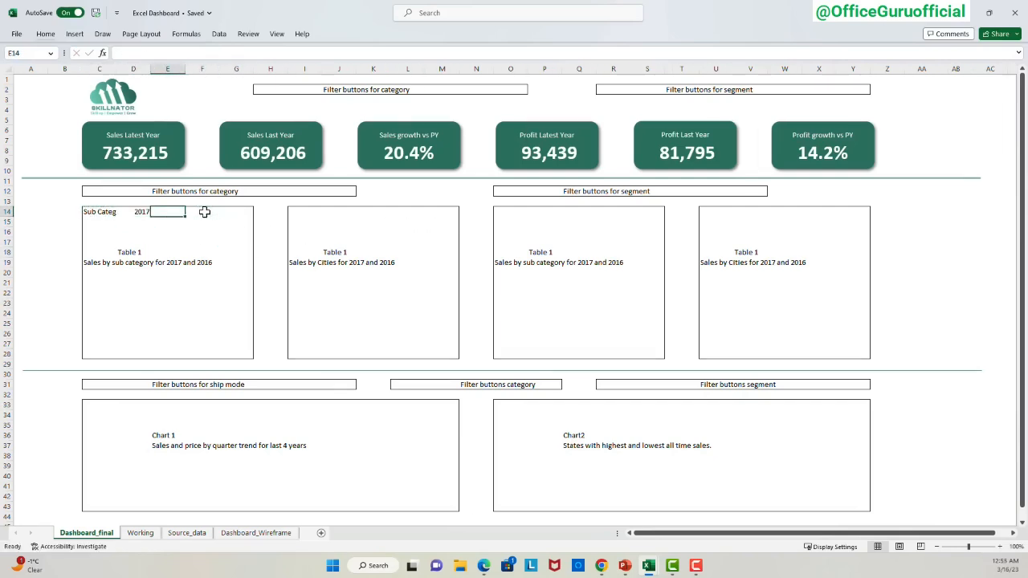
{"action": "type", "text": "2016"}
{"action": "key", "text": "Tab"}
{"action": "type", "text": "vs PY"}
{"action": "left_click_drag", "start_coordinate": [116, 69], "coordinate": [141, 69]}
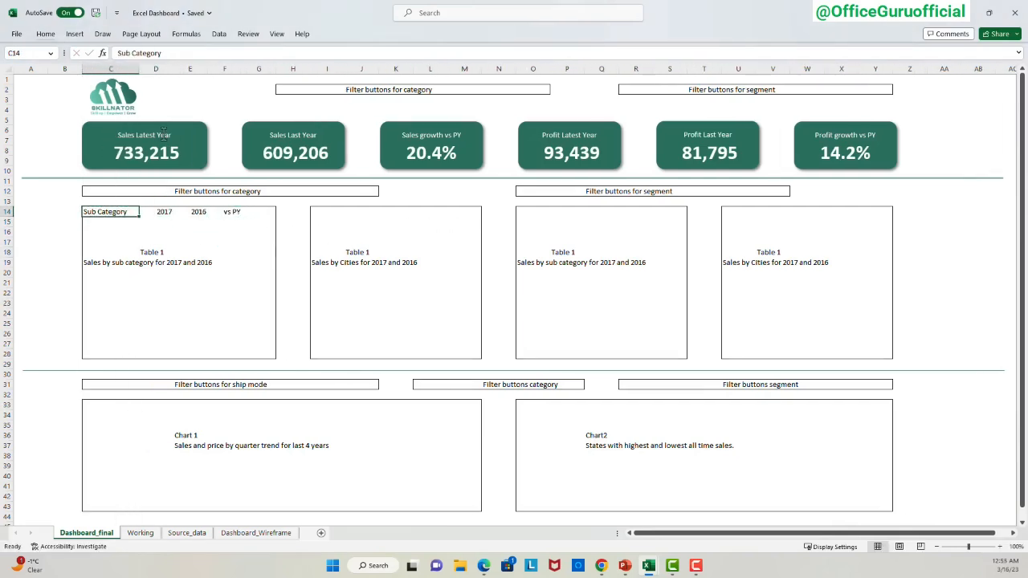
Undo the widening of column C and set all six KPI cards to the Don't move or size with cells property.
{"action": "key", "text": "ctrl+z"}
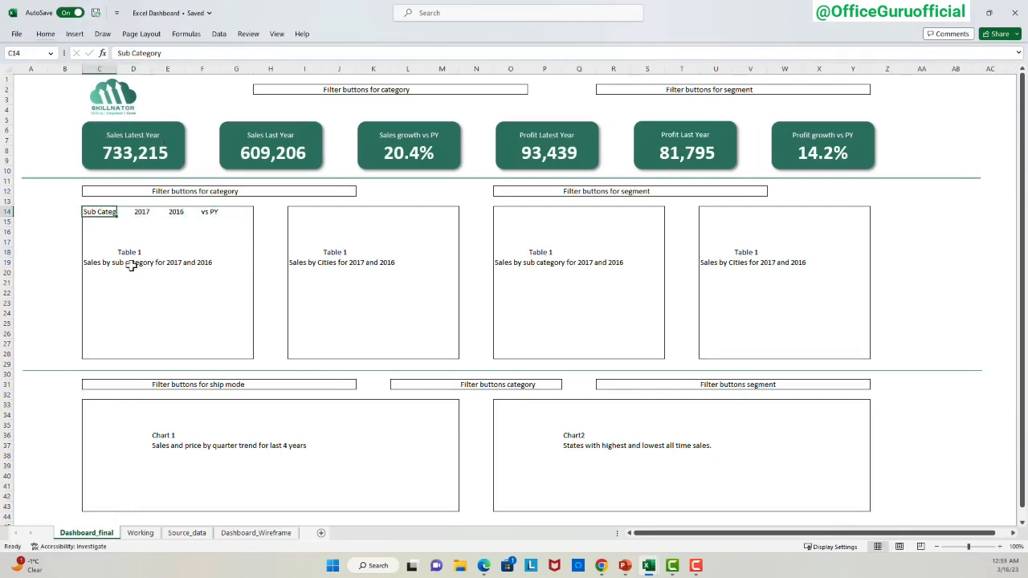
{"action": "left_click", "coordinate": [161, 147]}
{"action": "left_click", "coordinate": [299, 146], "text": "ctrl"}
{"action": "left_click", "coordinate": [437, 146], "text": "ctrl"}
{"action": "left_click", "coordinate": [575, 146], "text": "ctrl"}
{"action": "left_click", "coordinate": [714, 146], "text": "ctrl"}
{"action": "left_click", "coordinate": [792, 133], "text": "ctrl"}
{"action": "key", "text": "ctrl+1"}
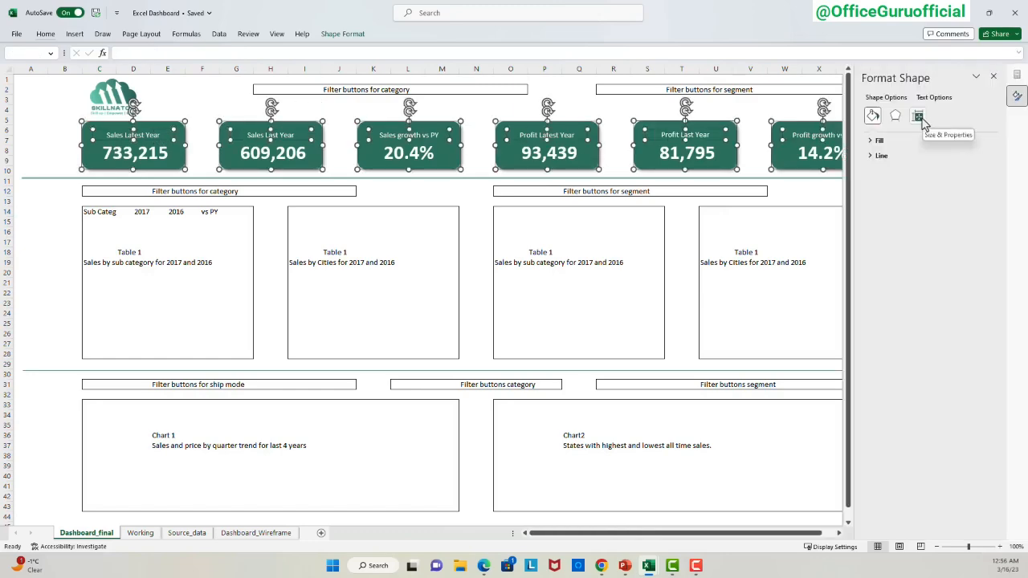
{"action": "left_click", "coordinate": [918, 116]}
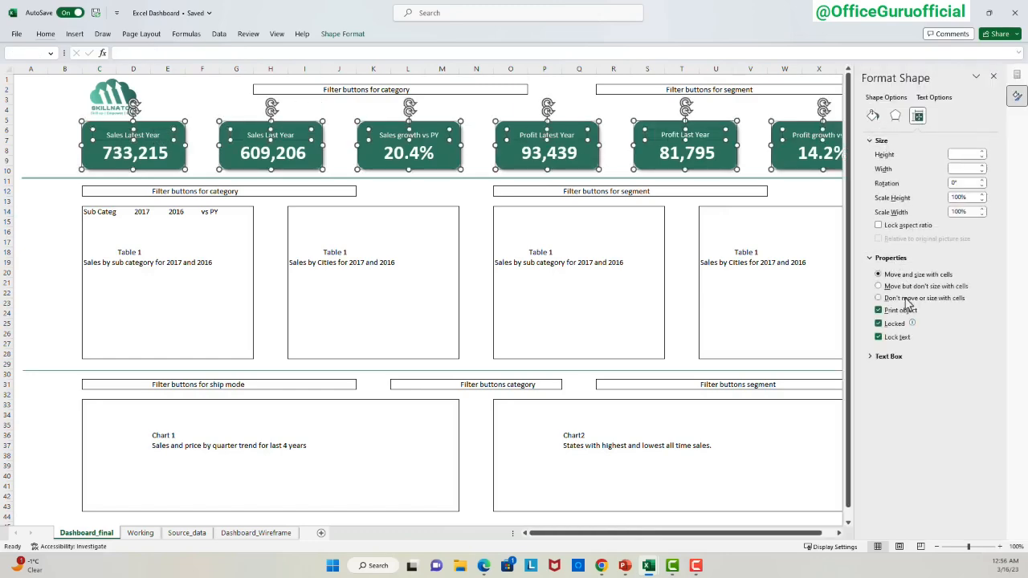
{"action": "left_click", "coordinate": [906, 298]}
{"action": "left_click", "coordinate": [993, 77]}
{"action": "left_click", "coordinate": [921, 110]}
Widen column C to fit the Sub Category header and make the headers in C14:F14 bold.
{"action": "left_click_drag", "start_coordinate": [151, 69], "coordinate": [255, 69]}
{"action": "left_click", "coordinate": [101, 212]}
{"action": "left_click_drag", "start_coordinate": [116, 69], "coordinate": [136, 69]}
{"action": "left_click_drag", "start_coordinate": [108, 212], "coordinate": [217, 212]}
{"action": "key", "text": "ctrl+b"}
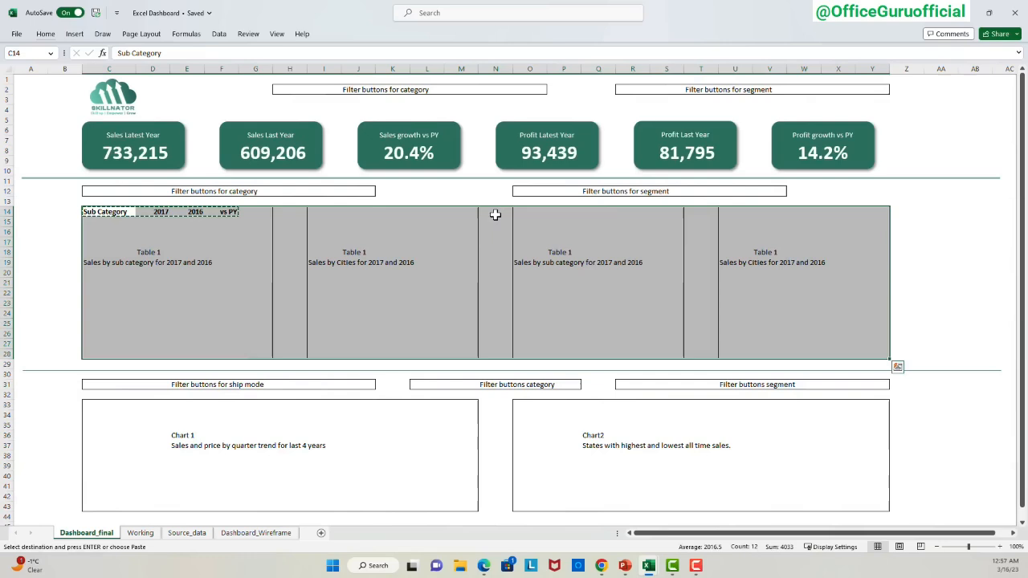
Clear the placeholder text and borders of the four table boxes and copy the header row C14:F14 to I14, O14 and U14.
{"action": "key", "text": "ctrl+c"}
{"action": "left_click", "coordinate": [324, 212]}
{"action": "key", "text": "ctrl+v"}
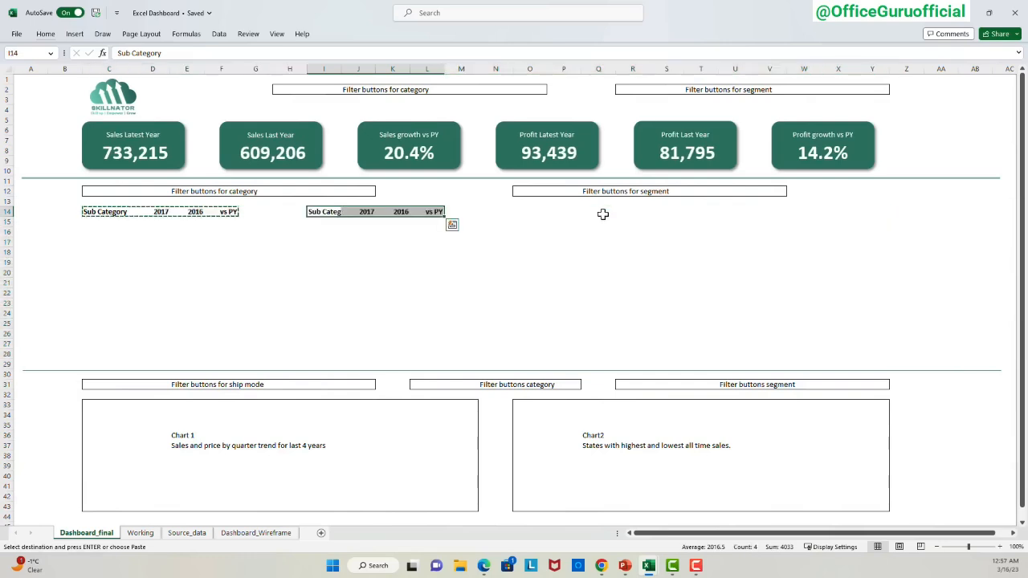
{"action": "key", "text": "Right"}
{"action": "key", "text": "Right"}
{"action": "key", "text": "Right"}
{"action": "key", "text": "Right"}
{"action": "key", "text": "Right"}
{"action": "key", "text": "Right"}
{"action": "key", "text": "ctrl+v"}
{"action": "key", "text": "Right"}
{"action": "key", "text": "Right"}
{"action": "key", "text": "Right"}
{"action": "key", "text": "Right"}
{"action": "key", "text": "Right"}
{"action": "key", "text": "Right"}
{"action": "key", "text": "ctrl+v"}
{"action": "key", "text": "Left"}
{"action": "key", "text": "Left"}
{"action": "key", "text": "Left"}
{"action": "key", "text": "Left"}
{"action": "key", "text": "Left"}
{"action": "key", "text": "Left"}
{"action": "key", "text": "Left"}
{"action": "key", "text": "Left"}
{"action": "key", "text": "Left"}
{"action": "key", "text": "Left"}
{"action": "key", "text": "Left"}
{"action": "key", "text": "Left"}
{"action": "key", "text": "Left"}
{"action": "key", "text": "Left"}
{"action": "key", "text": "Left"}
{"action": "key", "text": "Left"}
{"action": "key", "text": "Left"}
{"action": "key", "text": "Left"}
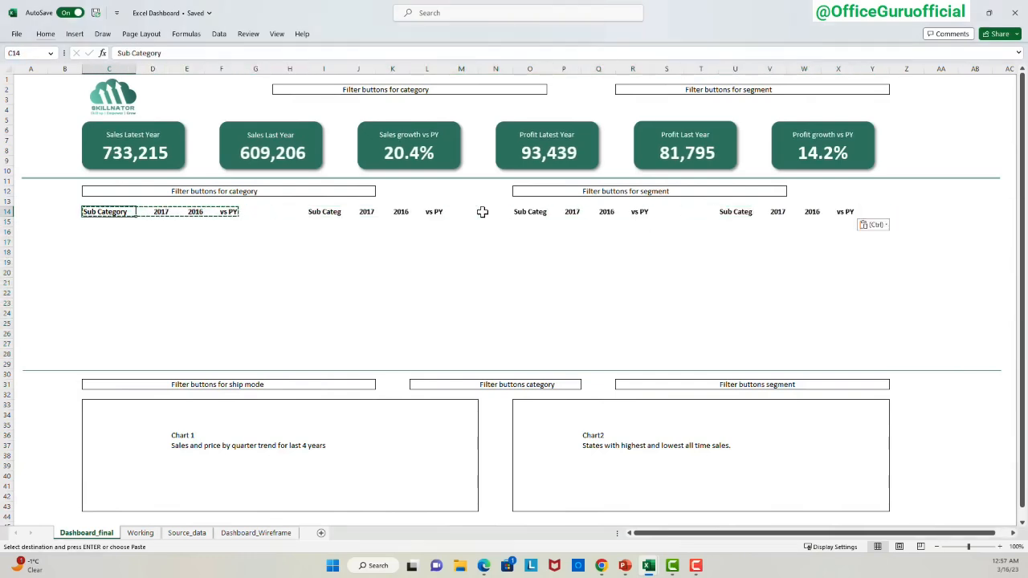
{"action": "key", "text": "Escape"}
Paste the column widths of the first table's headers onto the other three tables' header ranges.
{"action": "key", "text": "Right"}
{"action": "key", "text": "Right"}
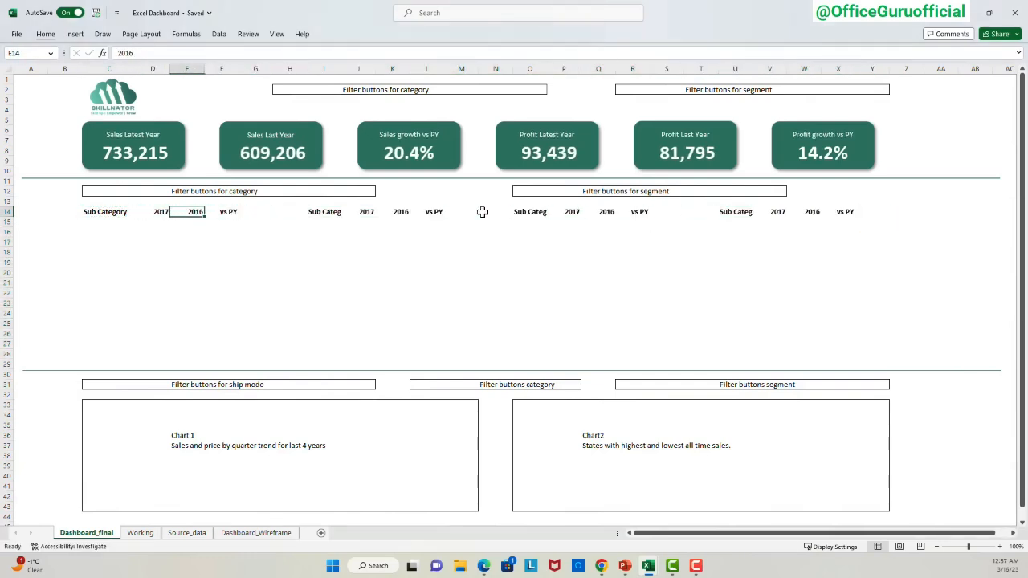
{"action": "key", "text": "Left"}
{"action": "left_click", "coordinate": [113, 221]}
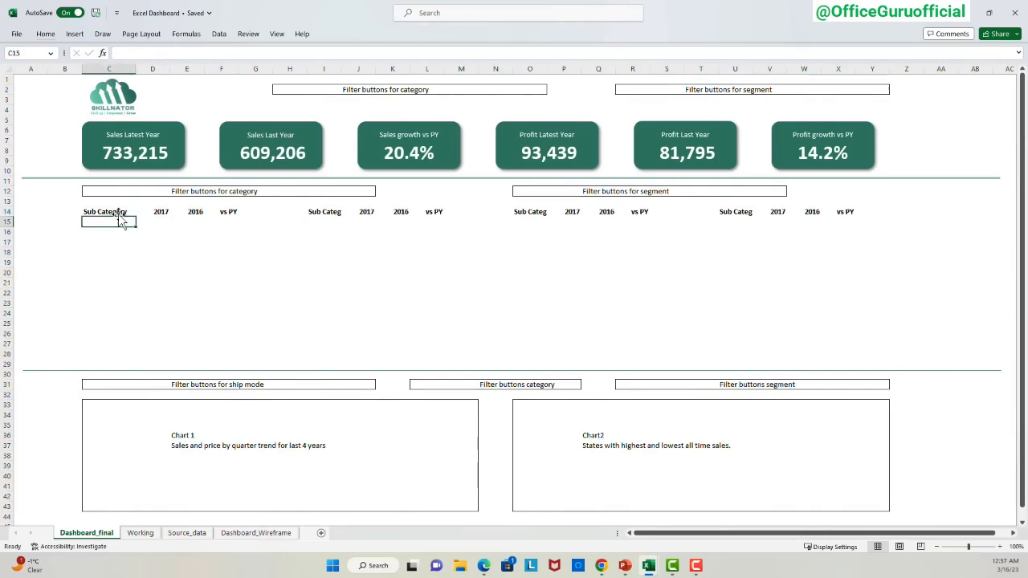
{"action": "key", "text": "Up"}
{"action": "key", "text": "ctrl+shift+Right"}
{"action": "key", "text": "ctrl+c"}
{"action": "key", "text": "ctrl+Right"}
{"action": "key", "text": "ctrl+Right"}
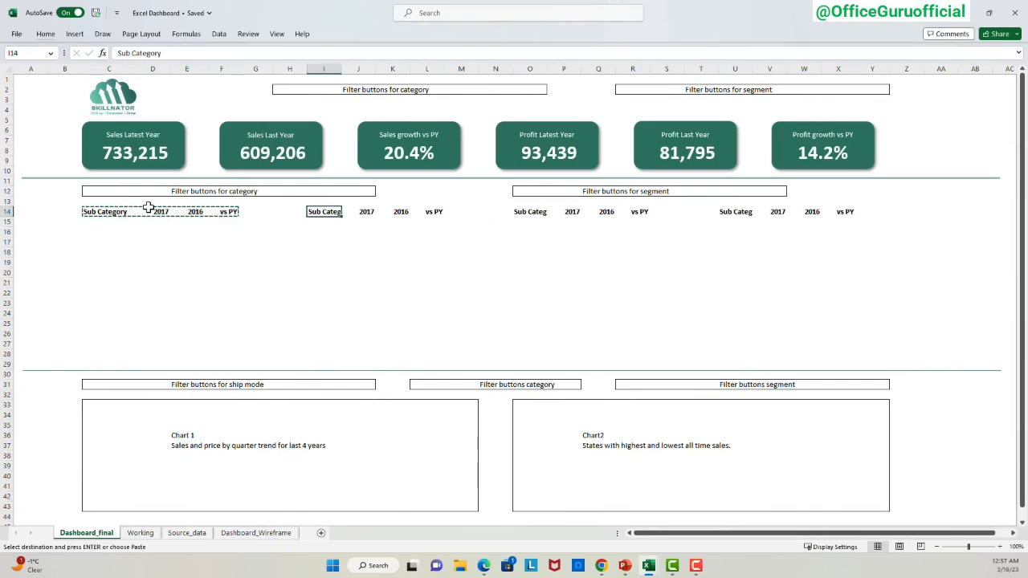
{"action": "key", "text": "ctrl+shift+Right"}
{"action": "key", "text": "alt+h"}
{"action": "key", "text": "v"}
{"action": "key", "text": "s"}
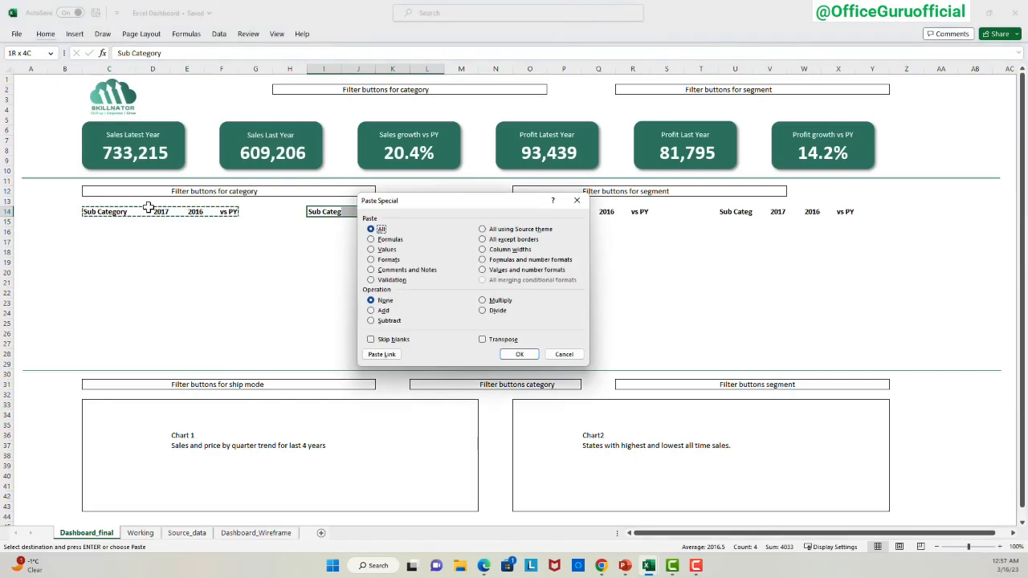
{"action": "left_click", "coordinate": [483, 250]}
{"action": "left_click", "coordinate": [520, 354]}
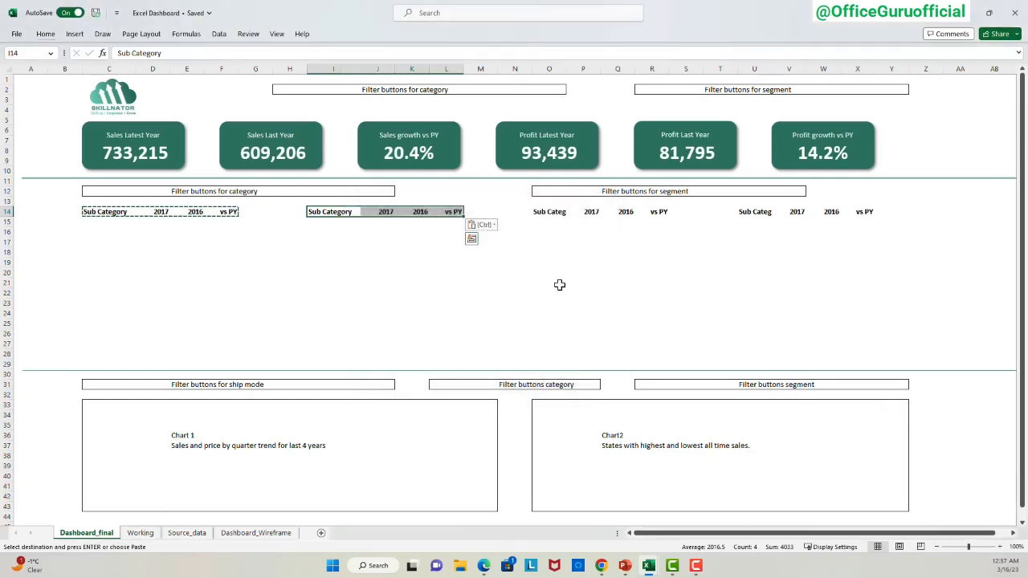
{"action": "left_click_drag", "start_coordinate": [549, 211], "coordinate": [664, 211]}
{"action": "key", "text": "F4"}
{"action": "left_click_drag", "start_coordinate": [759, 211], "coordinate": [880, 209]}
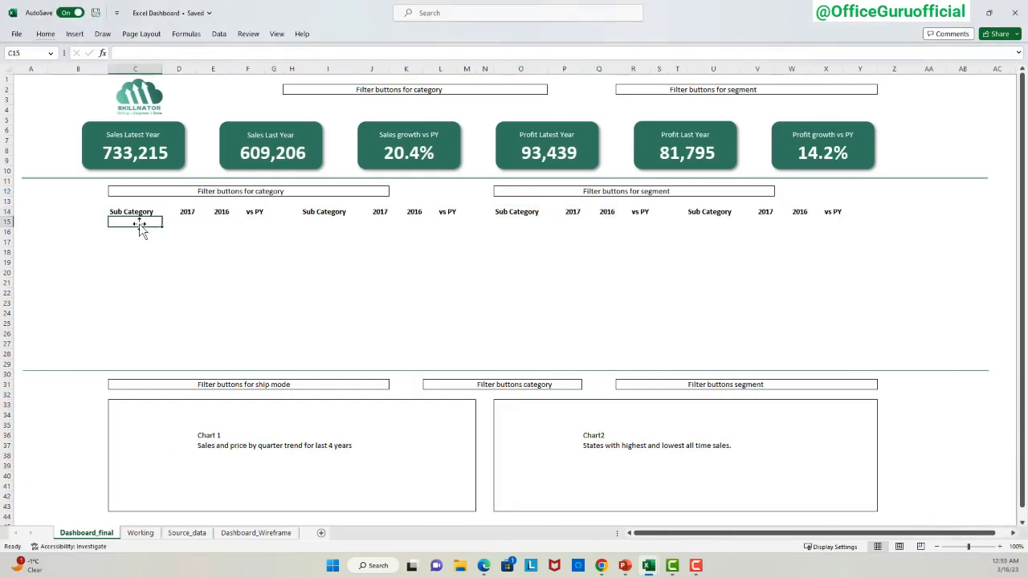
Link C15 to the first sub-category of the pivot table on the Working sheet with =Working!A16.
{"action": "type", "text": "="}
{"action": "key", "text": "ctrl+Page_Down"}
{"action": "left_click", "coordinate": [48, 233]}
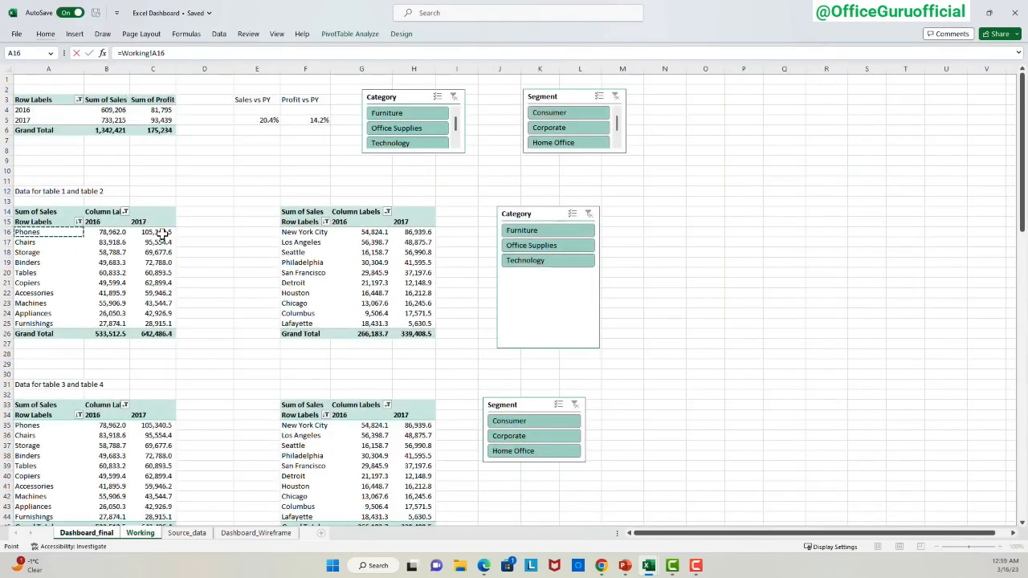
{"action": "key", "text": "Return"}
{"action": "key", "text": "Up"}
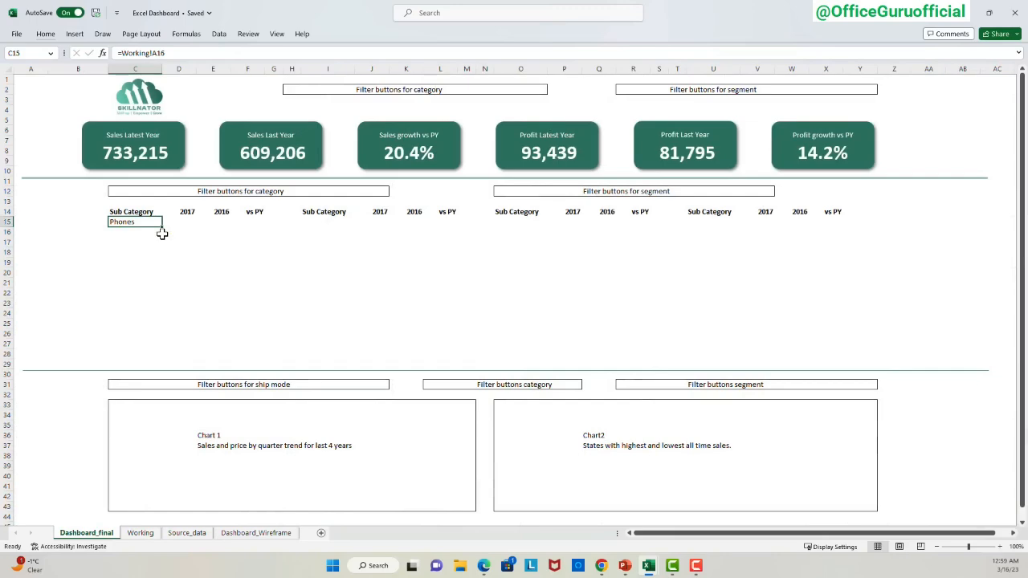
Fill the sub-category link down from C15 to C24 and label C25 Total.
{"action": "key", "text": "ctrl+Page_Down"}
{"action": "key", "text": "ctrl+Down"}
{"action": "key", "text": "Up"}
{"action": "key", "text": "ctrl+shift+Up"}
{"action": "key", "text": "shift+Down"}
{"action": "key", "text": "shift+Down"}
{"action": "key", "text": "ctrl+Page_Up"}
{"action": "key", "text": "shift+Down"}
{"action": "key", "text": "shift+Down"}
{"action": "key", "text": "shift+Down"}
{"action": "key", "text": "shift+Down"}
{"action": "key", "text": "shift+Down"}
{"action": "key", "text": "shift+Down"}
{"action": "key", "text": "shift+Down"}
{"action": "key", "text": "shift+Down"}
{"action": "key", "text": "shift+Down"}
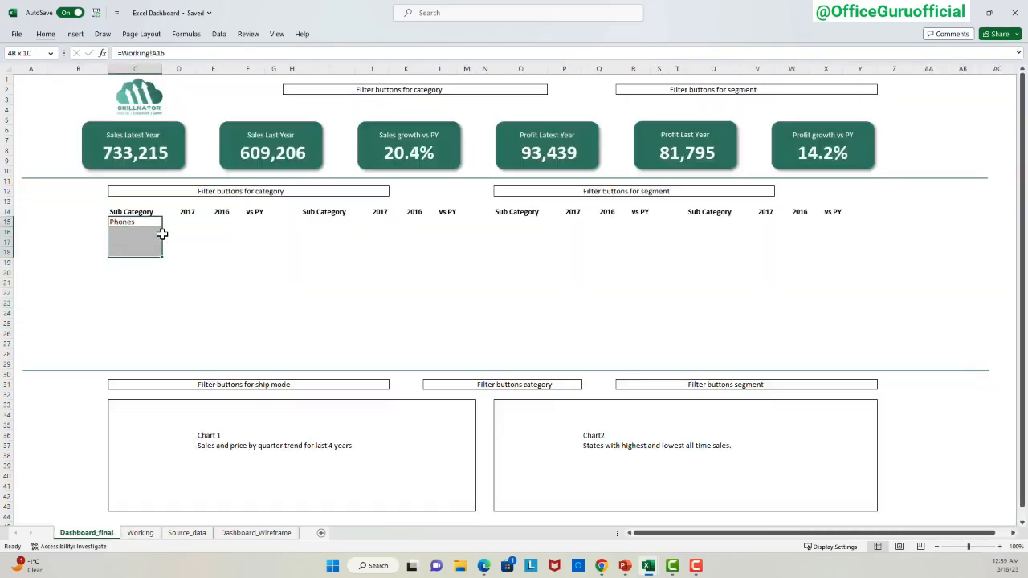
{"action": "key", "text": "ctrl+d"}
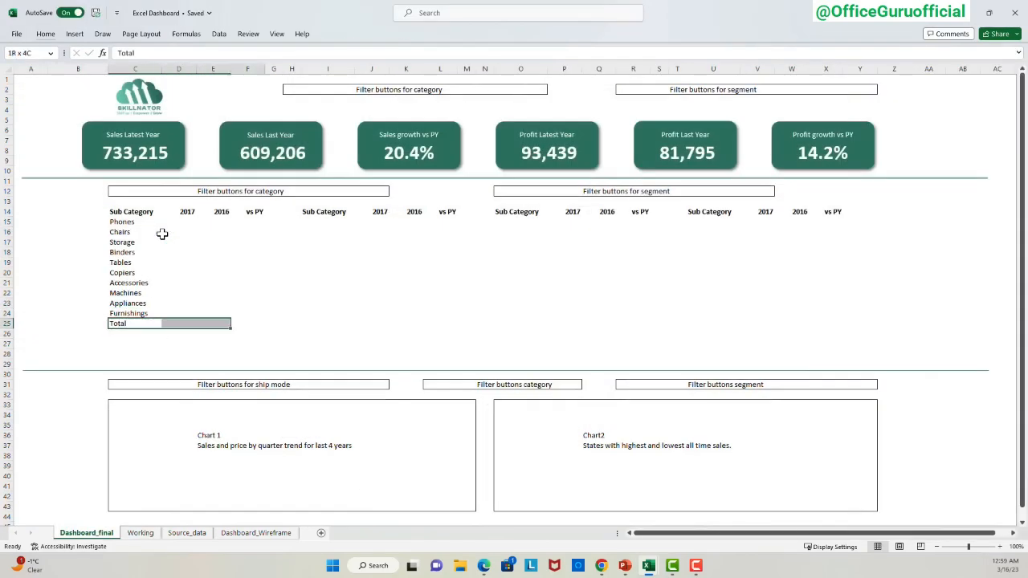
Fill the link formulas in C15:C24 across to columns D and E for the yearly sales figures.
{"action": "key", "text": "Up"}
{"action": "key", "text": "Up"}
{"action": "key", "text": "Up"}
{"action": "key", "text": "Up"}
{"action": "key", "text": "Up"}
{"action": "key", "text": "Up"}
{"action": "key", "text": "Up"}
{"action": "key", "text": "Up"}
{"action": "key", "text": "shift+Down"}
{"action": "key", "text": "shift+Down"}
{"action": "key", "text": "shift+Down"}
{"action": "key", "text": "shift+Down"}
{"action": "key", "text": "shift+Down"}
{"action": "key", "text": "shift+Down"}
{"action": "key", "text": "shift+Down"}
{"action": "key", "text": "shift+Down"}
{"action": "key", "text": "shift+Down"}
{"action": "key", "text": "shift+Right"}
{"action": "key", "text": "shift+Right"}
{"action": "key", "text": "ctrl+r"}
Format the sales figures in D15:E24 with comma style and no decimal places.
{"action": "key", "text": "Right"}
{"action": "key", "text": "ctrl+shift+Down"}
{"action": "key", "text": "shift+Right"}
{"action": "left_click", "coordinate": [45, 34]}
{"action": "left_click", "coordinate": [459, 73]}
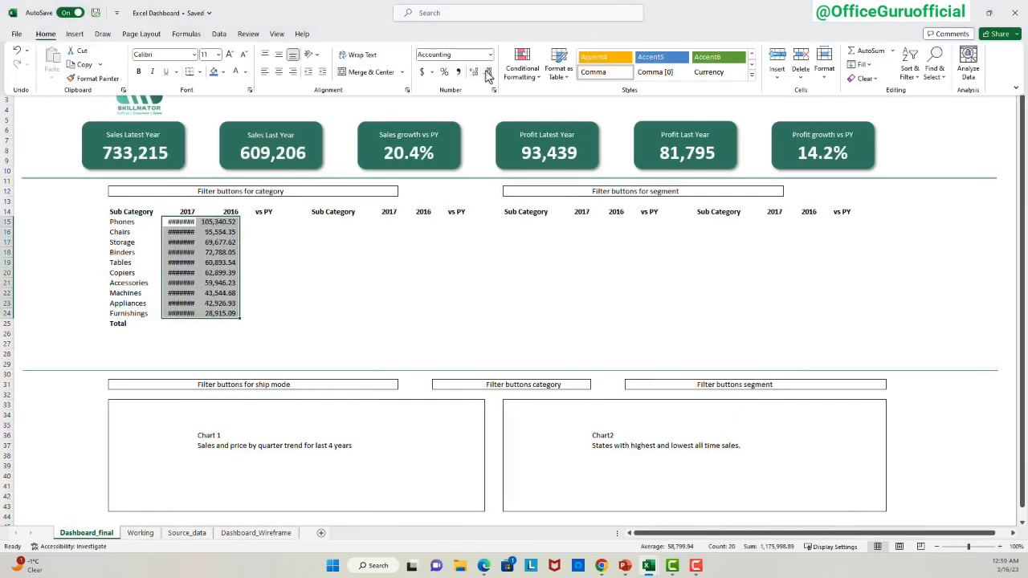
{"action": "double_click", "coordinate": [488, 73]}
Sum the 2017 sales column in D25 with AutoSum and fill the total across to E25.
{"action": "left_click", "coordinate": [179, 314]}
{"action": "key", "text": "Down"}
{"action": "key", "text": "alt+equal"}
{"action": "left_click_drag", "start_coordinate": [198, 207], "coordinate": [199, 218]}
{"action": "key", "text": "Return"}
{"action": "key", "text": "Up"}
{"action": "key", "text": "shift+Right"}
{"action": "key", "text": "ctrl+r"}
{"action": "key", "text": "Right"}
{"action": "key", "text": "Right"}
{"action": "key", "text": "Up"}
{"action": "key", "text": "Up"}
{"action": "key", "text": "Up"}
{"action": "key", "text": "Up"}
{"action": "key", "text": "Up"}
{"action": "key", "text": "Up"}
{"action": "key", "text": "Up"}
{"action": "key", "text": "Up"}
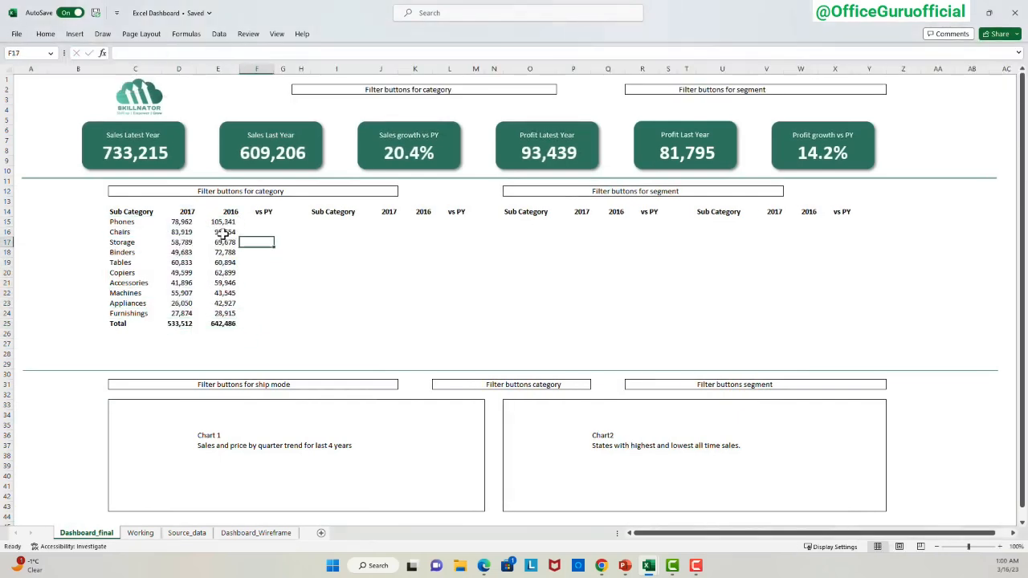
{"action": "key", "text": "Up"}
{"action": "key", "text": "Up"}
{"action": "key", "text": "Left"}
{"action": "key", "text": "Up"}
{"action": "key", "text": "Left"}
{"action": "key", "text": "ctrl+1"}
{"action": "left_click", "coordinate": [196, 62]}
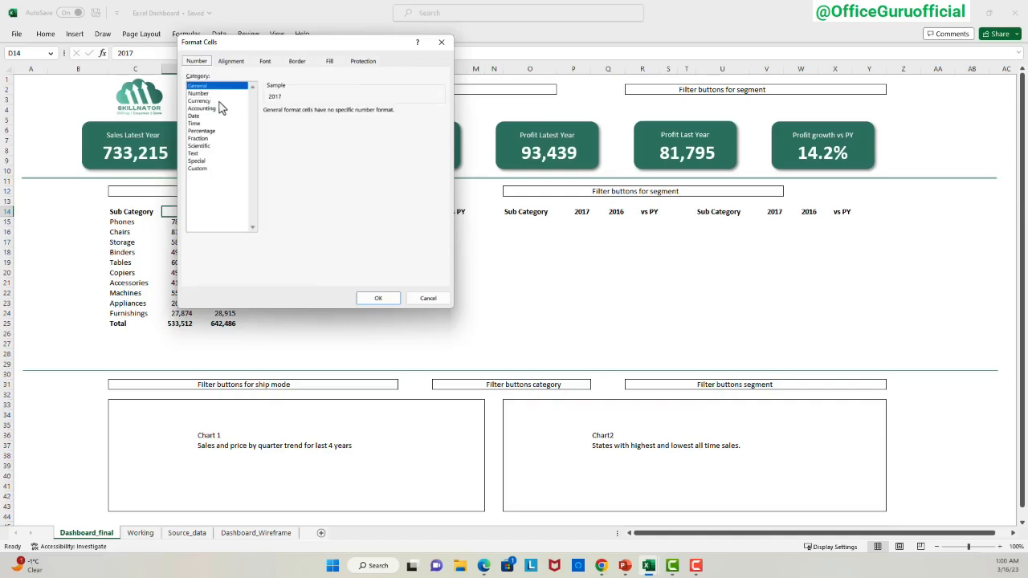
{"action": "key", "text": "Escape"}
{"action": "key", "text": "alt+Tab"}
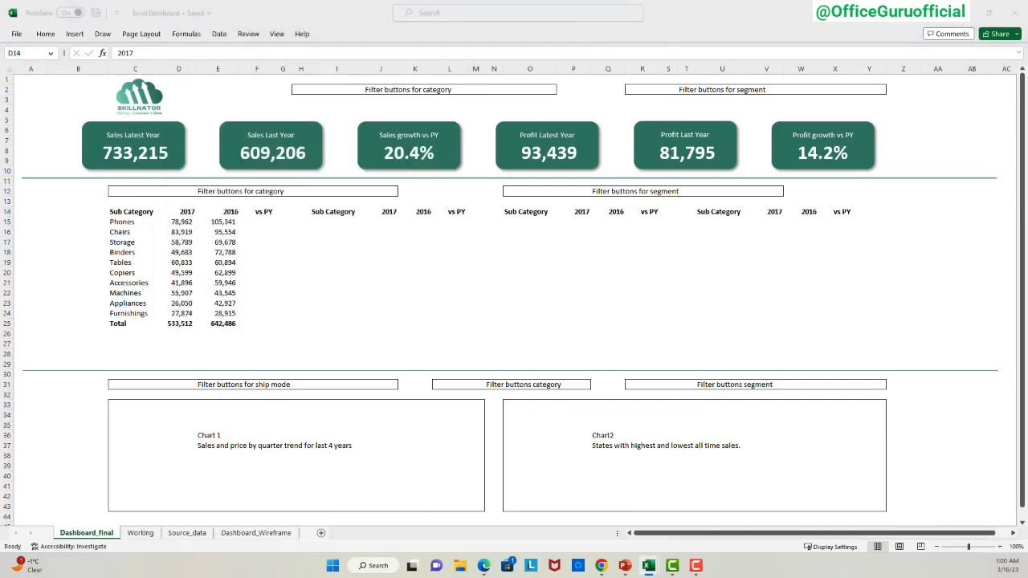
Copy the number format of D15 onto the 2017 header in D14 with Paste Special.
{"action": "left_click", "coordinate": [185, 223]}
{"action": "key", "text": "ctrl+c"}
{"action": "left_click", "coordinate": [193, 213]}
{"action": "key", "text": "ctrl+alt+v"}
{"action": "key", "text": "t"}
{"action": "key", "text": "Return"}
{"action": "key", "text": "Escape"}
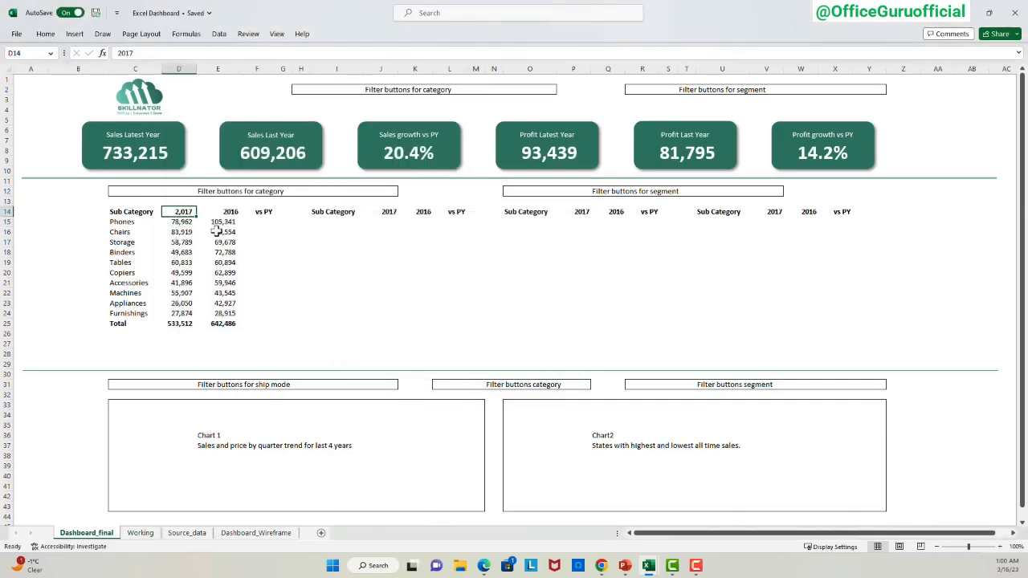
Display the 2017 header in D14 without a thousands comma and check its custom number format against that of D16.
{"action": "key", "text": "ctrl+z"}
{"action": "key", "text": "Escape"}
{"action": "key", "text": "Right"}
{"action": "key", "text": "Down"}
{"action": "key", "text": "Down"}
{"action": "key", "text": "Left"}
{"action": "key", "text": "ctrl+1"}
{"action": "left_click", "coordinate": [342, 206]}
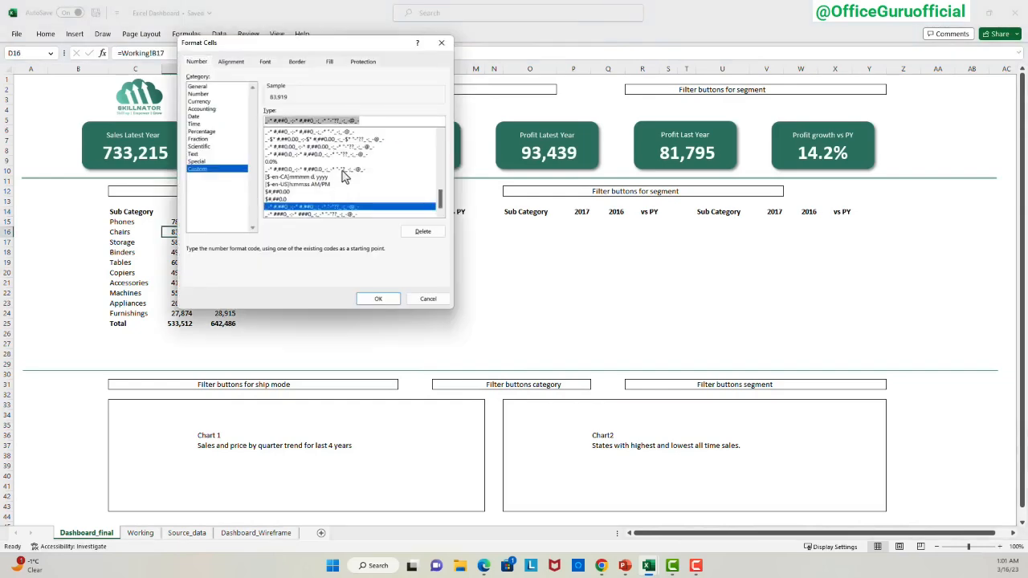
{"action": "key", "text": "Escape"}
{"action": "key", "text": "Up"}
{"action": "key", "text": "Up"}
{"action": "key", "text": "ctrl+1"}
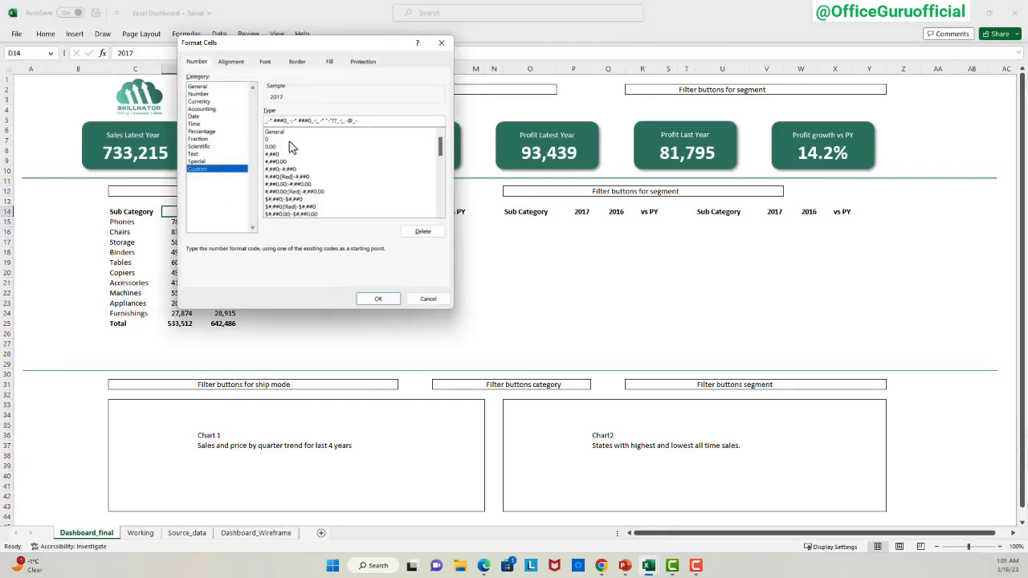
{"action": "key", "text": "Escape"}
{"action": "key", "text": "Down"}
{"action": "key", "text": "Right"}
{"action": "key", "text": "Right"}
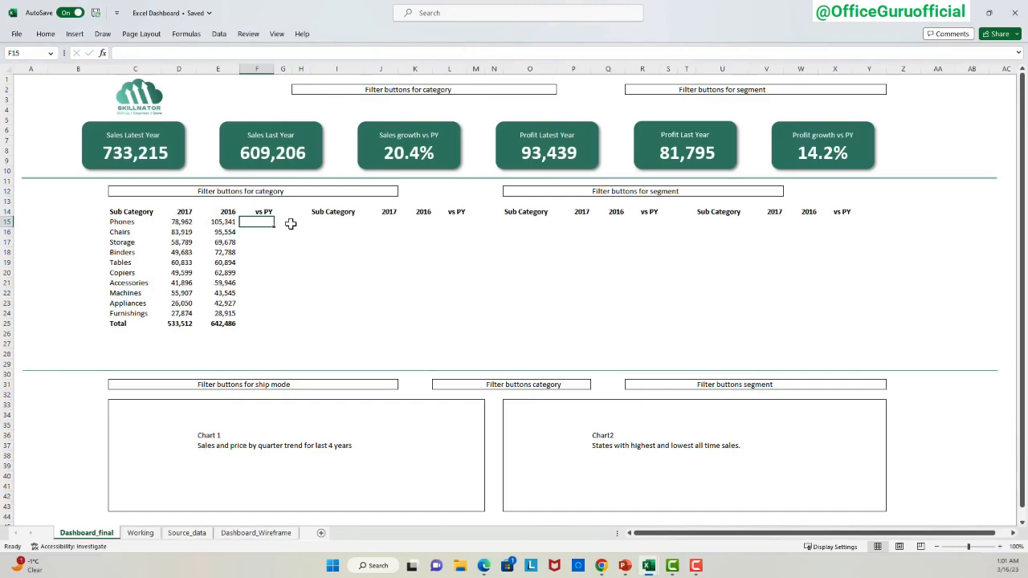
Move the 2017 column ahead of 2016 in the first sub-category pivot table on the Working sheet.
{"action": "type", "text": "="}
{"action": "key", "text": "Escape"}
{"action": "key", "text": "Left"}
{"action": "key", "text": "Left"}
{"action": "key", "text": "ctrl+["}
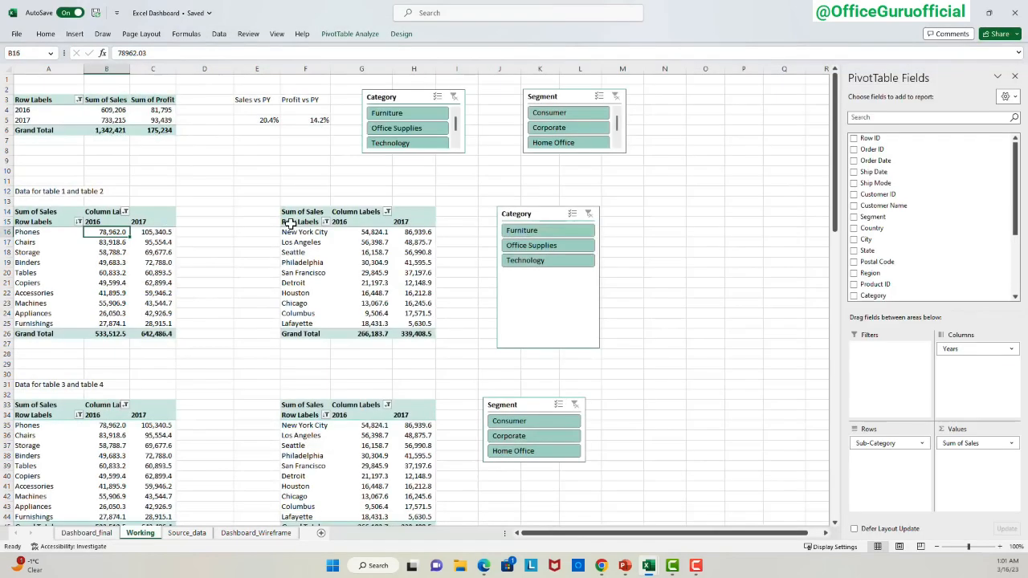
{"action": "key", "text": "ctrl+Page_Up"}
{"action": "key", "text": "ctrl+Page_Down"}
{"action": "left_click", "coordinate": [147, 221]}
{"action": "left_click_drag", "start_coordinate": [148, 225], "coordinate": [94, 231]}
{"action": "key", "text": "ctrl+Page_Up"}
Enter the growth formula =D15/E15-1 for Phones in F15 of the vs PY column on Dashboard_final.
{"action": "key", "text": "Right"}
{"action": "key", "text": "Right"}
{"action": "type", "text": "="}
{"action": "key", "text": "Left"}
{"action": "key", "text": "Left"}
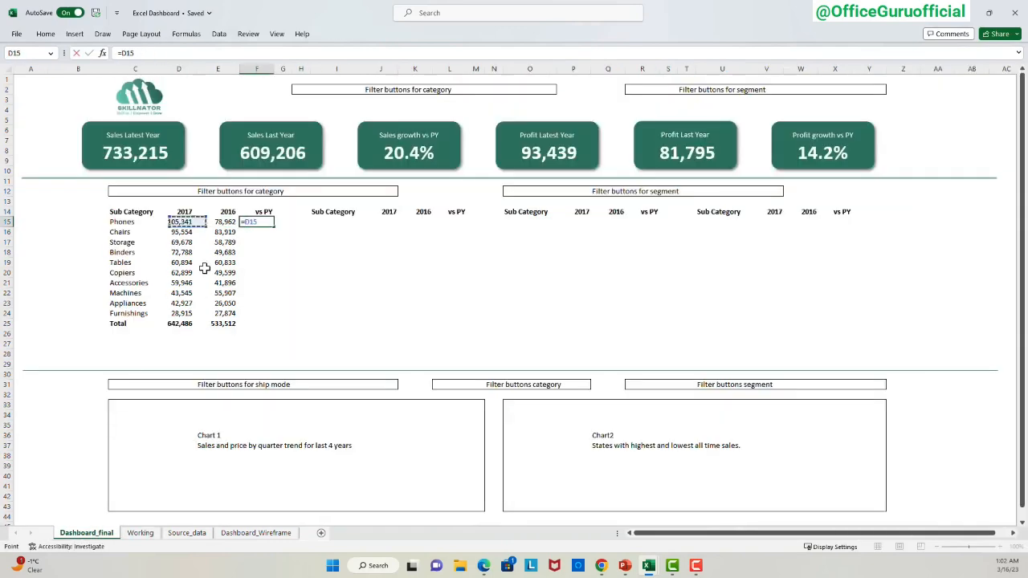
{"action": "type", "text": "/"}
{"action": "key", "text": "Left"}
{"action": "type", "text": "-1"}
{"action": "key", "text": "Return"}
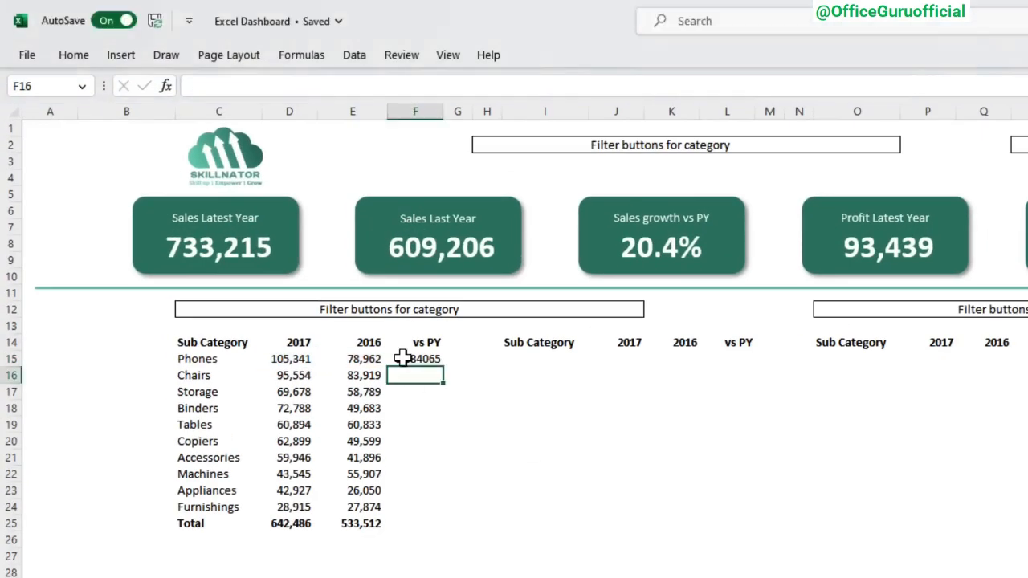
Format the growth figure in F15 as a percentage with one decimal place.
{"action": "left_click", "coordinate": [403, 358]}
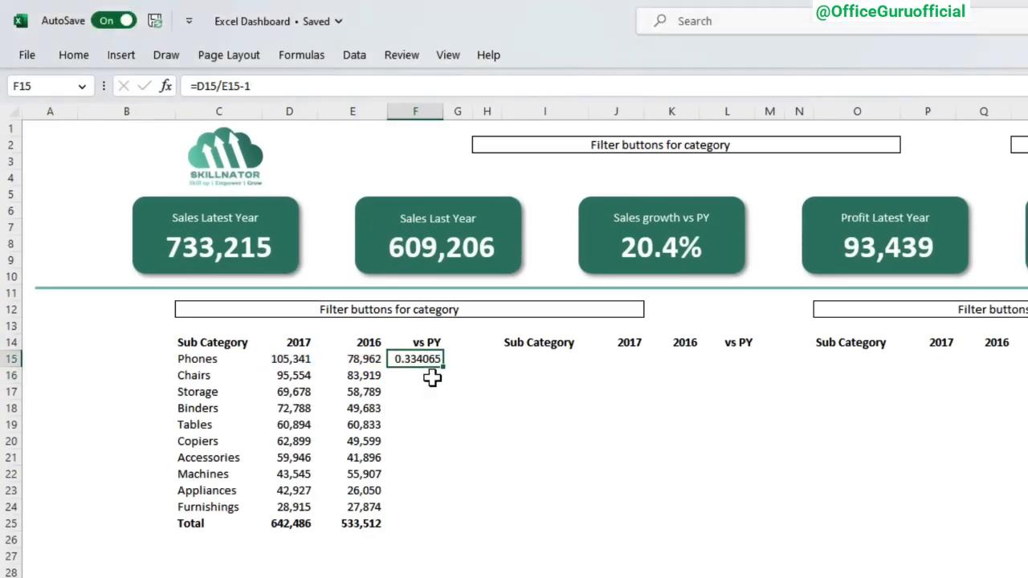
{"action": "key", "text": "ctrl+shift+5"}
{"action": "left_click", "coordinate": [74, 56]}
{"action": "left_click", "coordinate": [760, 115]}
Fill the growth formula from F15 down to the Total row in F25, showing percentages with one decimal place.
{"action": "left_click", "coordinate": [362, 392]}
{"action": "key", "text": "ctrl+Down"}
{"action": "key", "text": "Right"}
{"action": "key", "text": "ctrl+shift+Up"}
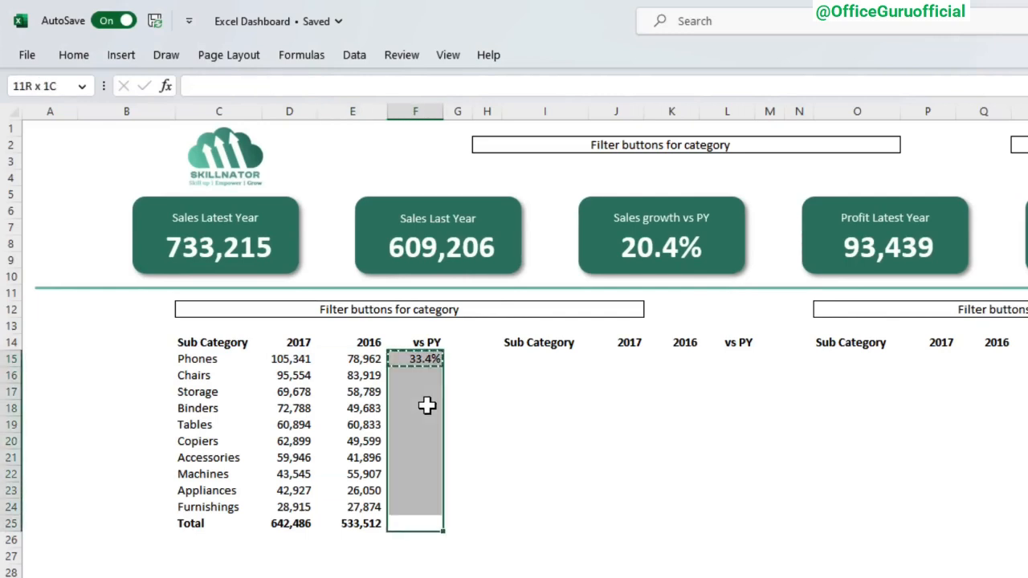
{"action": "key", "text": "ctrl+d"}
{"action": "key", "text": "ctrl+shift+5"}
{"action": "left_click", "coordinate": [74, 55]}
{"action": "left_click", "coordinate": [766, 116]}
{"action": "left_click", "coordinate": [487, 478]}
{"action": "key", "text": "ctrl+Left"}
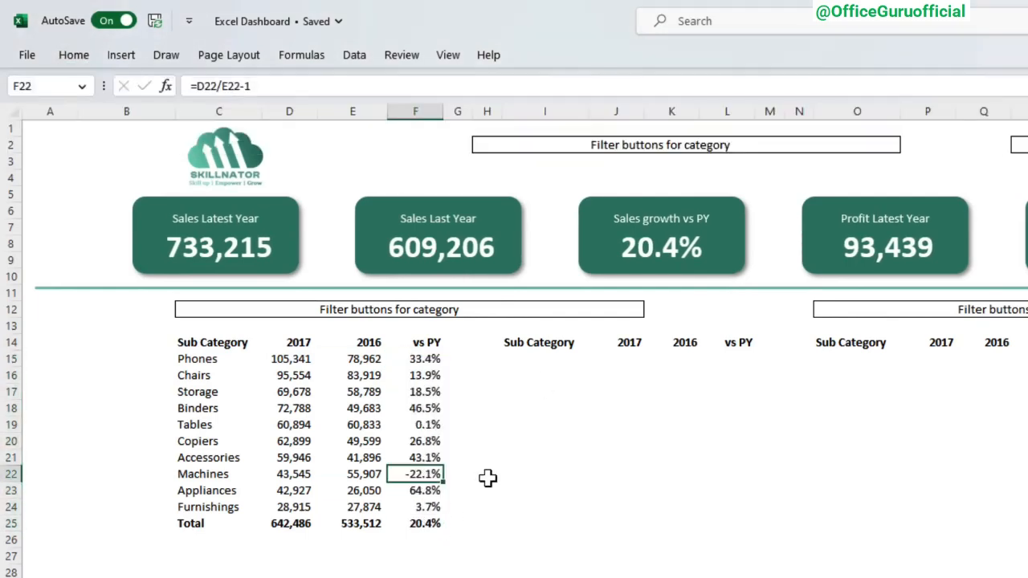
Start a custom number format for F15:F25 with the code 0.0%;(0.0)% so negative growth shows in brackets.
{"action": "key", "text": "ctrl+Up"}
{"action": "key", "text": "Down"}
{"action": "key", "text": "alt+Tab"}
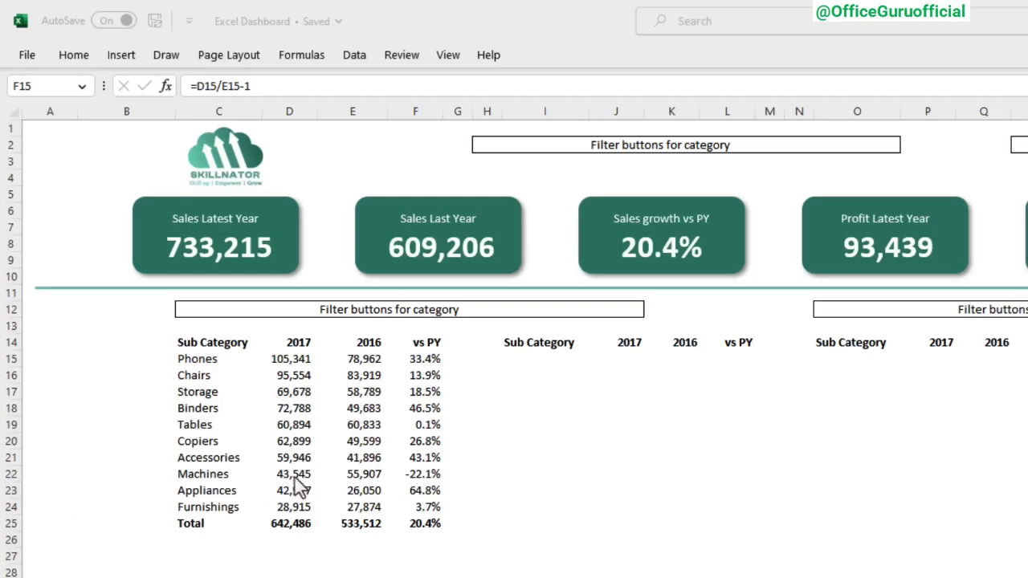
{"action": "left_click", "coordinate": [433, 404]}
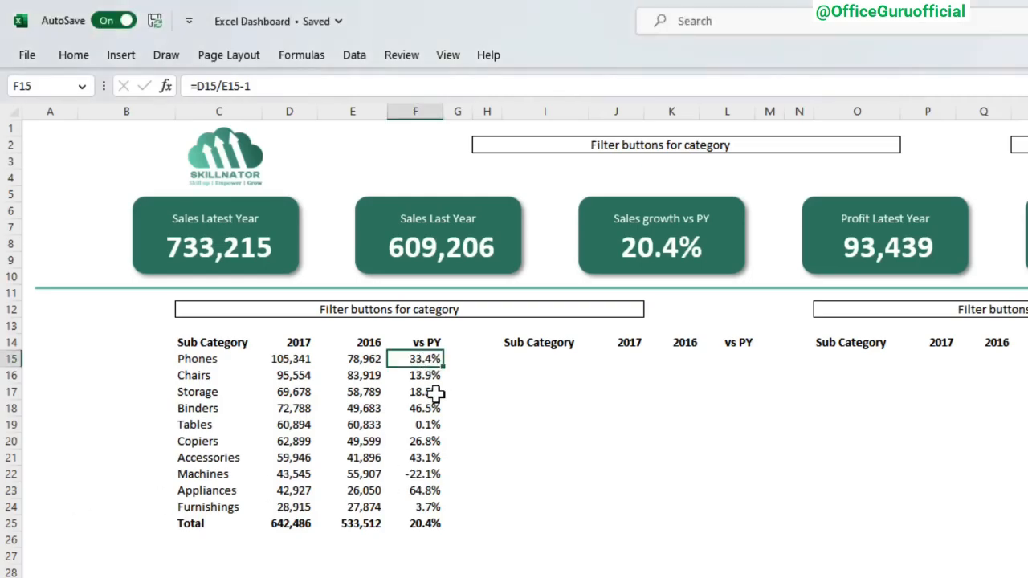
{"action": "key", "text": "ctrl+shift+Down"}
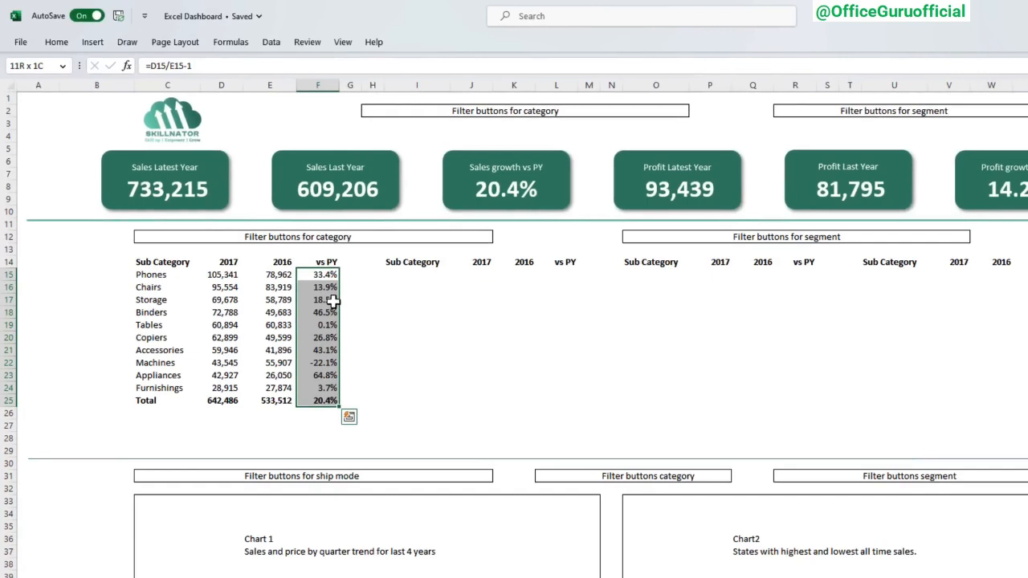
{"action": "key", "text": "ctrl+1"}
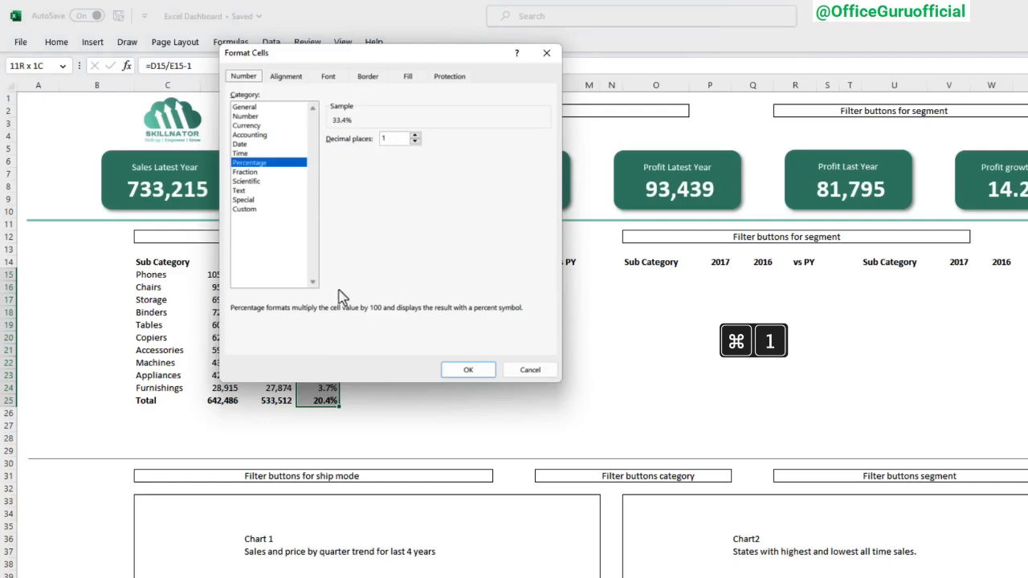
{"action": "left_click", "coordinate": [277, 210]}
{"action": "left_click_drag", "start_coordinate": [338, 57], "coordinate": [582, 130]}
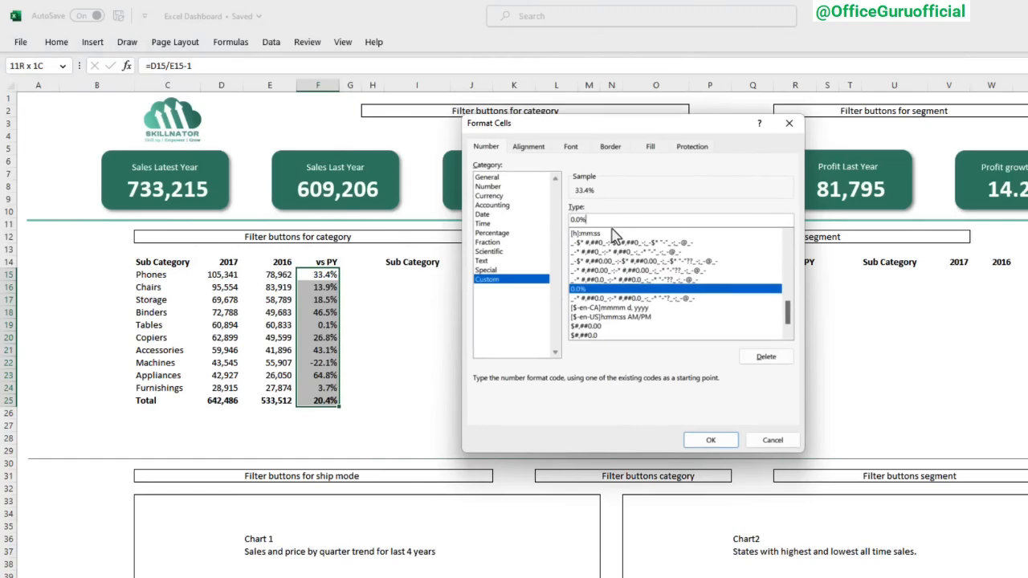
{"action": "type", "text": ";"}
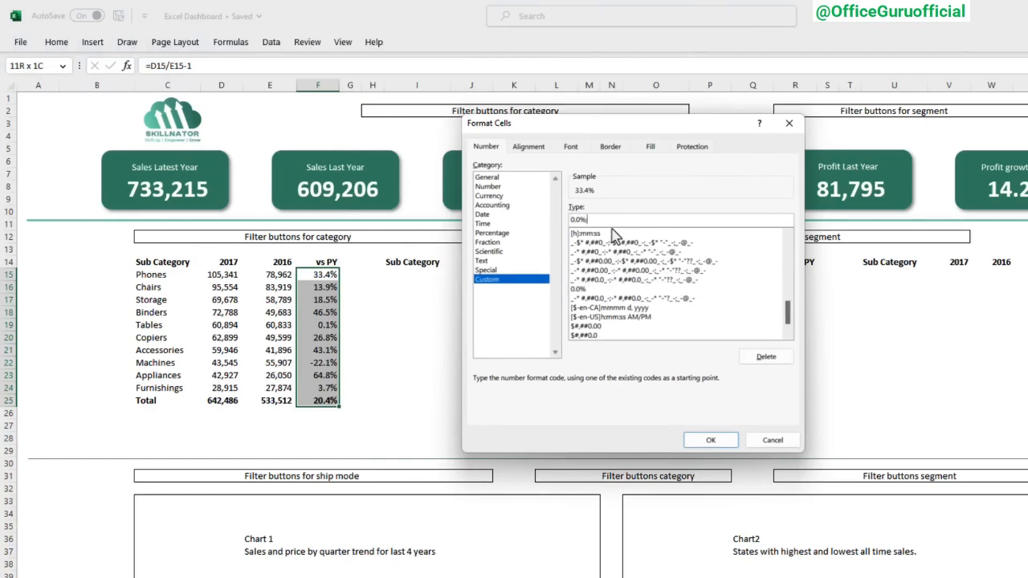
{"action": "type", "text": "(0."}
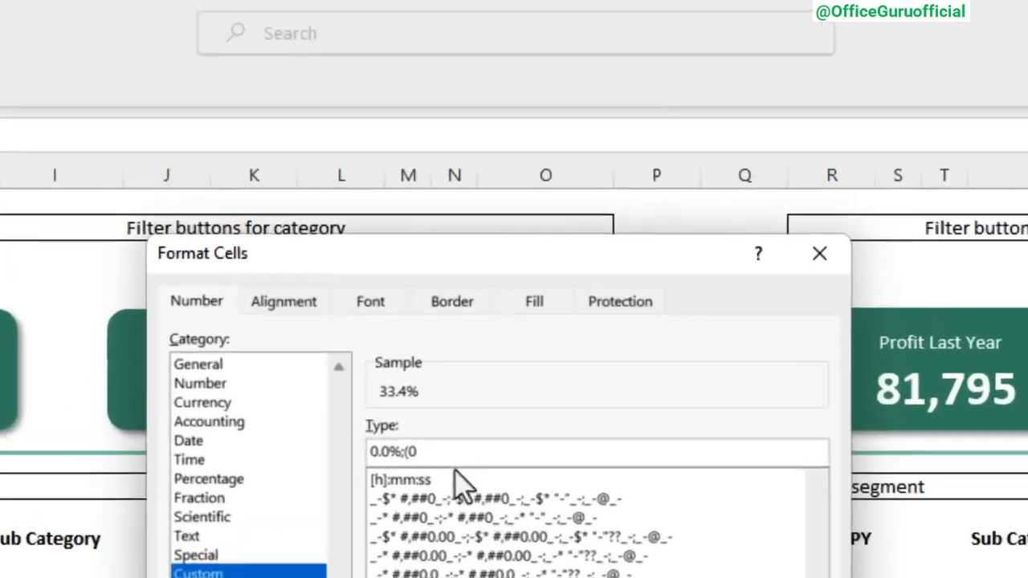
{"action": "type", "text": "0"}
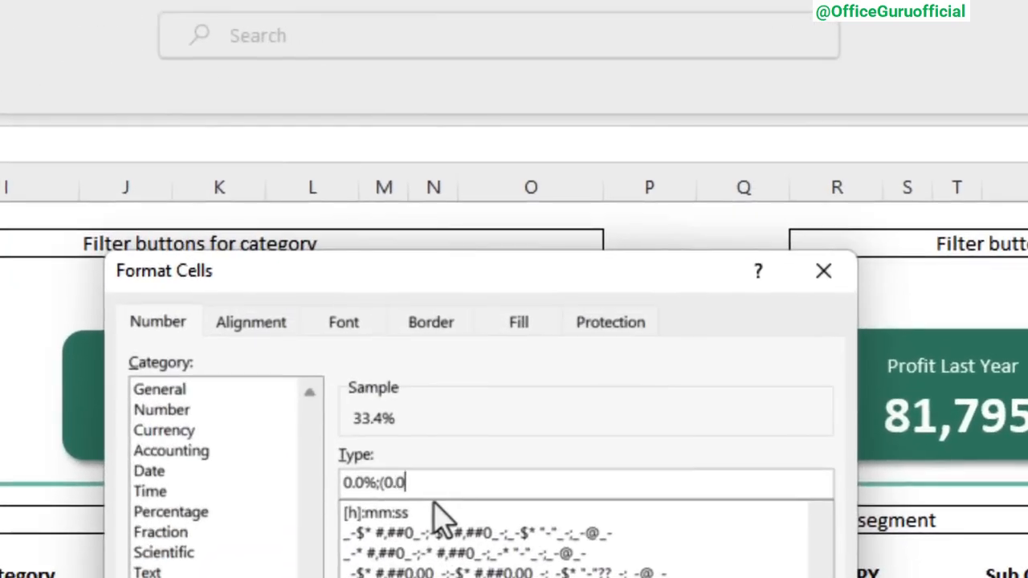
{"action": "type", "text": ")%"}
Add colour codes to the custom format, making it [Green]0.0%;[Red](0.0)%, and apply it to F15:F25.
{"action": "key", "text": "Right"}
{"action": "key", "text": "Right"}
{"action": "key", "text": "Right"}
{"action": "key", "text": "Right"}
{"action": "key", "text": "Left"}
{"action": "type", "text": "[Red"}
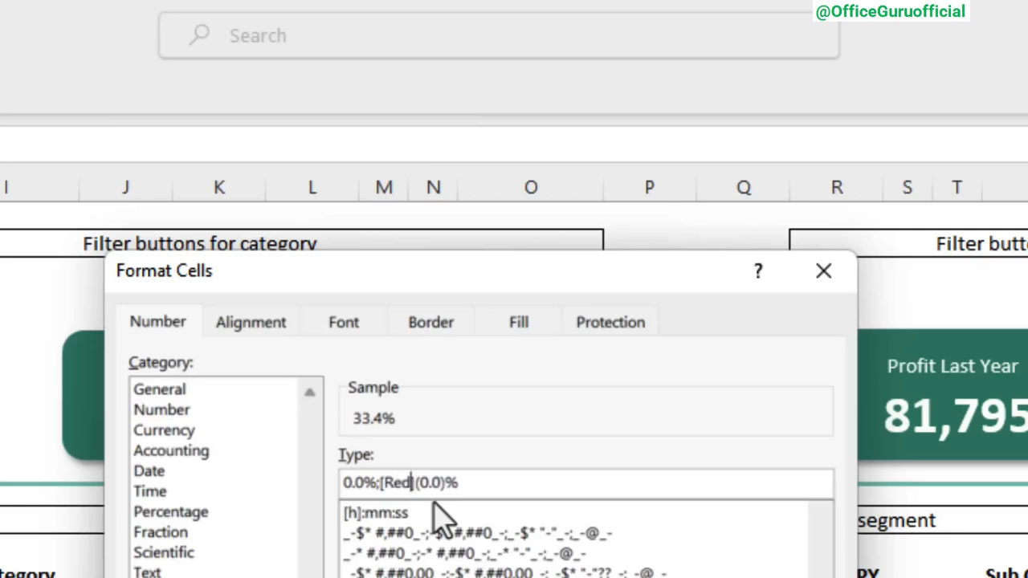
{"action": "key", "text": "Home"}
{"action": "type", "text": "["}
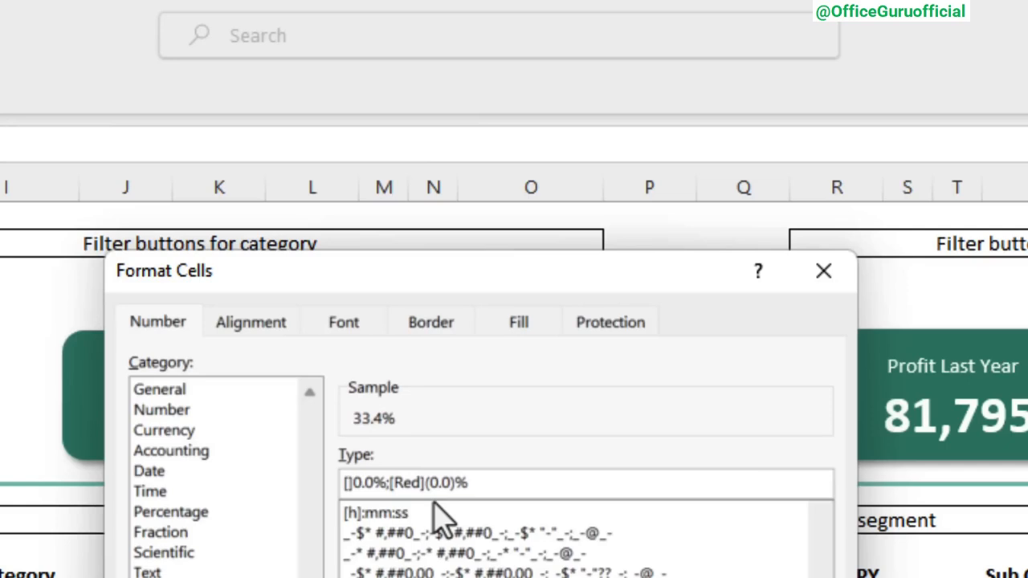
{"action": "type", "text": "Green"}
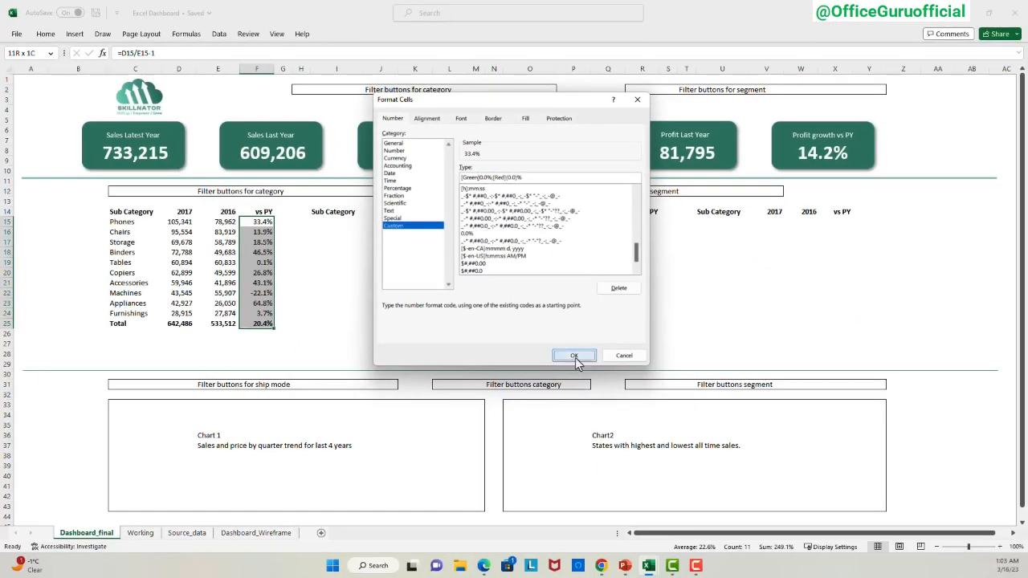
{"action": "left_click", "coordinate": [575, 358]}
Replace Green with Color10 in the custom format of F15:F25, giving [Color10]0.0%;[Red](0.0)%.
{"action": "left_click", "coordinate": [265, 223]}
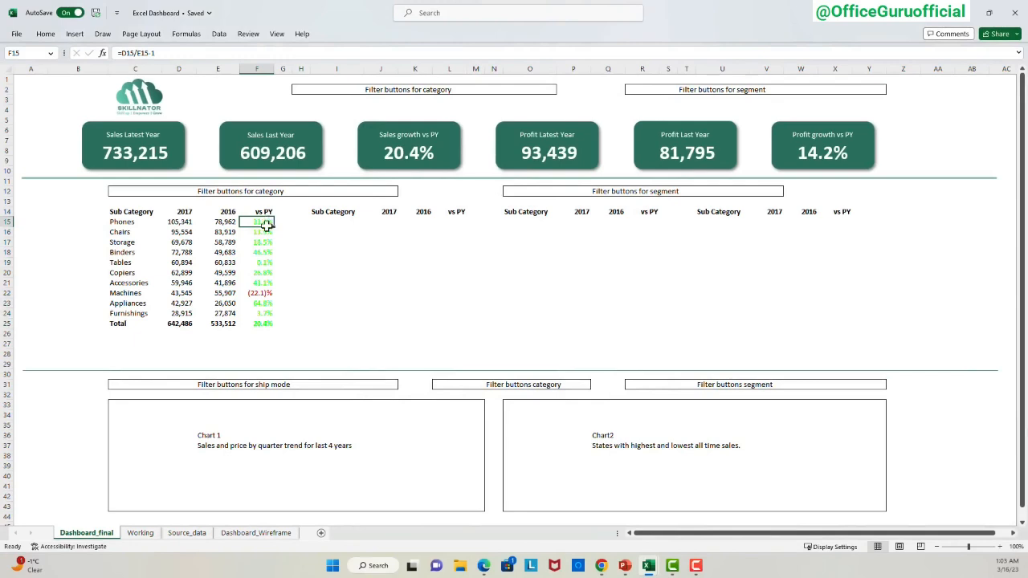
{"action": "left_click_drag", "start_coordinate": [267, 225], "coordinate": [267, 324]}
{"action": "key", "text": "ctrl+1"}
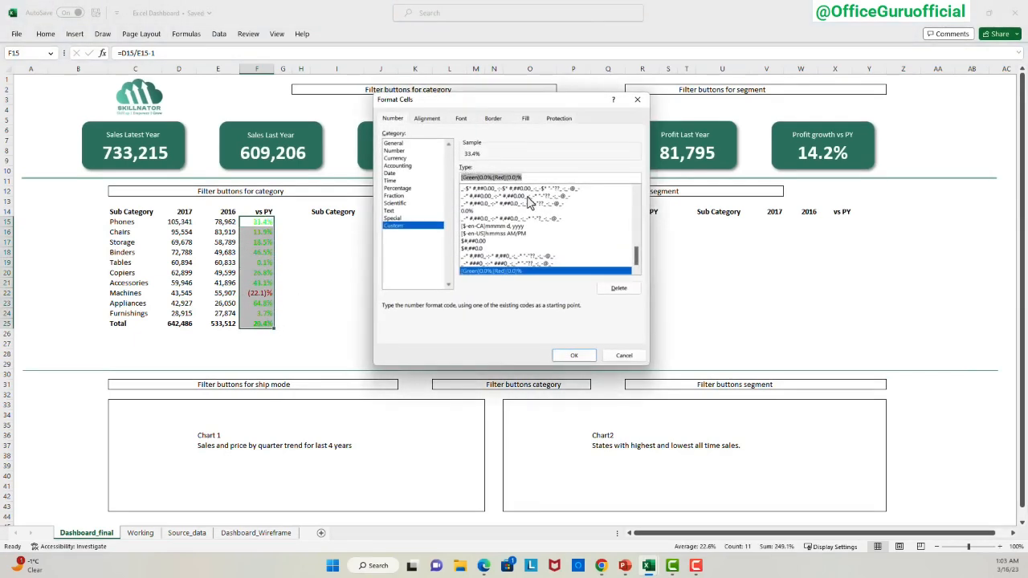
{"action": "key", "text": "Left"}
{"action": "type", "text": "Color10"}
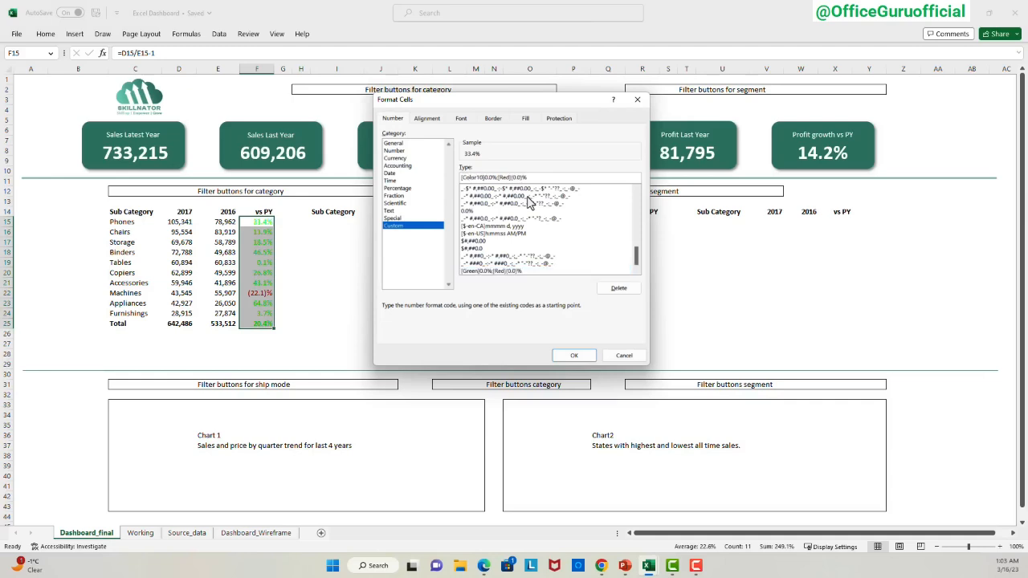
{"action": "left_click", "coordinate": [575, 355]}
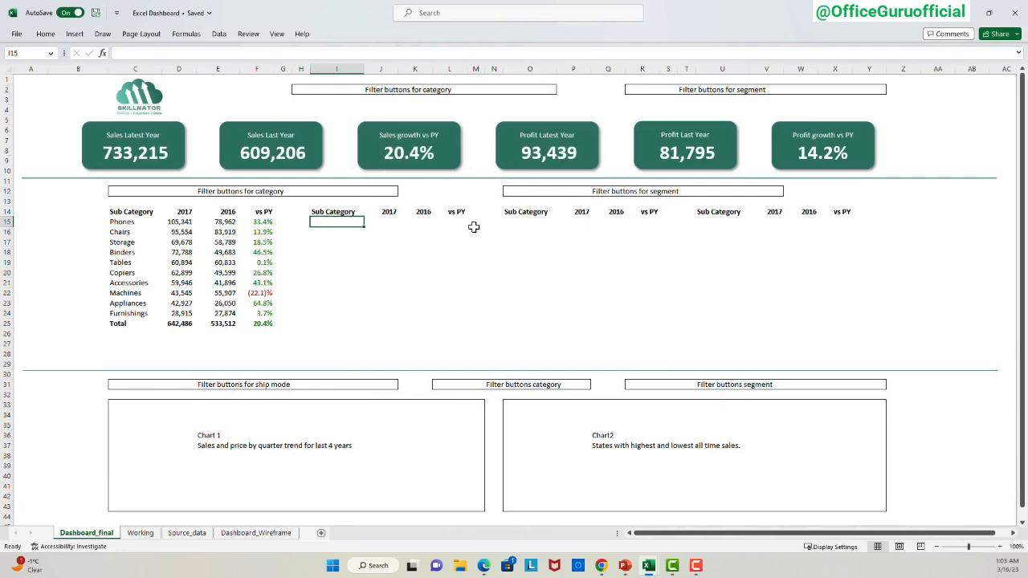
Link I15 to the first city in Working!F16 and fill the link down to I24.
{"action": "type", "text": "="}
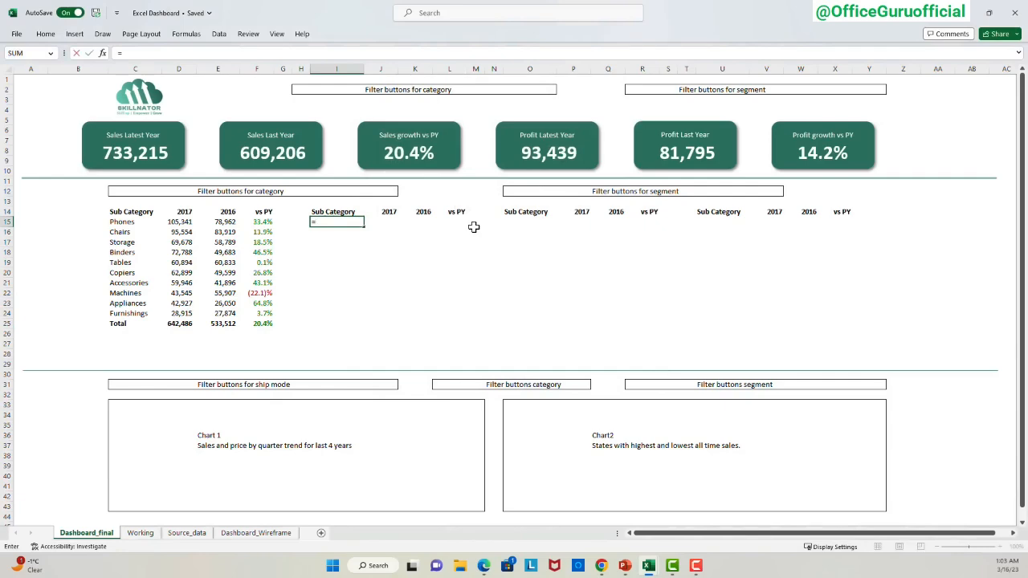
{"action": "left_click", "coordinate": [140, 533]}
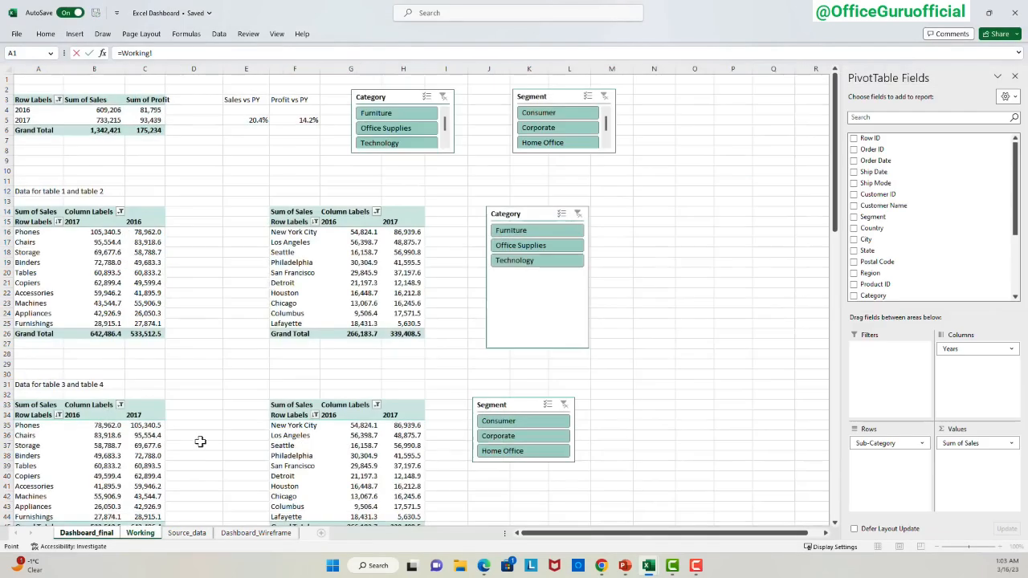
{"action": "left_click", "coordinate": [309, 232]}
{"action": "key", "text": "Return"}
{"action": "left_click_drag", "start_coordinate": [337, 222], "coordinate": [337, 313]}
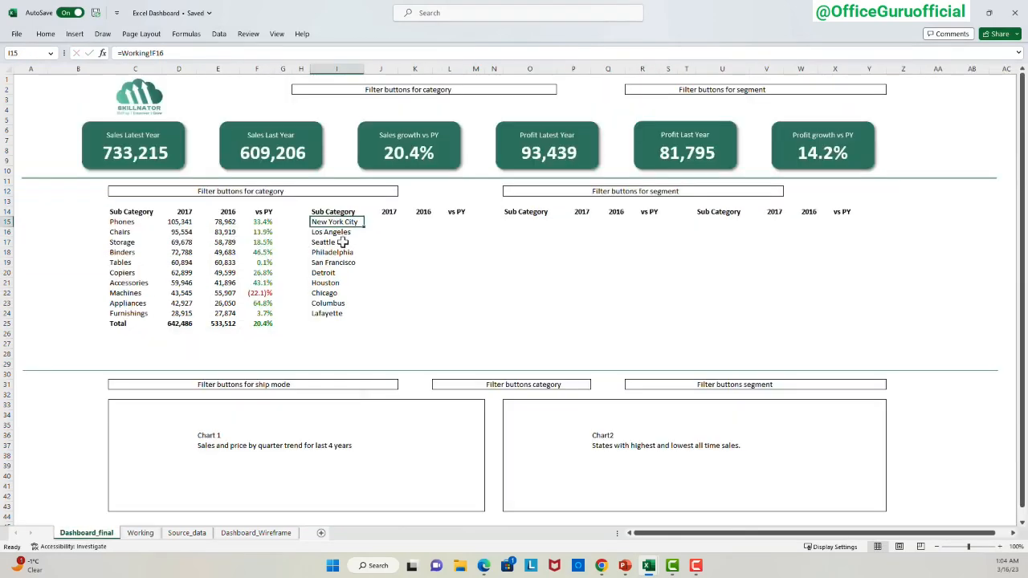
Fill the city links across to columns J and K, and copy the growth formulas from F15:F25 into L15:L25.
{"action": "left_click_drag", "start_coordinate": [336, 221], "coordinate": [413, 317]}
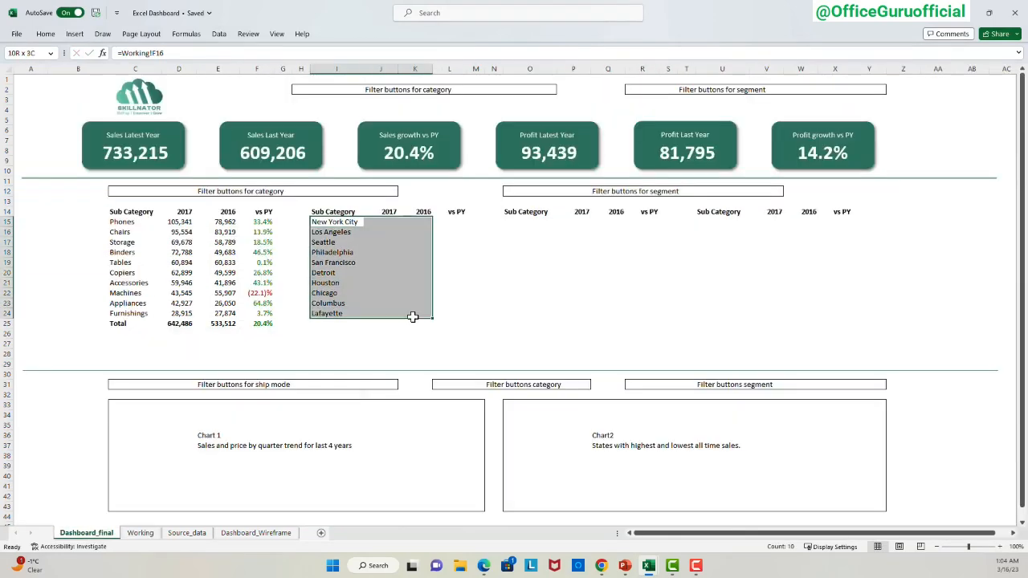
{"action": "key", "text": "ctrl+r"}
{"action": "left_click_drag", "start_coordinate": [257, 222], "coordinate": [257, 323]}
{"action": "key", "text": "ctrl+c"}
{"action": "left_click", "coordinate": [456, 222]}
{"action": "key", "text": "ctrl+v"}
Copy the sub-category table's formatting and Total row onto the city table in I15:L25.
{"action": "left_click_drag", "start_coordinate": [135, 222], "coordinate": [269, 325]}
{"action": "key", "text": "ctrl+c"}
{"action": "left_click_drag", "start_coordinate": [337, 222], "coordinate": [448, 322]}
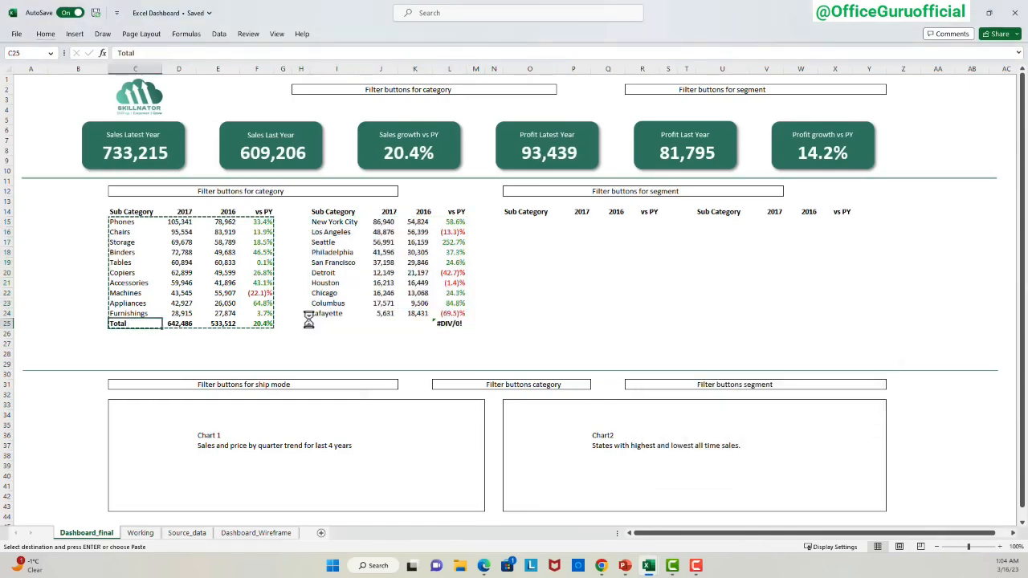
{"action": "left_click", "coordinate": [381, 323]}
{"action": "key", "text": "ctrl+v"}
Link O15 to the first sub-category in Working!A35 and fill the link down to O24.
{"action": "left_click", "coordinate": [530, 223]}
{"action": "key", "text": "Escape"}
{"action": "type", "text": "="}
{"action": "left_click", "coordinate": [141, 533]}
{"action": "scroll", "coordinate": [471, 326], "scroll_direction": "down", "scroll_amount": 3}
{"action": "left_click", "coordinate": [47, 335]}
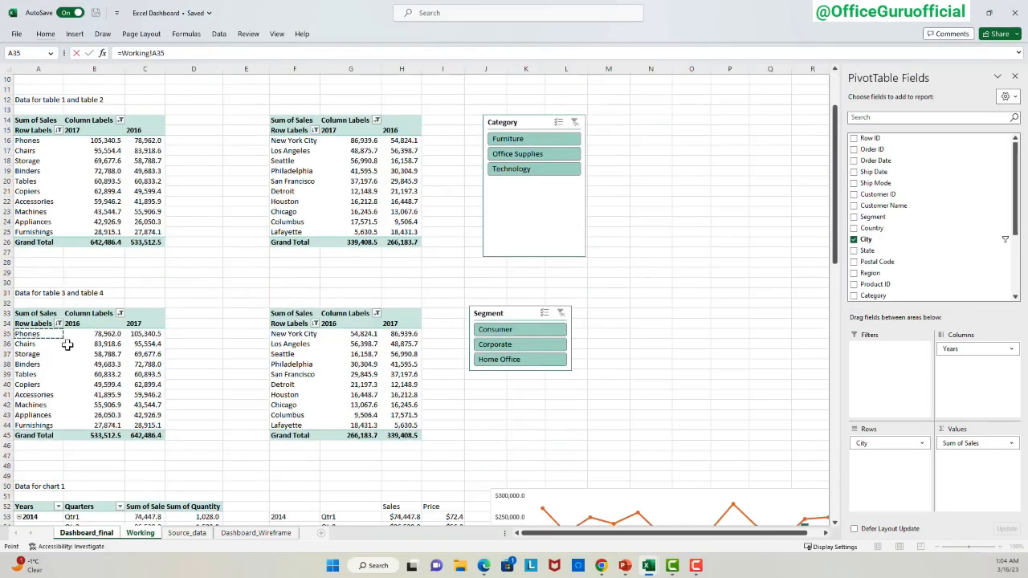
{"action": "key", "text": "Return"}
{"action": "key", "text": "Up"}
{"action": "key", "text": "shift+Down"}
{"action": "key", "text": "shift+Down"}
{"action": "key", "text": "shift+Down"}
{"action": "key", "text": "shift+Down"}
{"action": "key", "text": "shift+Down"}
{"action": "key", "text": "shift+Down"}
{"action": "key", "text": "shift+Down"}
{"action": "key", "text": "shift+Down"}
{"action": "key", "text": "shift+Down"}
{"action": "key", "text": "ctrl+d"}
Move the 2017 column ahead of 2016 in both pivot tables under "Data for table 3 and table 4" on Working.
{"action": "left_click", "coordinate": [141, 534]}
{"action": "left_click", "coordinate": [138, 324]}
{"action": "left_click_drag", "start_coordinate": [138, 328], "coordinate": [79, 325]}
{"action": "left_click", "coordinate": [390, 324]}
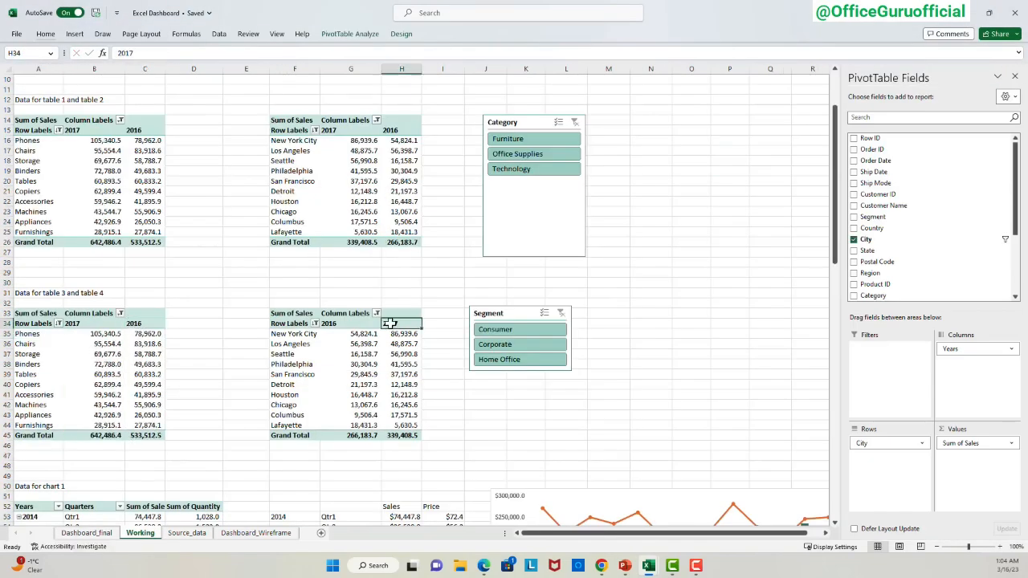
{"action": "left_click_drag", "start_coordinate": [390, 329], "coordinate": [329, 326]}
Fill the sub-category links in O15:O24 across to columns P and Q on Dashboard_final.
{"action": "key", "text": "ctrl+Page_Up"}
{"action": "left_click_drag", "start_coordinate": [530, 222], "coordinate": [615, 314]}
{"action": "key", "text": "ctrl+r"}
Link U15 to the first city in Working!F35 and fill the link down to U24.
{"action": "left_click", "coordinate": [700, 222]}
{"action": "type", "text": "="}
{"action": "key", "text": "ctrl+Page_Down"}
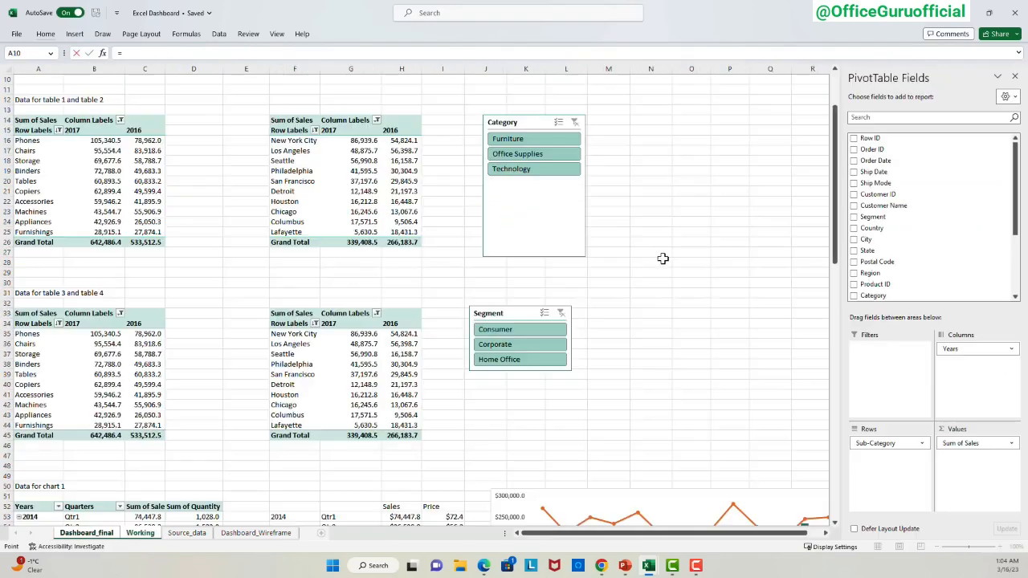
{"action": "left_click", "coordinate": [298, 333]}
{"action": "key", "text": "Return"}
{"action": "key", "text": "Up"}
{"action": "key", "text": "shift+Down"}
{"action": "key", "text": "shift+Down"}
{"action": "key", "text": "shift+Down"}
{"action": "key", "text": "shift+Down"}
{"action": "key", "text": "shift+Down"}
{"action": "key", "text": "shift+Down"}
{"action": "key", "text": "shift+Down"}
{"action": "key", "text": "shift+Down"}
{"action": "key", "text": "shift+Down"}
{"action": "key", "text": "ctrl+d"}
Fill the city links in U15:U24 across to columns V and W for the yearly sales.
{"action": "key", "text": "shift+Right"}
{"action": "key", "text": "shift+Right"}
{"action": "key", "text": "ctrl+r"}
Copy the city table in I15:L25 and paste only its formatting onto the segment sub-category table starting at O15.
{"action": "key", "text": "ctrl+Left"}
{"action": "key", "text": "ctrl+Left"}
{"action": "key", "text": "ctrl+Left"}
{"action": "key", "text": "ctrl+Left"}
{"action": "key", "text": "ctrl+shift+Right"}
{"action": "key", "text": "ctrl+shift+Down"}
{"action": "key", "text": "ctrl+c"}
{"action": "key", "text": "ctrl+Right"}
{"action": "key", "text": "ctrl+Right"}
{"action": "key", "text": "ctrl+shift+Down"}
{"action": "key", "text": "ctrl+shift+Right"}
{"action": "key", "text": "shift+Right"}
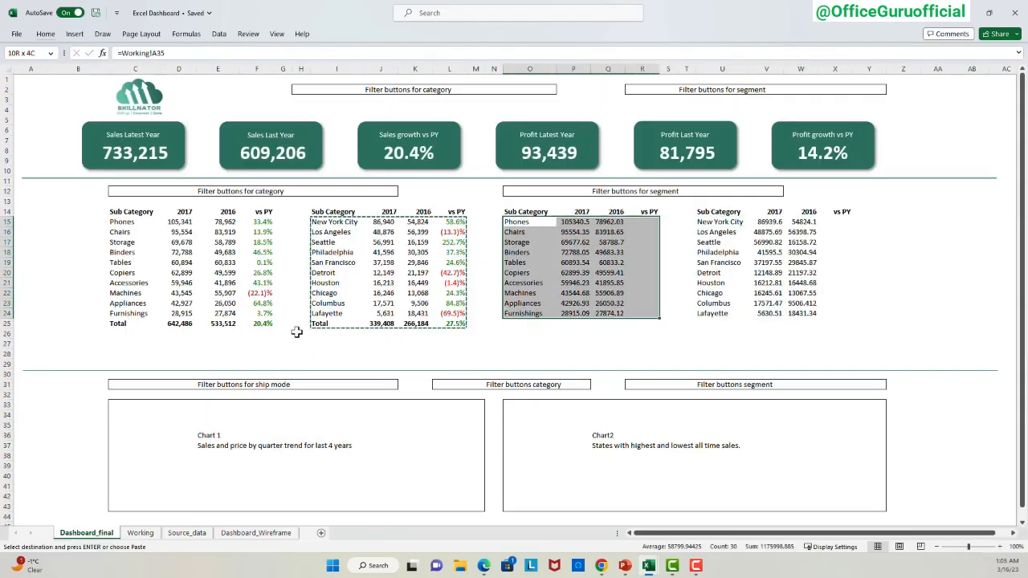
{"action": "key", "text": "alt+h"}
{"action": "key", "text": "v"}
{"action": "key", "text": "r"}
Paste the same copied formatting onto the segment city table starting at U15.
{"action": "key", "text": "ctrl+Right"}
{"action": "key", "text": "ctrl+Right"}
{"action": "key", "text": "ctrl+shift+Down"}
{"action": "key", "text": "ctrl+shift+Right"}
{"action": "key", "text": "alt+h"}
{"action": "key", "text": "v"}
{"action": "key", "text": "r"}
Copy the vs PY growth formulas from L15:L25 into columns R and X of the two segment tables.
{"action": "key", "text": "Left"}
{"action": "key", "text": "Left"}
{"action": "key", "text": "ctrl+v"}
{"action": "key", "text": "Right"}
{"action": "key", "text": "Right"}
{"action": "key", "text": "Right"}
{"action": "key", "text": "Right"}
{"action": "key", "text": "Right"}
{"action": "key", "text": "Right"}
{"action": "key", "text": "ctrl+v"}
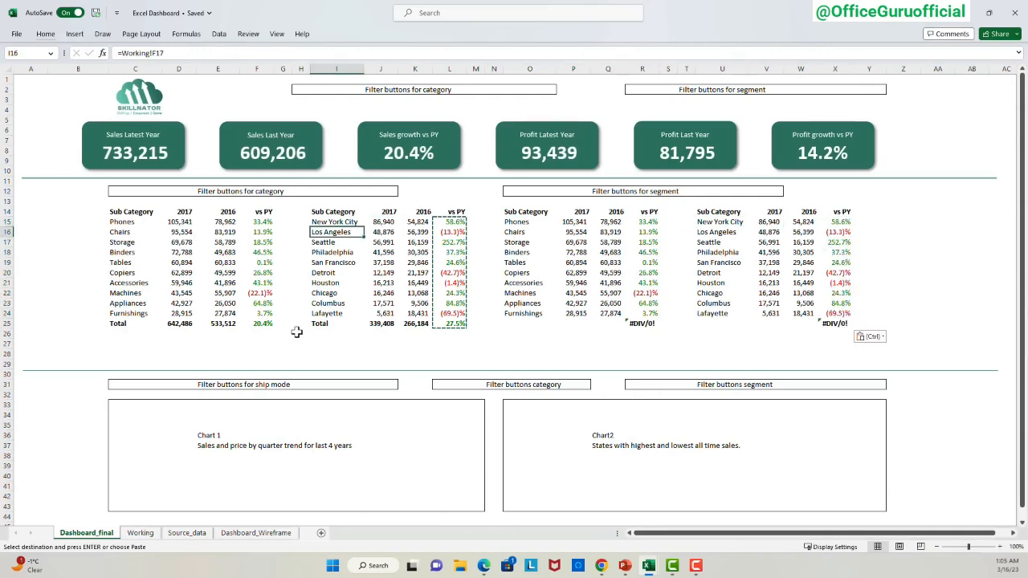
Copy the Total label and sums from I25:K25 into row 25 of both segment tables, at O25 and U25.
{"action": "key", "text": "shift+Right"}
{"action": "key", "text": "shift+Right"}
{"action": "key", "text": "ctrl+c"}
{"action": "key", "text": "ctrl+v"}
{"action": "key", "text": "Right"}
{"action": "key", "text": "Right"}
{"action": "key", "text": "Right"}
{"action": "key", "text": "Right"}
{"action": "key", "text": "Right"}
{"action": "key", "text": "Right"}
{"action": "key", "text": "ctrl+v"}
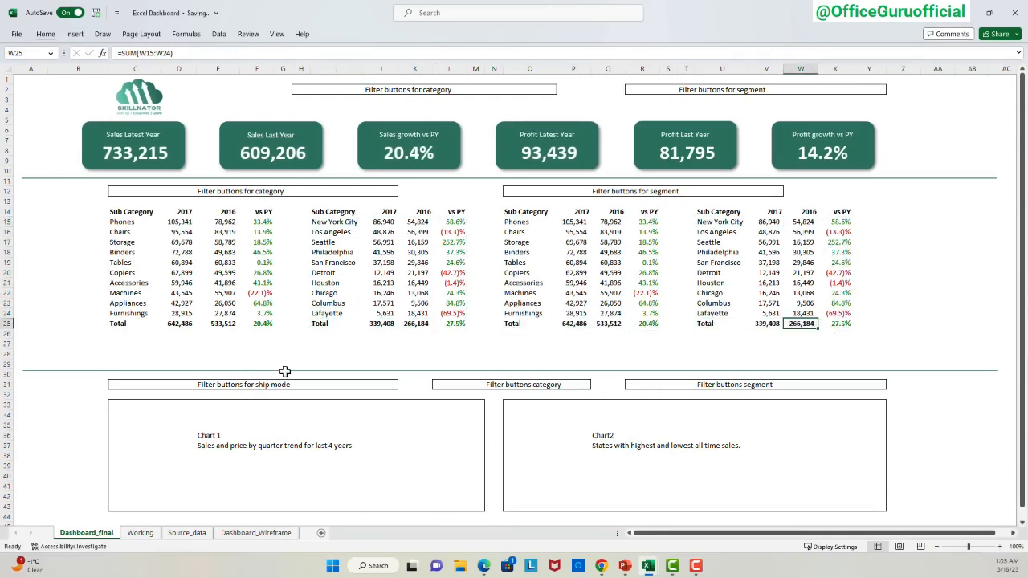
Replace the lower divider line with a duplicate of the upper divider, placed just below the tables.
{"action": "left_click", "coordinate": [286, 371]}
{"action": "key", "text": "Delete"}
{"action": "left_click", "coordinate": [356, 178]}
{"action": "key", "text": "ctrl+d"}
{"action": "left_click_drag", "start_coordinate": [420, 186], "coordinate": [413, 354]}
Increase the height of row 11 and nudge the lower divider line up closer to the tables.
{"action": "left_click", "coordinate": [55, 200]}
{"action": "left_click", "coordinate": [48, 193]}
{"action": "key", "text": "alt"}
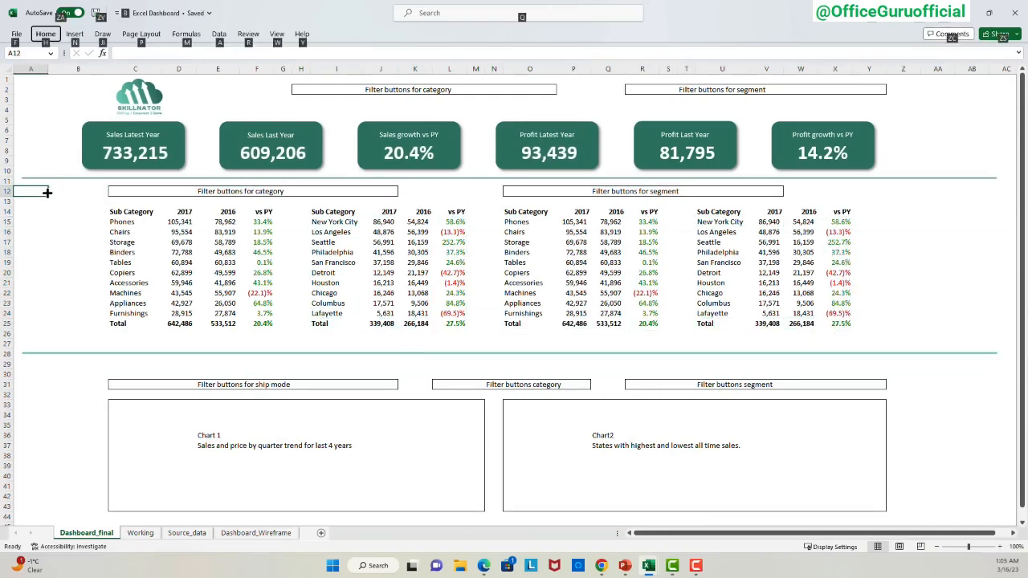
{"action": "left_click_drag", "start_coordinate": [7, 187], "coordinate": [7, 202]}
{"action": "left_click_drag", "start_coordinate": [142, 369], "coordinate": [142, 359]}
Delete the two empty rows 28 and 29 above the chart filter labels.
{"action": "left_click", "coordinate": [314, 458]}
{"action": "left_click", "coordinate": [114, 377]}
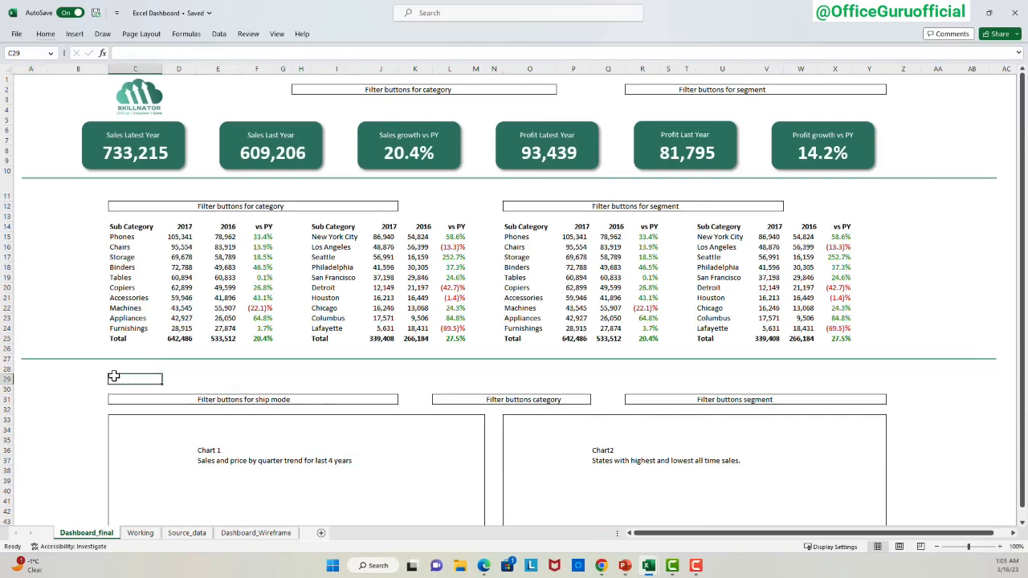
{"action": "key", "text": "shift+space"}
{"action": "key", "text": "shift+Up"}
{"action": "key", "text": "ctrl+minus"}
Open the cell formatting for the chart placeholder area, and clear the Chart 1 and Chart 2 placeholder texts.
{"action": "left_click", "coordinate": [180, 420]}
{"action": "left_click_drag", "start_coordinate": [135, 399], "coordinate": [876, 501]}
{"action": "key", "text": "ctrl+1"}
{"action": "left_click", "coordinate": [493, 117]}
{"action": "left_click", "coordinate": [487, 151]}
{"action": "left_click", "coordinate": [574, 356]}
{"action": "left_click_drag", "start_coordinate": [218, 430], "coordinate": [337, 440]}
{"action": "key", "text": "Delete"}
{"action": "left_click_drag", "start_coordinate": [575, 429], "coordinate": [723, 440]}
{"action": "key", "text": "Delete"}
Move the quarterly sales and price combo chart from Working into the first chart box at C31 on Dashboard_final.
{"action": "key", "text": "ctrl+Page_Down"}
{"action": "scroll", "coordinate": [597, 342], "scroll_direction": "down", "scroll_amount": 7}
{"action": "scroll", "coordinate": [597, 343], "scroll_direction": "down", "scroll_amount": 3}
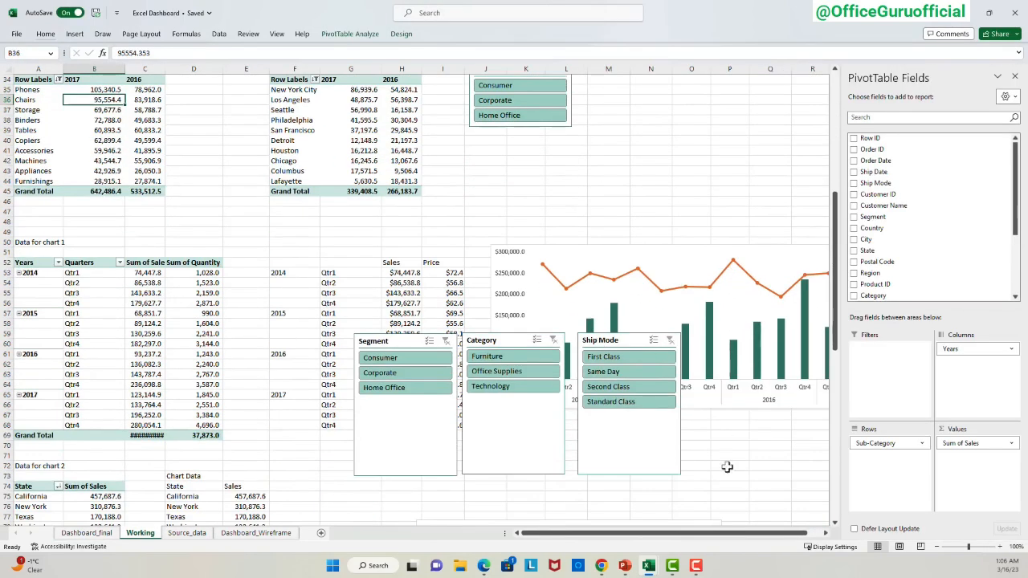
{"action": "scroll", "coordinate": [716, 539], "scroll_direction": "right", "scroll_amount": 2}
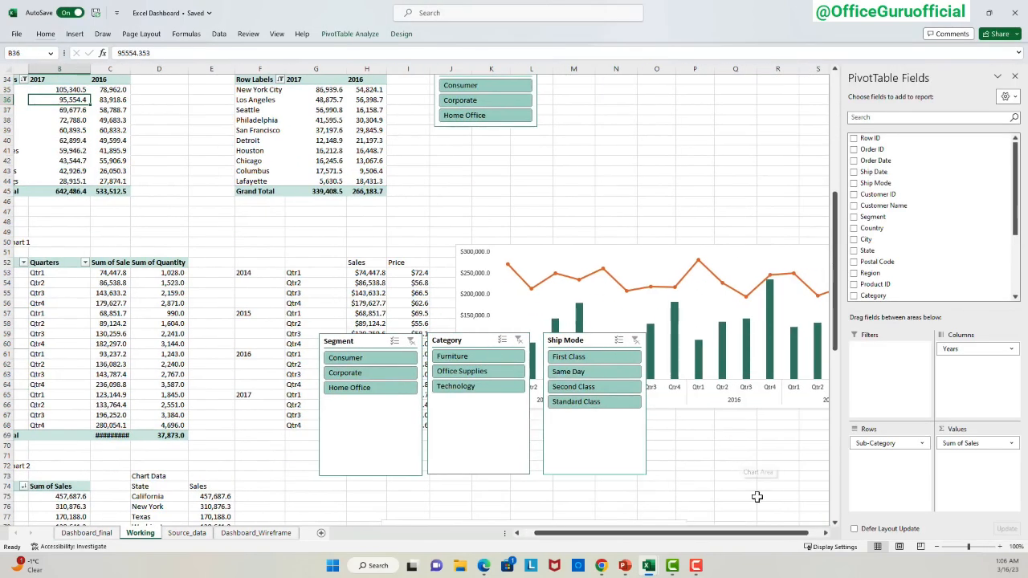
{"action": "scroll", "coordinate": [757, 497], "scroll_direction": "right", "scroll_amount": 3}
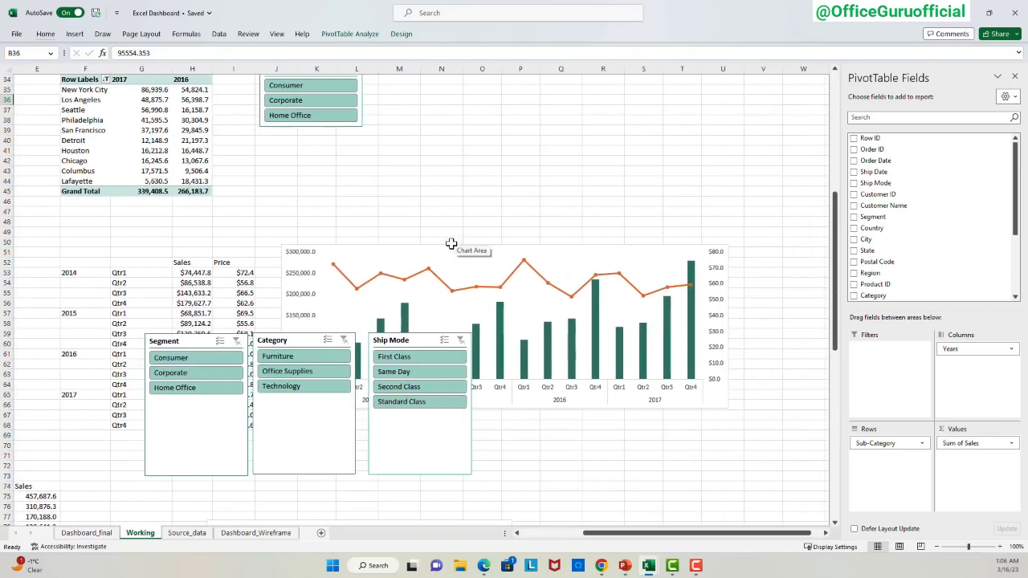
{"action": "left_click", "coordinate": [452, 243]}
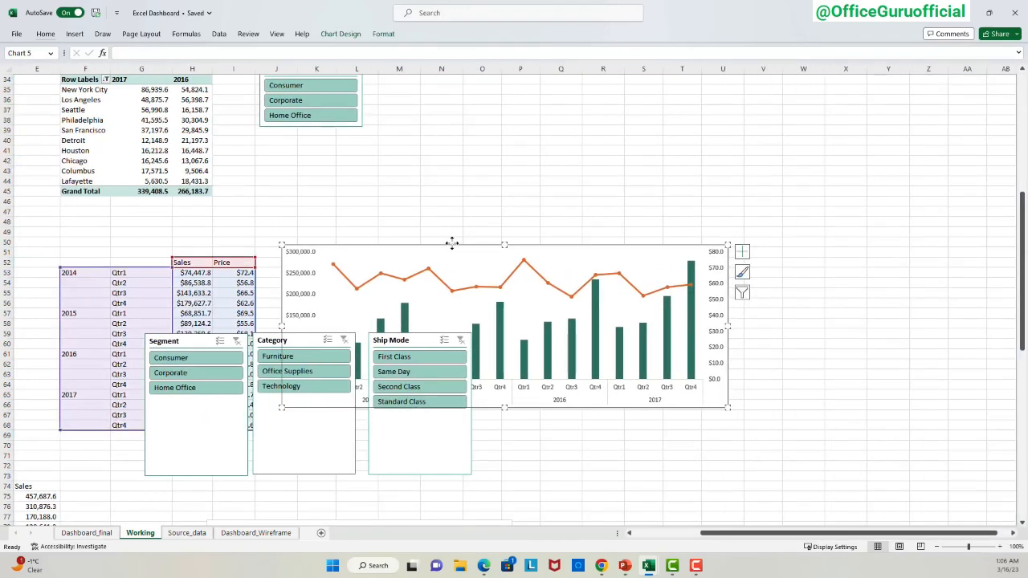
{"action": "key", "text": "ctrl+x"}
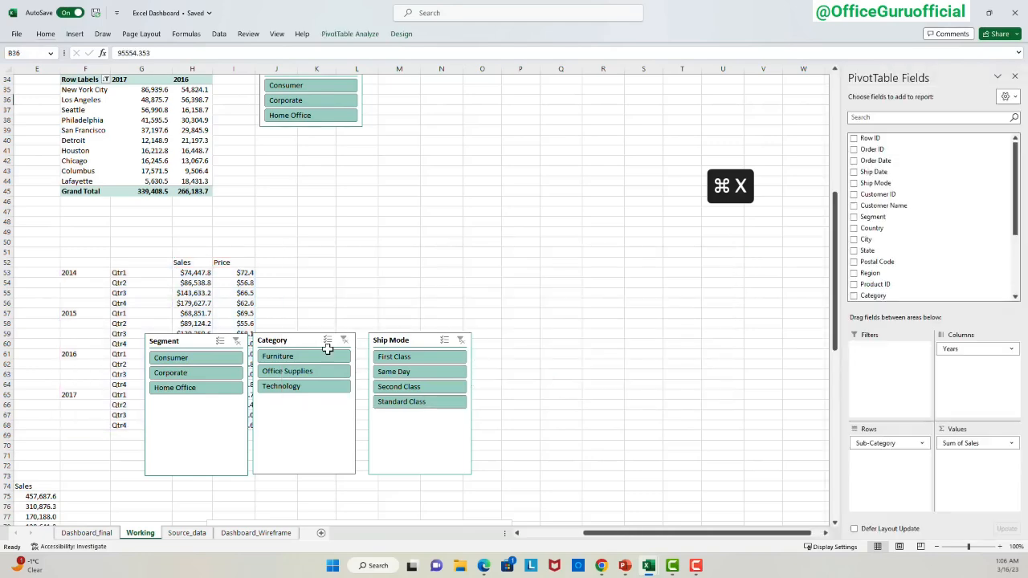
{"action": "left_click", "coordinate": [86, 532]}
{"action": "left_click", "coordinate": [200, 401]}
{"action": "key", "text": "ctrl+v"}
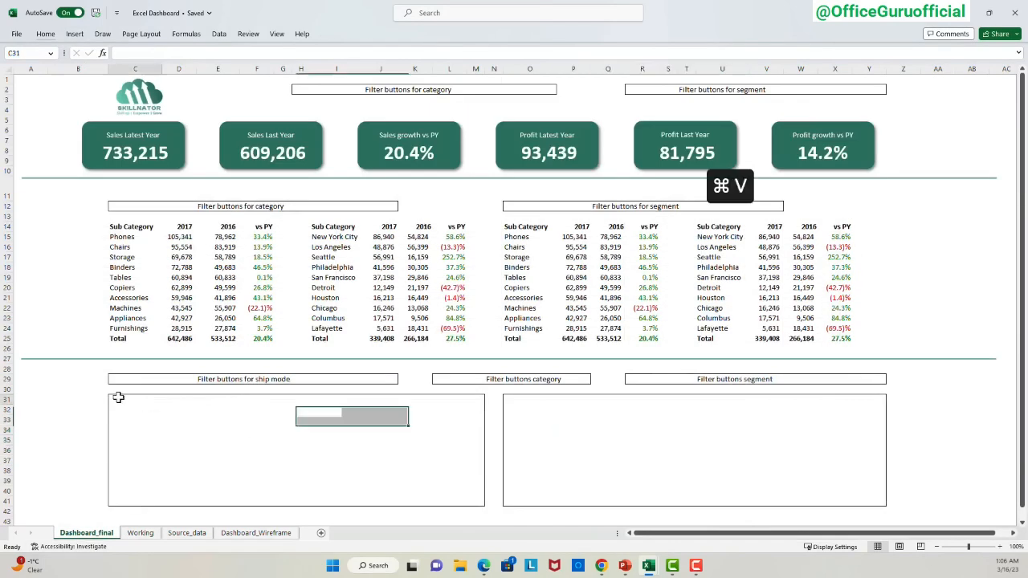
Shrink the quarterly combo chart in height and width to fit the first chart box.
{"action": "scroll", "coordinate": [230, 401], "scroll_direction": "down", "scroll_amount": 4}
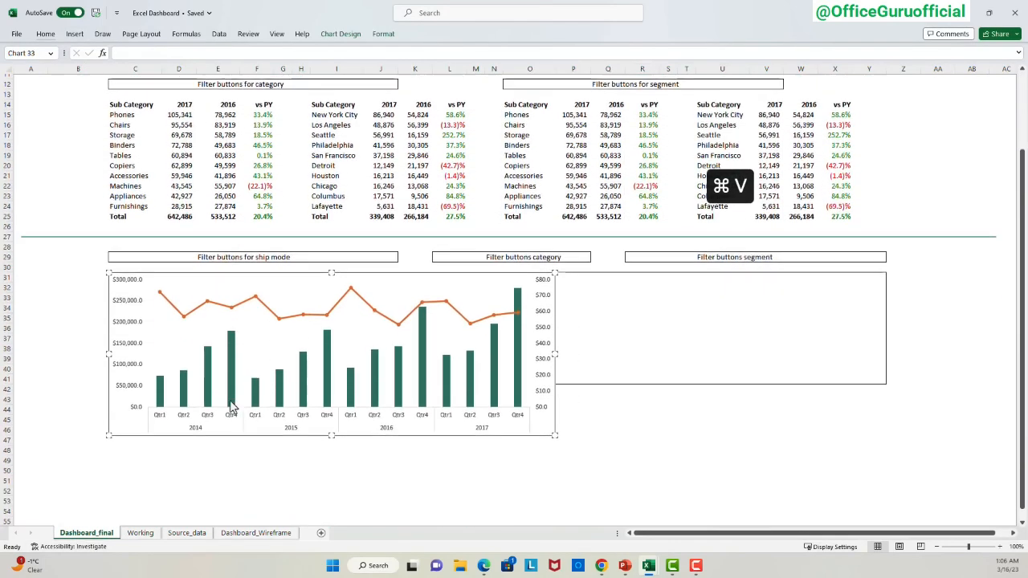
{"action": "left_click_drag", "start_coordinate": [331, 434], "coordinate": [330, 388]}
{"action": "scroll", "coordinate": [338, 391], "scroll_direction": "up", "scroll_amount": 4}
{"action": "left_click_drag", "start_coordinate": [555, 454], "coordinate": [502, 454]}
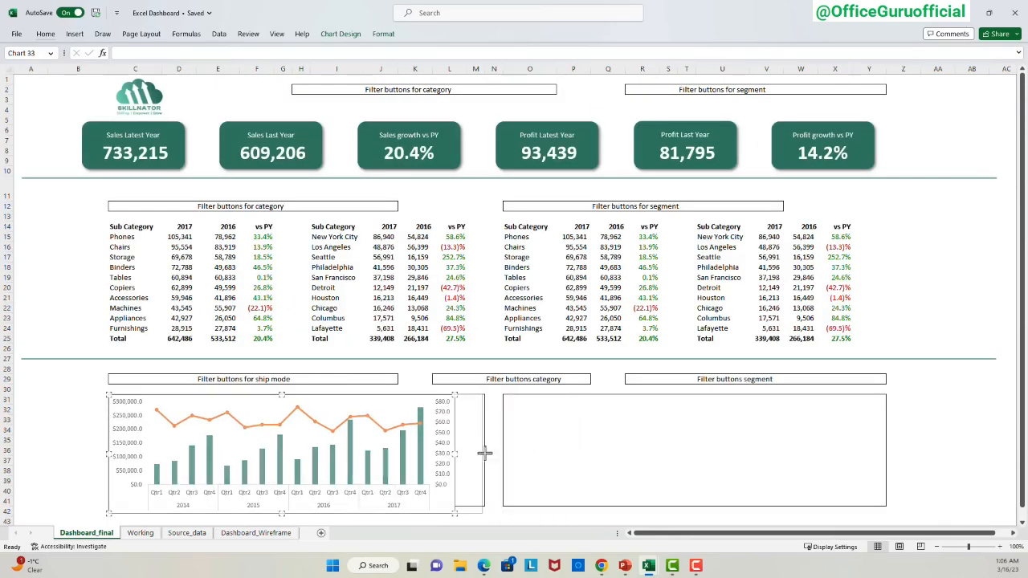
Move the Sales by state column chart from Working into the second chart box at O31 on Dashboard_final.
{"action": "key", "text": "ctrl+Page_Down"}
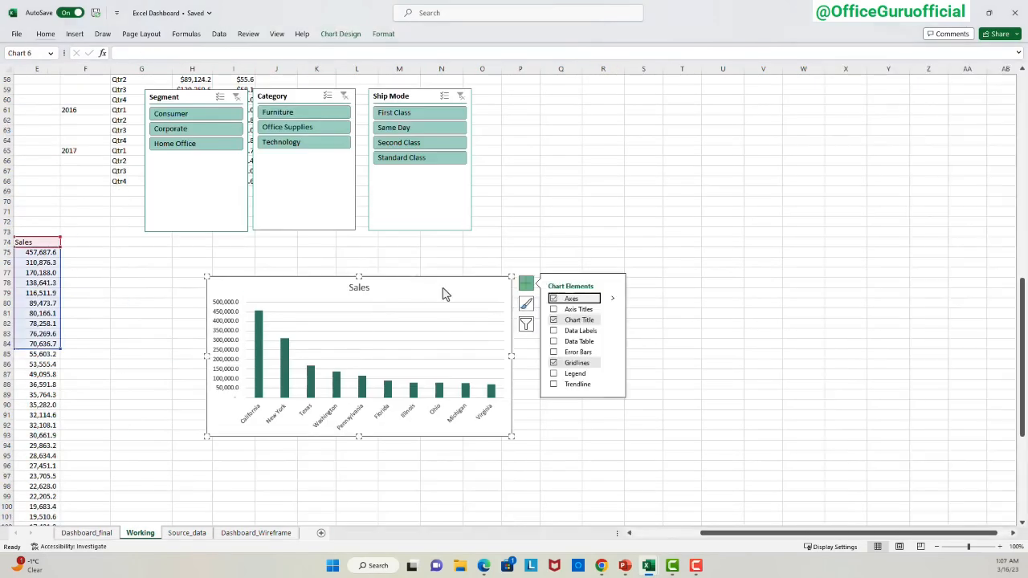
{"action": "left_click", "coordinate": [405, 260]}
{"action": "left_click", "coordinate": [409, 278]}
{"action": "key", "text": "ctrl+x"}
{"action": "key", "text": "ctrl+Page_Up"}
{"action": "left_click", "coordinate": [519, 399]}
{"action": "key", "text": "ctrl+v"}
{"action": "scroll", "coordinate": [667, 410], "scroll_direction": "down", "scroll_amount": 2}
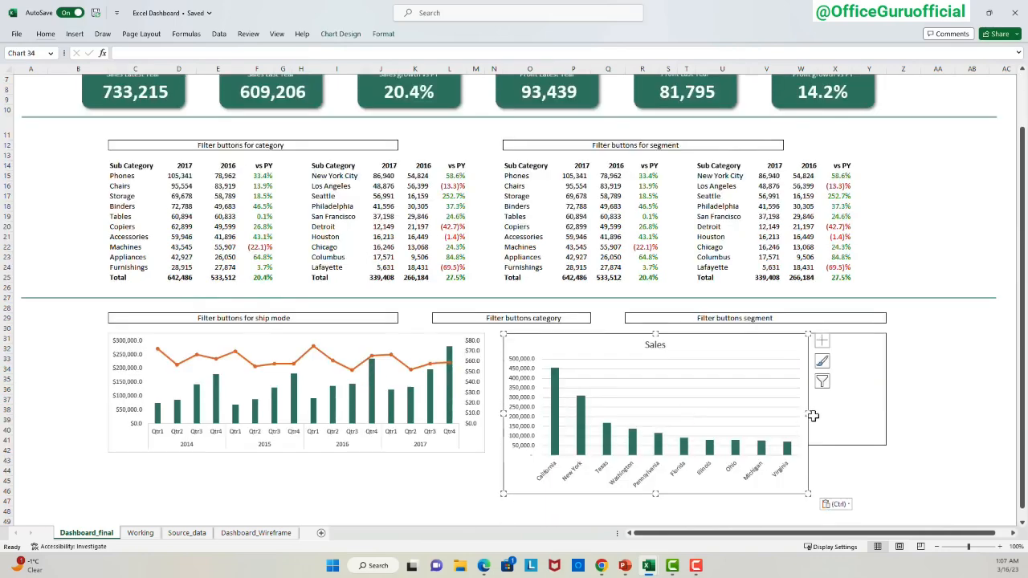
Widen the state Sales chart and reduce its height to fit the second chart box.
{"action": "left_click_drag", "start_coordinate": [810, 415], "coordinate": [887, 417]}
{"action": "left_click_drag", "start_coordinate": [694, 493], "coordinate": [694, 454]}
{"action": "left_click", "coordinate": [689, 487]}
{"action": "scroll", "coordinate": [689, 485], "scroll_direction": "up", "scroll_amount": 2}
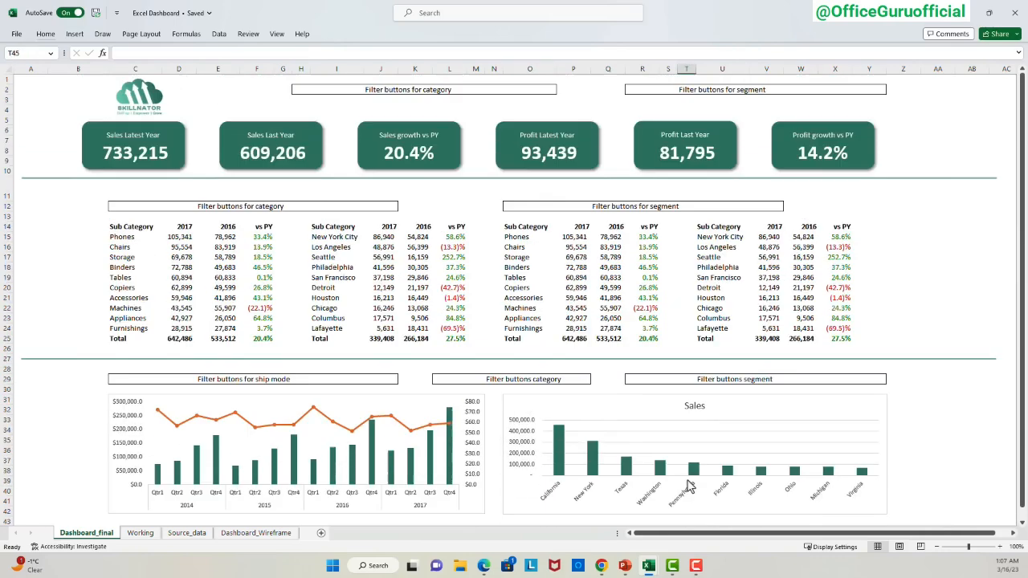
{"action": "left_click", "coordinate": [414, 308]}
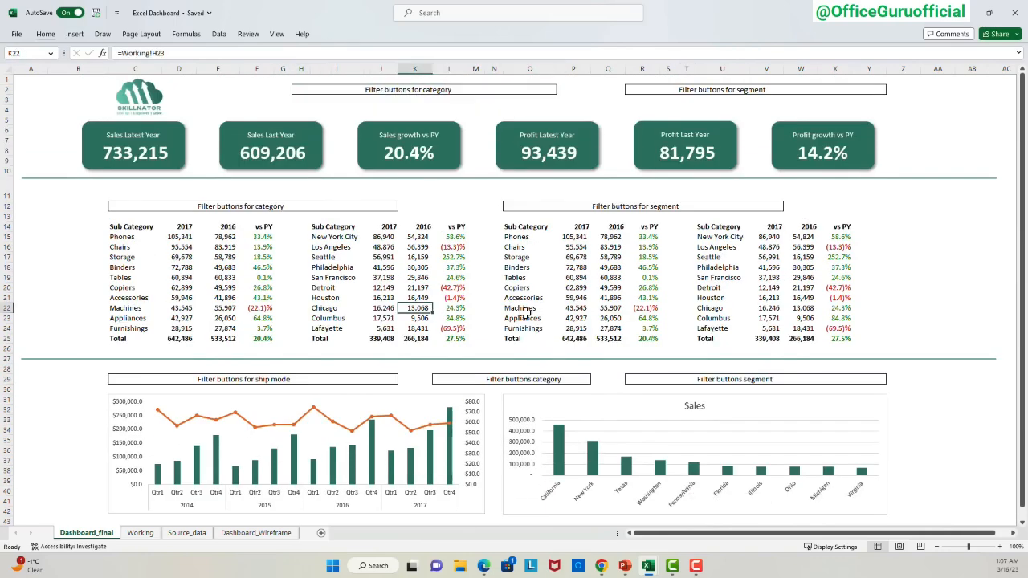
Make the Category slicer beside the yearly sales and profit pivot on Working slightly taller.
{"action": "left_click", "coordinate": [141, 533]}
{"action": "scroll", "coordinate": [274, 225], "scroll_direction": "up", "scroll_amount": 20}
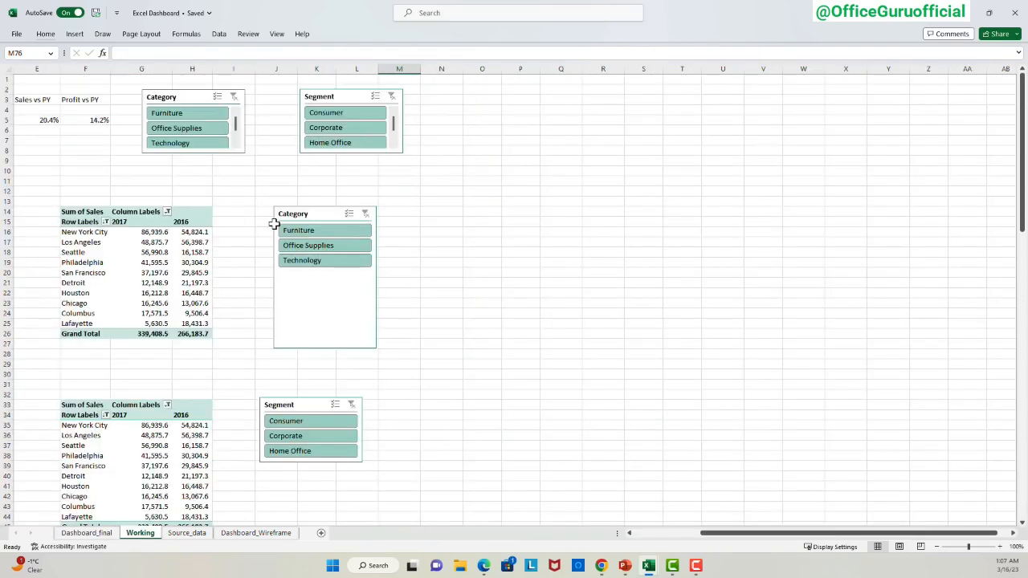
{"action": "left_click_drag", "start_coordinate": [747, 535], "coordinate": [679, 534]}
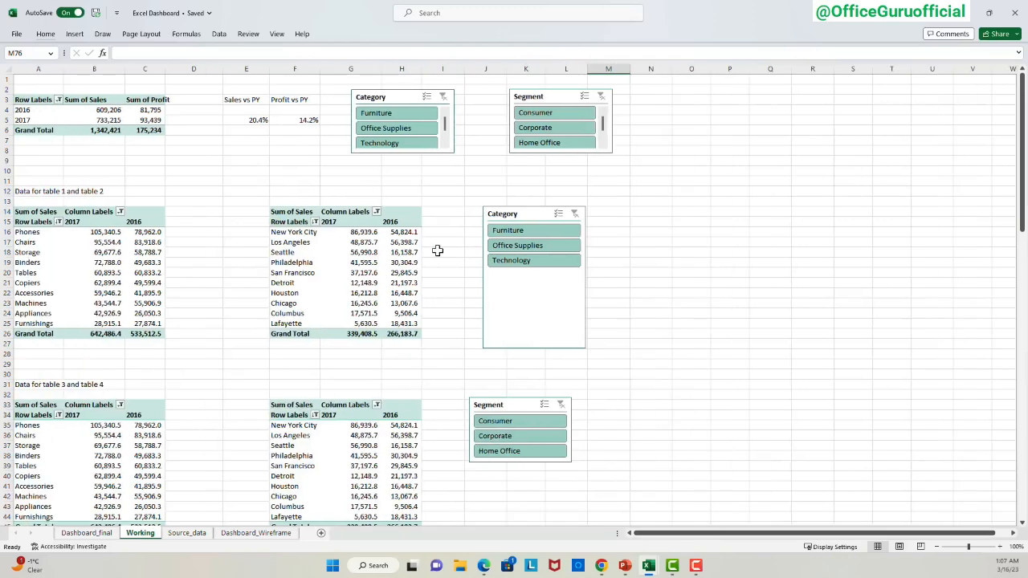
{"action": "left_click", "coordinate": [105, 119]}
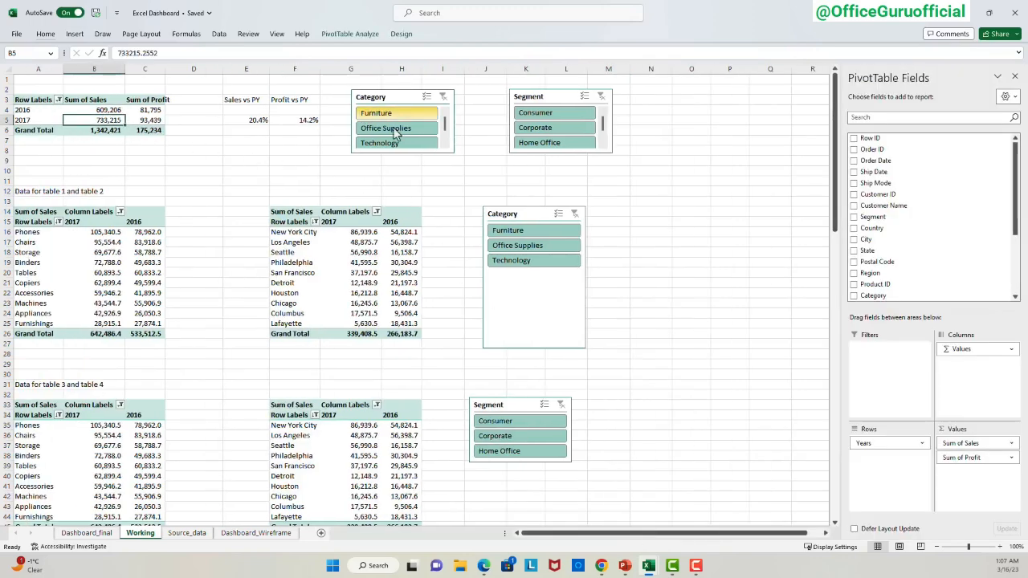
{"action": "left_click", "coordinate": [408, 152]}
{"action": "left_click_drag", "start_coordinate": [404, 153], "coordinate": [404, 163]}
Test the Category slicer with Furniture, check the KPI cards on Dashboard_final, and clear the filter.
{"action": "left_click", "coordinate": [381, 114]}
{"action": "left_click", "coordinate": [95, 121]}
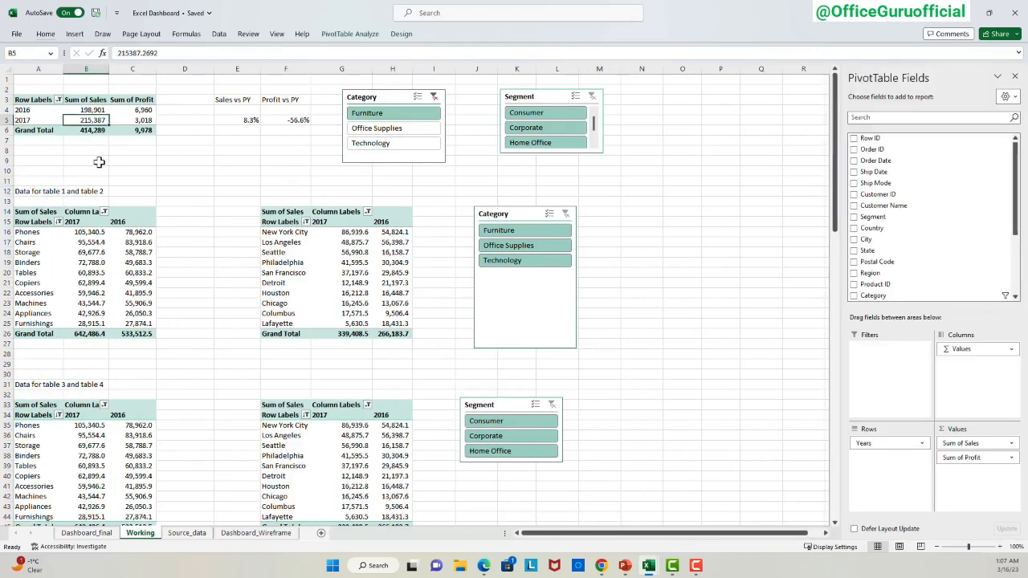
{"action": "left_click", "coordinate": [104, 535]}
{"action": "left_click", "coordinate": [142, 534]}
{"action": "left_click", "coordinate": [434, 97]}
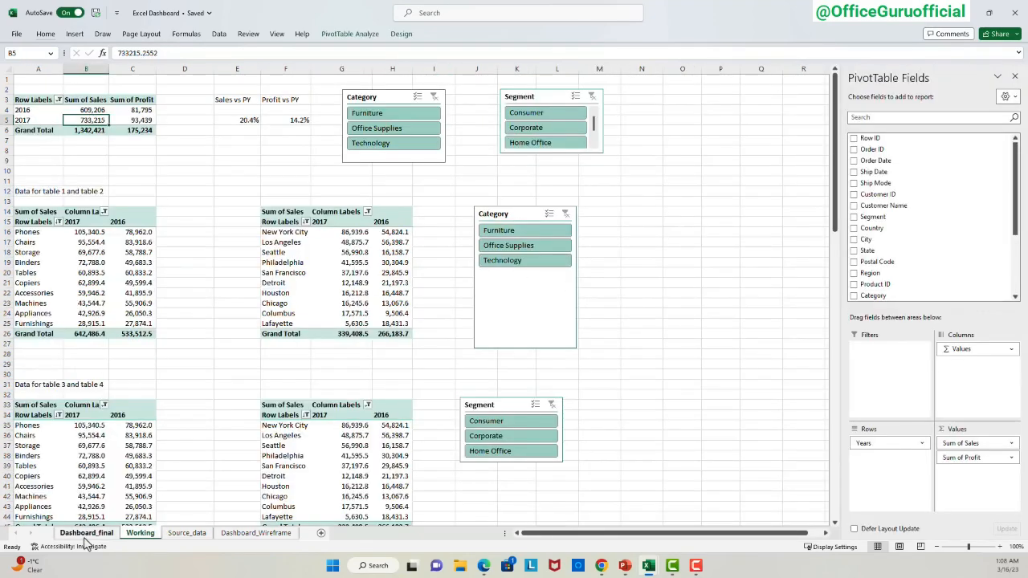
{"action": "left_click", "coordinate": [85, 535]}
{"action": "left_click", "coordinate": [139, 536]}
Make the Segment slicer beside the yearly sales and profit pivot slightly taller.
{"action": "left_click", "coordinate": [424, 159]}
{"action": "left_click", "coordinate": [556, 152]}
{"action": "left_click_drag", "start_coordinate": [556, 153], "coordinate": [557, 162]}
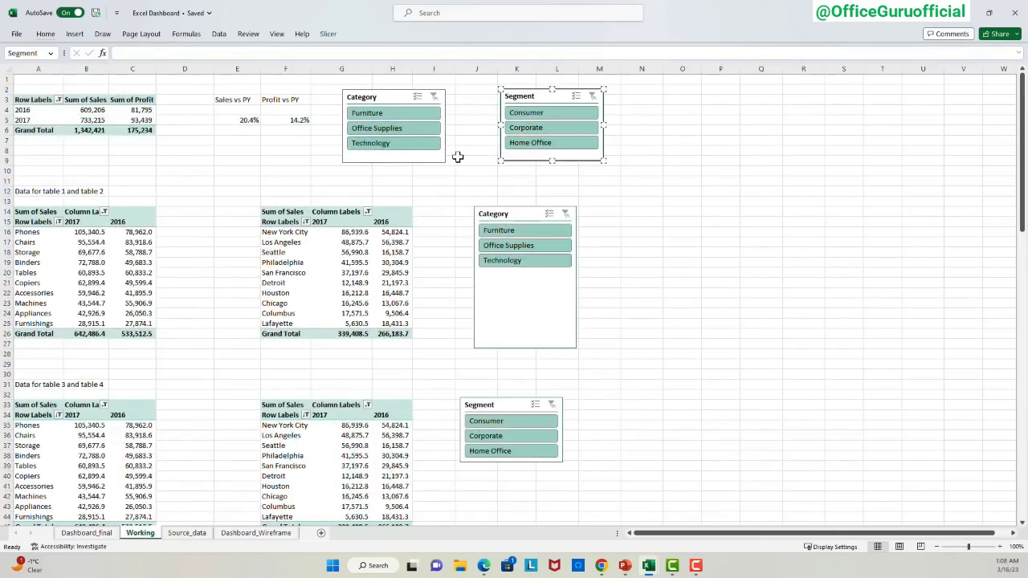
Move the KPI Category and Segment slicers together from Working to the KPI filter row on Dashboard_final.
{"action": "left_click", "coordinate": [424, 155]}
{"action": "left_click", "coordinate": [521, 96], "text": "ctrl"}
{"action": "key", "text": "ctrl+Page_Up"}
{"action": "left_click_drag", "start_coordinate": [305, 90], "coordinate": [872, 100]}
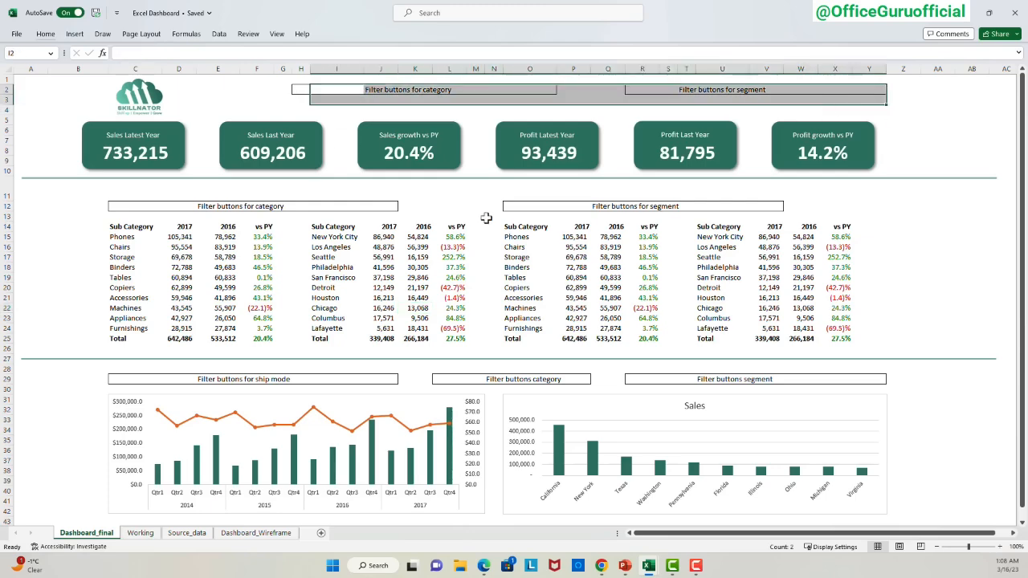
{"action": "left_click", "coordinate": [140, 533]}
{"action": "key", "text": "ctrl+c"}
{"action": "left_click", "coordinate": [86, 534]}
{"action": "left_click", "coordinate": [283, 90]}
{"action": "key", "text": "ctrl+v"}
Swap the two KPI slicers so Segment comes first and Category sits beside it over the KPI cards.
{"action": "left_click", "coordinate": [471, 204]}
{"action": "left_click", "coordinate": [322, 91]}
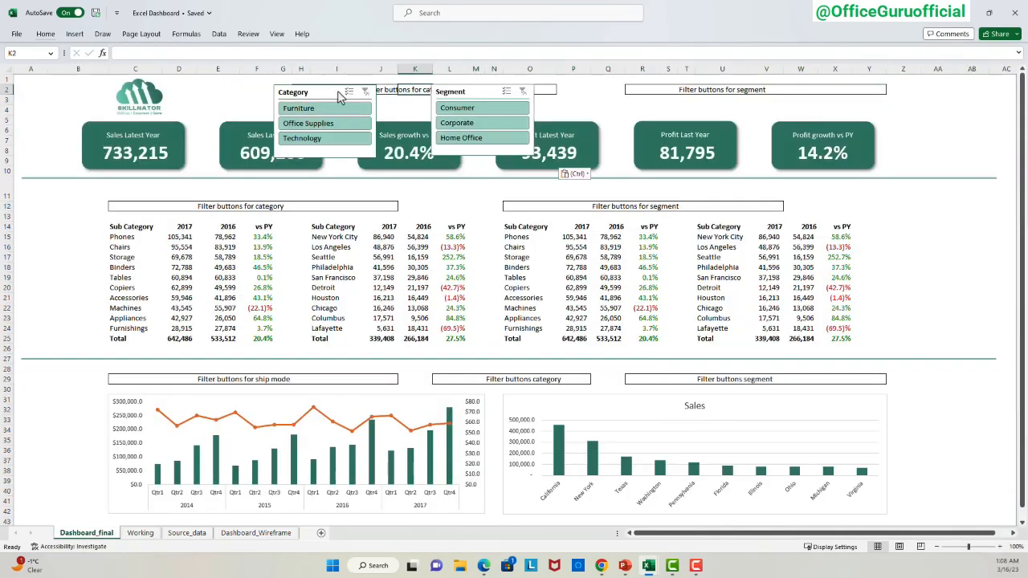
{"action": "left_click_drag", "start_coordinate": [321, 92], "coordinate": [920, 97]}
{"action": "left_click_drag", "start_coordinate": [482, 91], "coordinate": [360, 89]}
{"action": "left_click", "coordinate": [920, 198]}
{"action": "left_click", "coordinate": [961, 165]}
{"action": "left_click_drag", "start_coordinate": [916, 95], "coordinate": [490, 89]}
Move the Category and Segment slicers of the four comparison tables together from Working to Dashboard_final.
{"action": "left_click_drag", "start_coordinate": [131, 226], "coordinate": [840, 339]}
{"action": "left_click", "coordinate": [139, 534]}
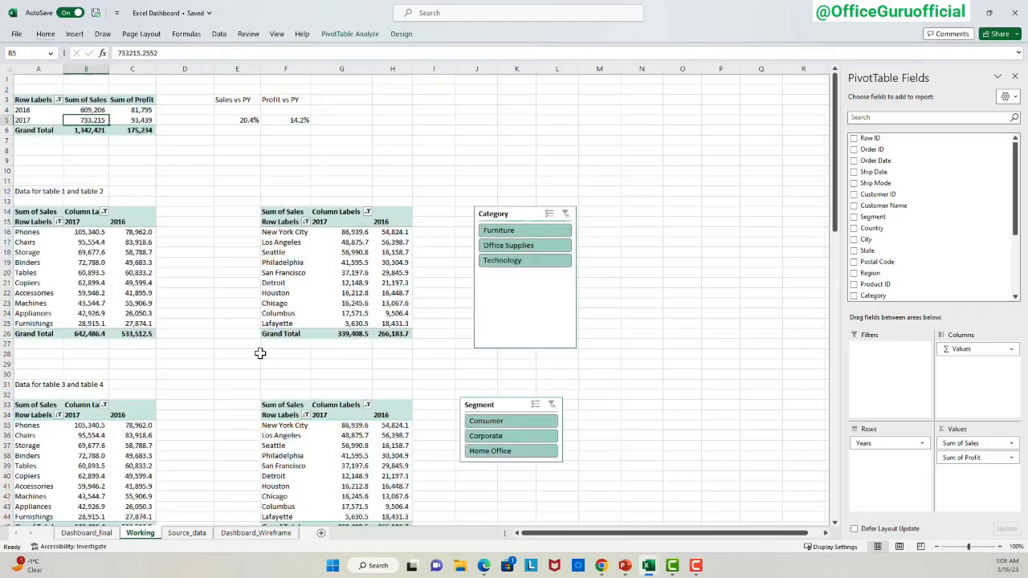
{"action": "left_click", "coordinate": [515, 217]}
{"action": "left_click", "coordinate": [506, 408], "text": "ctrl"}
{"action": "left_click", "coordinate": [86, 533]}
{"action": "key", "text": "ctrl+v"}
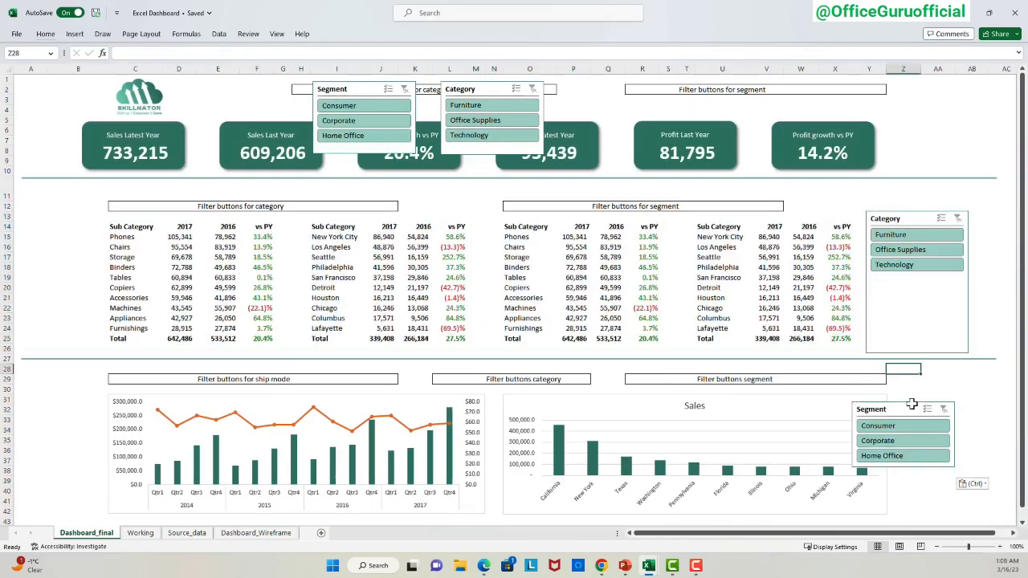
Place the table Segment slicer over the segment filter label, test it with Corporate, and clear the filter.
{"action": "left_click_drag", "start_coordinate": [873, 408], "coordinate": [543, 192]}
{"action": "left_click", "coordinate": [888, 330]}
{"action": "left_click", "coordinate": [566, 226]}
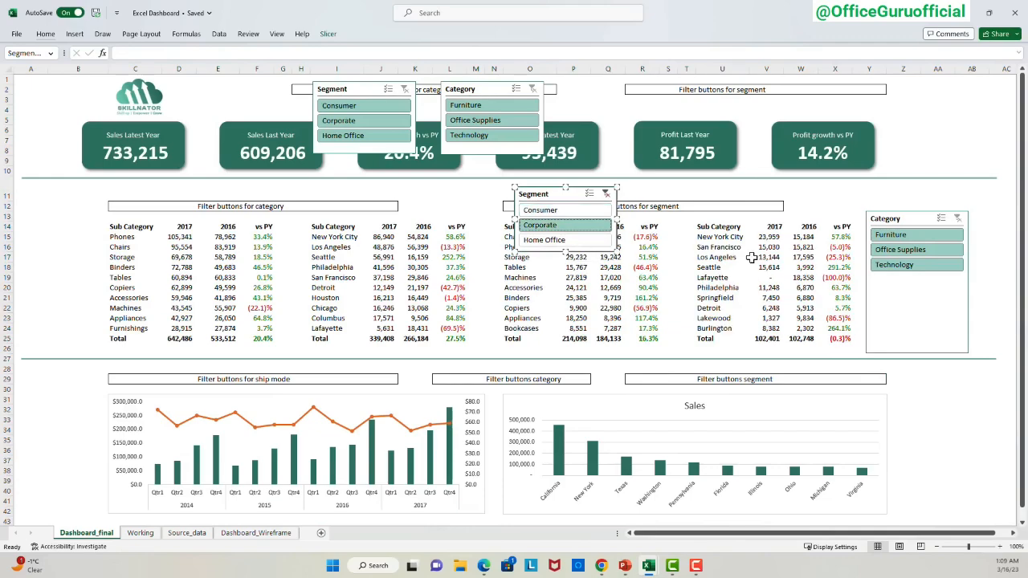
{"action": "left_click", "coordinate": [607, 194]}
Place the table Category slicer over the category filter label above the first two tables.
{"action": "left_click_drag", "start_coordinate": [918, 218], "coordinate": [200, 214]}
{"action": "left_click", "coordinate": [117, 223]}
{"action": "left_click", "coordinate": [121, 204]}
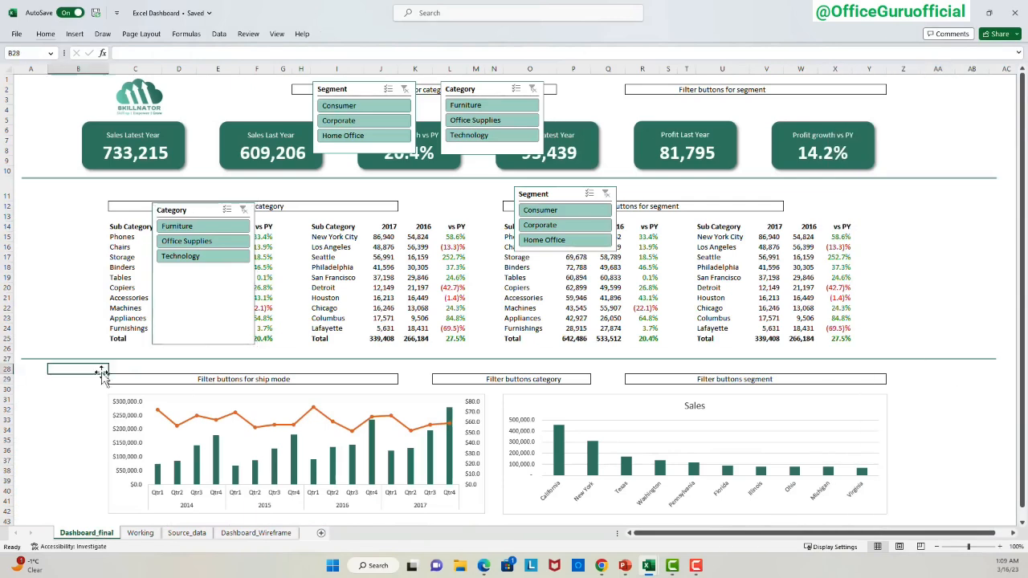
Paste the chart Segment, Category and Ship Mode slicers onto Dashboard_final at B28 and spread them apart around the two charts.
{"action": "key", "text": "ctrl+v"}
{"action": "left_click", "coordinate": [418, 362]}
{"action": "left_click_drag", "start_coordinate": [211, 374], "coordinate": [94, 455]}
{"action": "left_click_drag", "start_coordinate": [309, 372], "coordinate": [939, 382]}
{"action": "left_click", "coordinate": [92, 389]}
{"action": "left_click", "coordinate": [139, 372]}
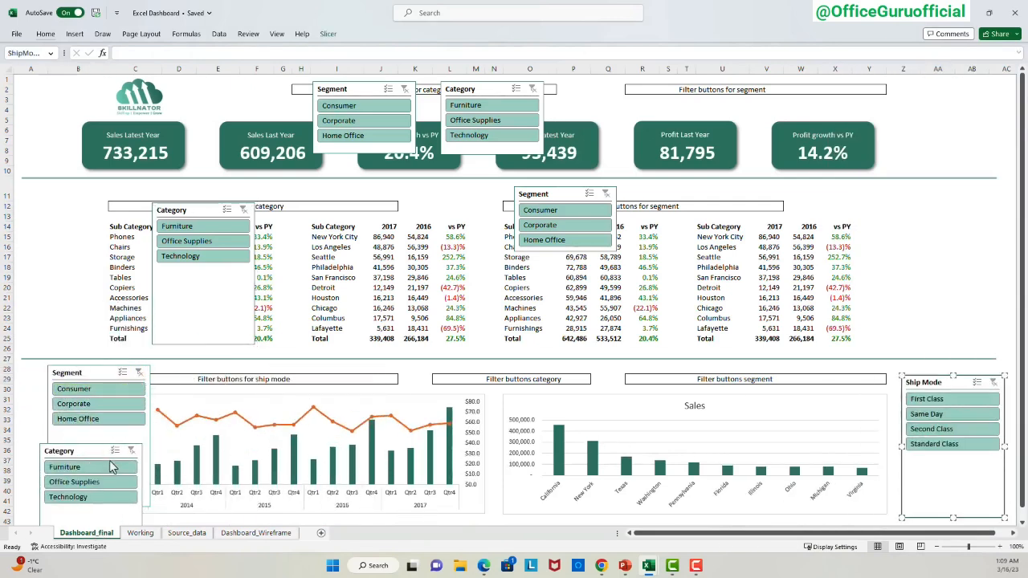
Test the chart Category and Ship Mode slicers, clear both filters, and line them up beside the Segment slicer over the quarterly chart.
{"action": "left_click", "coordinate": [112, 467]}
{"action": "left_click", "coordinate": [132, 451]}
{"action": "left_click", "coordinate": [941, 400]}
{"action": "left_click", "coordinate": [994, 383]}
{"action": "left_click_drag", "start_coordinate": [98, 454], "coordinate": [263, 384]}
{"action": "left_click_drag", "start_coordinate": [932, 383], "coordinate": [366, 379]}
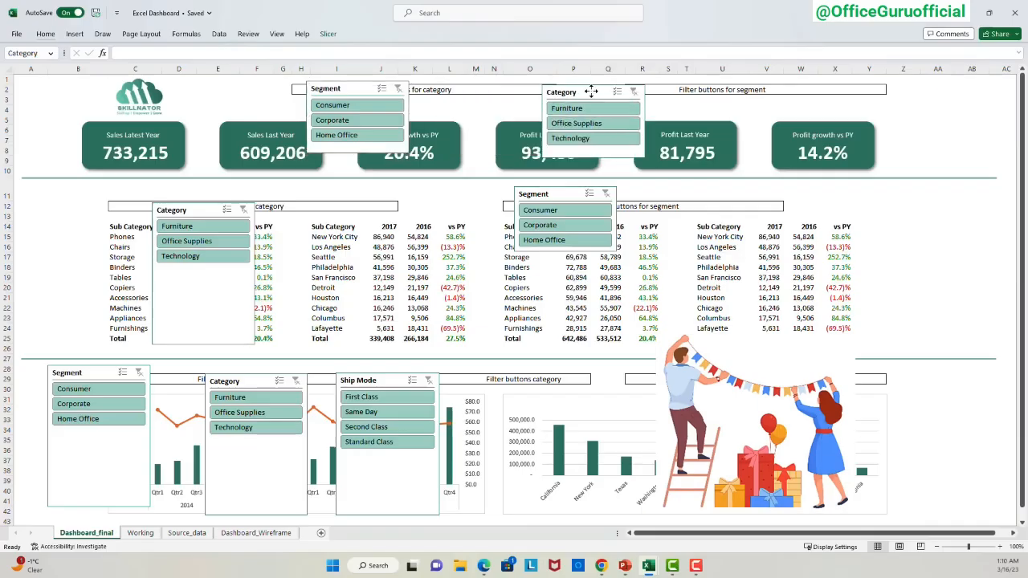
Place the KPI Category and Segment slicers over their filter labels, sized about 13.5 by 1.5 cm and 14.8 by 1.4 cm.
{"action": "left_click_drag", "start_coordinate": [560, 92], "coordinate": [269, 95]}
{"action": "left_click_drag", "start_coordinate": [341, 81], "coordinate": [627, 83]}
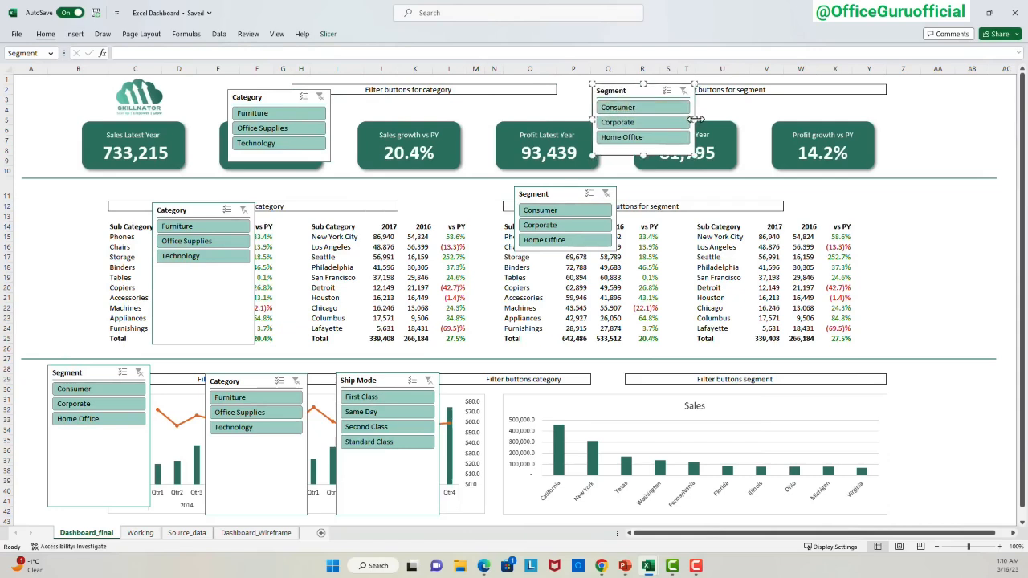
{"action": "left_click_drag", "start_coordinate": [695, 119], "coordinate": [890, 116]}
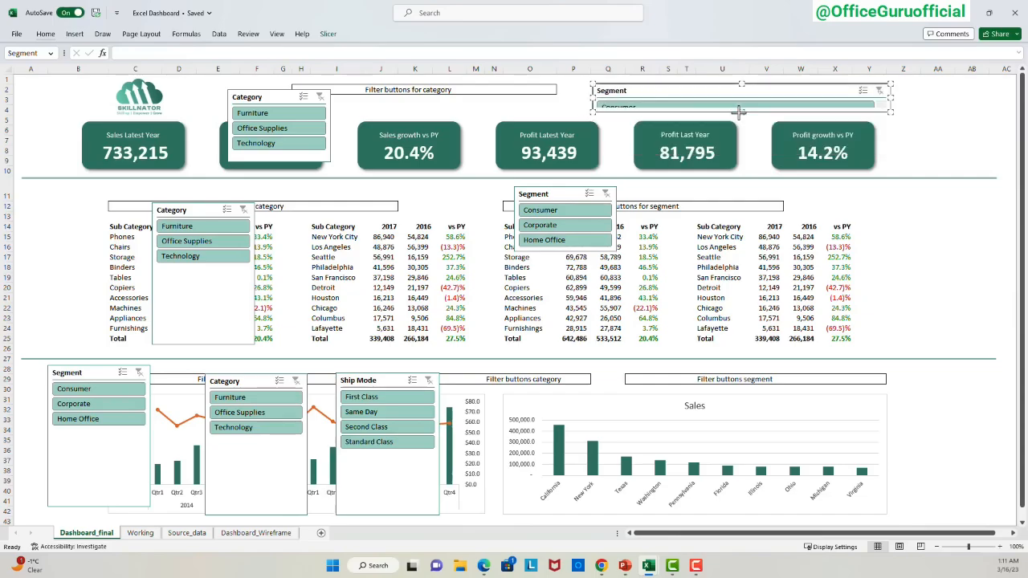
{"action": "left_click_drag", "start_coordinate": [274, 96], "coordinate": [329, 90]}
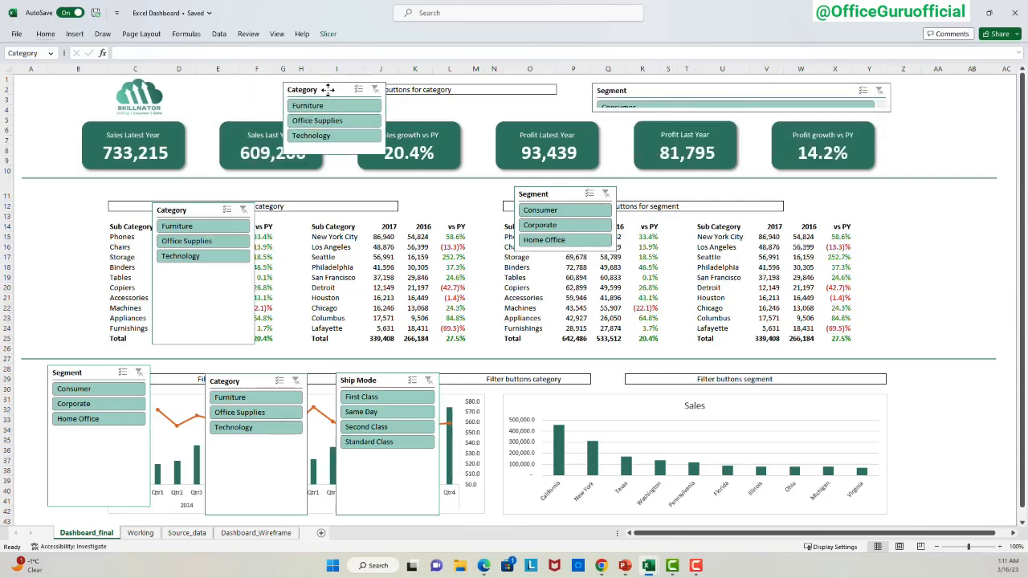
{"action": "left_click_drag", "start_coordinate": [386, 155], "coordinate": [556, 112]}
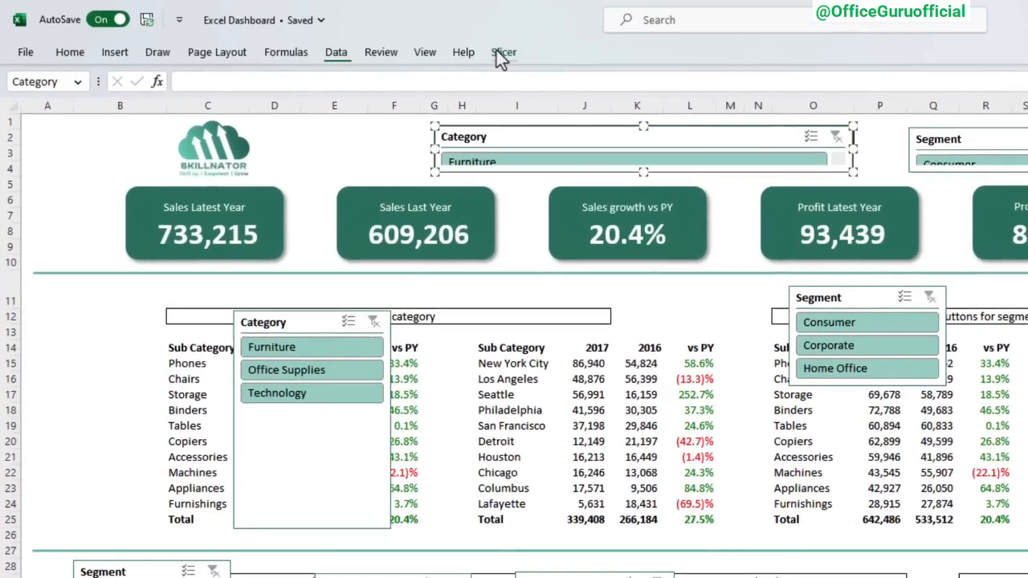
Arrange the buttons of the KPI Category and Segment slicers in 3 columns each.
{"action": "left_click", "coordinate": [501, 53]}
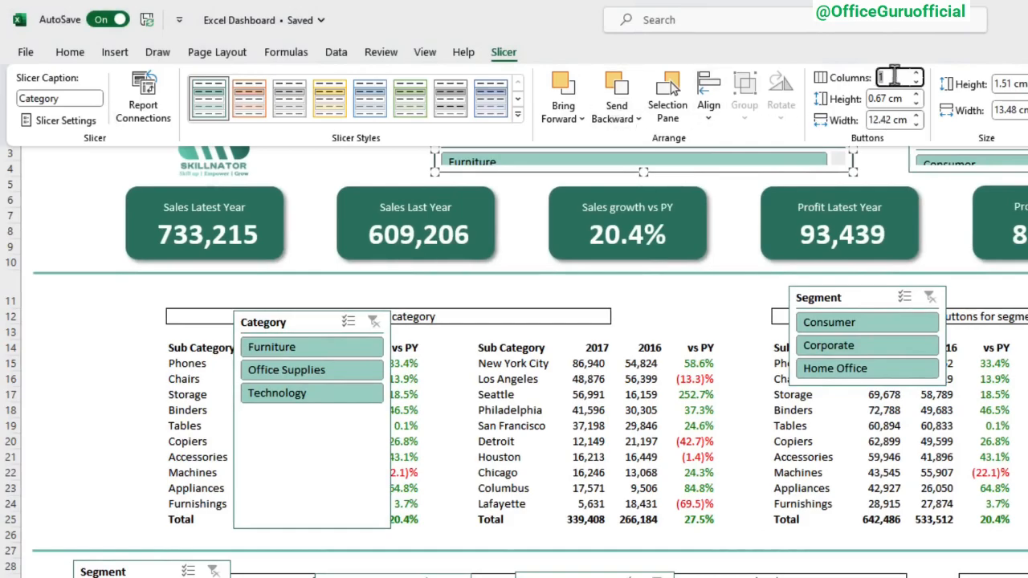
{"action": "key", "text": "Return"}
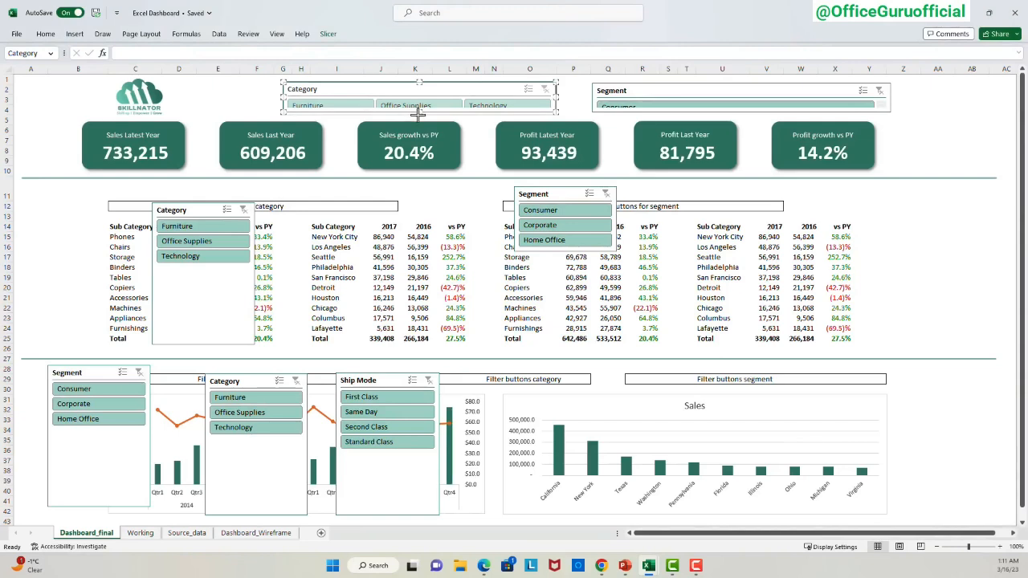
{"action": "left_click", "coordinate": [708, 111]}
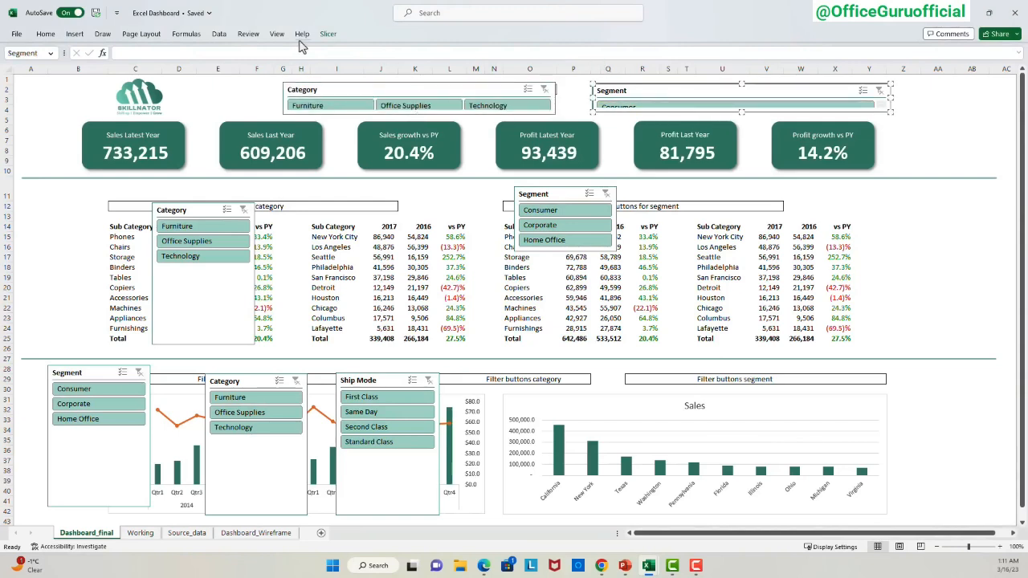
{"action": "left_click", "coordinate": [329, 33]}
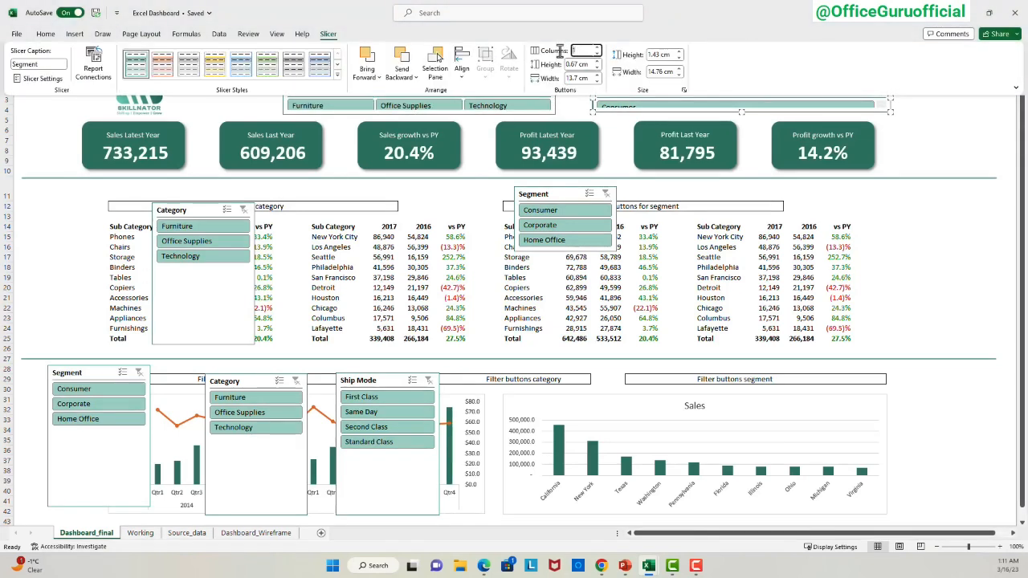
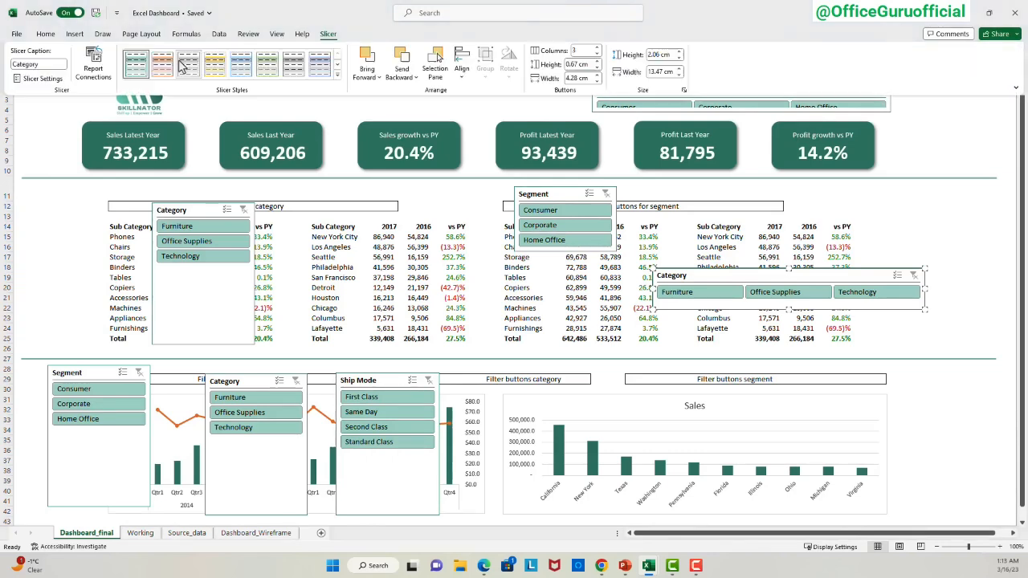
Duplicate the current slicer style as Slicer_noborder and set its Whole Slicer element to no borders.
{"action": "right_click", "coordinate": [138, 71]}
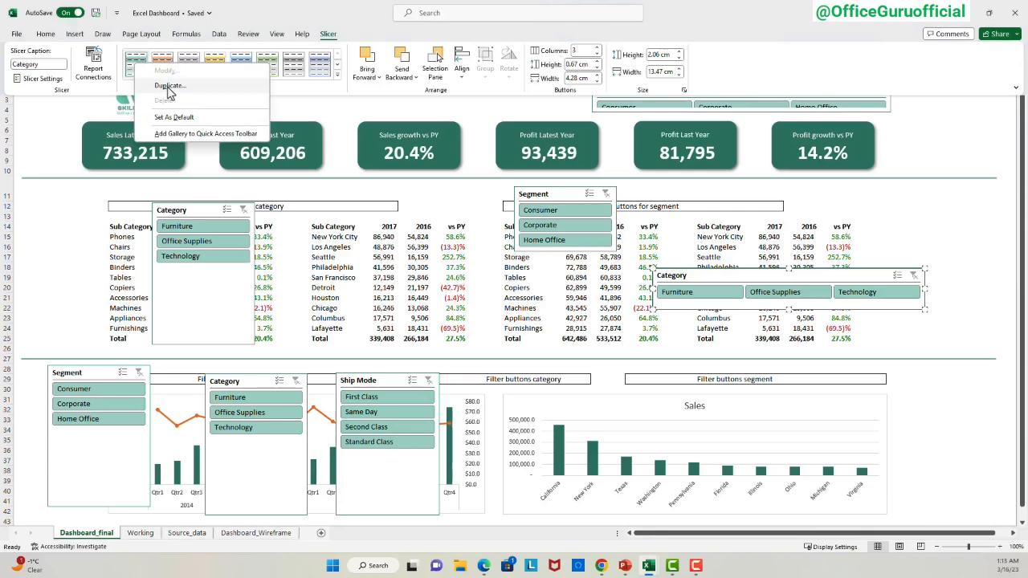
{"action": "left_click", "coordinate": [169, 86]}
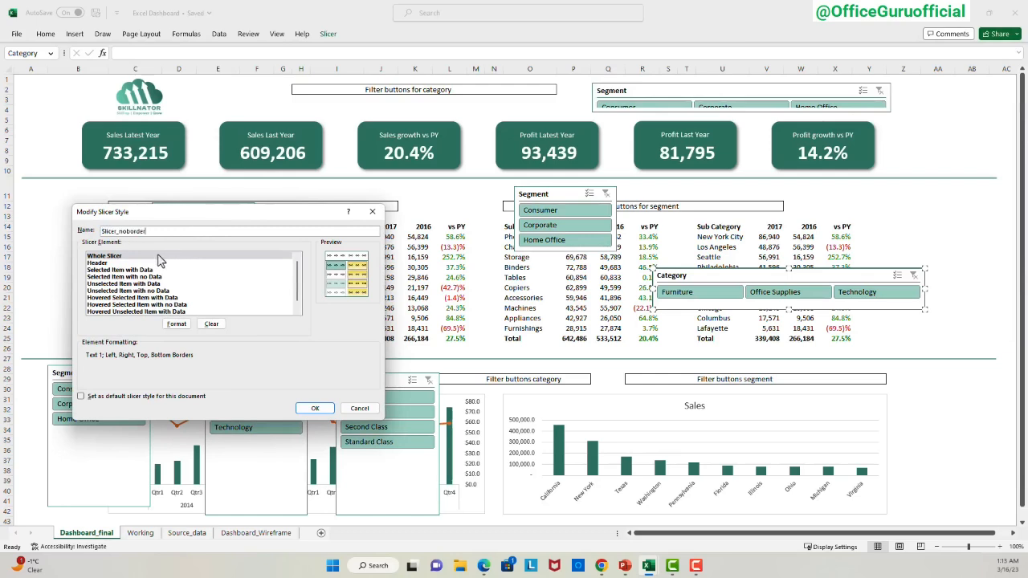
{"action": "left_click", "coordinate": [176, 324]}
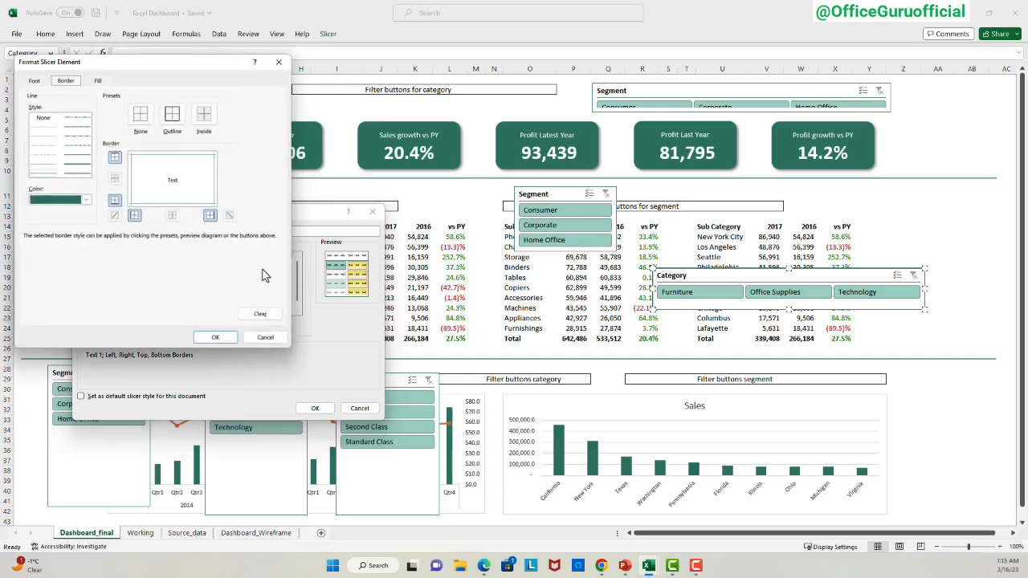
{"action": "left_click", "coordinate": [141, 114]}
{"action": "left_click", "coordinate": [215, 337]}
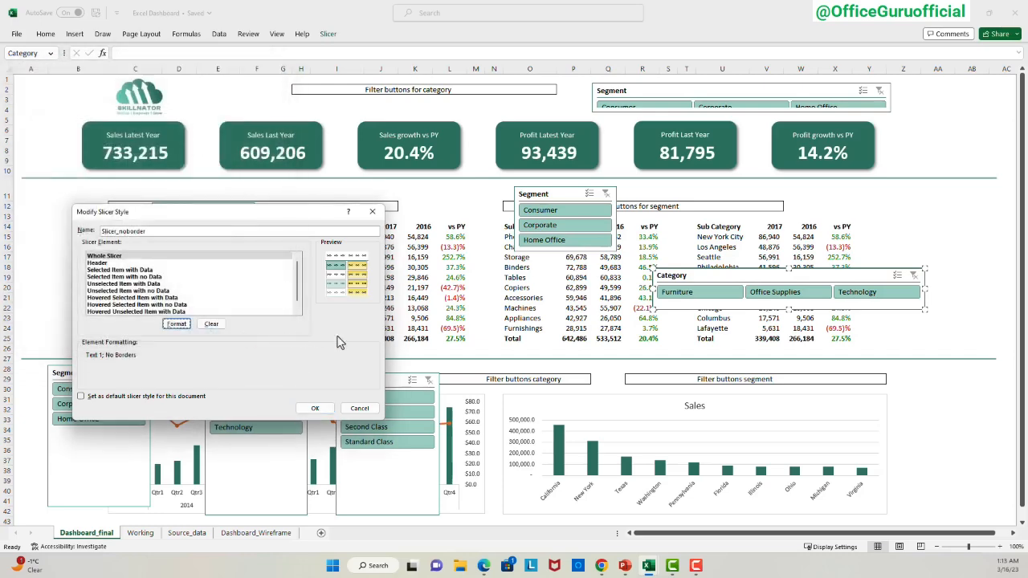
{"action": "left_click", "coordinate": [315, 409]}
{"action": "left_click", "coordinate": [726, 325]}
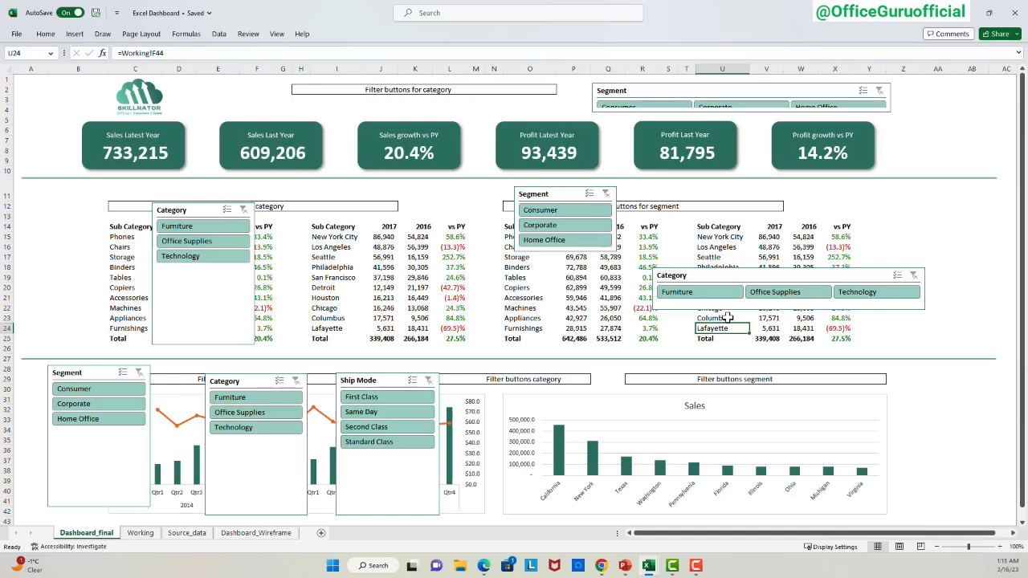
Apply the Slicer_noborder style to the KPI Category slicer.
{"action": "left_click", "coordinate": [722, 310]}
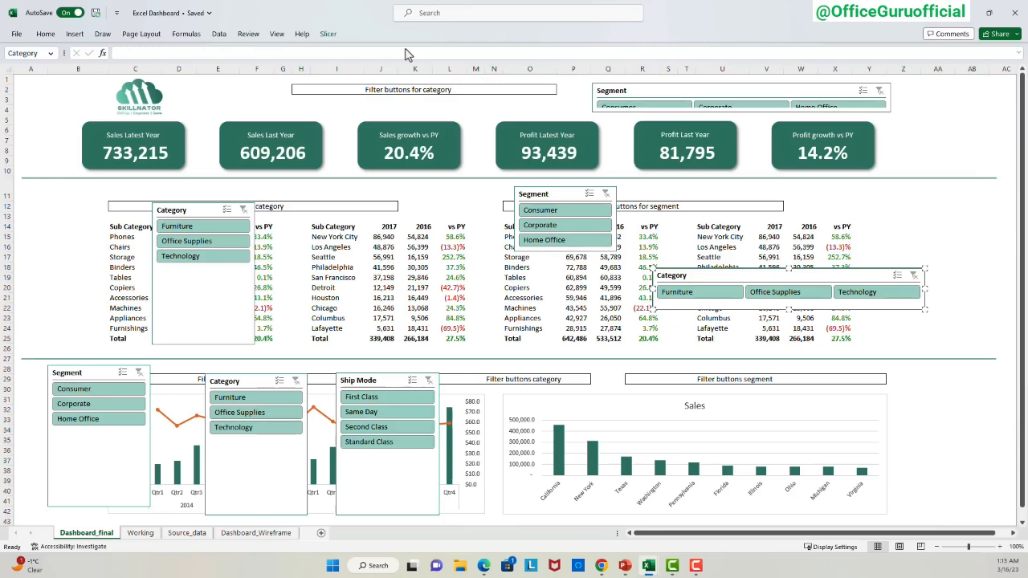
{"action": "left_click", "coordinate": [329, 35]}
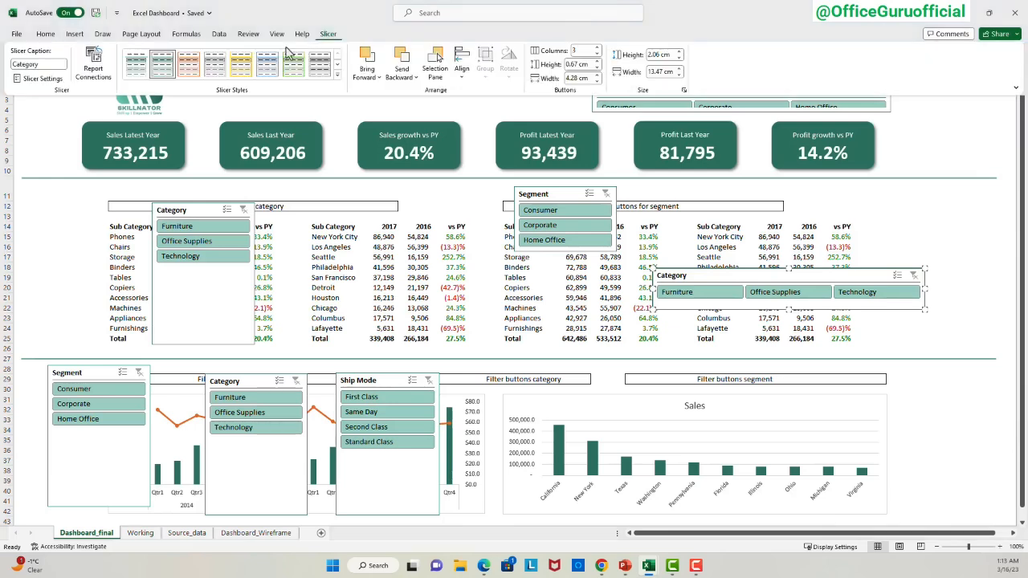
{"action": "left_click", "coordinate": [700, 329]}
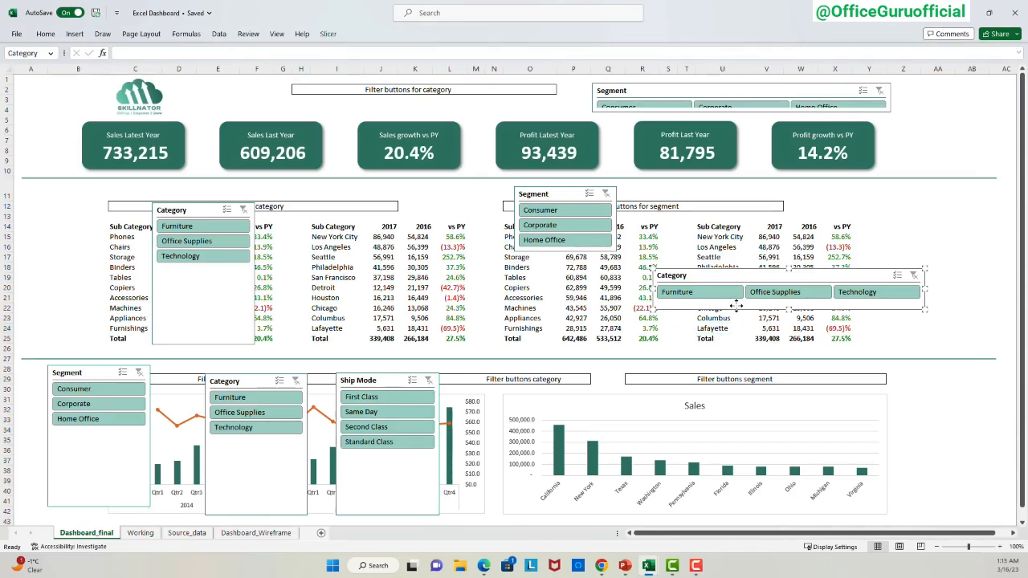
Hide the headers of the KPI Category and Segment slicers, and place Category over the category filter label above the KPI cards.
{"action": "left_click", "coordinate": [328, 34]}
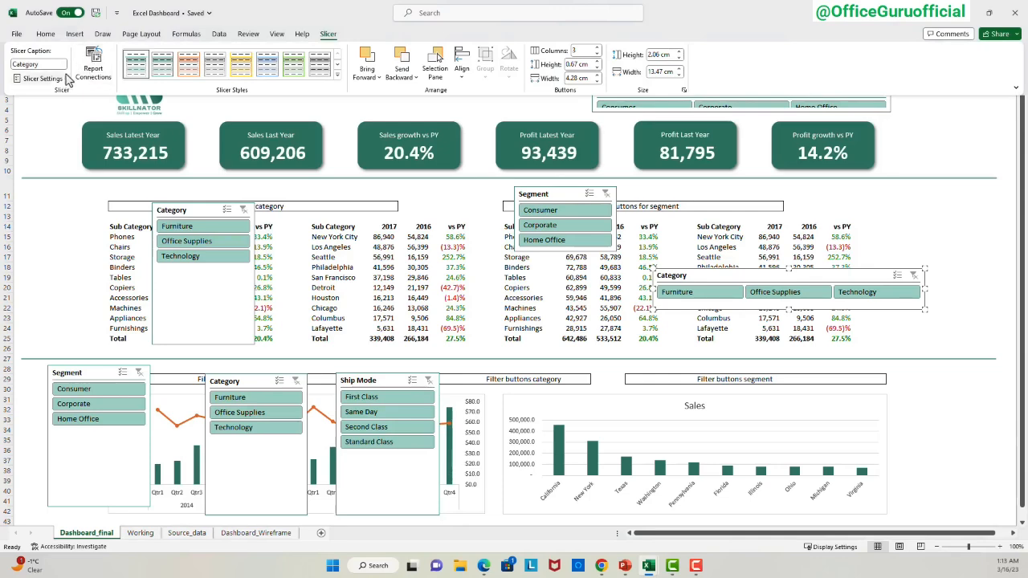
{"action": "left_click", "coordinate": [40, 78]}
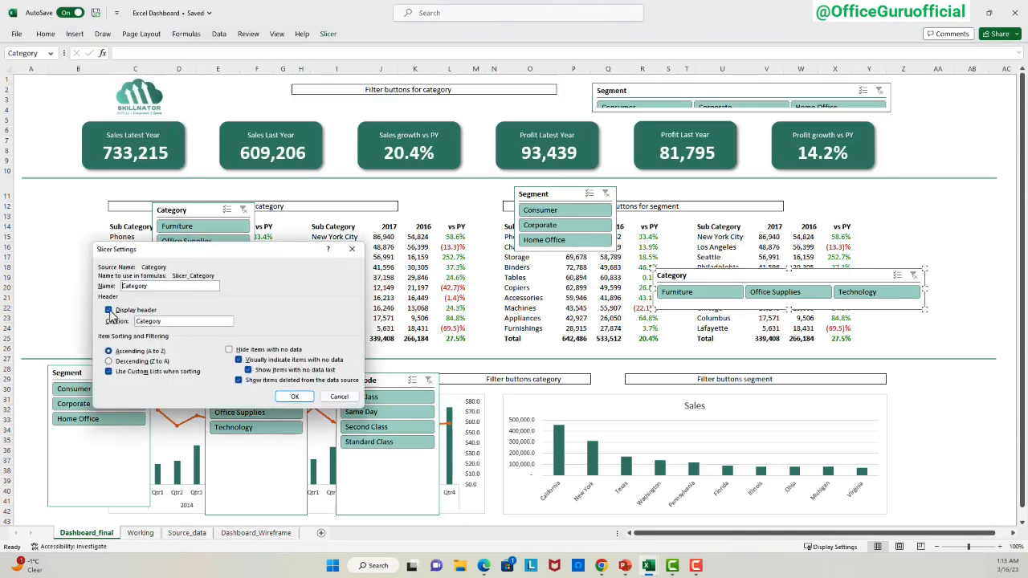
{"action": "left_click", "coordinate": [289, 397]}
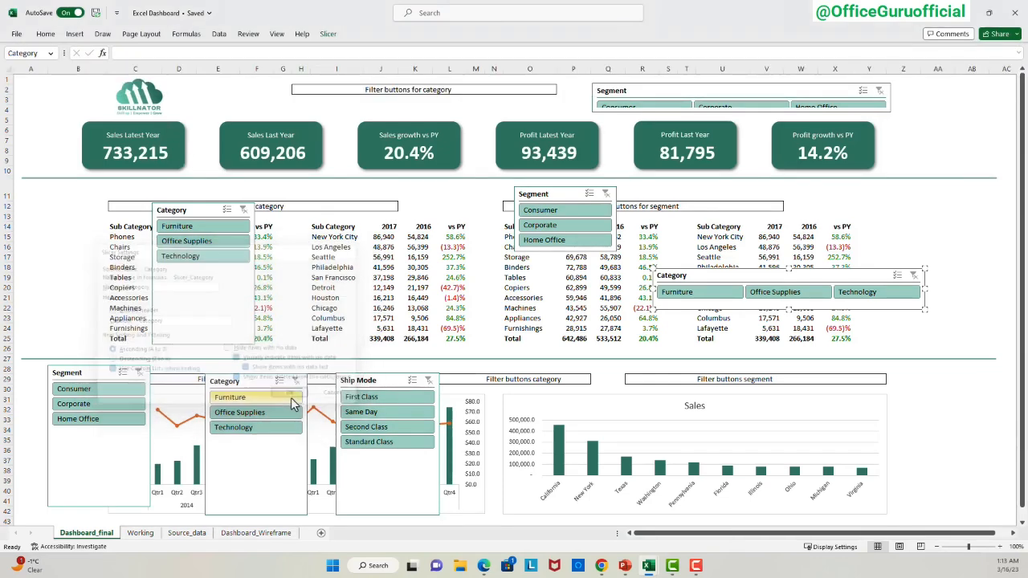
{"action": "left_click_drag", "start_coordinate": [786, 309], "coordinate": [400, 105]}
{"action": "left_click", "coordinate": [779, 319]}
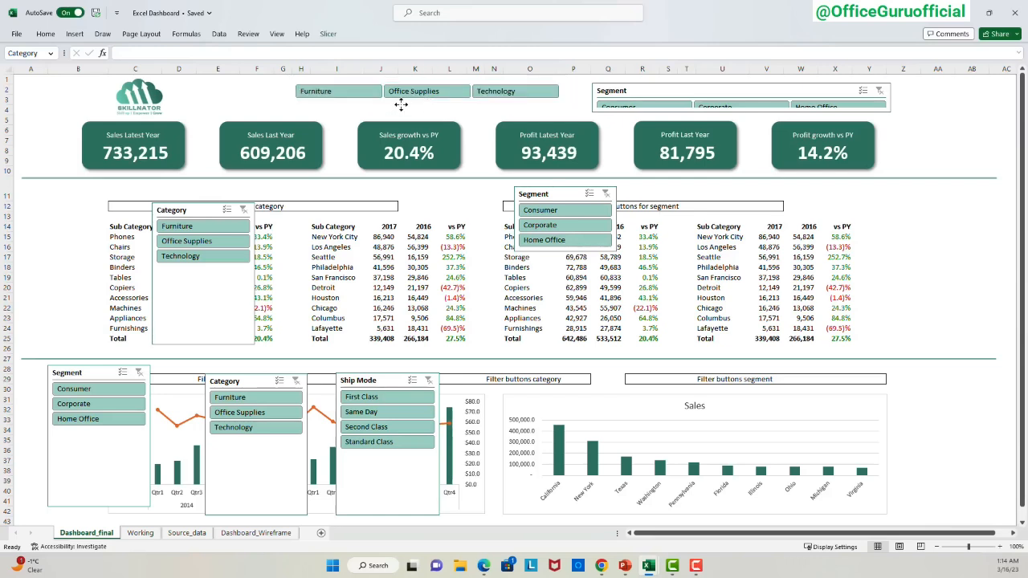
{"action": "left_click", "coordinate": [638, 91]}
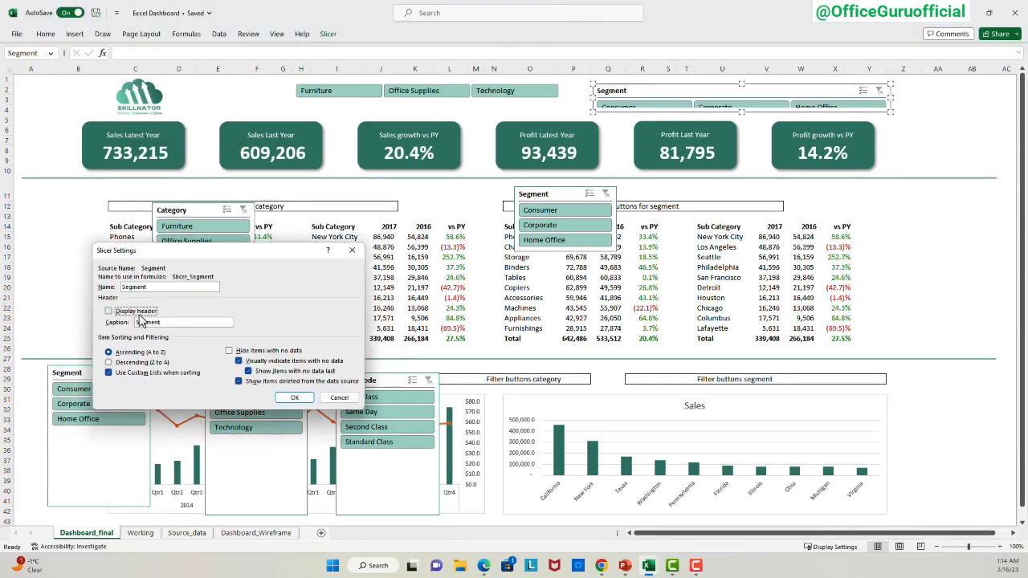
{"action": "left_click", "coordinate": [295, 397]}
Apply the Slicer_noborder style to the table and chart slicers together.
{"action": "left_click", "coordinate": [203, 211]}
{"action": "left_click", "coordinate": [538, 195], "text": "ctrl"}
{"action": "left_click", "coordinate": [362, 381], "text": "ctrl"}
{"action": "left_click", "coordinate": [328, 33]}
{"action": "left_click", "coordinate": [137, 66]}
{"action": "left_click", "coordinate": [574, 277]}
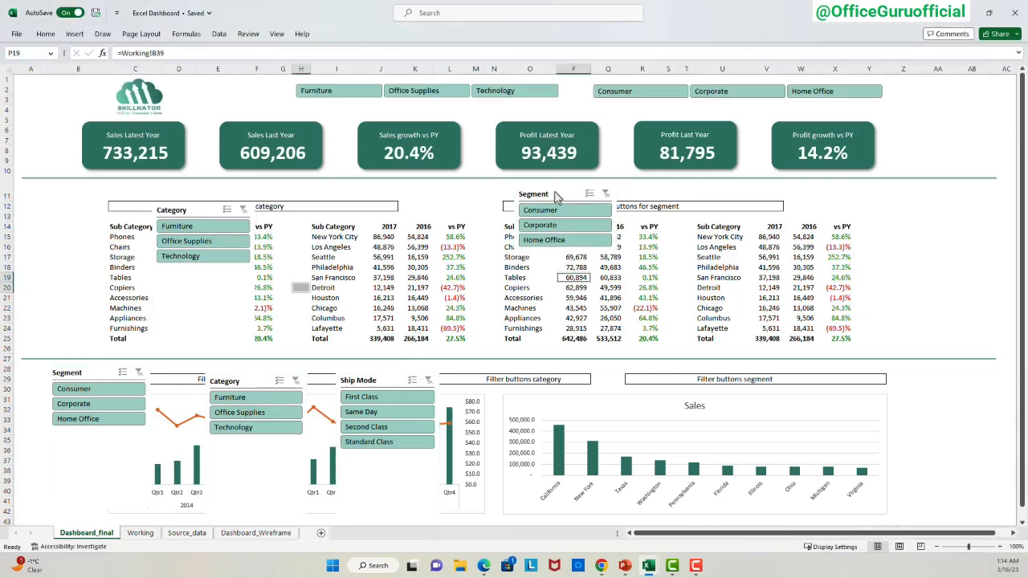
Set the table and chart Category and Segment slicers to 3 columns and the Ship Mode slicer to 4.
{"action": "left_click", "coordinate": [328, 34]}
{"action": "left_click", "coordinate": [578, 50]}
{"action": "type", "text": "3"}
{"action": "left_click", "coordinate": [361, 381]}
{"action": "type", "text": "4"}
Select all table and chart slicers and hide their headers.
{"action": "left_click", "coordinate": [73, 372]}
{"action": "left_click", "coordinate": [227, 381], "text": "ctrl"}
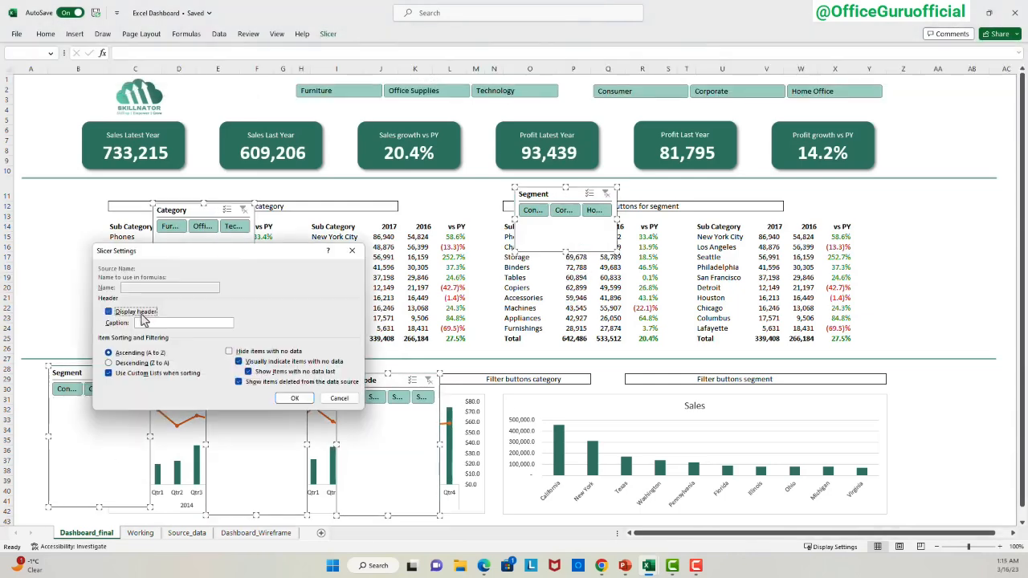
{"action": "left_click", "coordinate": [141, 313]}
Resize the table Category and Segment slicers into single rows covering the filter labels above their pairs of tables.
{"action": "left_click_drag", "start_coordinate": [203, 345], "coordinate": [212, 227]}
{"action": "left_click_drag", "start_coordinate": [185, 204], "coordinate": [139, 199]}
{"action": "left_click_drag", "start_coordinate": [209, 209], "coordinate": [404, 208]}
{"action": "left_click_drag", "start_coordinate": [538, 206], "coordinate": [520, 209]}
{"action": "left_click_drag", "start_coordinate": [548, 251], "coordinate": [548, 219]}
{"action": "left_click_drag", "start_coordinate": [599, 204], "coordinate": [793, 204]}
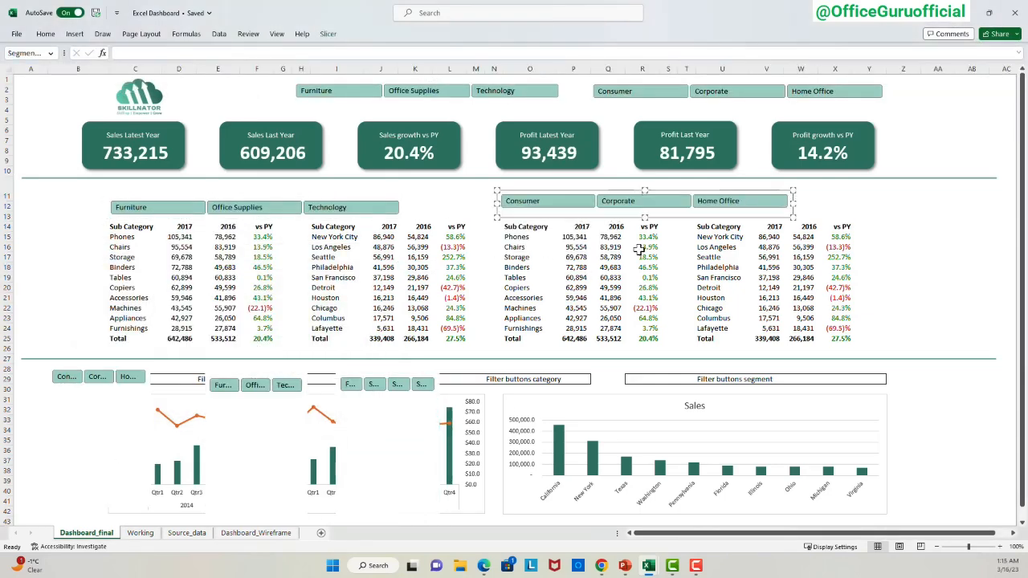
Resize the chart slicers into single rows above the charts, with Segment first, Ship Mode in the middle and Category last.
{"action": "left_click", "coordinate": [101, 369]}
{"action": "left_click_drag", "start_coordinate": [263, 375], "coordinate": [676, 367]}
{"action": "left_click_drag", "start_coordinate": [668, 508], "coordinate": [889, 378]}
{"action": "left_click_drag", "start_coordinate": [404, 424], "coordinate": [415, 415]}
{"action": "left_click_drag", "start_coordinate": [399, 506], "coordinate": [398, 388]}
{"action": "left_click_drag", "start_coordinate": [450, 375], "coordinate": [596, 378]}
{"action": "left_click", "coordinate": [99, 438]}
{"action": "left_click_drag", "start_coordinate": [99, 507], "coordinate": [99, 387]}
{"action": "left_click_drag", "start_coordinate": [201, 377], "coordinate": [345, 376]}
{"action": "left_click", "coordinate": [937, 391]}
Give the table Category and Segment slicers the same height and align them by their middles.
{"action": "left_click", "coordinate": [393, 199]}
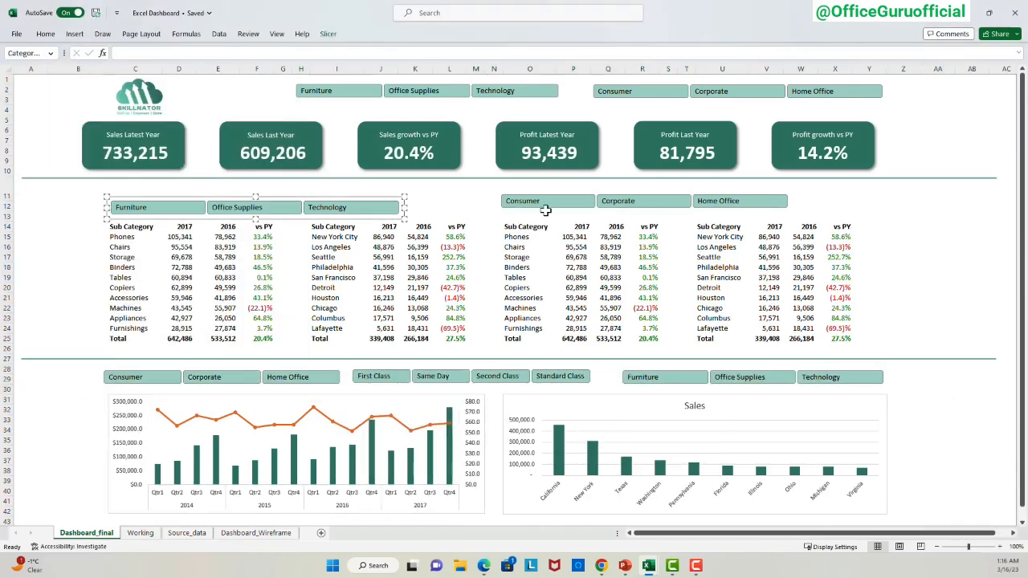
{"action": "left_click", "coordinate": [546, 212], "text": "ctrl"}
{"action": "left_click", "coordinate": [328, 33]}
{"action": "left_click", "coordinate": [462, 63]}
{"action": "left_click", "coordinate": [493, 152]}
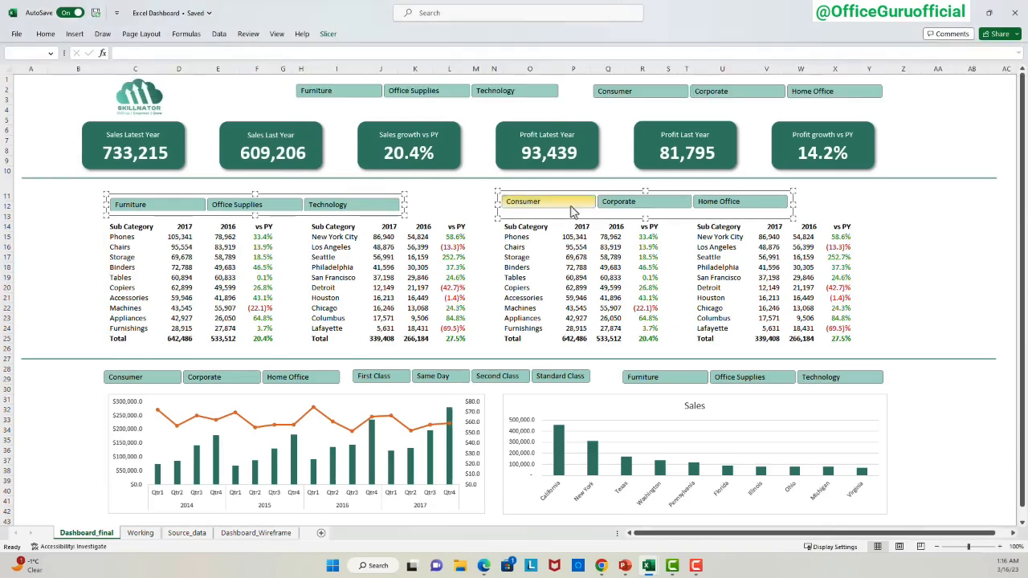
{"action": "left_click", "coordinate": [679, 59]}
{"action": "left_click", "coordinate": [462, 62]}
{"action": "left_click", "coordinate": [493, 153]}
{"action": "left_click", "coordinate": [547, 256]}
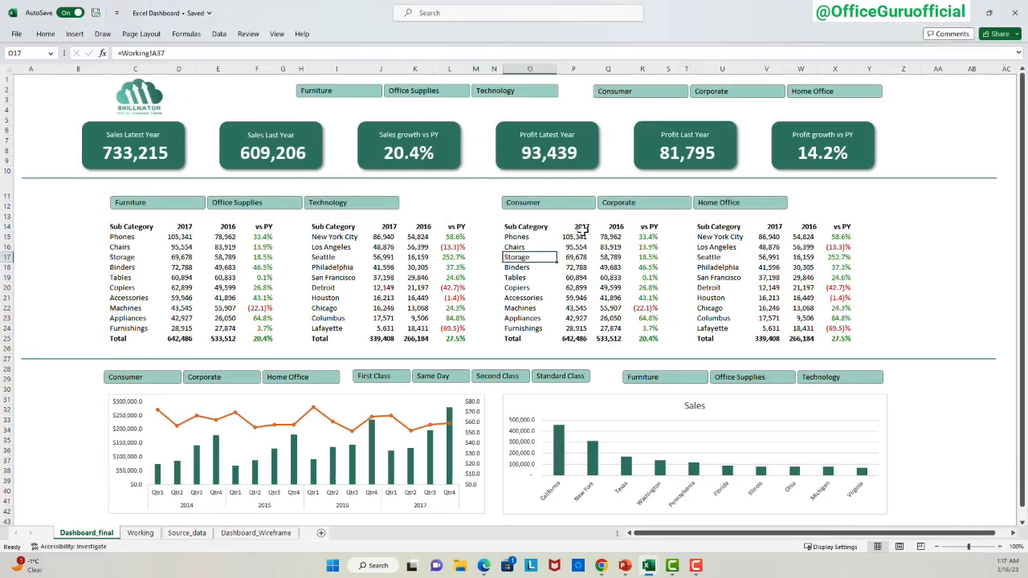
Adjust the height of the KPI Category and Segment slicers together.
{"action": "left_click", "coordinate": [554, 101]}
{"action": "left_click", "coordinate": [743, 101], "text": "ctrl"}
{"action": "left_click", "coordinate": [327, 34]}
{"action": "left_click", "coordinate": [666, 56]}
Give the chart Segment, Ship Mode and Category slicers a common height and align them by their middles.
{"action": "left_click", "coordinate": [224, 368]}
{"action": "left_click", "coordinate": [436, 367], "text": "ctrl"}
{"action": "left_click", "coordinate": [752, 368], "text": "ctrl"}
{"action": "left_click", "coordinate": [328, 33]}
{"action": "left_click", "coordinate": [679, 52]}
{"action": "left_click", "coordinate": [680, 52]}
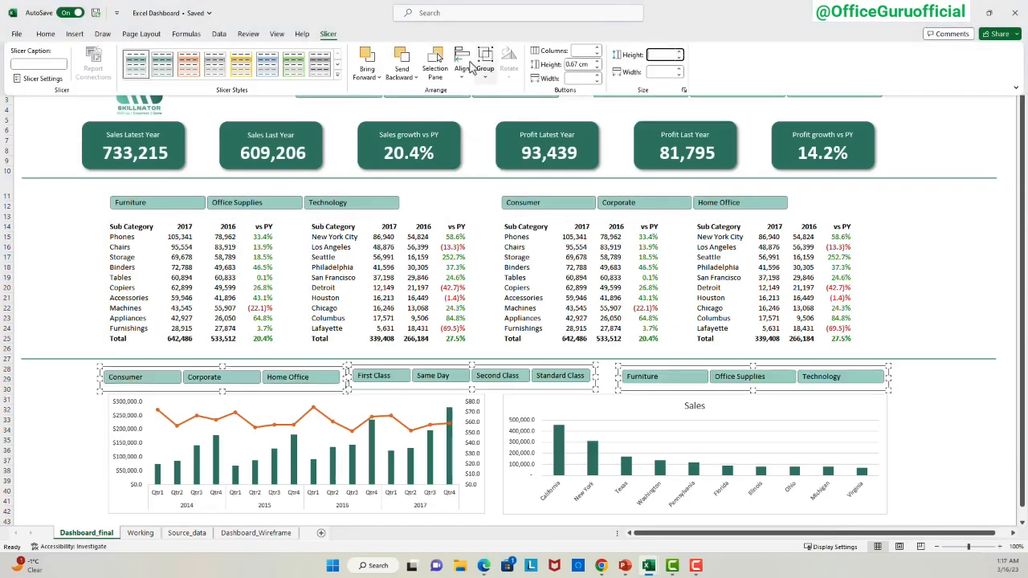
{"action": "left_click", "coordinate": [462, 63]}
{"action": "left_click", "coordinate": [493, 153]}
{"action": "left_click", "coordinate": [746, 265]}
Remove the border of the quarterly combo chart and set the state Sales chart's plot area border to No line.
{"action": "double_click", "coordinate": [475, 399]}
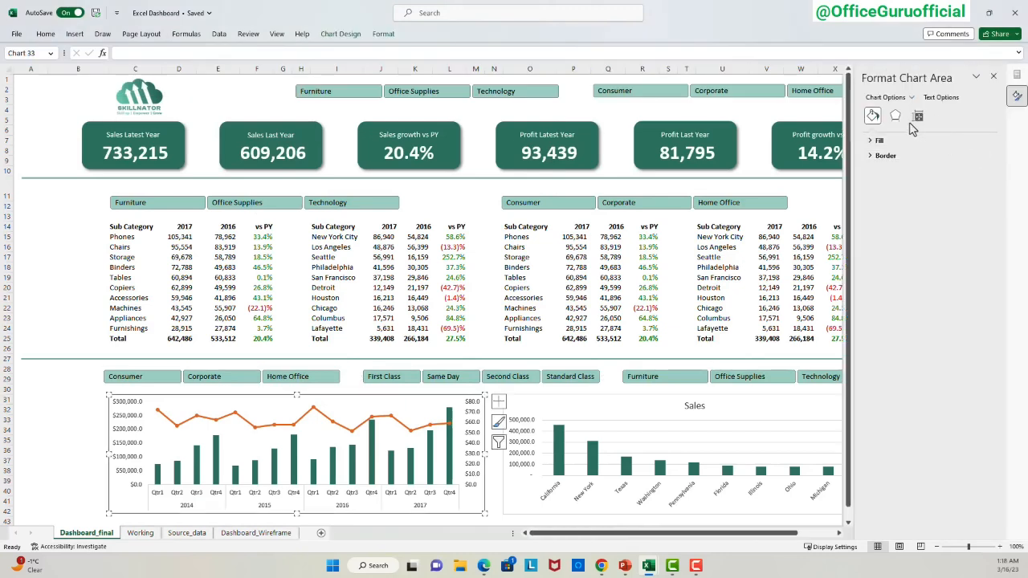
{"action": "left_click", "coordinate": [886, 155]}
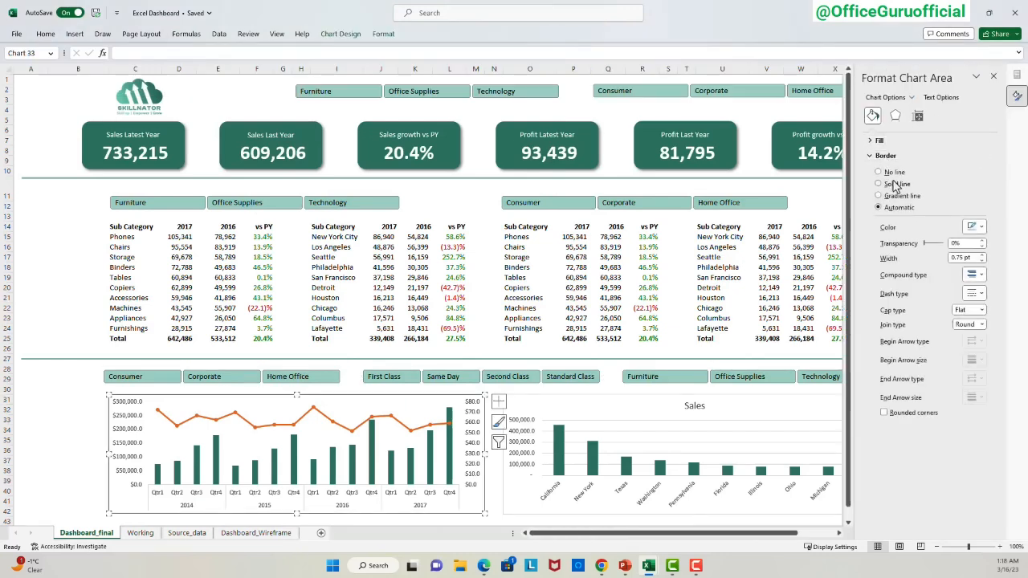
{"action": "left_click", "coordinate": [893, 173]}
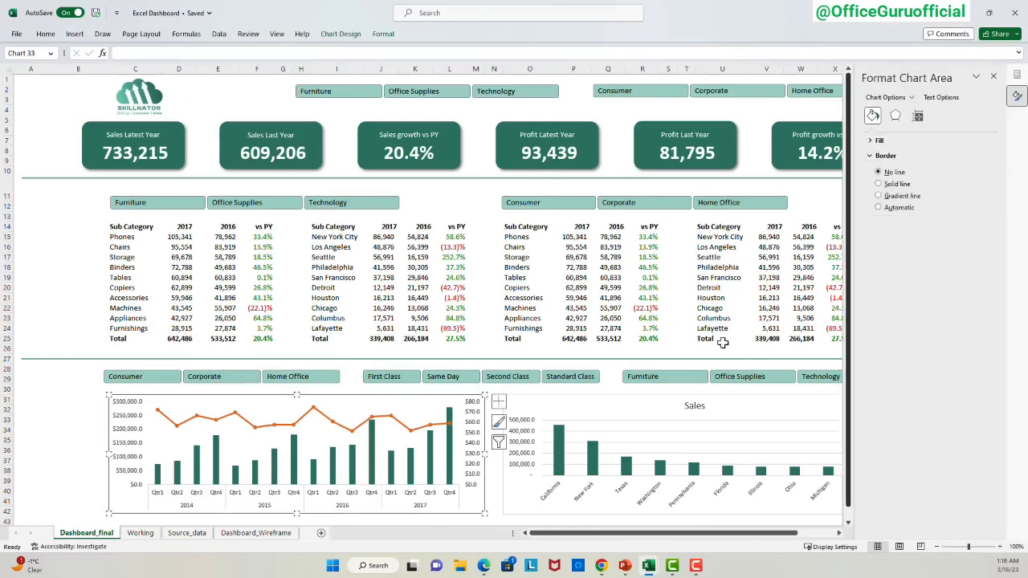
{"action": "left_click", "coordinate": [622, 422]}
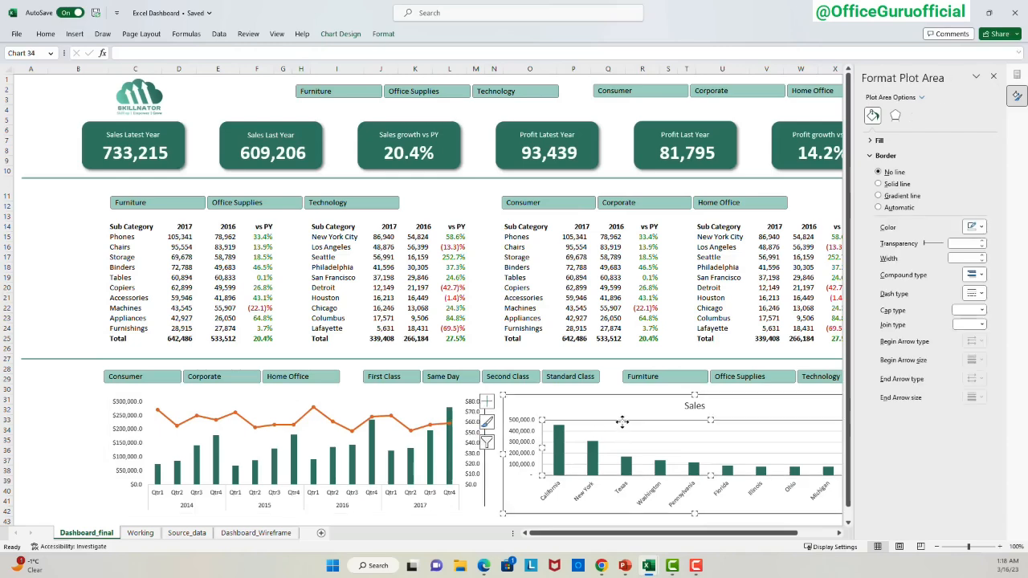
{"action": "left_click", "coordinate": [880, 172]}
{"action": "left_click", "coordinate": [994, 78]}
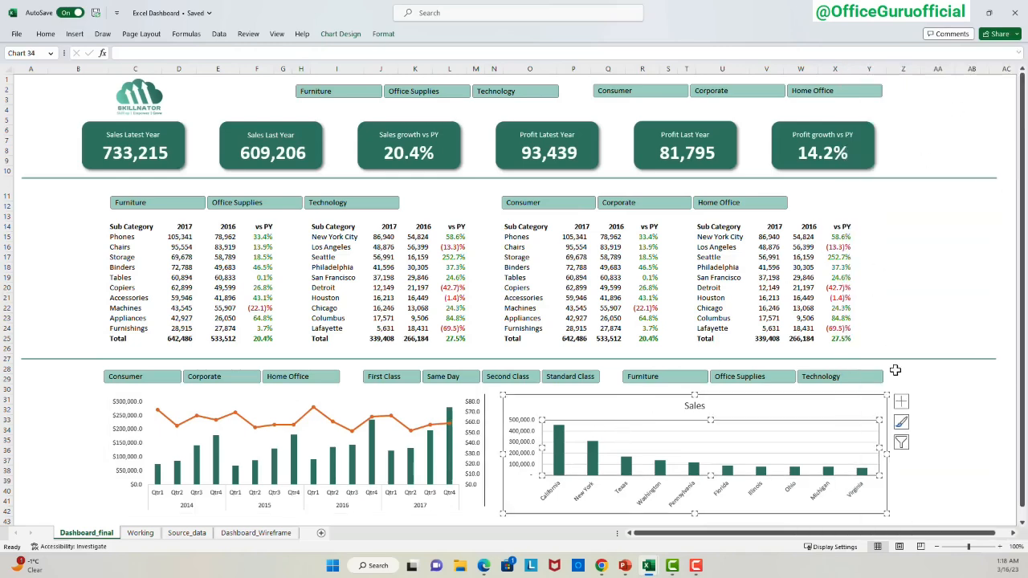
Delete the horizontal gridlines from the state Sales chart.
{"action": "left_click", "coordinate": [953, 420]}
{"action": "left_click", "coordinate": [721, 439]}
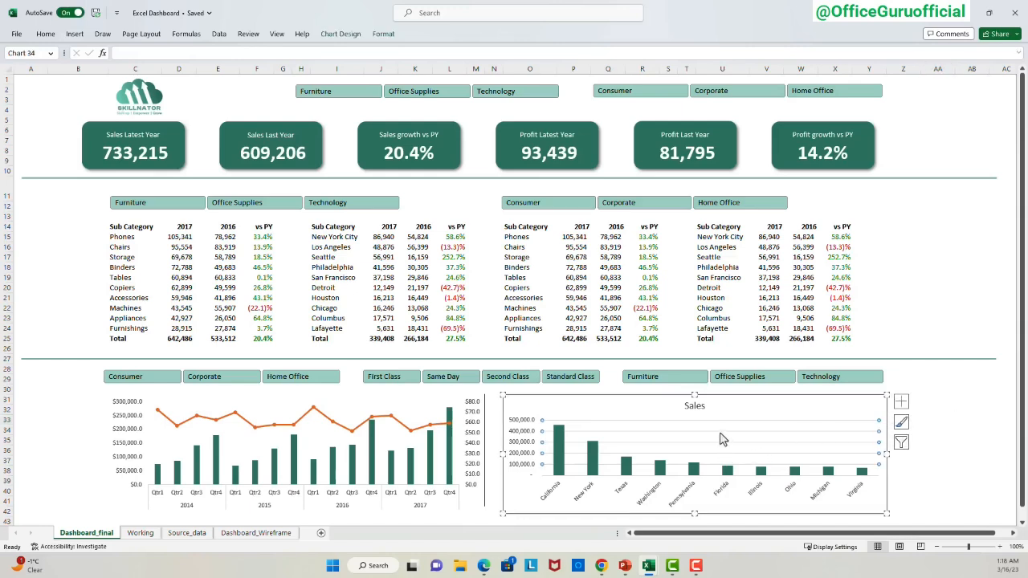
{"action": "key", "text": "Delete"}
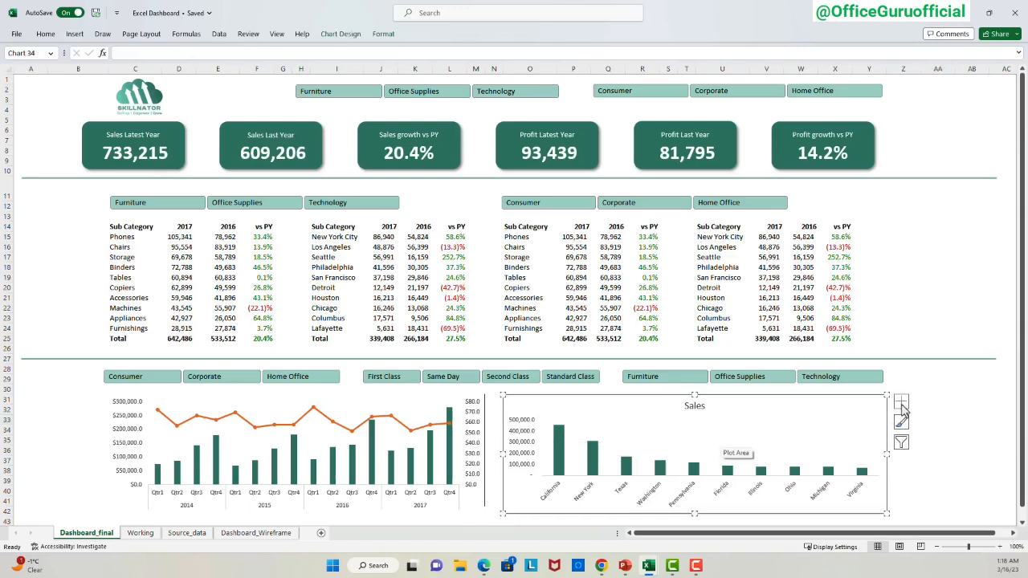
{"action": "left_click", "coordinate": [906, 378]}
Set the gap width of the quarterly chart's columns to 39% and add data labels to its price line.
{"action": "left_click", "coordinate": [372, 466]}
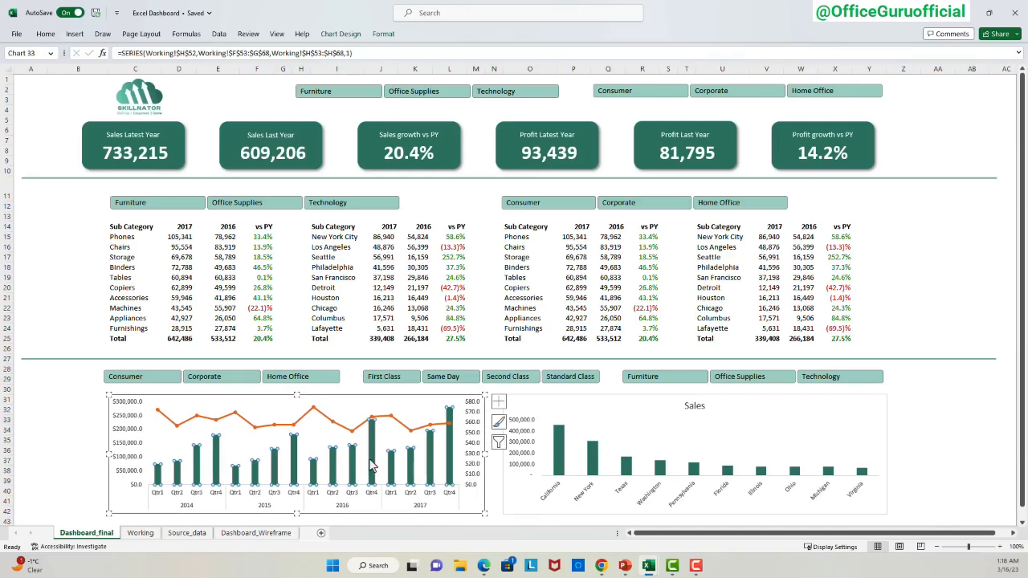
{"action": "double_click", "coordinate": [372, 466]}
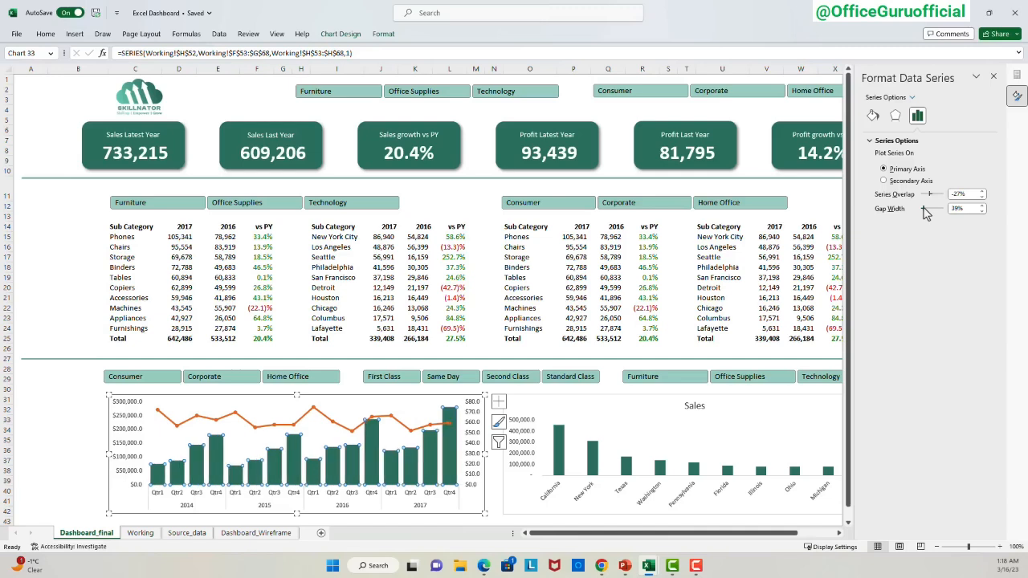
{"action": "left_click", "coordinate": [874, 115]}
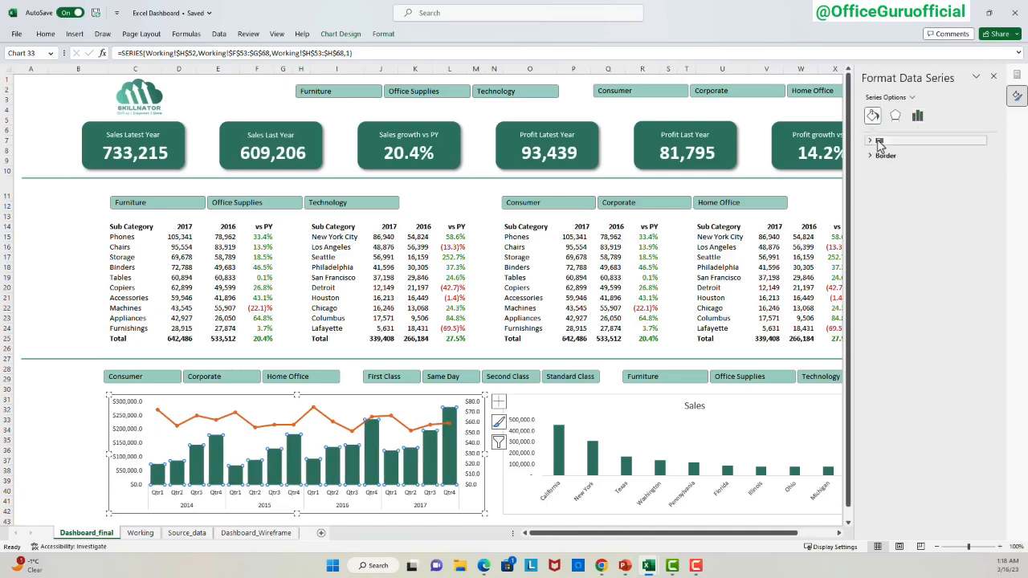
{"action": "left_click", "coordinate": [879, 141]}
{"action": "left_click", "coordinate": [53, 402]}
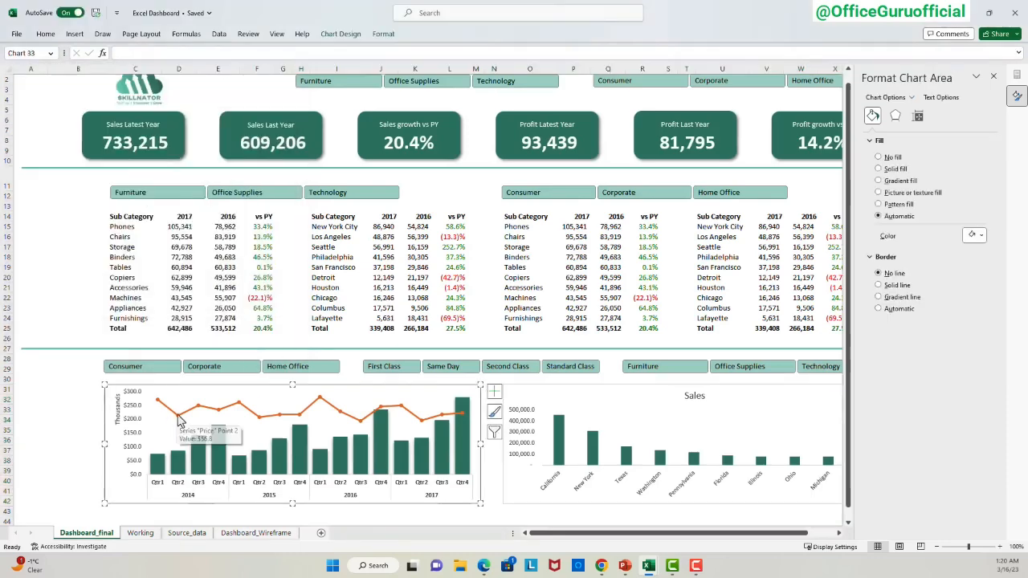
{"action": "left_click", "coordinate": [179, 421]}
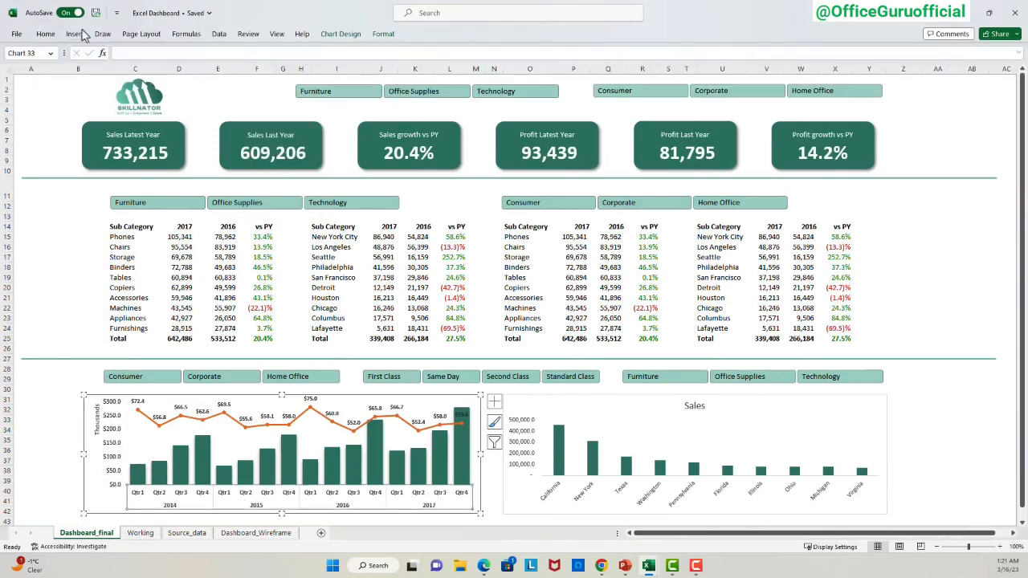
Set the state Sales chart's value axis to display in Thousands and add data labels to its columns.
{"action": "left_click", "coordinate": [521, 460]}
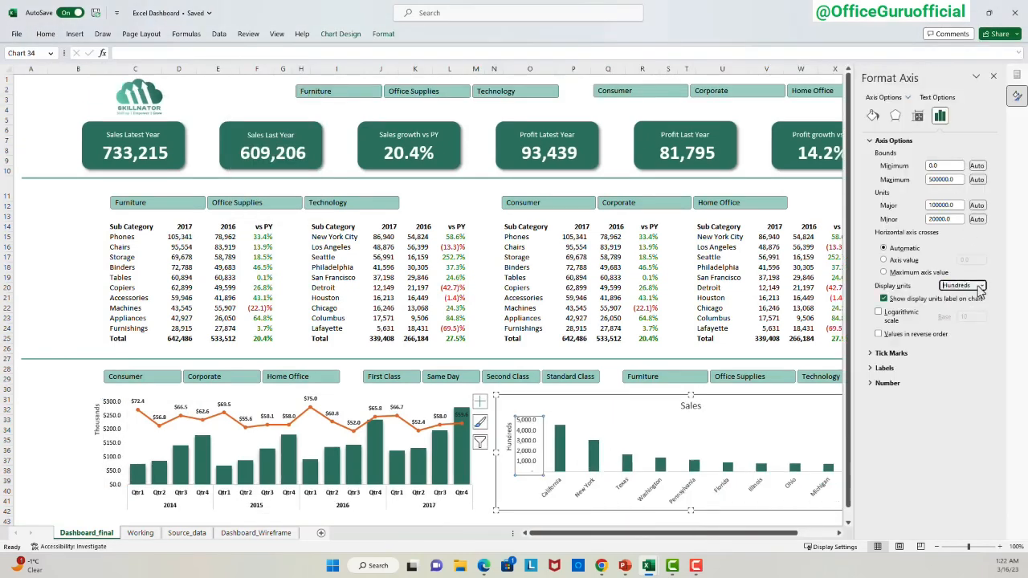
{"action": "left_click", "coordinate": [649, 459]}
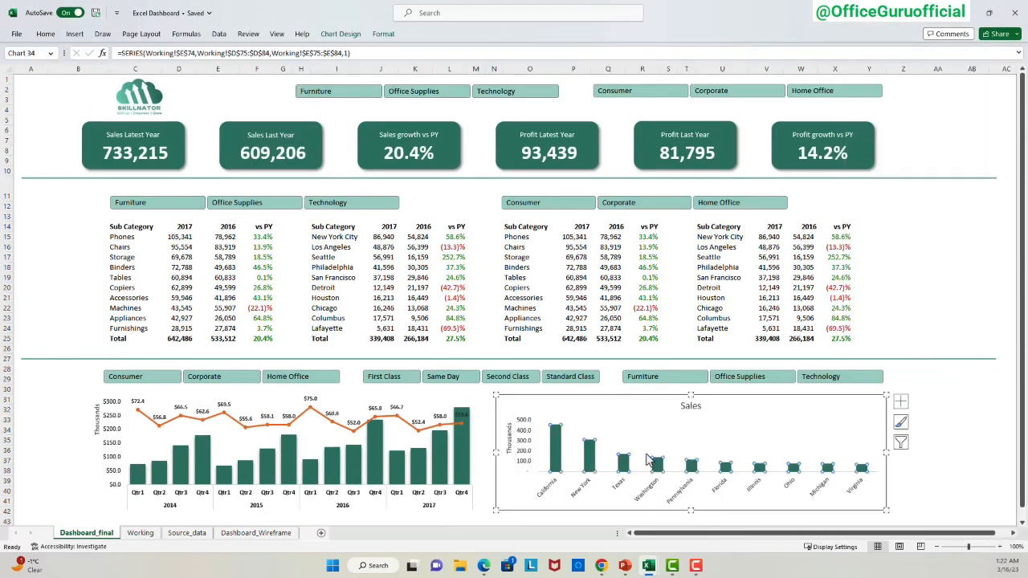
{"action": "double_click", "coordinate": [649, 459]}
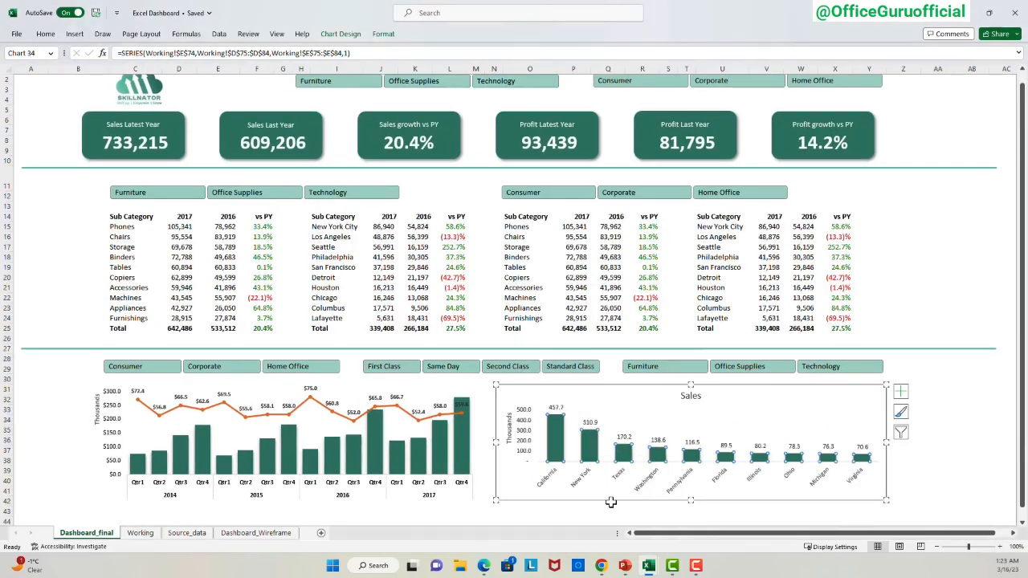
Make the category axis labels and data labels of the state Sales chart bold.
{"action": "left_click", "coordinate": [582, 482]}
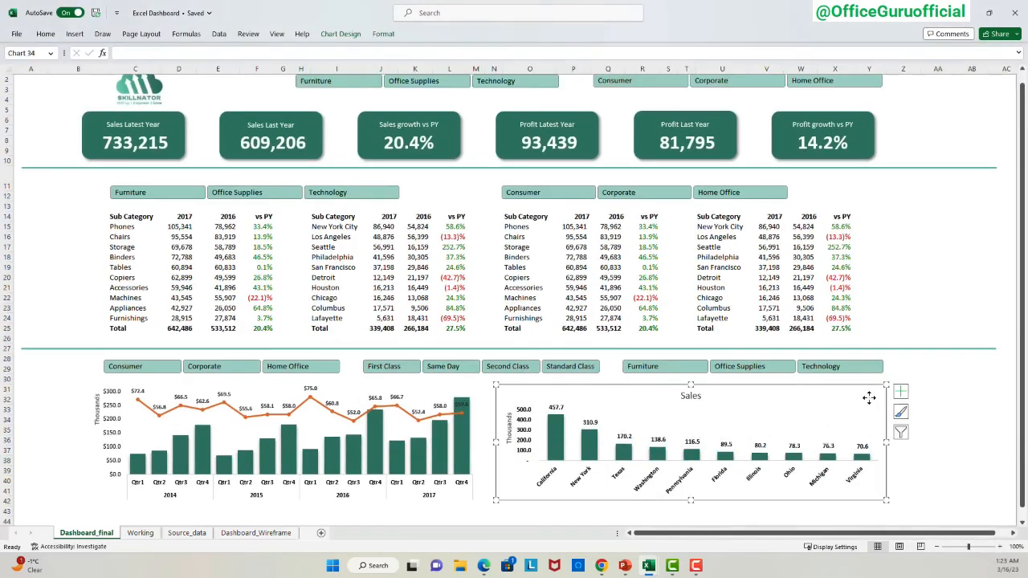
{"action": "left_click", "coordinate": [922, 392]}
{"action": "scroll", "coordinate": [918, 398], "scroll_direction": "up", "scroll_amount": 1}
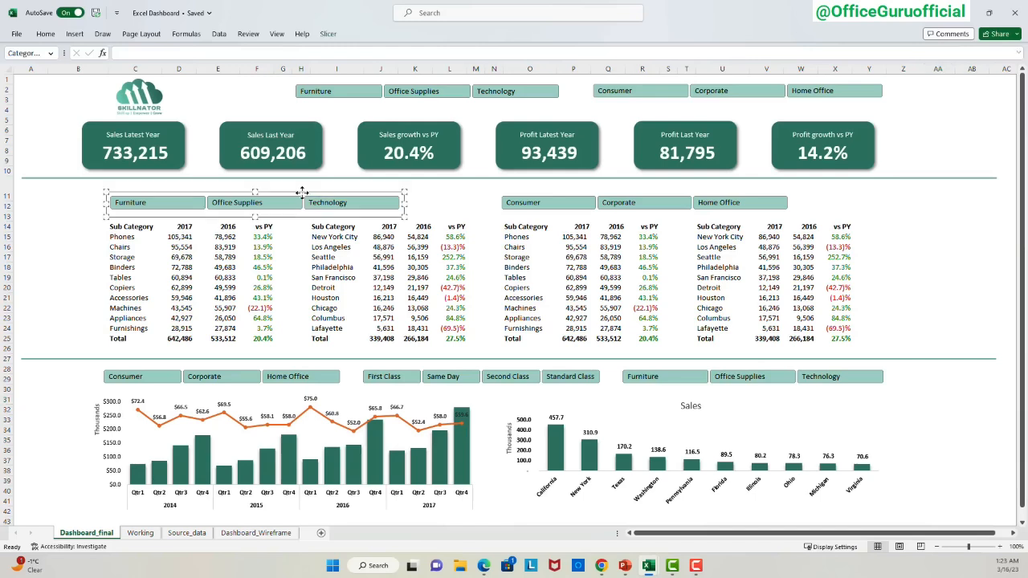
Narrow the chart Category slicer slightly and widen the table Segment slicer a little beyond the growth tables' edge.
{"action": "left_click", "coordinate": [890, 379]}
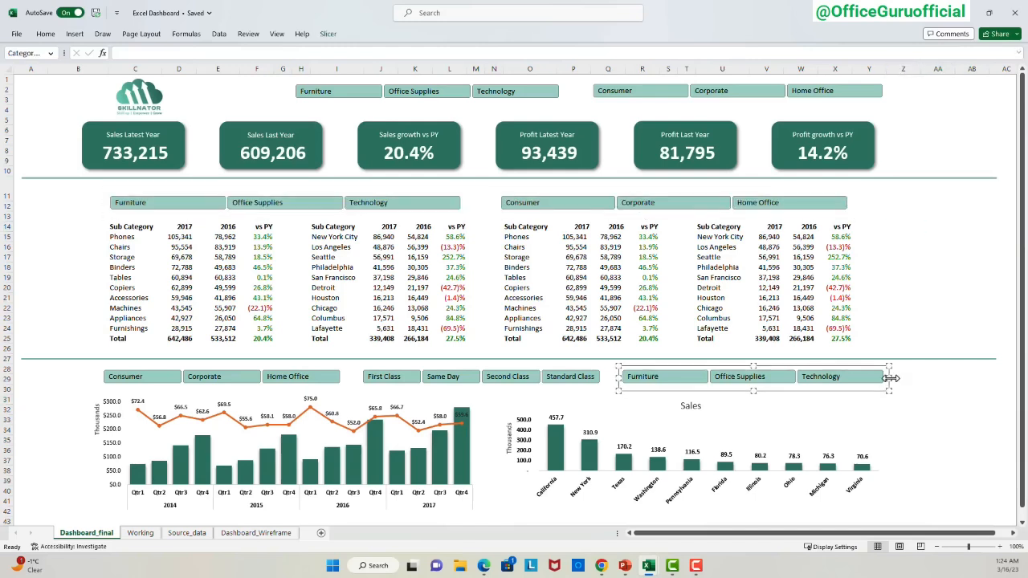
{"action": "left_click_drag", "start_coordinate": [891, 379], "coordinate": [887, 379]}
{"action": "left_click", "coordinate": [910, 406]}
{"action": "left_click", "coordinate": [873, 369]}
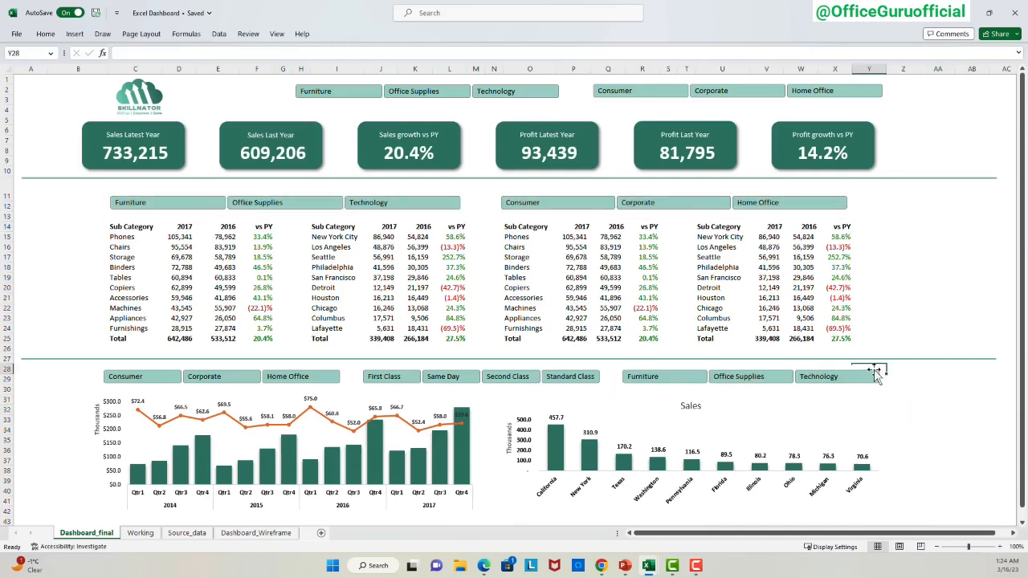
{"action": "left_click_drag", "start_coordinate": [854, 203], "coordinate": [868, 203]}
{"action": "left_click", "coordinate": [903, 248]}
Reduce the font size of the state chart's category axis labels so the state names fit horizontally.
{"action": "left_click", "coordinate": [764, 407]}
{"action": "double_click", "coordinate": [586, 488]}
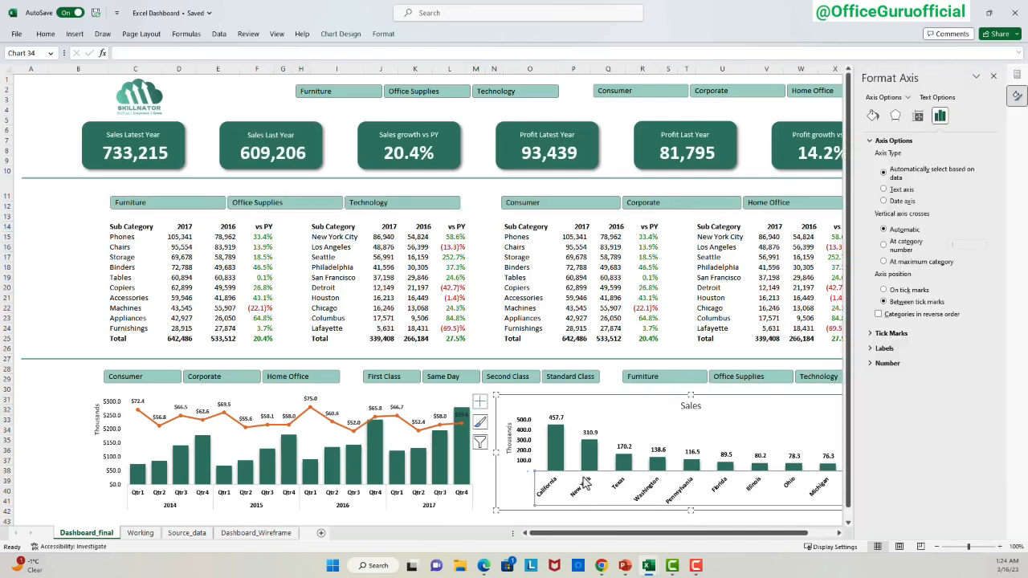
{"action": "left_click", "coordinate": [938, 98]}
{"action": "left_click", "coordinate": [896, 115]}
{"action": "left_click", "coordinate": [918, 117]}
{"action": "left_click", "coordinate": [995, 78]}
{"action": "left_click", "coordinate": [46, 34]}
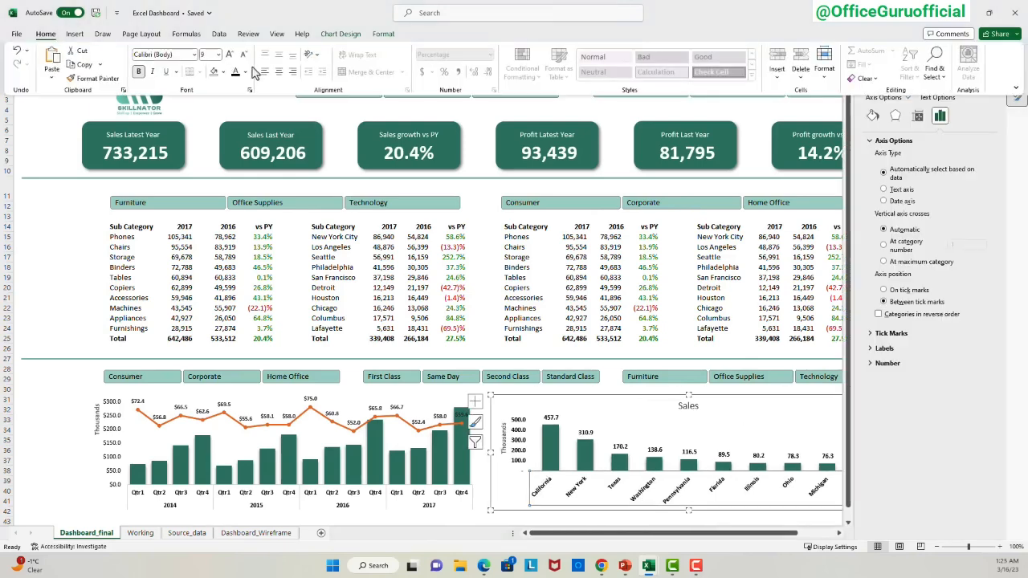
{"action": "left_click", "coordinate": [246, 55]}
{"action": "left_click", "coordinate": [994, 78]}
{"action": "left_click", "coordinate": [971, 381]}
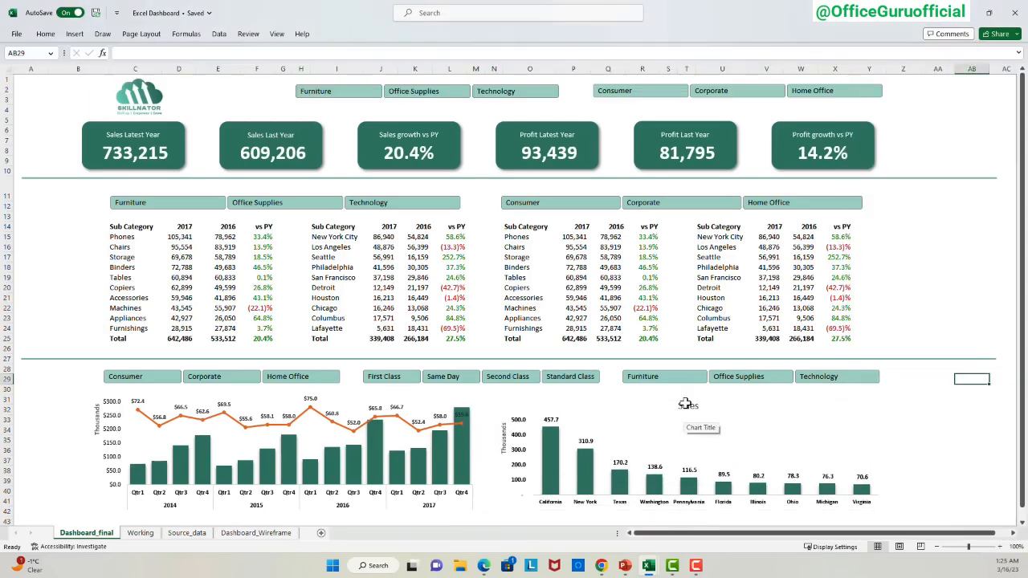
Retitle the state chart "Statest with highest all time Sales" and nudge the chart slightly to the left.
{"action": "left_click", "coordinate": [686, 404]}
{"action": "left_click", "coordinate": [681, 405]}
{"action": "type", "text": "Statest with highest all time"}
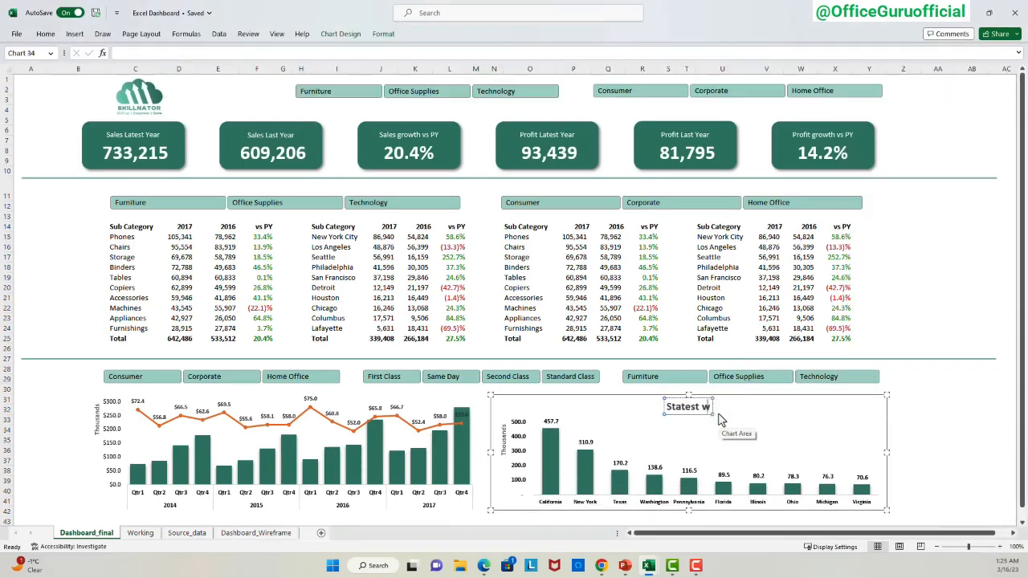
{"action": "left_click", "coordinate": [684, 395]}
{"action": "left_click_drag", "start_coordinate": [684, 396], "coordinate": [673, 396]}
Delete the value axis of the state chart and nudge the chart slightly back to the right.
{"action": "left_click", "coordinate": [516, 456]}
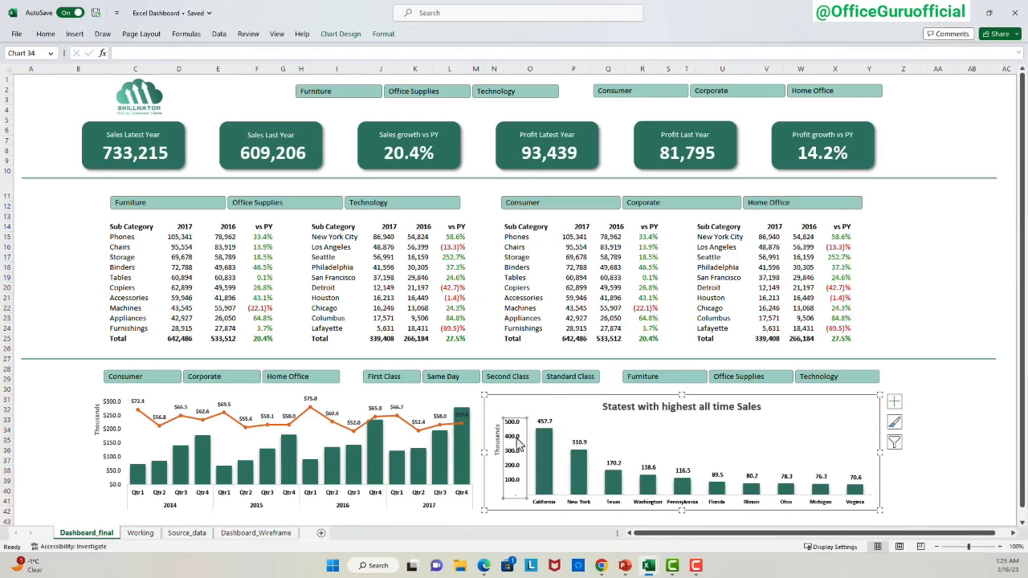
{"action": "key", "text": "Delete"}
{"action": "left_click_drag", "start_coordinate": [585, 394], "coordinate": [595, 395]}
{"action": "left_click", "coordinate": [906, 472]}
{"action": "left_click", "coordinate": [782, 419]}
{"action": "left_click", "coordinate": [928, 441]}
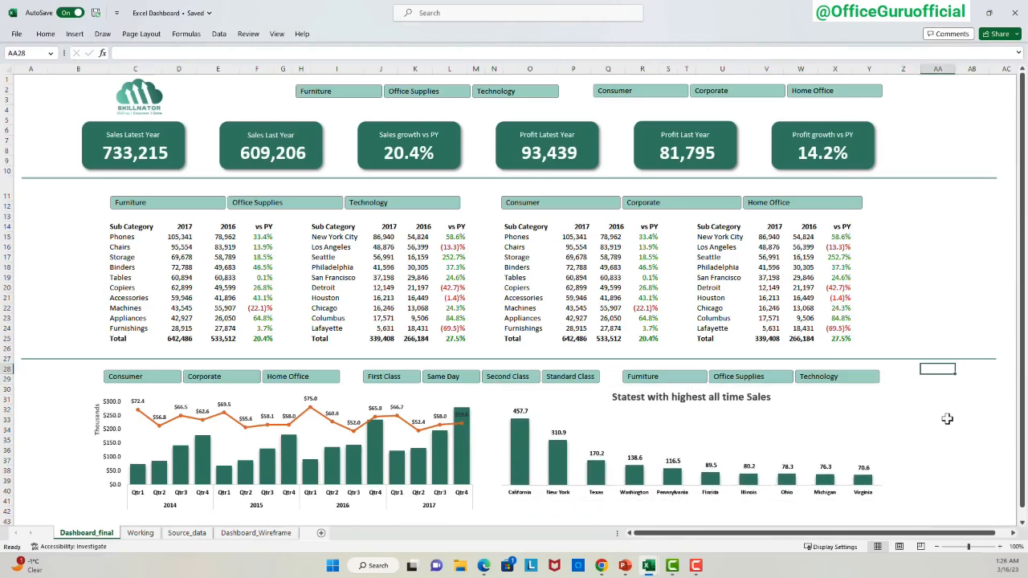
Apply the same top and bottom border lines to the Total rows of all four growth tables.
{"action": "left_click_drag", "start_coordinate": [117, 338], "coordinate": [258, 339]}
{"action": "left_click", "coordinate": [46, 35]}
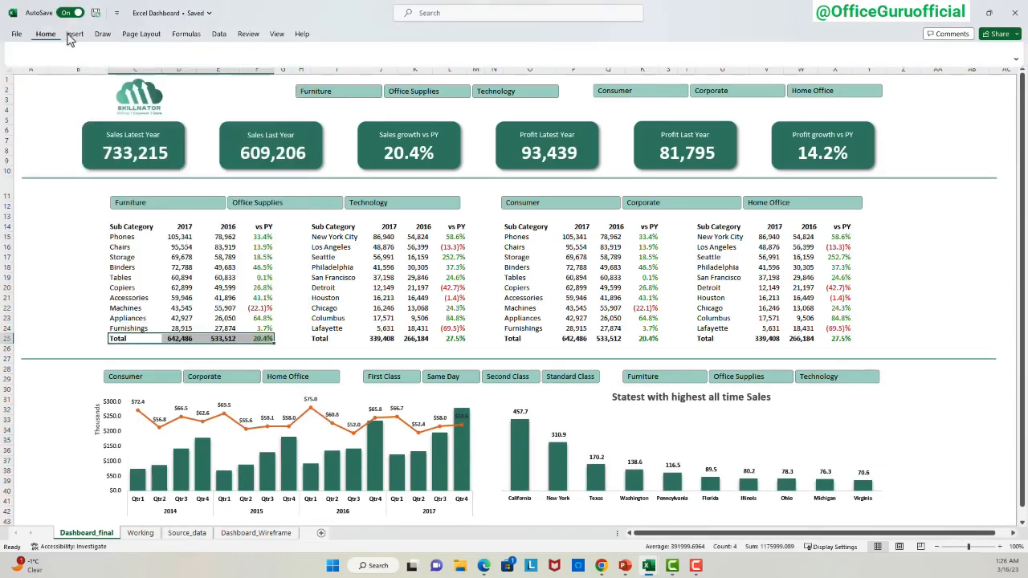
{"action": "left_click", "coordinate": [197, 75]}
{"action": "left_click", "coordinate": [241, 284]}
{"action": "left_click_drag", "start_coordinate": [323, 339], "coordinate": [456, 339]}
{"action": "key", "text": "F4"}
{"action": "left_click_drag", "start_coordinate": [522, 340], "coordinate": [647, 340]}
{"action": "key", "text": "F4"}
{"action": "left_click_drag", "start_coordinate": [710, 340], "coordinate": [839, 340]}
{"action": "key", "text": "F4"}
{"action": "left_click_drag", "start_coordinate": [262, 238], "coordinate": [262, 336]}
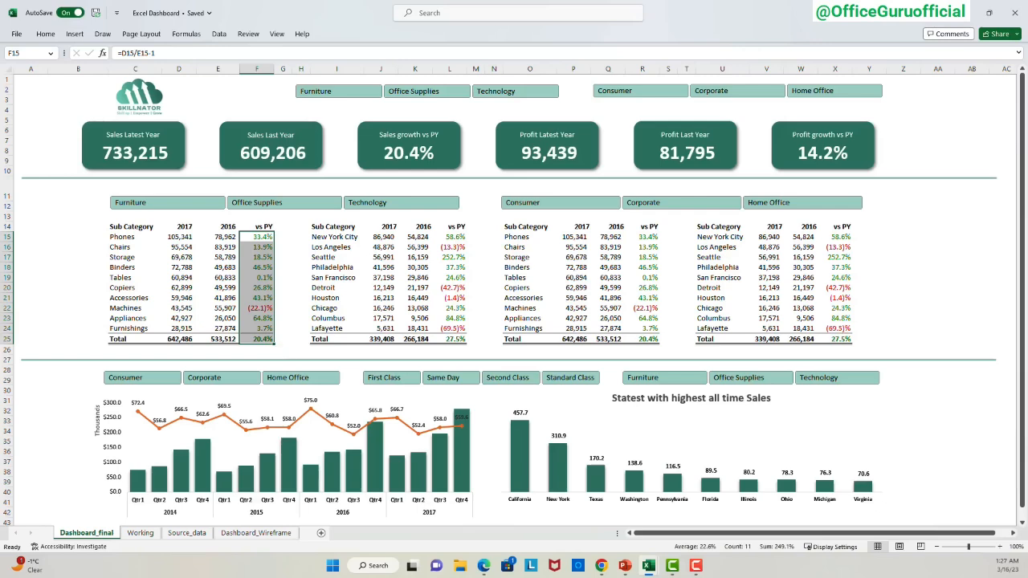
{"action": "left_click", "coordinate": [262, 238]}
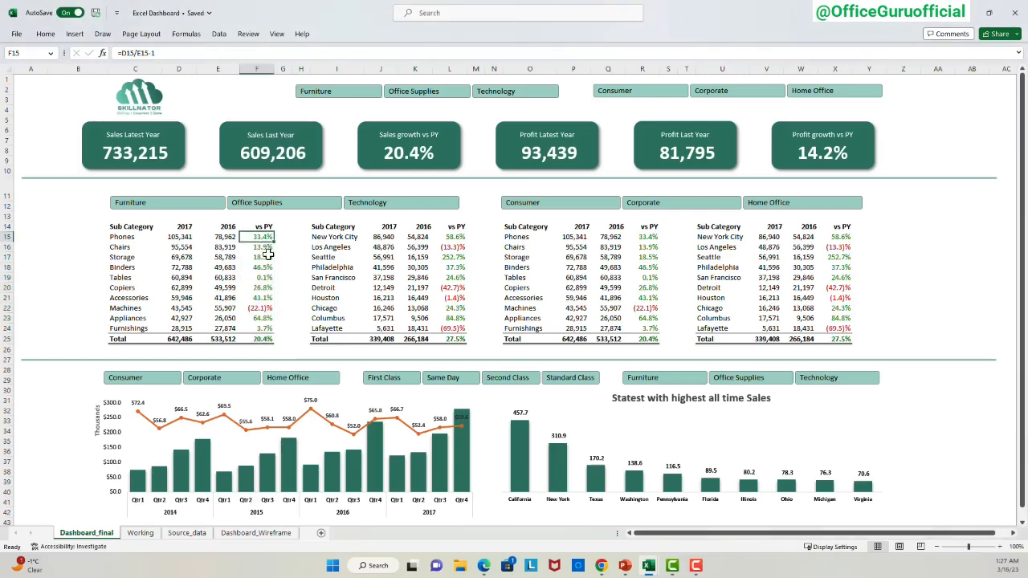
{"action": "left_click", "coordinate": [870, 268]}
Insert the Arial Black Up-Pointing Triangle symbol (▲) into cell Z16.
{"action": "left_click", "coordinate": [892, 246]}
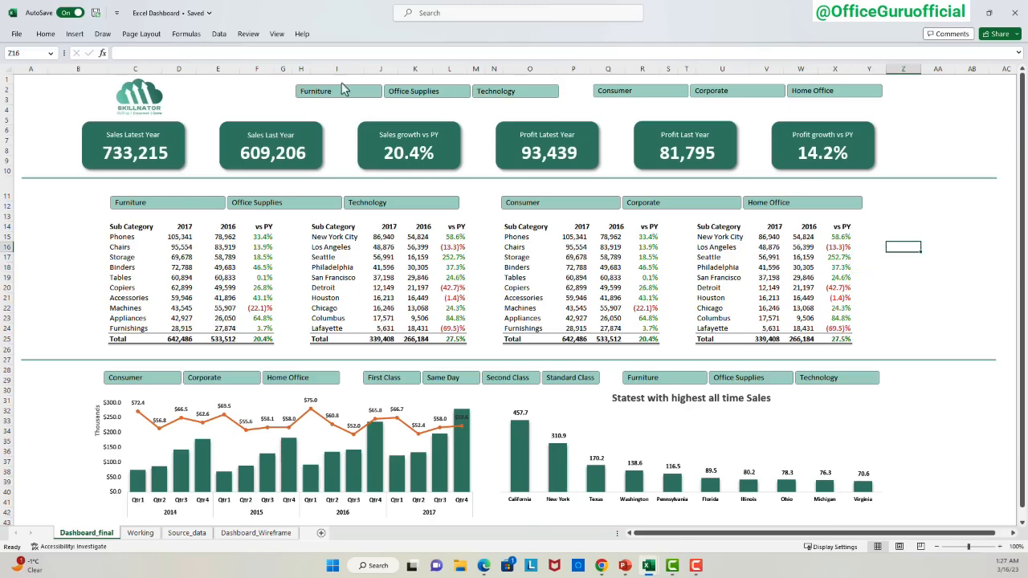
{"action": "left_click", "coordinate": [73, 36]}
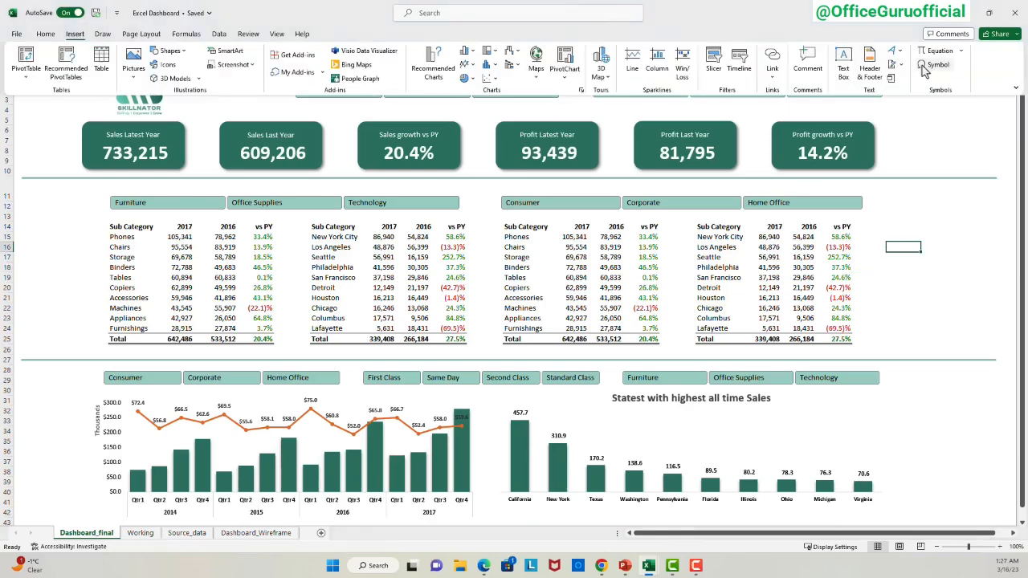
{"action": "left_click", "coordinate": [942, 64]}
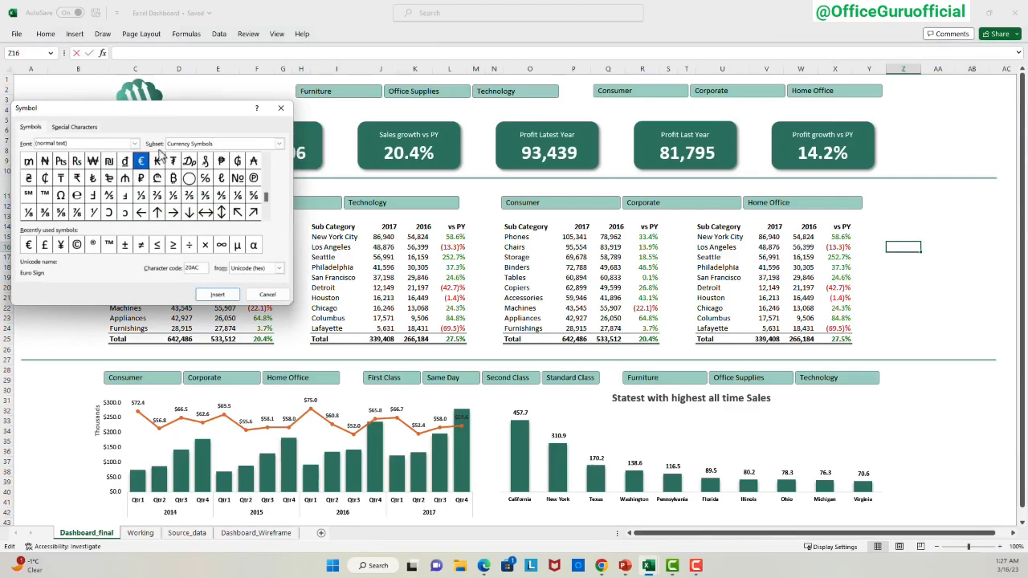
{"action": "left_click", "coordinate": [134, 143]}
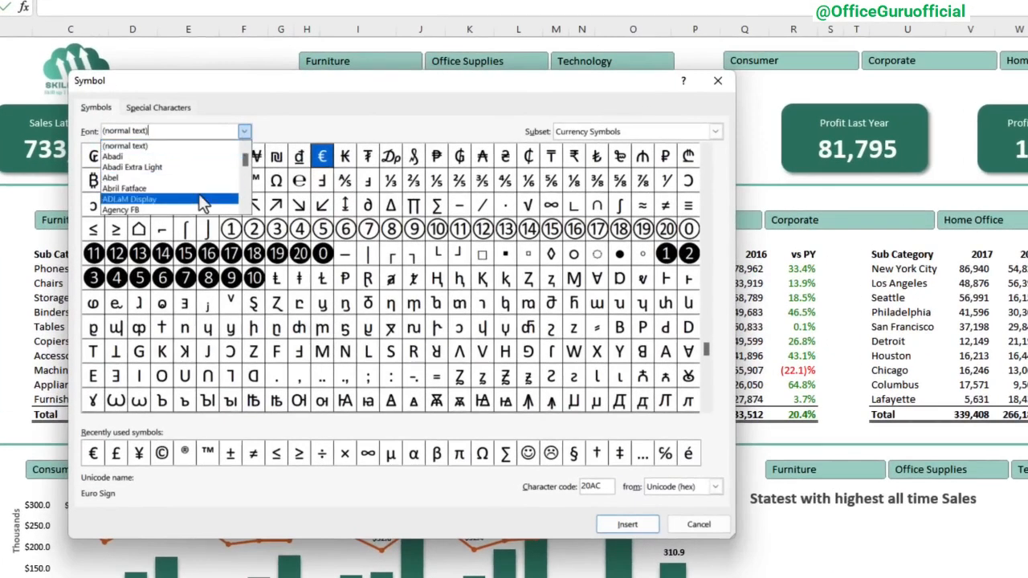
{"action": "scroll", "coordinate": [199, 193], "scroll_direction": "down", "scroll_amount": 6}
{"action": "left_click", "coordinate": [189, 193]}
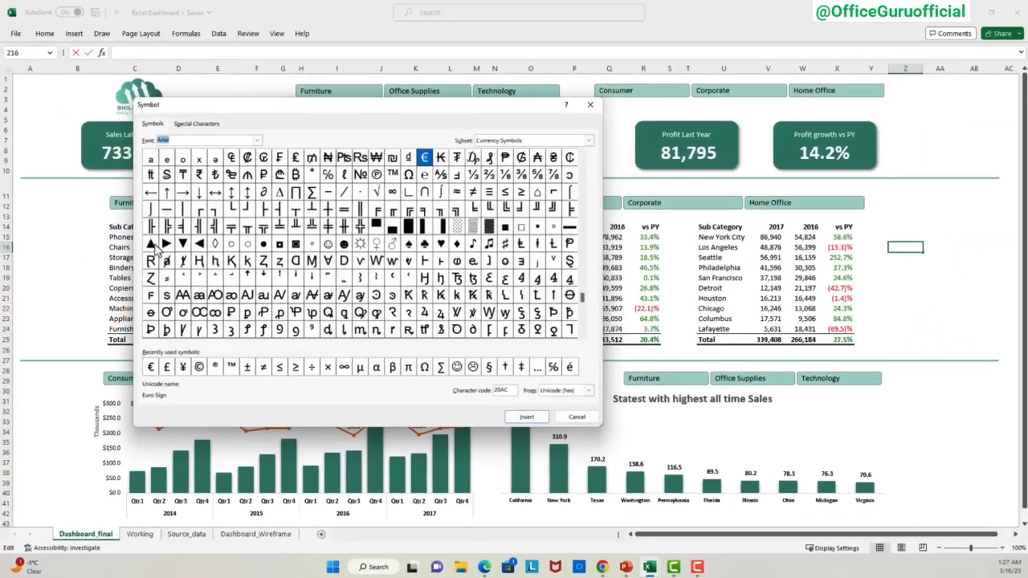
{"action": "left_click", "coordinate": [96, 283]}
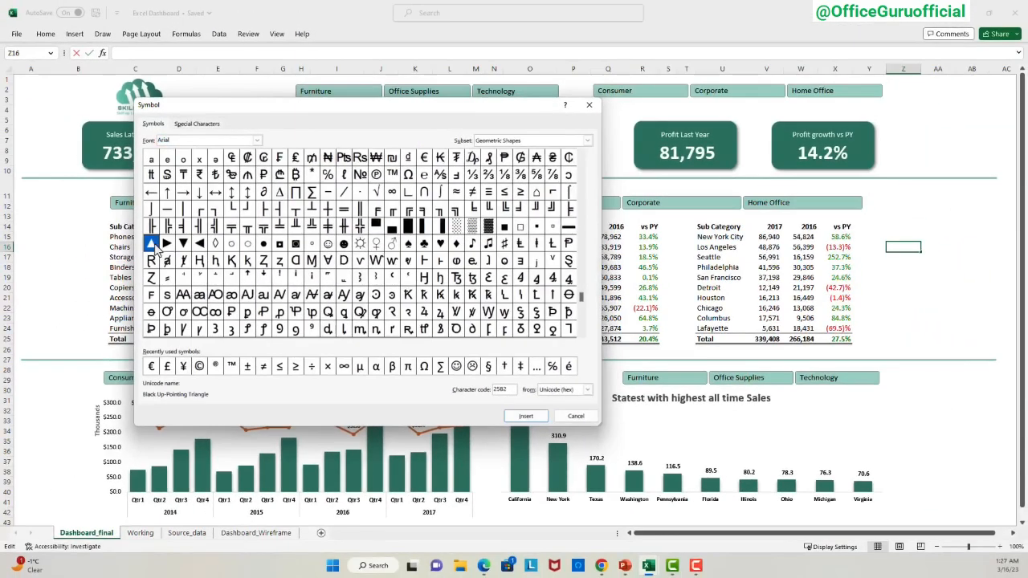
{"action": "left_click", "coordinate": [524, 415]}
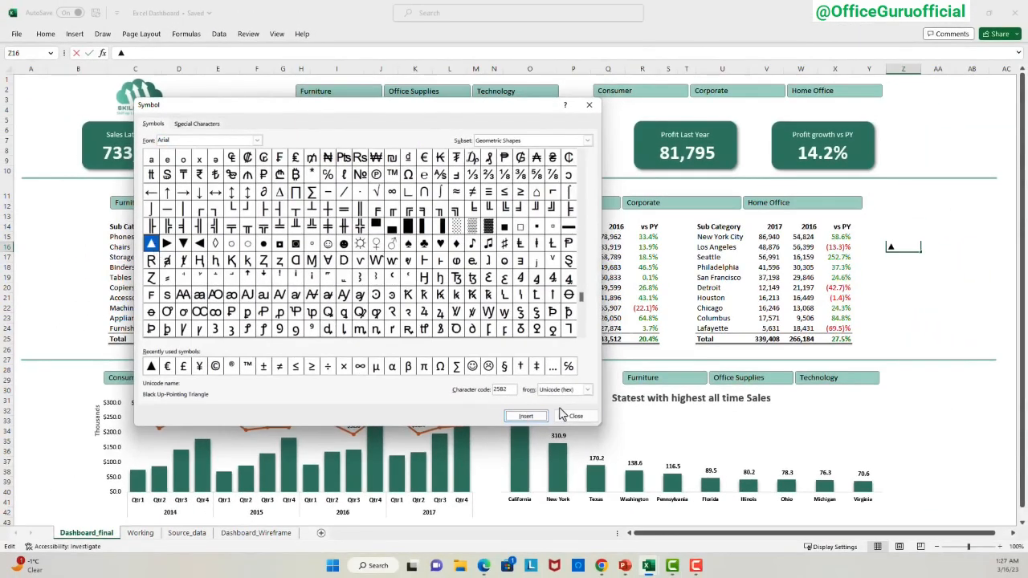
Add the Black Down-Pointing Triangle symbol (▼) after the up triangle in cell Z16.
{"action": "left_click", "coordinate": [184, 244]}
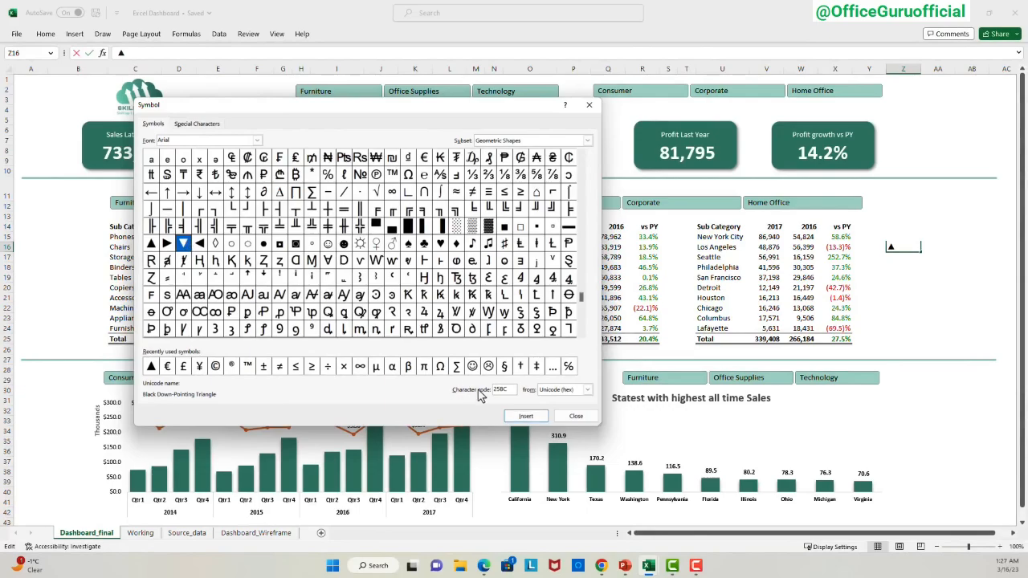
{"action": "left_click", "coordinate": [525, 415]}
{"action": "left_click", "coordinate": [576, 415]}
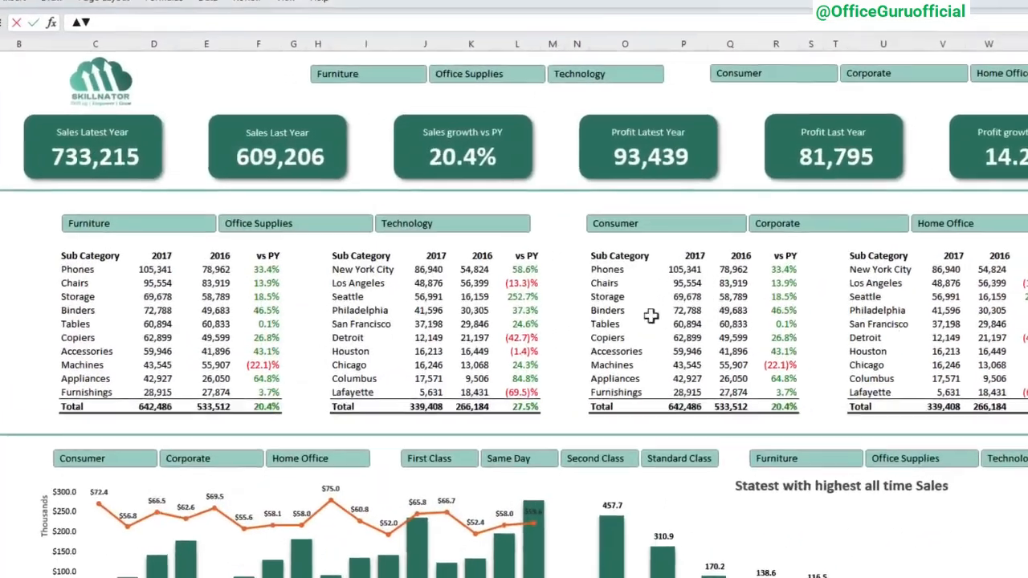
Change the custom number format of the first table's vs PY values to [Color10]0.0%▲;[Red](0.0)% so growth shows an up triangle.
{"action": "left_click_drag", "start_coordinate": [268, 269], "coordinate": [268, 392]}
{"action": "key", "text": "ctrl+1"}
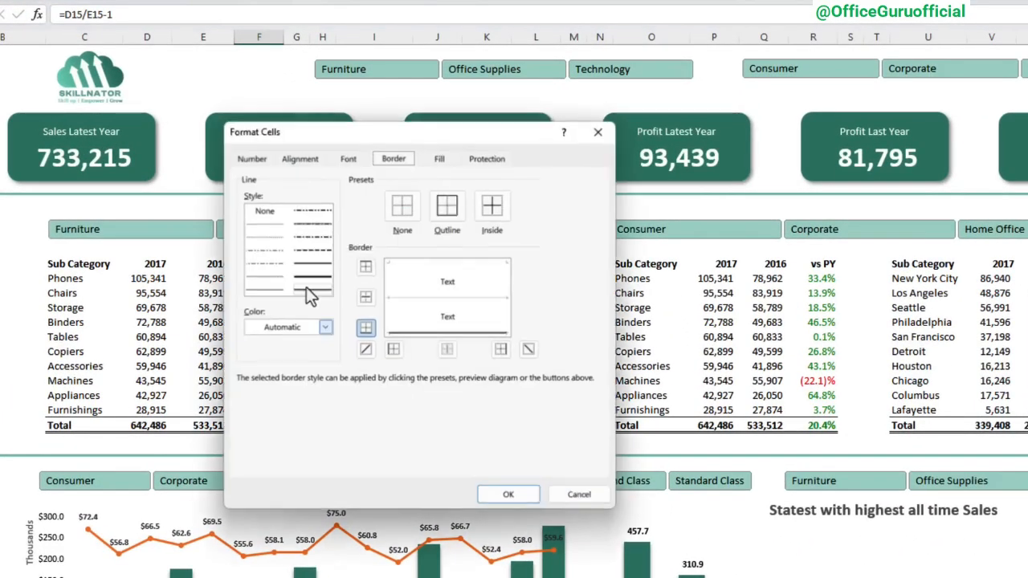
{"action": "left_click", "coordinate": [249, 156]}
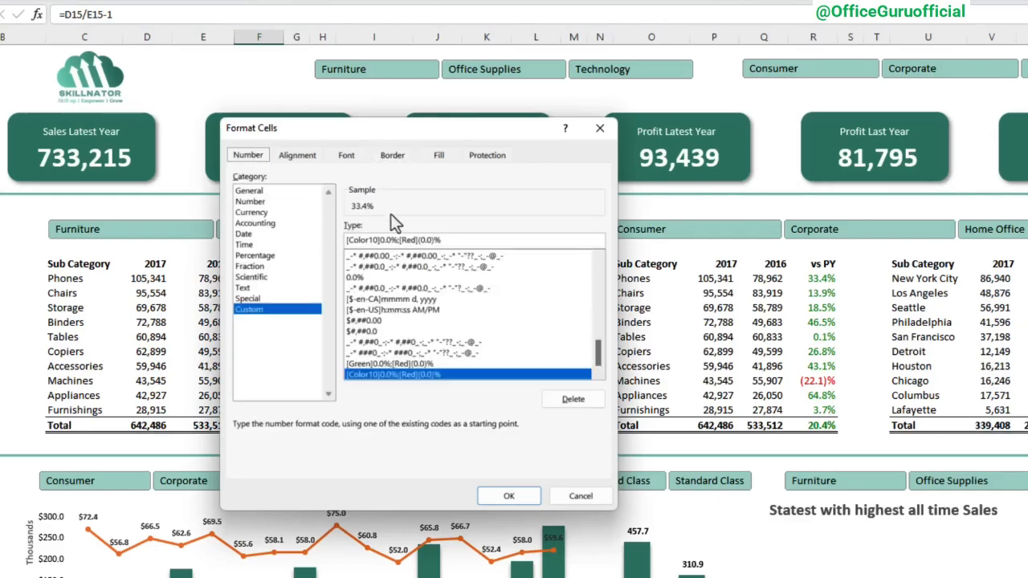
{"action": "left_click", "coordinate": [394, 239]}
{"action": "type", "text": "▲"}
{"action": "left_click", "coordinate": [508, 496]}
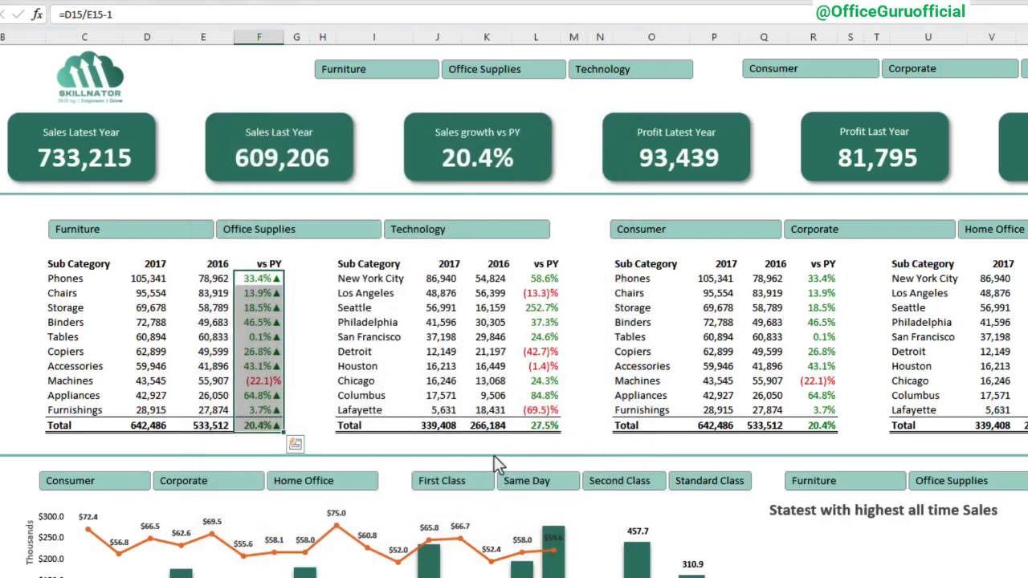
Extend the first table's vs PY number format to [Color10]0.0%▲;[Red](0.0)%▼ so declines show a down triangle.
{"action": "left_click", "coordinate": [1, 279]}
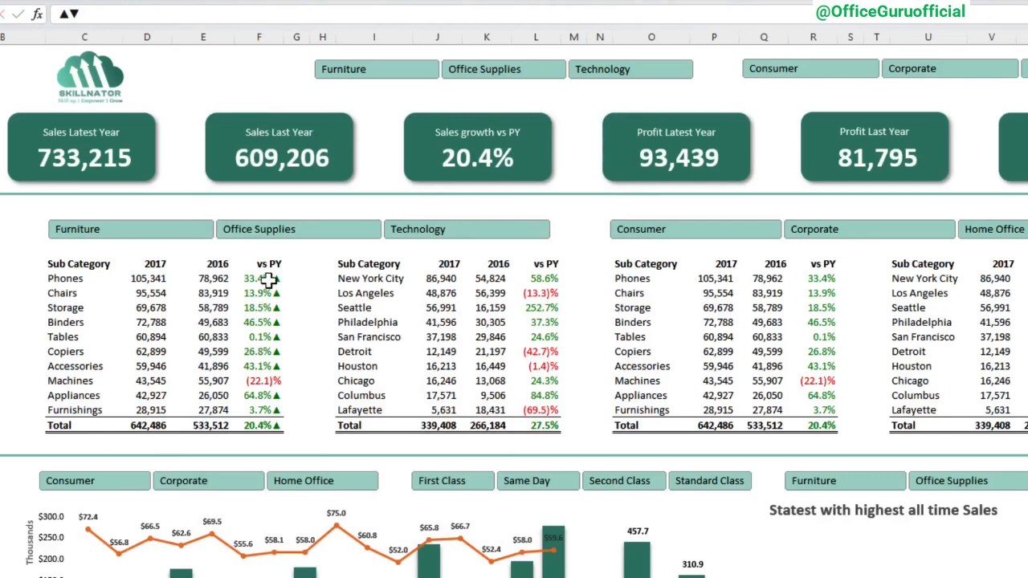
{"action": "left_click_drag", "start_coordinate": [270, 279], "coordinate": [275, 425]}
{"action": "key", "text": "ctrl+1"}
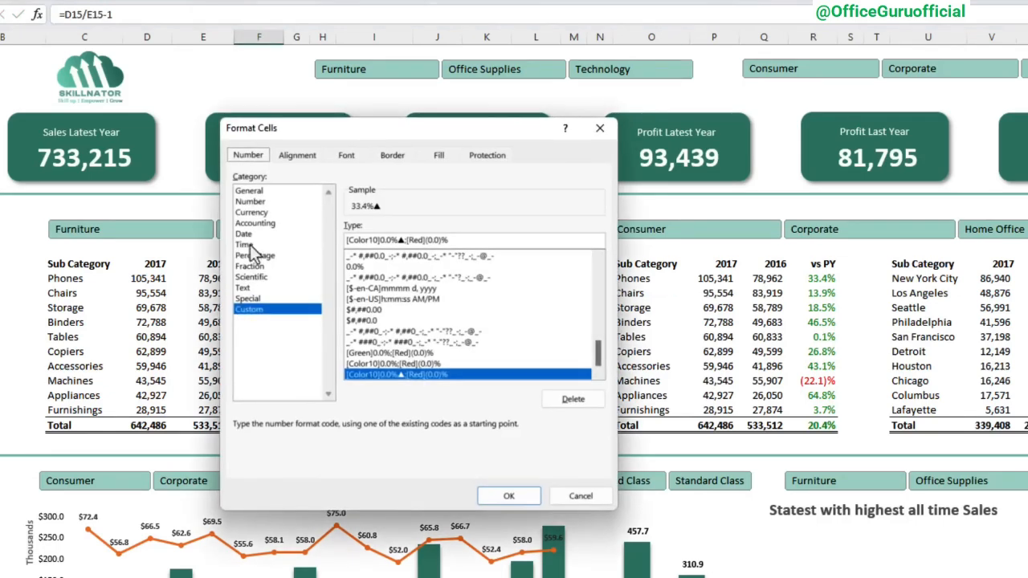
{"action": "left_click", "coordinate": [457, 243]}
{"action": "type", "text": "▼"}
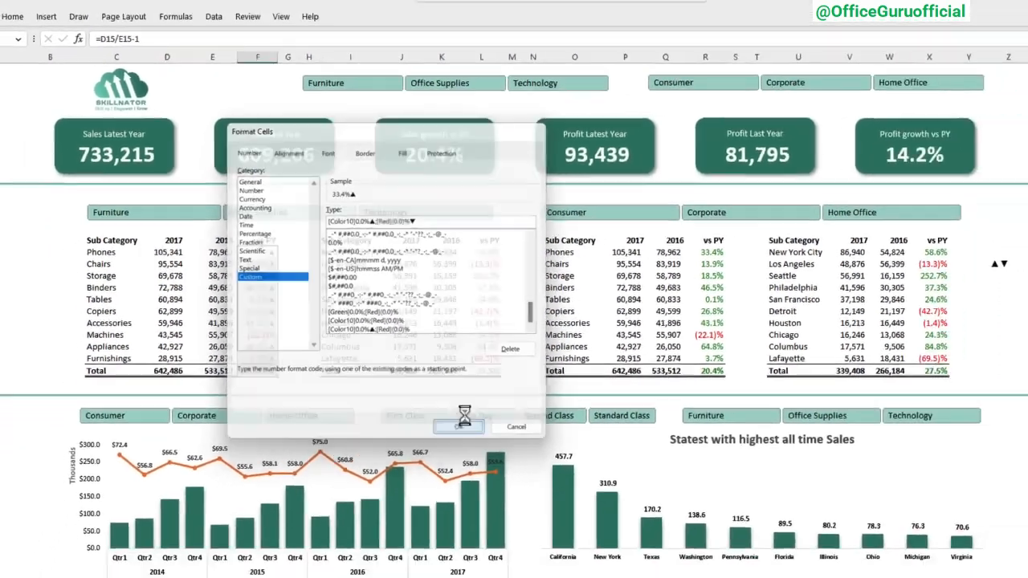
{"action": "left_click", "coordinate": [507, 495]}
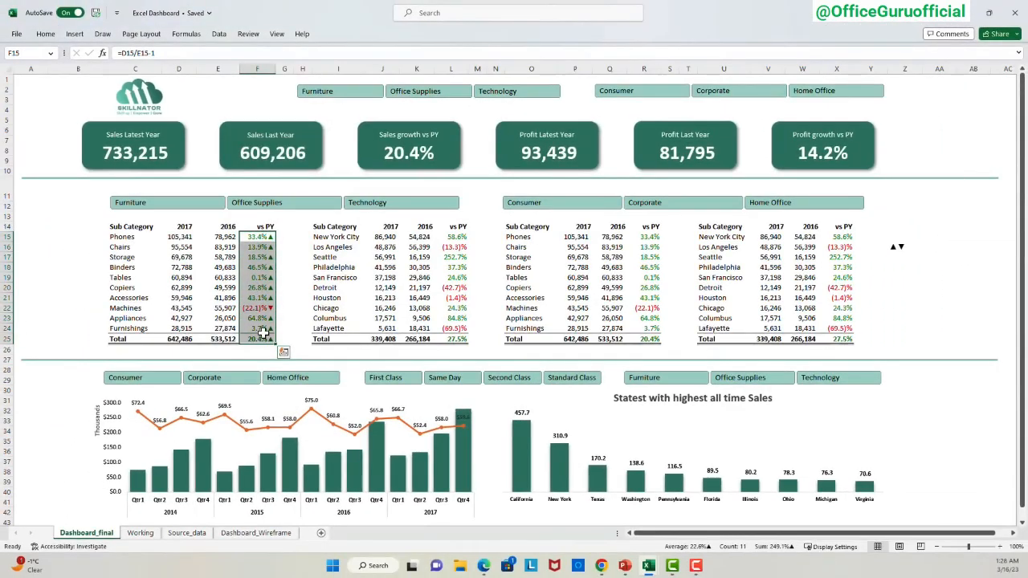
Paste only the formats of the first table's vs PY values onto the second table's vs PY column.
{"action": "key", "text": "ctrl+c"}
{"action": "left_click_drag", "start_coordinate": [456, 237], "coordinate": [457, 339]}
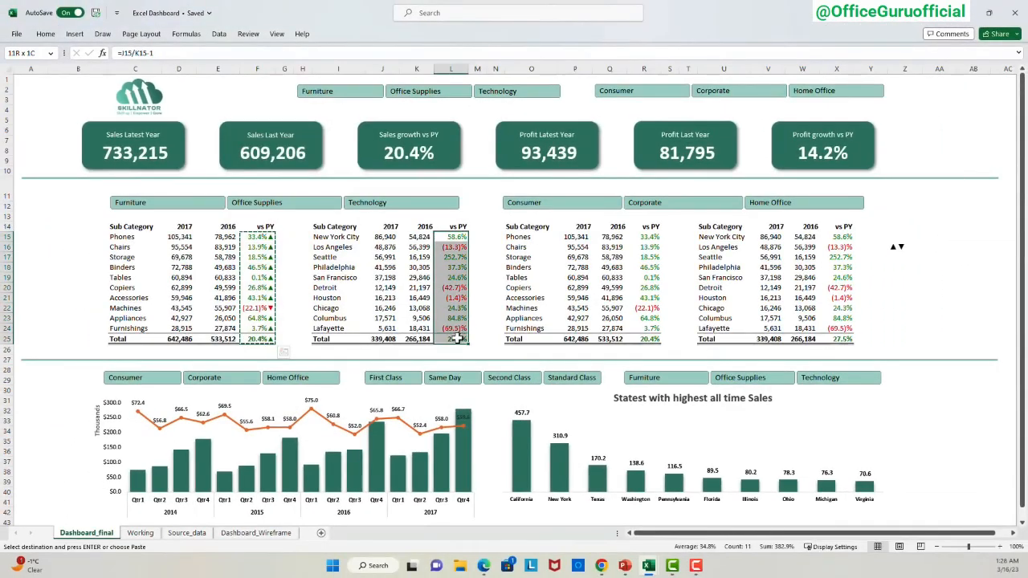
{"action": "key", "text": "ctrl+alt+v"}
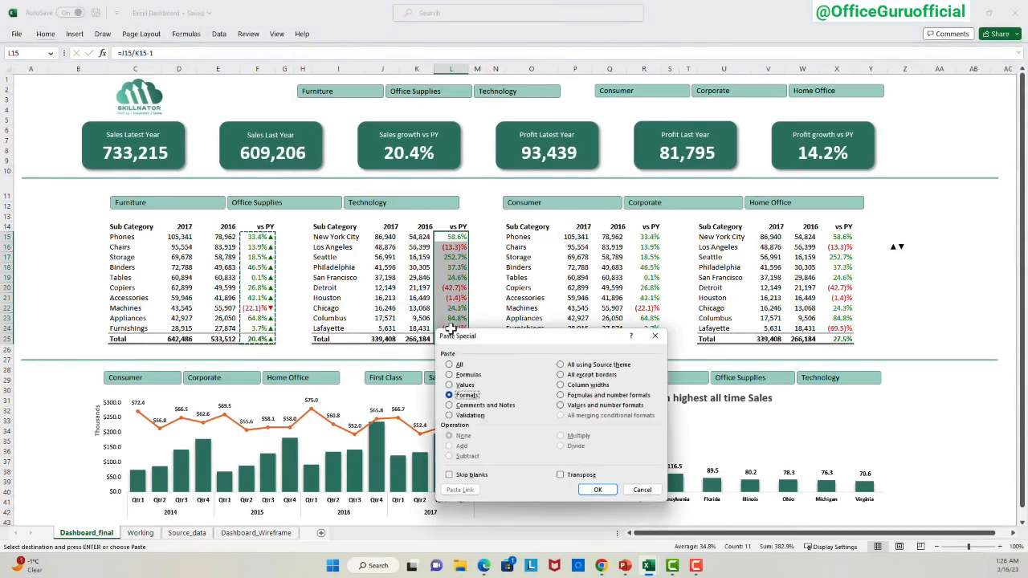
{"action": "key", "text": "Return"}
Paste the same arrow formats onto the vs PY columns of the third and fourth tables.
{"action": "key", "text": "Right"}
{"action": "key", "text": "Right"}
{"action": "key", "text": "Right"}
{"action": "key", "text": "Right"}
{"action": "key", "text": "Right"}
{"action": "key", "text": "Right"}
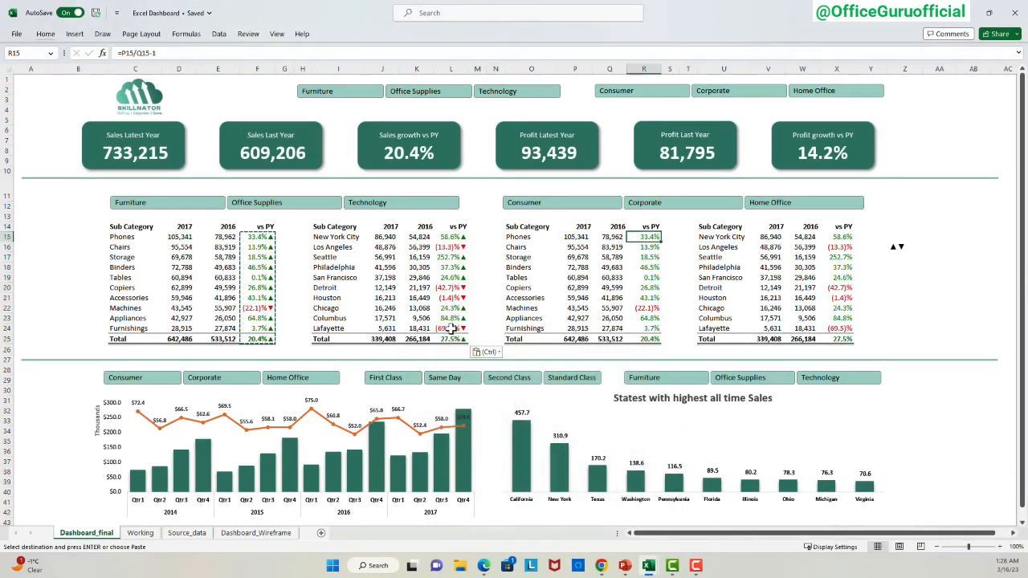
{"action": "key", "text": "ctrl+shift+Down"}
{"action": "key", "text": "Escape"}
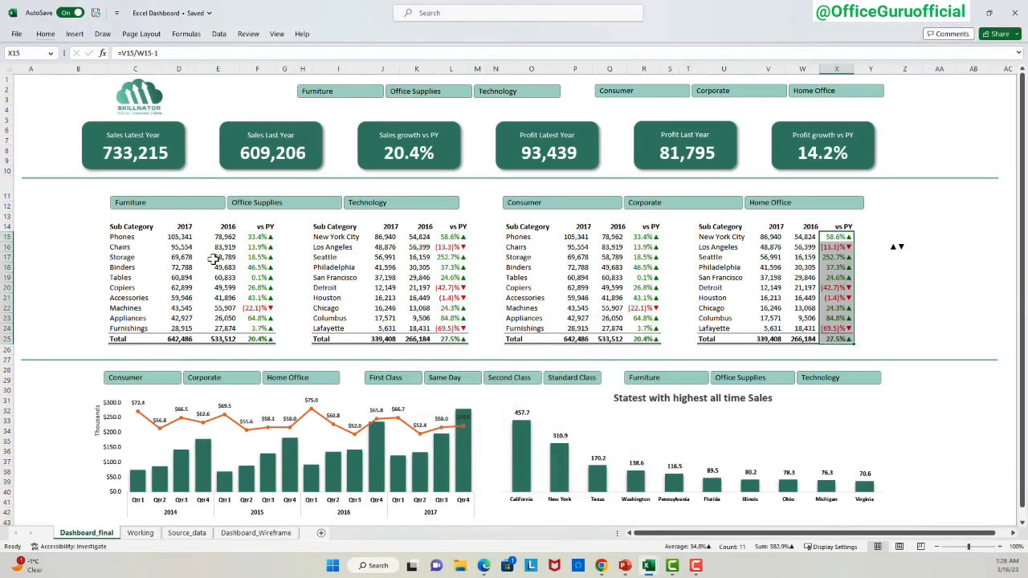
Try autofitting the column widths to the first table, C14:F25.
{"action": "left_click", "coordinate": [257, 267]}
{"action": "left_click", "coordinate": [460, 268]}
{"action": "left_click_drag", "start_coordinate": [150, 228], "coordinate": [259, 339]}
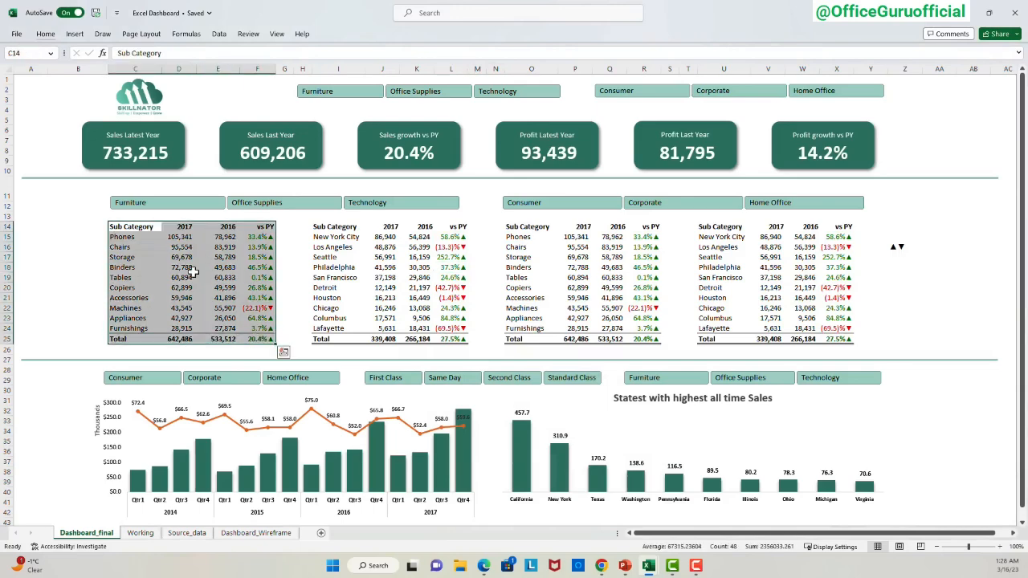
{"action": "key", "text": "alt+h"}
{"action": "key", "text": "o"}
{"action": "key", "text": "i"}
Try giving the 2017, 2016 and vs PY columns of the first table one uniform, wider column width.
{"action": "left_click", "coordinate": [277, 268]}
{"action": "key", "text": "Left"}
{"action": "key", "text": "Left"}
{"action": "key", "text": "Right"}
{"action": "key", "text": "Left"}
{"action": "key", "text": "Left"}
{"action": "key", "text": "alt+h"}
{"action": "key", "text": "o"}
{"action": "key", "text": "w"}
{"action": "key", "text": "Return"}
{"action": "key", "text": "Right"}
{"action": "key", "text": "F4"}
{"action": "key", "text": "Right"}
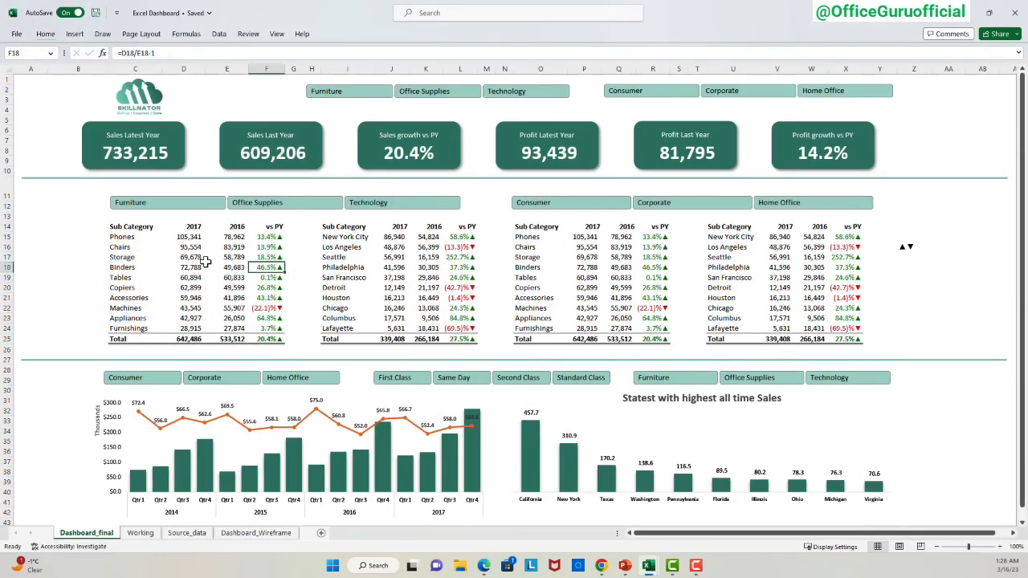
{"action": "key", "text": "F4"}
Try repeating the uniform column width on the 2017, 2016 and vs PY columns of the other three tables.
{"action": "key", "text": "Right"}
{"action": "key", "text": "Right"}
{"action": "key", "text": "Right"}
{"action": "key", "text": "Right"}
{"action": "key", "text": "F4"}
{"action": "key", "text": "Right"}
{"action": "key", "text": "F4"}
{"action": "key", "text": "Right"}
{"action": "key", "text": "F4"}
{"action": "key", "text": "Right"}
{"action": "key", "text": "Right"}
{"action": "key", "text": "Right"}
{"action": "key", "text": "Right"}
{"action": "key", "text": "F4"}
{"action": "key", "text": "Right"}
{"action": "key", "text": "F4"}
{"action": "key", "text": "Right"}
{"action": "key", "text": "F4"}
{"action": "key", "text": "Right"}
{"action": "key", "text": "Right"}
{"action": "key", "text": "Right"}
{"action": "key", "text": "Right"}
{"action": "key", "text": "F4"}
{"action": "key", "text": "Right"}
{"action": "key", "text": "F4"}
{"action": "key", "text": "Right"}
{"action": "key", "text": "F4"}
{"action": "key", "text": "Right"}
{"action": "key", "text": "Left"}
{"action": "key", "text": "Left"}
{"action": "key", "text": "Left"}
{"action": "key", "text": "Left"}
{"action": "key", "text": "Left"}
{"action": "key", "text": "Left"}
{"action": "key", "text": "Left"}
{"action": "key", "text": "Left"}
{"action": "key", "text": "Left"}
{"action": "key", "text": "Left"}
{"action": "key", "text": "Left"}
{"action": "key", "text": "Left"}
{"action": "key", "text": "Left"}
{"action": "key", "text": "Left"}
{"action": "key", "text": "Left"}
{"action": "key", "text": "Left"}
{"action": "key", "text": "Left"}
{"action": "key", "text": "Left"}
{"action": "key", "text": "Left"}
{"action": "key", "text": "Left"}
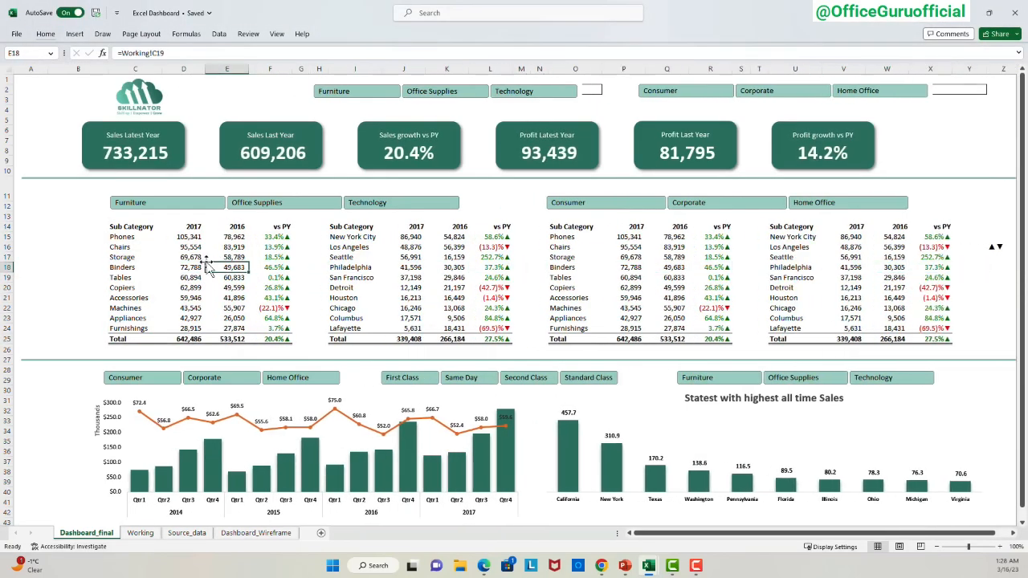
Undo all the column width changes made to the four growth tables.
{"action": "key", "text": "ctrl+z"}
{"action": "key", "text": "ctrl+z"}
{"action": "key", "text": "ctrl+z"}
{"action": "key", "text": "ctrl+z"}
{"action": "key", "text": "ctrl+z"}
{"action": "key", "text": "ctrl+z"}
{"action": "key", "text": "ctrl+z"}
{"action": "key", "text": "ctrl+z"}
{"action": "key", "text": "ctrl+z"}
{"action": "key", "text": "ctrl+z"}
{"action": "key", "text": "ctrl+z"}
{"action": "key", "text": "ctrl+z"}
{"action": "key", "text": "Right"}
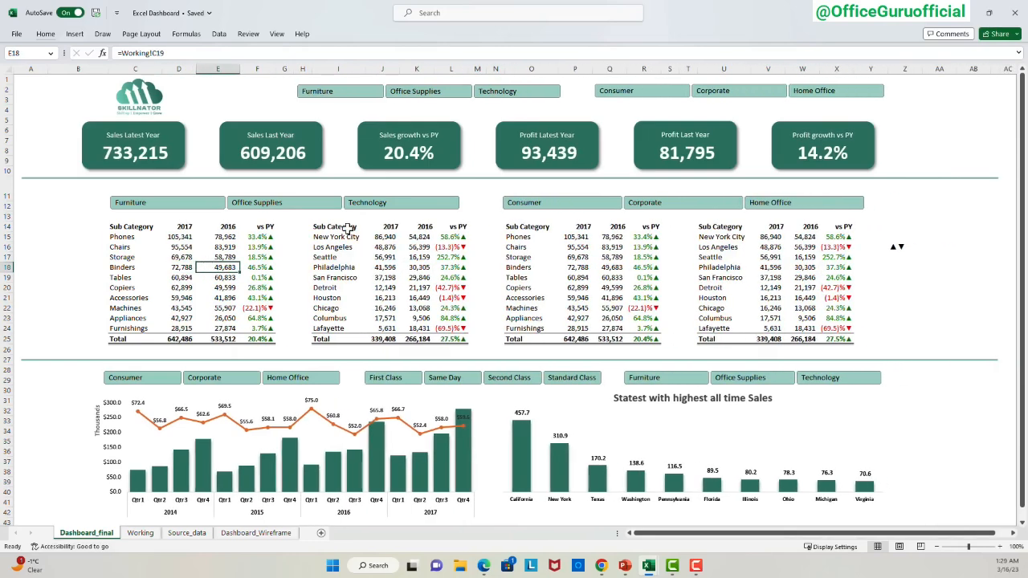
Try matching the first table to the second by pasting the formats of I14:L25 onto C14:F25.
{"action": "left_click_drag", "start_coordinate": [348, 229], "coordinate": [453, 338]}
{"action": "key", "text": "ctrl+c"}
{"action": "left_click_drag", "start_coordinate": [183, 227], "coordinate": [257, 339]}
{"action": "left_click_drag", "start_coordinate": [135, 227], "coordinate": [257, 338]}
{"action": "key", "text": "ctrl+alt+v"}
{"action": "key", "text": "t"}
{"action": "key", "text": "Return"}
{"action": "key", "text": "Left"}
{"action": "key", "text": "Right"}
{"action": "key", "text": "ctrl+shift+Right"}
{"action": "key", "text": "ctrl+shift+Down"}
{"action": "key", "text": "ctrl+c"}
{"action": "key", "text": "ctrl+Right"}
{"action": "key", "text": "ctrl+Right"}
{"action": "key", "text": "ctrl+shift+Right"}
{"action": "key", "text": "ctrl+shift+Down"}
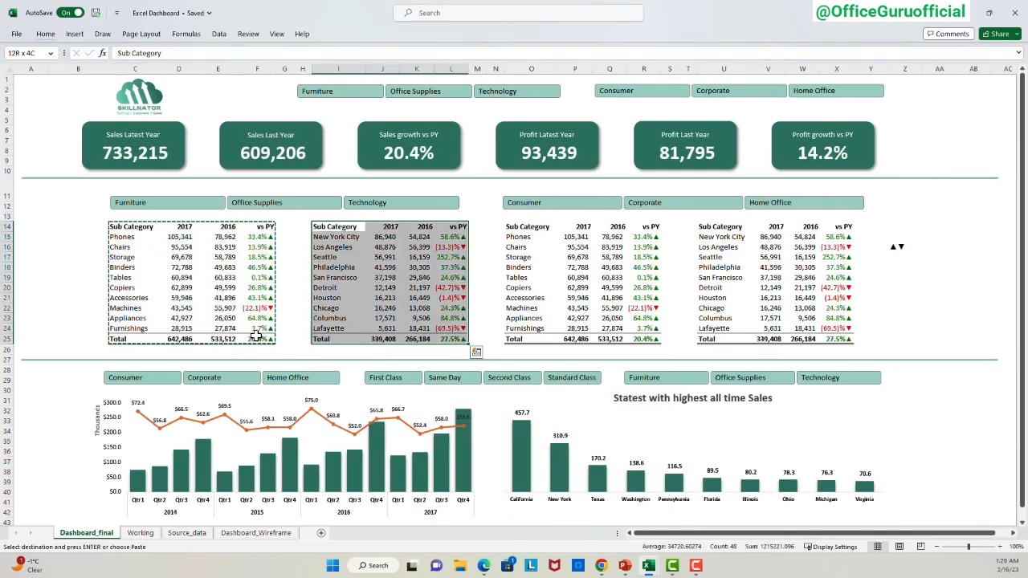
Copy the second table, I14:L25, and paste only its column widths onto the first table, C14:F25.
{"action": "key", "text": "ctrl+c"}
{"action": "key", "text": "ctrl+Left"}
{"action": "key", "text": "ctrl+Left"}
{"action": "key", "text": "ctrl+shift+Right"}
{"action": "key", "text": "ctrl+shift+Down"}
{"action": "key", "text": "ctrl+alt+v"}
{"action": "left_click", "coordinate": [571, 386]}
{"action": "left_click", "coordinate": [600, 490]}
{"action": "left_click", "coordinate": [376, 298]}
{"action": "key", "text": "Escape"}
Copy the first table and paste only its column widths onto the second table.
{"action": "left_click_drag", "start_coordinate": [135, 227], "coordinate": [247, 338]}
{"action": "key", "text": "ctrl+c"}
{"action": "left_click_drag", "start_coordinate": [321, 227], "coordinate": [434, 336]}
{"action": "key", "text": "ctrl+alt+v"}
{"action": "key", "text": "w"}
{"action": "key", "text": "Return"}
{"action": "key", "text": "Right"}
{"action": "key", "text": "Right"}
{"action": "key", "text": "Right"}
{"action": "key", "text": "Right"}
{"action": "key", "text": "Right"}
{"action": "key", "text": "Right"}
{"action": "key", "text": "Right"}
{"action": "key", "text": "Right"}
{"action": "key", "text": "Right"}
{"action": "key", "text": "Right"}
{"action": "key", "text": "Right"}
{"action": "key", "text": "Right"}
{"action": "key", "text": "Right"}
{"action": "key", "text": "Right"}
{"action": "key", "text": "Escape"}
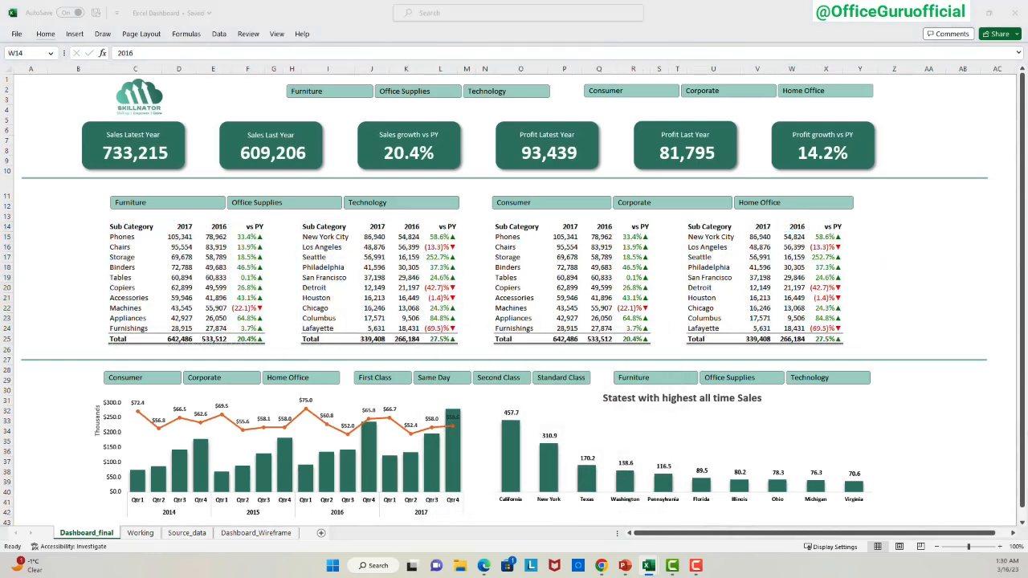
{"action": "left_click", "coordinate": [966, 547]}
{"action": "left_click", "coordinate": [1001, 548]}
{"action": "left_click", "coordinate": [532, 269]}
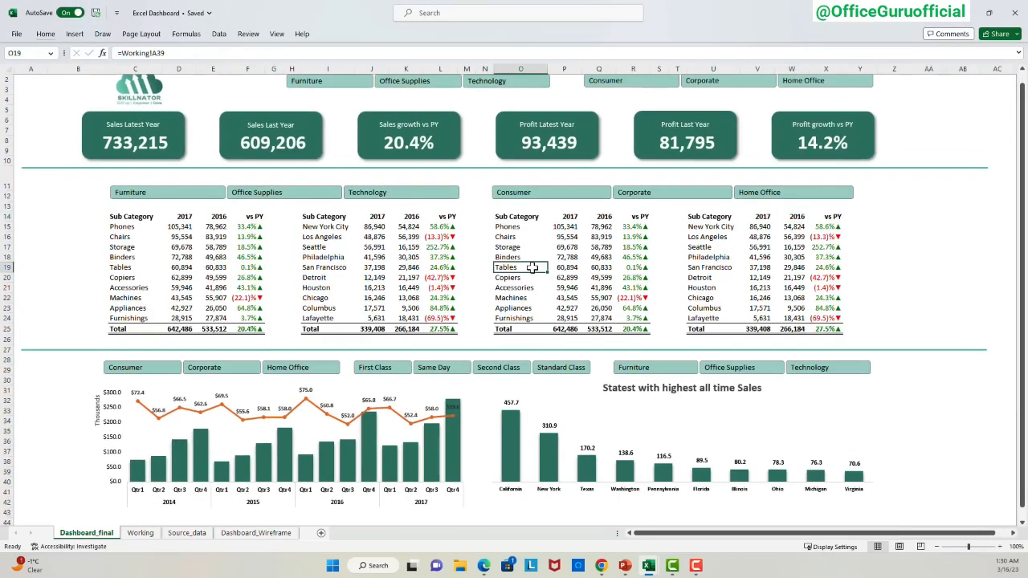
Check the column widths of the narrow spacer columns G and S beside the growth tables.
{"action": "left_click", "coordinate": [277, 238]}
{"action": "key", "text": "alt+h"}
{"action": "key", "text": "o"}
{"action": "key", "text": "w"}
{"action": "key", "text": "Escape"}
{"action": "key", "text": "Right"}
{"action": "key", "text": "Right"}
{"action": "key", "text": "Right"}
{"action": "key", "text": "Right"}
{"action": "key", "text": "Right"}
{"action": "key", "text": "Right"}
{"action": "key", "text": "Right"}
{"action": "key", "text": "Right"}
{"action": "key", "text": "Right"}
{"action": "key", "text": "Right"}
{"action": "key", "text": "Right"}
{"action": "key", "text": "Right"}
{"action": "key", "text": "Right"}
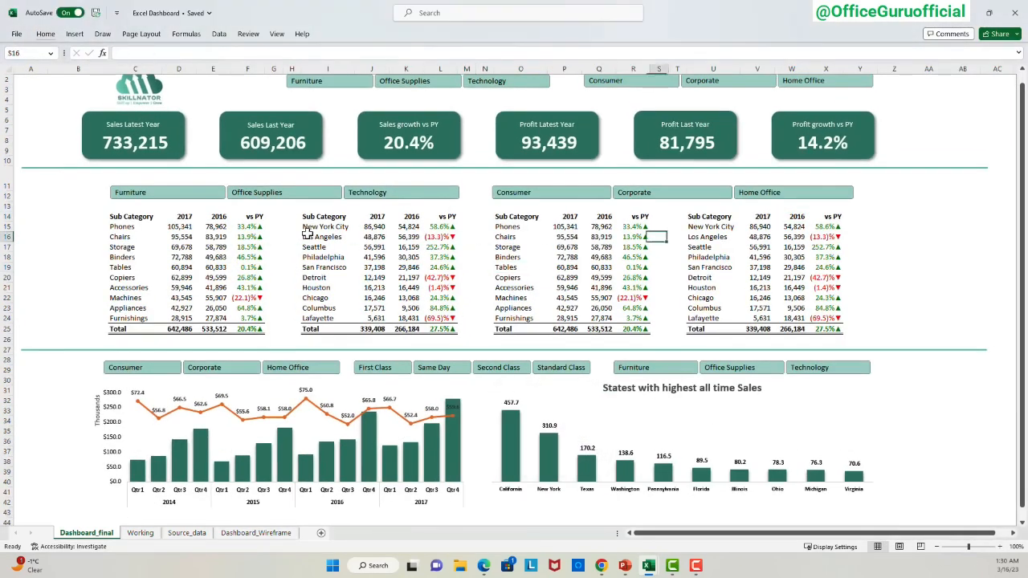
{"action": "key", "text": "alt+h"}
{"action": "key", "text": "o"}
{"action": "key", "text": "w"}
{"action": "key", "text": "Escape"}
Narrow the category slicer above the states chart so its outer edge lines up with the fourth table.
{"action": "left_click", "coordinate": [873, 369]}
{"action": "left_click_drag", "start_coordinate": [876, 368], "coordinate": [861, 369]}
{"action": "left_click", "coordinate": [895, 389]}
{"action": "left_click", "coordinate": [860, 369]}
{"action": "left_click", "coordinate": [874, 418]}
{"action": "left_click", "coordinate": [484, 514]}
{"action": "scroll", "coordinate": [453, 470], "scroll_direction": "up", "scroll_amount": 1}
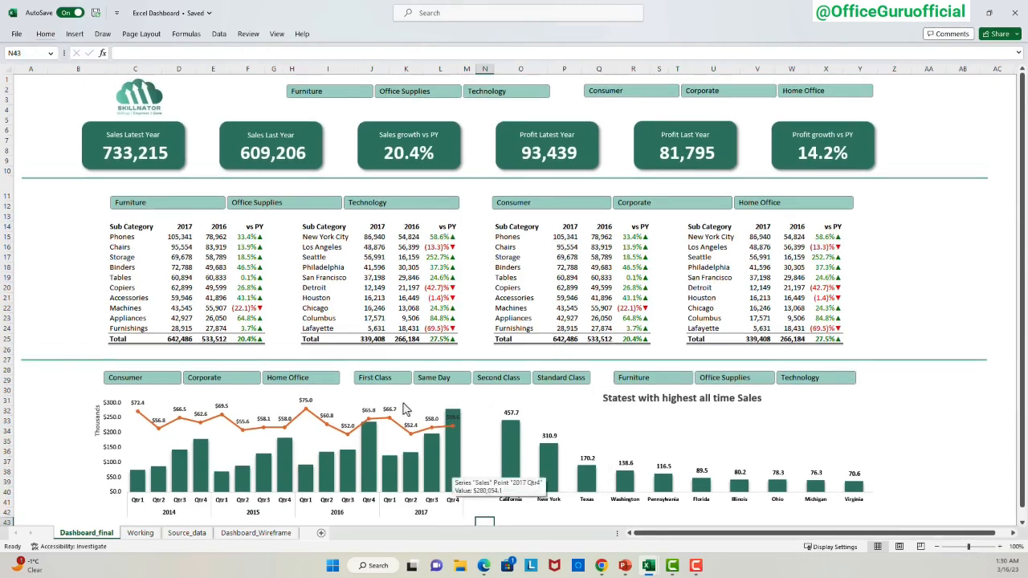
{"action": "left_click", "coordinate": [323, 95]}
{"action": "left_click", "coordinate": [411, 93]}
{"action": "left_click", "coordinate": [486, 93]}
{"action": "left_click_drag", "start_coordinate": [331, 92], "coordinate": [498, 92]}
{"action": "left_click", "coordinate": [631, 94]}
{"action": "left_click", "coordinate": [820, 93]}
{"action": "left_click_drag", "start_coordinate": [631, 94], "coordinate": [819, 92]}
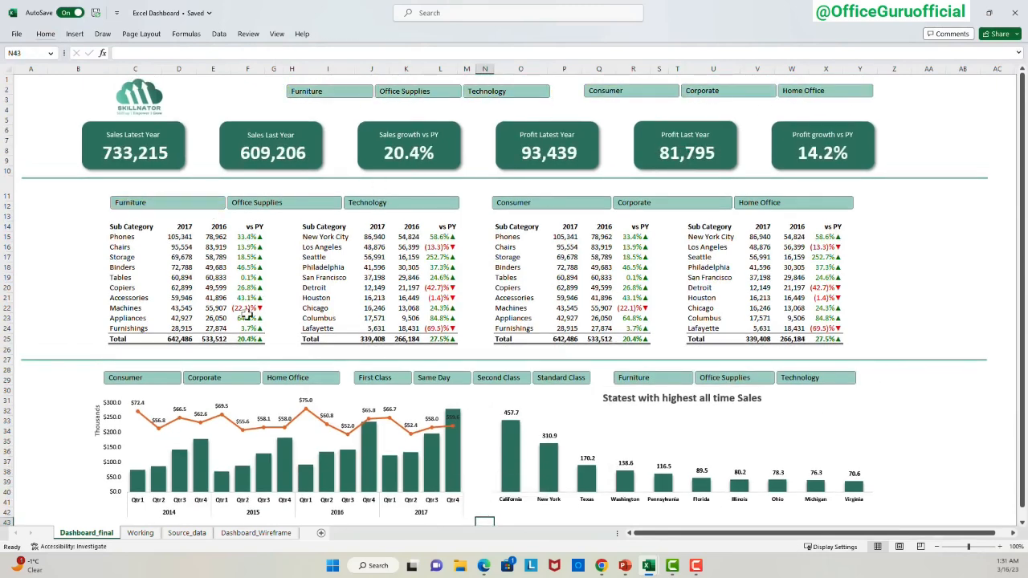
{"action": "left_click", "coordinate": [142, 379]}
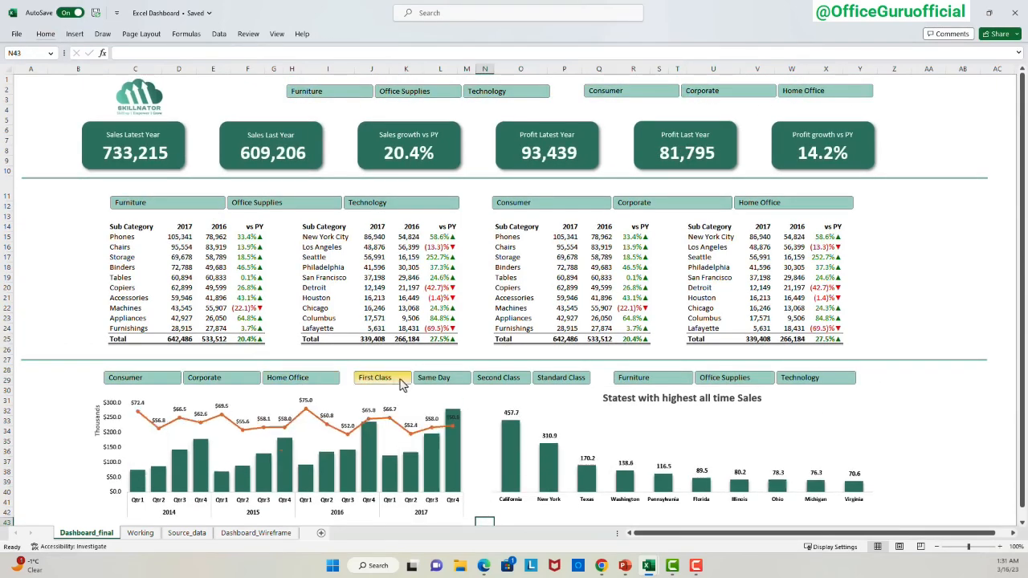
Add a legend at the top of the quarterly sales and price chart and deselect the chart.
{"action": "left_click", "coordinate": [354, 412]}
{"action": "left_click", "coordinate": [486, 409]}
{"action": "left_click", "coordinate": [511, 494]}
{"action": "left_click", "coordinate": [47, 419]}
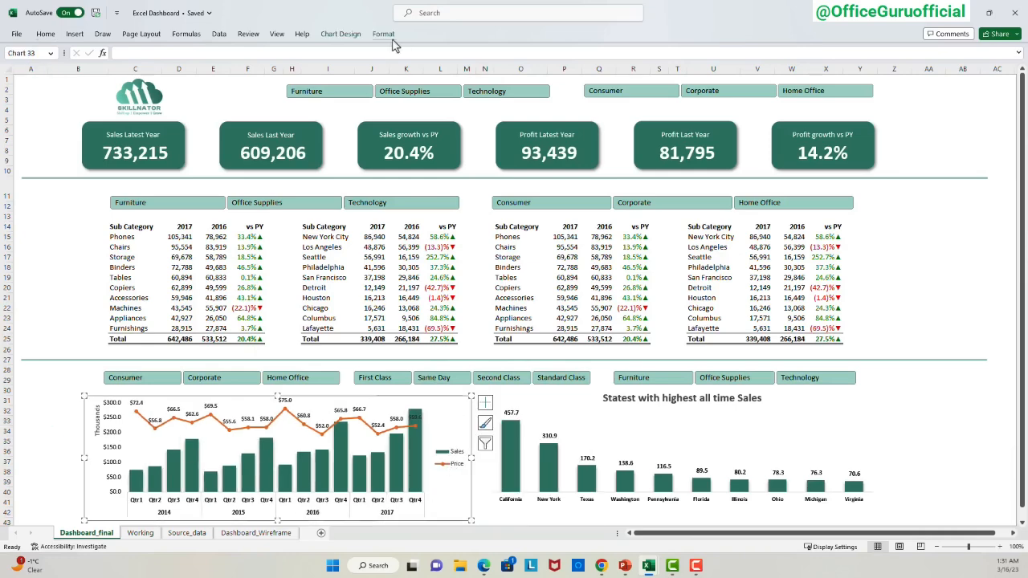
{"action": "left_click", "coordinate": [342, 34]}
{"action": "left_click", "coordinate": [26, 71]}
{"action": "mouse_move", "coordinate": [48, 198]}
{"action": "left_click", "coordinate": [133, 261]}
{"action": "left_click", "coordinate": [51, 401]}
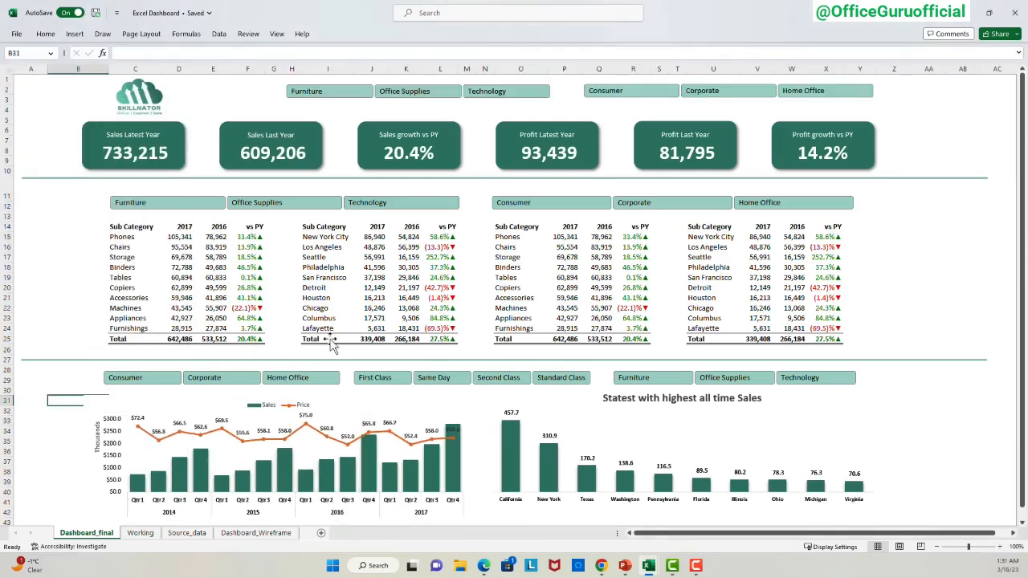
{"action": "left_click", "coordinate": [895, 431]}
{"action": "left_click", "coordinate": [328, 258]}
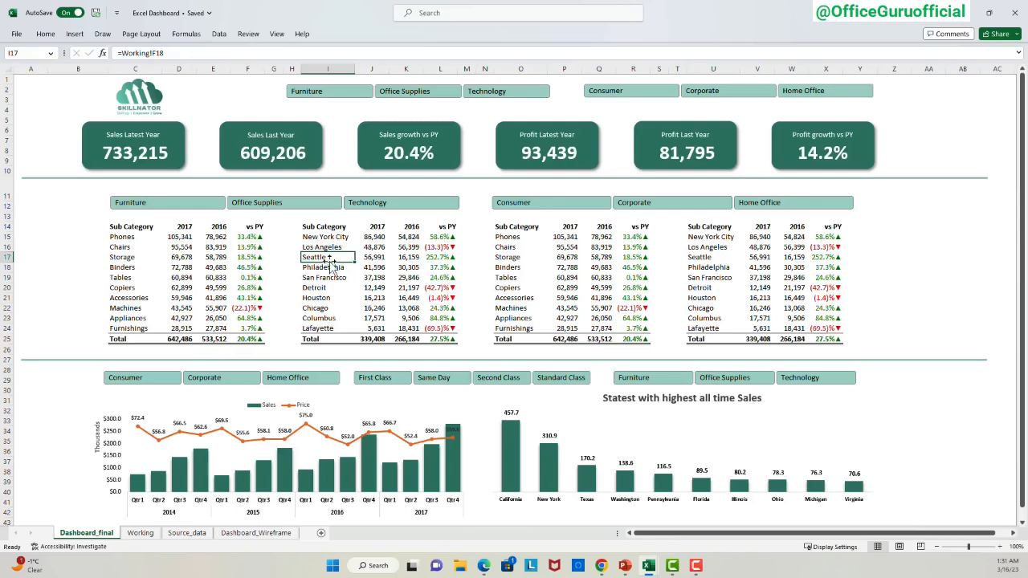
Test the category slicer above the first two tables with Furniture, Technology and Office Supplies, ending on Furniture, and examine the surplus rows C20:F24.
{"action": "left_click", "coordinate": [169, 205]}
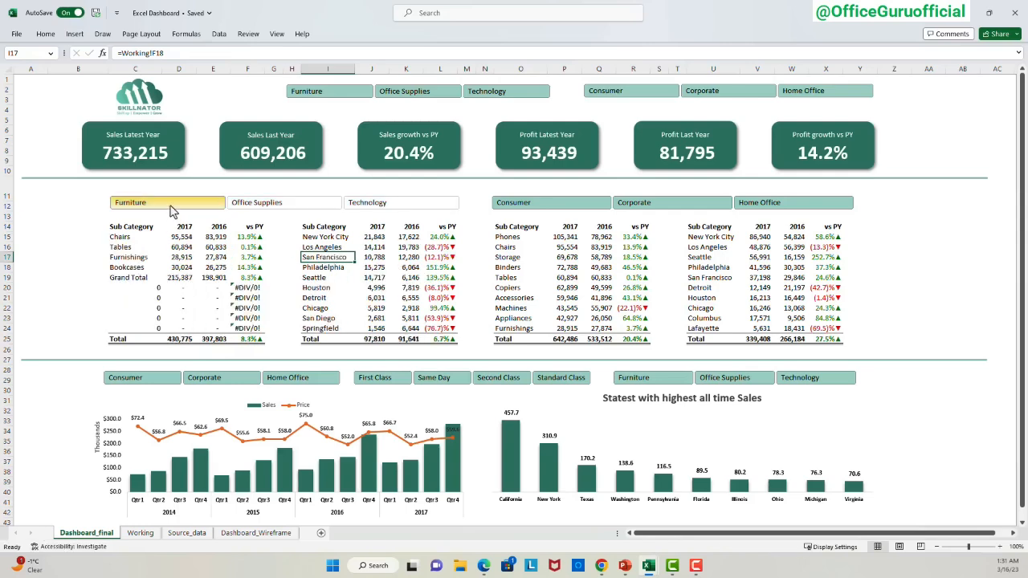
{"action": "left_click_drag", "start_coordinate": [139, 289], "coordinate": [241, 328]}
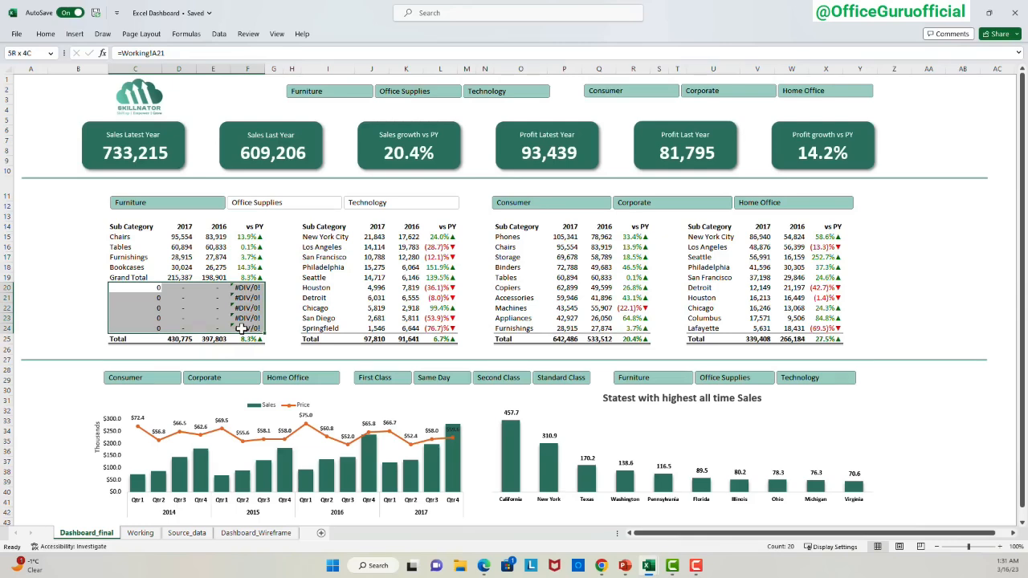
{"action": "left_click_drag", "start_coordinate": [143, 234], "coordinate": [148, 275]}
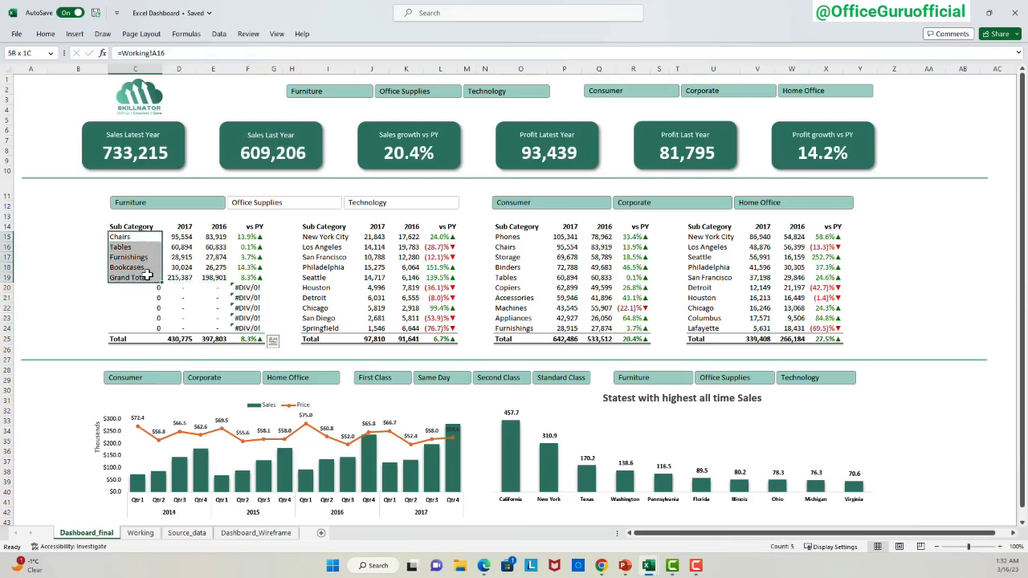
{"action": "left_click", "coordinate": [352, 205]}
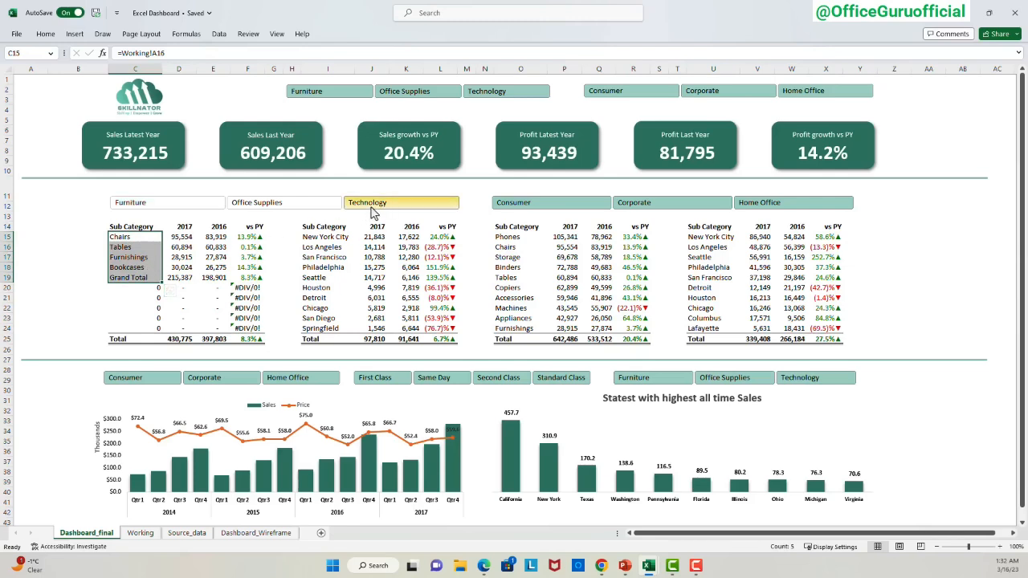
{"action": "left_click", "coordinate": [294, 207]}
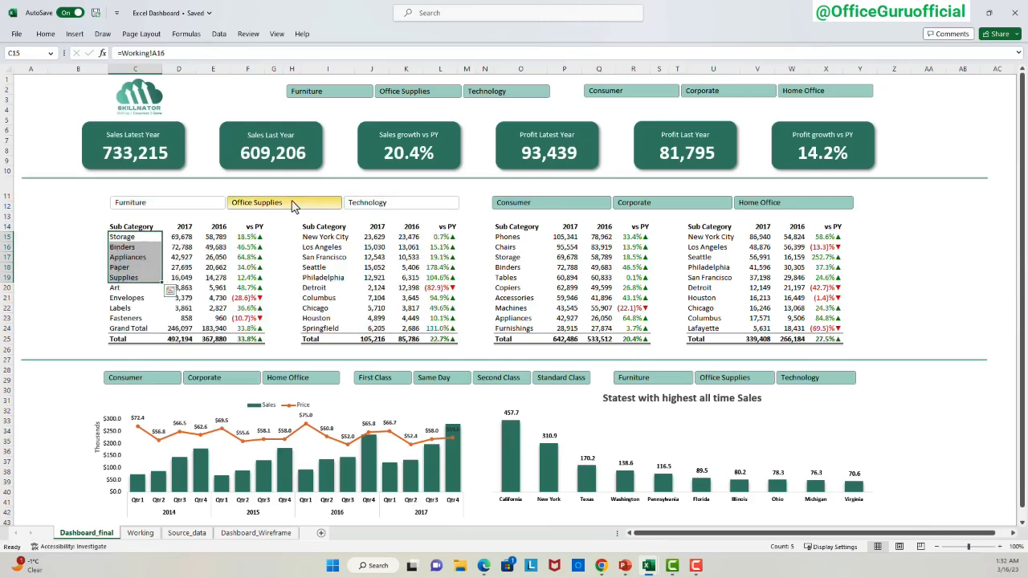
{"action": "left_click", "coordinate": [193, 211]}
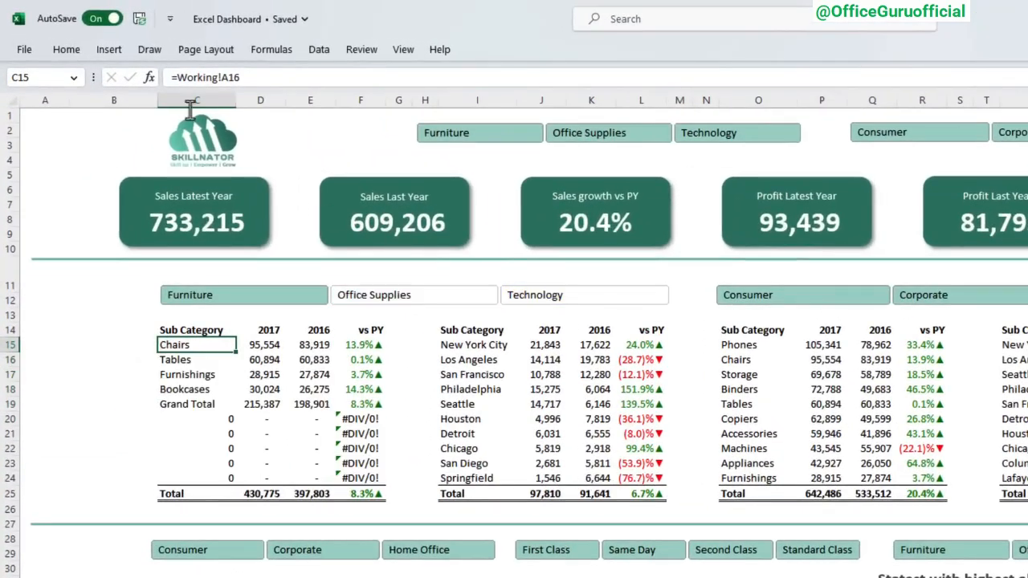
Change the formula in C15 to =IF(Working!A16="","",Working!A16) so empty source cells stay blank.
{"action": "left_click", "coordinate": [173, 77]}
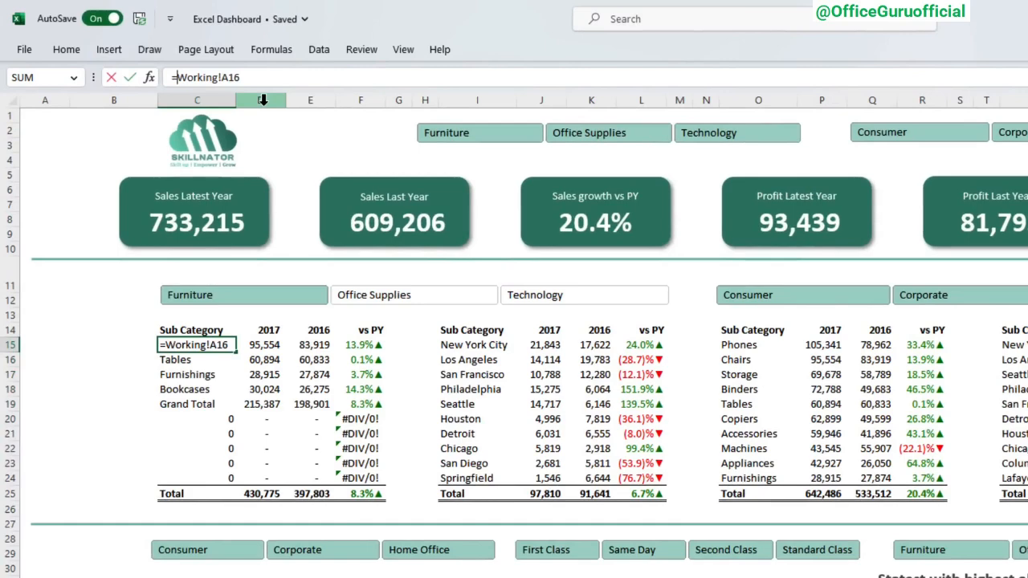
{"action": "type", "text": "IF("}
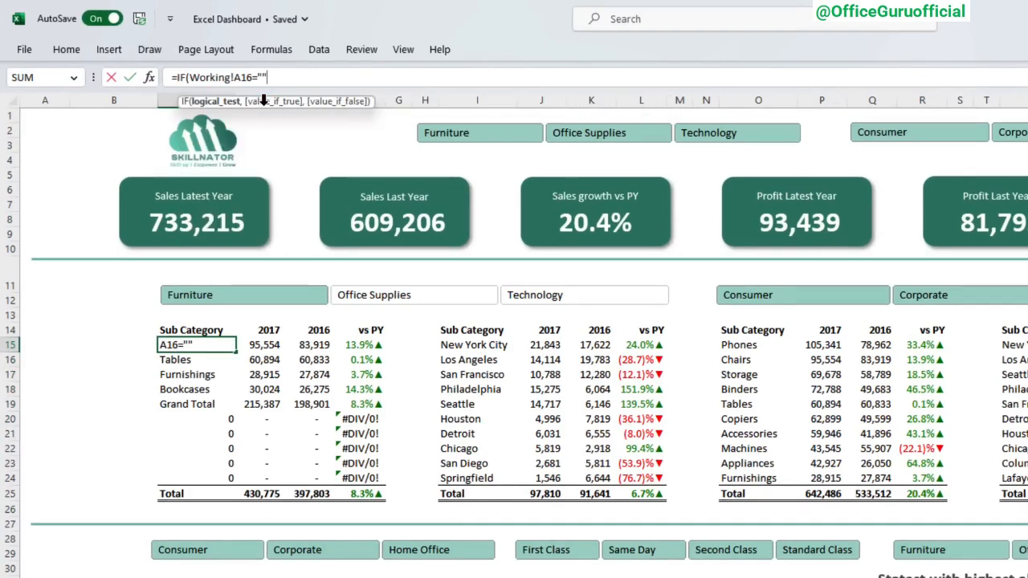
{"action": "type", "text": "=\"\","}
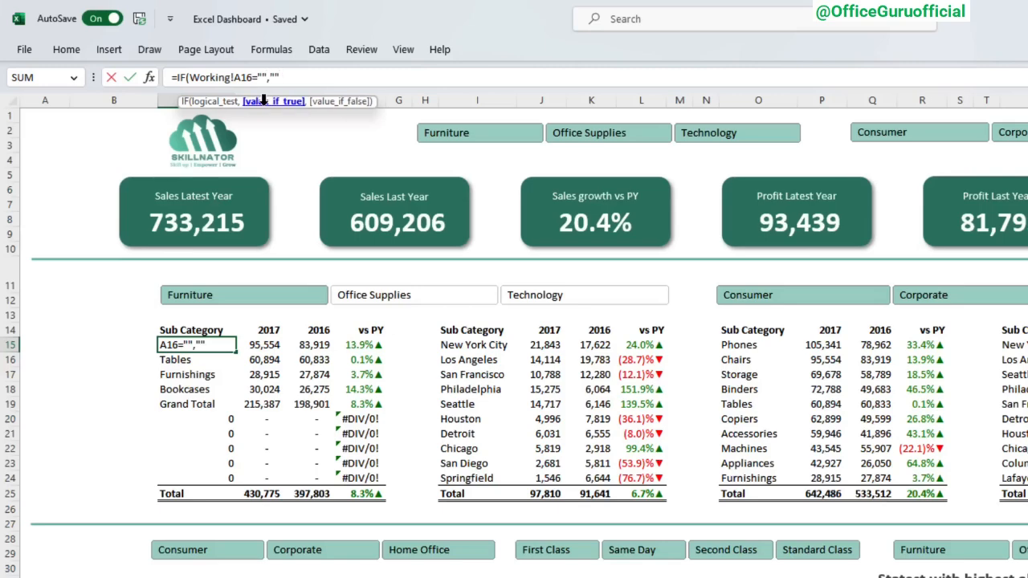
{"action": "type", "text": "\"\","}
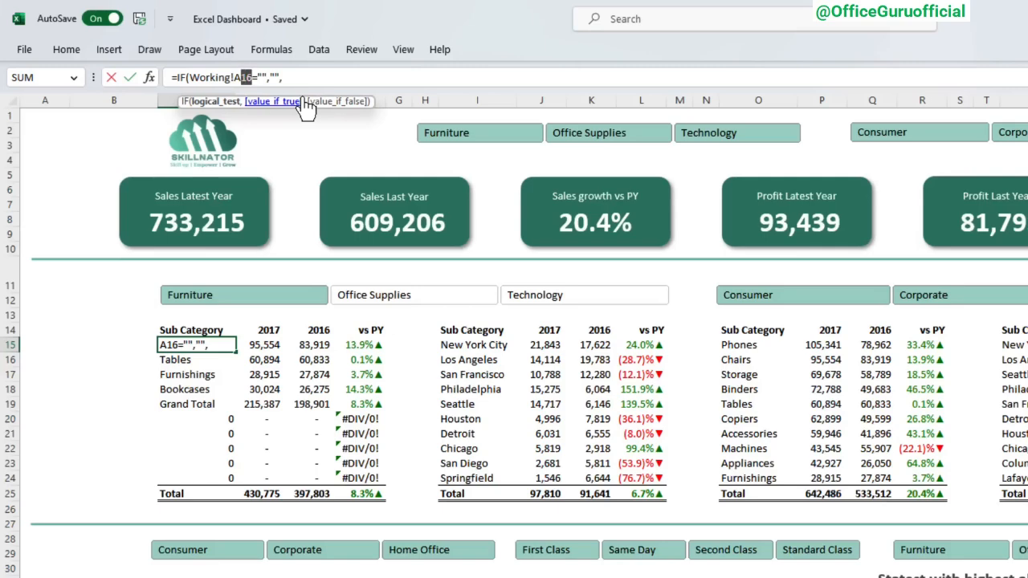
{"action": "key", "text": "ctrl+shift+Left"}
{"action": "key", "text": "ctrl+c"}
{"action": "key", "text": "End"}
{"action": "key", "text": "ctrl+v"}
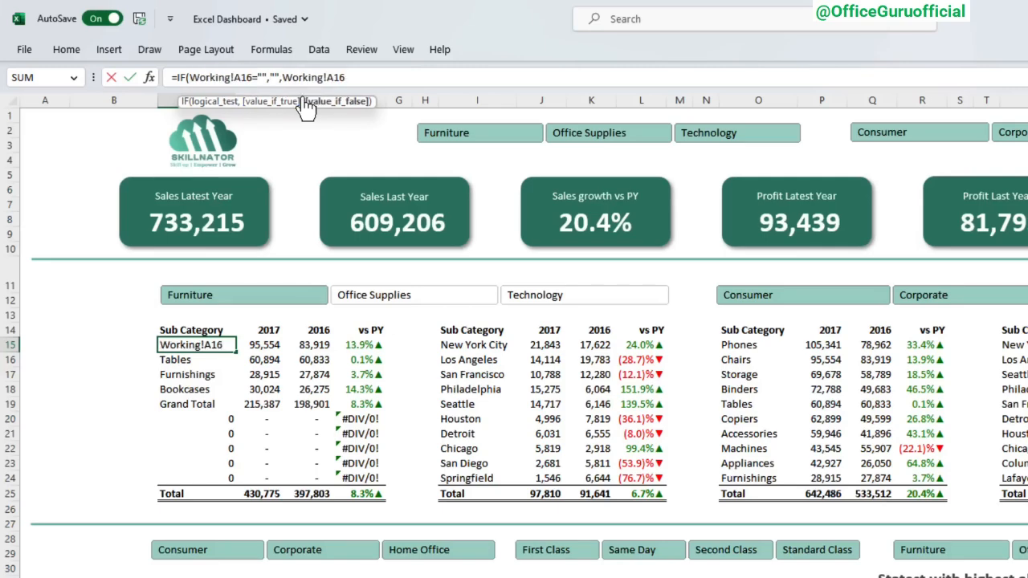
{"action": "key", "text": "Return"}
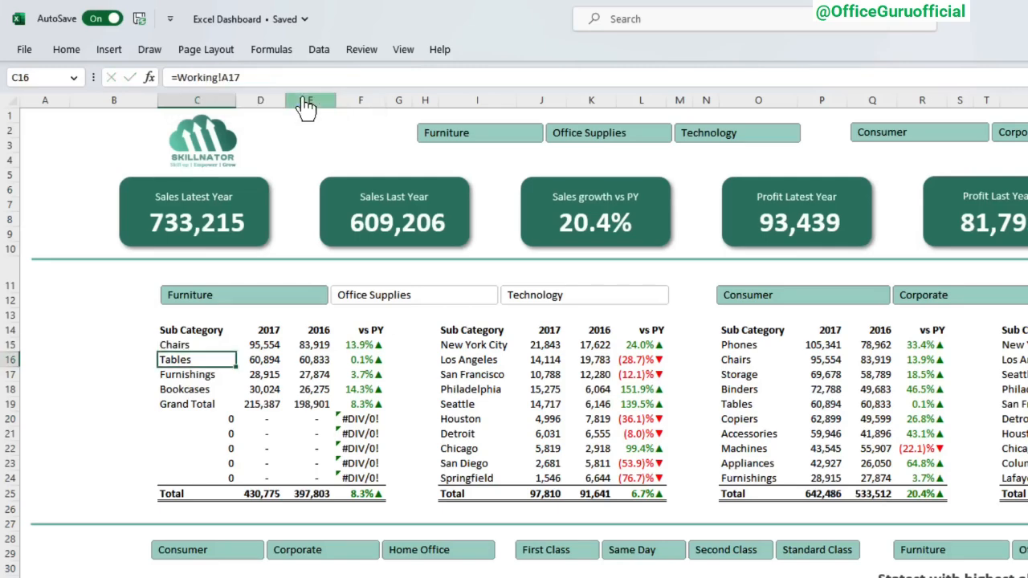
Copy C15 and paste only its formula over C15:E24 of the first table.
{"action": "key", "text": "Up"}
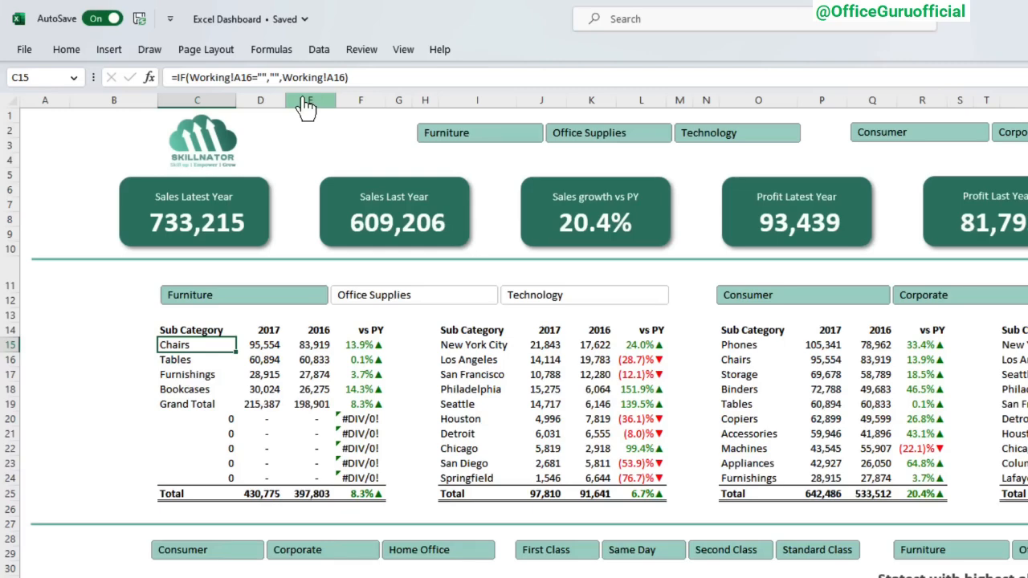
{"action": "key", "text": "ctrl+c"}
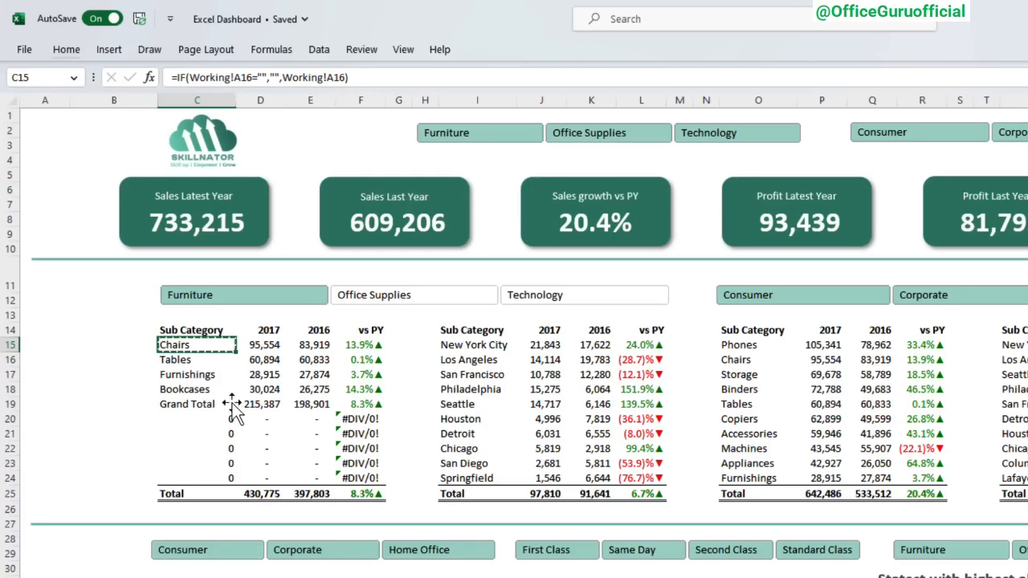
{"action": "key", "text": "shift+Right"}
{"action": "key", "text": "shift+Right"}
{"action": "key", "text": "shift+Down"}
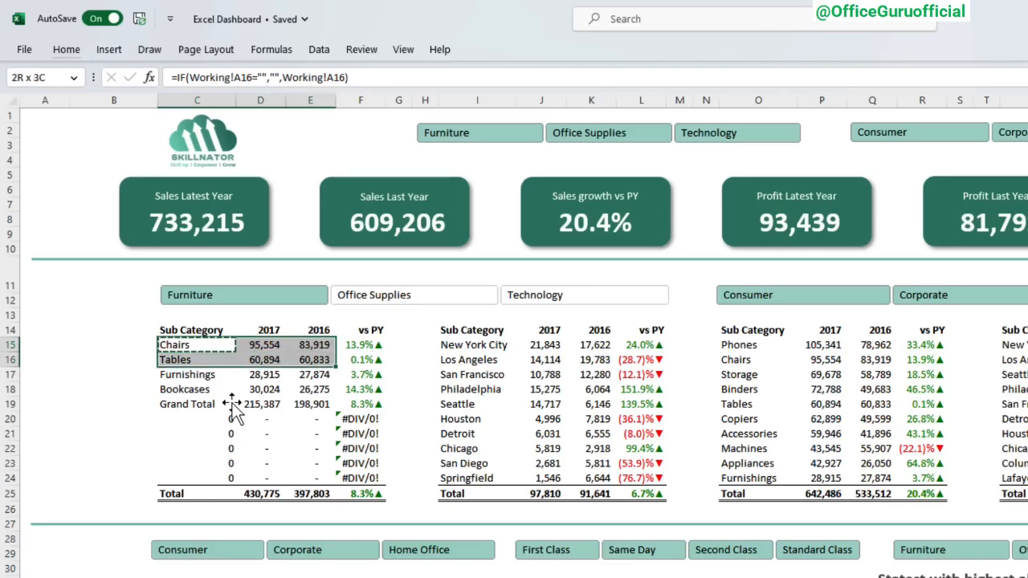
{"action": "key", "text": "shift+Down"}
{"action": "key", "text": "shift+Down"}
{"action": "key", "text": "shift+Down"}
{"action": "key", "text": "shift+Down"}
{"action": "key", "text": "shift+Down"}
{"action": "key", "text": "shift+Down"}
{"action": "key", "text": "shift+Down"}
{"action": "key", "text": "shift+Down"}
{"action": "key", "text": "alt"}
{"action": "key", "text": "e"}
{"action": "key", "text": "s"}
{"action": "key", "text": "f"}
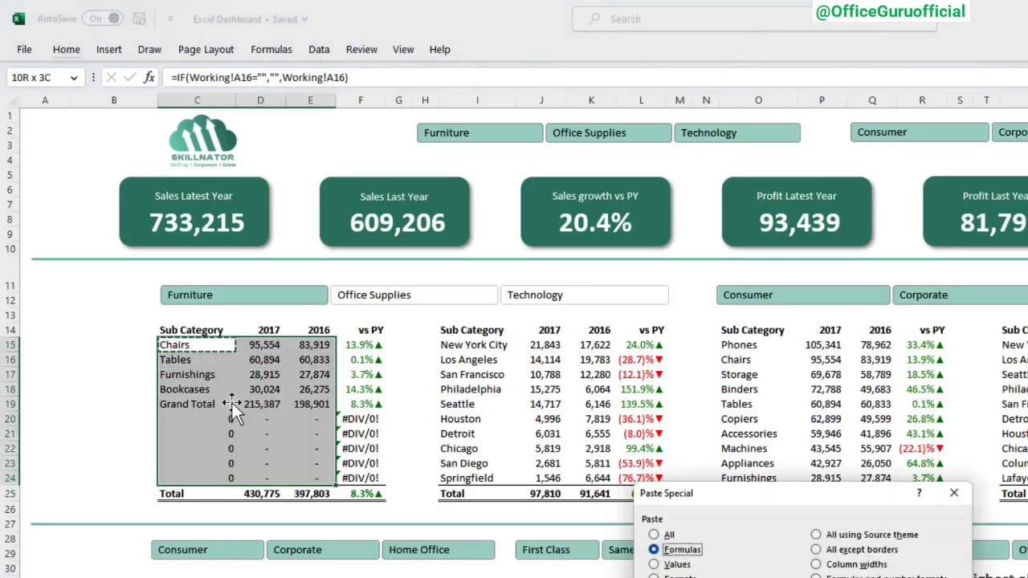
{"action": "key", "text": "Return"}
{"action": "key", "text": "Down"}
{"action": "key", "text": "Down"}
{"action": "key", "text": "Down"}
{"action": "key", "text": "Down"}
{"action": "key", "text": "Escape"}
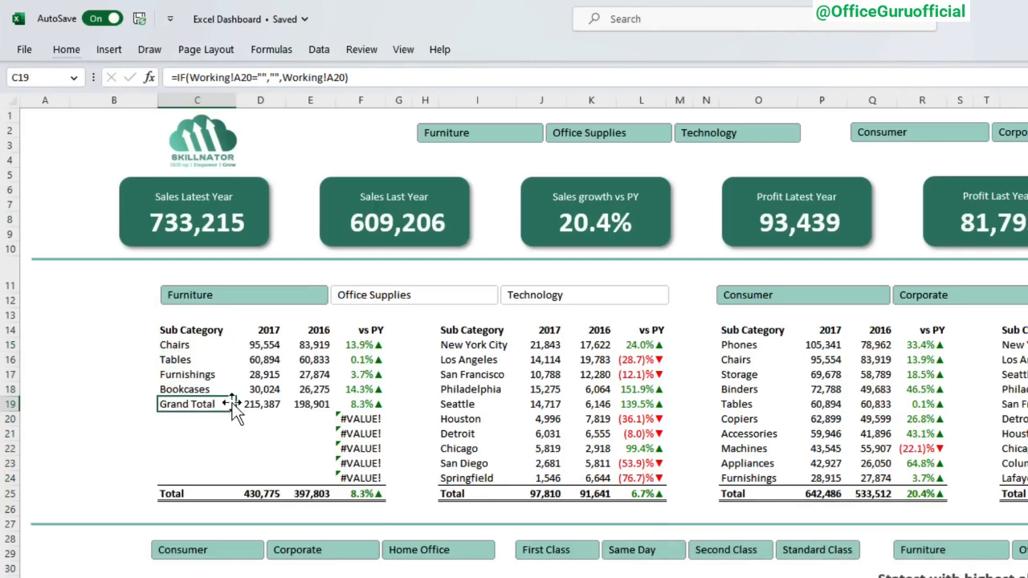
Trace the Grand Total row in C19 to the Working sheet and turn off grand totals in the table 1 sub-category pivot.
{"action": "key", "text": "shift+Right"}
{"action": "key", "text": "shift+Right"}
{"action": "key", "text": "Right"}
{"action": "key", "text": "Left"}
{"action": "key", "text": "ctrl+bracketleft"}
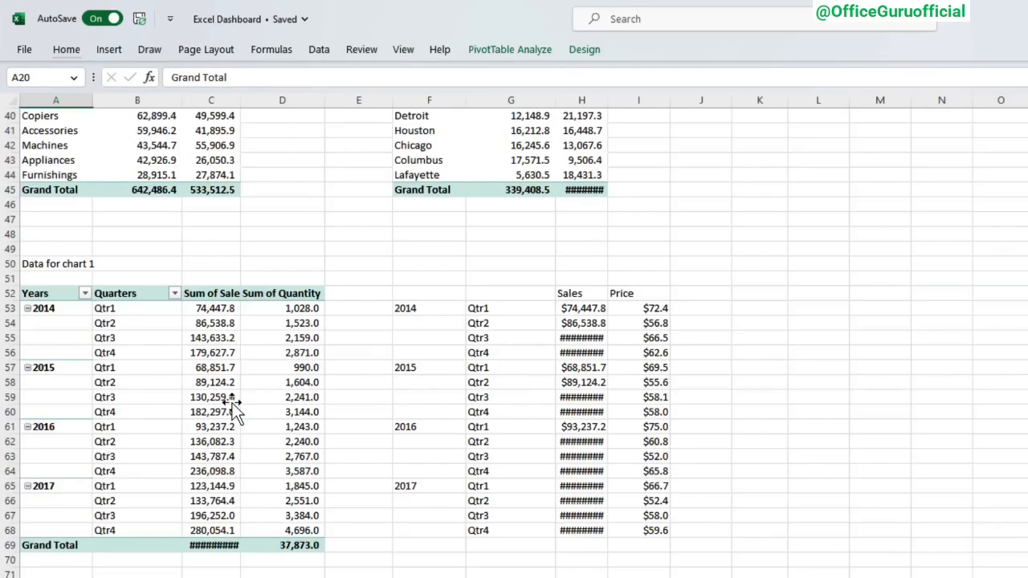
{"action": "scroll", "coordinate": [233, 405], "scroll_direction": "up", "scroll_amount": 13}
{"action": "left_click", "coordinate": [173, 369]}
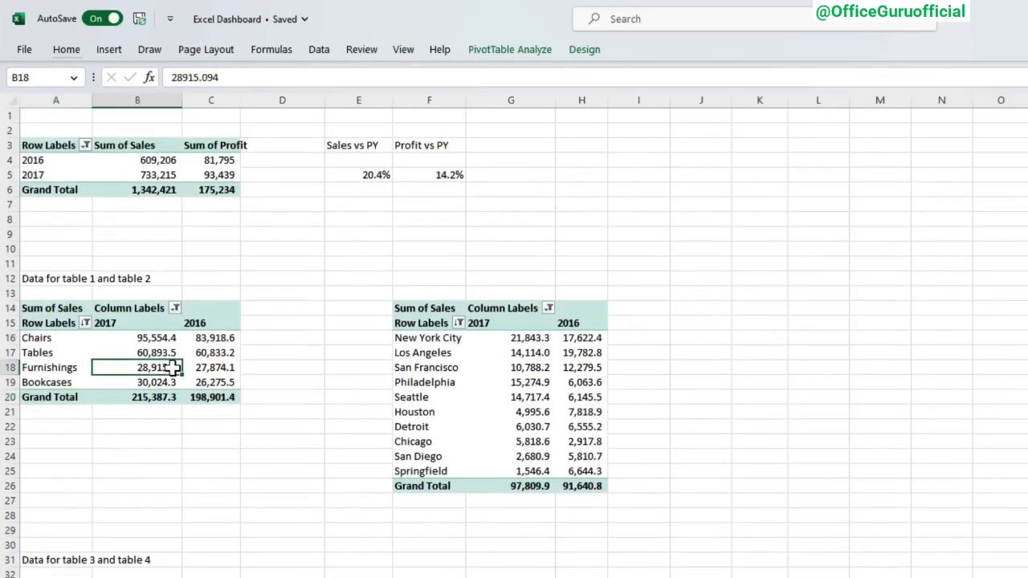
{"action": "left_click", "coordinate": [579, 49]}
{"action": "left_click", "coordinate": [89, 116]}
{"action": "left_click", "coordinate": [196, 158]}
Turn off grand totals in the city pivot that feeds table 2 on the Working sheet.
{"action": "left_click", "coordinate": [492, 368]}
{"action": "left_click", "coordinate": [584, 50]}
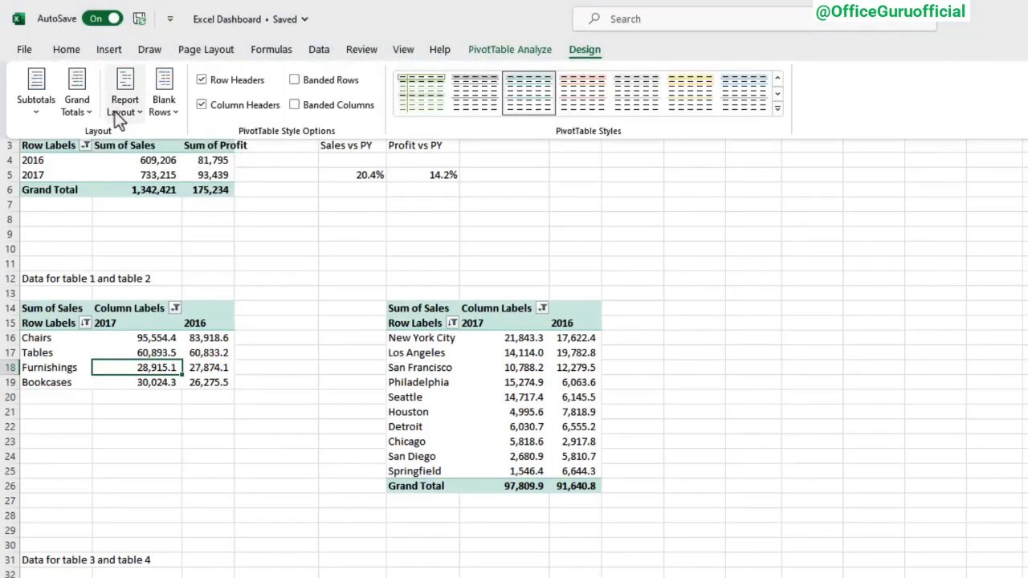
{"action": "left_click", "coordinate": [519, 435]}
{"action": "left_click", "coordinate": [584, 50]}
{"action": "left_click", "coordinate": [77, 106]}
{"action": "left_click", "coordinate": [112, 143]}
{"action": "left_click", "coordinate": [486, 362]}
{"action": "left_click", "coordinate": [584, 50]}
{"action": "left_click", "coordinate": [77, 106]}
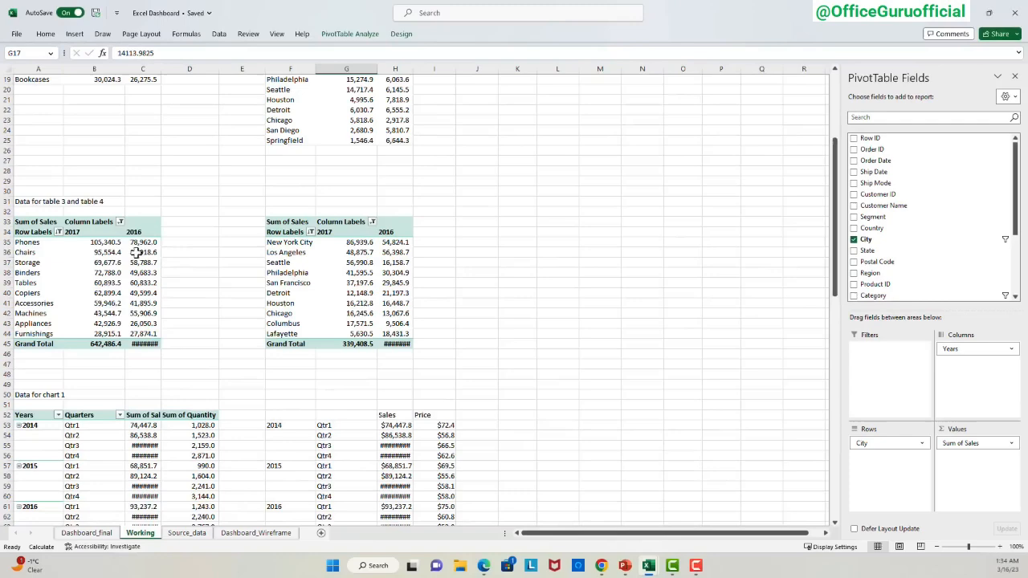
Turn off grand totals in both pivots that feed table 3 and table 4.
{"action": "left_click", "coordinate": [584, 49]}
{"action": "left_click", "coordinate": [77, 106]}
{"action": "left_click", "coordinate": [584, 50]}
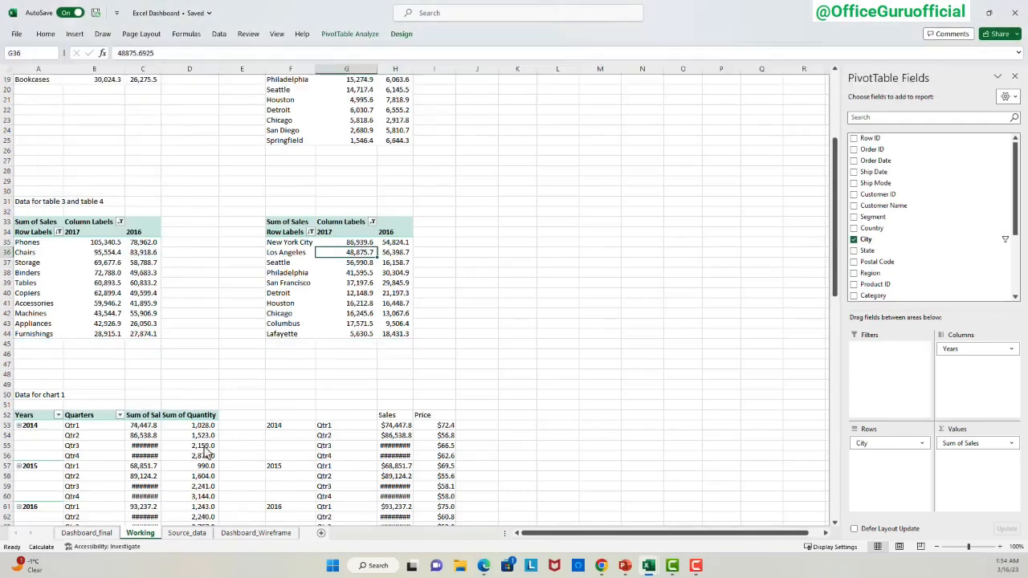
Return to Dashboard_final and change the vs PY formula in F15 to =IF(C15="","",D15/E15-1).
{"action": "left_click", "coordinate": [86, 532]}
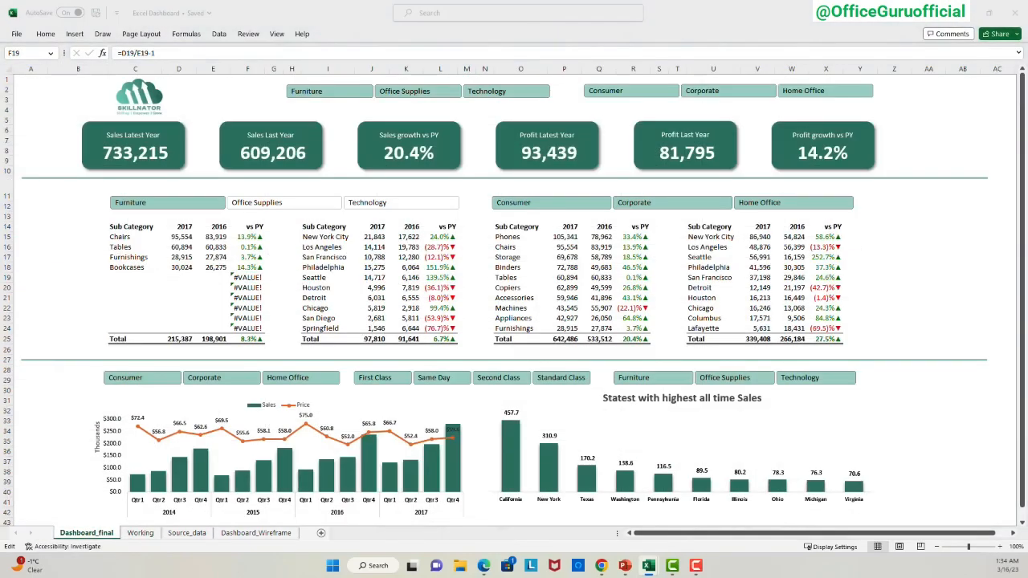
{"action": "double_click", "coordinate": [248, 238]}
{"action": "type", "text": "IF("}
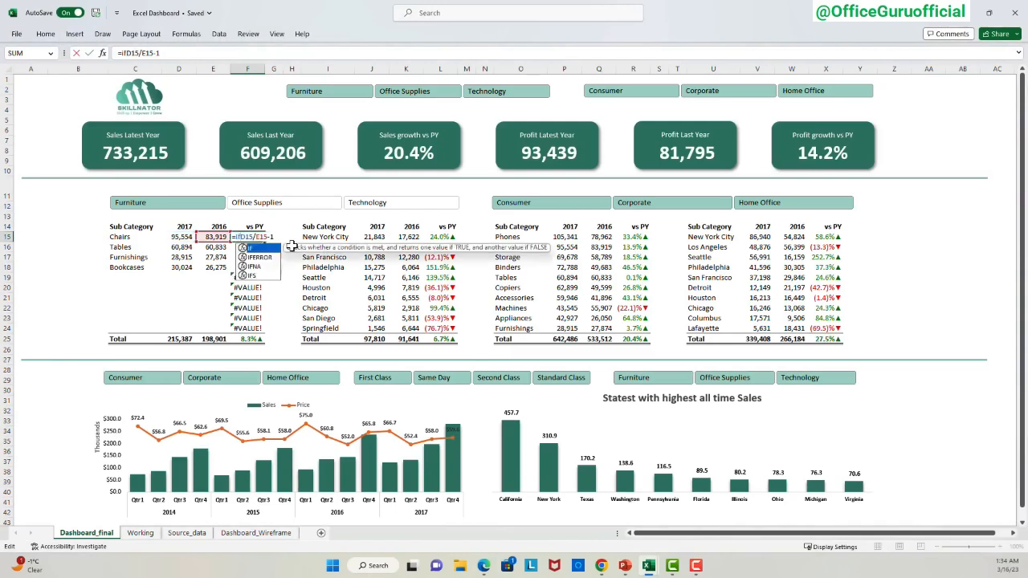
{"action": "key", "text": "Left"}
{"action": "key", "text": "Left"}
{"action": "key", "text": "Left"}
{"action": "type", "text": "=\"\",\"\","}
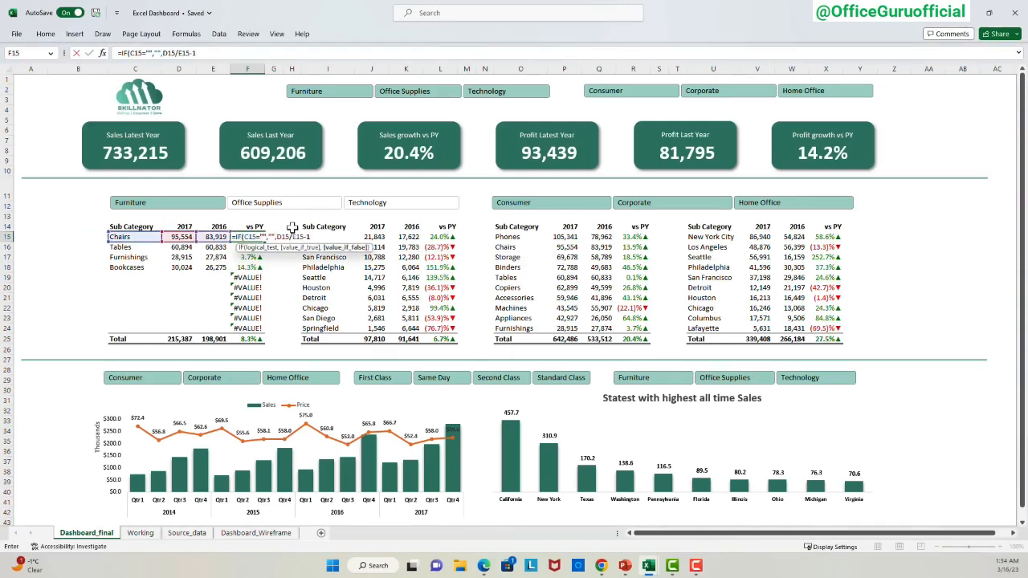
{"action": "key", "text": "ctrl+Return"}
Copy F15 and paste only its formula down the vs PY column, F15:F25.
{"action": "key", "text": "ctrl+c"}
{"action": "key", "text": "ctrl+shift+Down"}
{"action": "key", "text": "ctrl+alt+v"}
{"action": "key", "text": "f"}
{"action": "key", "text": "Return"}
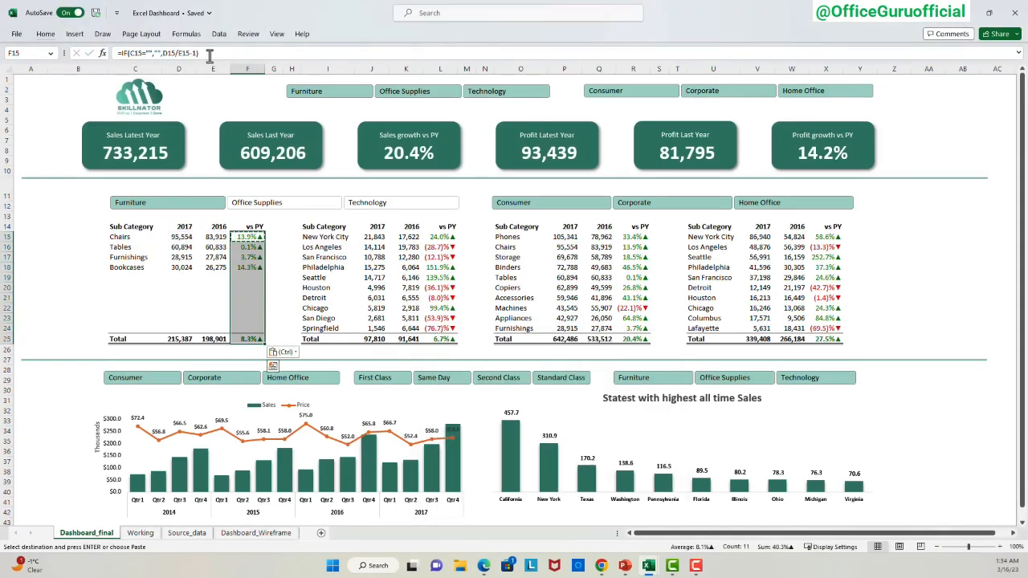
Test the first tables' category slicer with Technology, Office Supplies and Furniture, and reselect all three categories.
{"action": "key", "text": "ctrl+Left"}
{"action": "left_click", "coordinate": [370, 209]}
{"action": "left_click", "coordinate": [290, 209]}
{"action": "left_click", "coordinate": [202, 206]}
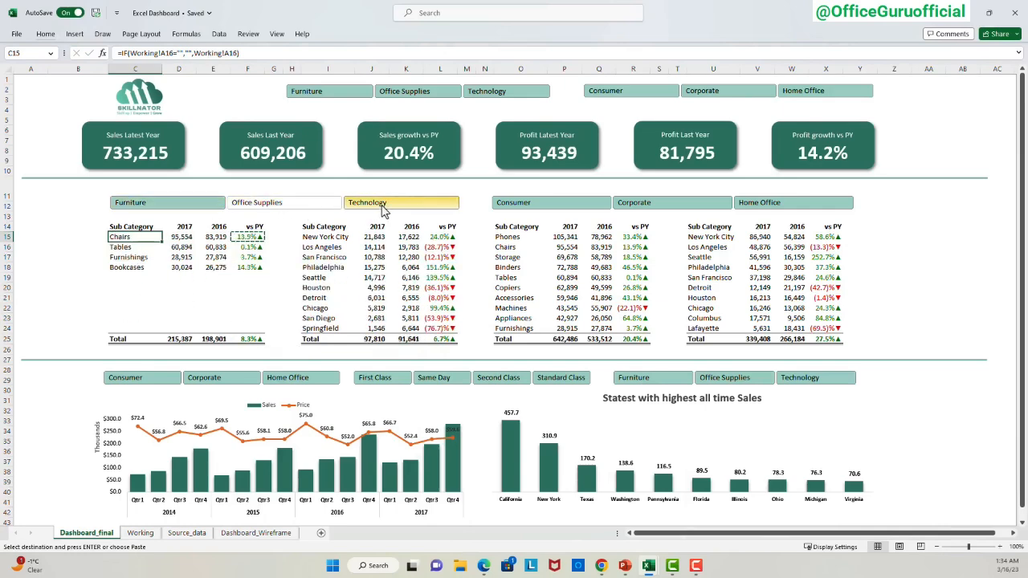
{"action": "left_click", "coordinate": [384, 209], "text": "shift"}
Change the formula in I15 of the second table to =IF(Working!F16="","",Working!F16).
{"action": "key", "text": "ctrl+Down"}
{"action": "key", "text": "Right"}
{"action": "key", "text": "Escape"}
{"action": "key", "text": "Up"}
{"action": "key", "text": "Up"}
{"action": "key", "text": "Up"}
{"action": "key", "text": "Up"}
{"action": "key", "text": "Up"}
{"action": "key", "text": "Up"}
{"action": "key", "text": "Up"}
{"action": "key", "text": "Up"}
{"action": "key", "text": "Up"}
{"action": "key", "text": "Up"}
{"action": "key", "text": "ctrl+Right"}
{"action": "key", "text": "ctrl+Right"}
{"action": "key", "text": "F2"}
{"action": "key", "text": "Home"}
{"action": "key", "text": "Right"}
{"action": "type", "text": "IF("}
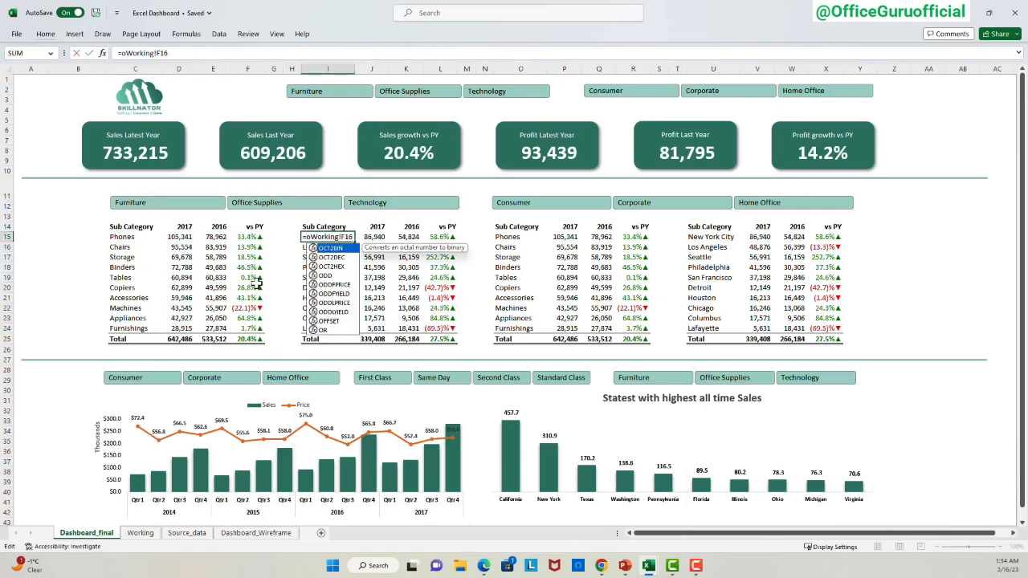
{"action": "type", "text": ",\"\",Working!F16)"}
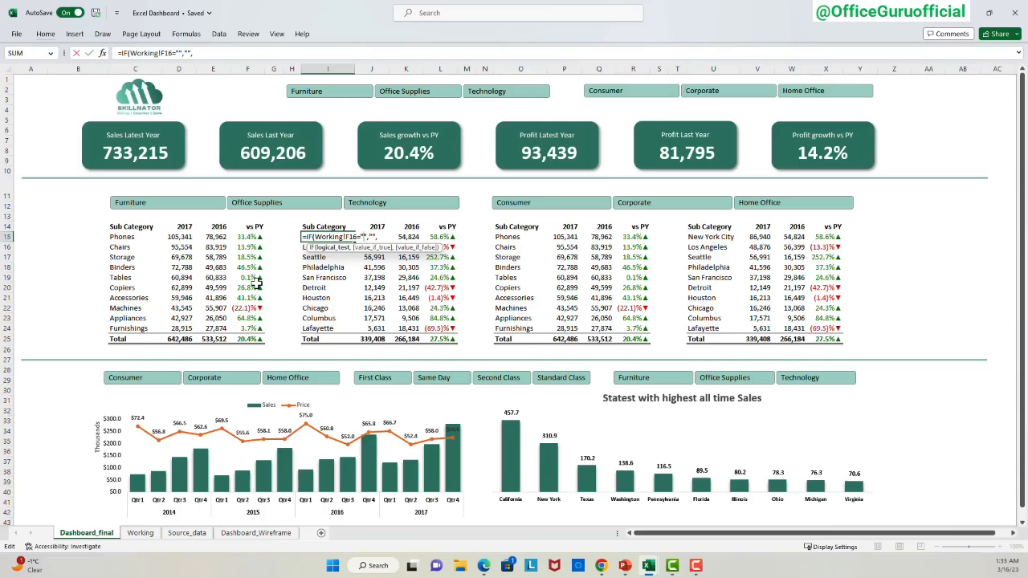
{"action": "key", "text": "Return"}
Copy I15 and paste only its formula across the second table's name and year columns, I15:K24.
{"action": "key", "text": "Up"}
{"action": "key", "text": "ctrl+c"}
{"action": "key", "text": "shift+Right"}
{"action": "key", "text": "shift+Right"}
{"action": "key", "text": "ctrl+shift+Down"}
{"action": "key", "text": "shift+Up"}
{"action": "key", "text": "ctrl+alt+v"}
{"action": "key", "text": "f"}
{"action": "key", "text": "Return"}
{"action": "key", "text": "Right"}
{"action": "key", "text": "Right"}
{"action": "key", "text": "Right"}
{"action": "key", "text": "Right"}
{"action": "key", "text": "Right"}
{"action": "key", "text": "Right"}
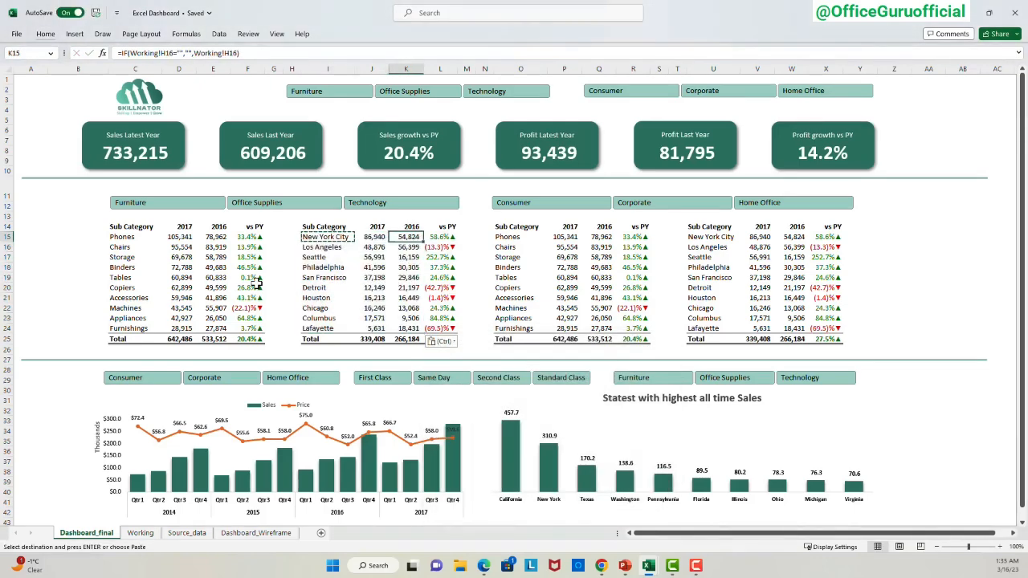
{"action": "key", "text": "F2"}
{"action": "key", "text": "Escape"}
{"action": "left_click", "coordinate": [328, 298]}
Recheck the first two tables by filtering their category slicer to Furniture, Office Supplies and Technology, and reselect all three categories.
{"action": "left_click", "coordinate": [199, 207]}
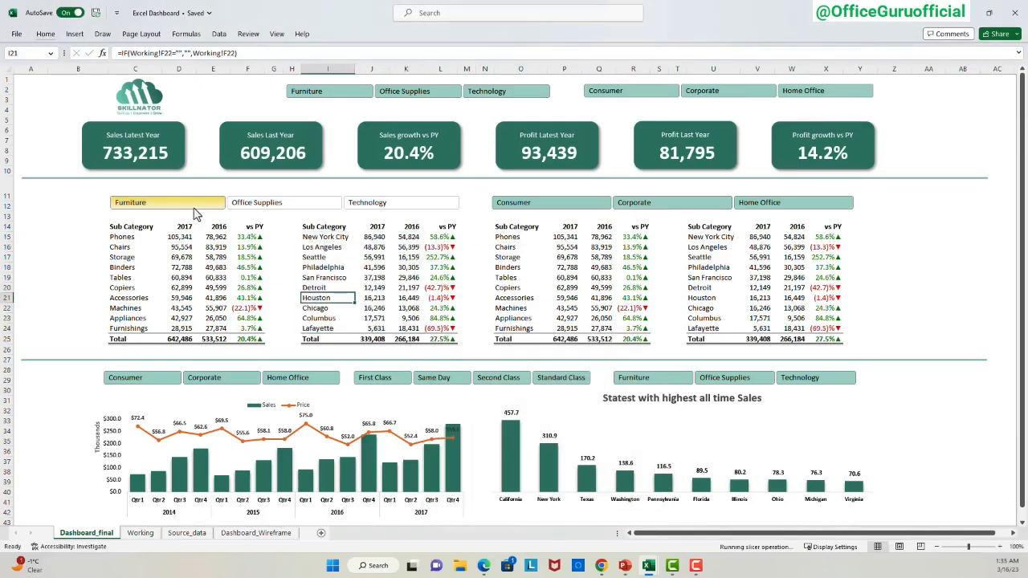
{"action": "left_click", "coordinate": [281, 209]}
{"action": "left_click", "coordinate": [371, 208]}
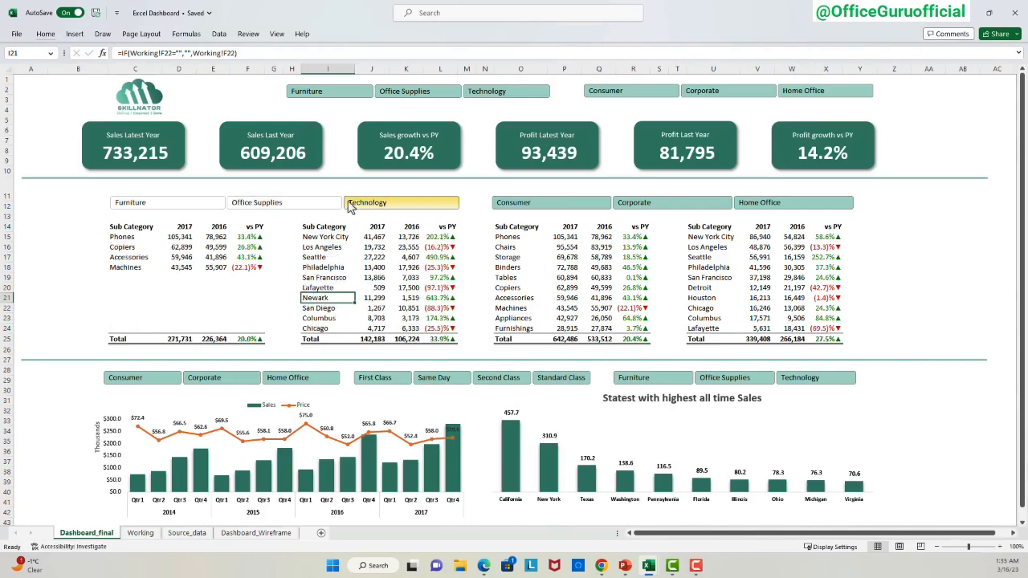
{"action": "left_click", "coordinate": [182, 207], "text": "shift"}
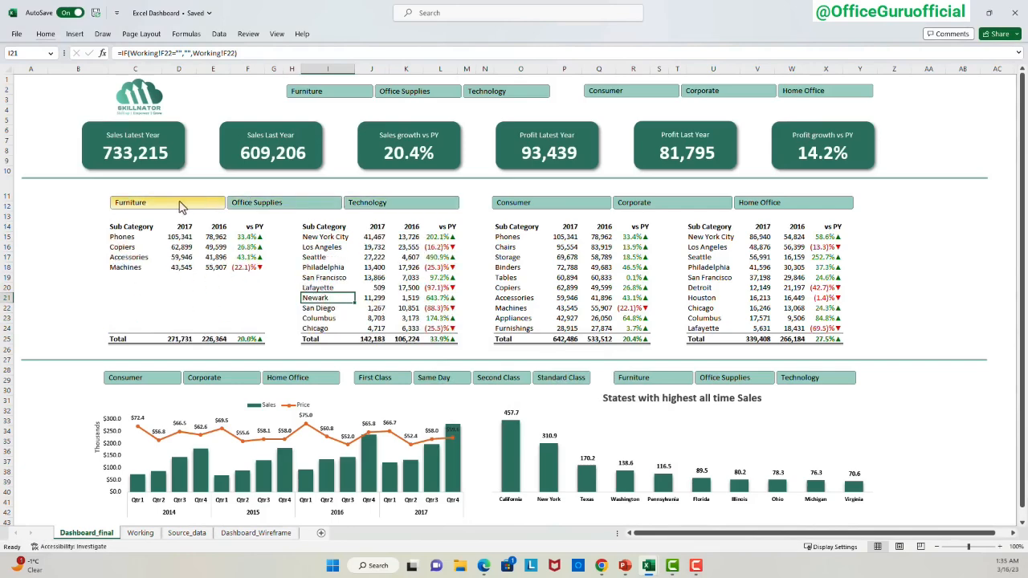
Test the segment slicer above tables 3 and 4 with Consumer, Corporate and Home Office, and reselect all three segments.
{"action": "left_click", "coordinate": [550, 208]}
{"action": "left_click", "coordinate": [637, 207]}
{"action": "left_click", "coordinate": [743, 206]}
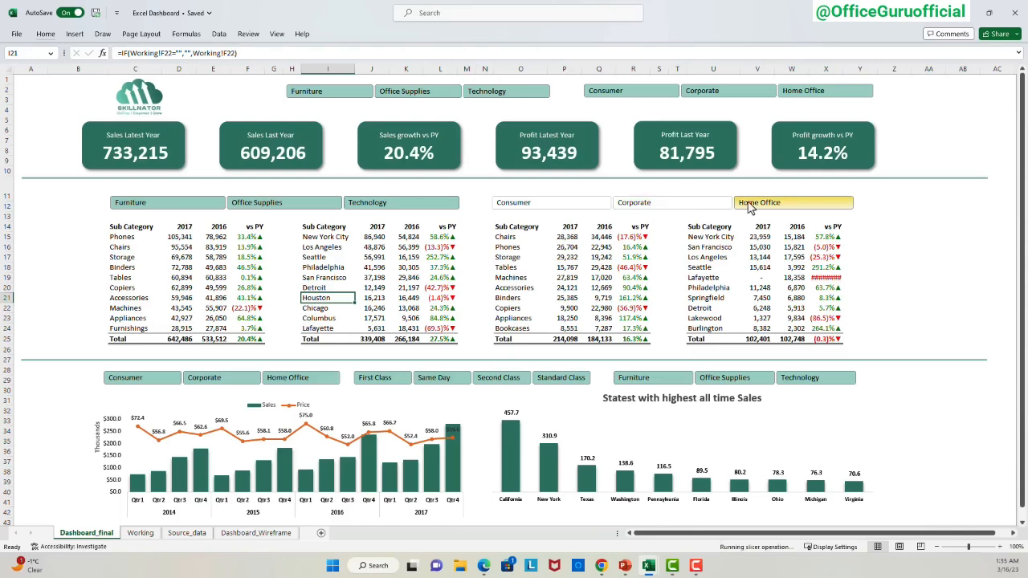
{"action": "left_click", "coordinate": [593, 207], "text": "shift"}
{"action": "left_click", "coordinate": [567, 247]}
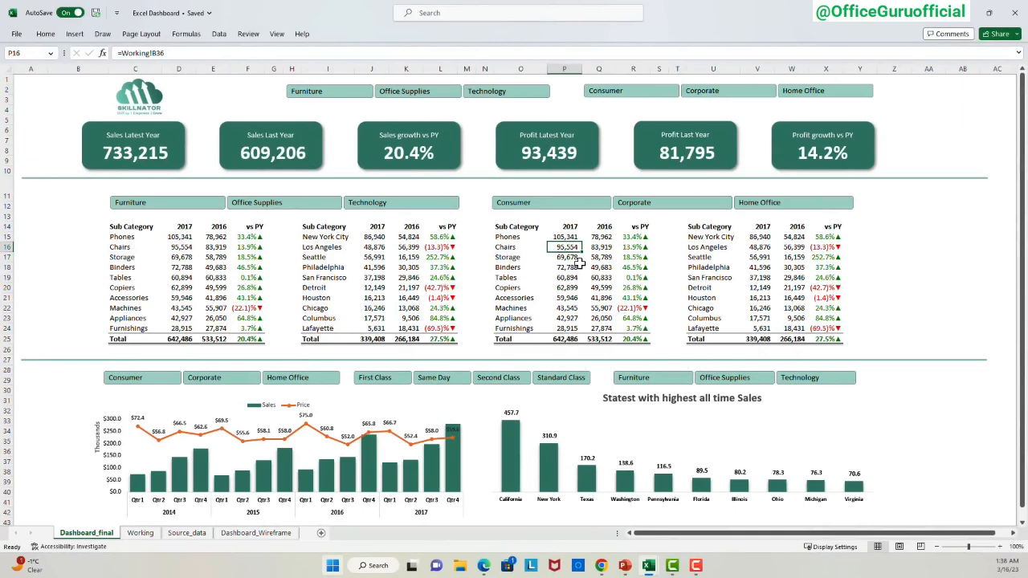
Enable the Developer tab in the ribbon customization options.
{"action": "left_click", "coordinate": [17, 35]}
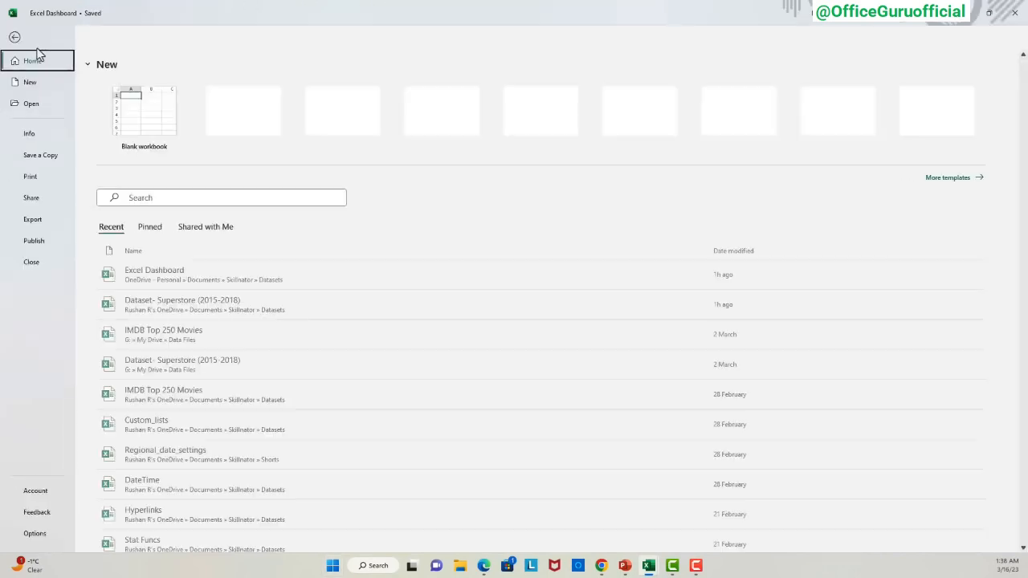
{"action": "left_click", "coordinate": [46, 536]}
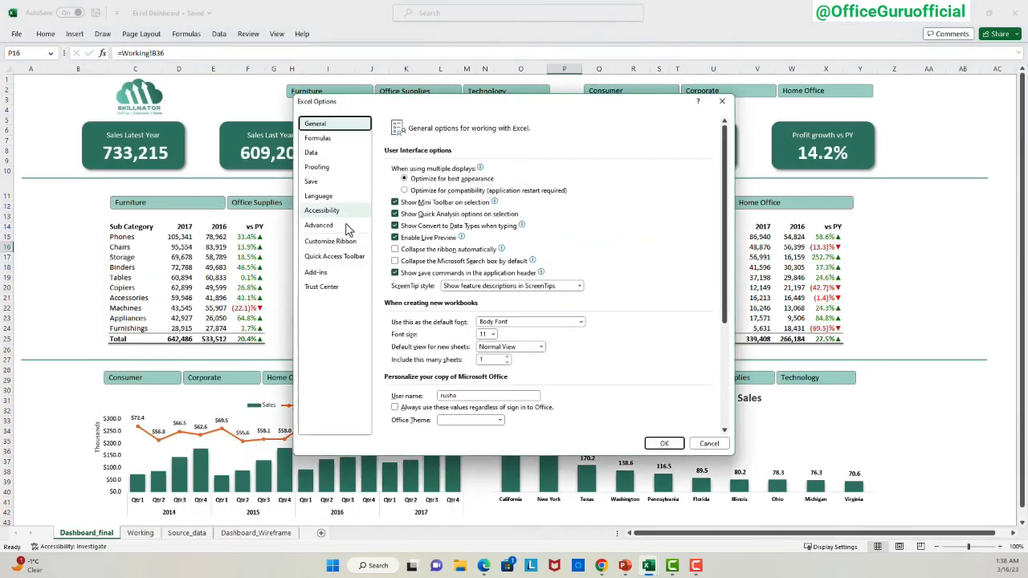
{"action": "left_click", "coordinate": [346, 243]}
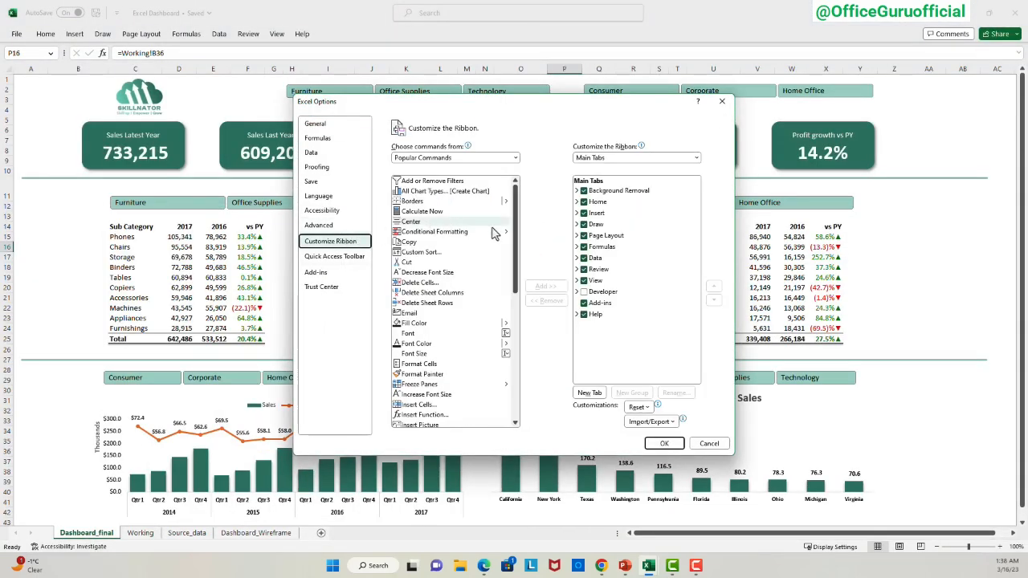
{"action": "left_click", "coordinate": [584, 293]}
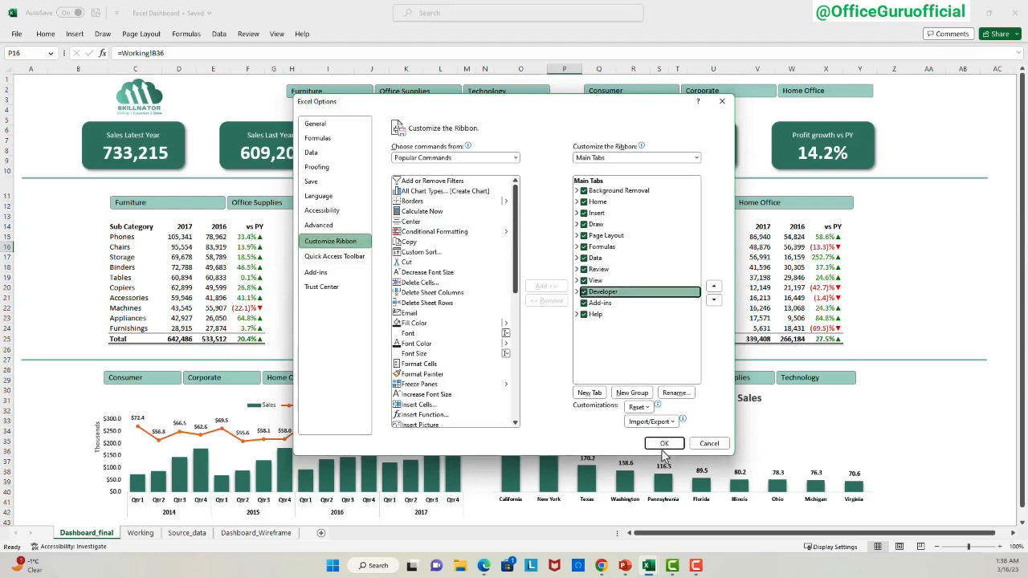
{"action": "left_click", "coordinate": [664, 444]}
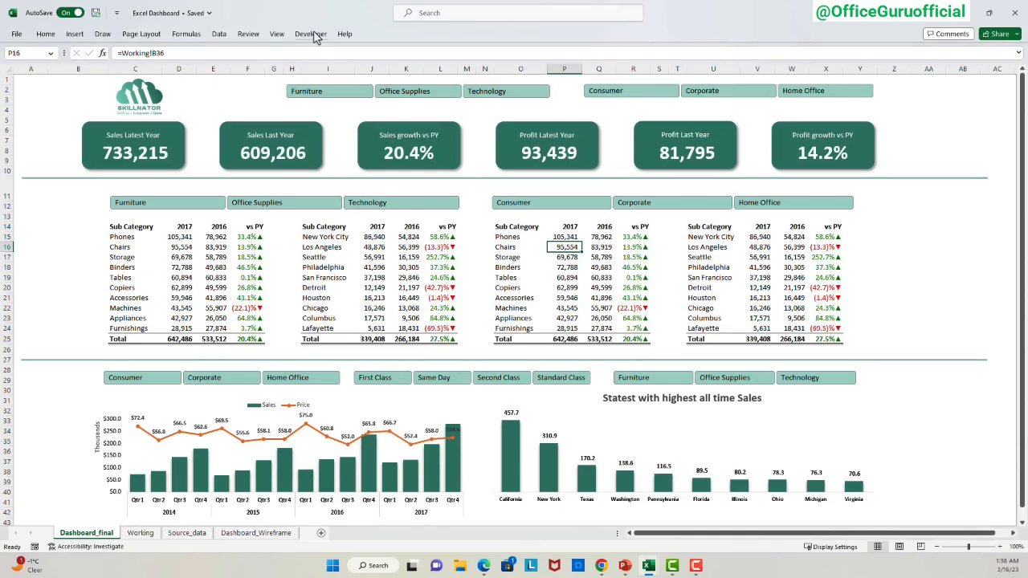
Insert an option button form control beside the states sales chart and label it Top 10.
{"action": "left_click", "coordinate": [312, 34]}
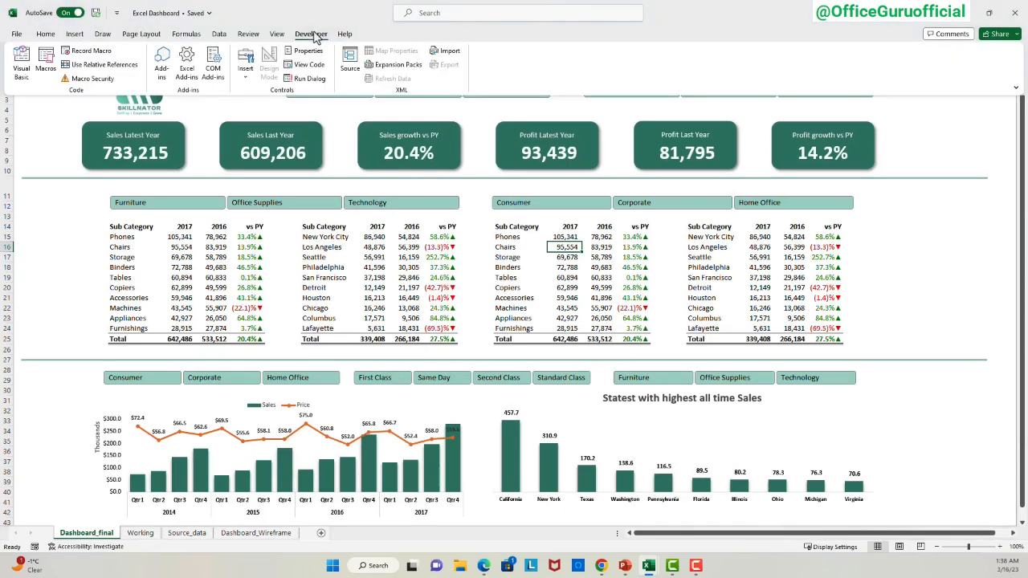
{"action": "left_click", "coordinate": [245, 68]}
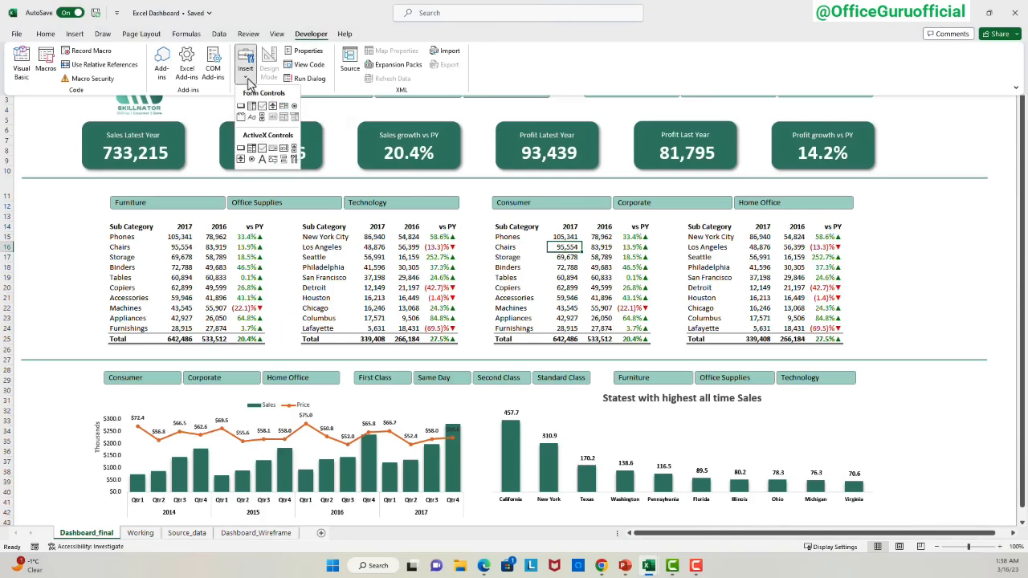
{"action": "left_click", "coordinate": [294, 106]}
{"action": "mouse_move", "coordinate": [900, 385]}
{"action": "left_mouse_down"}
{"action": "mouse_move", "coordinate": [931, 411]}
{"action": "mouse_move", "coordinate": [955, 397]}
{"action": "mouse_move", "coordinate": [868, 376]}
{"action": "left_mouse_up"}
{"action": "right_click", "coordinate": [938, 404]}
{"action": "right_click", "coordinate": [933, 400]}
{"action": "left_click", "coordinate": [964, 453]}
{"action": "type", "text": "Top 10"}
Label the second option button Bottom 10 and correct the first button's label to Top 10.
{"action": "right_click", "coordinate": [939, 412]}
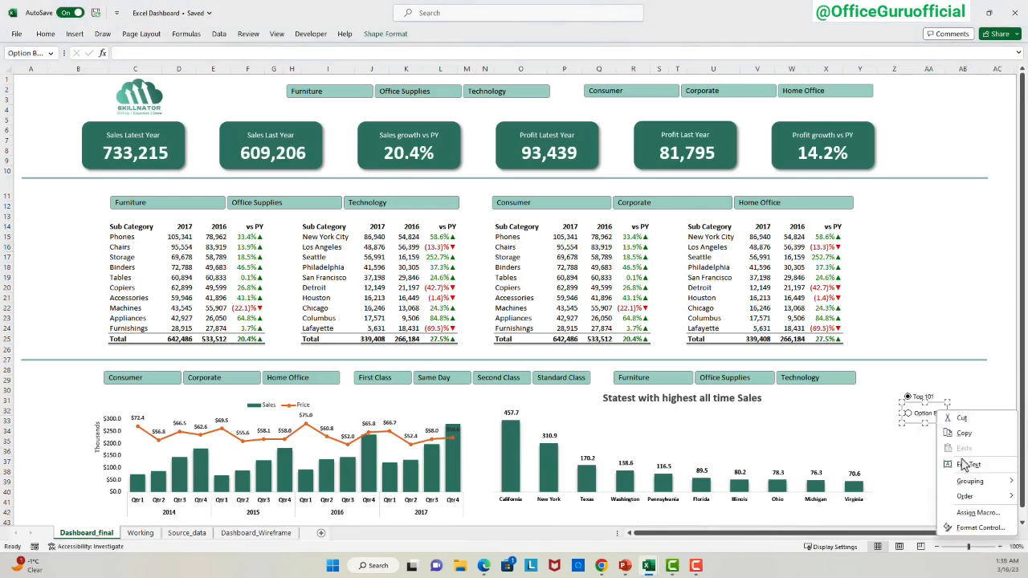
{"action": "left_click", "coordinate": [965, 464]}
{"action": "left_click_drag", "start_coordinate": [954, 413], "coordinate": [873, 427]}
{"action": "type", "text": "Bottom 10"}
{"action": "right_click", "coordinate": [925, 398]}
{"action": "key", "text": "BackSpace"}
{"action": "left_click", "coordinate": [964, 503]}
{"action": "left_click", "coordinate": [929, 431]}
{"action": "left_click", "coordinate": [920, 413]}
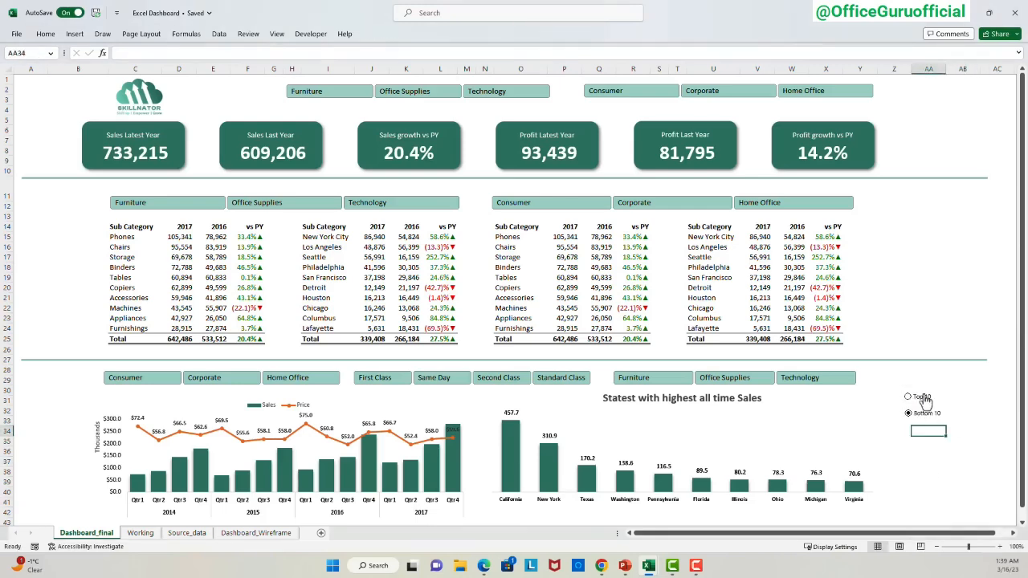
Set the option buttons' cell link to G73 on the Working sheet, next to the chart 2 data.
{"action": "right_click", "coordinate": [924, 399]}
{"action": "left_click", "coordinate": [960, 520]}
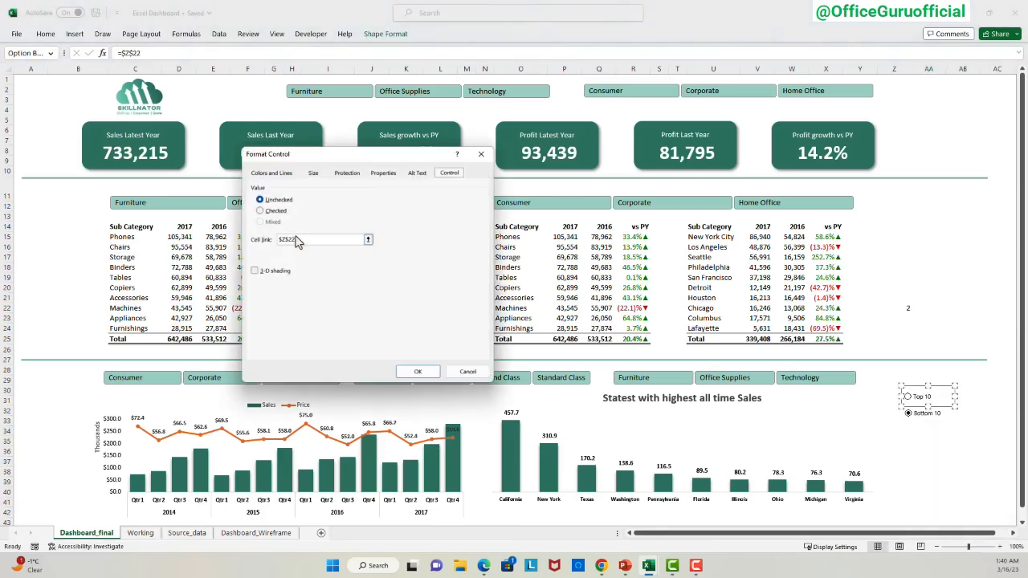
{"action": "left_click", "coordinate": [368, 241]}
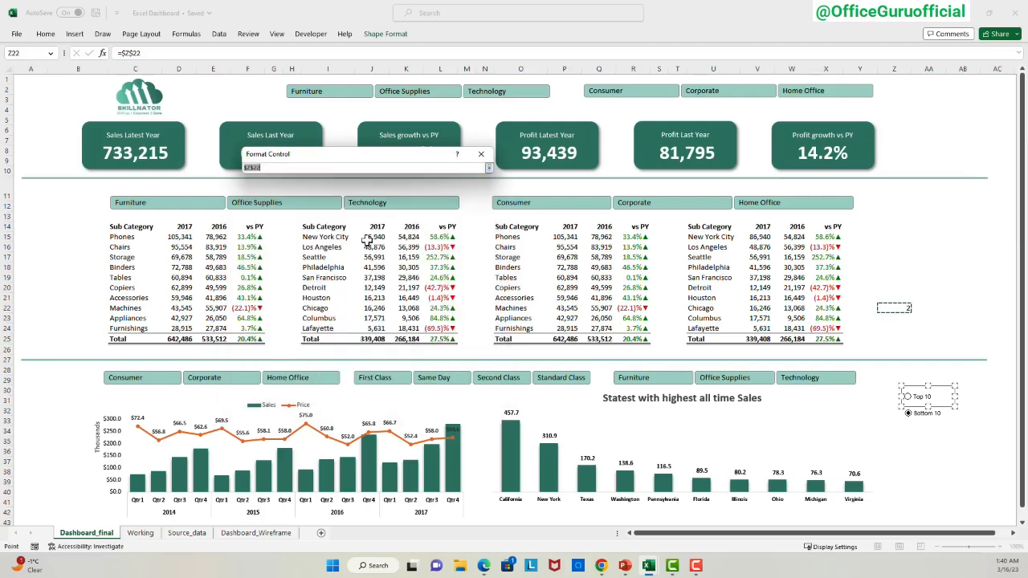
{"action": "left_click", "coordinate": [144, 534]}
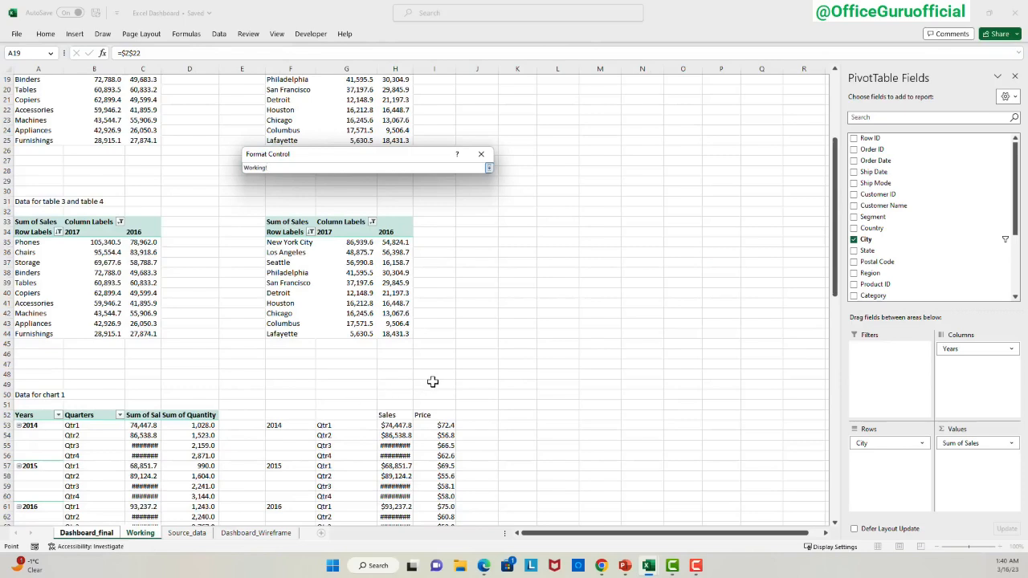
{"action": "scroll", "coordinate": [432, 383], "scroll_direction": "down", "scroll_amount": 14}
{"action": "scroll", "coordinate": [418, 365], "scroll_direction": "up", "scroll_amount": 3}
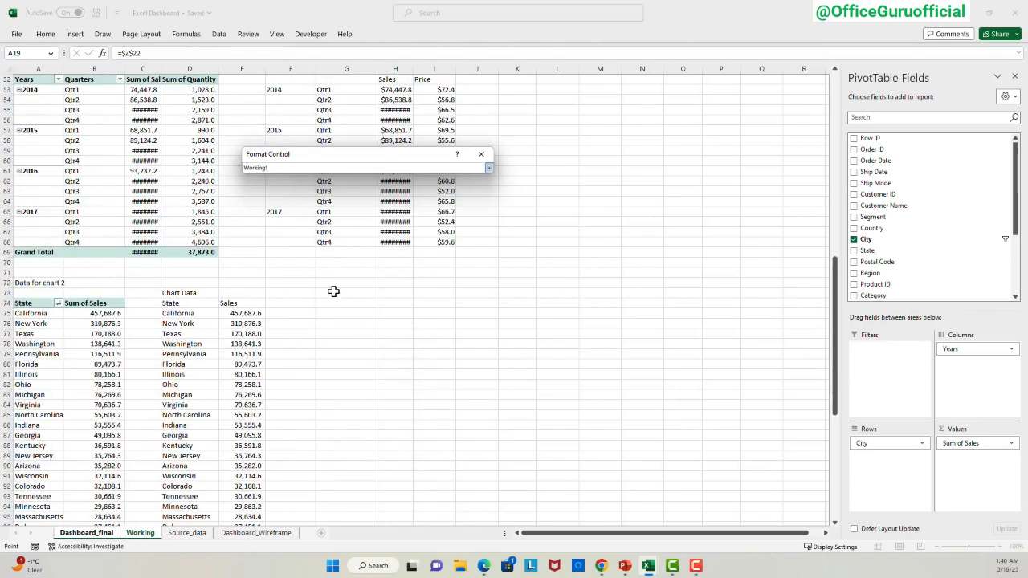
{"action": "left_click", "coordinate": [333, 291]}
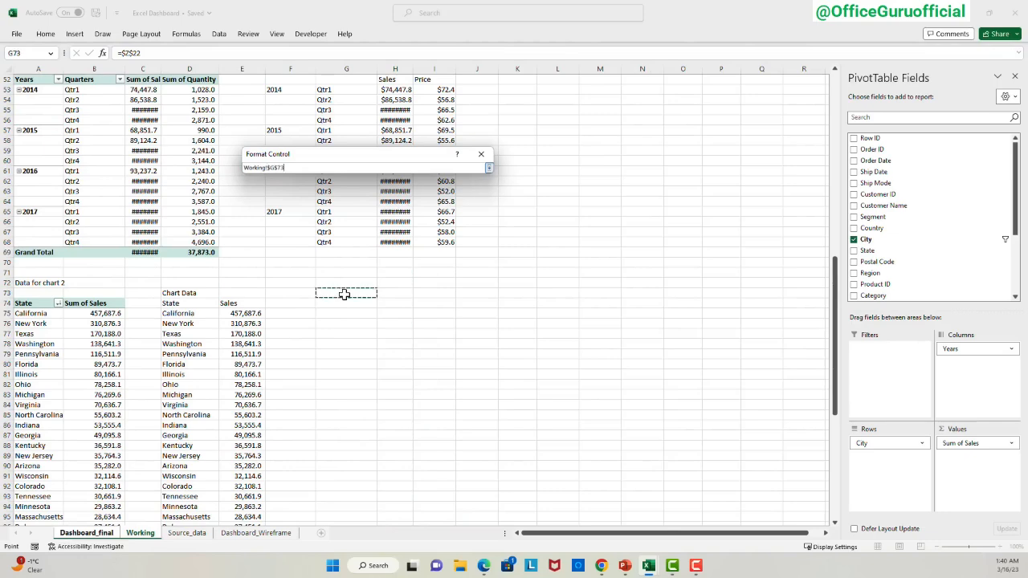
{"action": "left_click", "coordinate": [489, 170]}
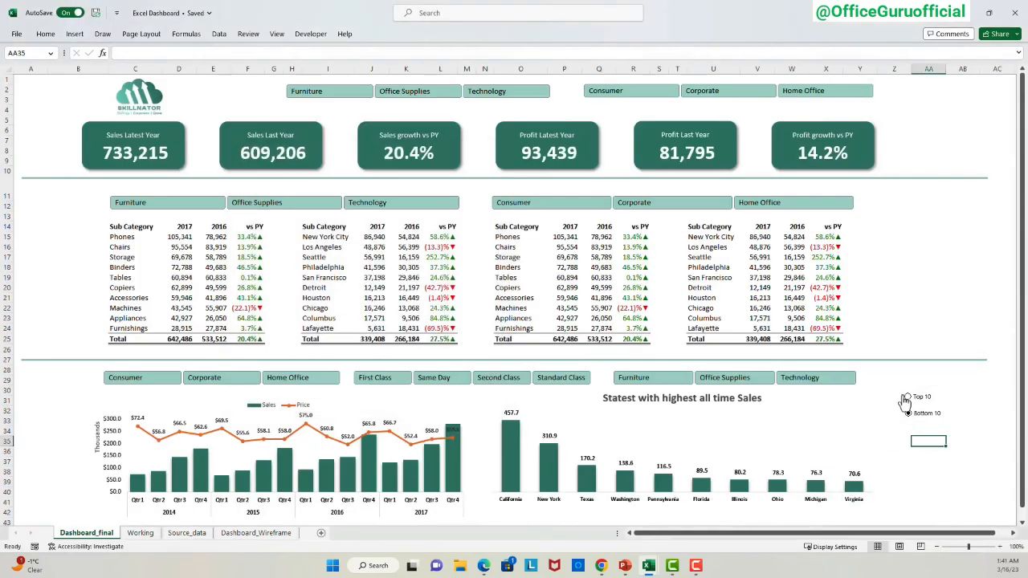
In Working D75, build SWITCH around the SORT formula with G73 as expression, the existing SORT for value 1, and add value 2.
{"action": "left_click", "coordinate": [140, 533]}
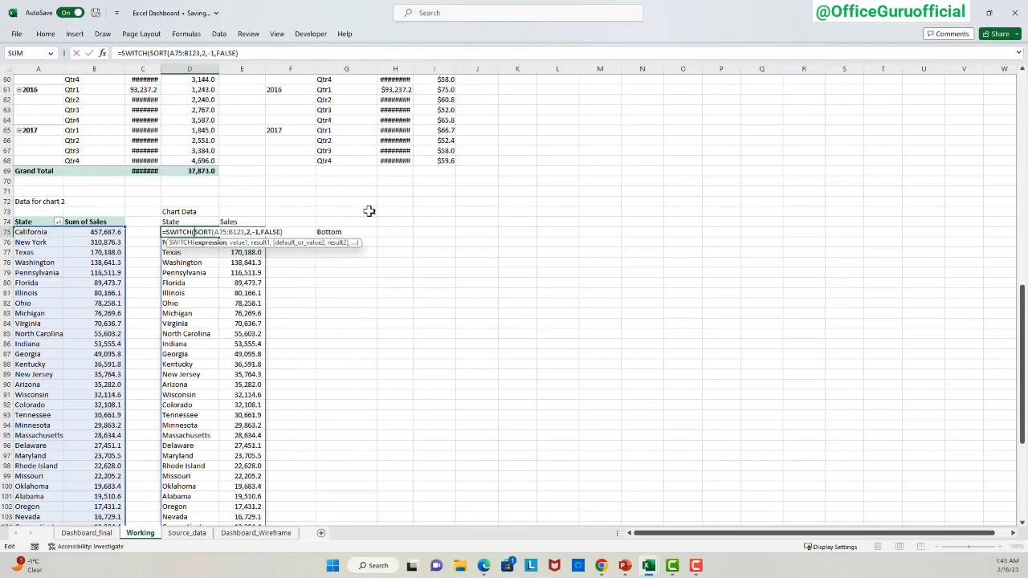
{"action": "left_click", "coordinate": [370, 211]}
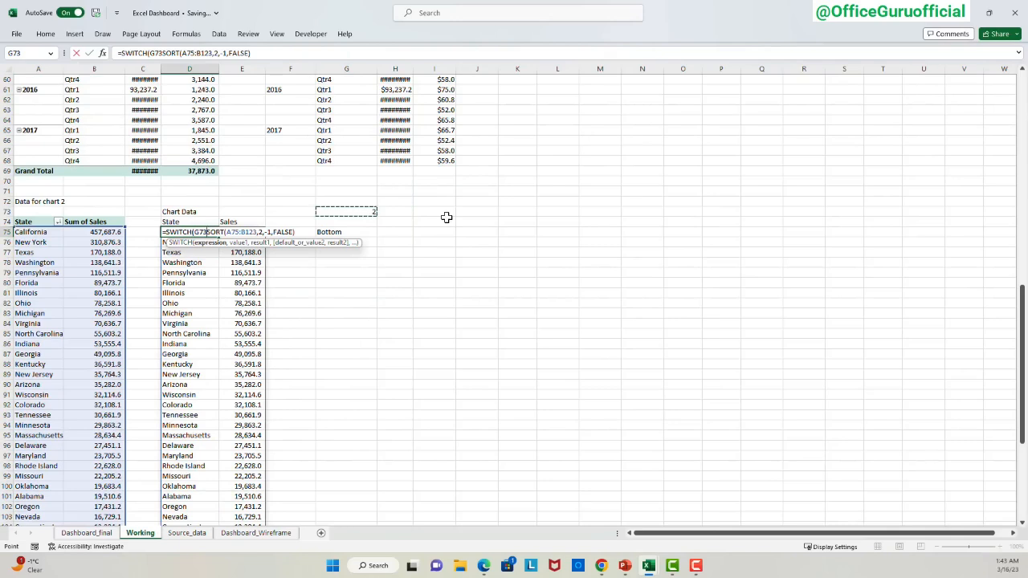
{"action": "type", "text": ","}
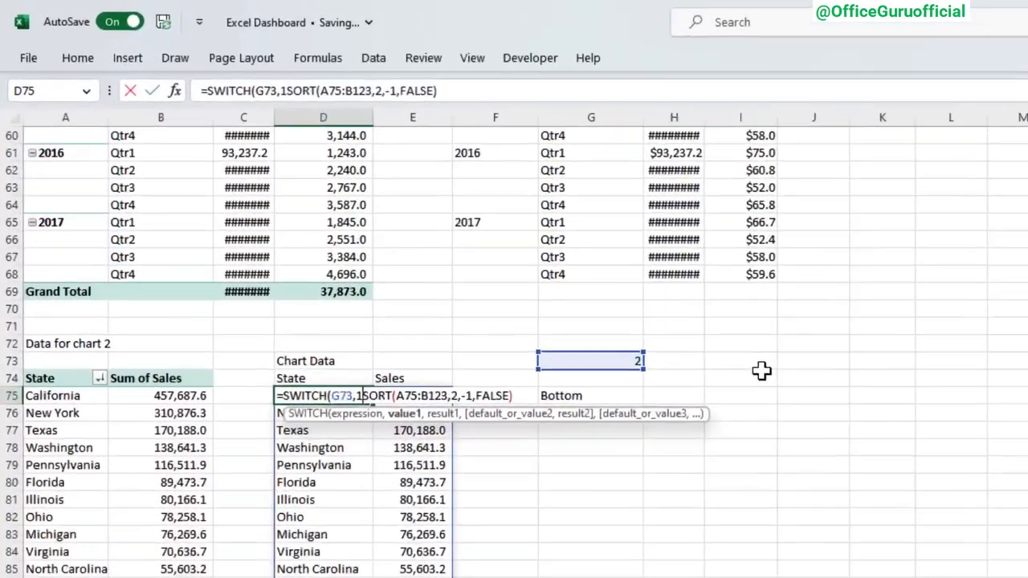
{"action": "type", "text": "1"}
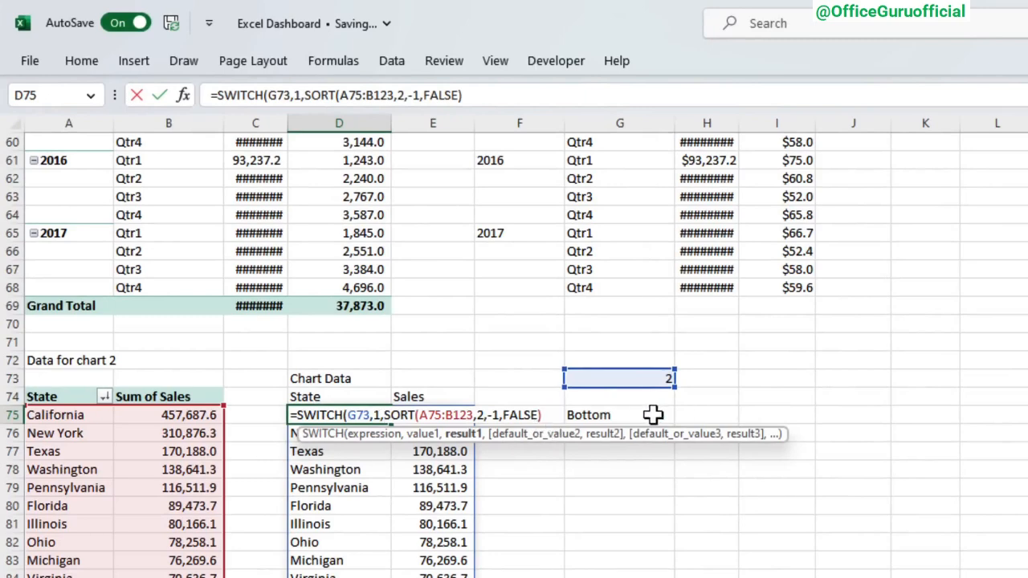
{"action": "type", "text": ","}
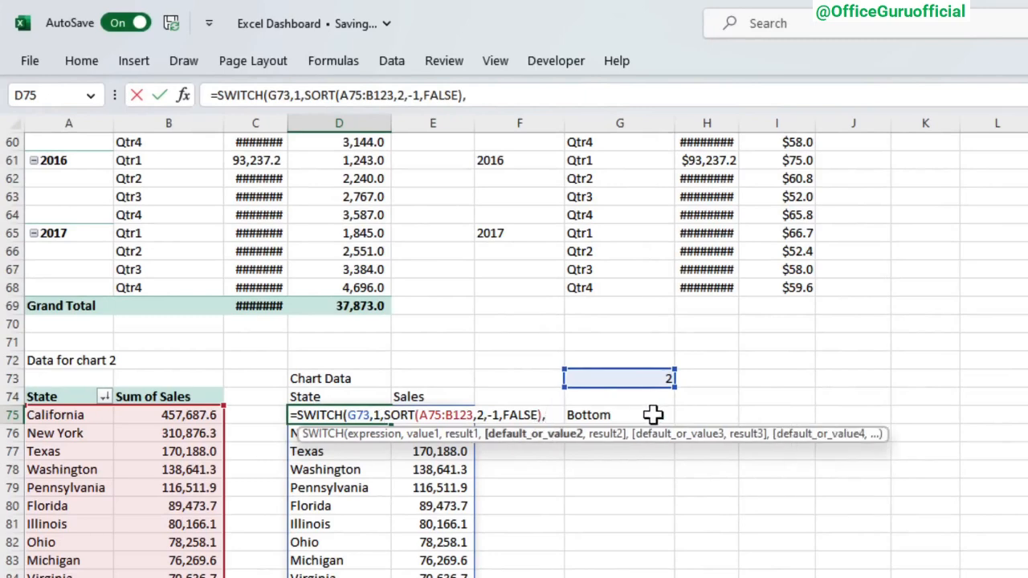
{"action": "type", "text": "2,"}
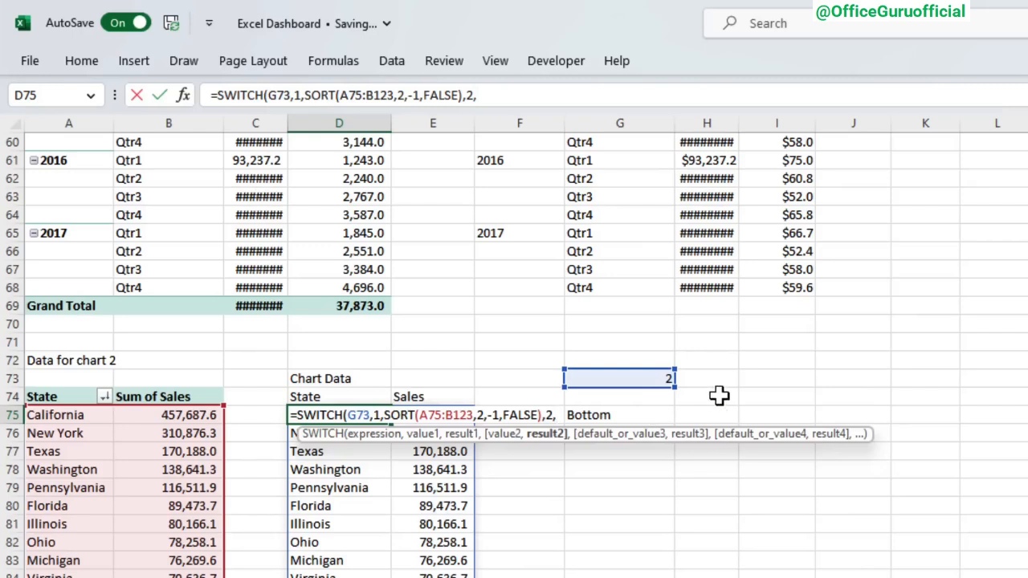
Duplicate SORT(A75:B123,2,-1,FALSE) within the D75 formula as the result for value 2.
{"action": "left_click", "coordinate": [538, 414]}
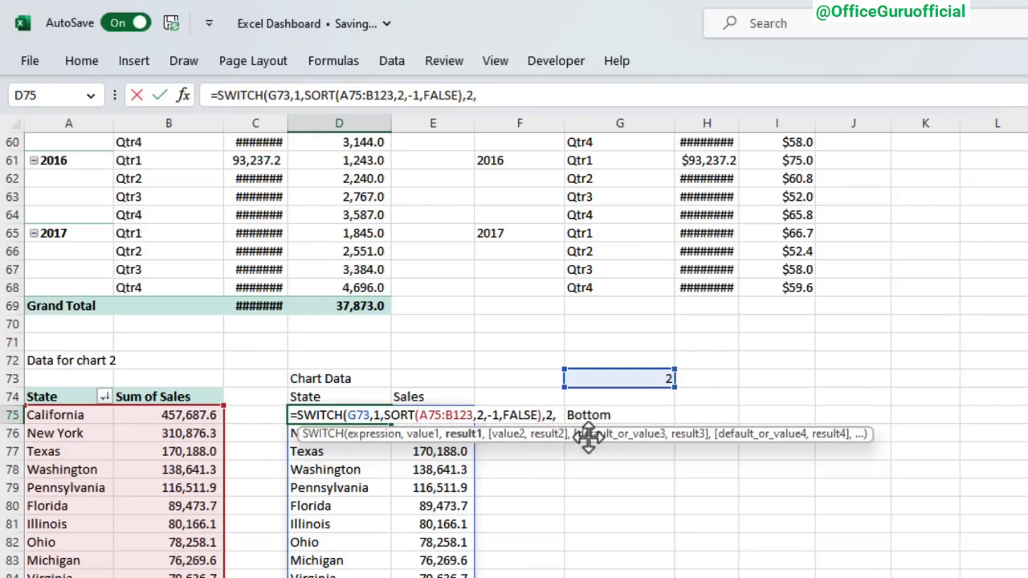
{"action": "key", "text": "shift+Left"}
{"action": "key", "text": "shift+Left"}
{"action": "key", "text": "shift+Left"}
{"action": "key", "text": "shift+Left"}
{"action": "key", "text": "shift+Left"}
{"action": "key", "text": "shift+Left"}
{"action": "key", "text": "shift+Left"}
{"action": "key", "text": "shift+Left"}
{"action": "key", "text": "shift+Left"}
{"action": "key", "text": "shift+Left"}
{"action": "key", "text": "shift+Left"}
{"action": "key", "text": "shift+Left"}
{"action": "key", "text": "shift+Left"}
{"action": "key", "text": "shift+Left"}
{"action": "key", "text": "shift+Left"}
{"action": "key", "text": "shift+Left"}
{"action": "key", "text": "shift+Left"}
{"action": "key", "text": "shift+Left"}
{"action": "key", "text": "shift+Left"}
{"action": "key", "text": "shift+Left"}
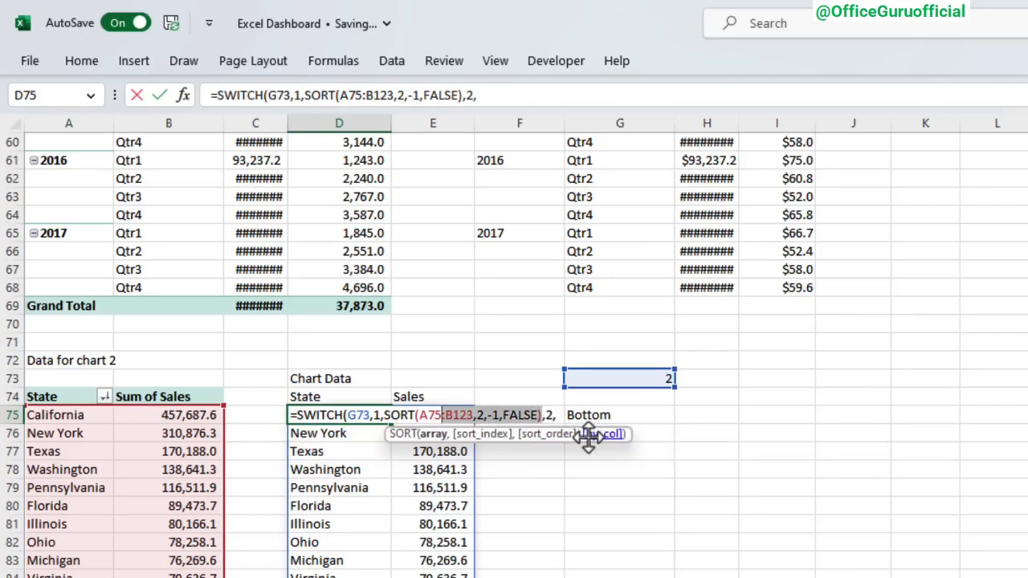
{"action": "key", "text": "ctrl+c"}
{"action": "key", "text": "End"}
{"action": "key", "text": "ctrl+v"}
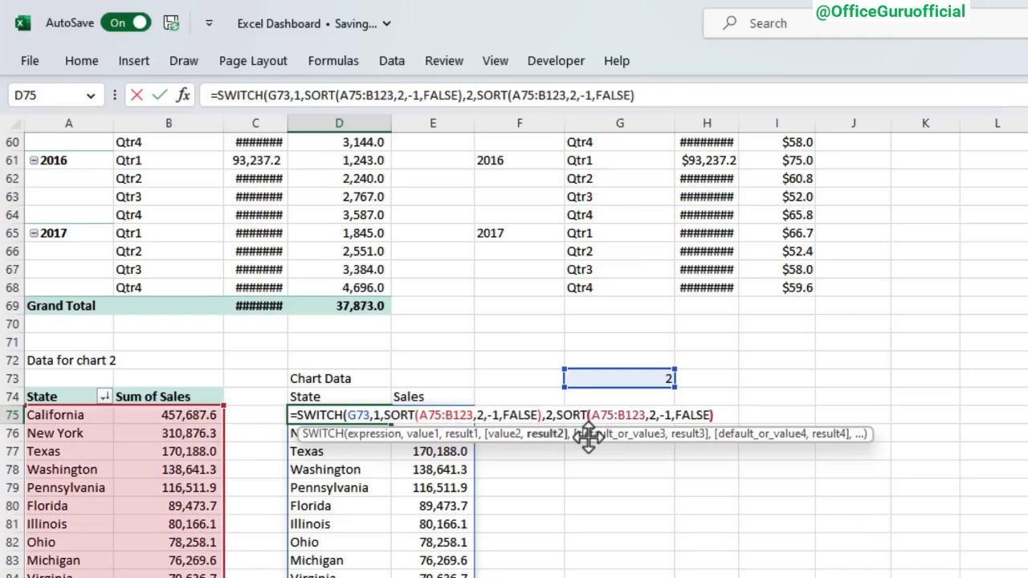
Change the second SORT's order in D75 to 1 for ascending and complete the SWITCH formula.
{"action": "key", "text": "Left"}
{"action": "key", "text": "Left"}
{"action": "key", "text": "Left"}
{"action": "key", "text": "Left"}
{"action": "key", "text": "Left"}
{"action": "key", "text": "Left"}
{"action": "key", "text": "Left"}
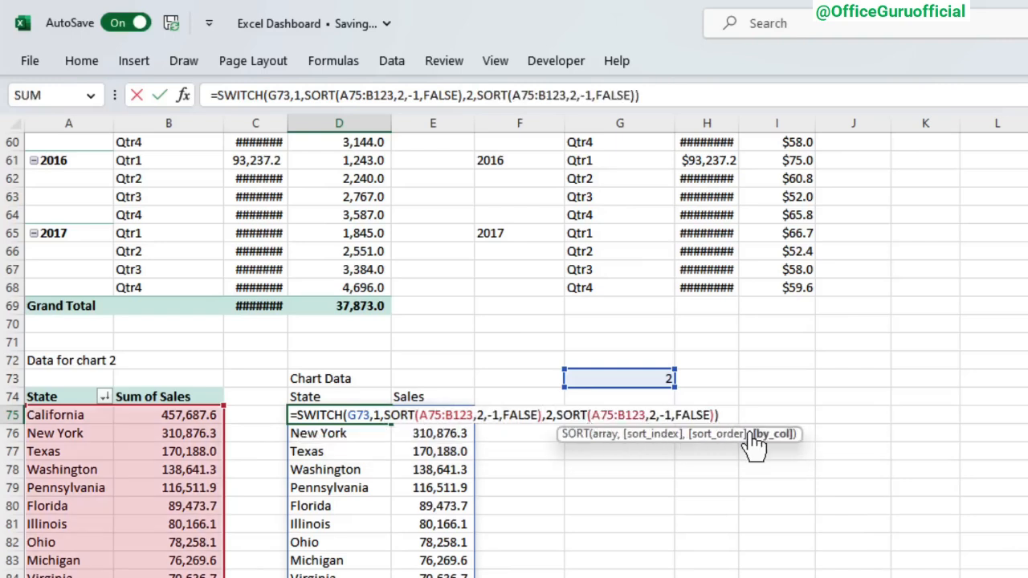
{"action": "key", "text": "Left"}
{"action": "key", "text": "Left"}
{"action": "key", "text": "Left"}
{"action": "key", "text": "Left"}
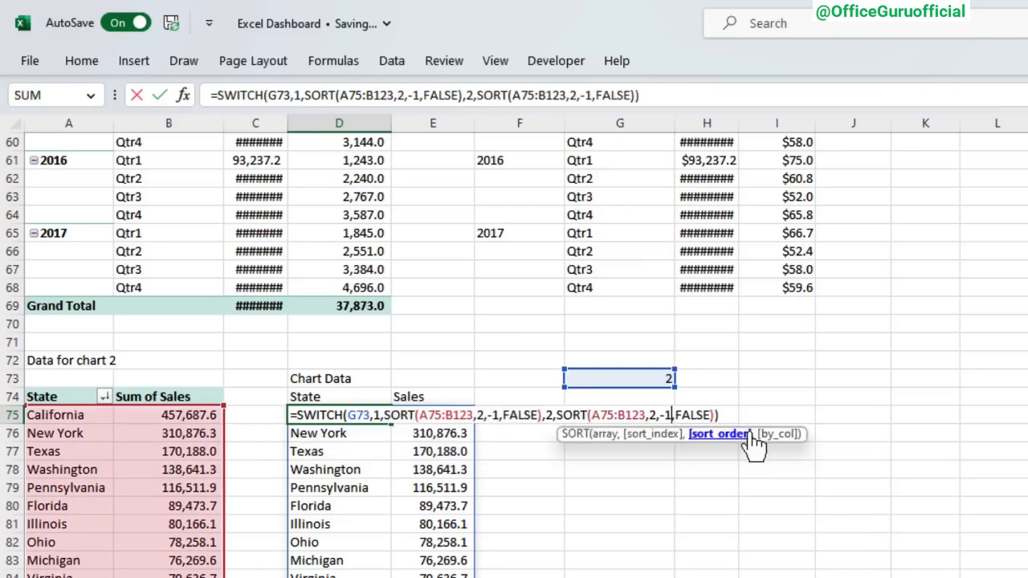
{"action": "key", "text": "shift+Left"}
{"action": "key", "text": "shift+Left"}
{"action": "type", "text": "1"}
{"action": "key", "text": "Return"}
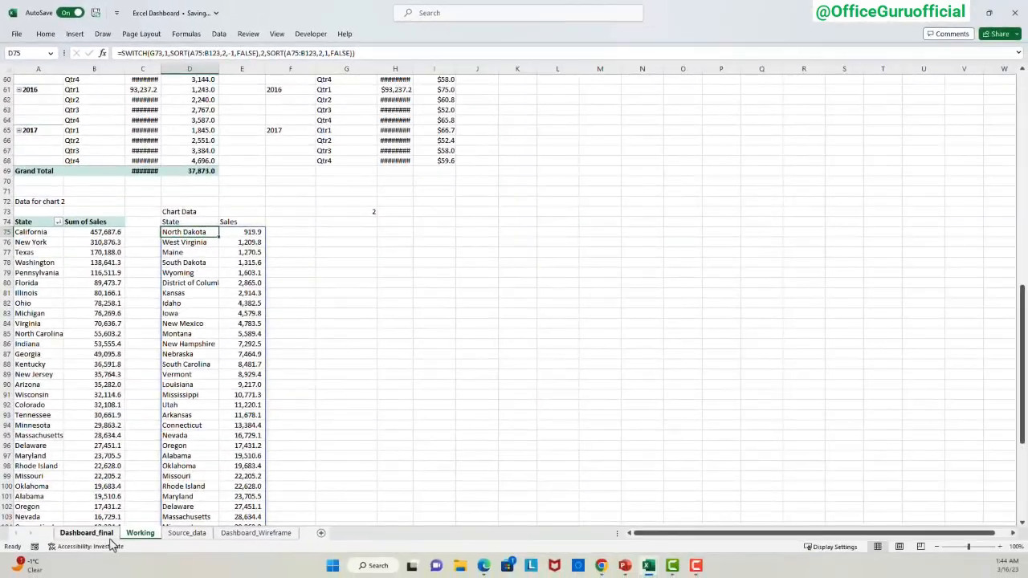
On Dashboard_final, test the states chart's options by choosing Top 10, Bottom 10 and Top 10 again.
{"action": "key", "text": "ctrl+Page_Up"}
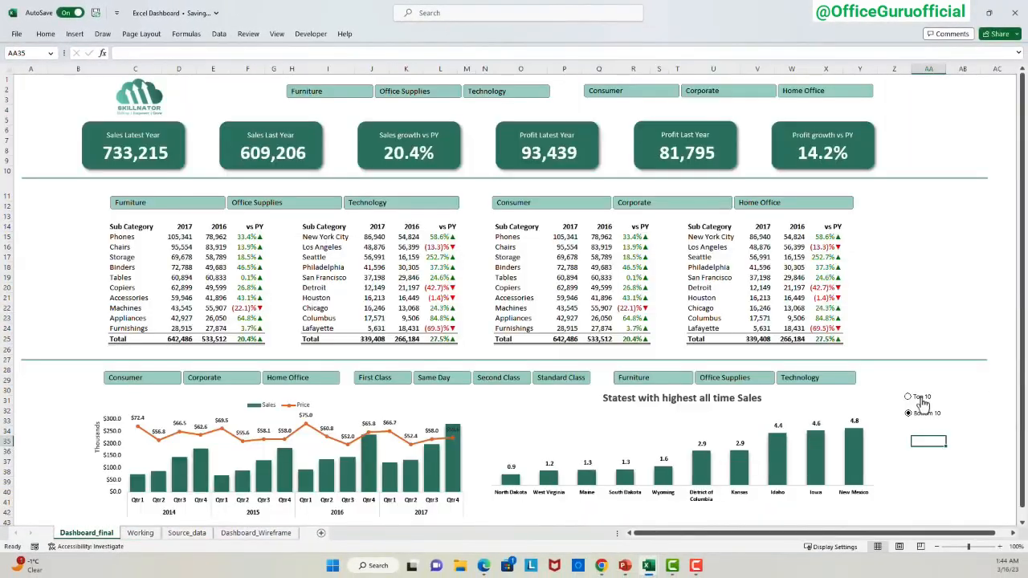
{"action": "left_click", "coordinate": [909, 398]}
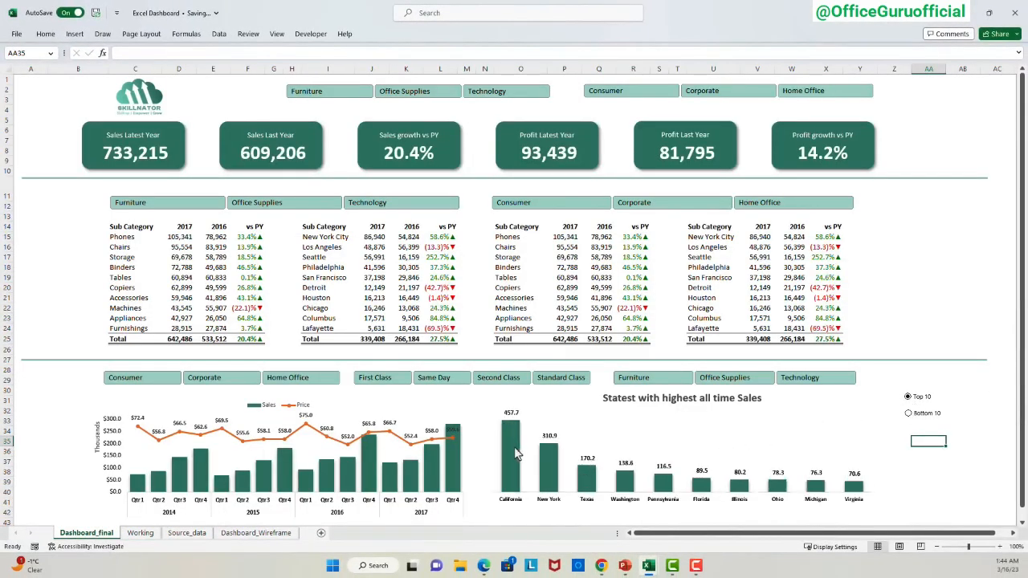
{"action": "left_click", "coordinate": [912, 414]}
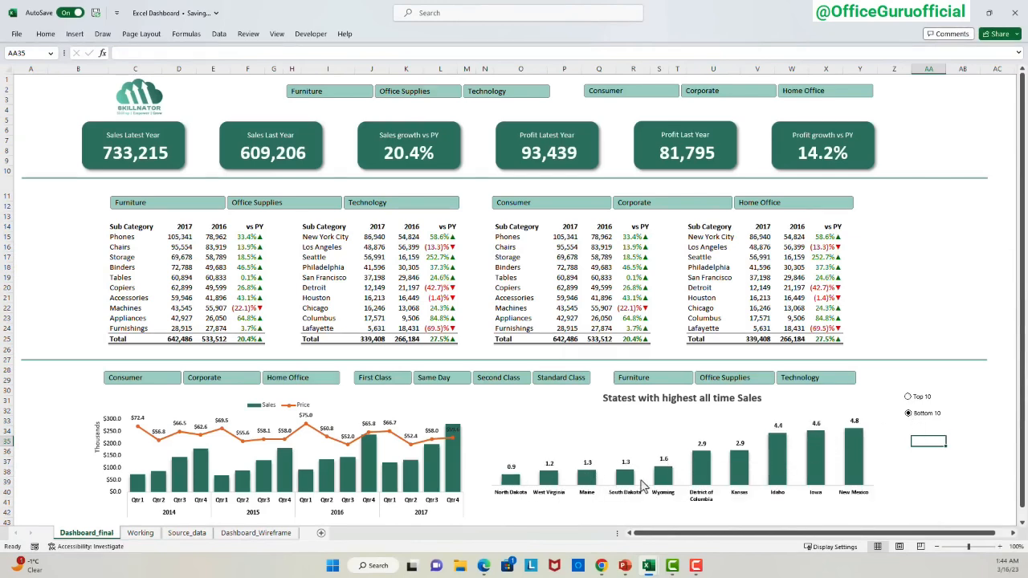
{"action": "left_click", "coordinate": [908, 398]}
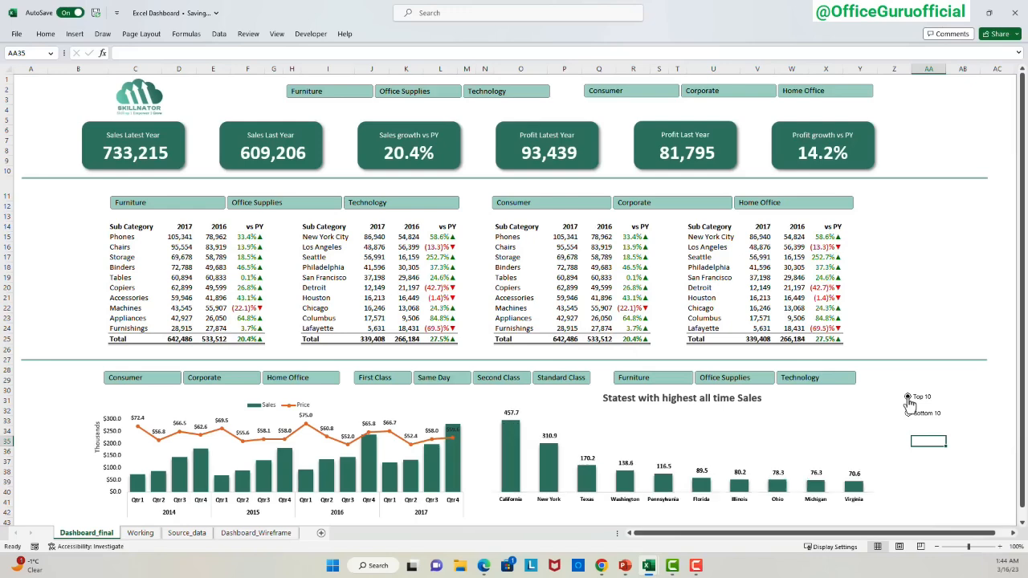
Correct the misspelled word "Statest" to "States" in the states chart title.
{"action": "left_click", "coordinate": [676, 400]}
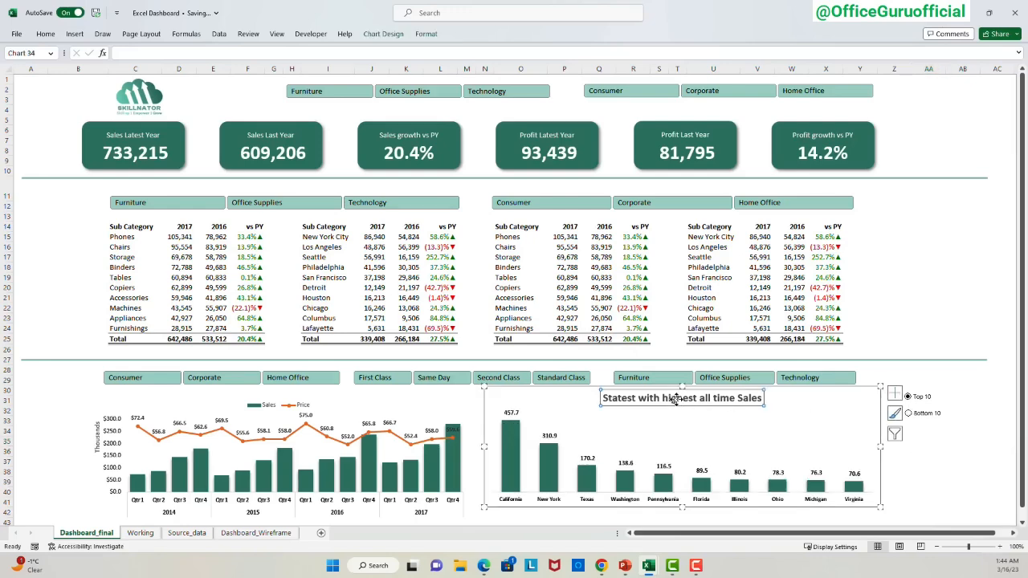
{"action": "left_click", "coordinate": [633, 399]}
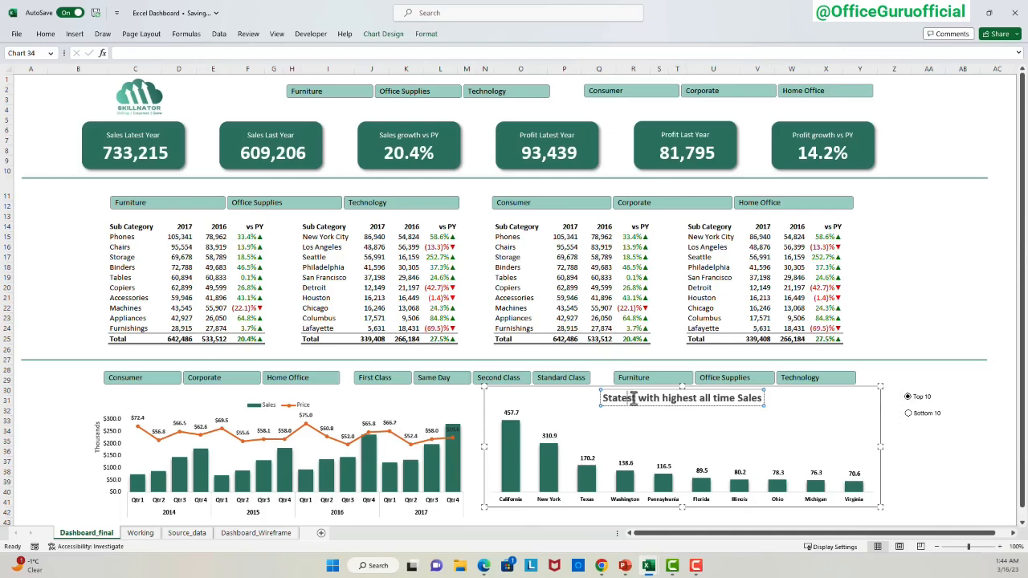
{"action": "key", "text": "BackSpace"}
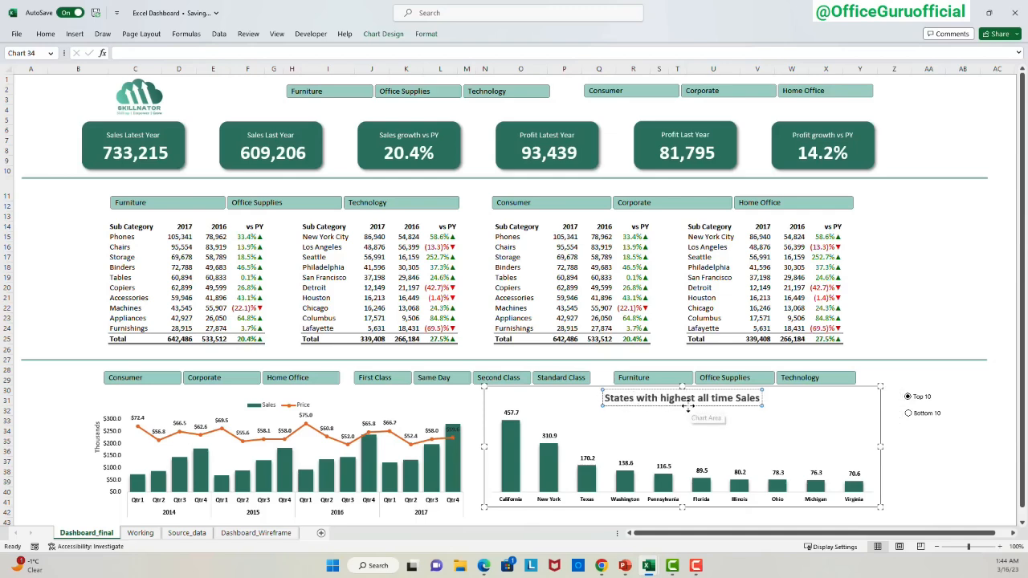
{"action": "left_click", "coordinate": [969, 380]}
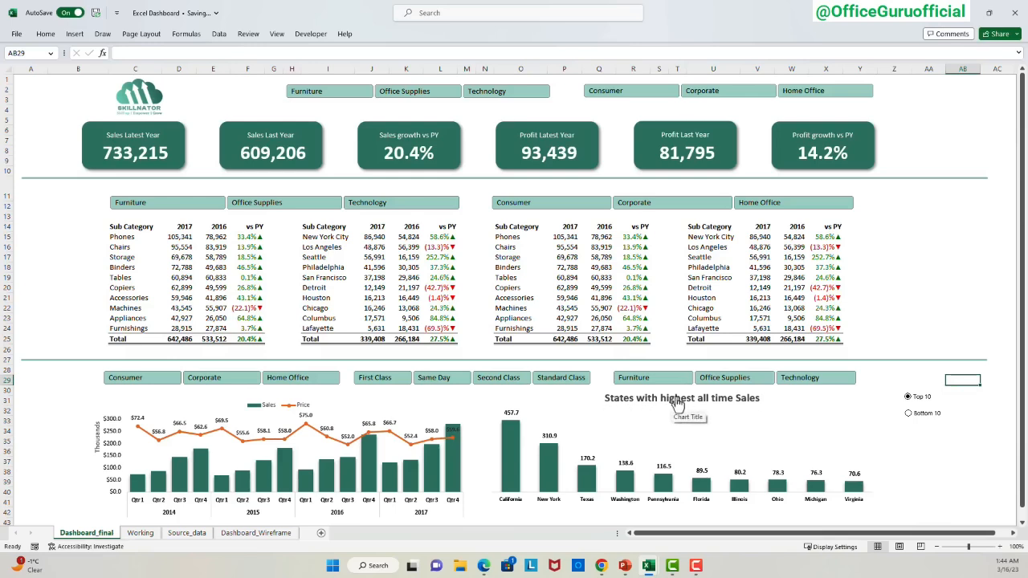
In Working I74, enter a SWITCH formula on G73 that returns "Highest" for 1 and "Lowest" for 2.
{"action": "left_click", "coordinate": [139, 534]}
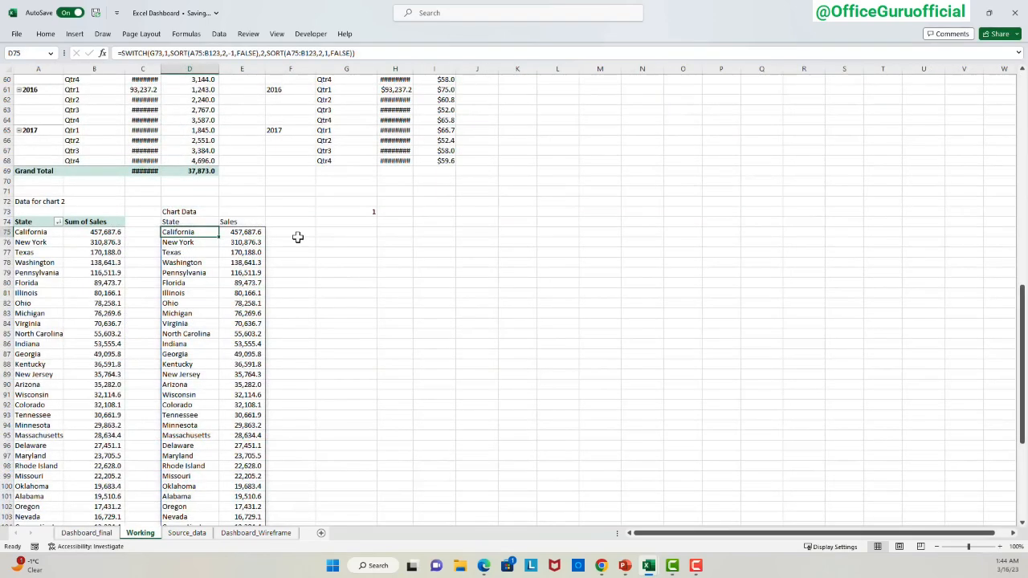
{"action": "left_click", "coordinate": [354, 223]}
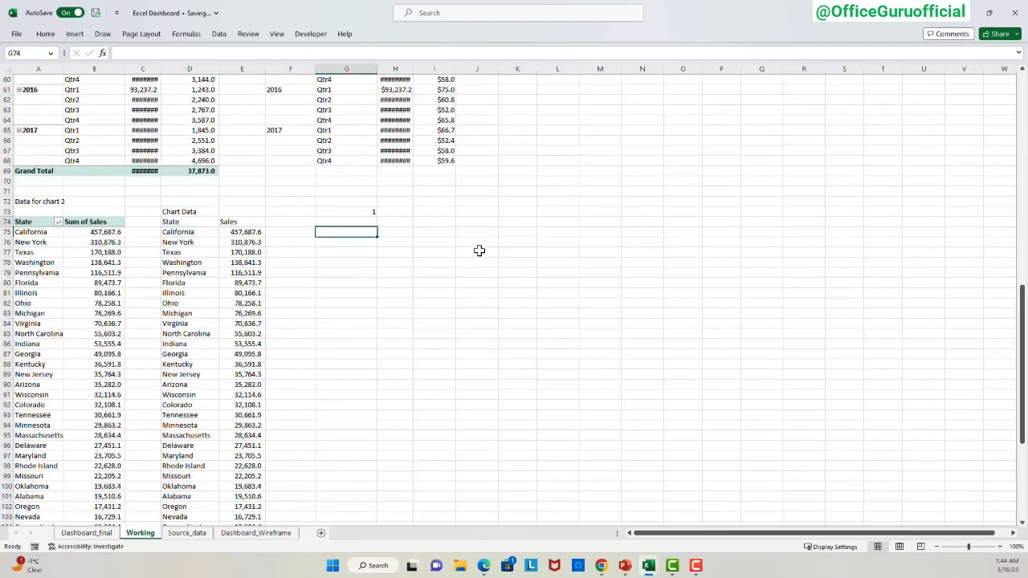
{"action": "key", "text": "Right"}
{"action": "key", "text": "Right"}
{"action": "type", "text": "=SWITCH(G73,1,\"Highest\",2,\"Lowest\""}
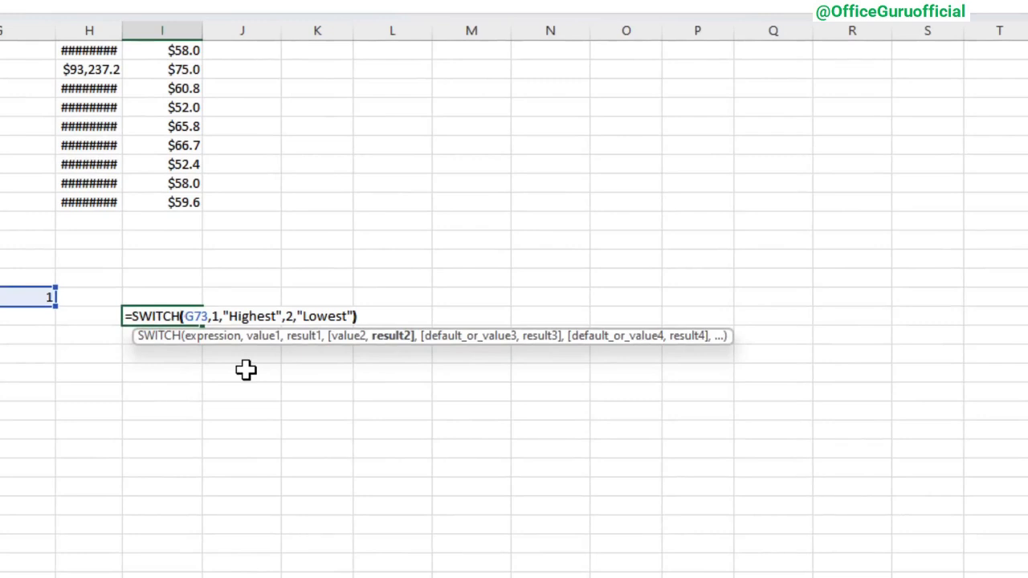
{"action": "key", "text": "Return"}
{"action": "key", "text": "Up"}
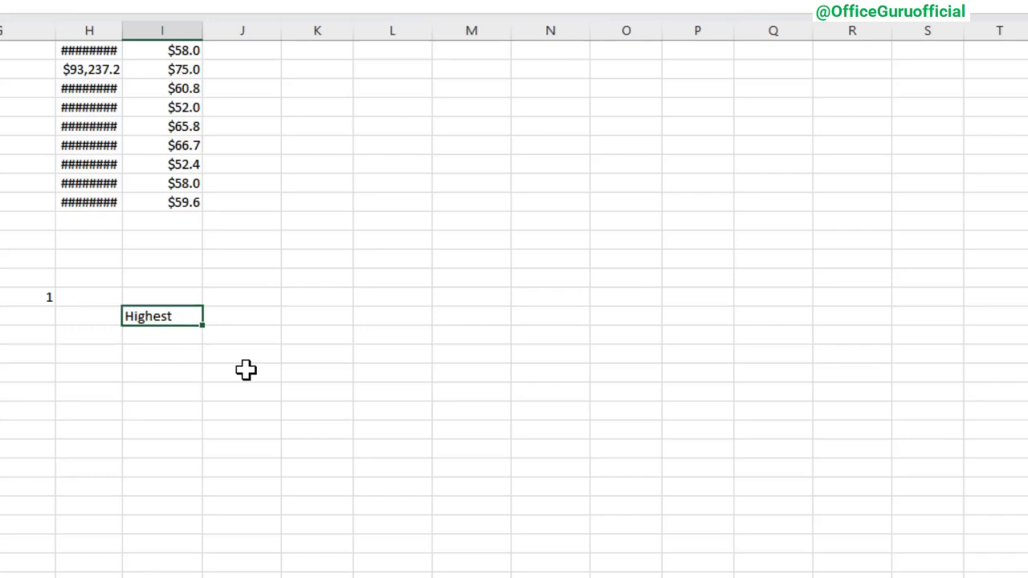
In Working J74, build the title text with CONCATENATE from "States with ", I74 and " all time sales".
{"action": "key", "text": "Right"}
{"action": "type", "text": "=CONCATENATE(\"States with \",I74,\" all time sales"}
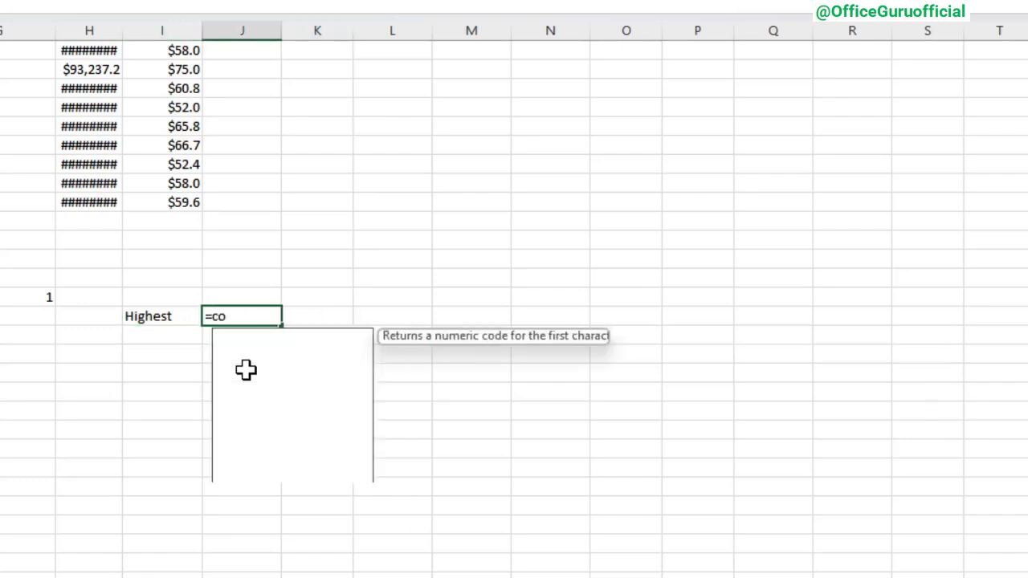
{"action": "type", "text": "\")"}
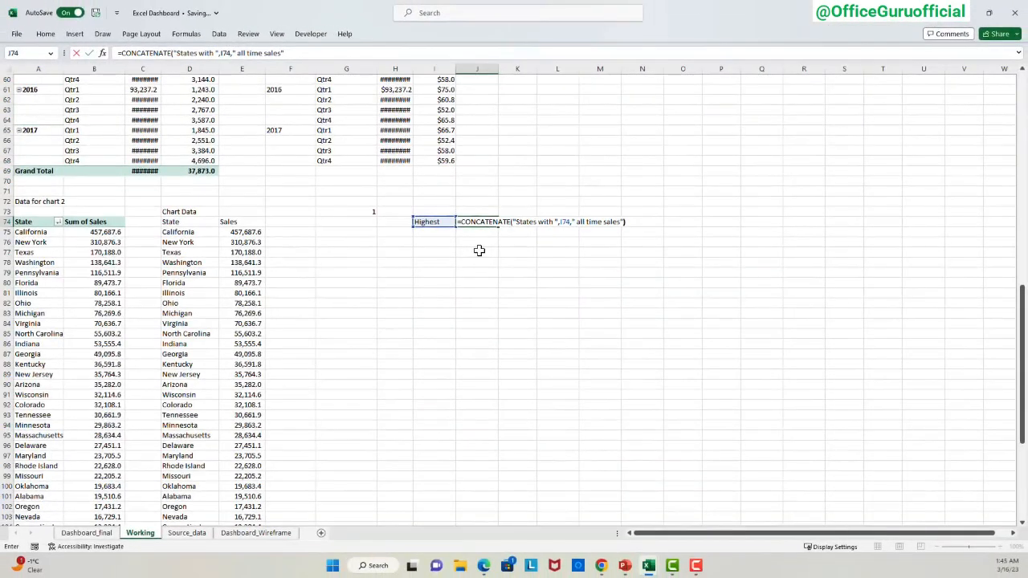
{"action": "key", "text": "Return"}
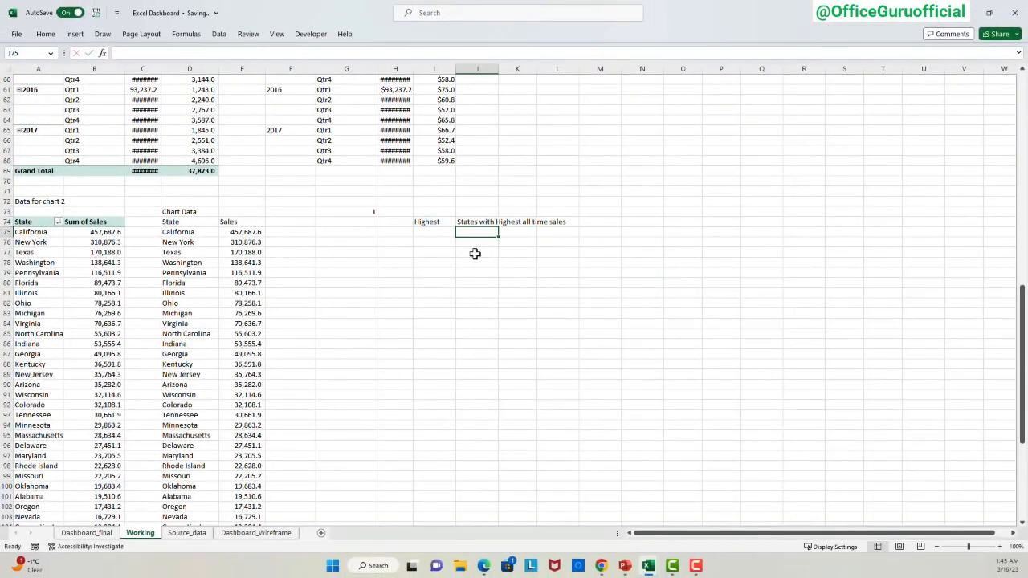
Link the states chart title on Dashboard_final to cell J74 of the Working sheet.
{"action": "key", "text": "ctrl+Page_Up"}
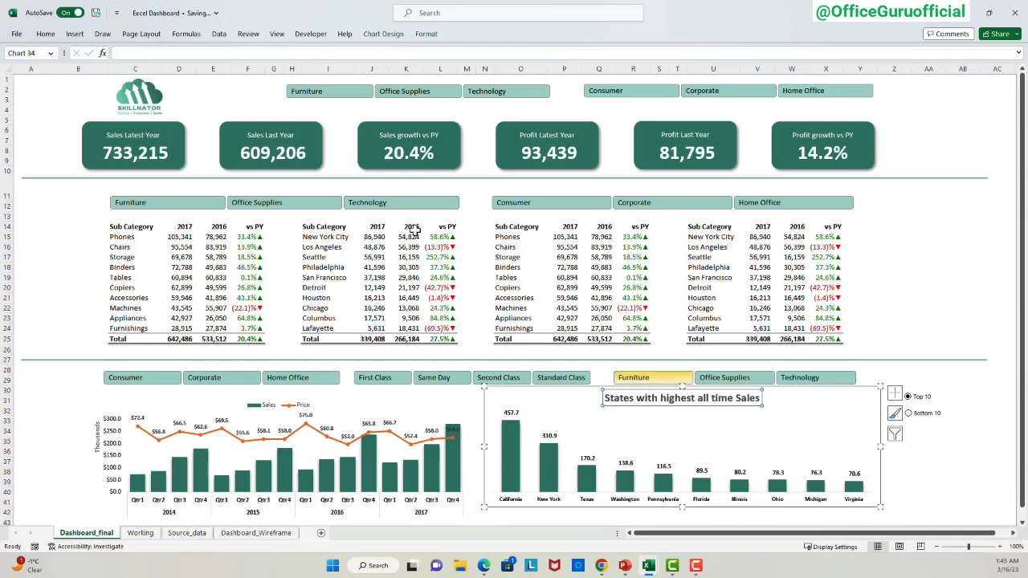
{"action": "left_click", "coordinate": [176, 53]}
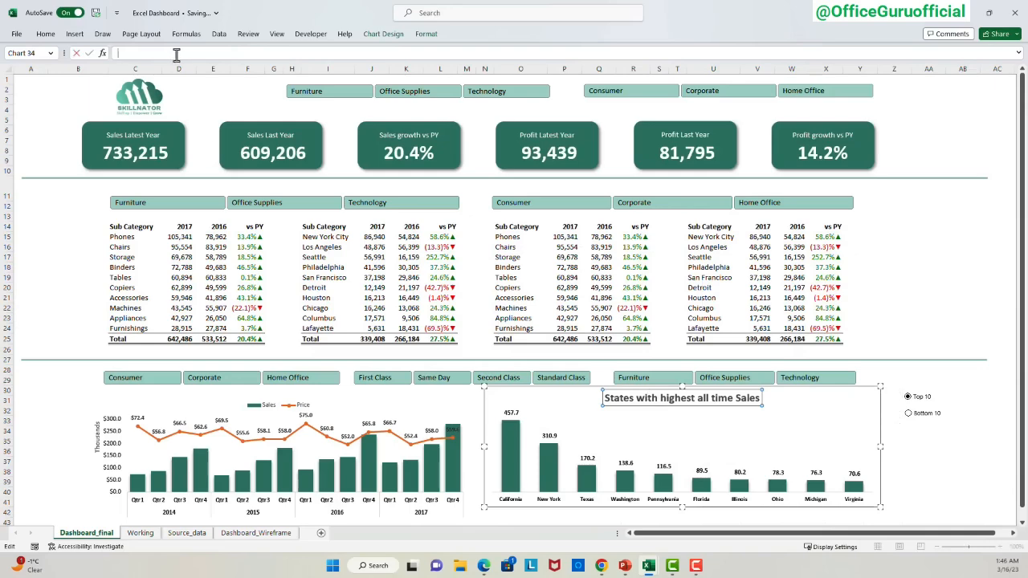
{"action": "left_click", "coordinate": [140, 532]}
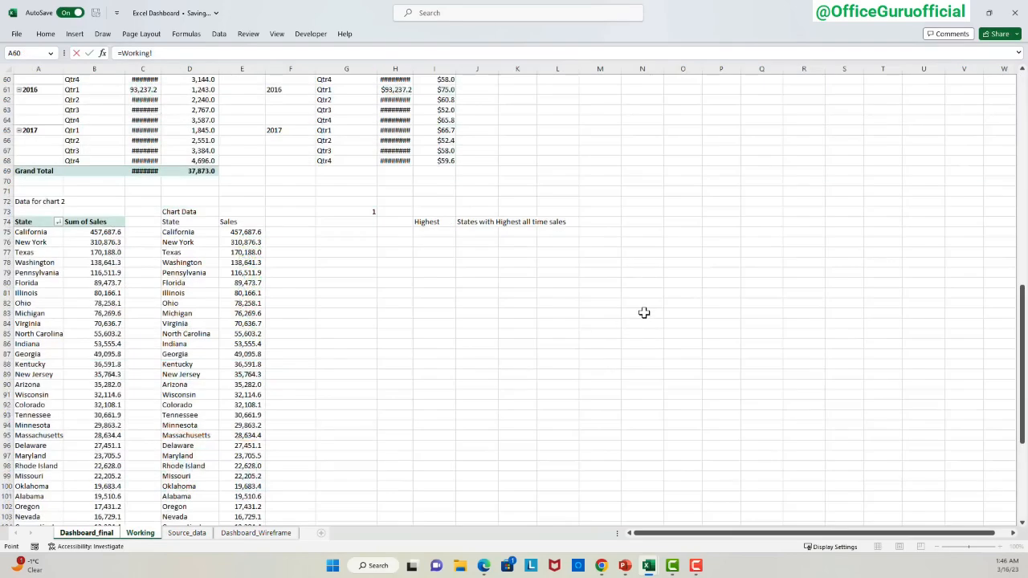
{"action": "left_click", "coordinate": [487, 219]}
{"action": "key", "text": "Return"}
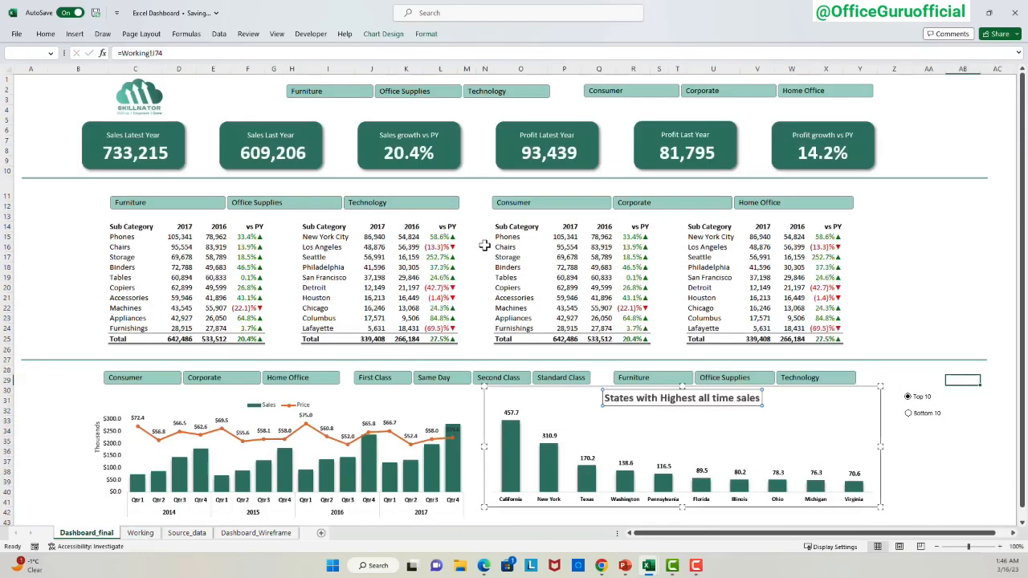
Test the dynamic chart title by switching the states chart to Bottom 10 and back to Top 10.
{"action": "left_click", "coordinate": [918, 460]}
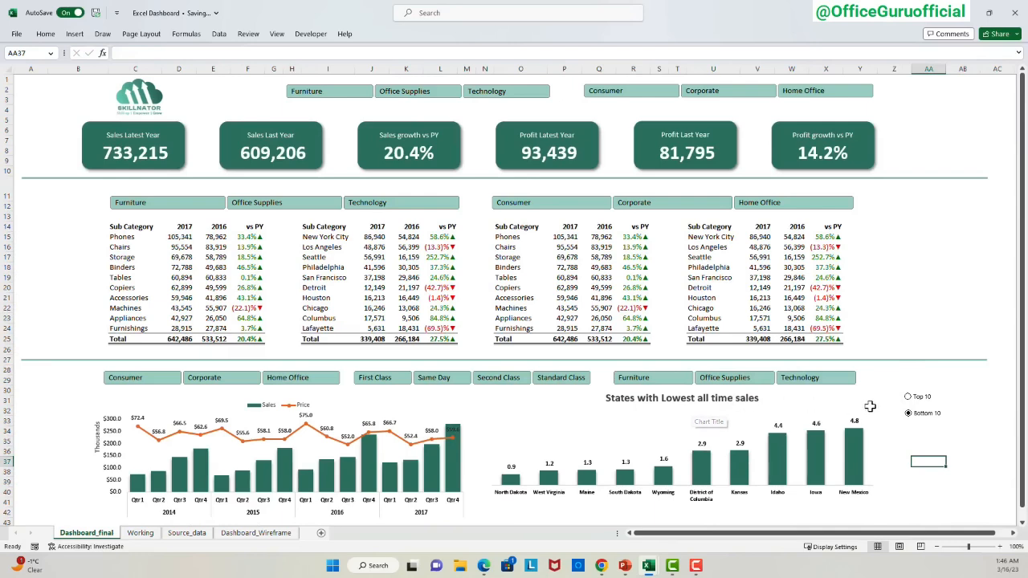
{"action": "left_click", "coordinate": [909, 398]}
{"action": "left_click", "coordinate": [937, 438]}
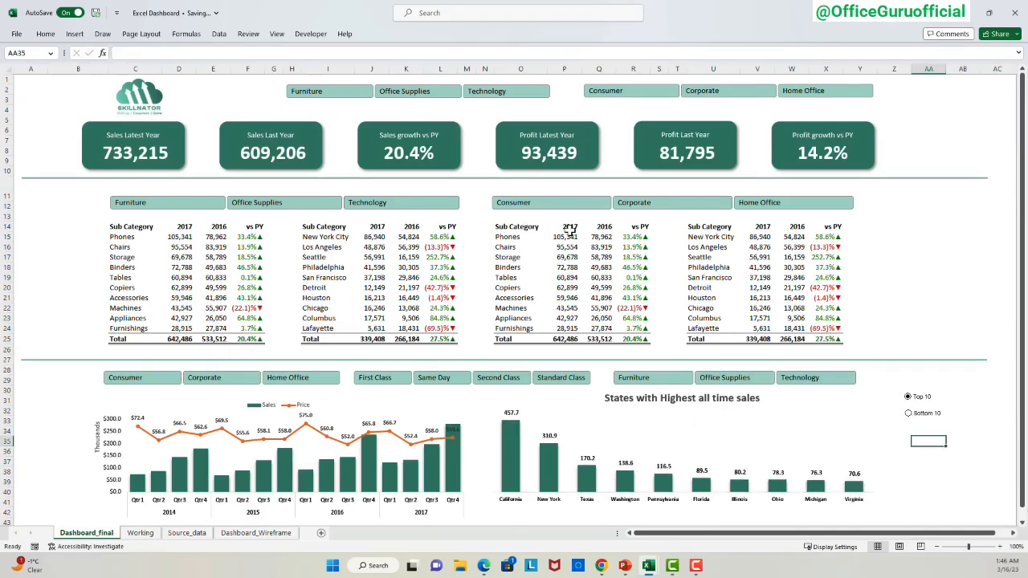